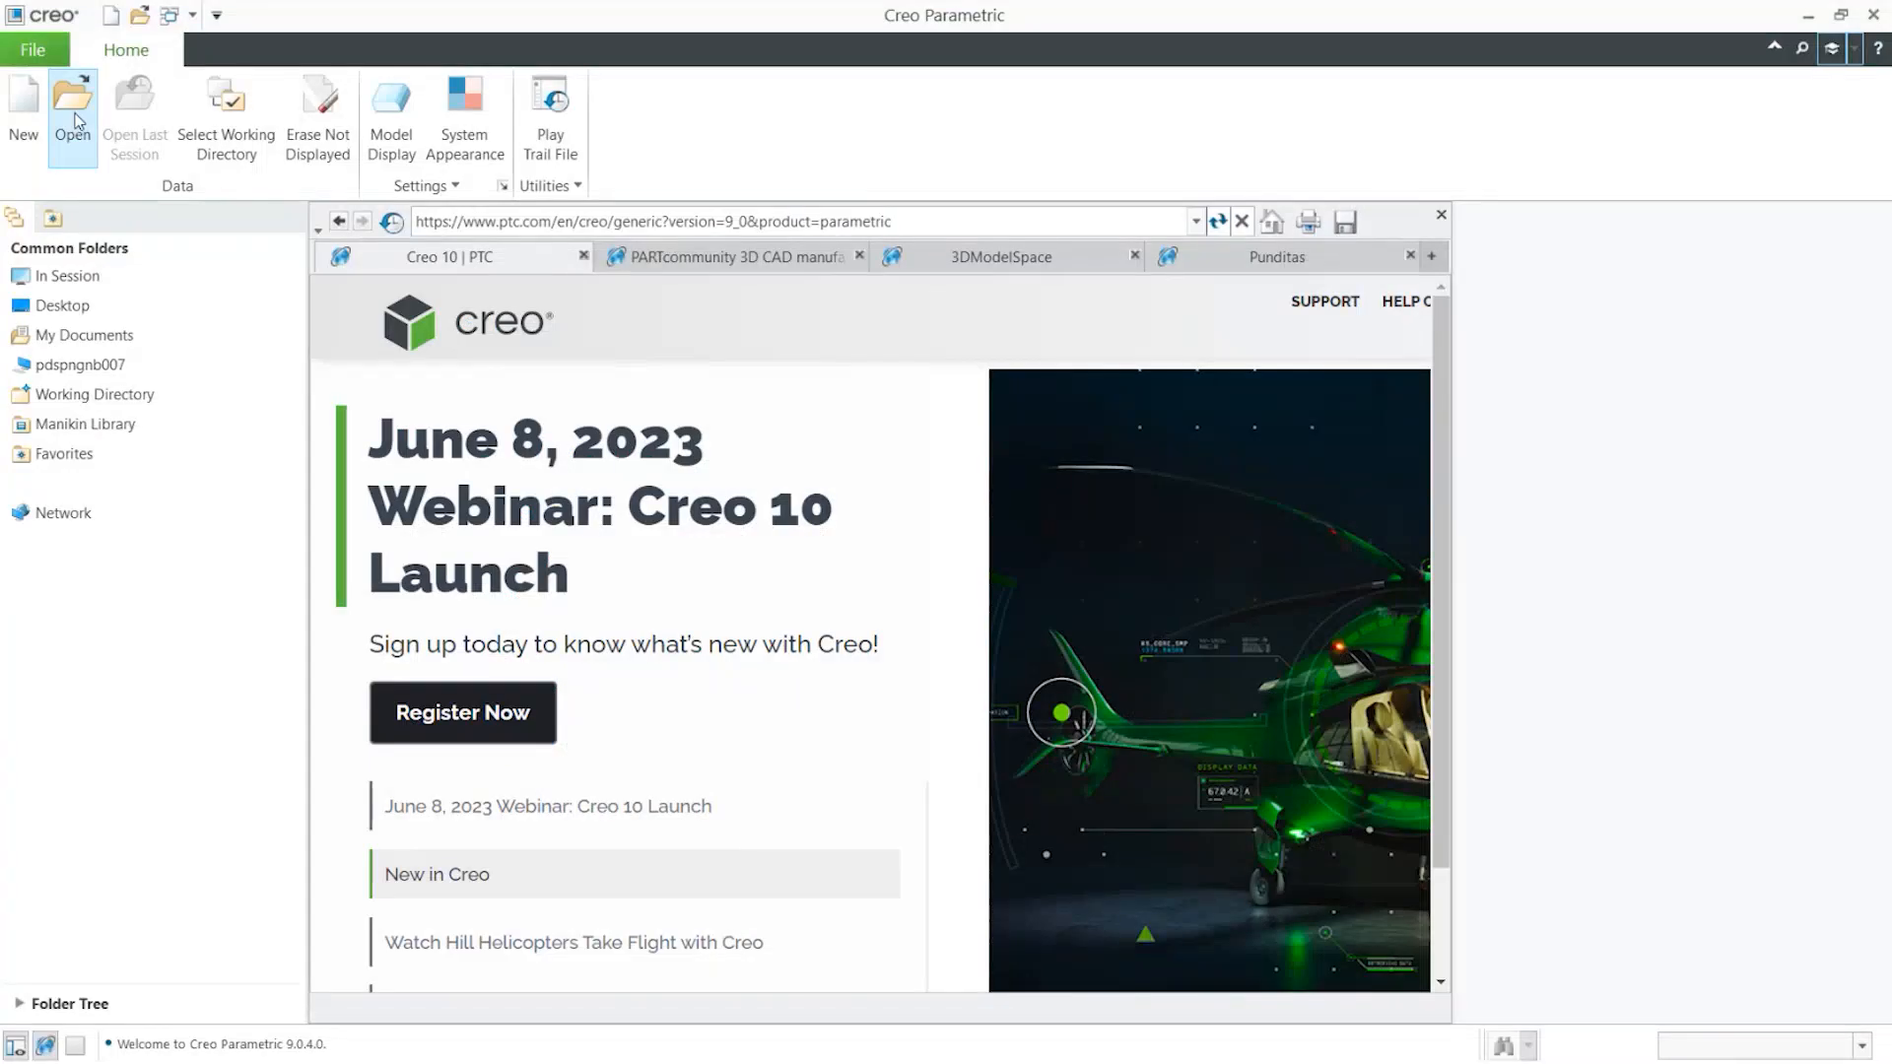
# Open Sunglasses.sldprt from the SolidWorks_models folder in the working directory, with all file types listed
pyautogui.click(73, 110)
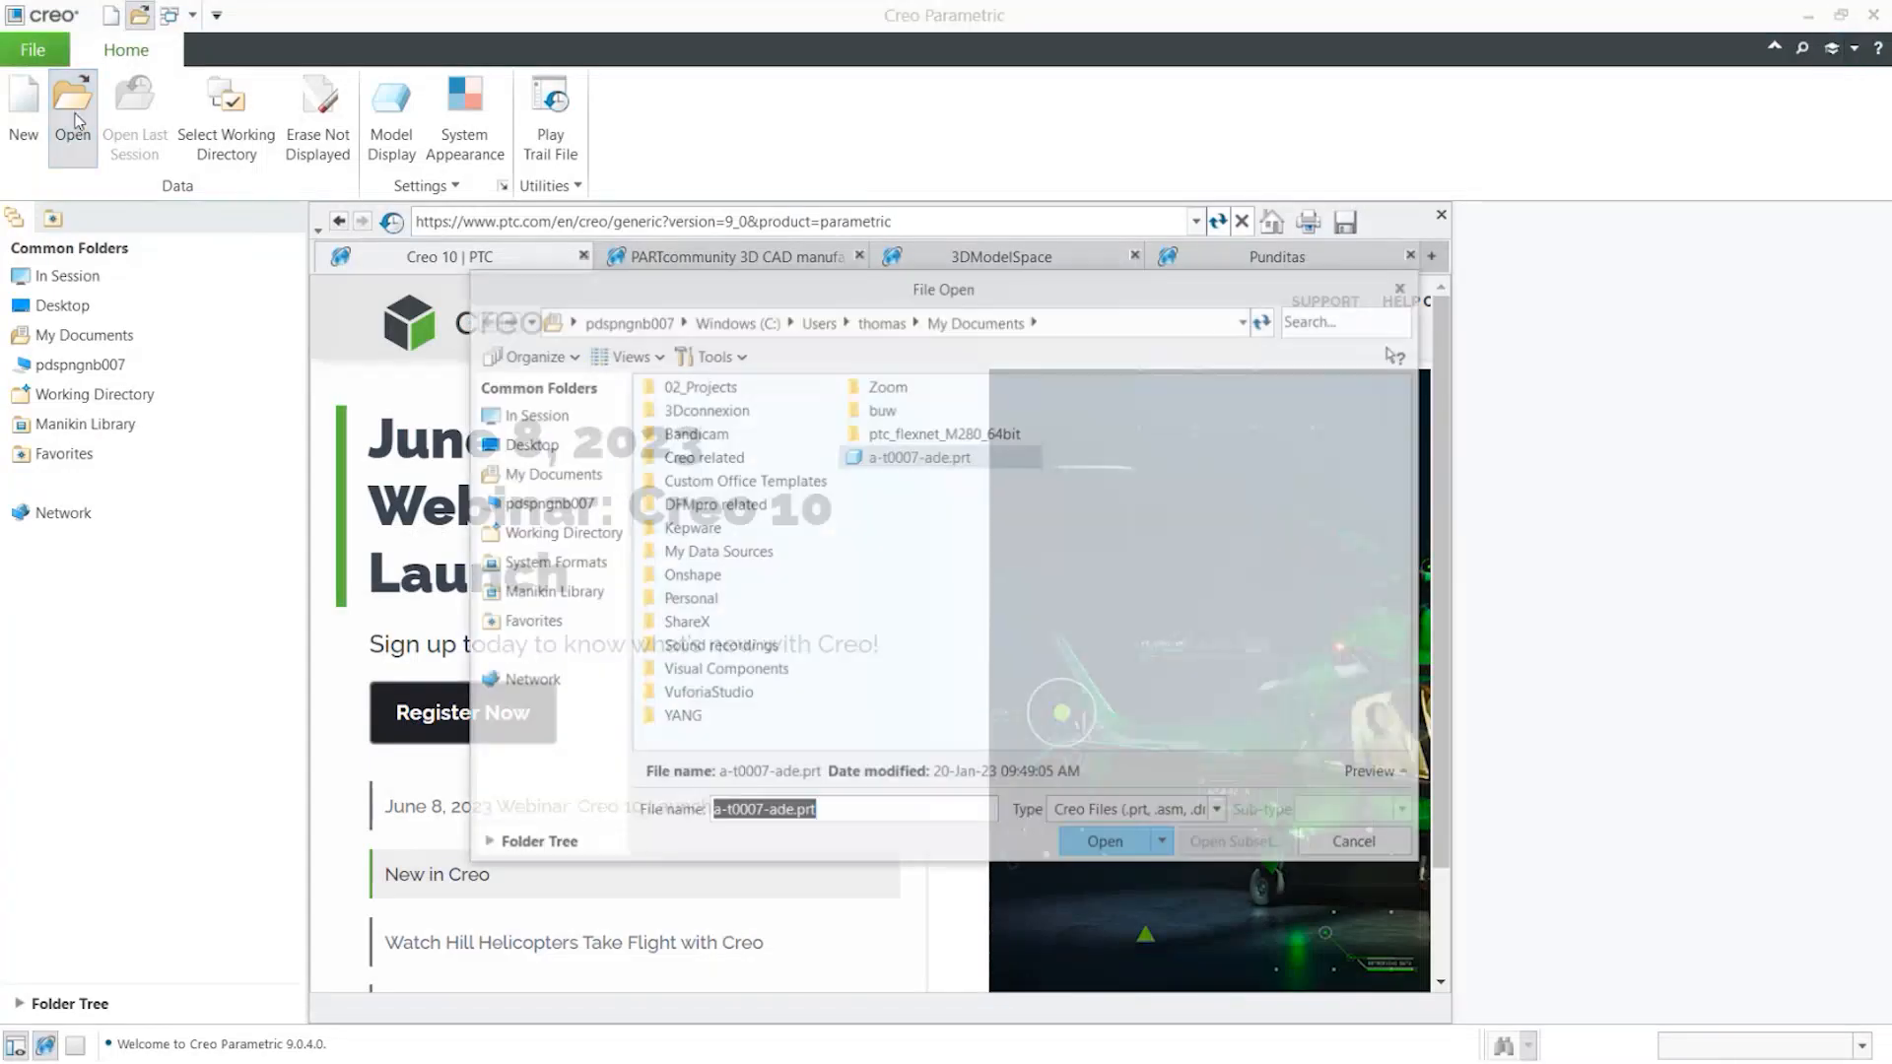
pyautogui.click(560, 533)
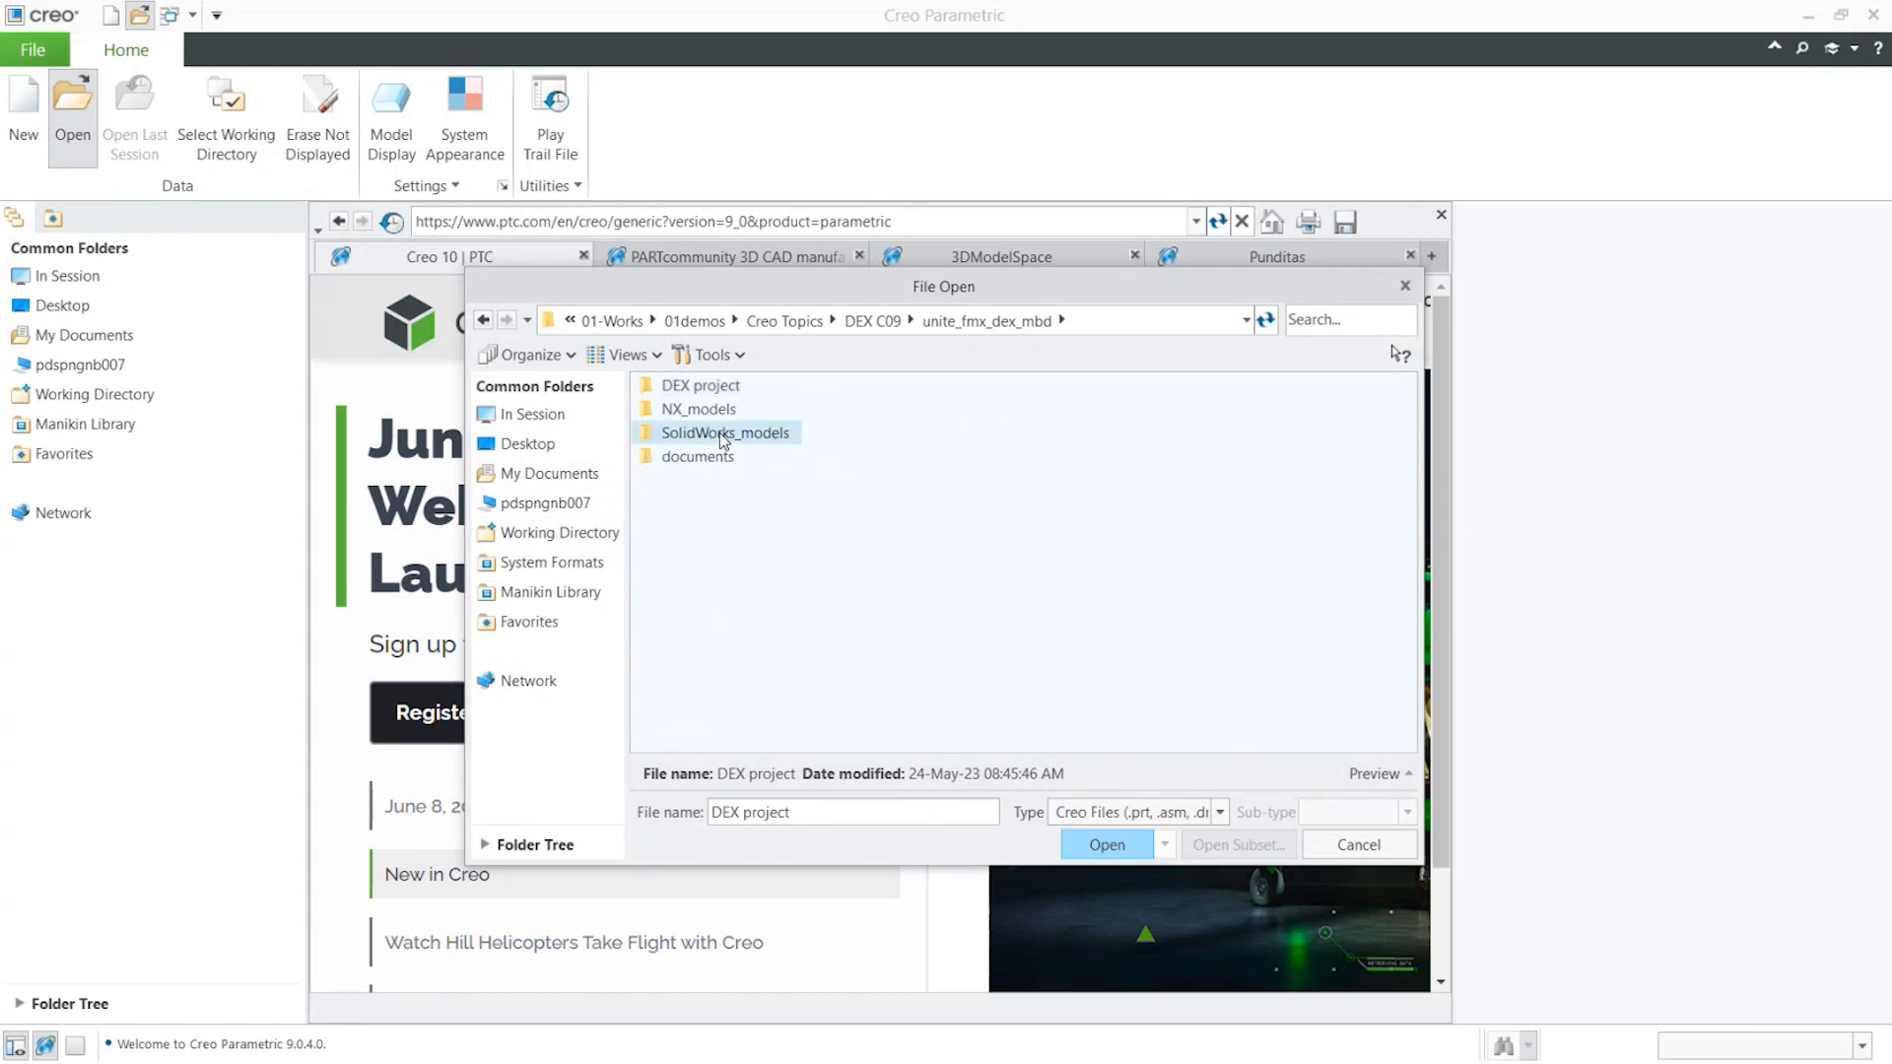
pyautogui.doubleClick(722, 434)
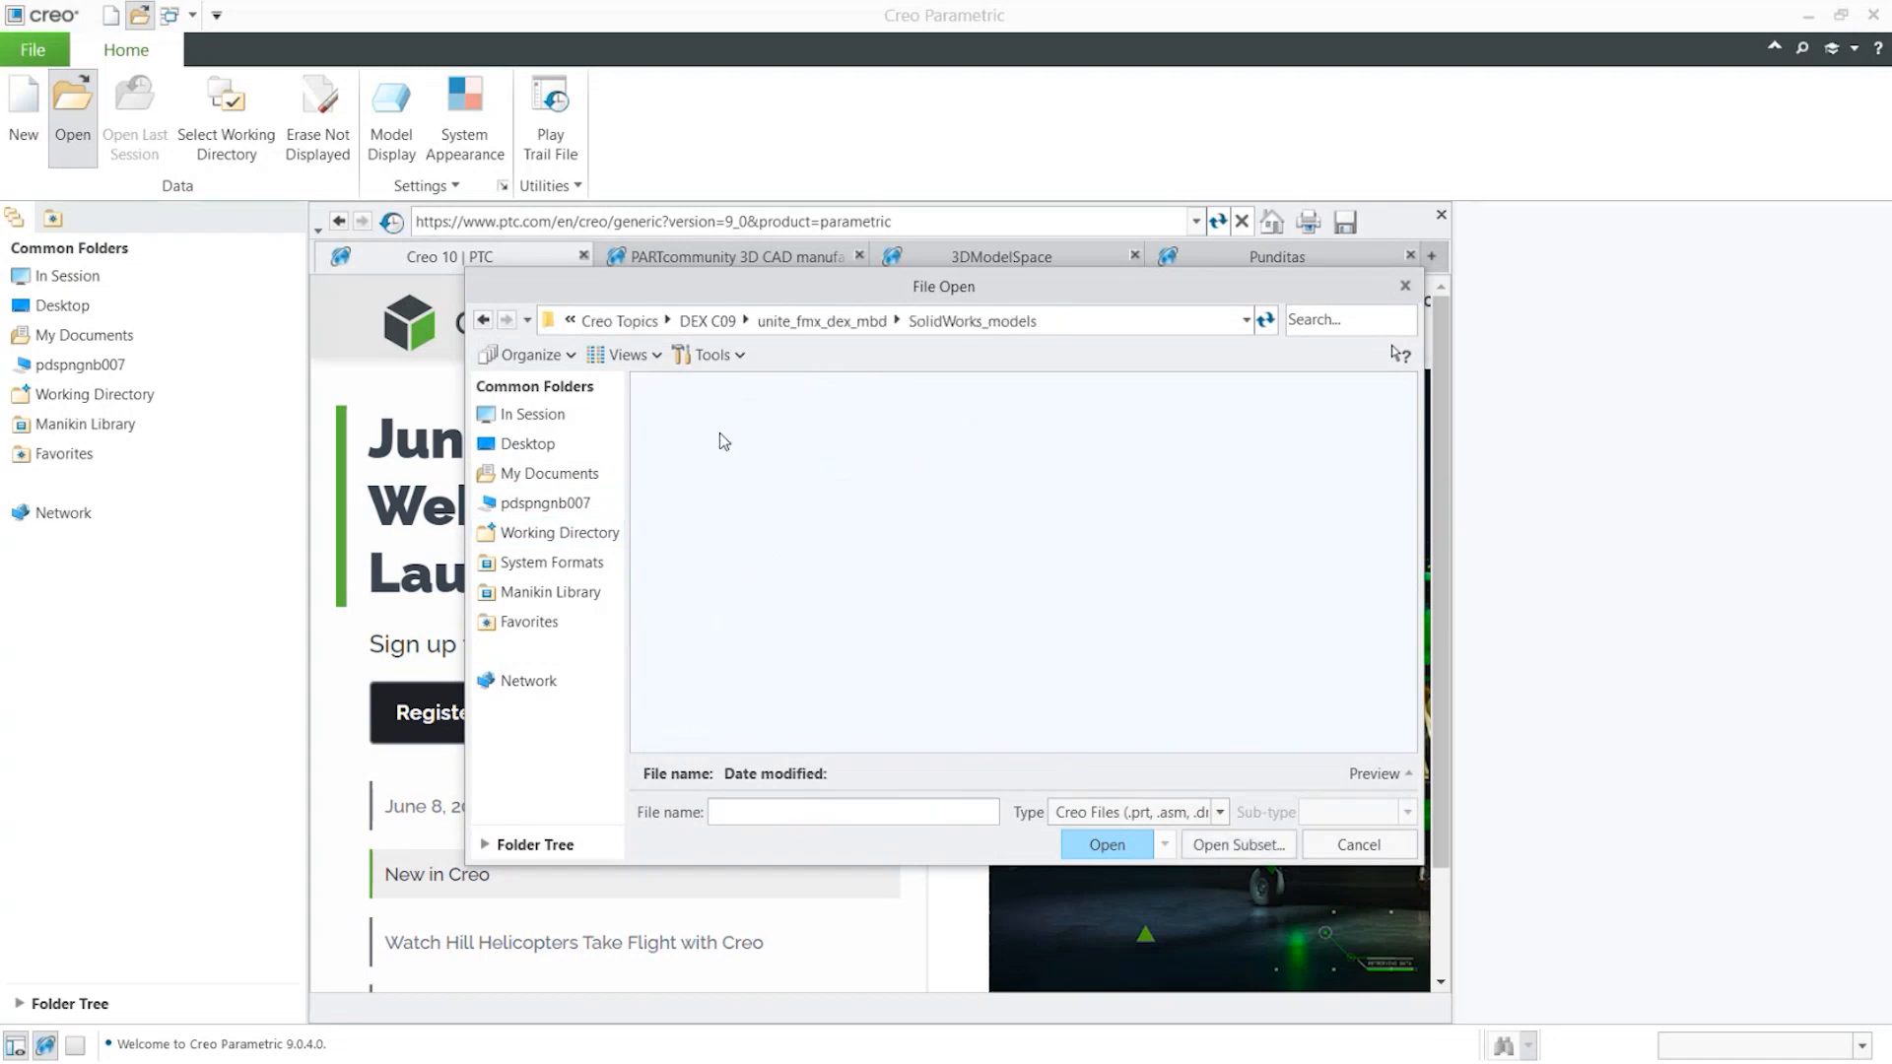
pyautogui.click(1082, 803)
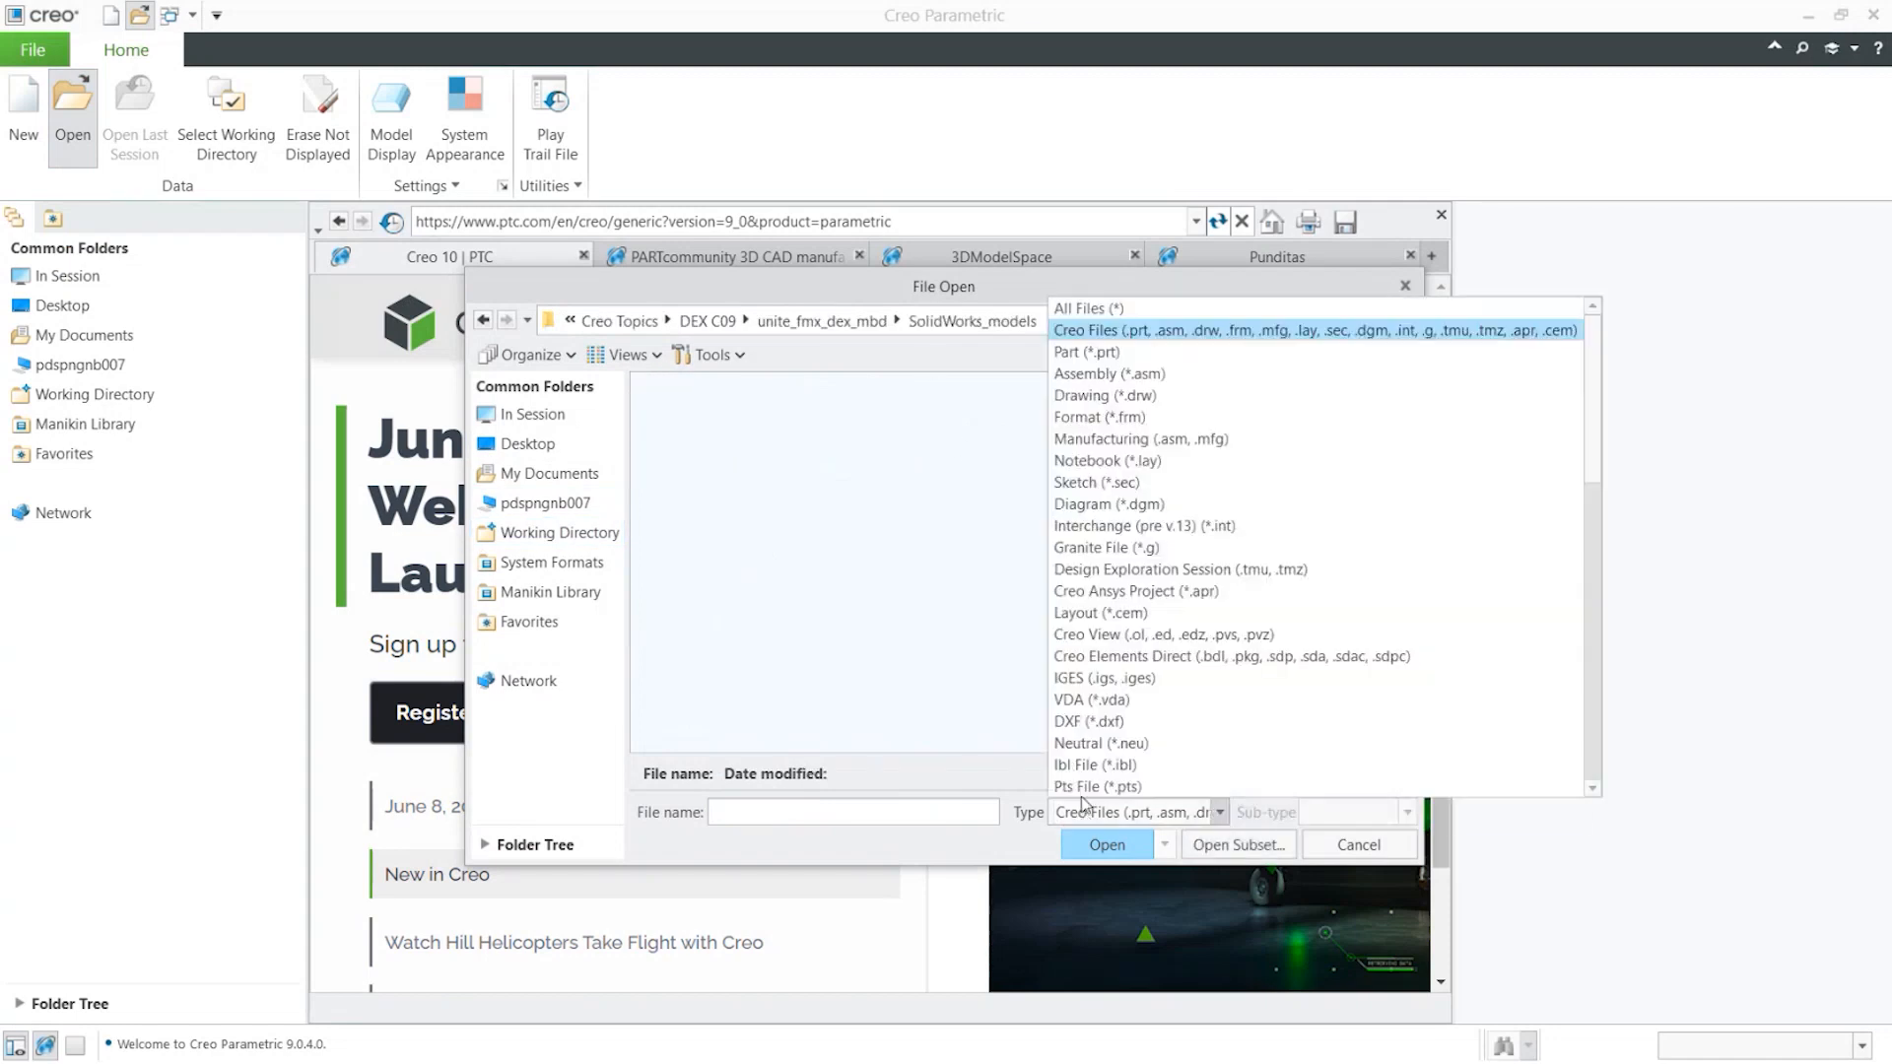
pyautogui.click(1108, 307)
pyautogui.click(695, 394)
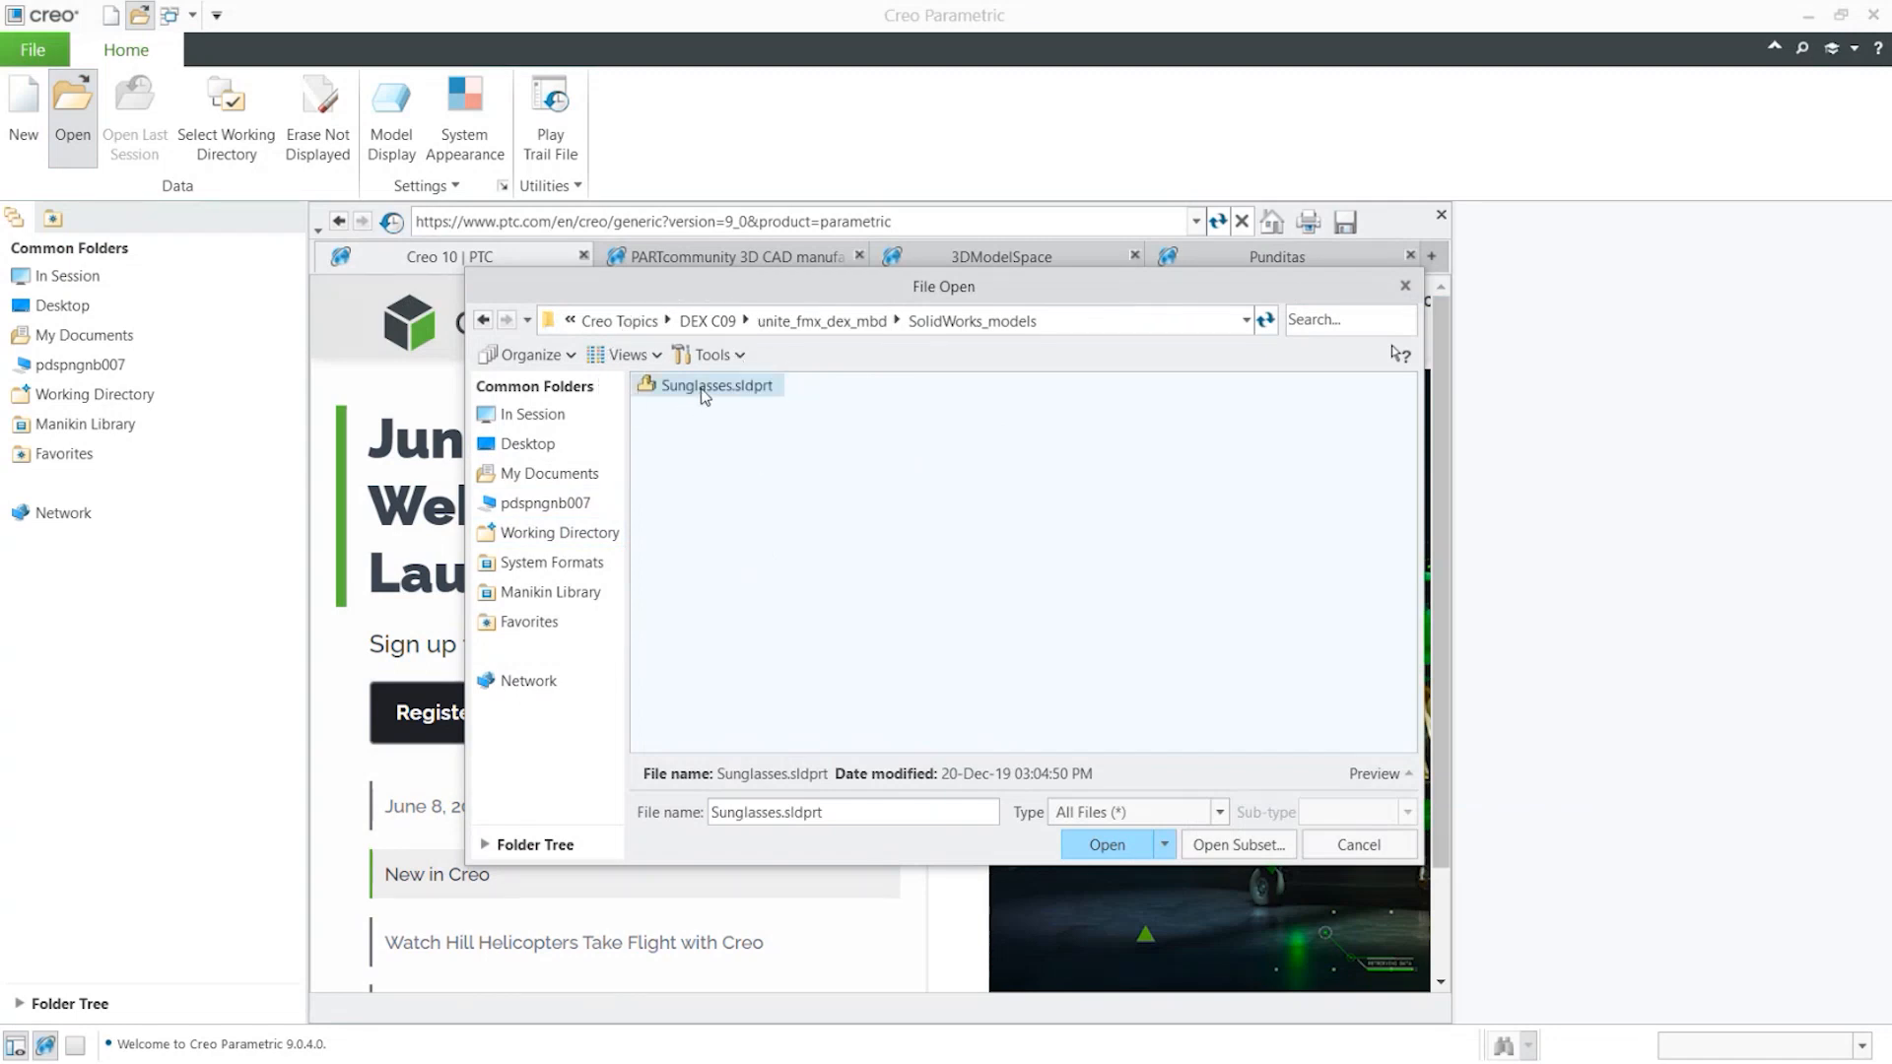
pyautogui.doubleClick(702, 389)
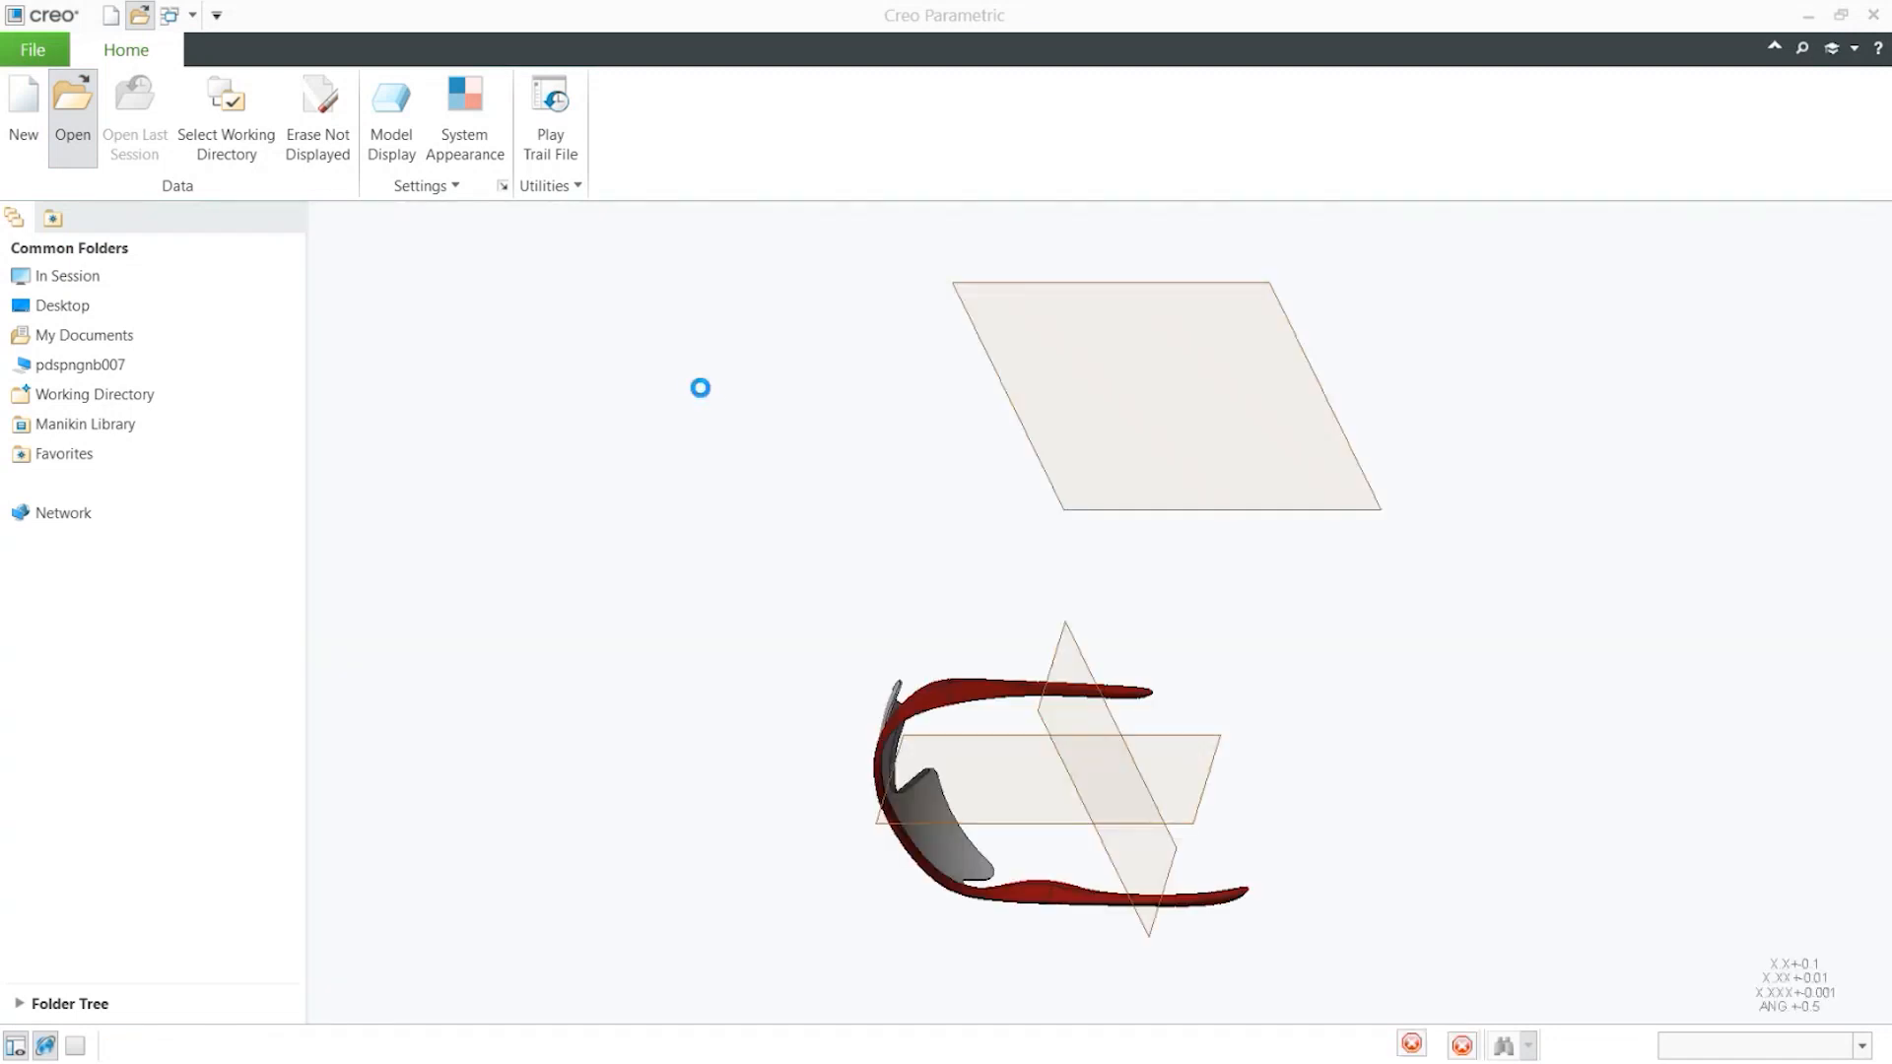
# Hide the datum planes and save an angled front view of the sunglasses as the default orientation
pyautogui.scroll(3, 731, 498)
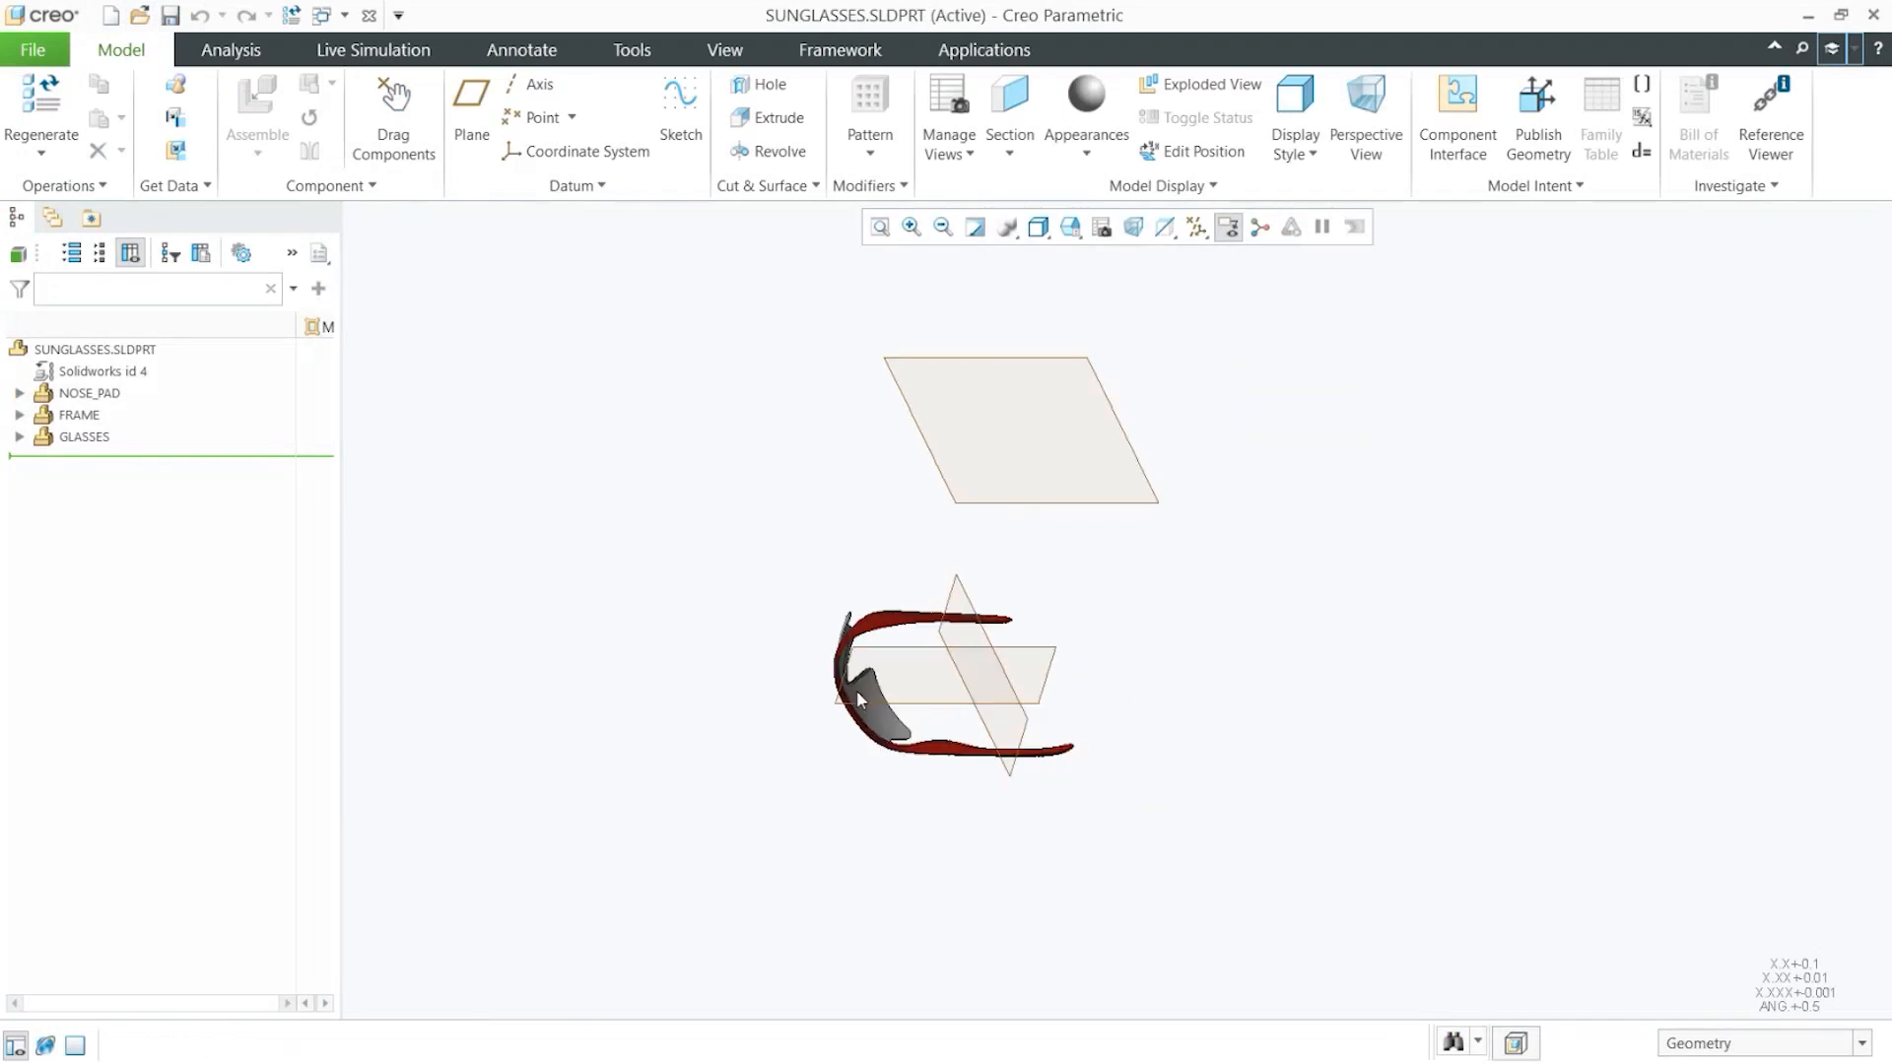
pyautogui.scroll(-3, 948, 700)
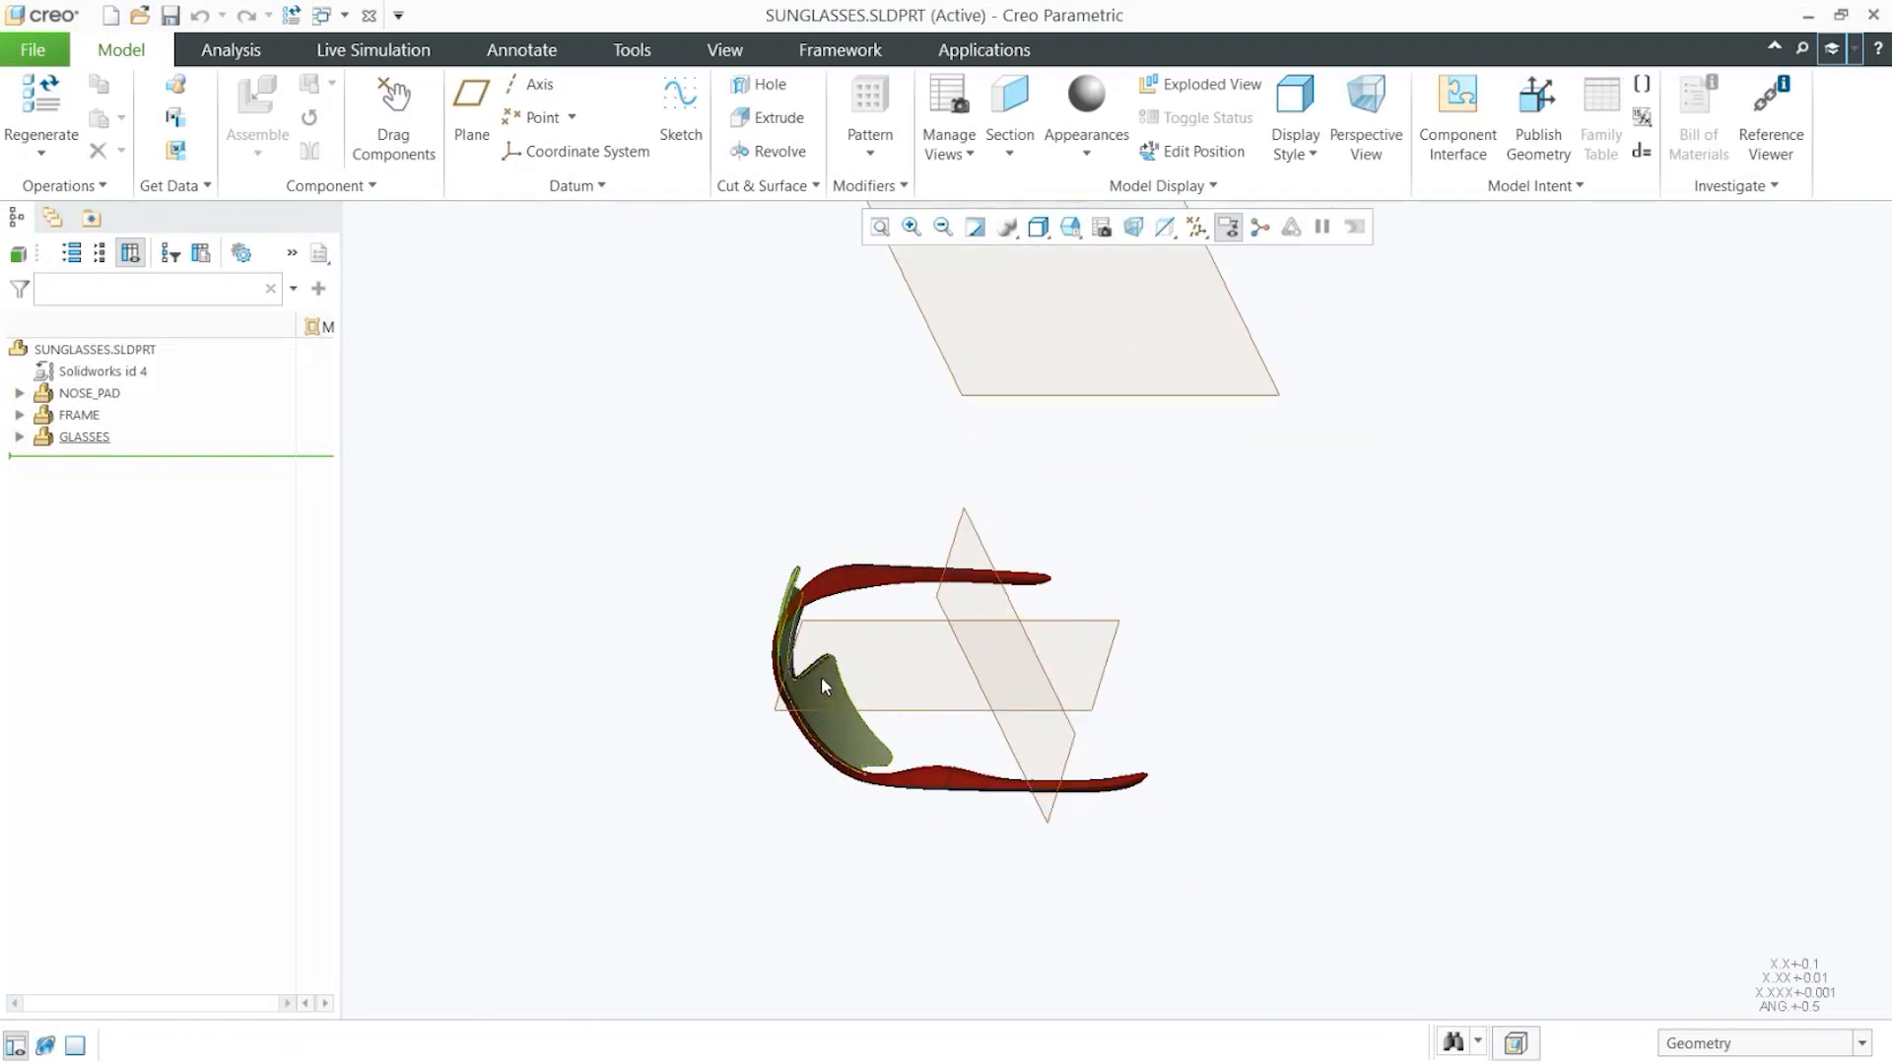
pyautogui.moveTo(825, 687); pyautogui.dragTo(946, 385, button='middle')
pyautogui.scroll(-3, 634, 611)
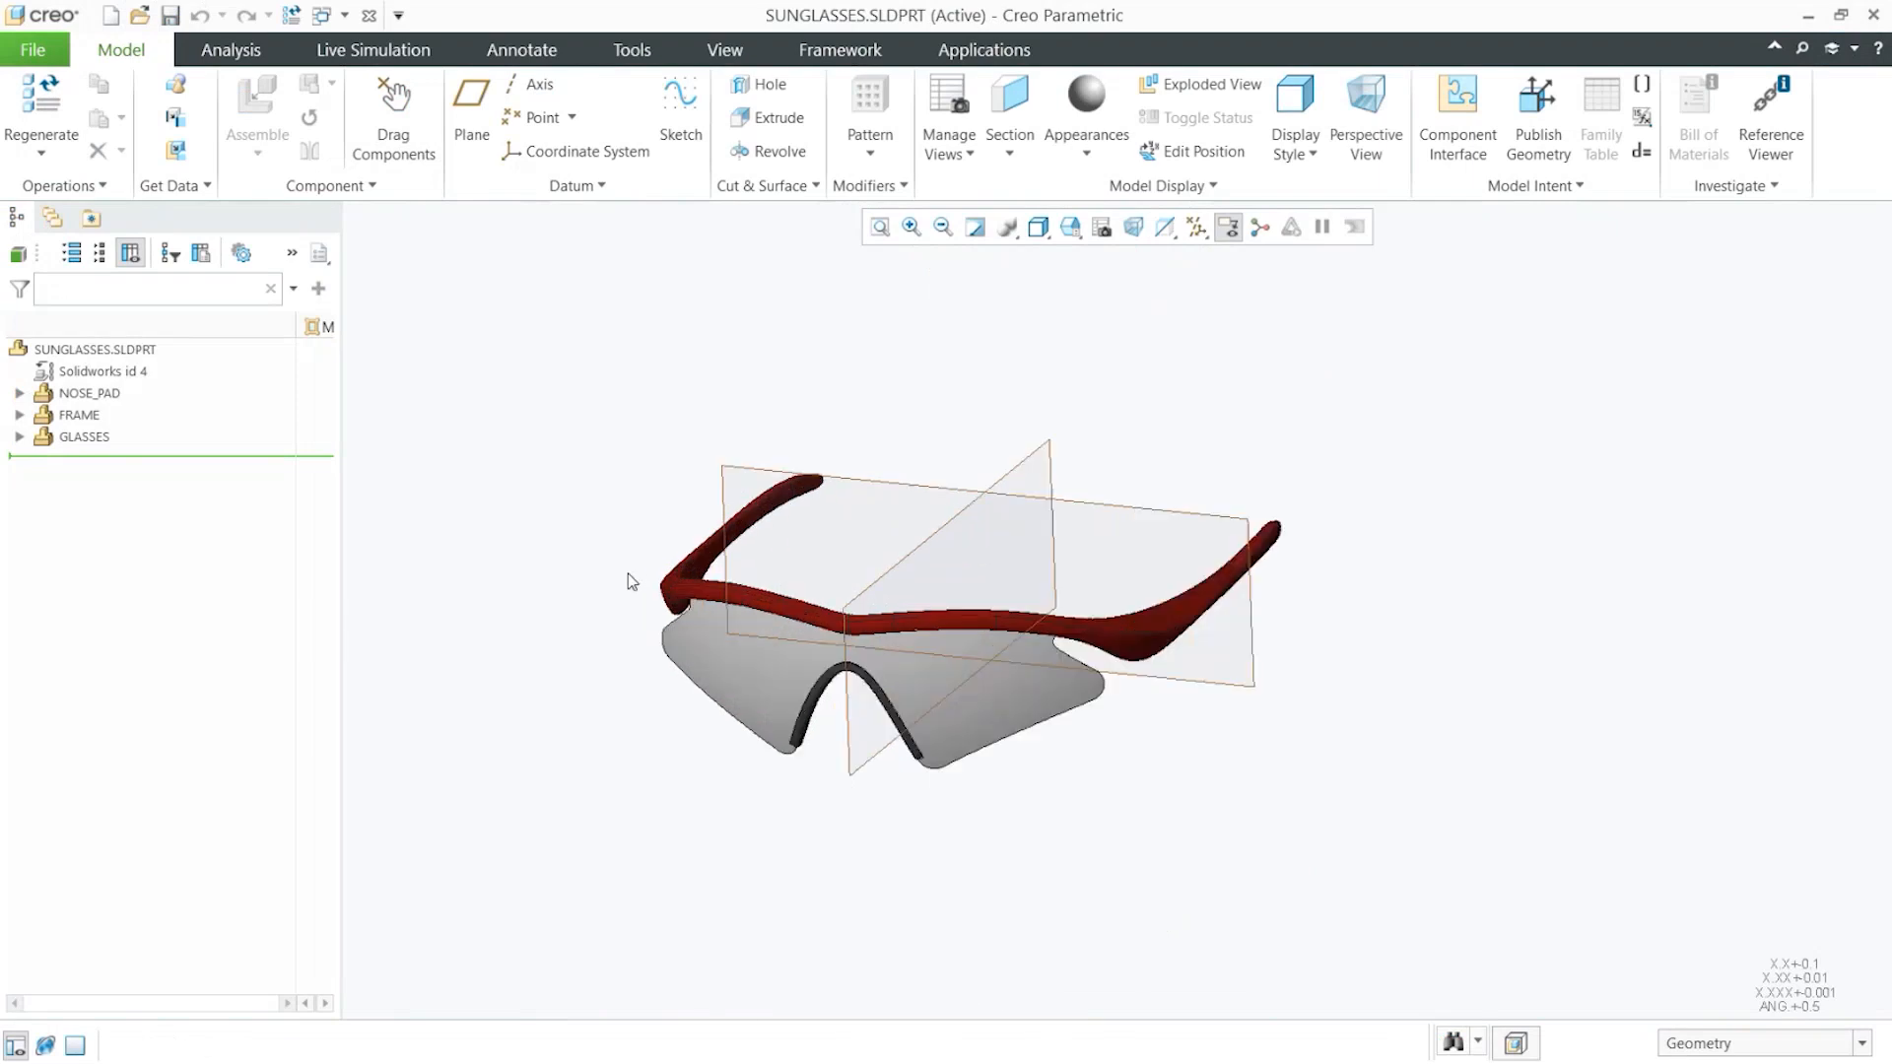
pyautogui.scroll(-1, 630, 582)
pyautogui.moveTo(941, 605)
pyautogui.mouseDown(button='middle')
pyautogui.moveTo(907, 605)
pyautogui.moveTo(931, 613)
pyautogui.mouseUp(button='middle')
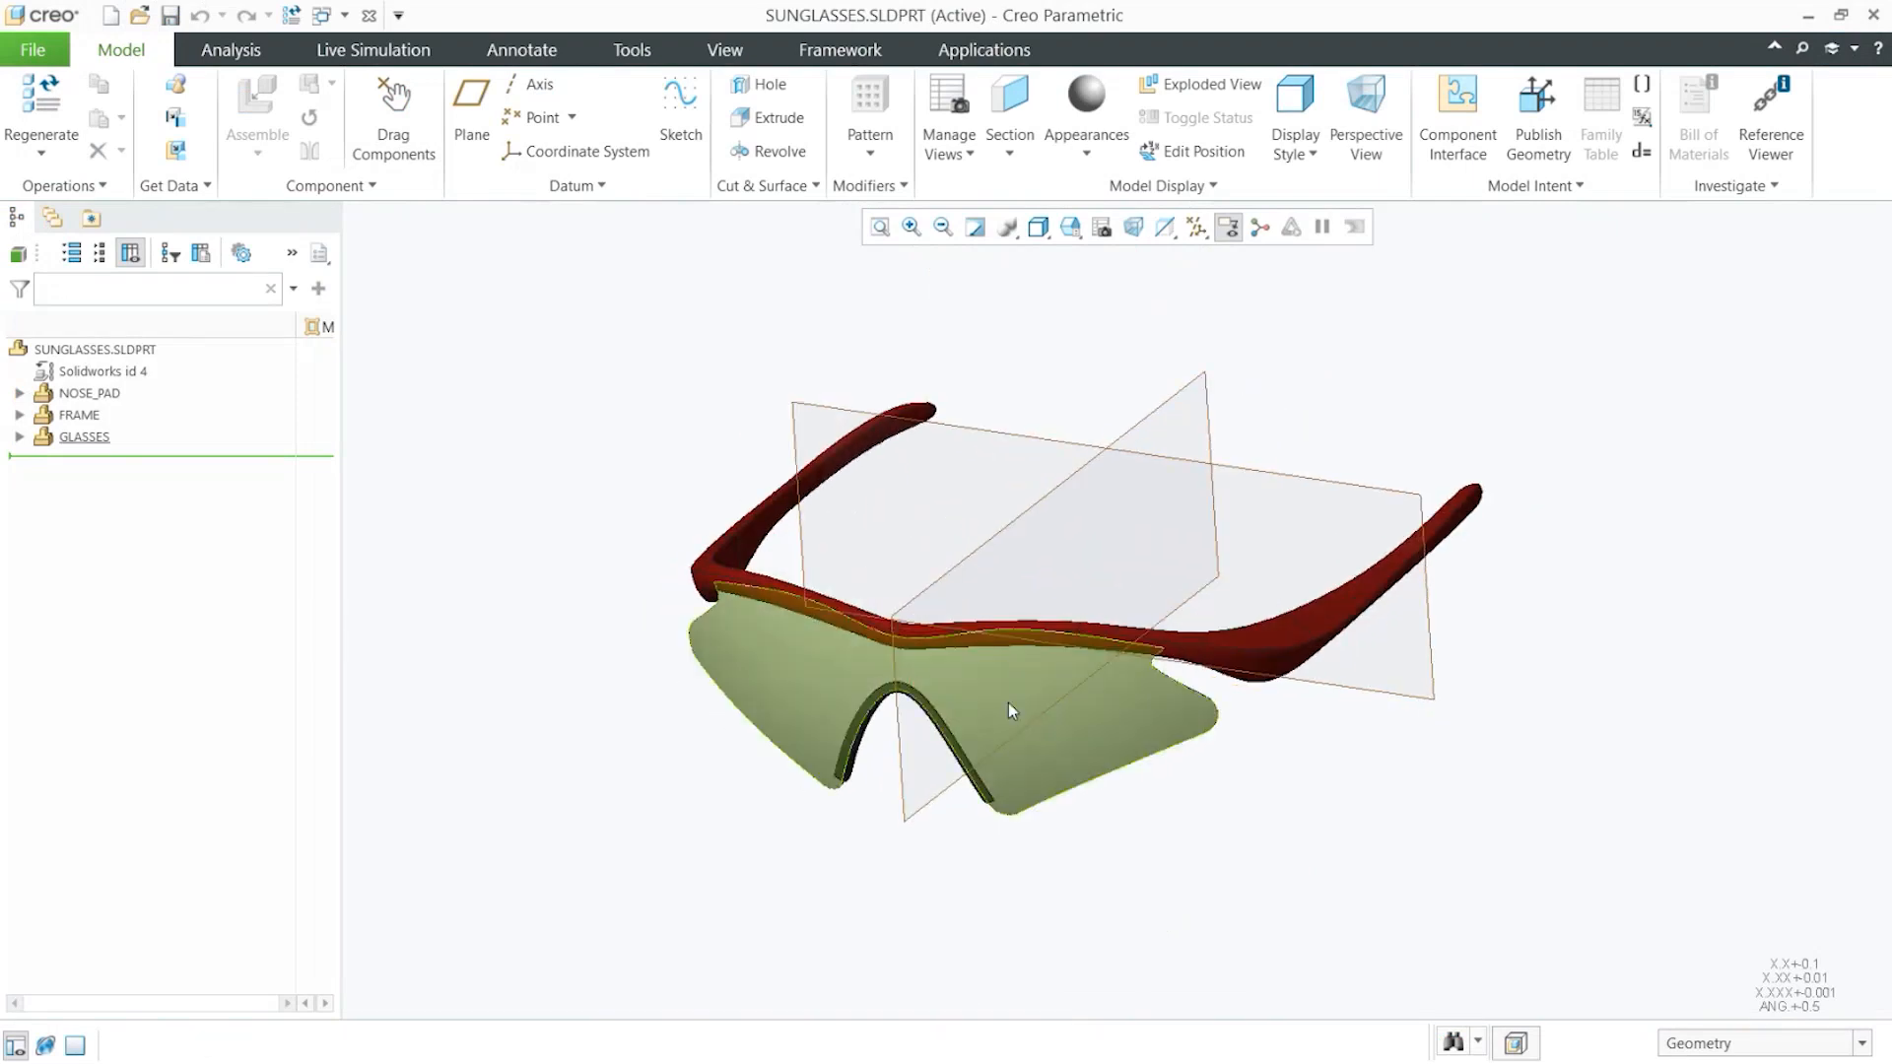
pyautogui.scroll(-2, 995, 668)
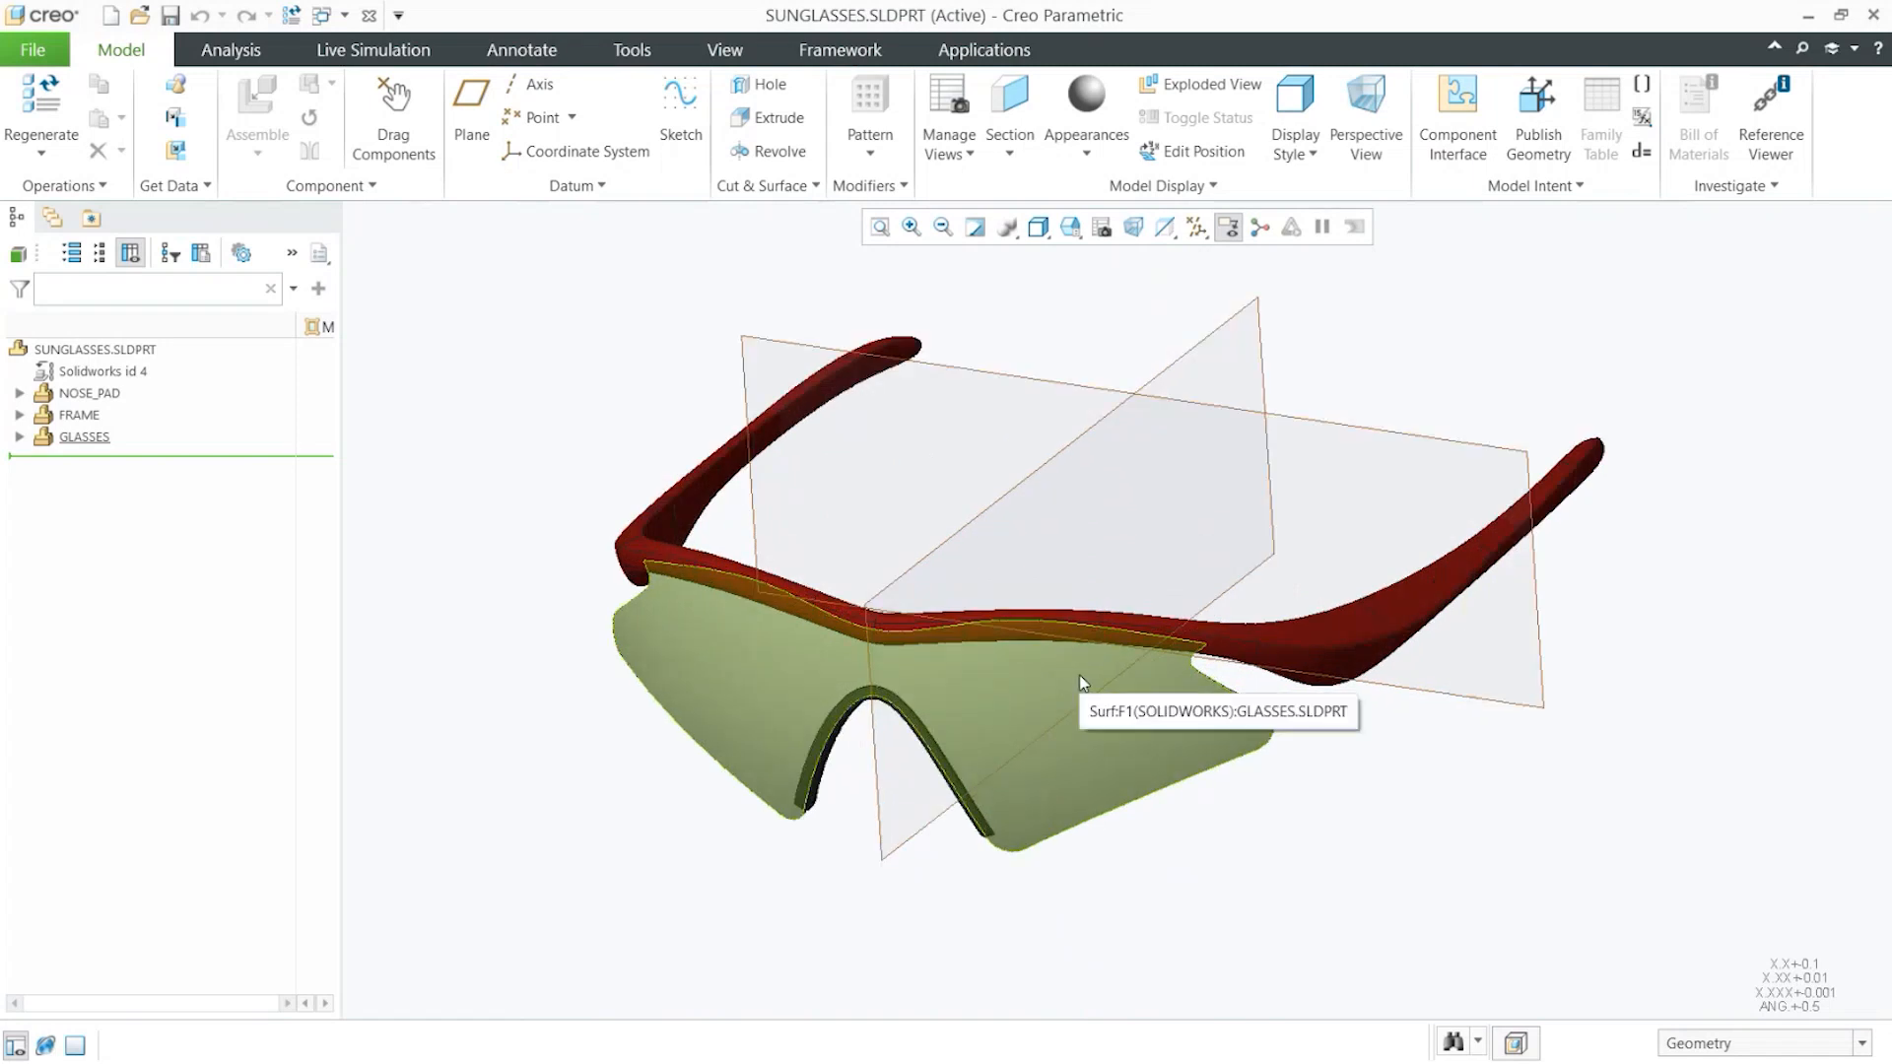
pyautogui.press('d')
pyautogui.press('p')
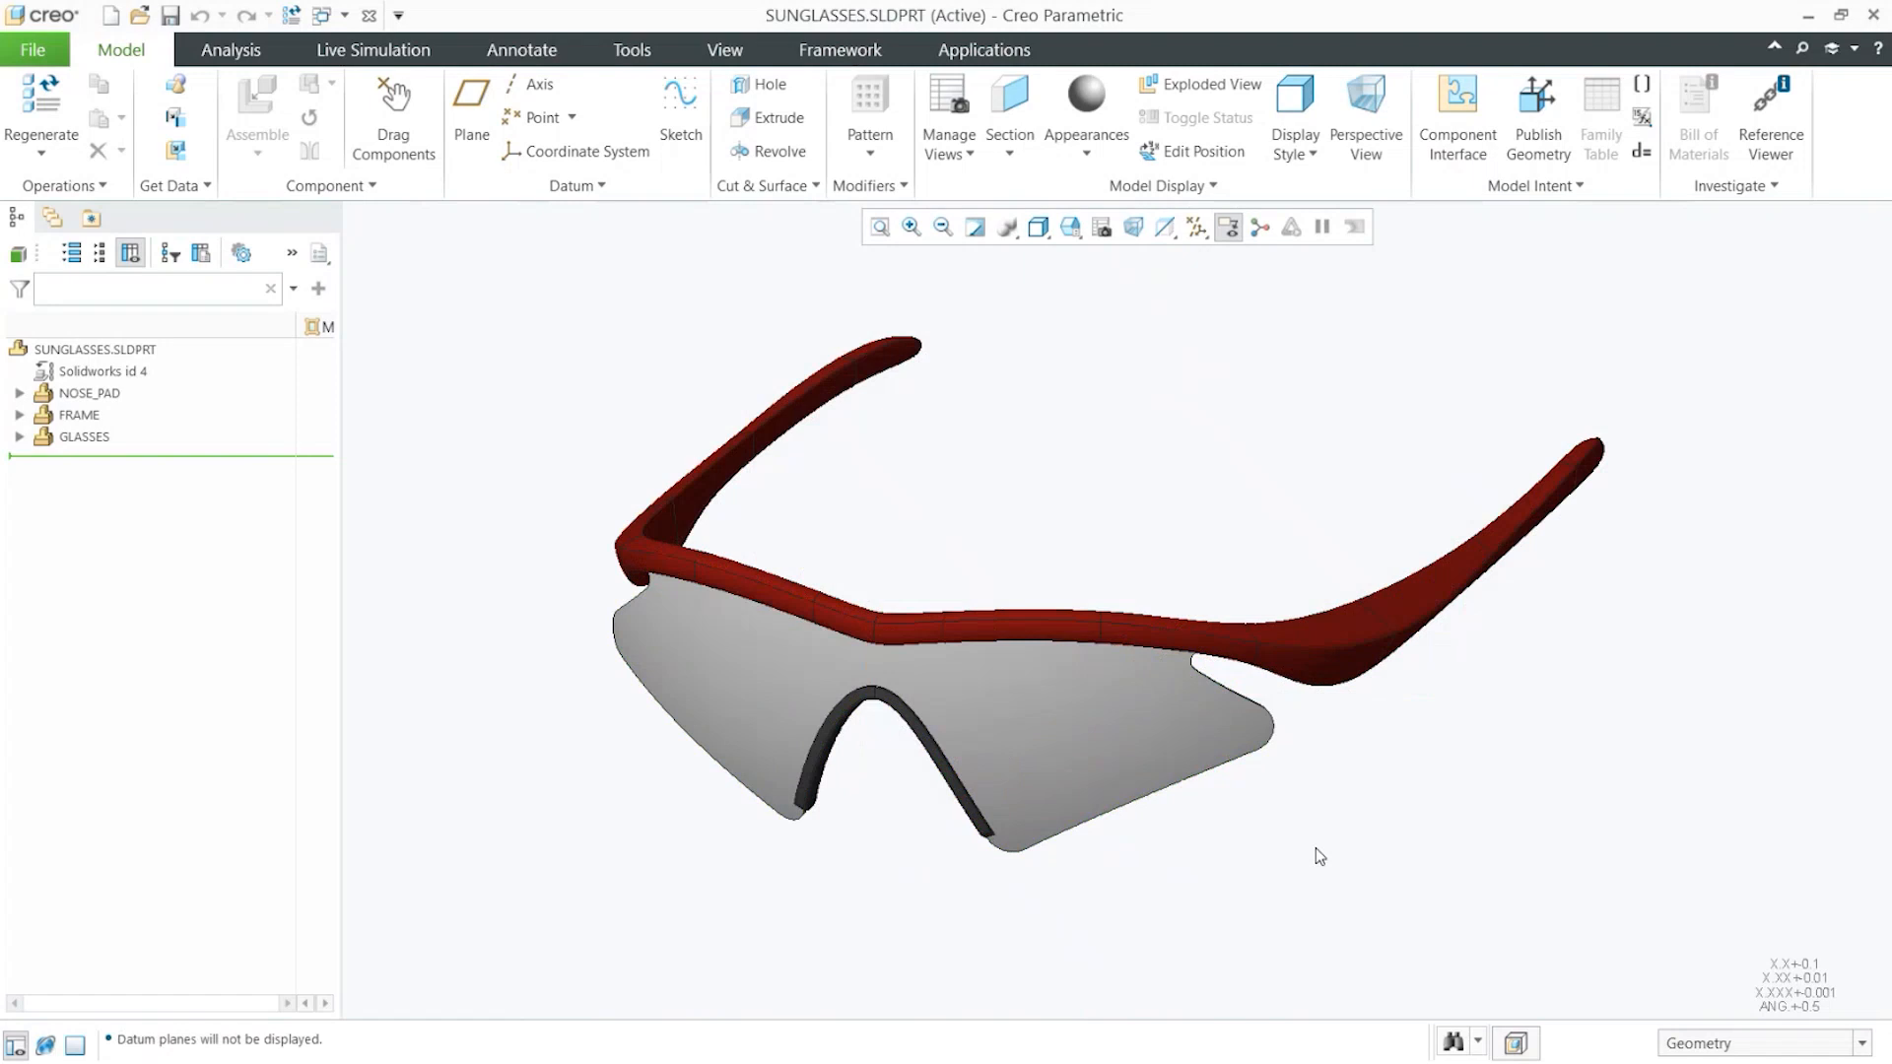
pyautogui.press('d')
pyautogui.click(133, 425)
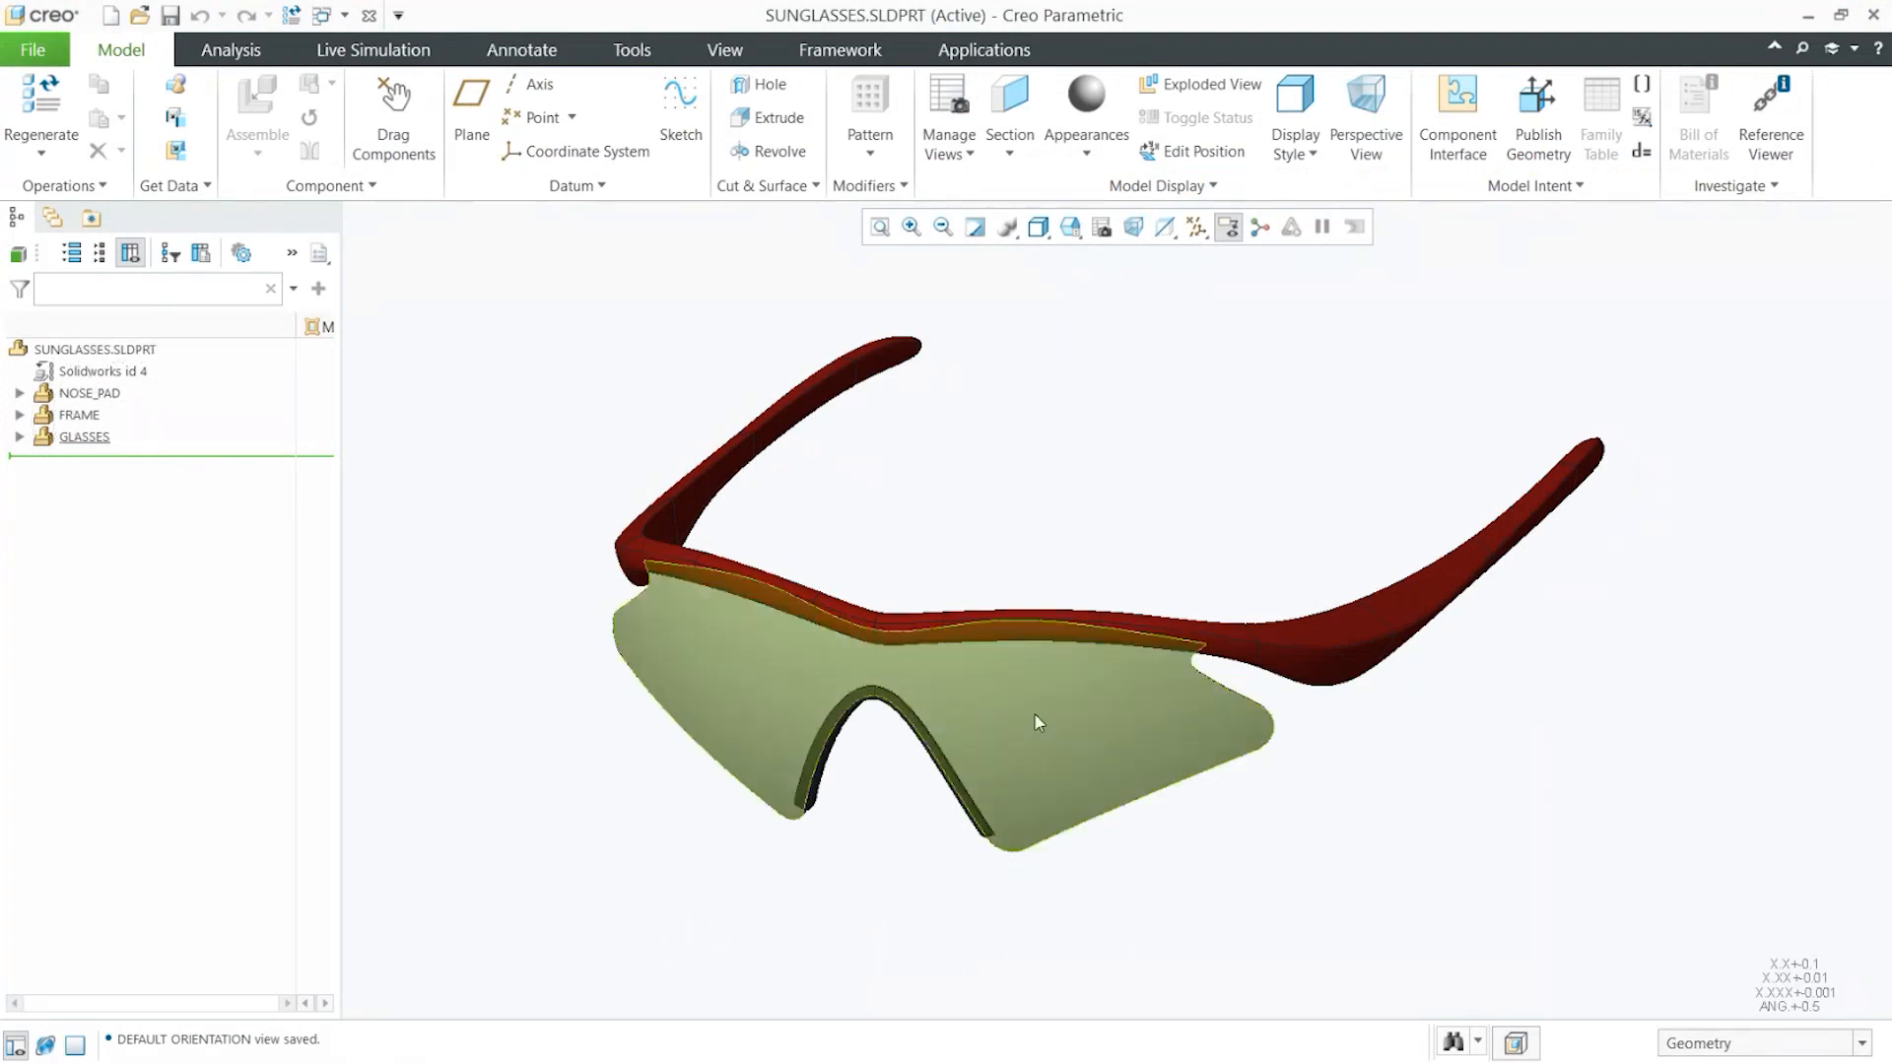
pyautogui.click(137, 371)
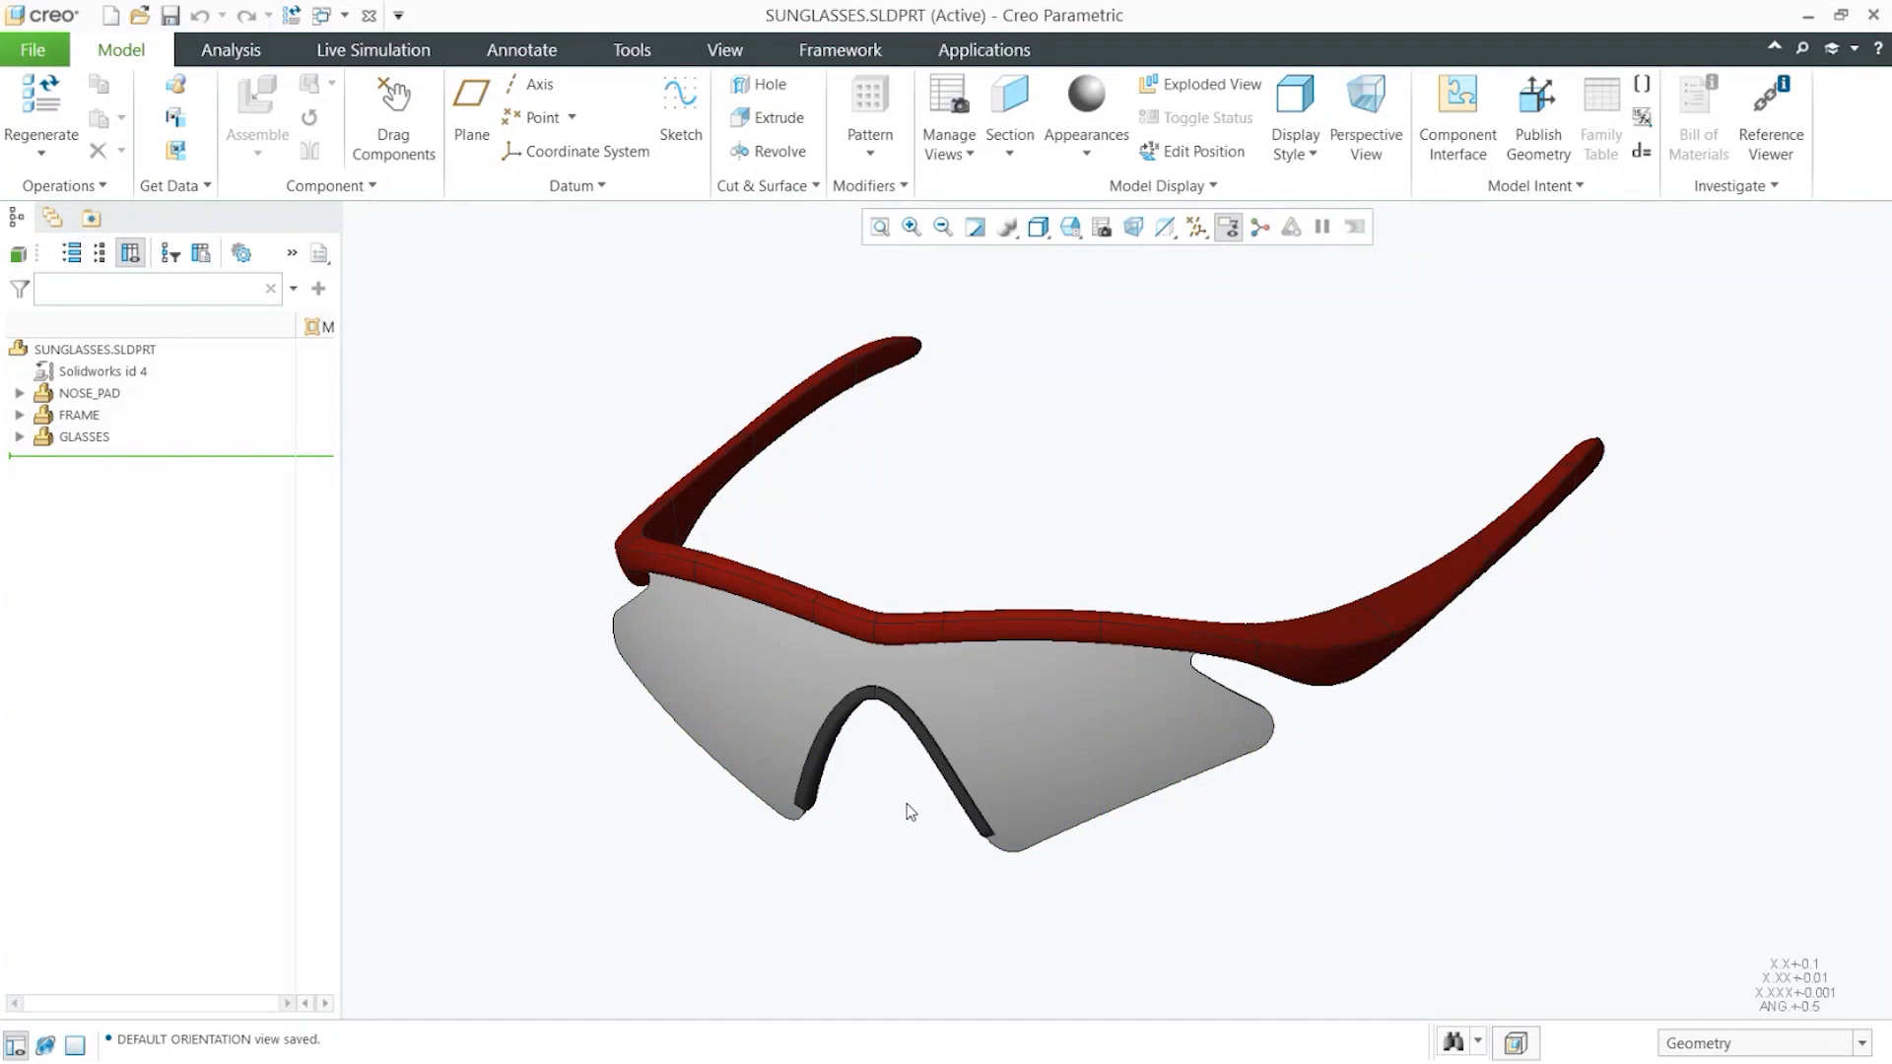
# Make LEFT the active annotation plane and orient the sunglasses to it
pyautogui.click(529, 59)
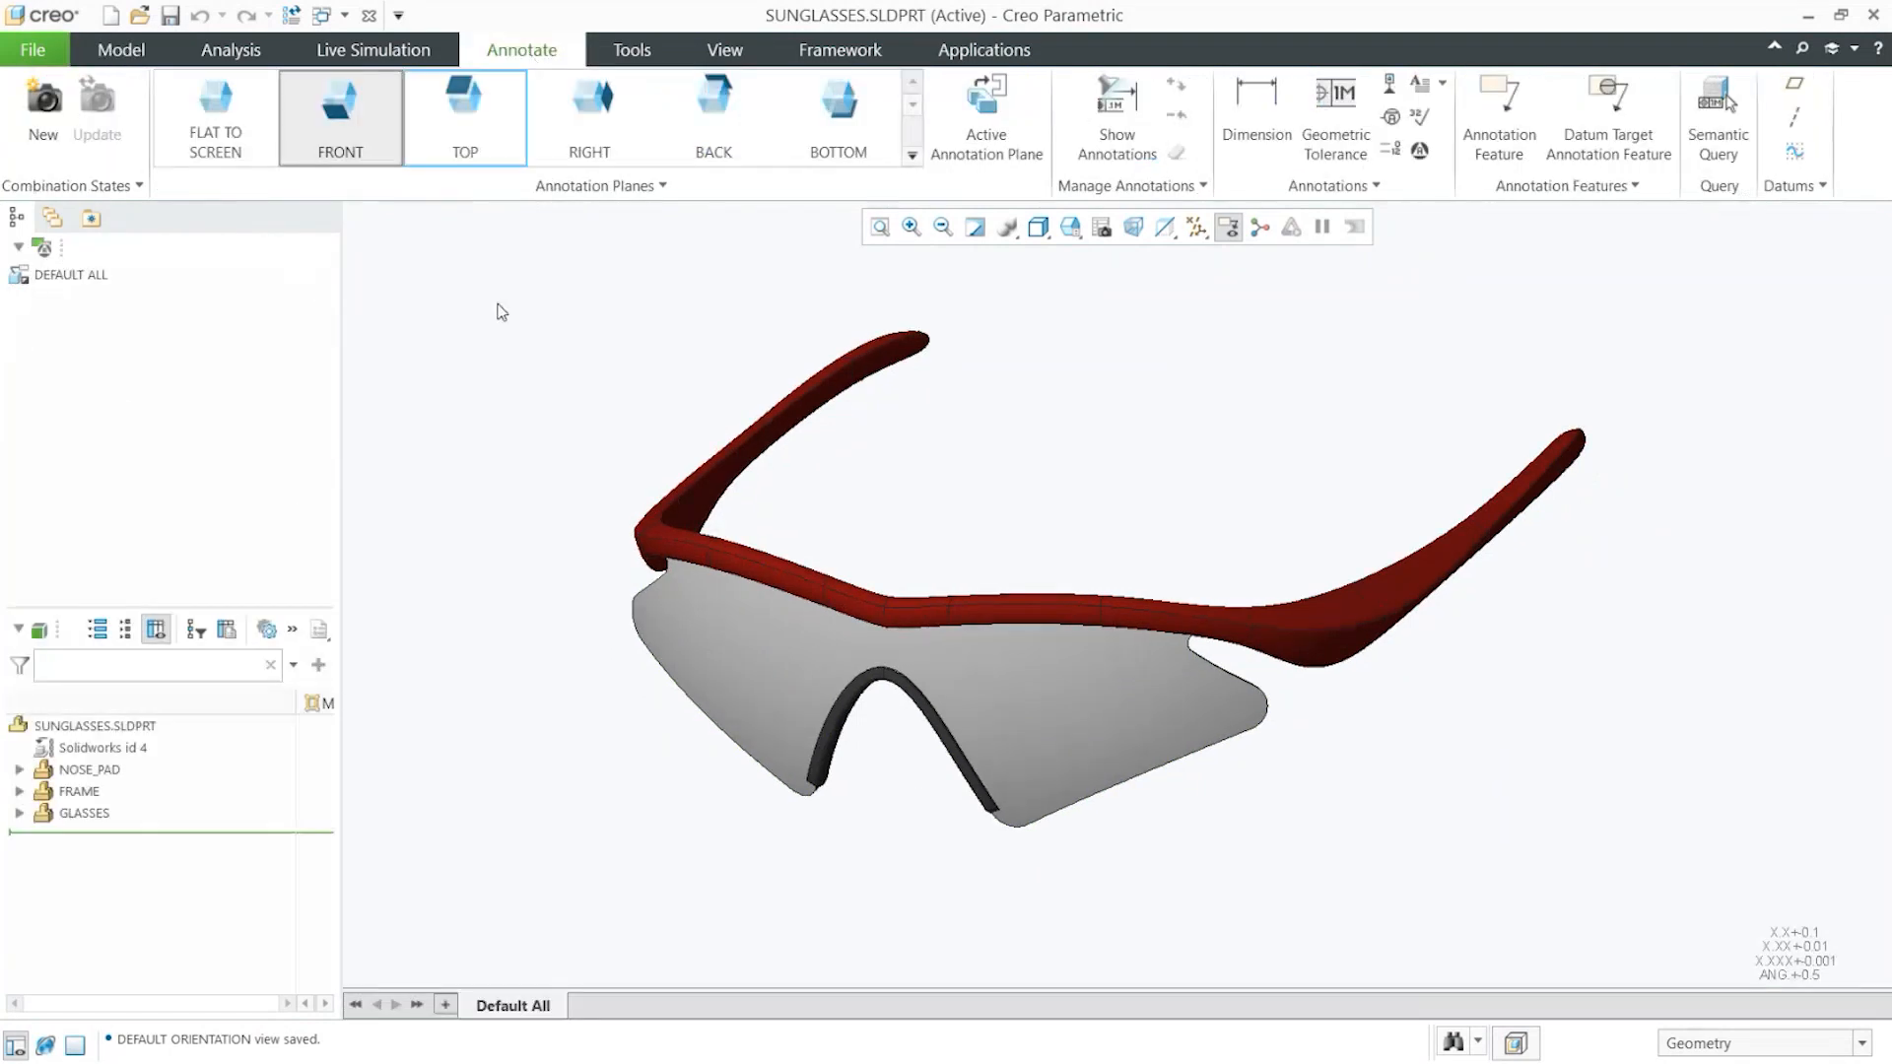
pyautogui.click(533, 367)
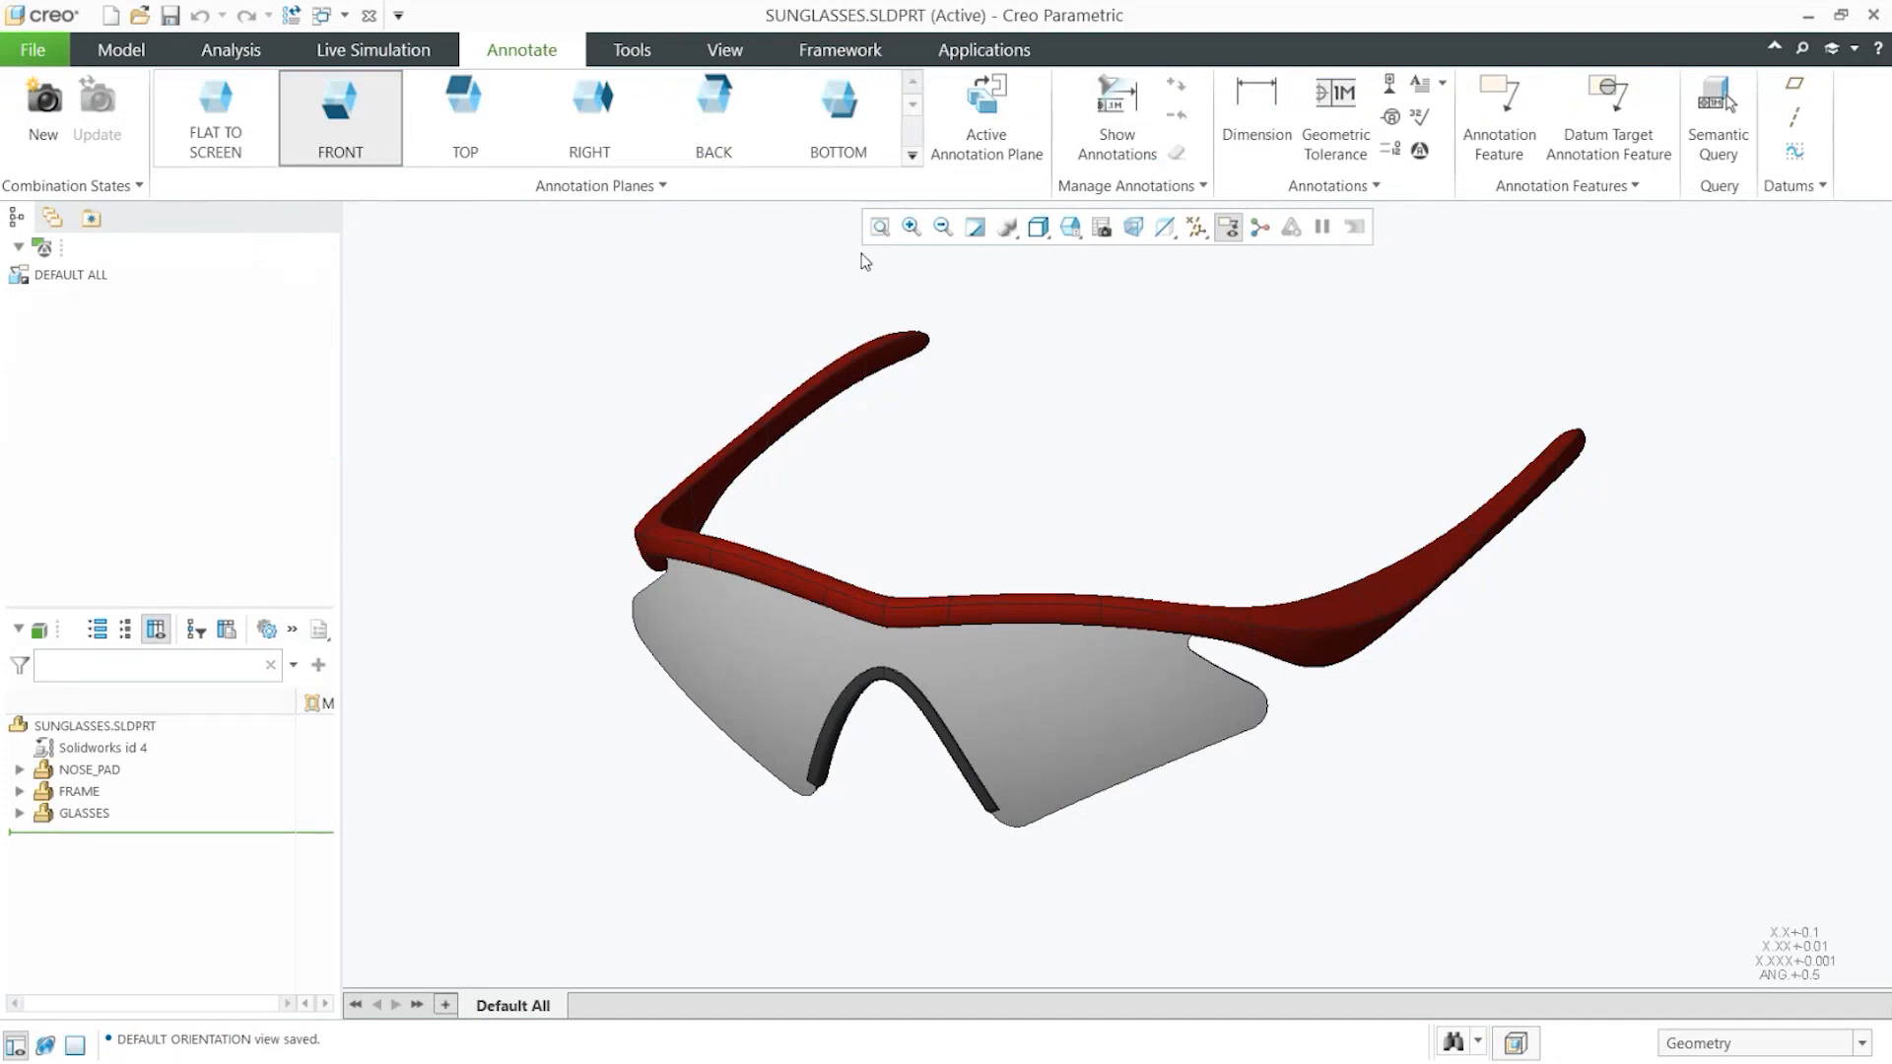
pyautogui.click(913, 160)
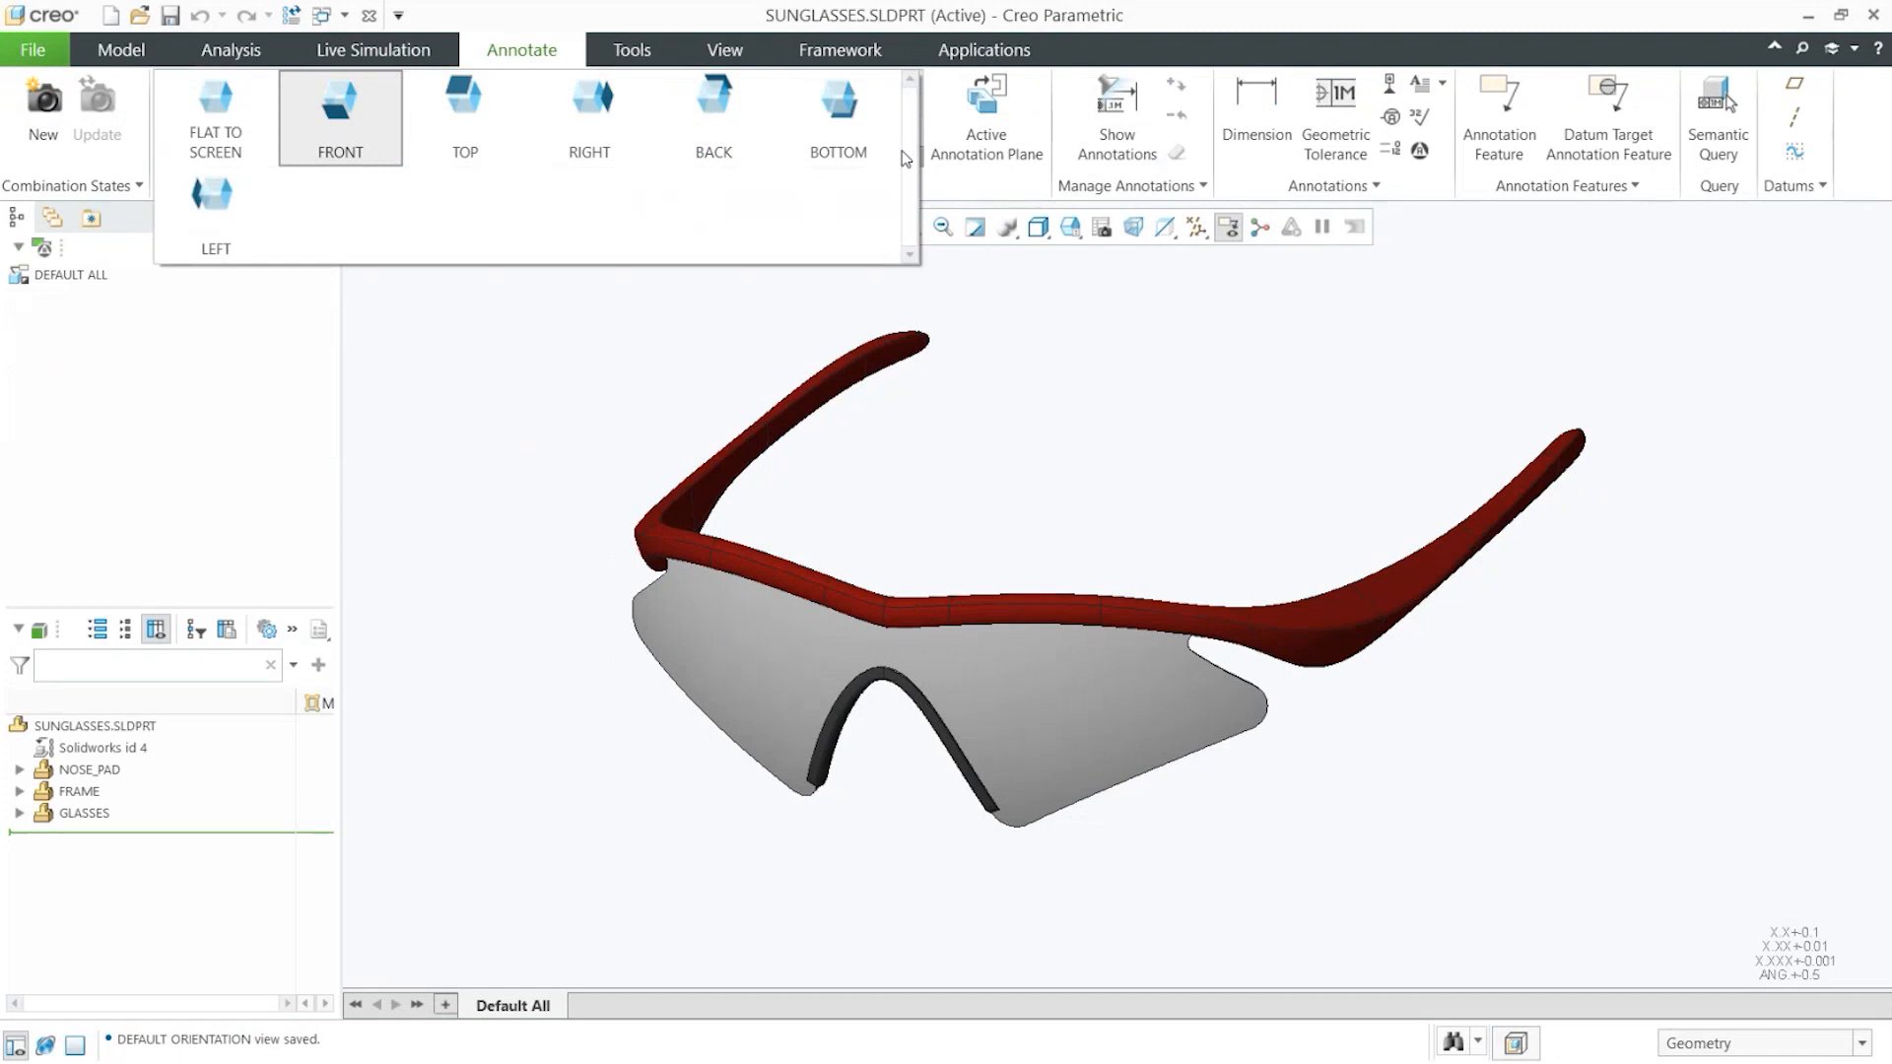
pyautogui.click(205, 207)
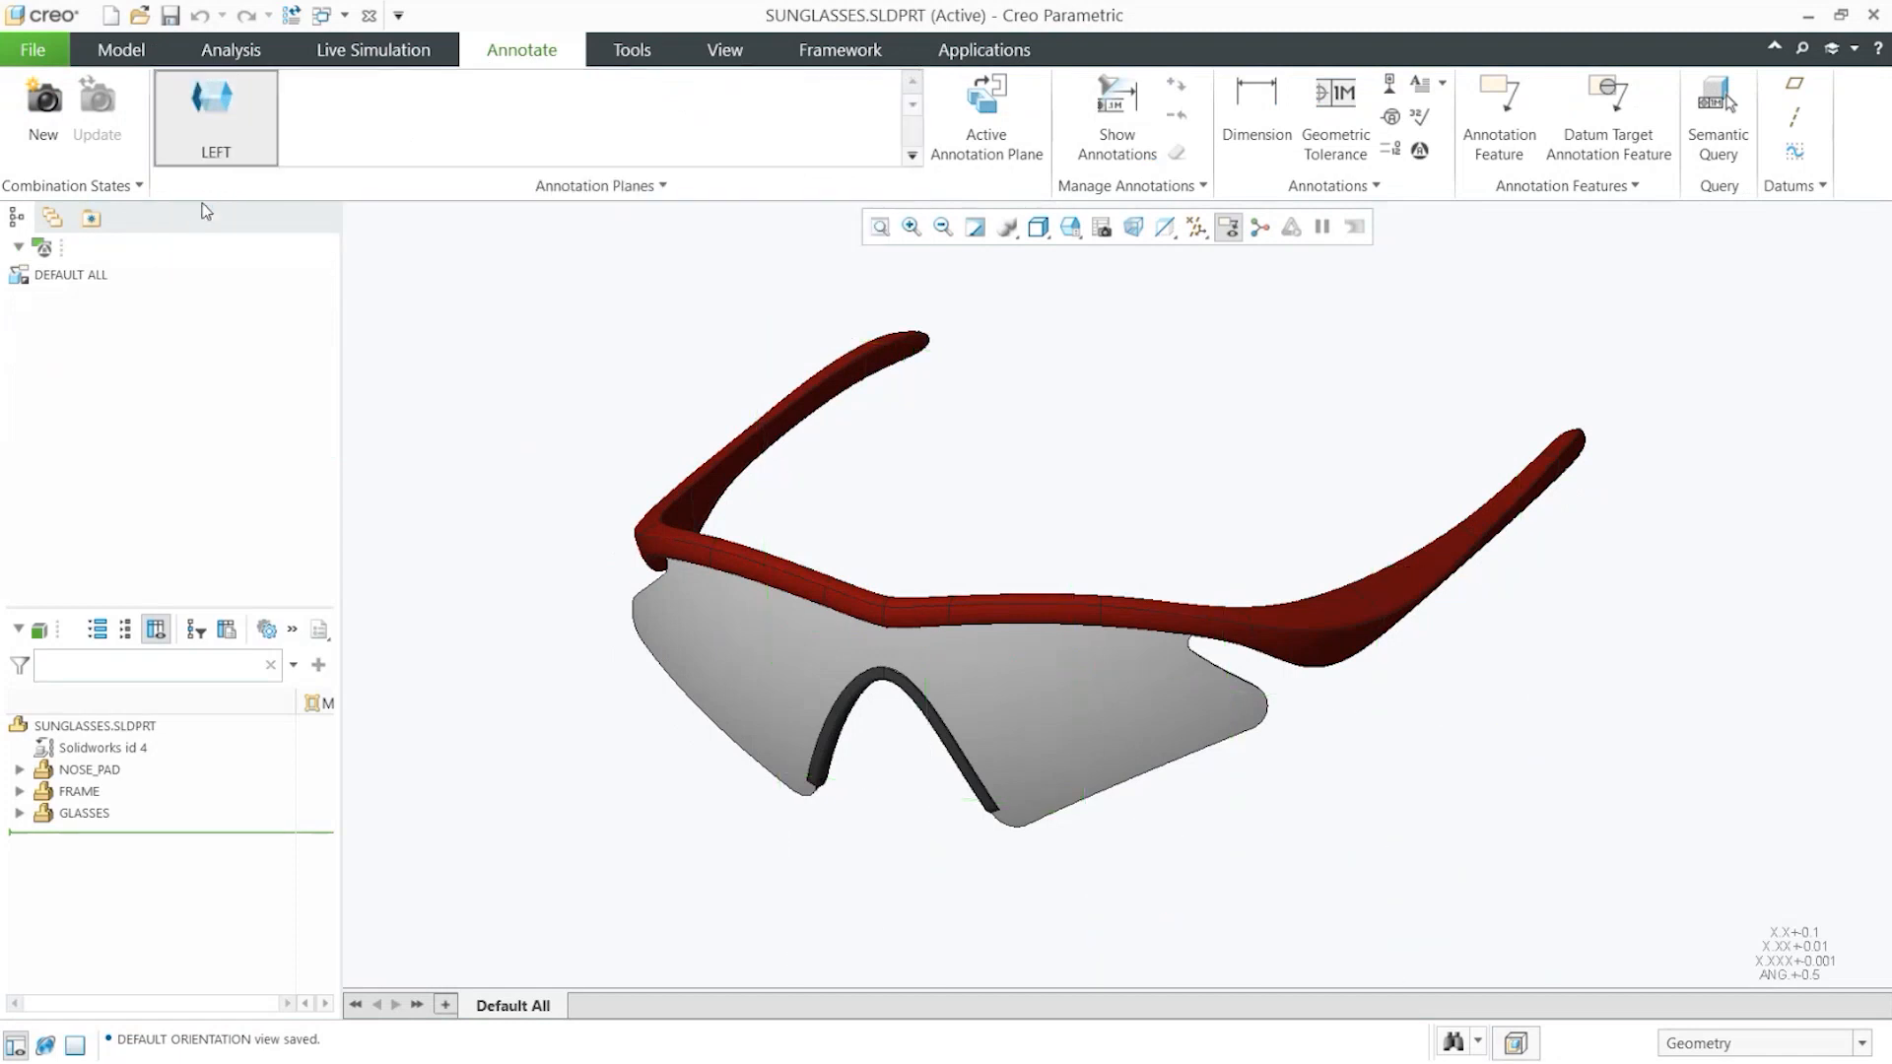
pyautogui.click(971, 135)
pyautogui.scroll(2, 700, 445)
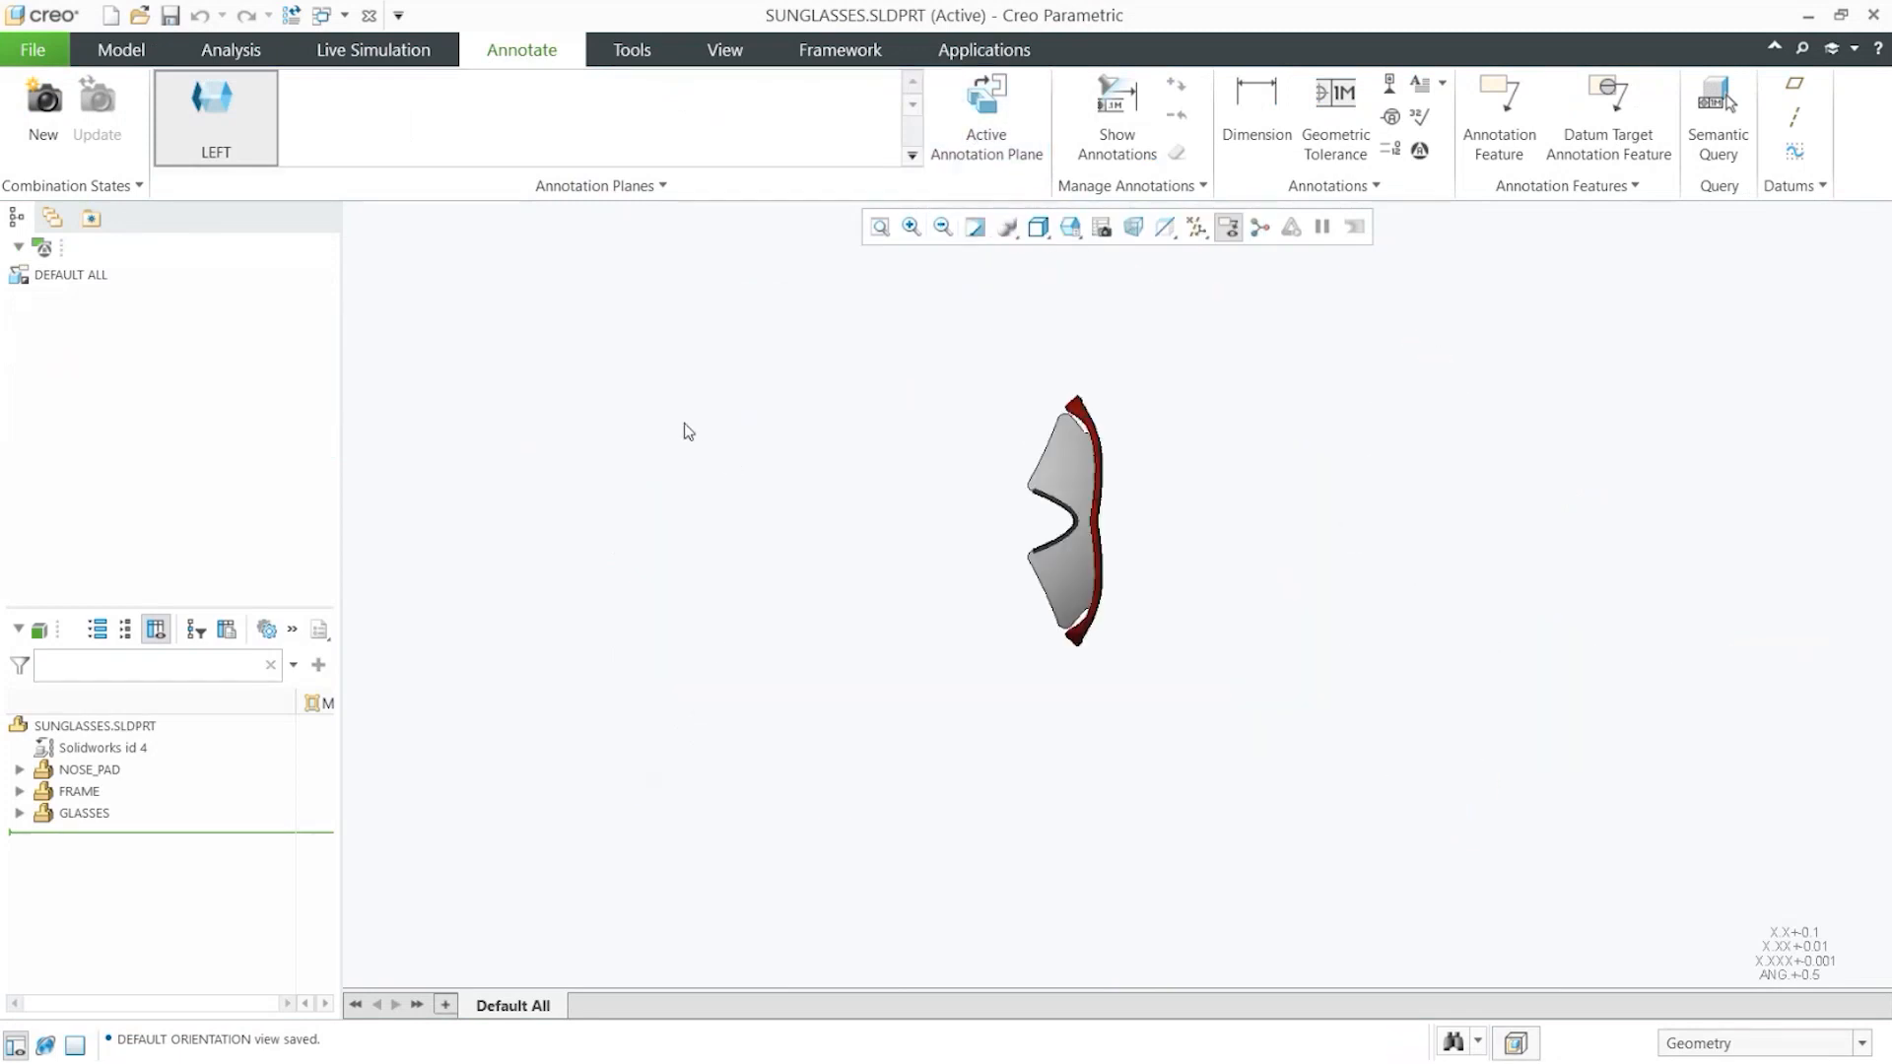
pyautogui.press('ctrl')
# Set the LEFT annotation plane's text rotation to -90 and reorient the sunglasses to that plane
pyautogui.rightClick(210, 148)
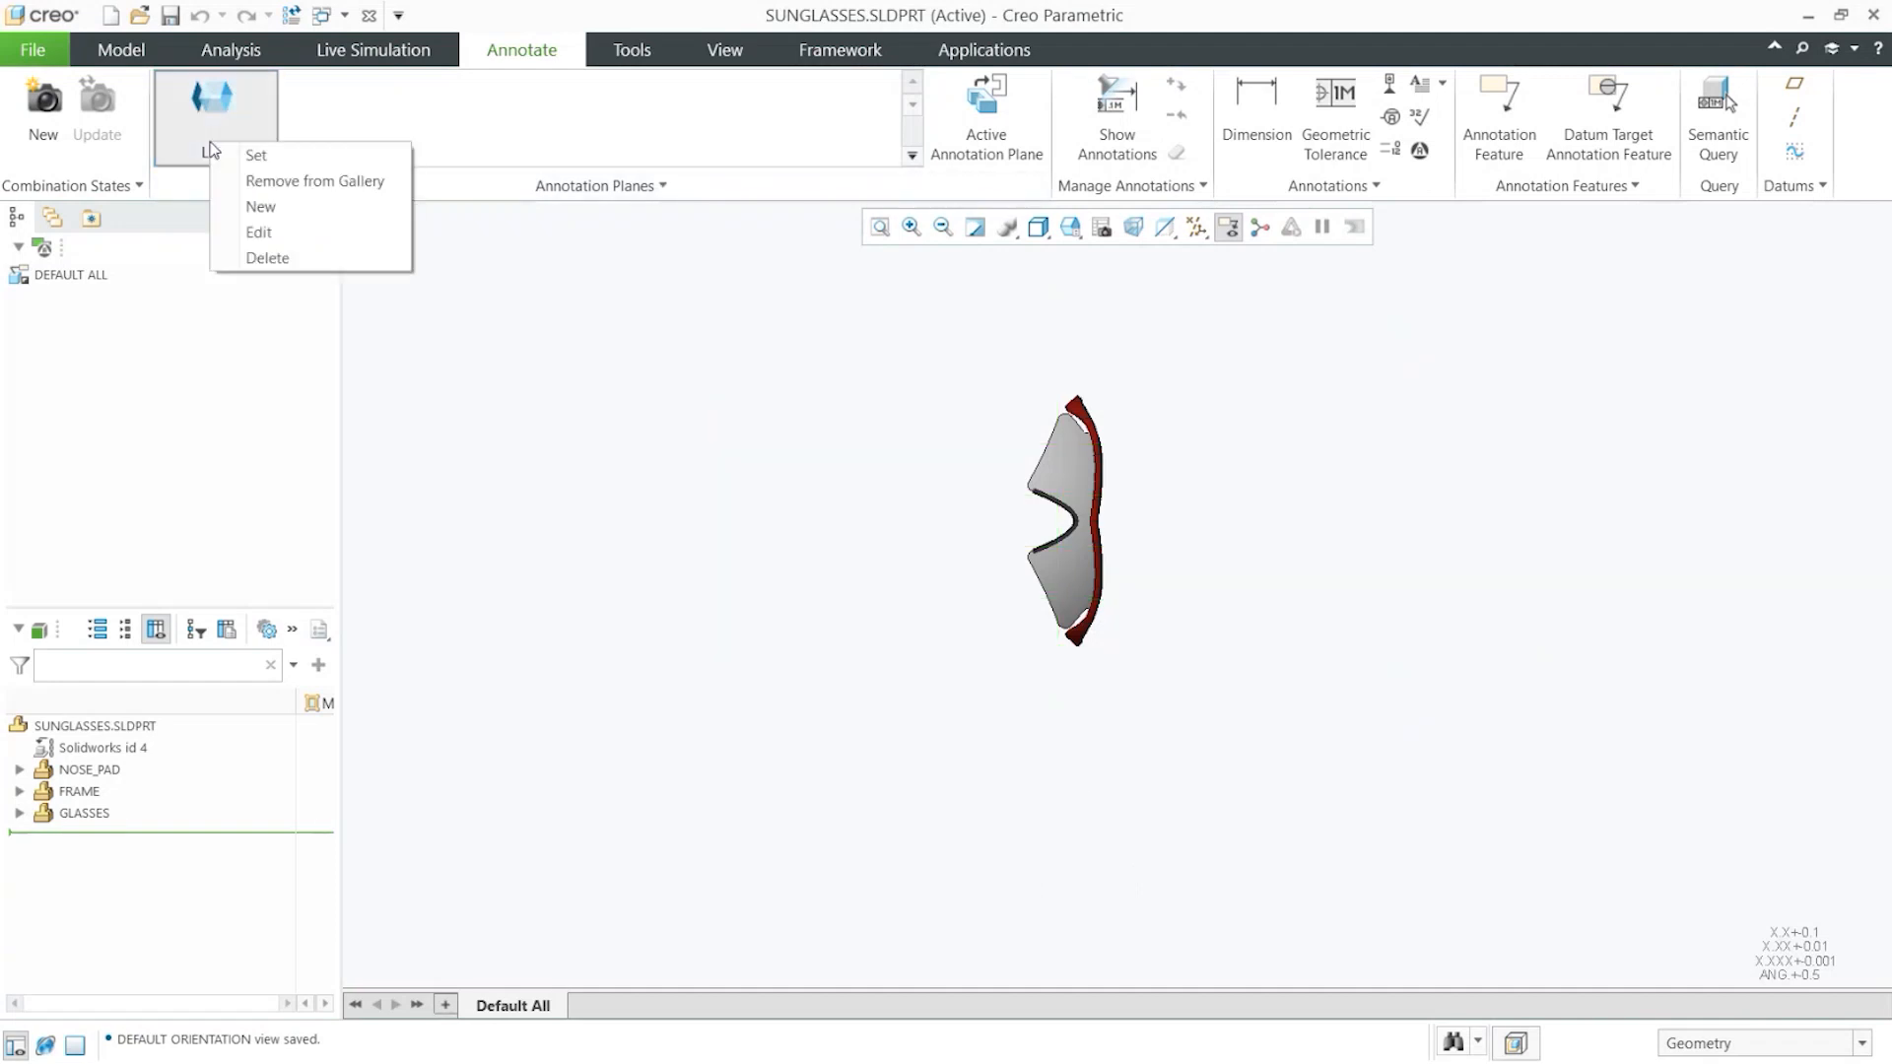
pyautogui.click(275, 230)
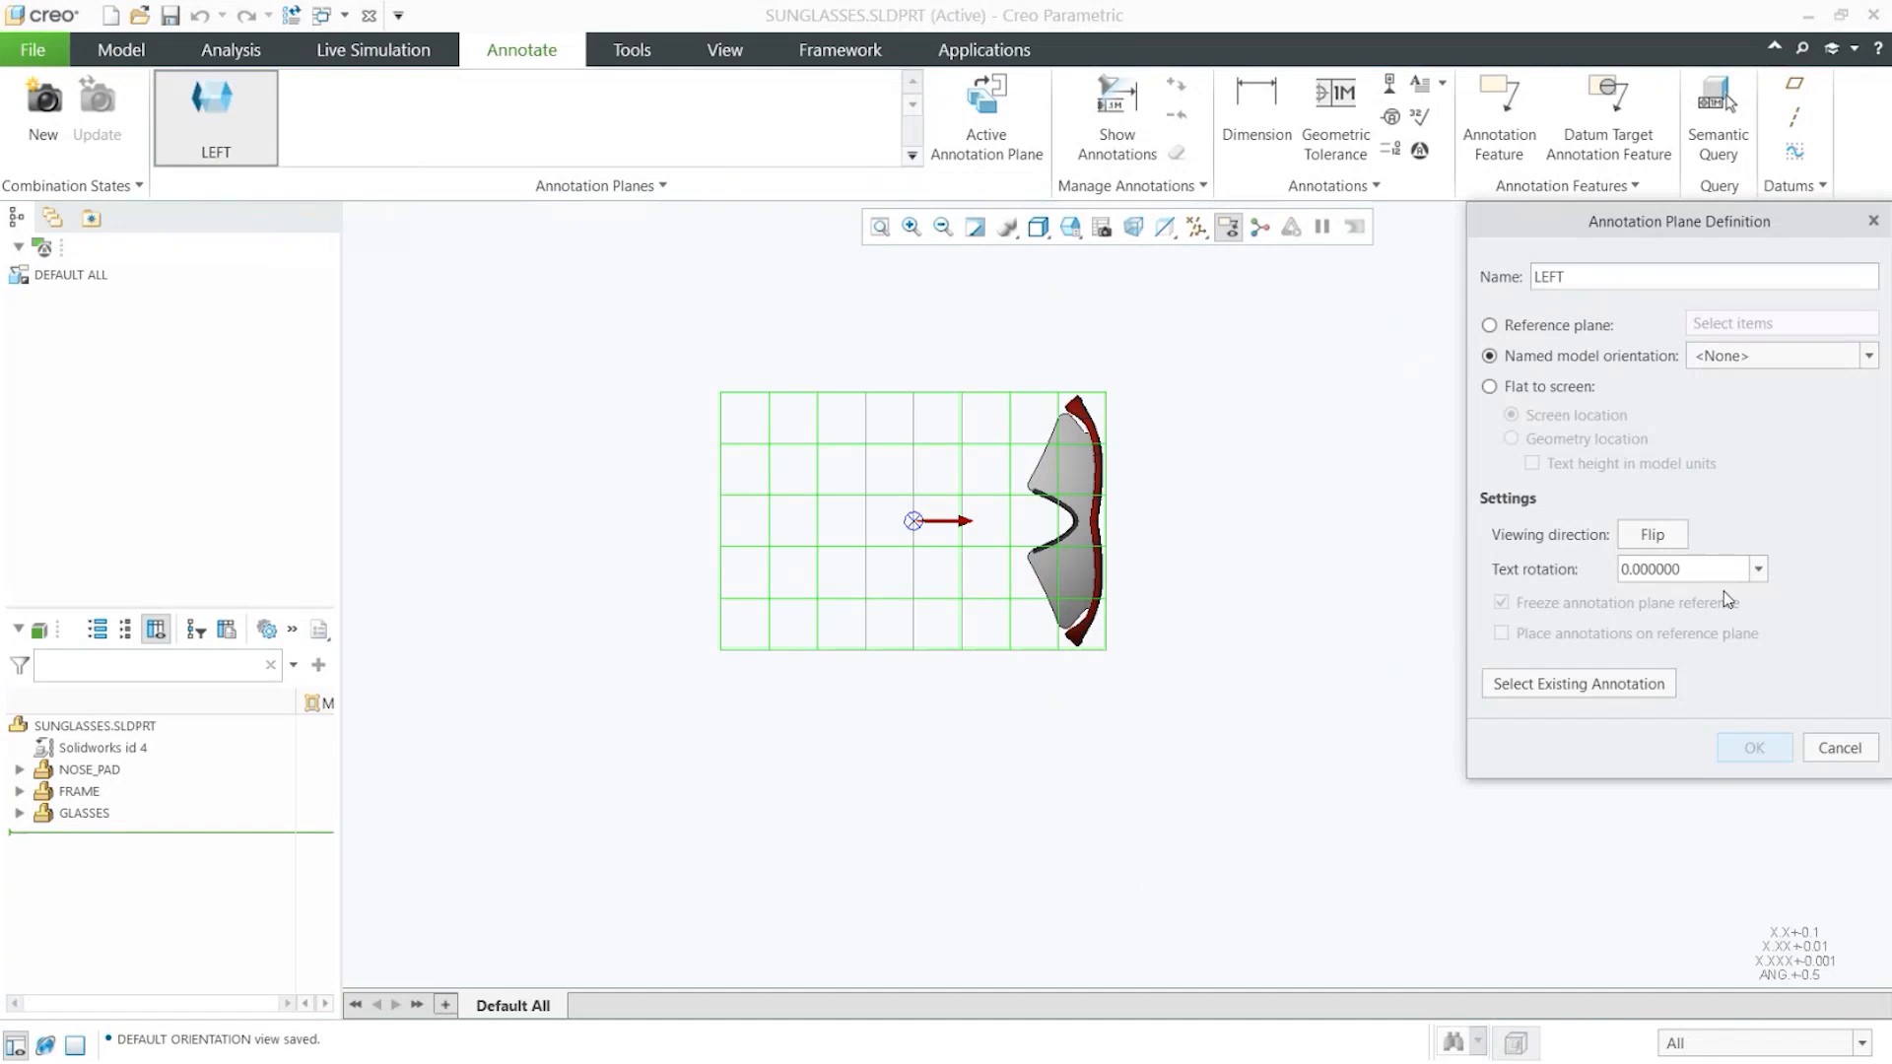
pyautogui.moveTo(1687, 570); pyautogui.dragTo(1597, 578)
pyautogui.write('-90')
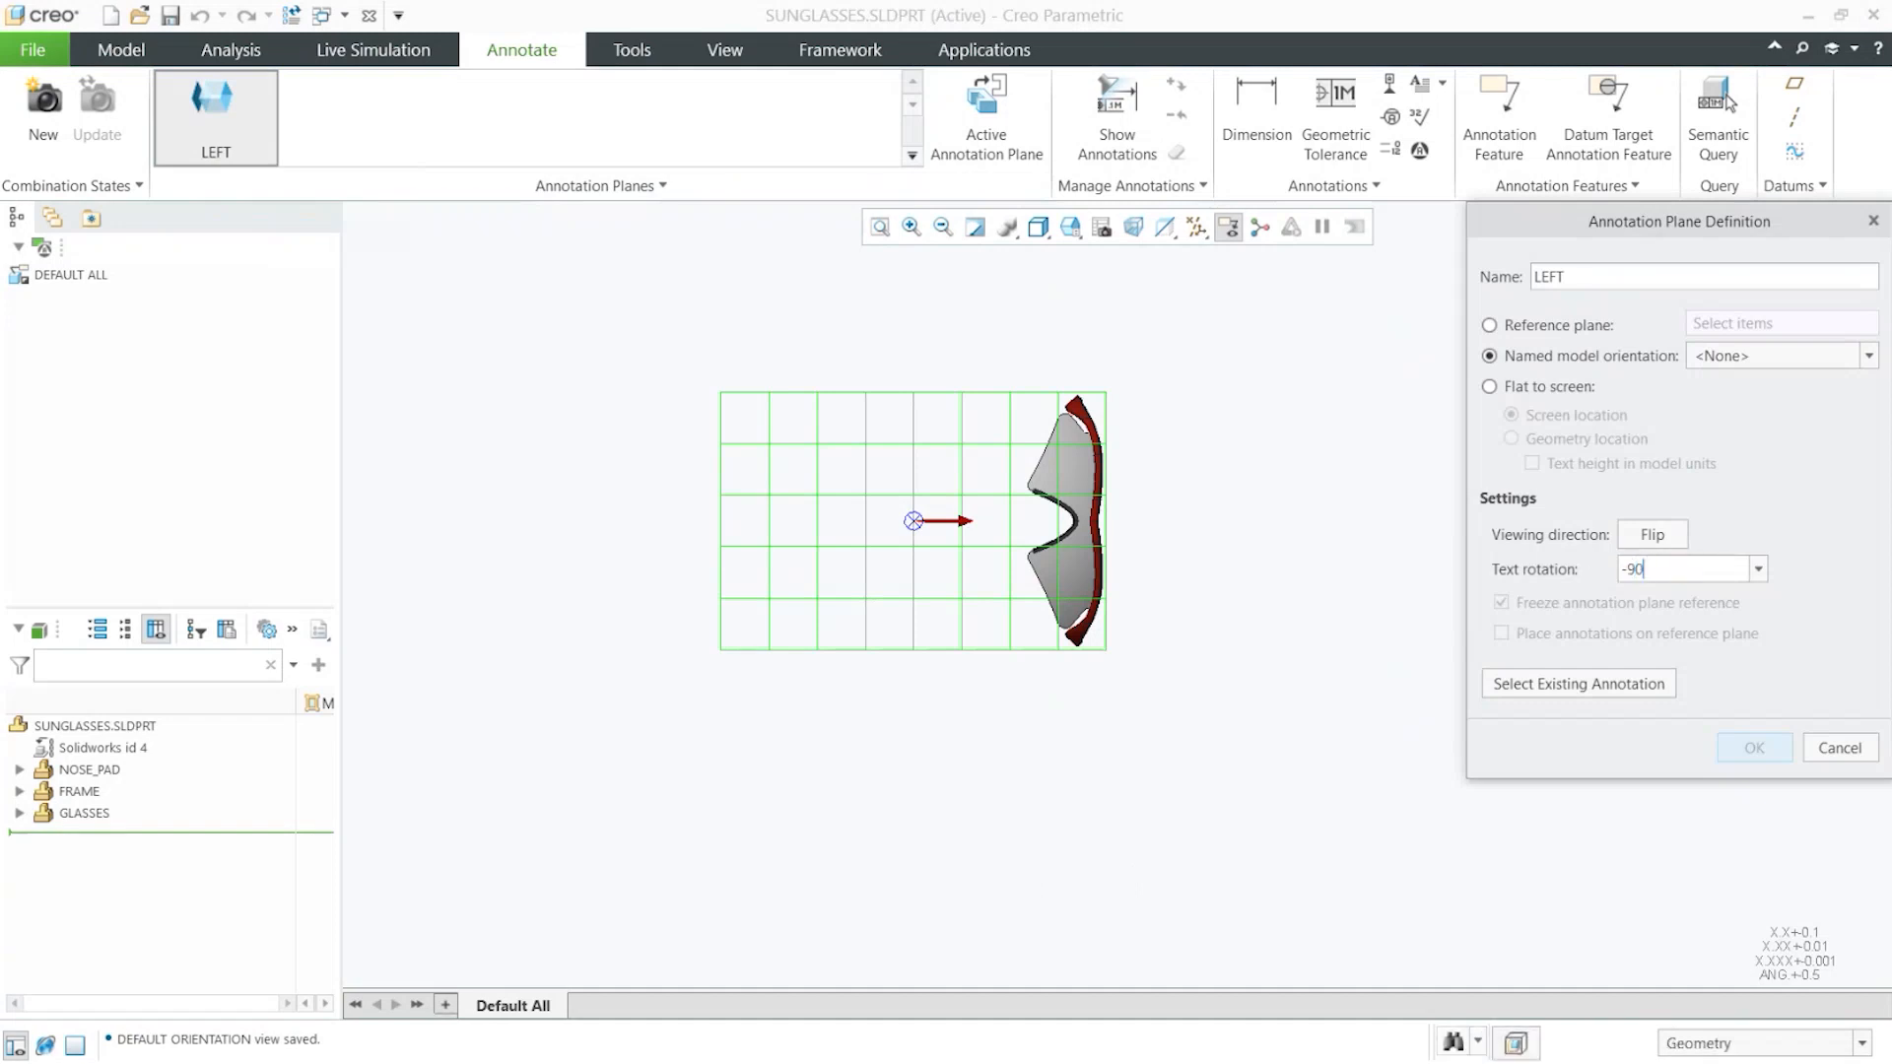
pyautogui.press('Return')
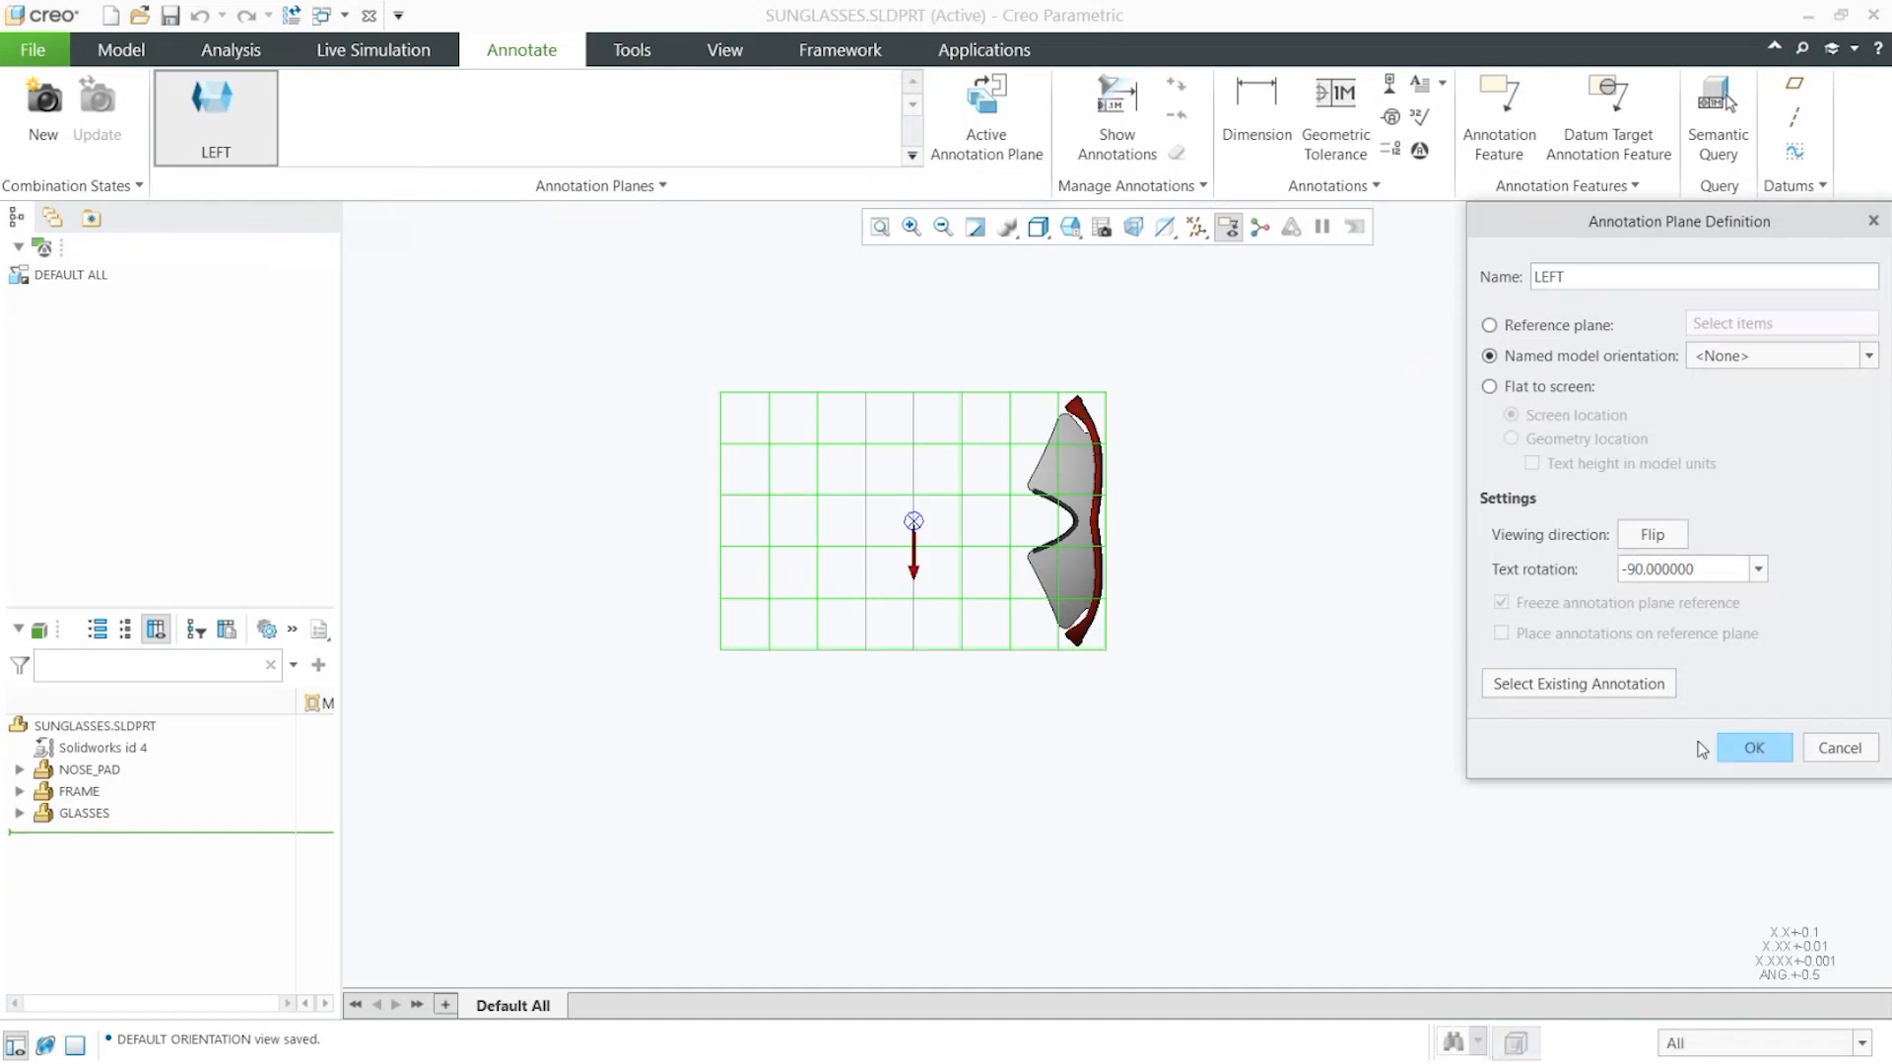
pyautogui.click(1755, 751)
pyautogui.click(988, 141)
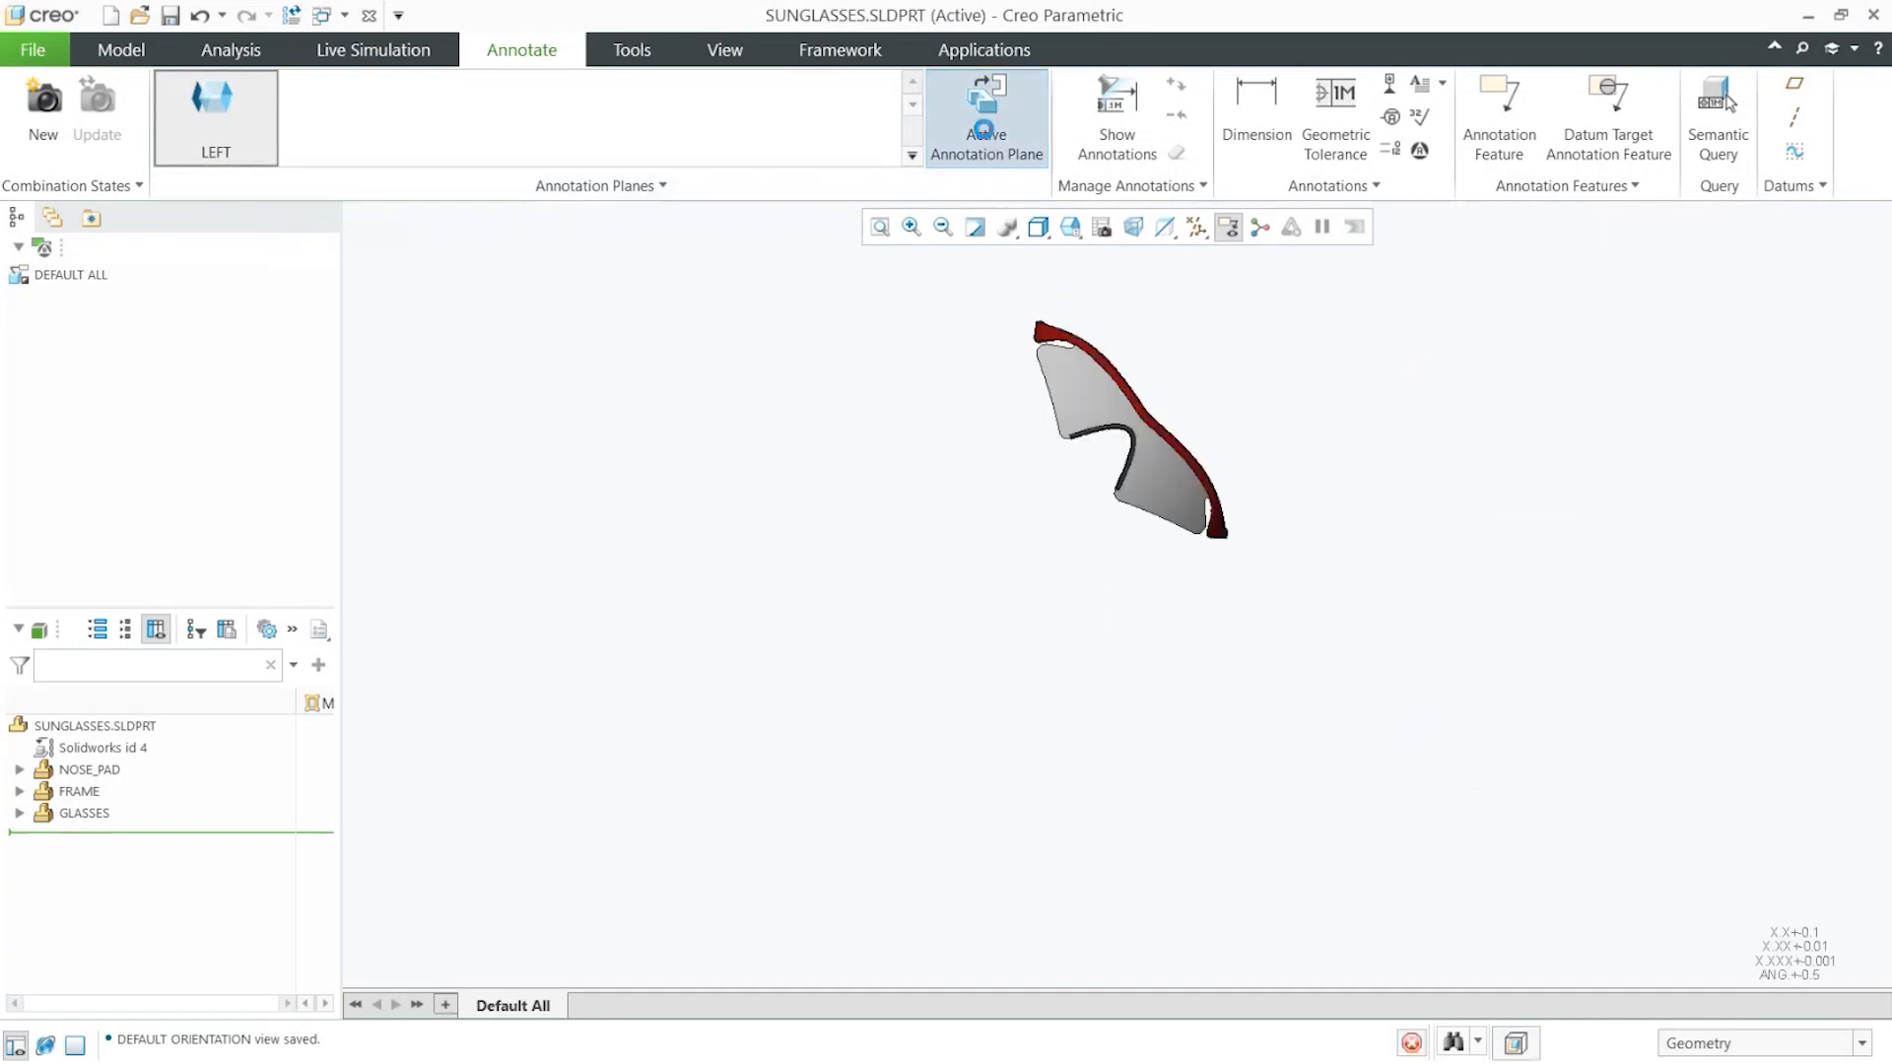
pyautogui.scroll(4, 1171, 384)
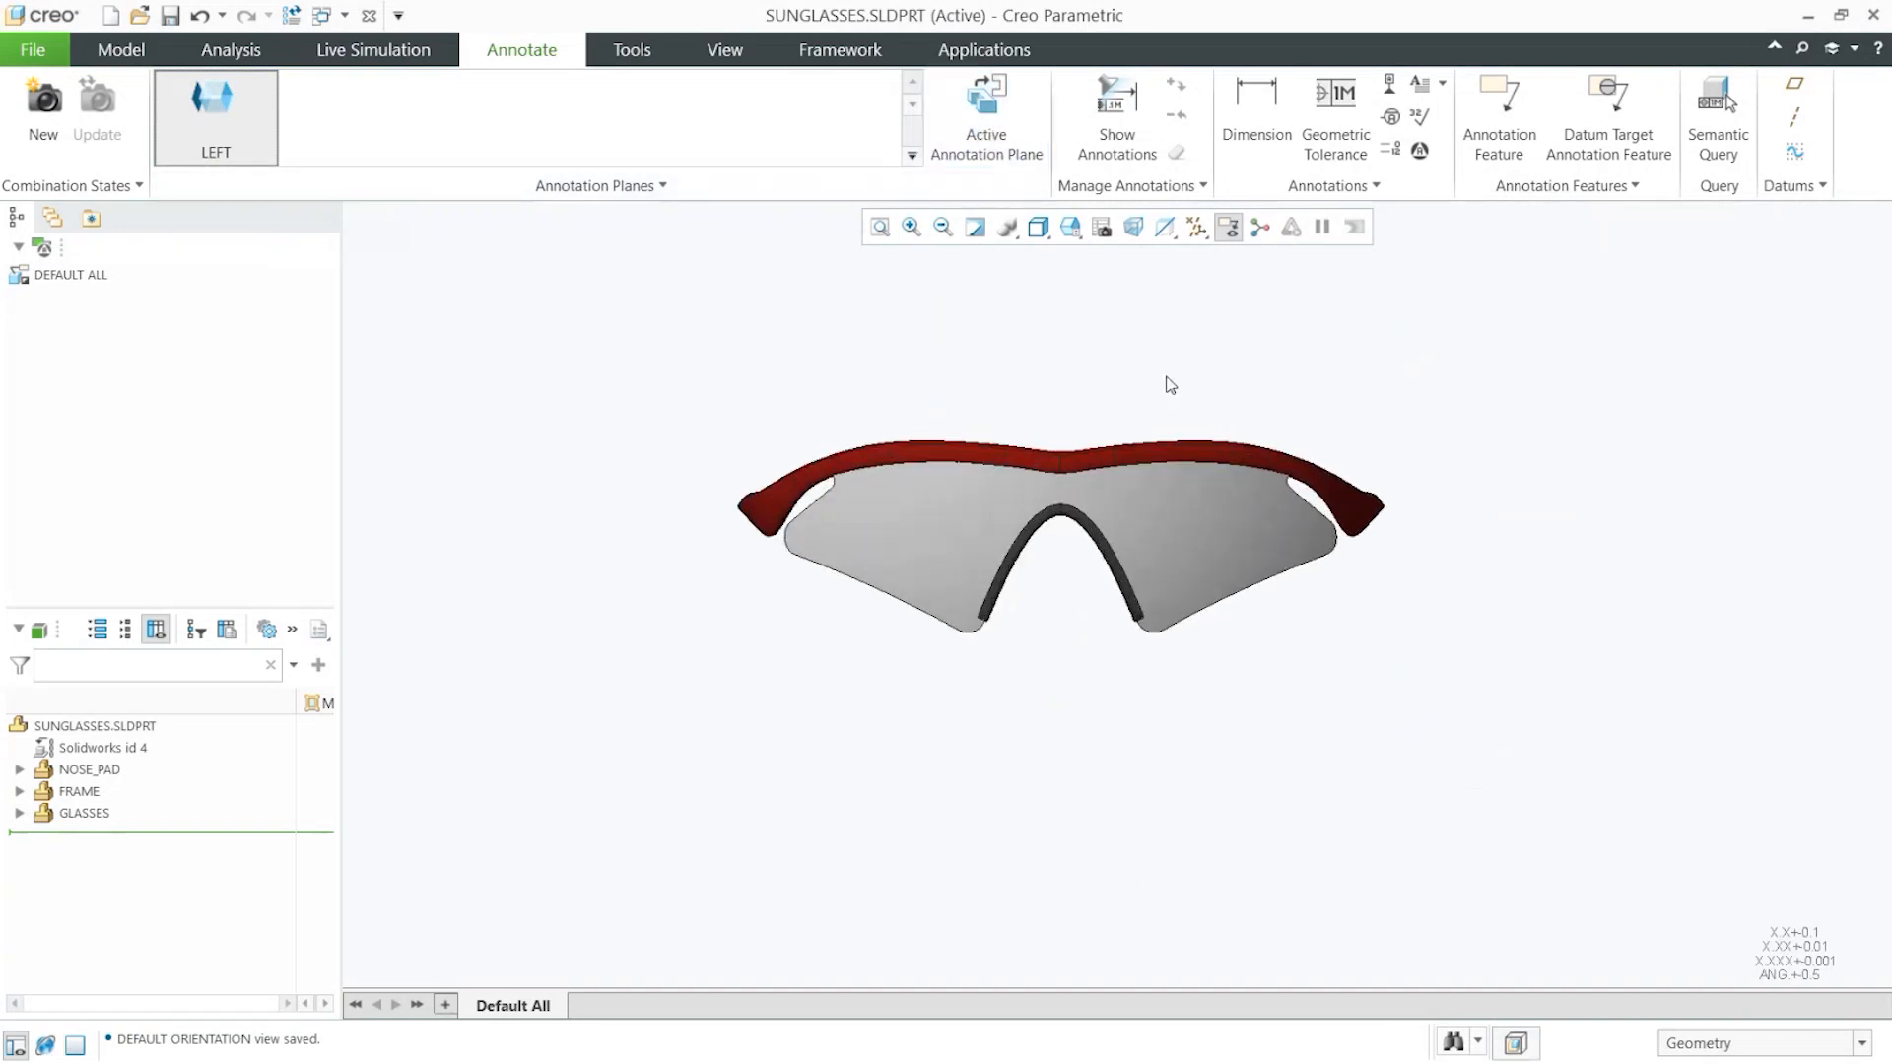
pyautogui.scroll(-2, 1537, 715)
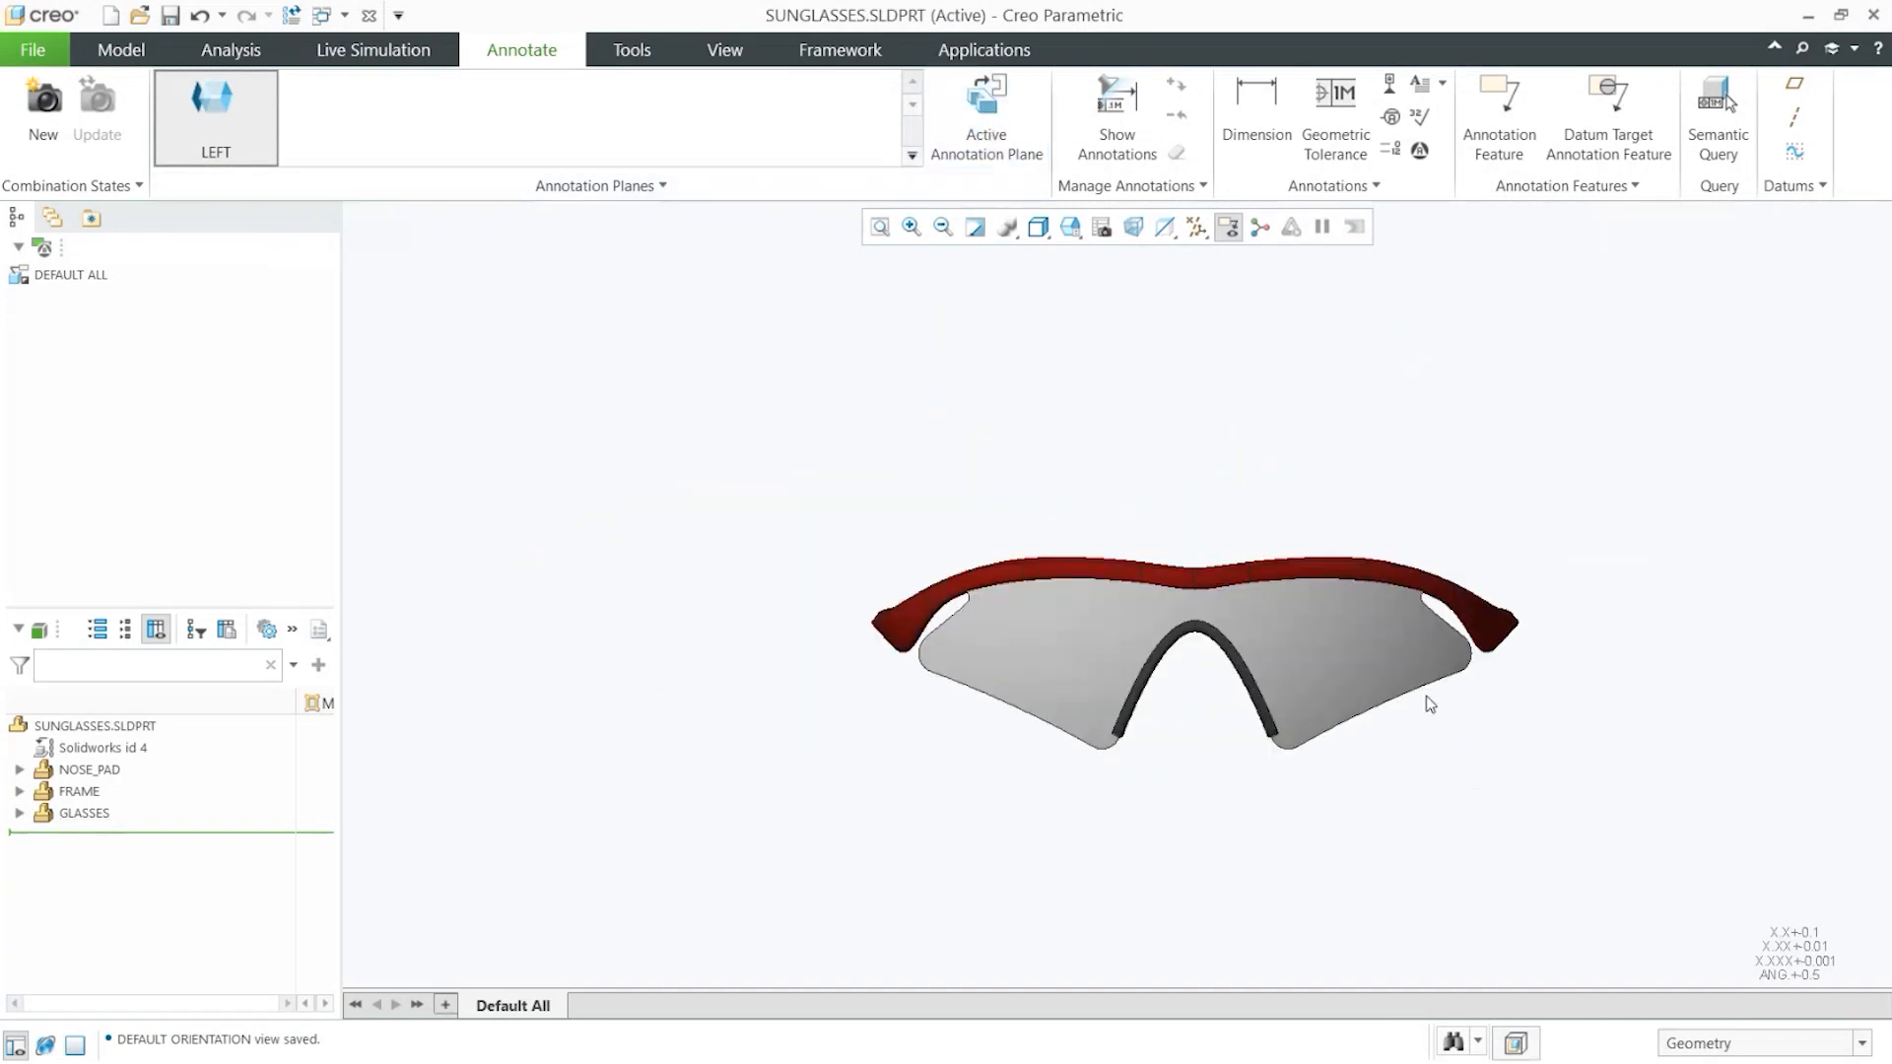
pyautogui.scroll(2, 1364, 683)
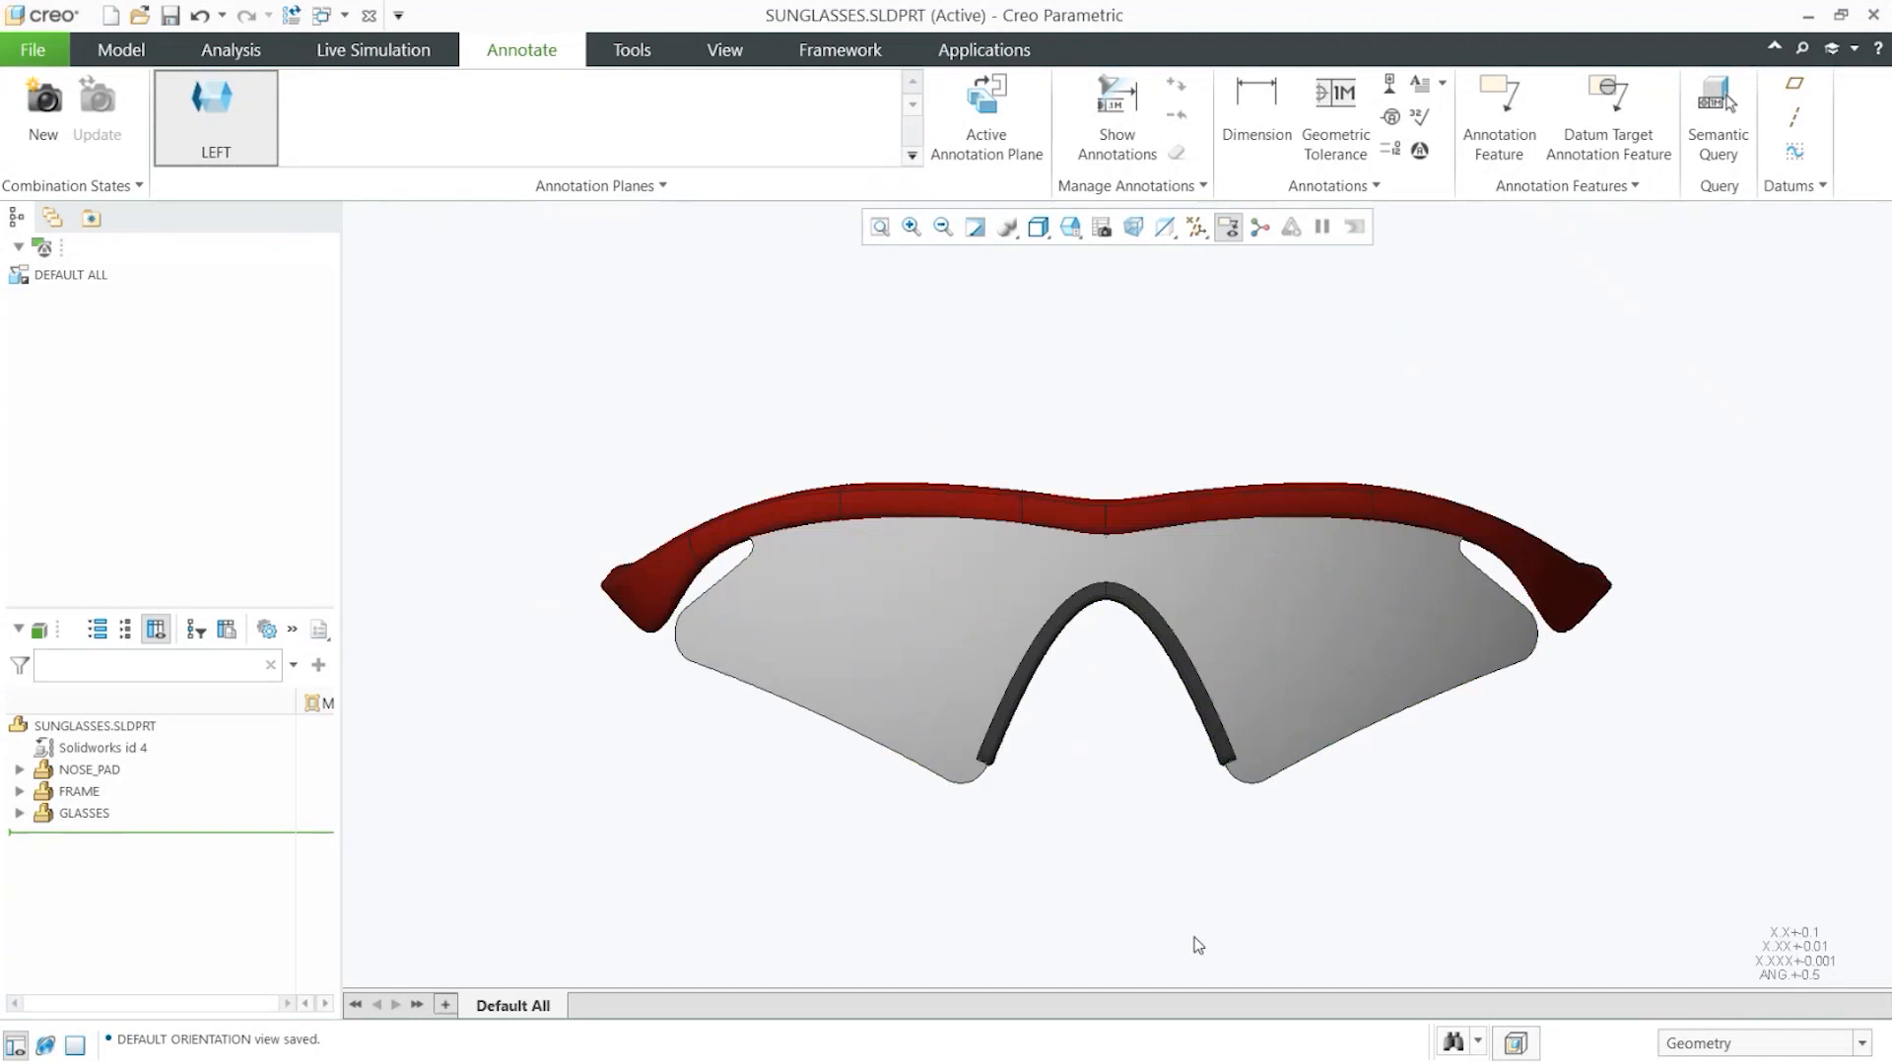
# Create a new combination state from the current view and name it front_view
pyautogui.click(45, 138)
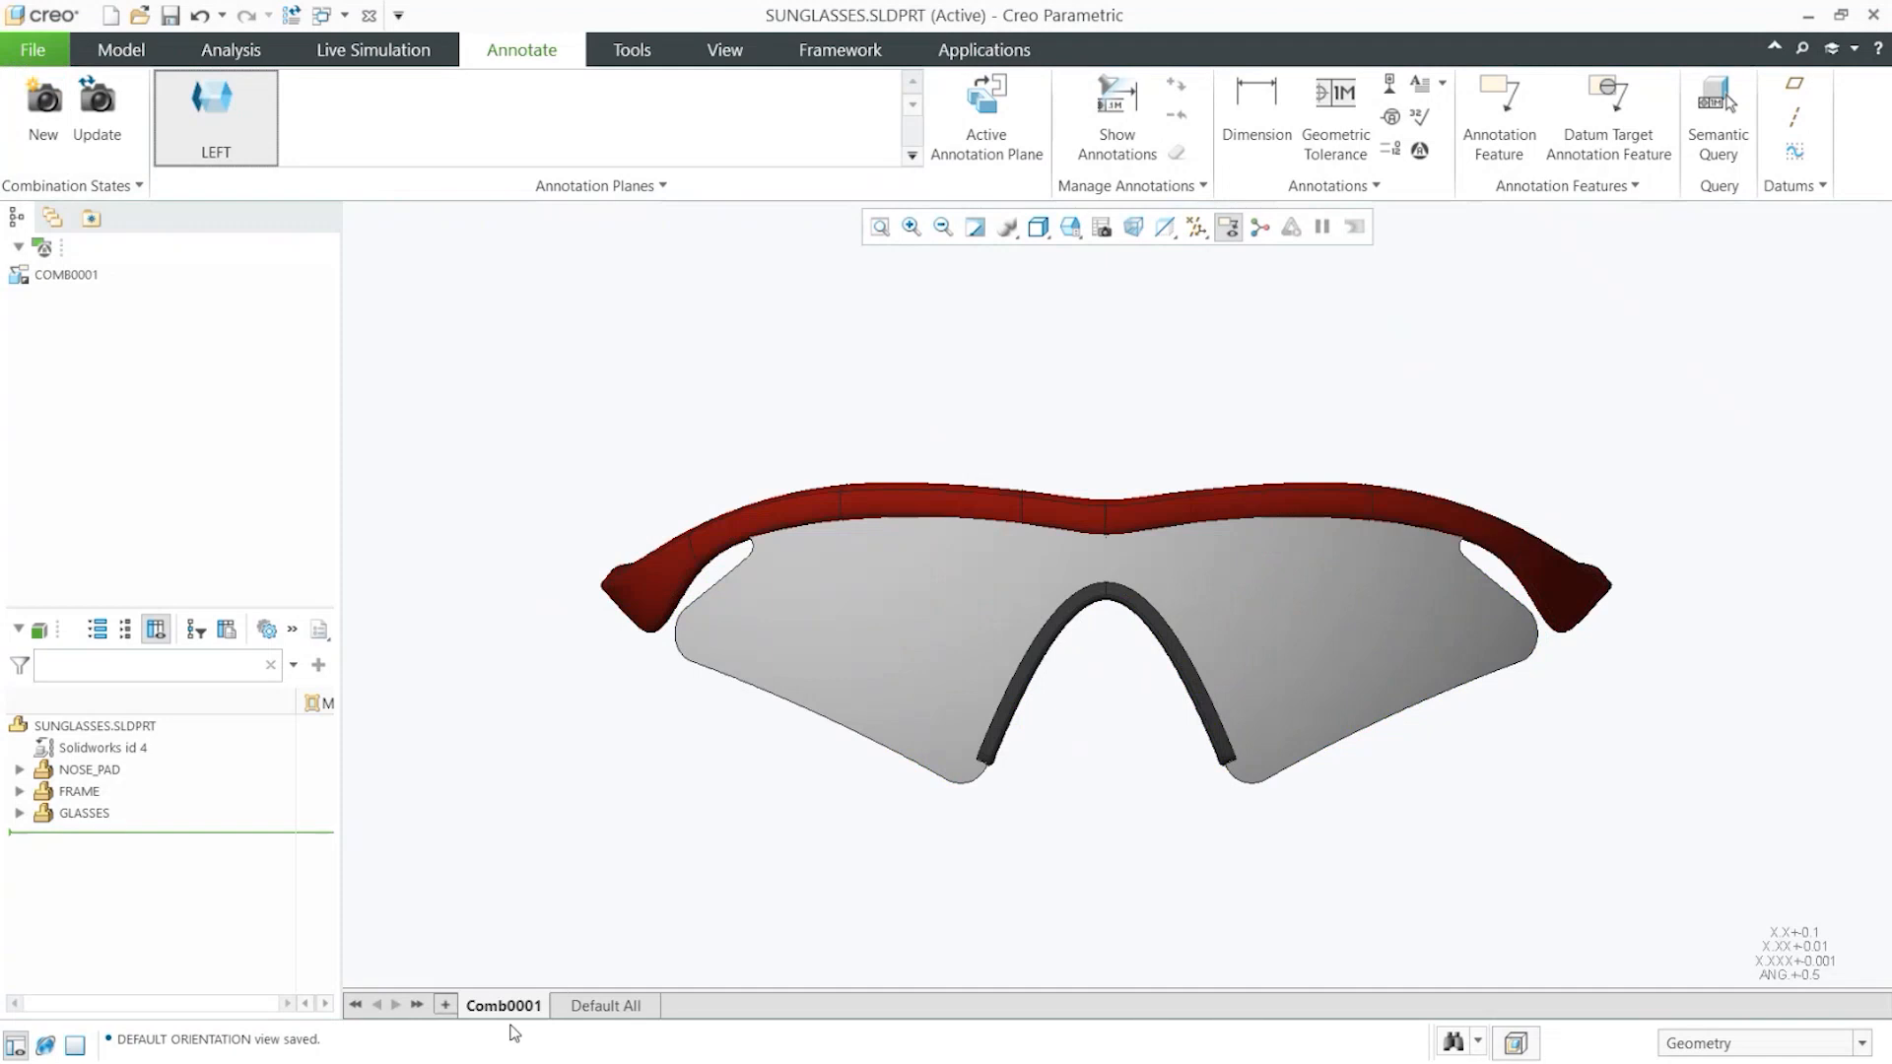
pyautogui.click(532, 1015)
pyautogui.rightClick(532, 1014)
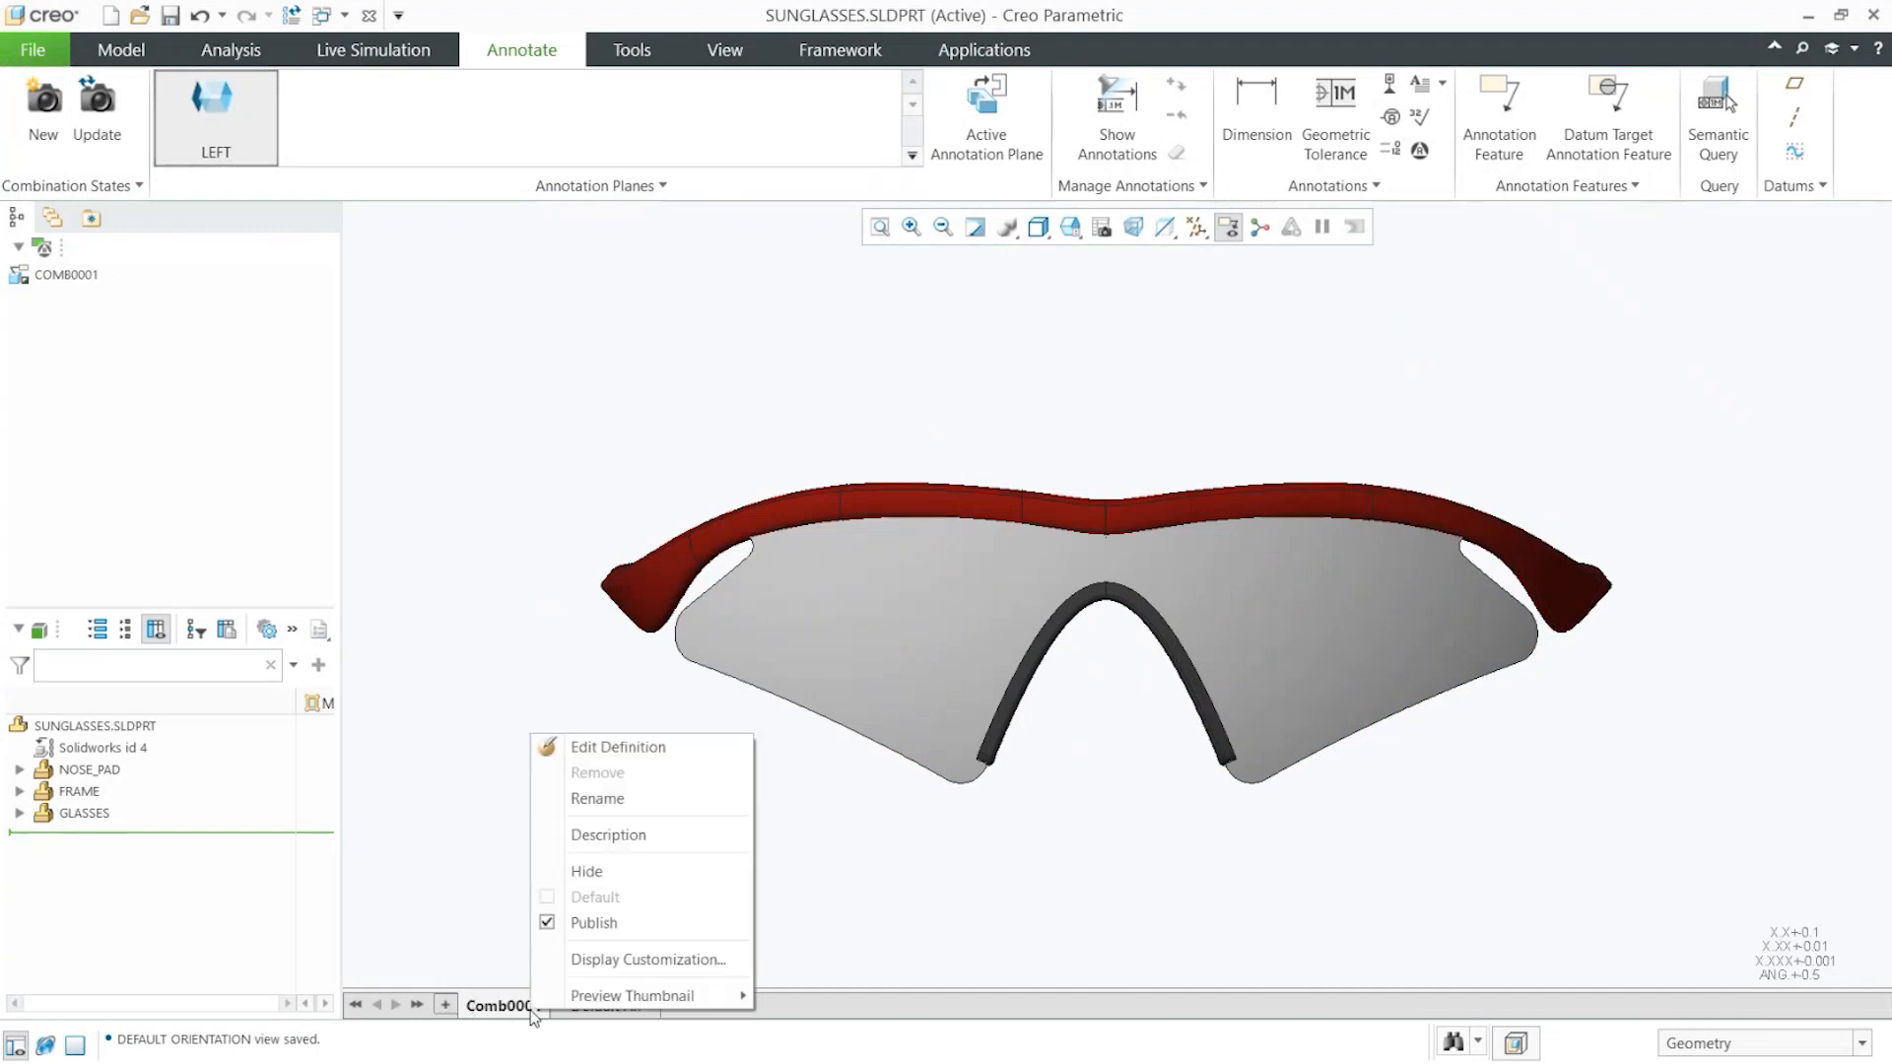
pyautogui.click(624, 797)
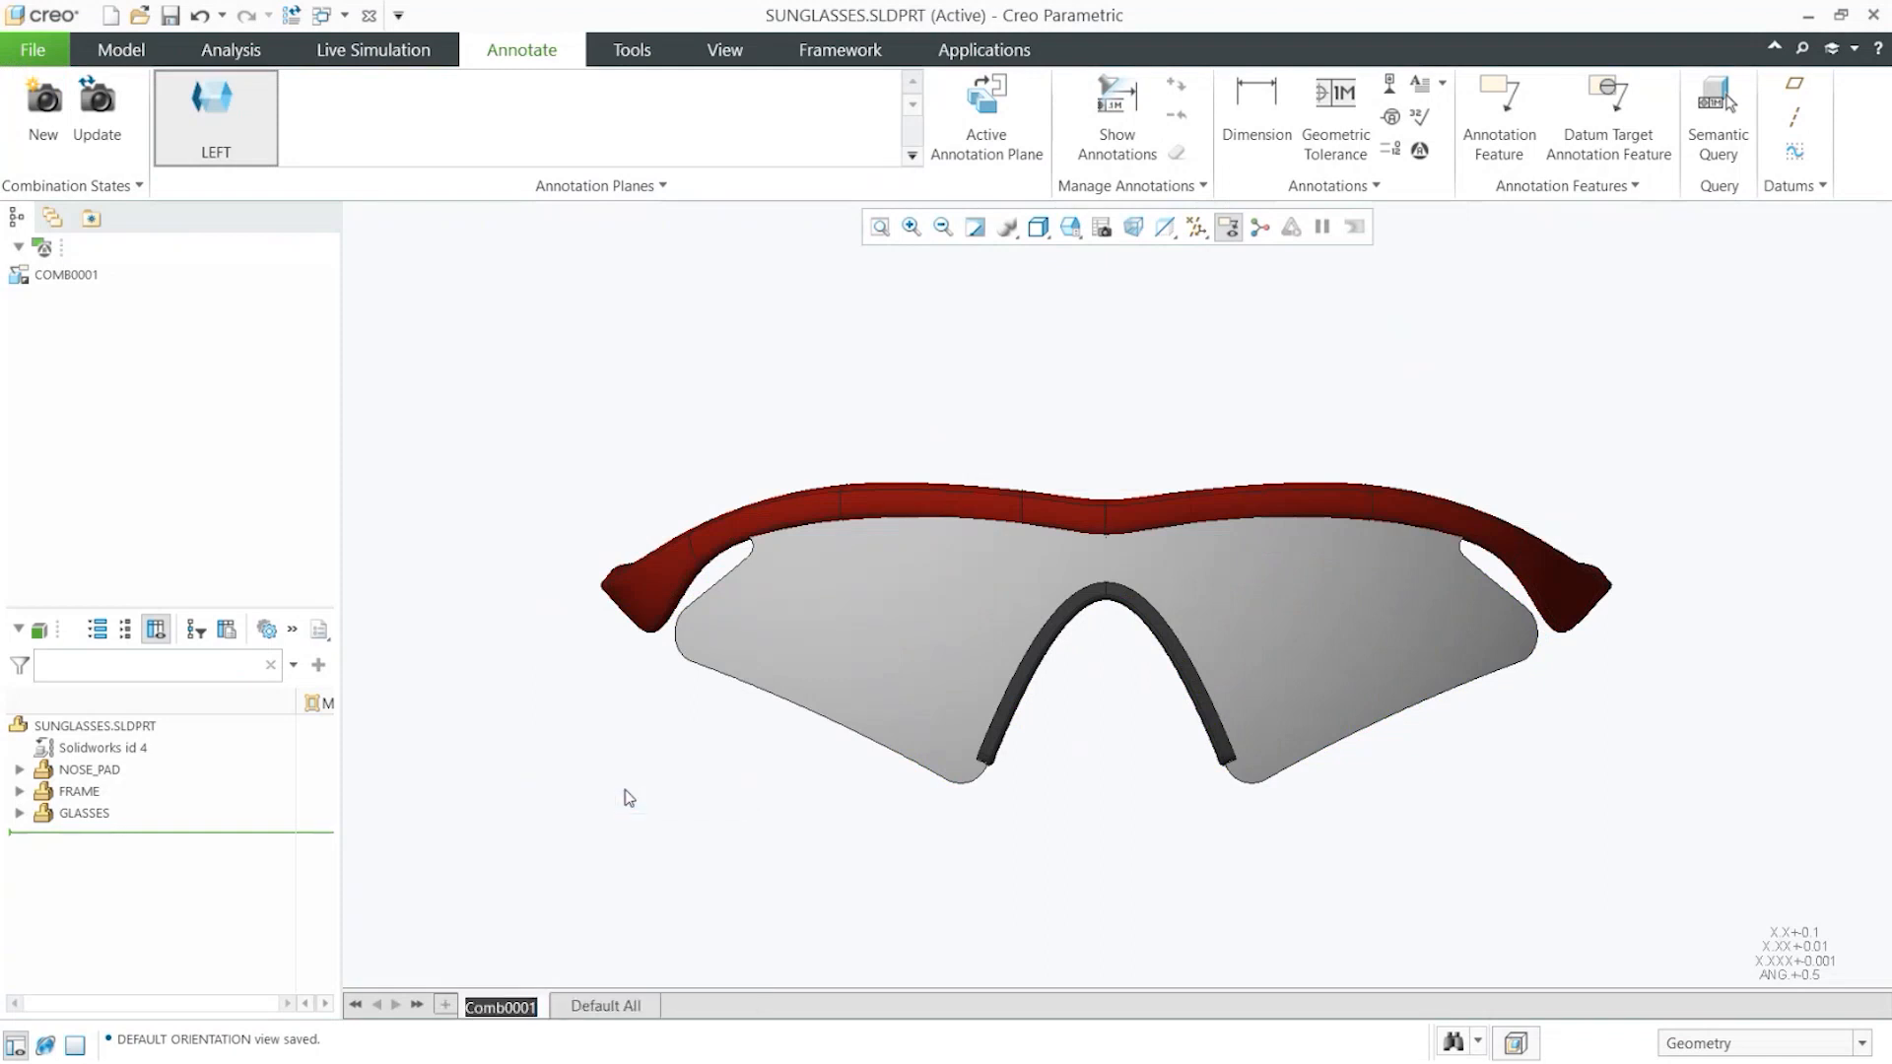
pyautogui.write('front_view')
pyautogui.press('Return')
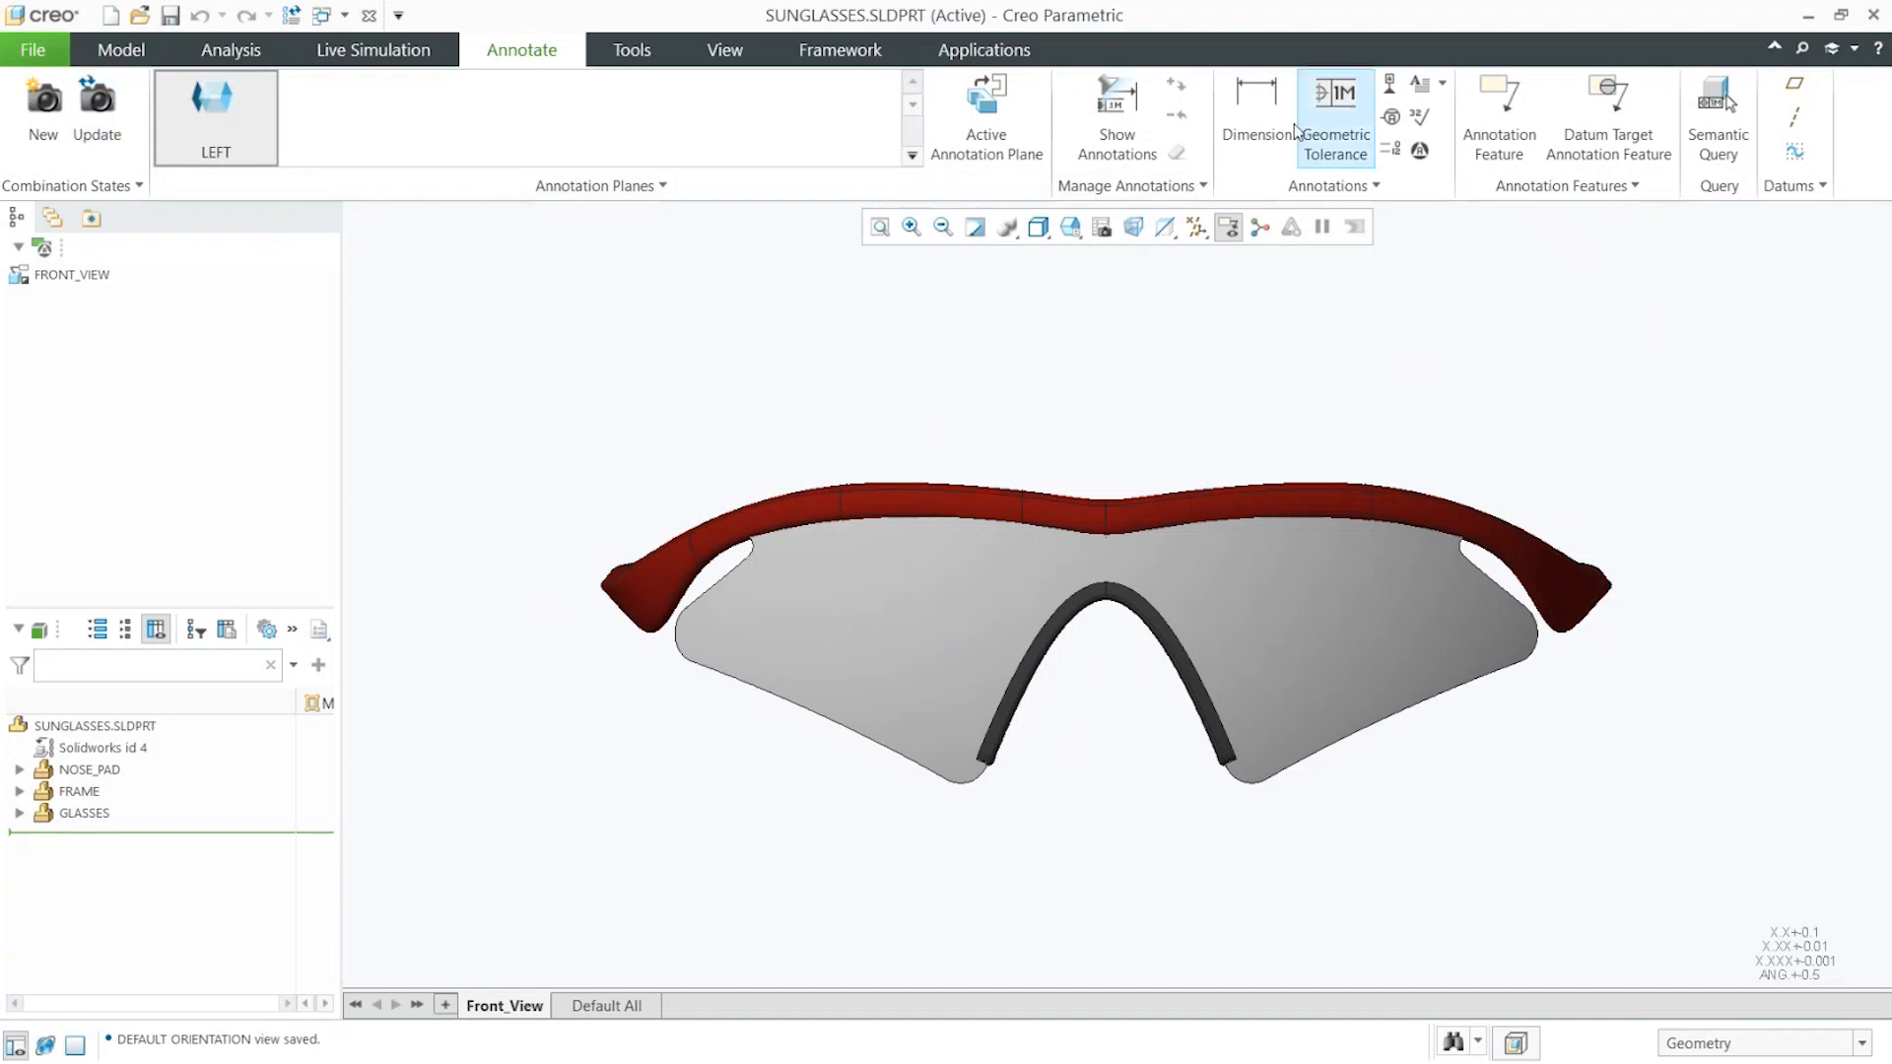
# Dimension the overall lens width between the two outer rounded edges, showing separate upper and lower tolerances
pyautogui.click(1281, 155)
pyautogui.click(677, 641)
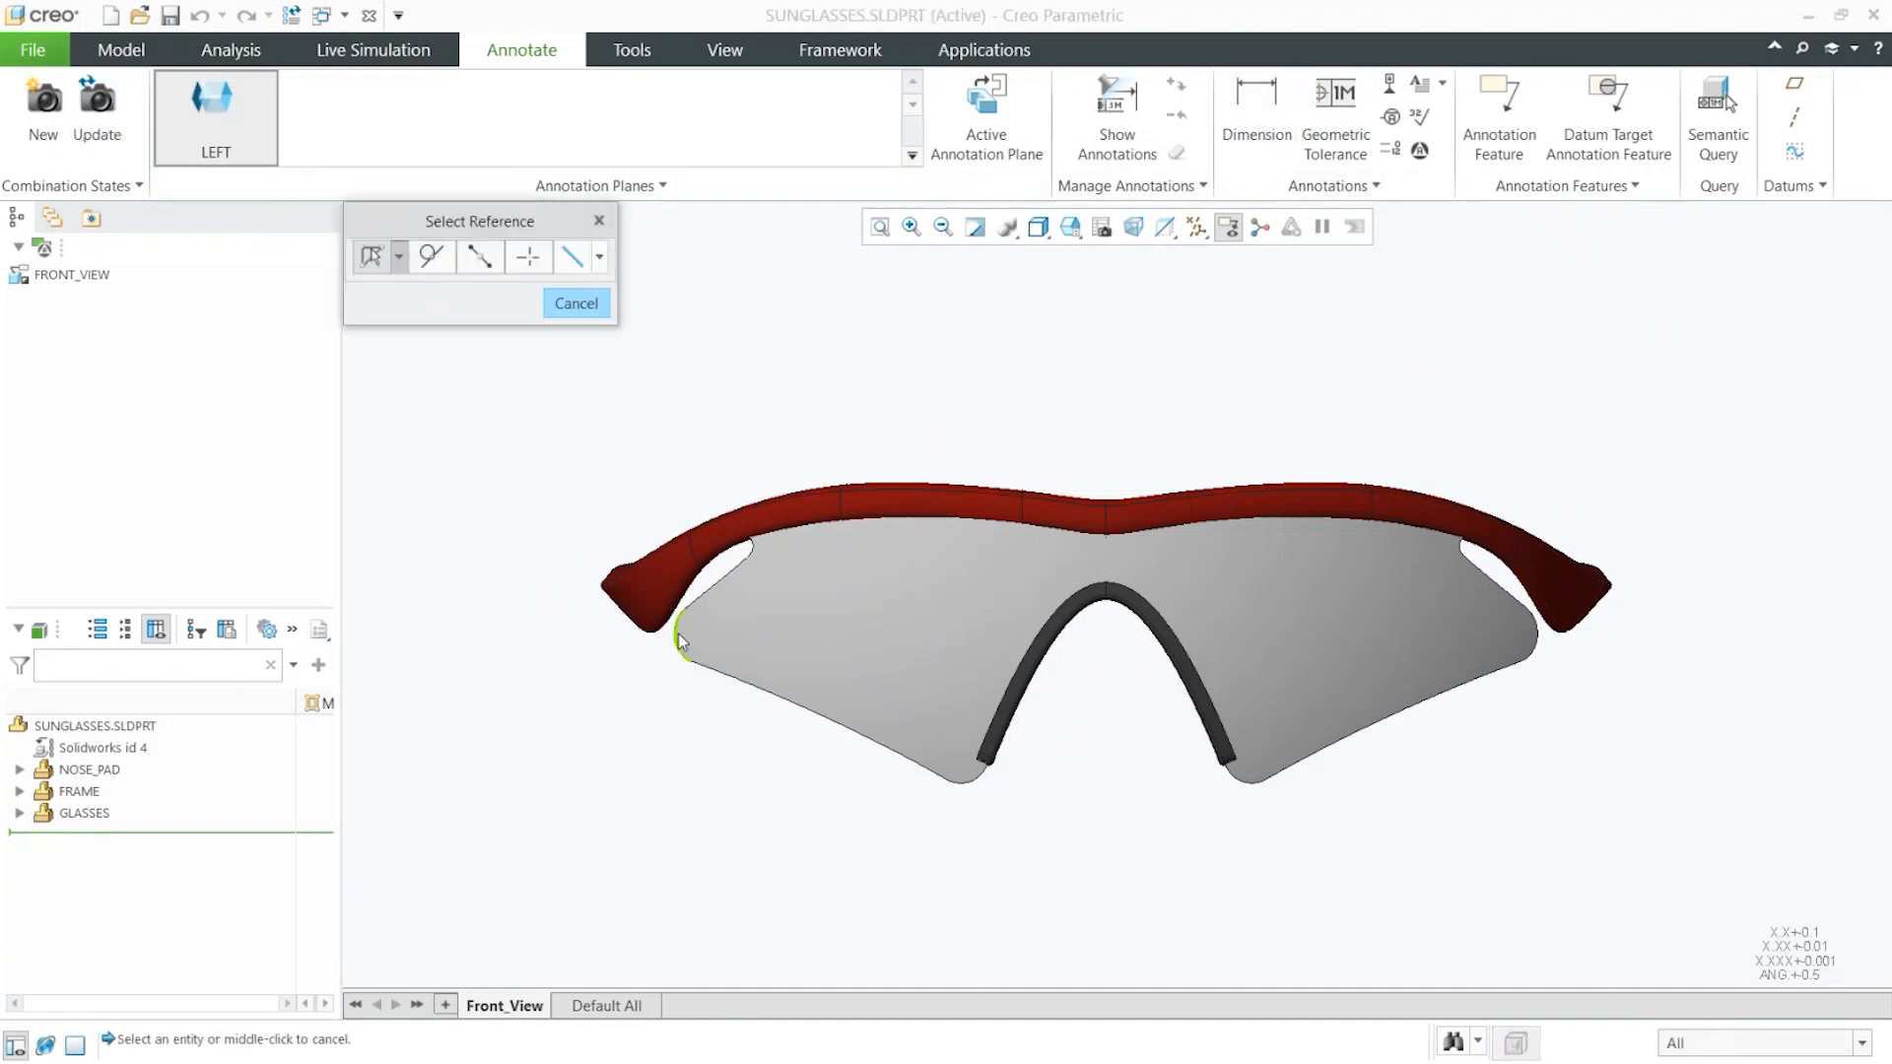
pyautogui.keyDown('ctrl'); pyautogui.click(1539, 642); pyautogui.keyUp('ctrl')
pyautogui.middleClick(1149, 972)
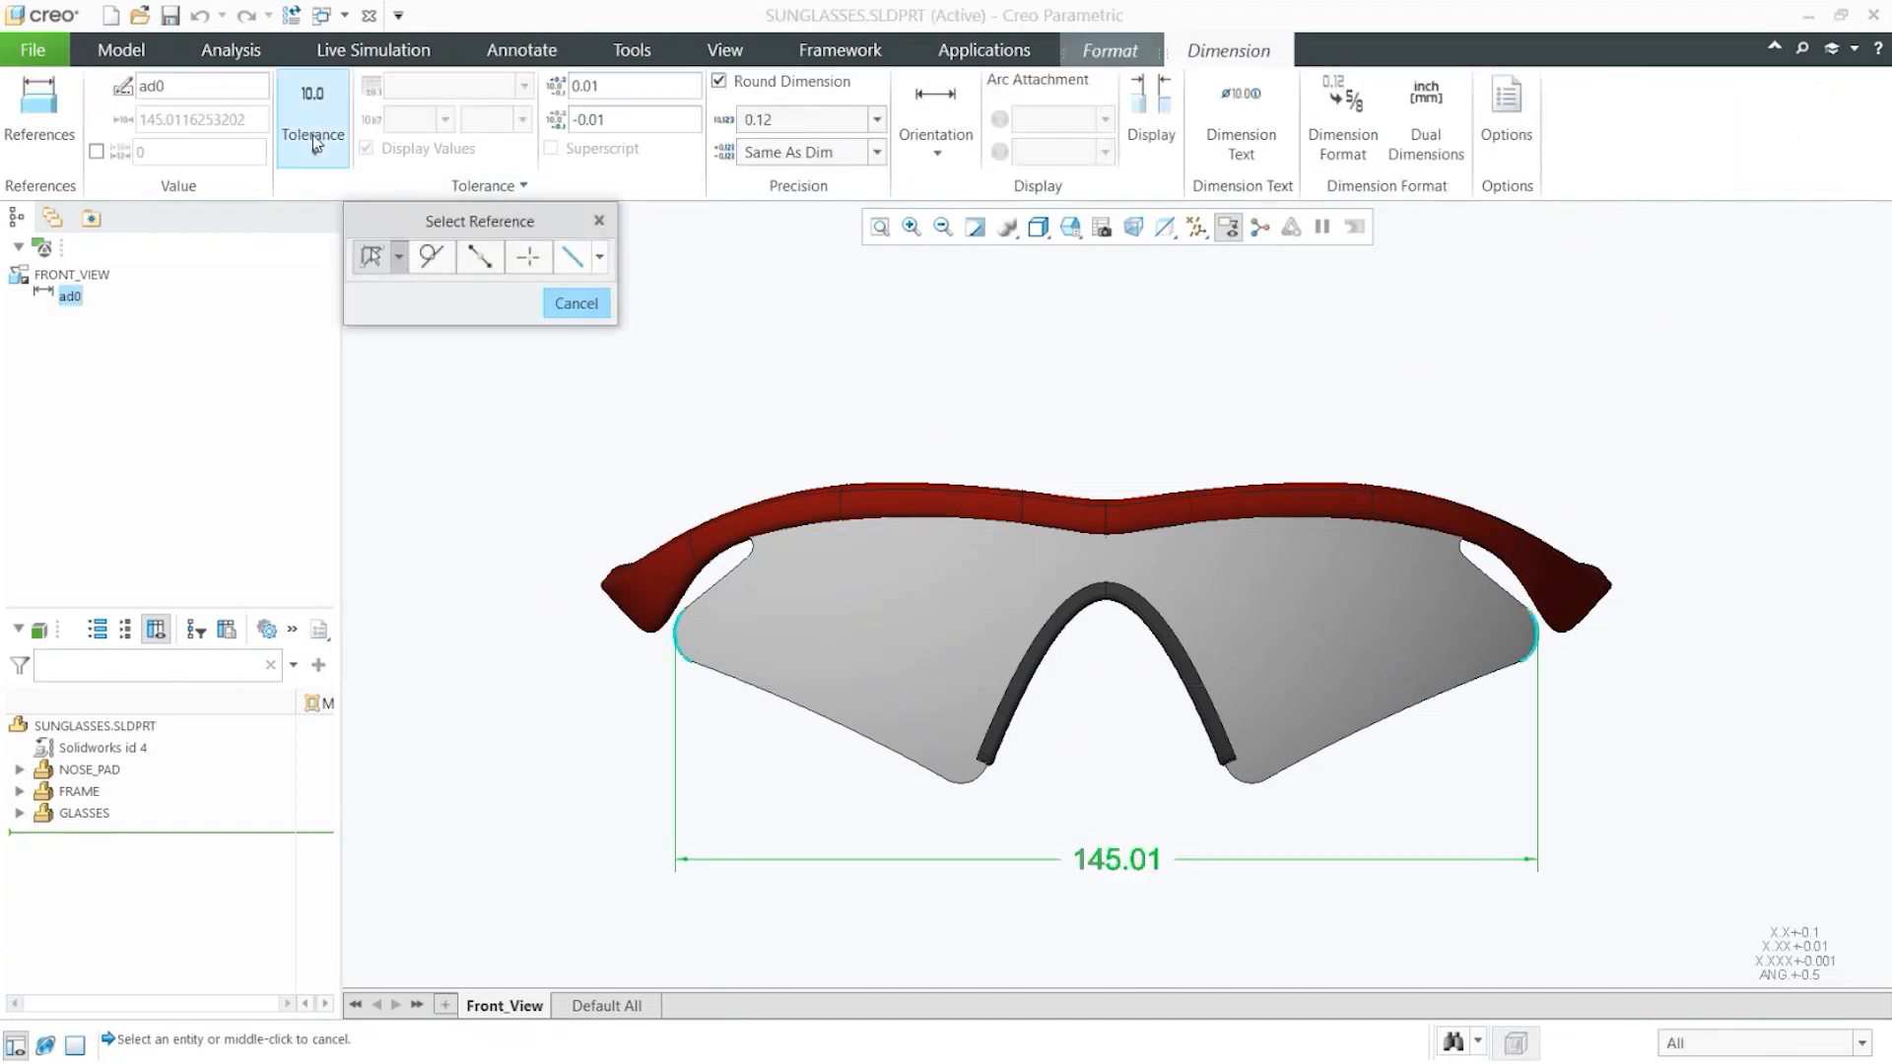
pyautogui.click(312, 134)
pyautogui.click(332, 246)
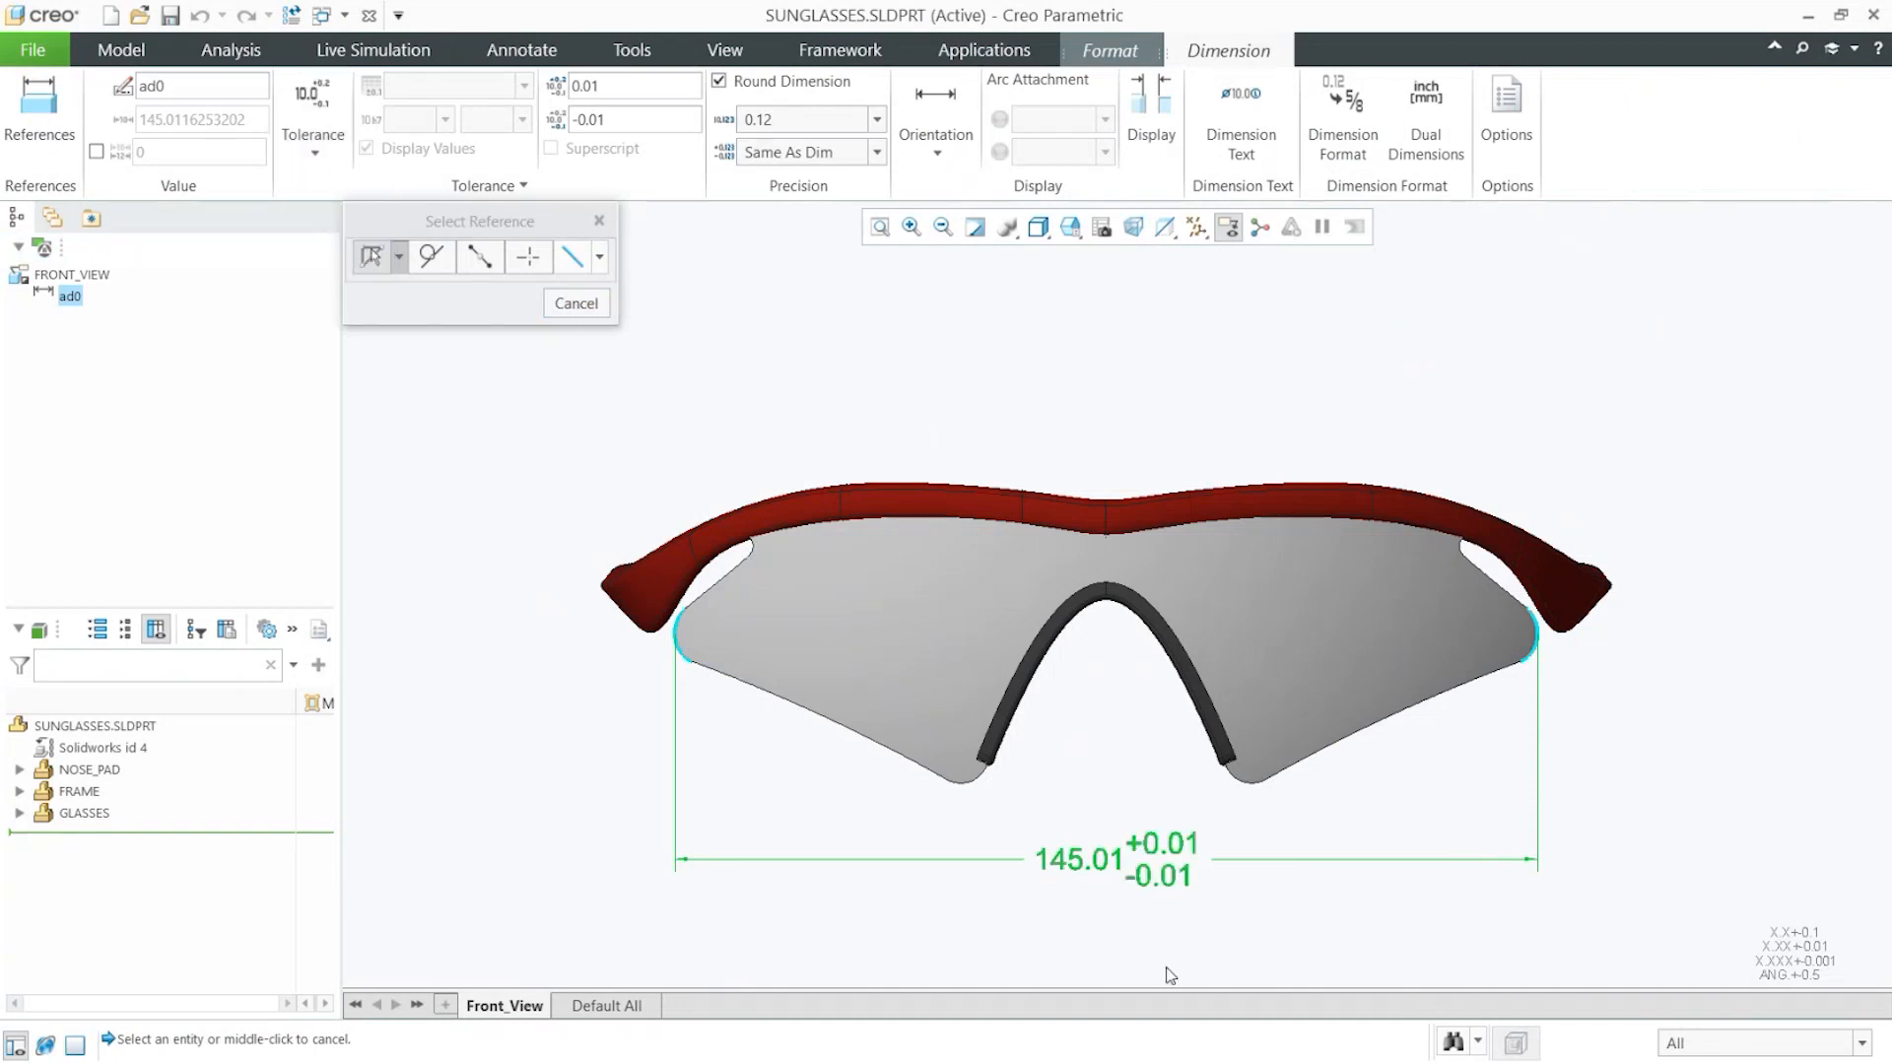
pyautogui.click(576, 303)
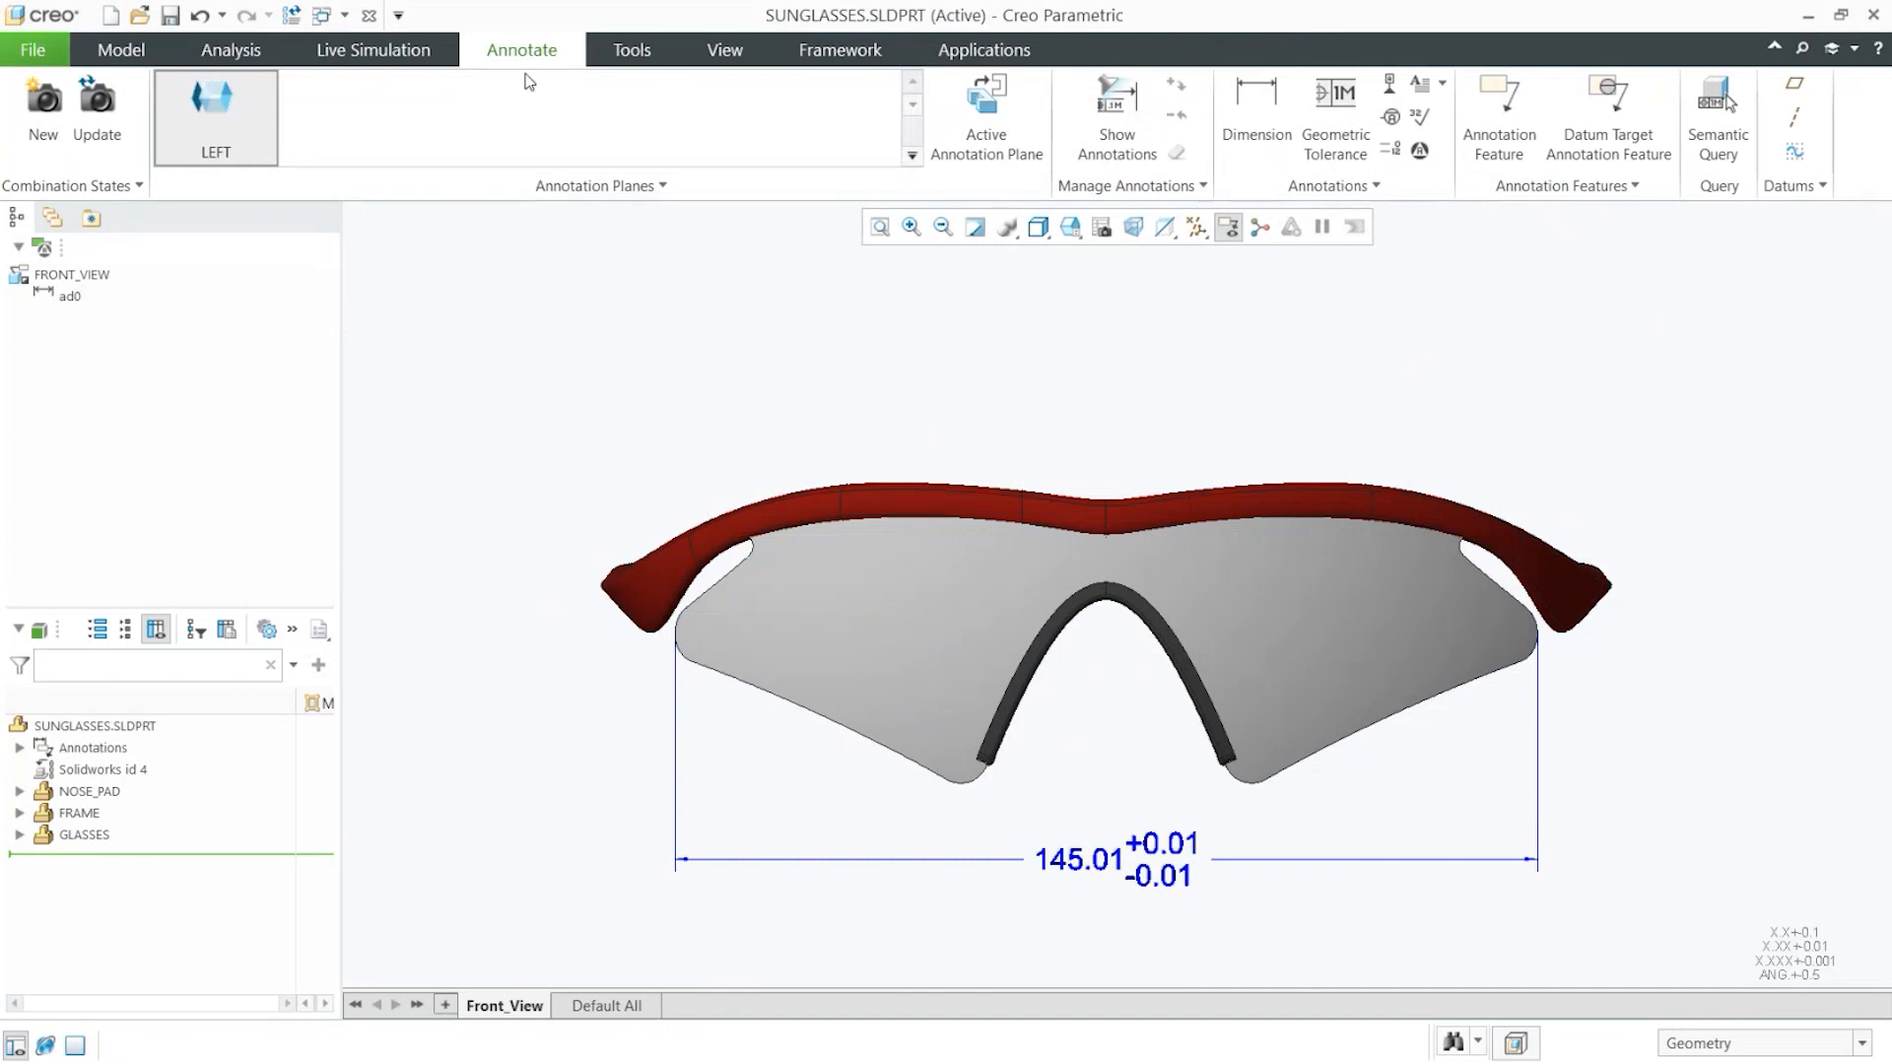
# Inspect the width dimension in the Front_View combination state and switch to the Default All combination state
pyautogui.click(504, 987)
pyautogui.moveTo(743, 621)
pyautogui.mouseDown(button='middle')
pyautogui.moveTo(982, 658)
pyautogui.moveTo(850, 663)
pyautogui.mouseUp(button='middle')
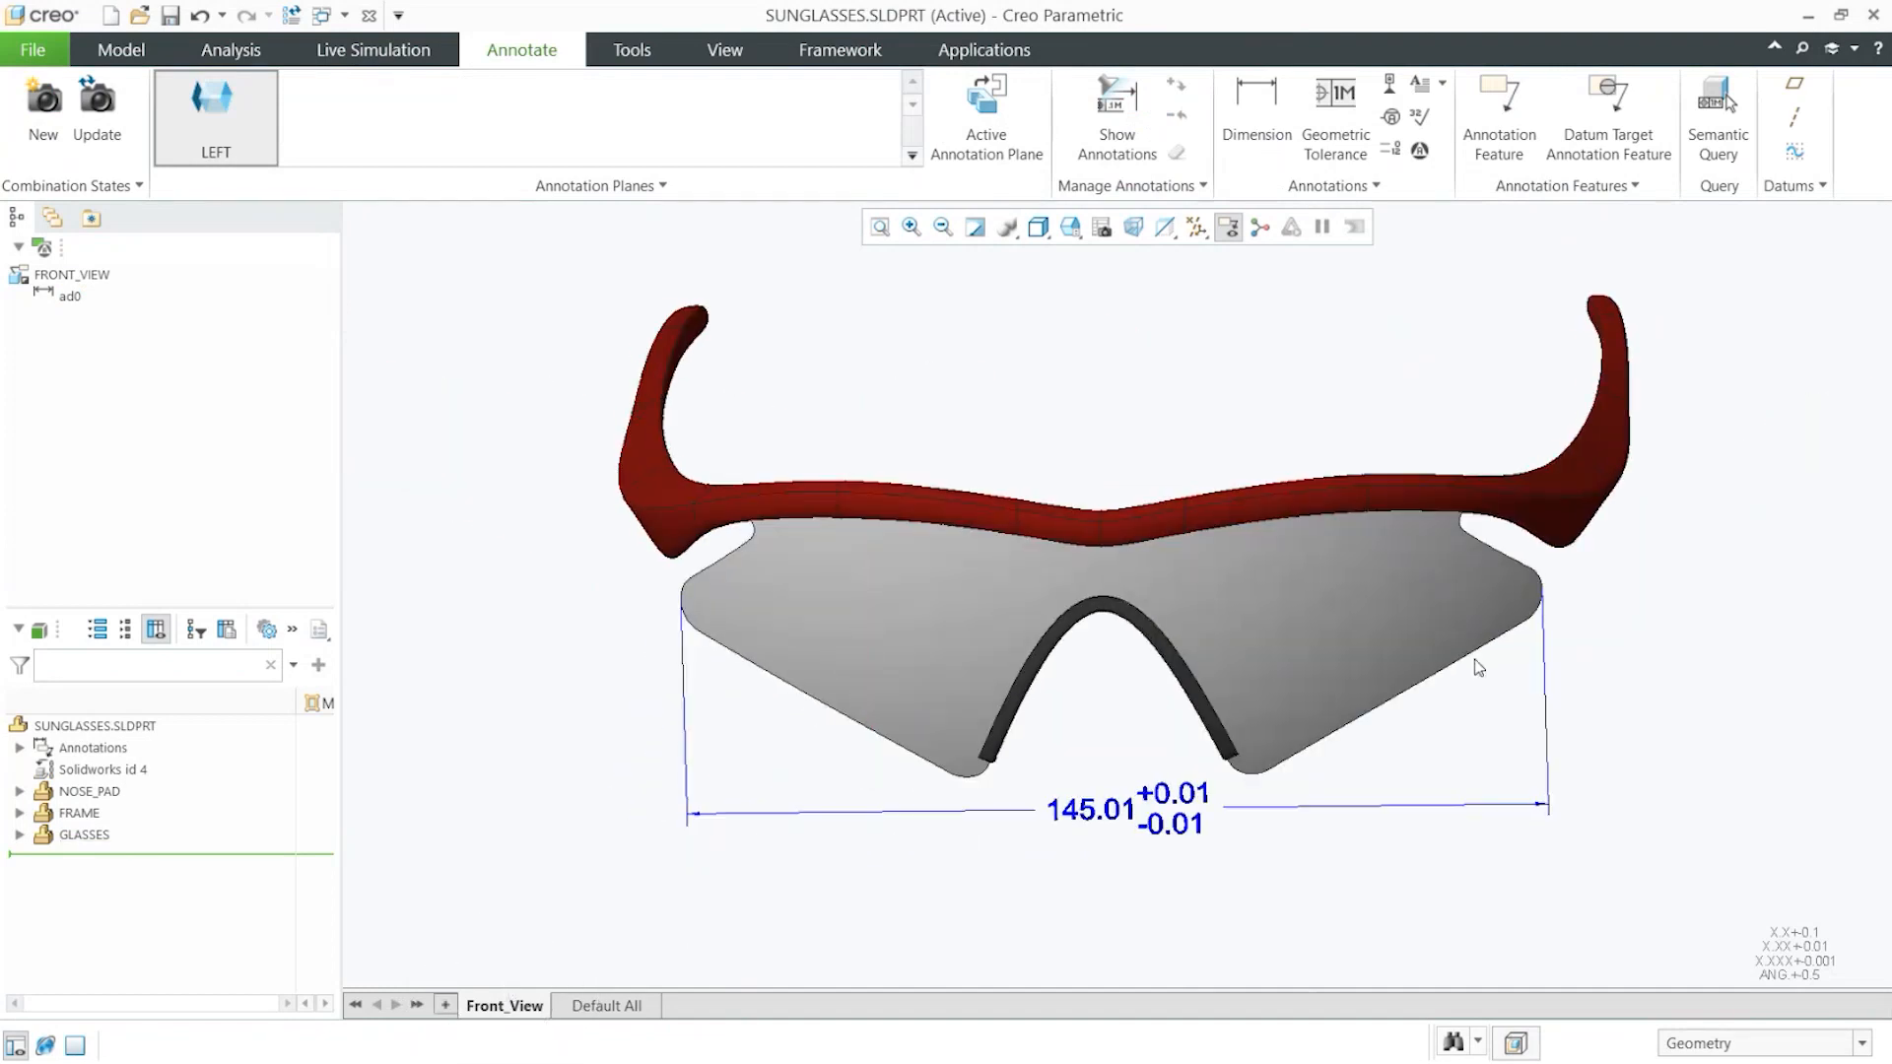
pyautogui.click(1129, 855)
pyautogui.click(605, 1007)
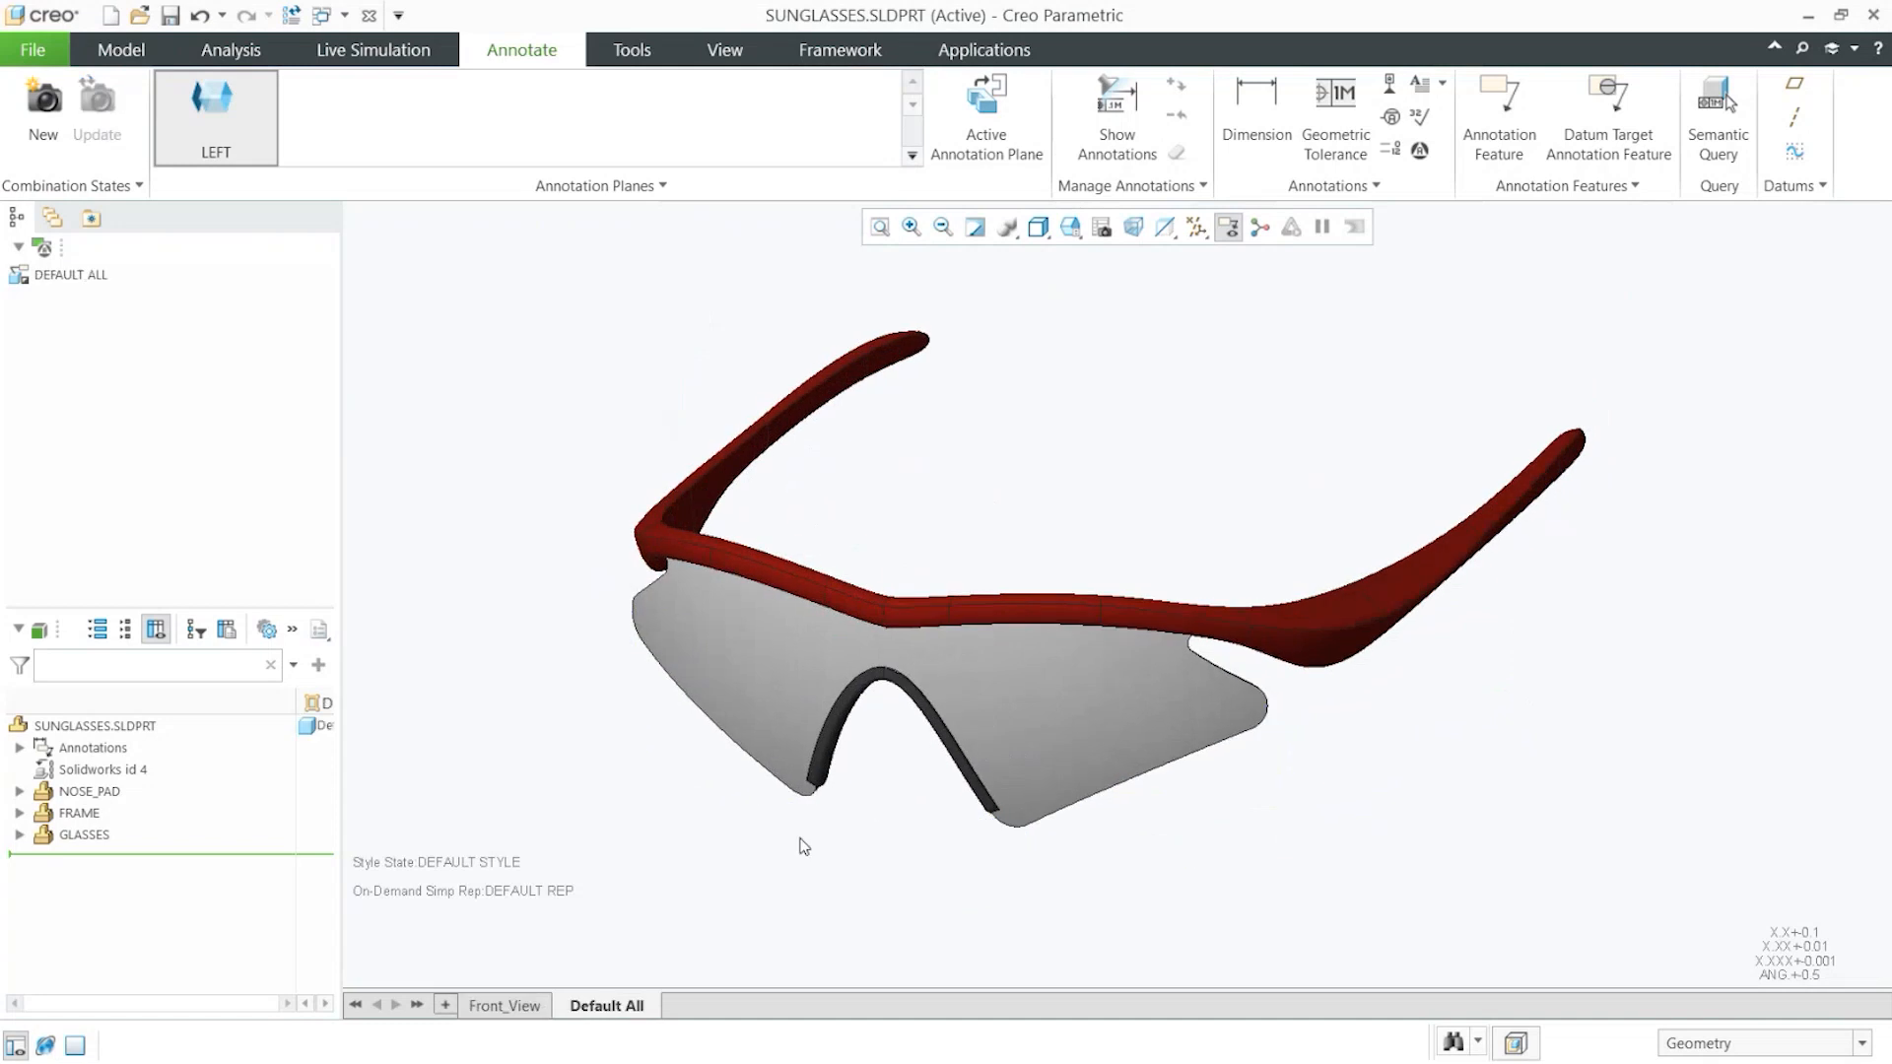
# Apply the yellow appearance from My Appearances to the sunglasses' FRAME component
pyautogui.click(146, 56)
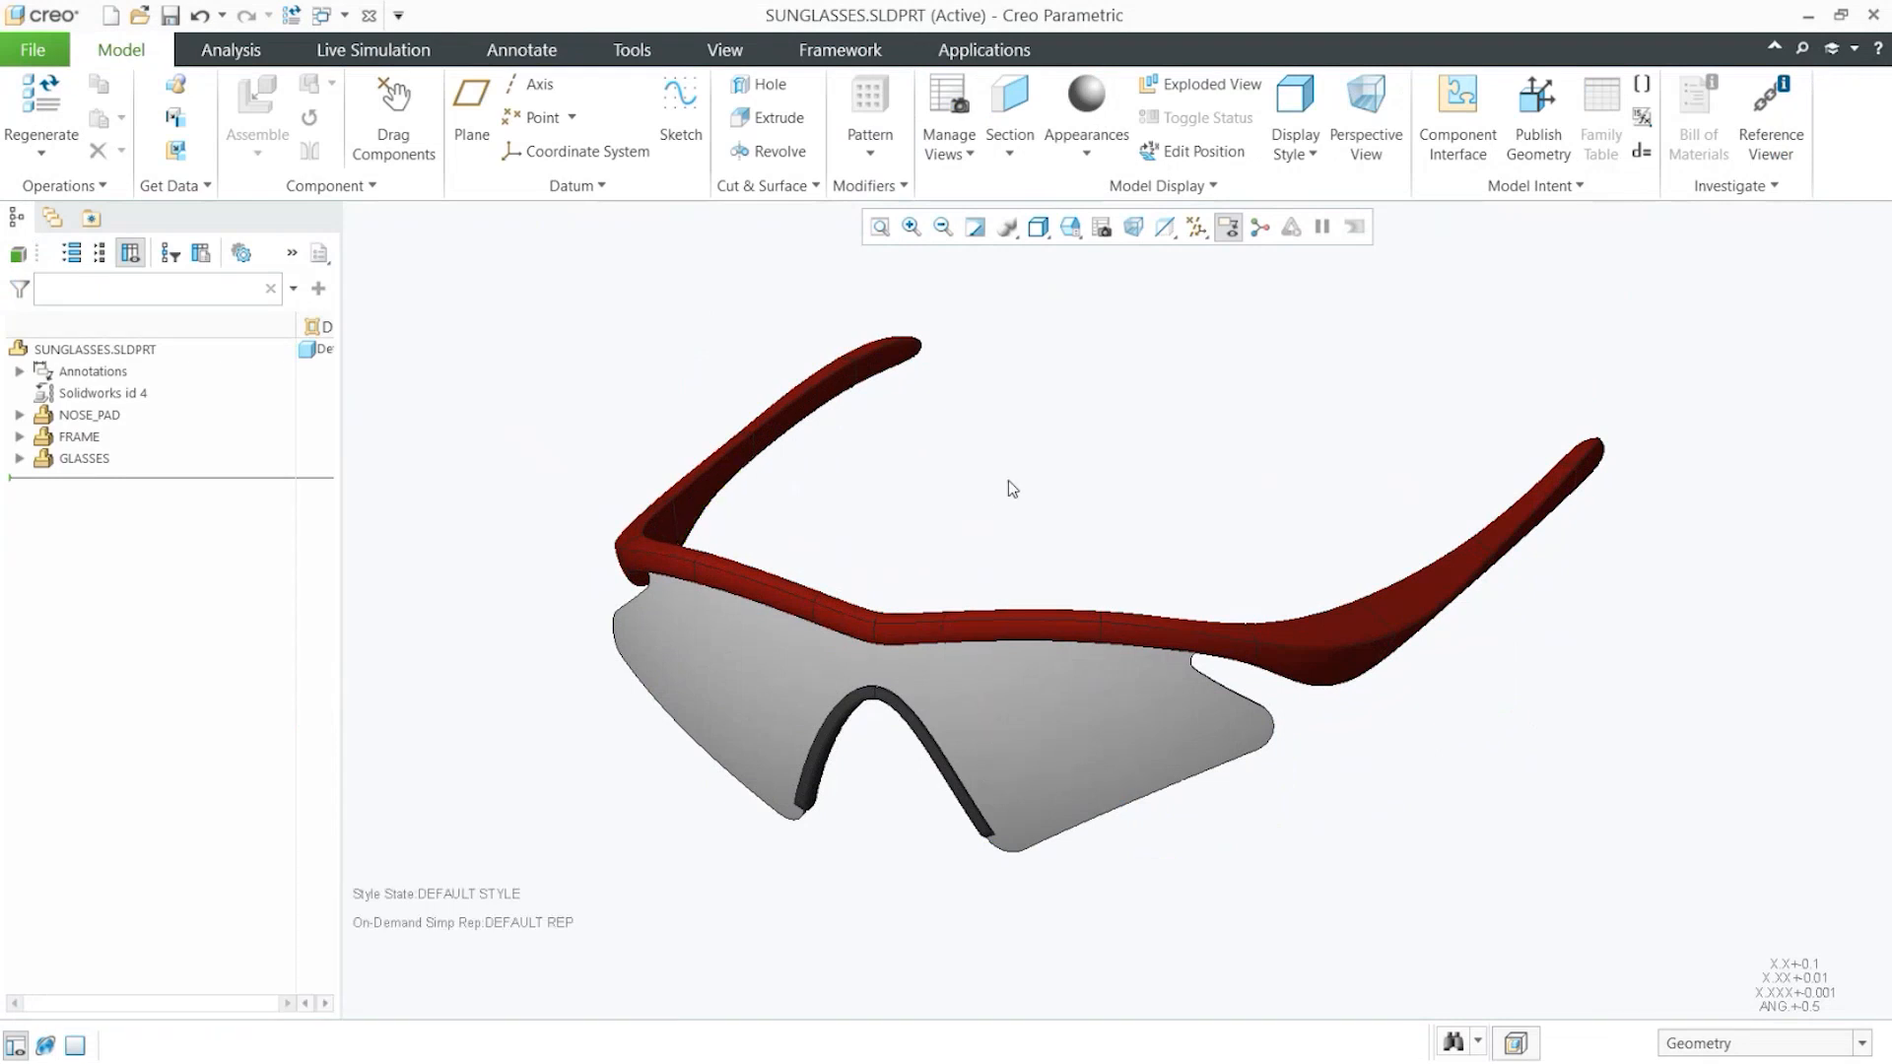
pyautogui.click(1087, 157)
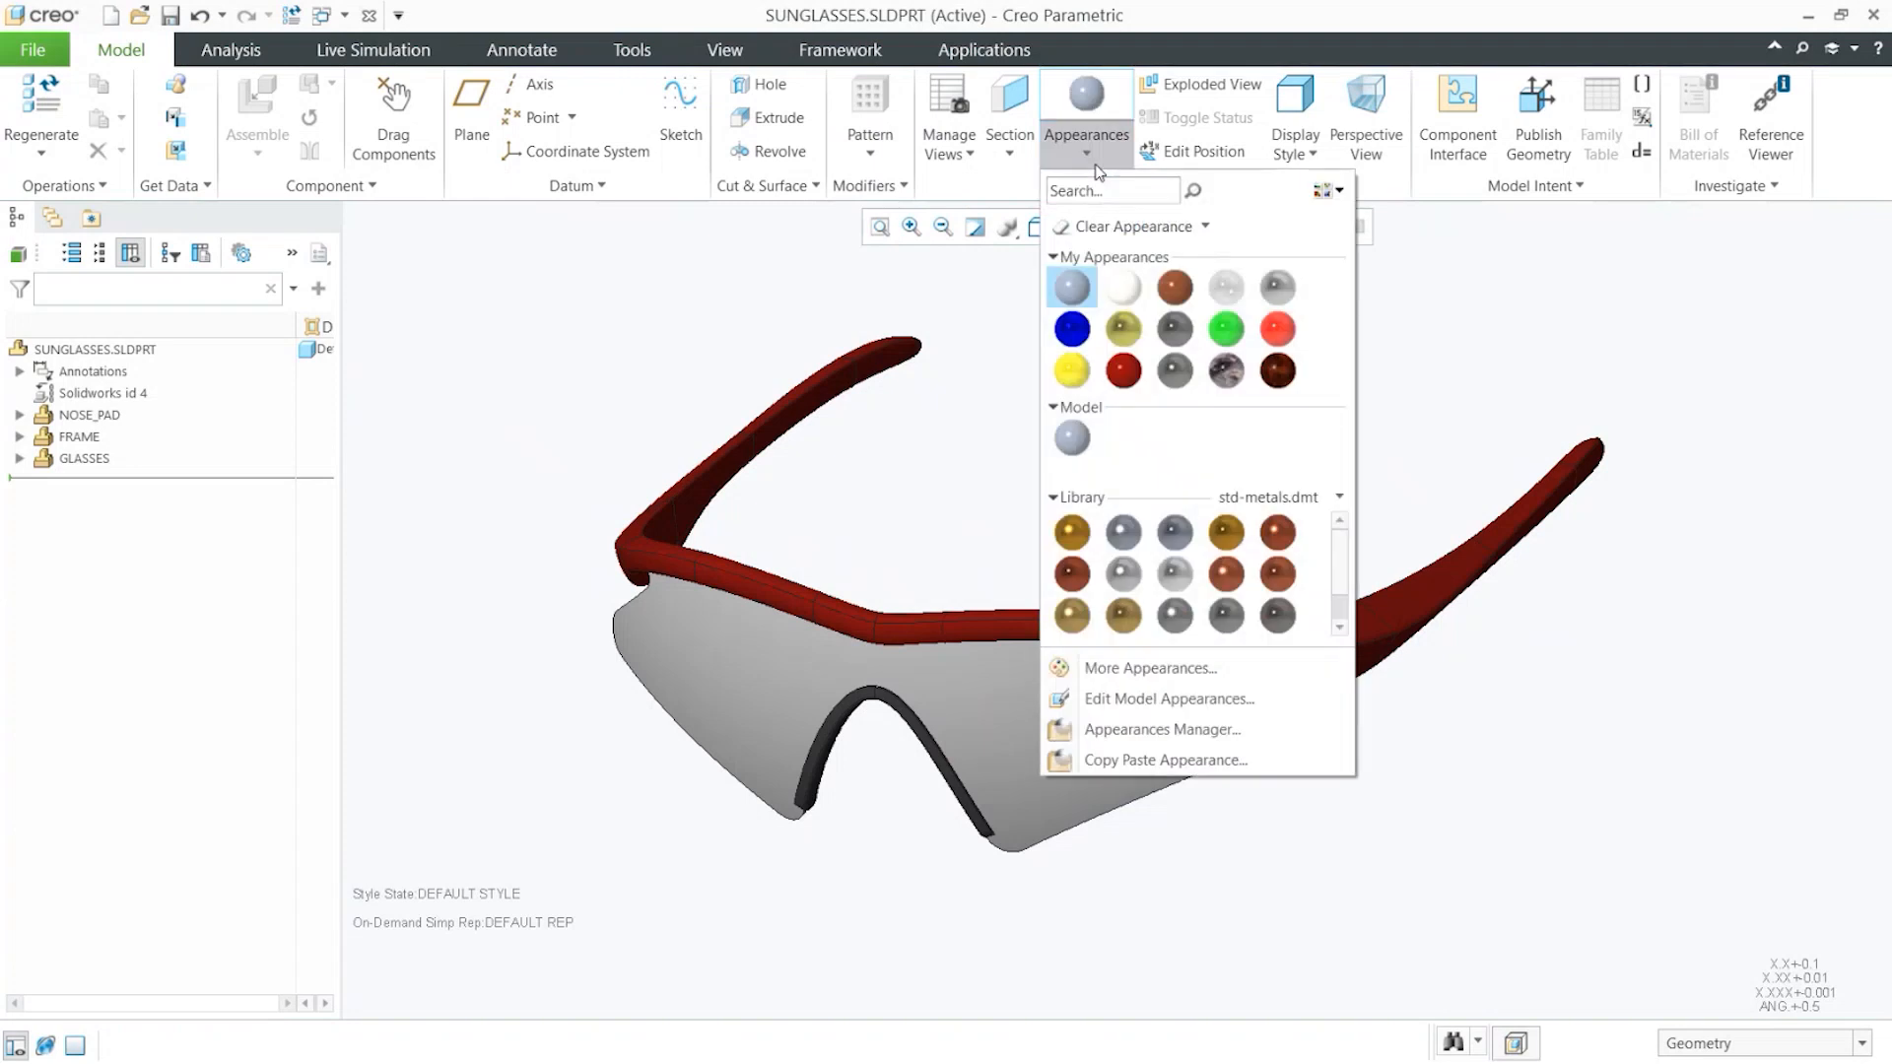
pyautogui.click(1061, 373)
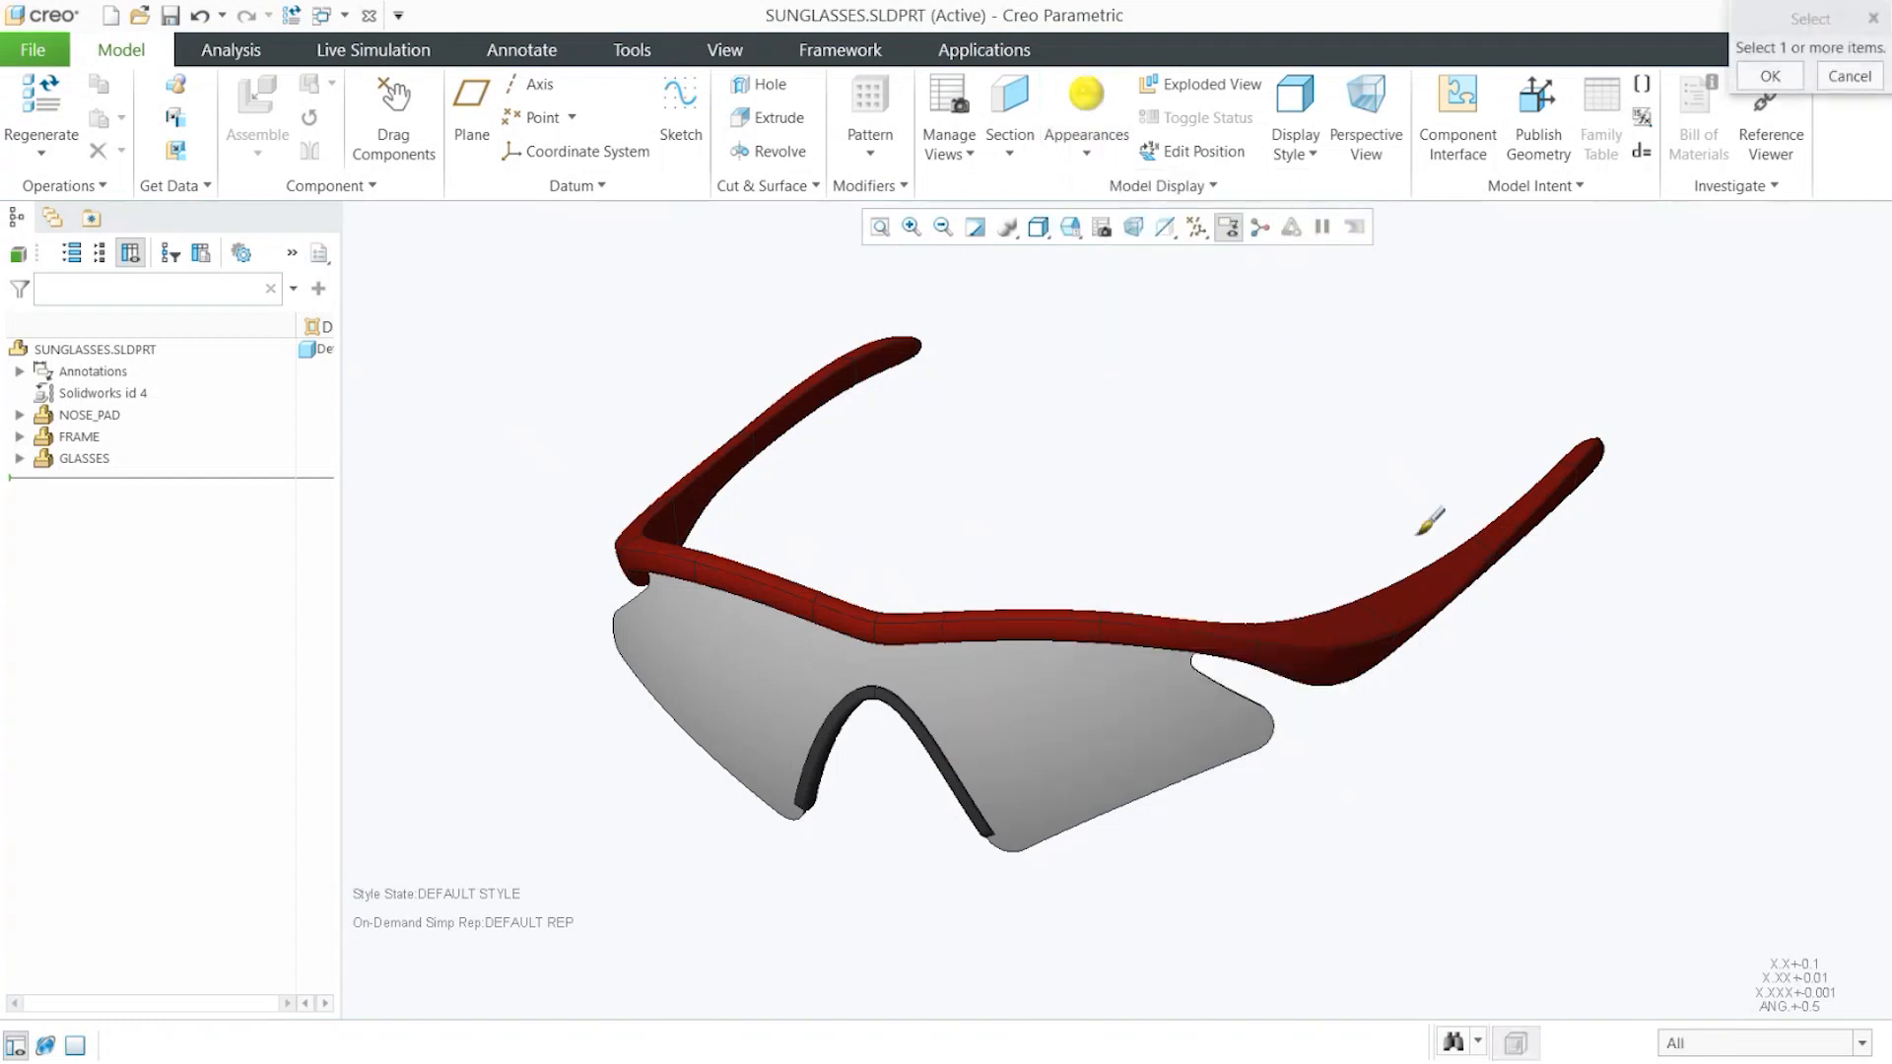
pyautogui.click(1401, 607)
pyautogui.middleClick(1483, 686)
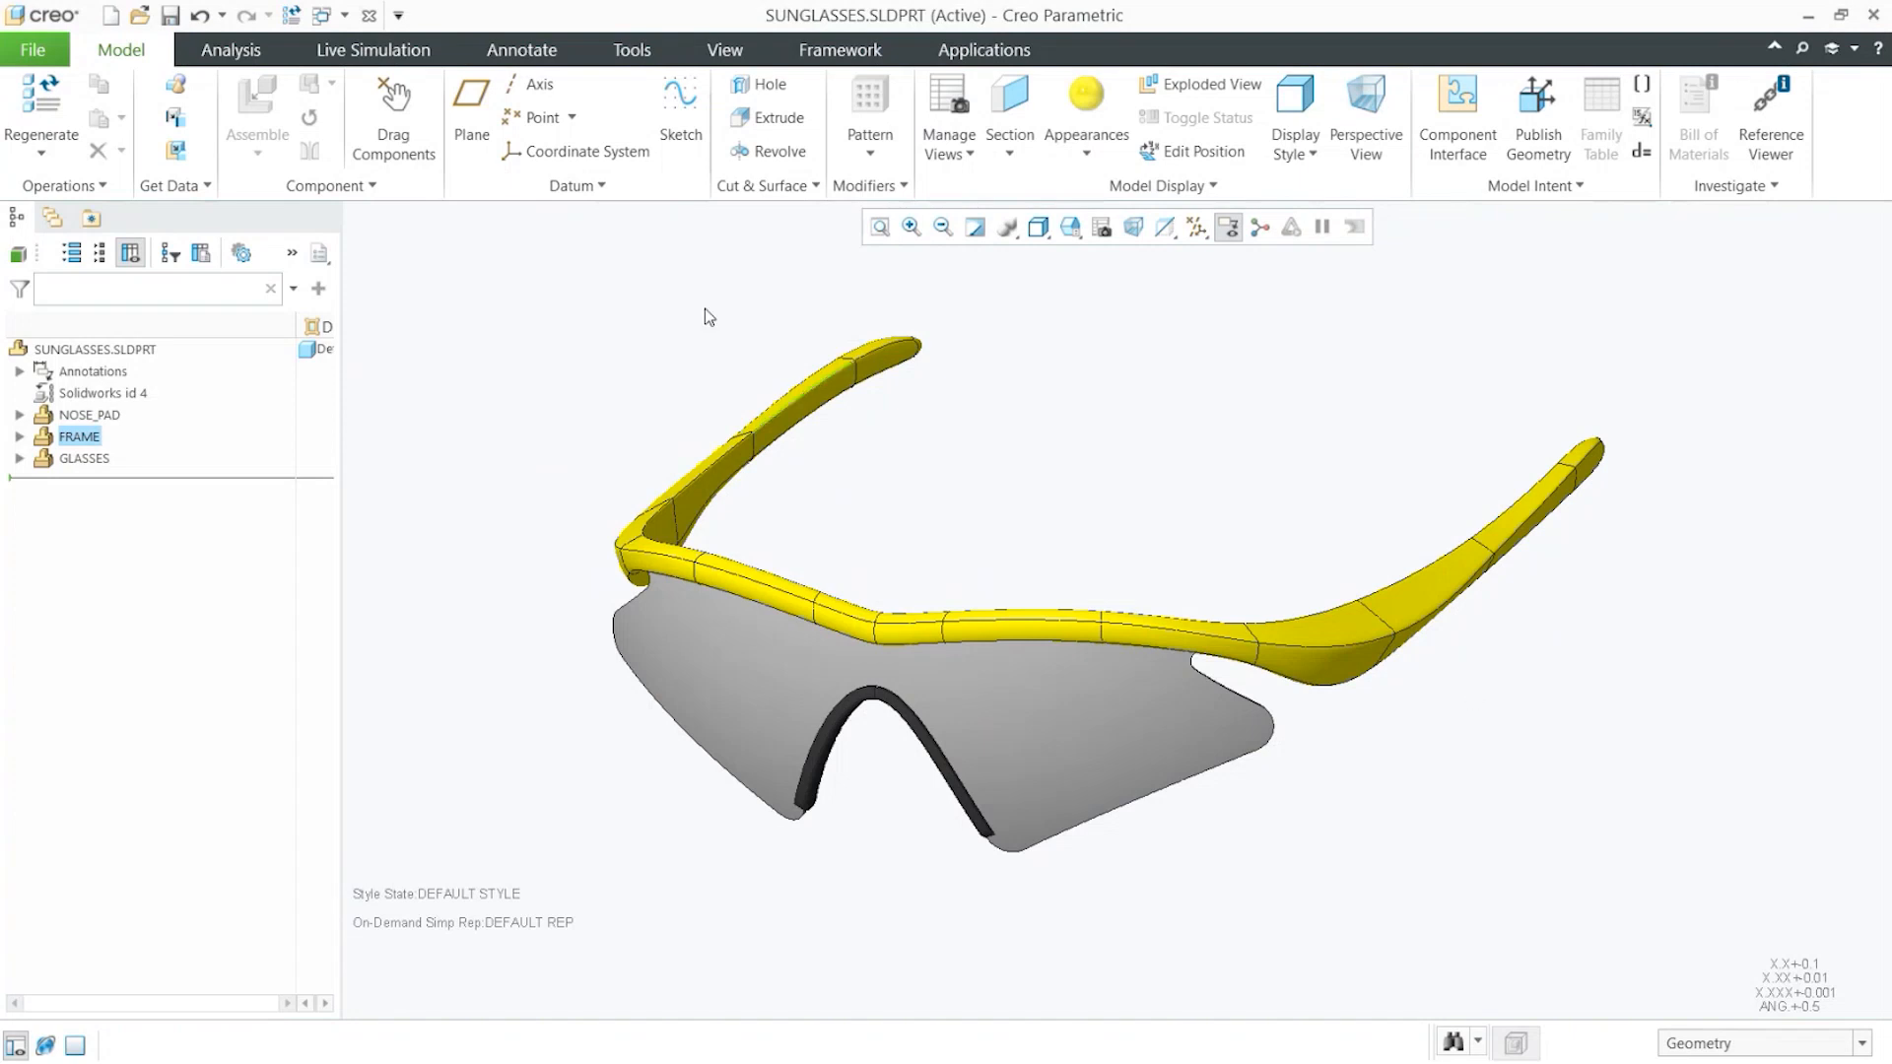
pyautogui.click(21, 55)
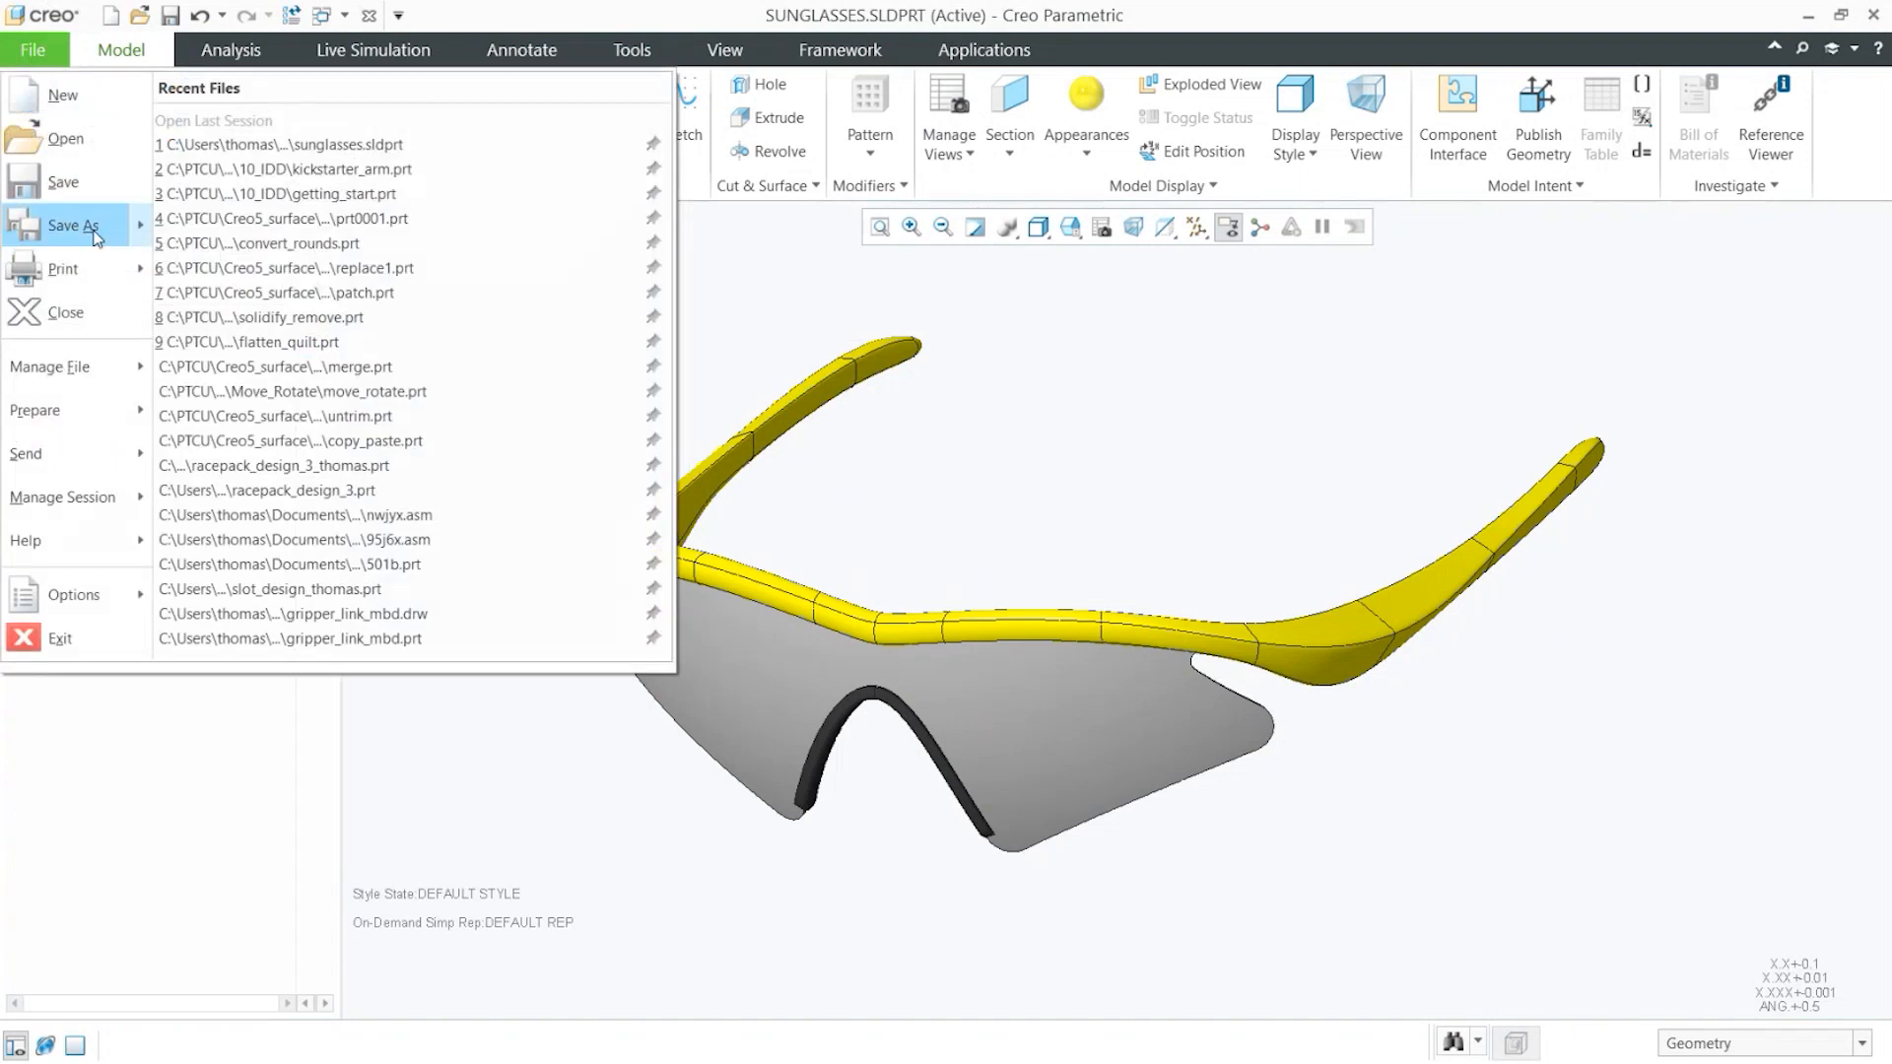
pyautogui.moveTo(74, 225)
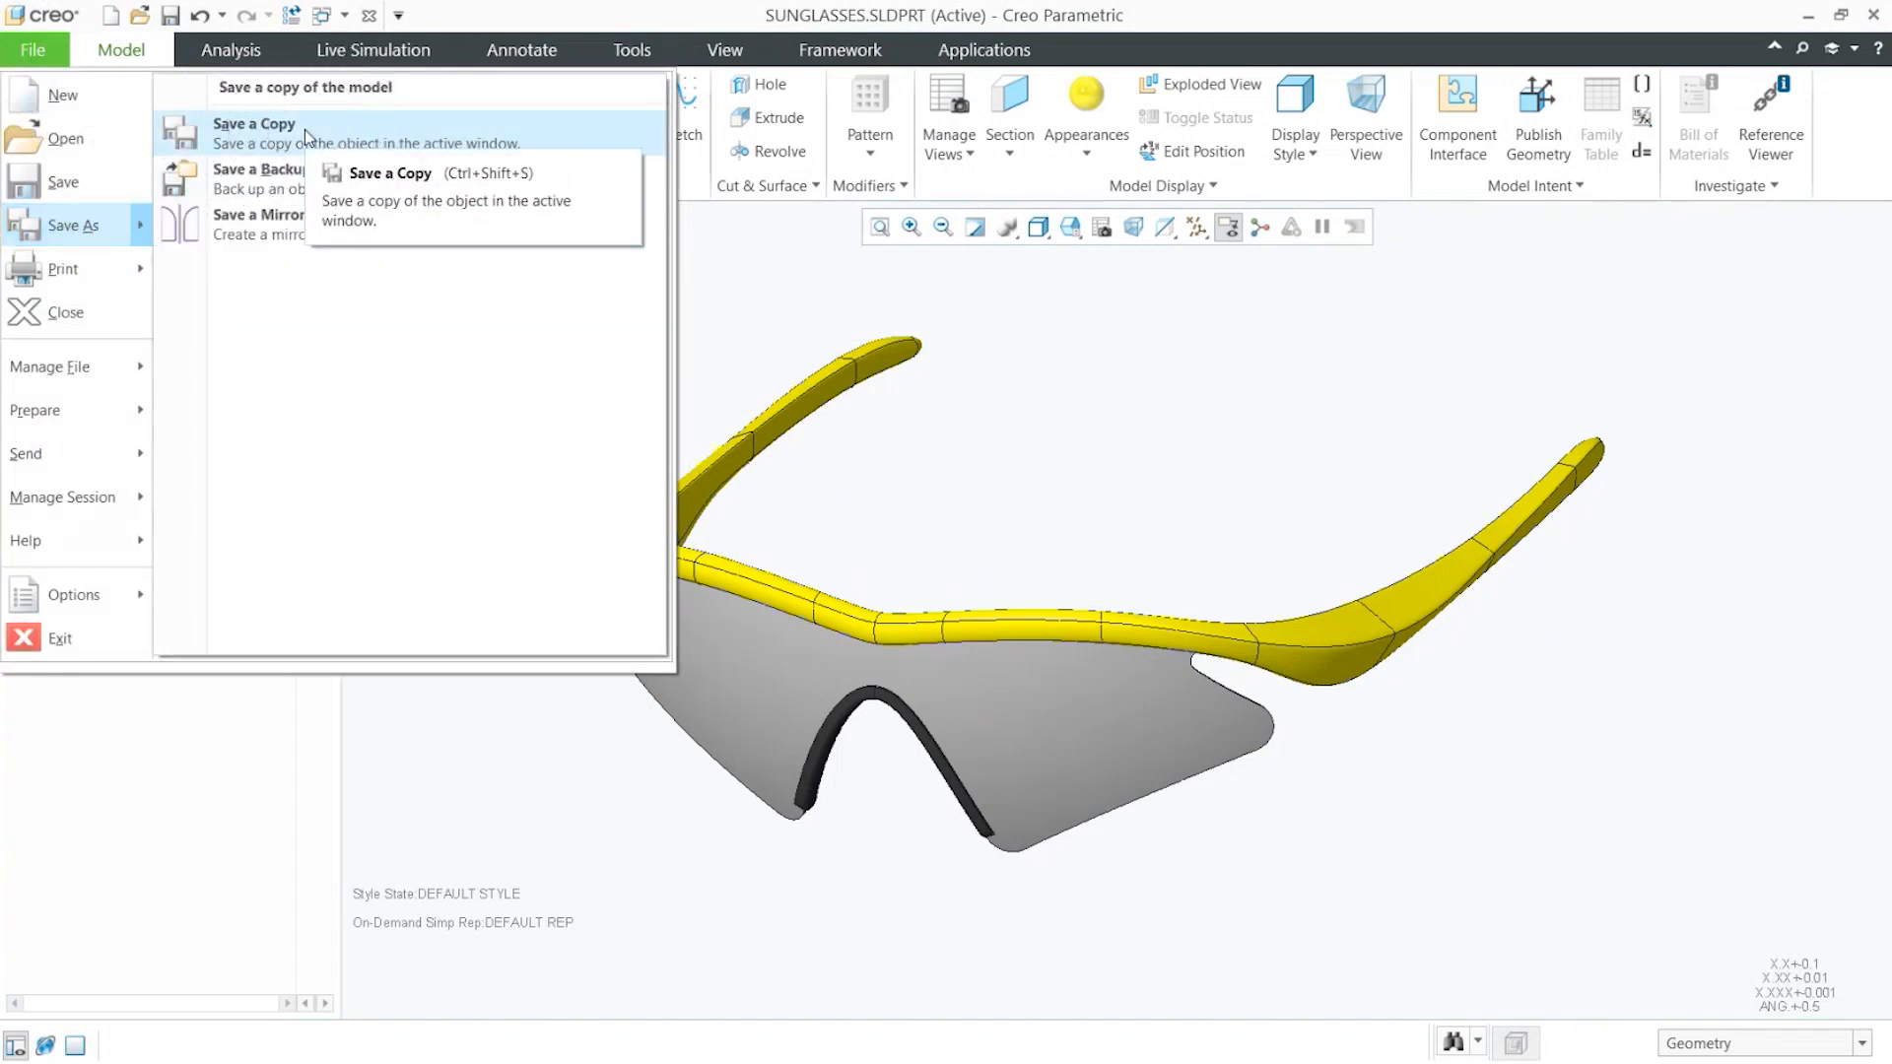
pyautogui.click(722, 301)
# Start a new Design Exploration session named Sunglases_design
pyautogui.click(34, 57)
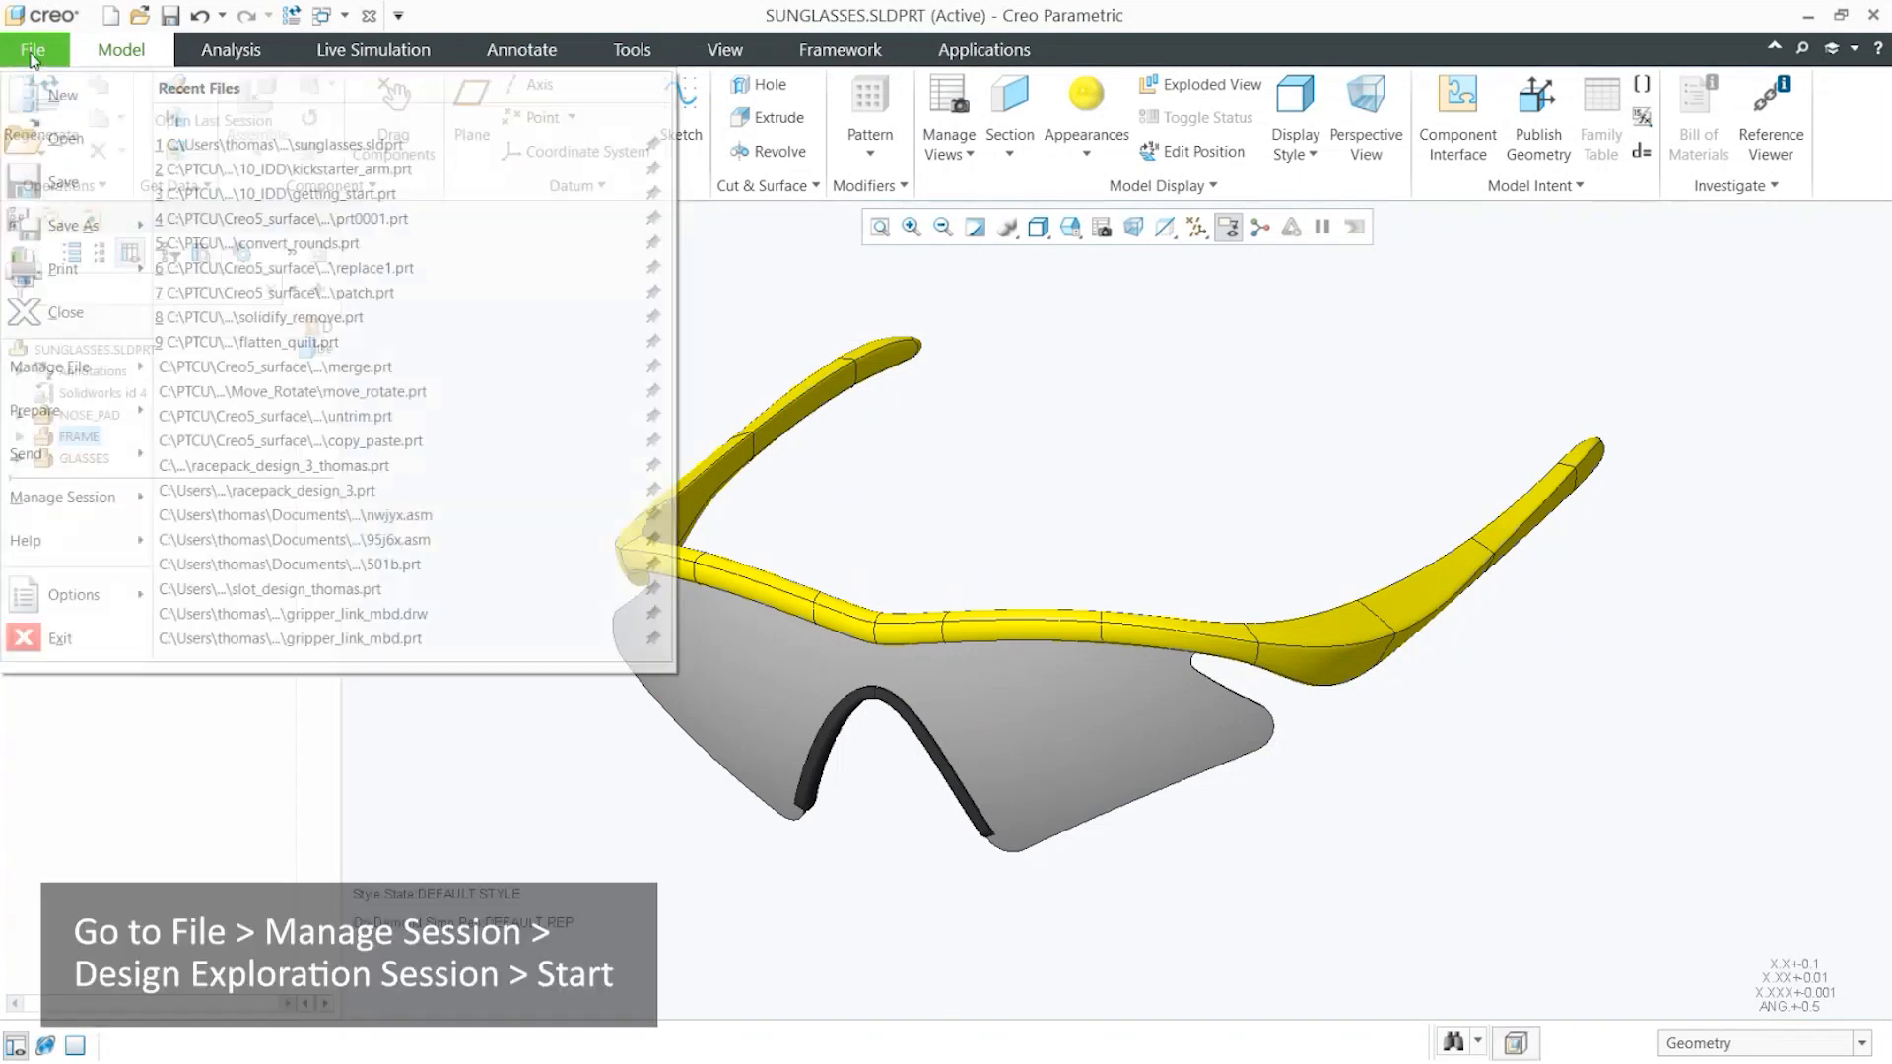
pyautogui.moveTo(108, 508)
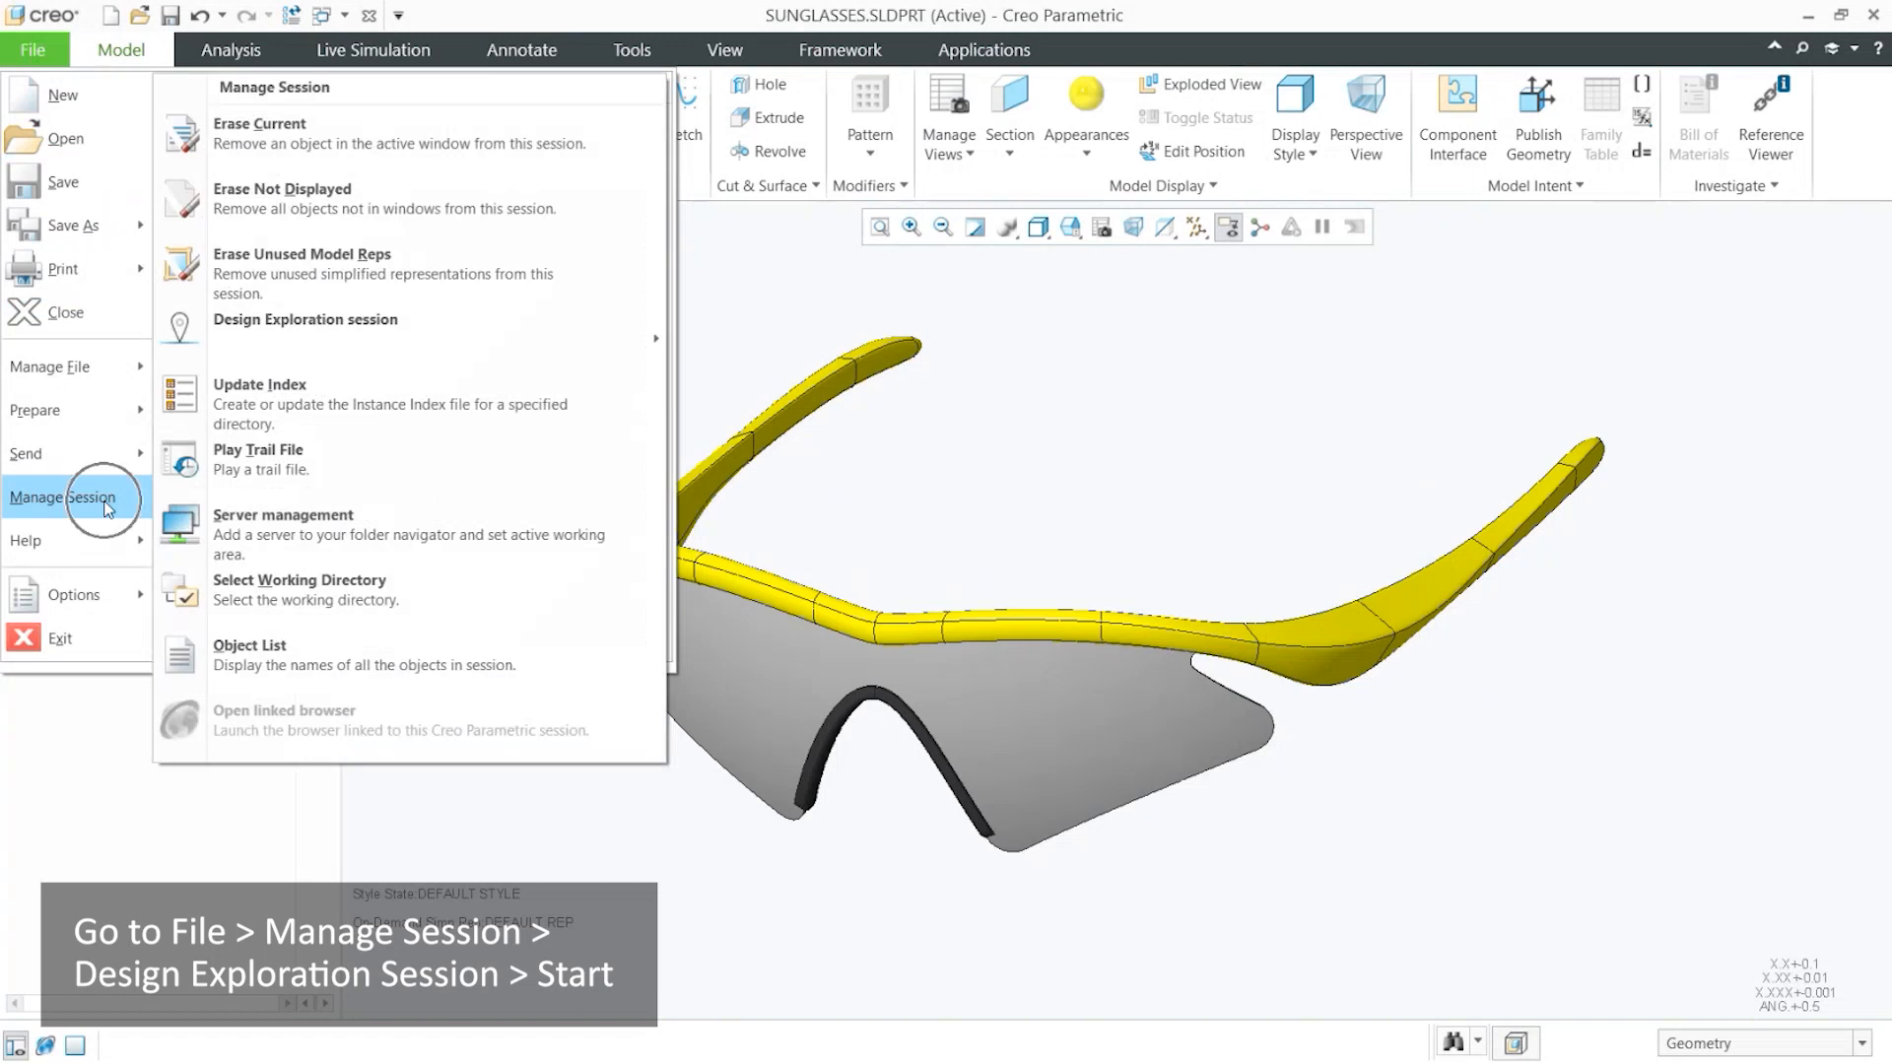
pyautogui.moveTo(401, 340)
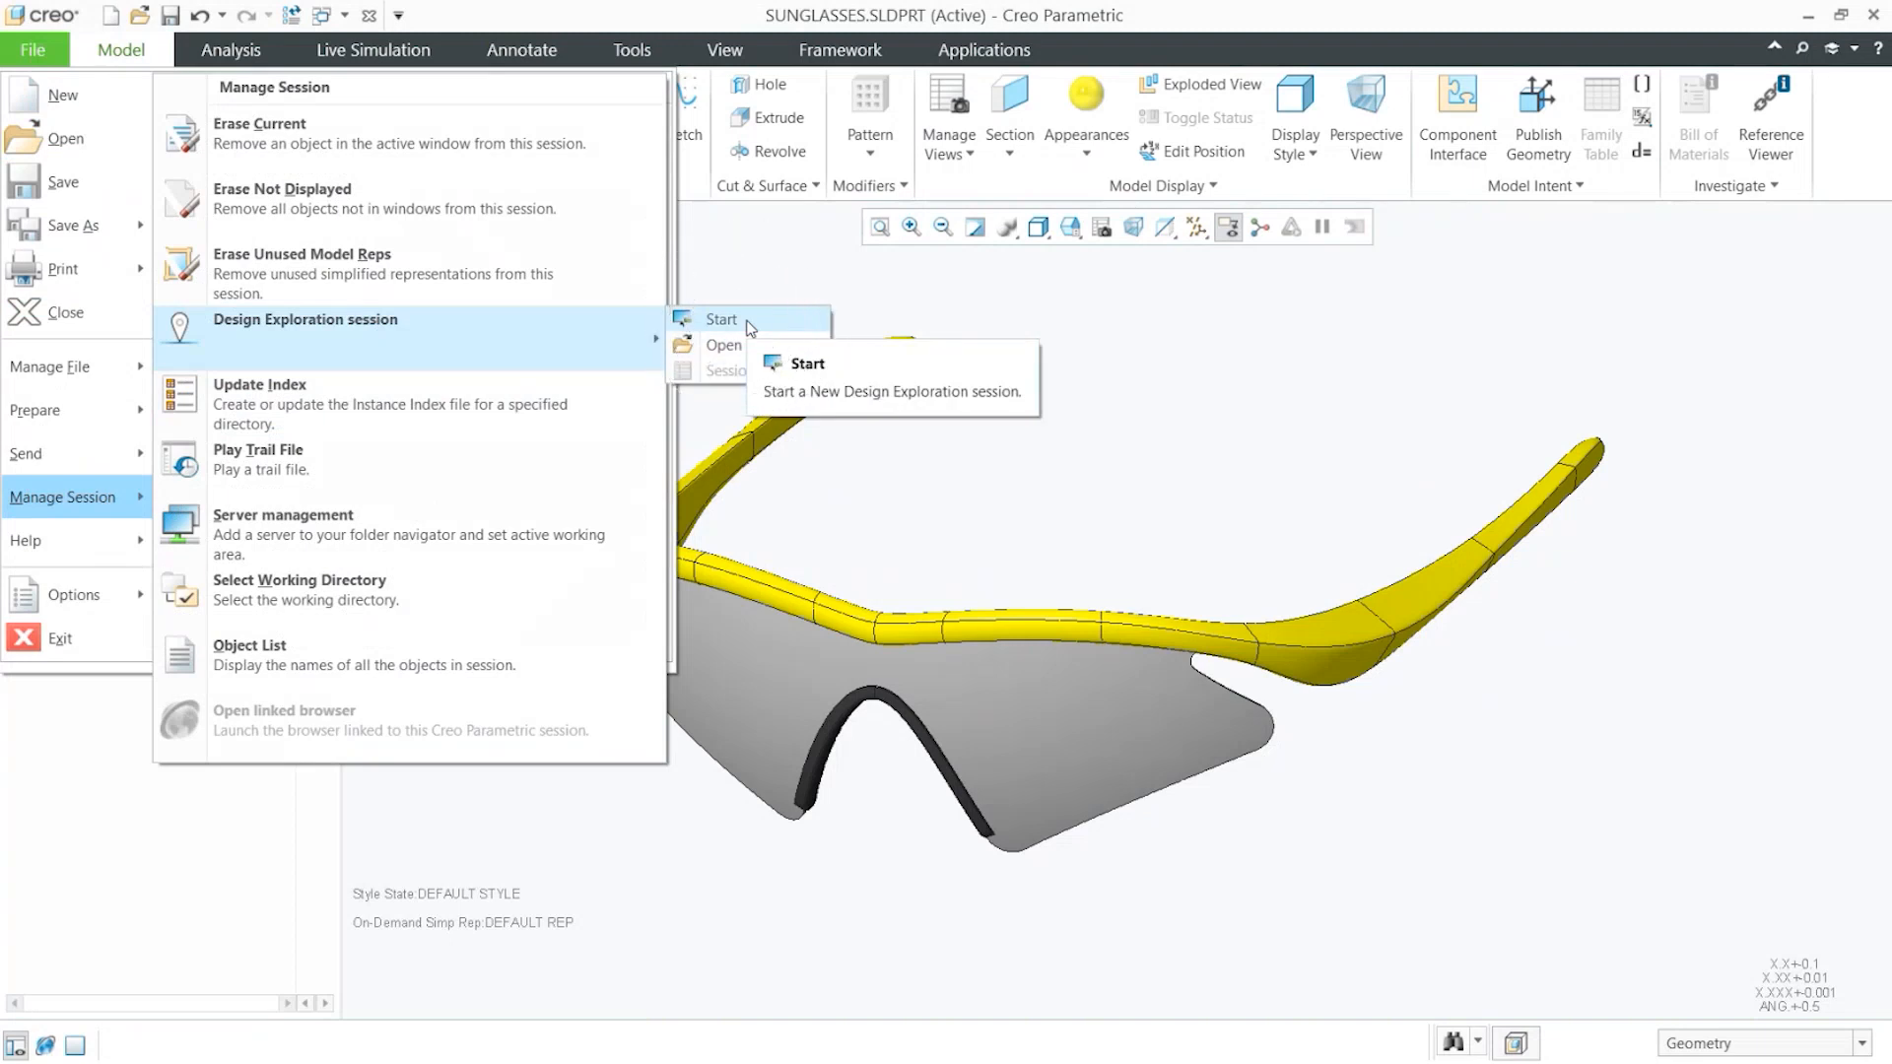
pyautogui.click(749, 323)
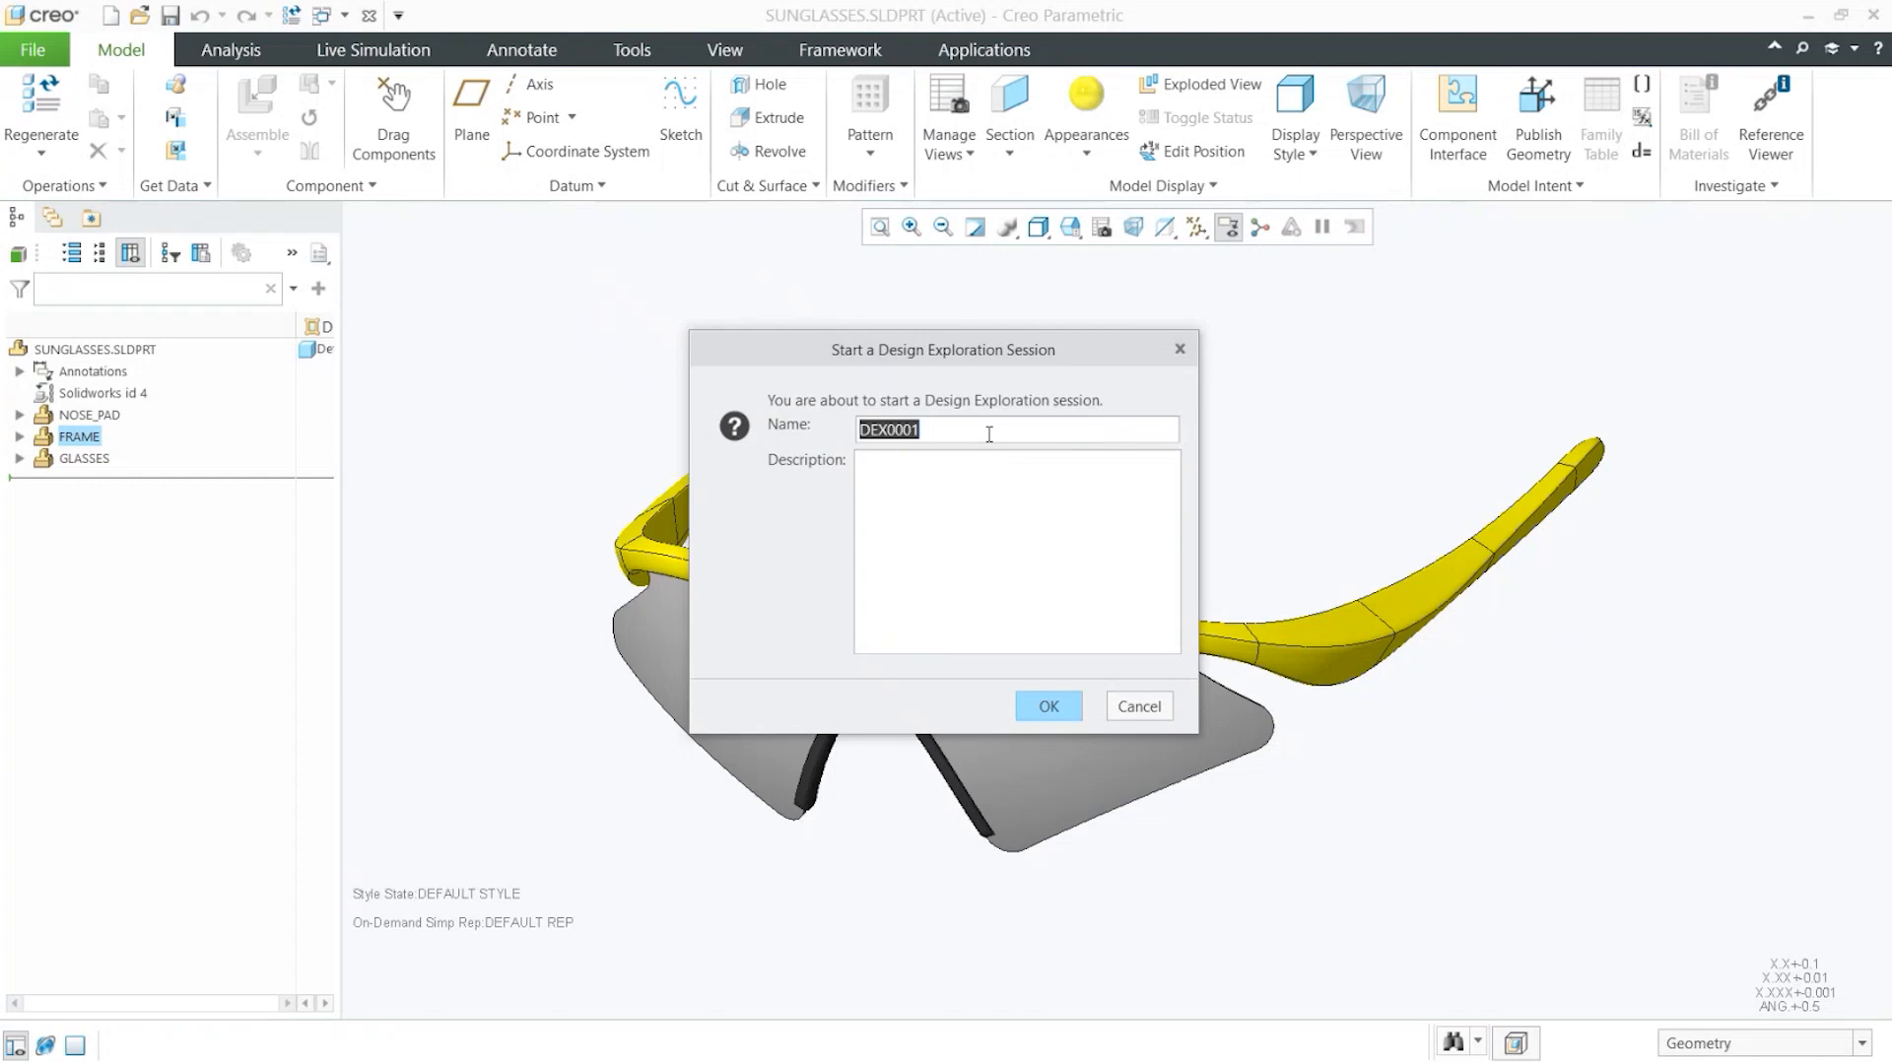
pyautogui.write('Sunglases_design')
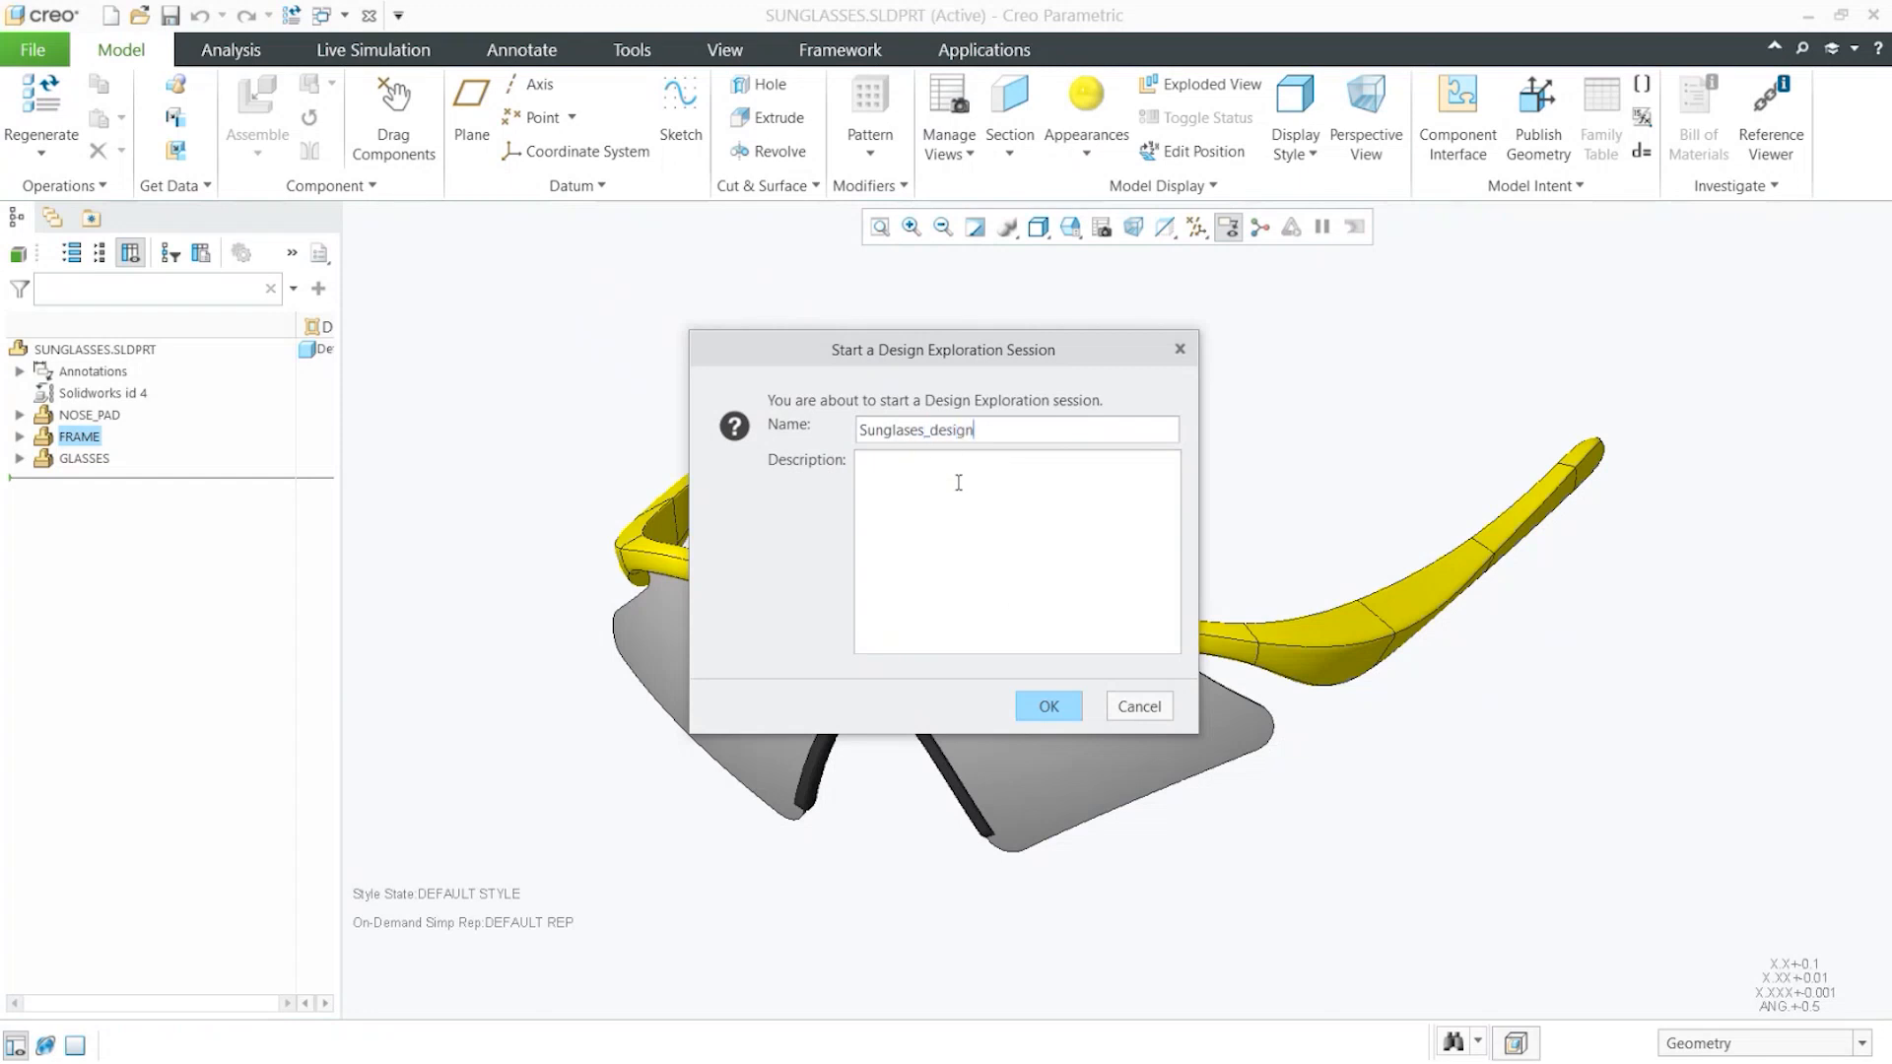
pyautogui.click(1058, 712)
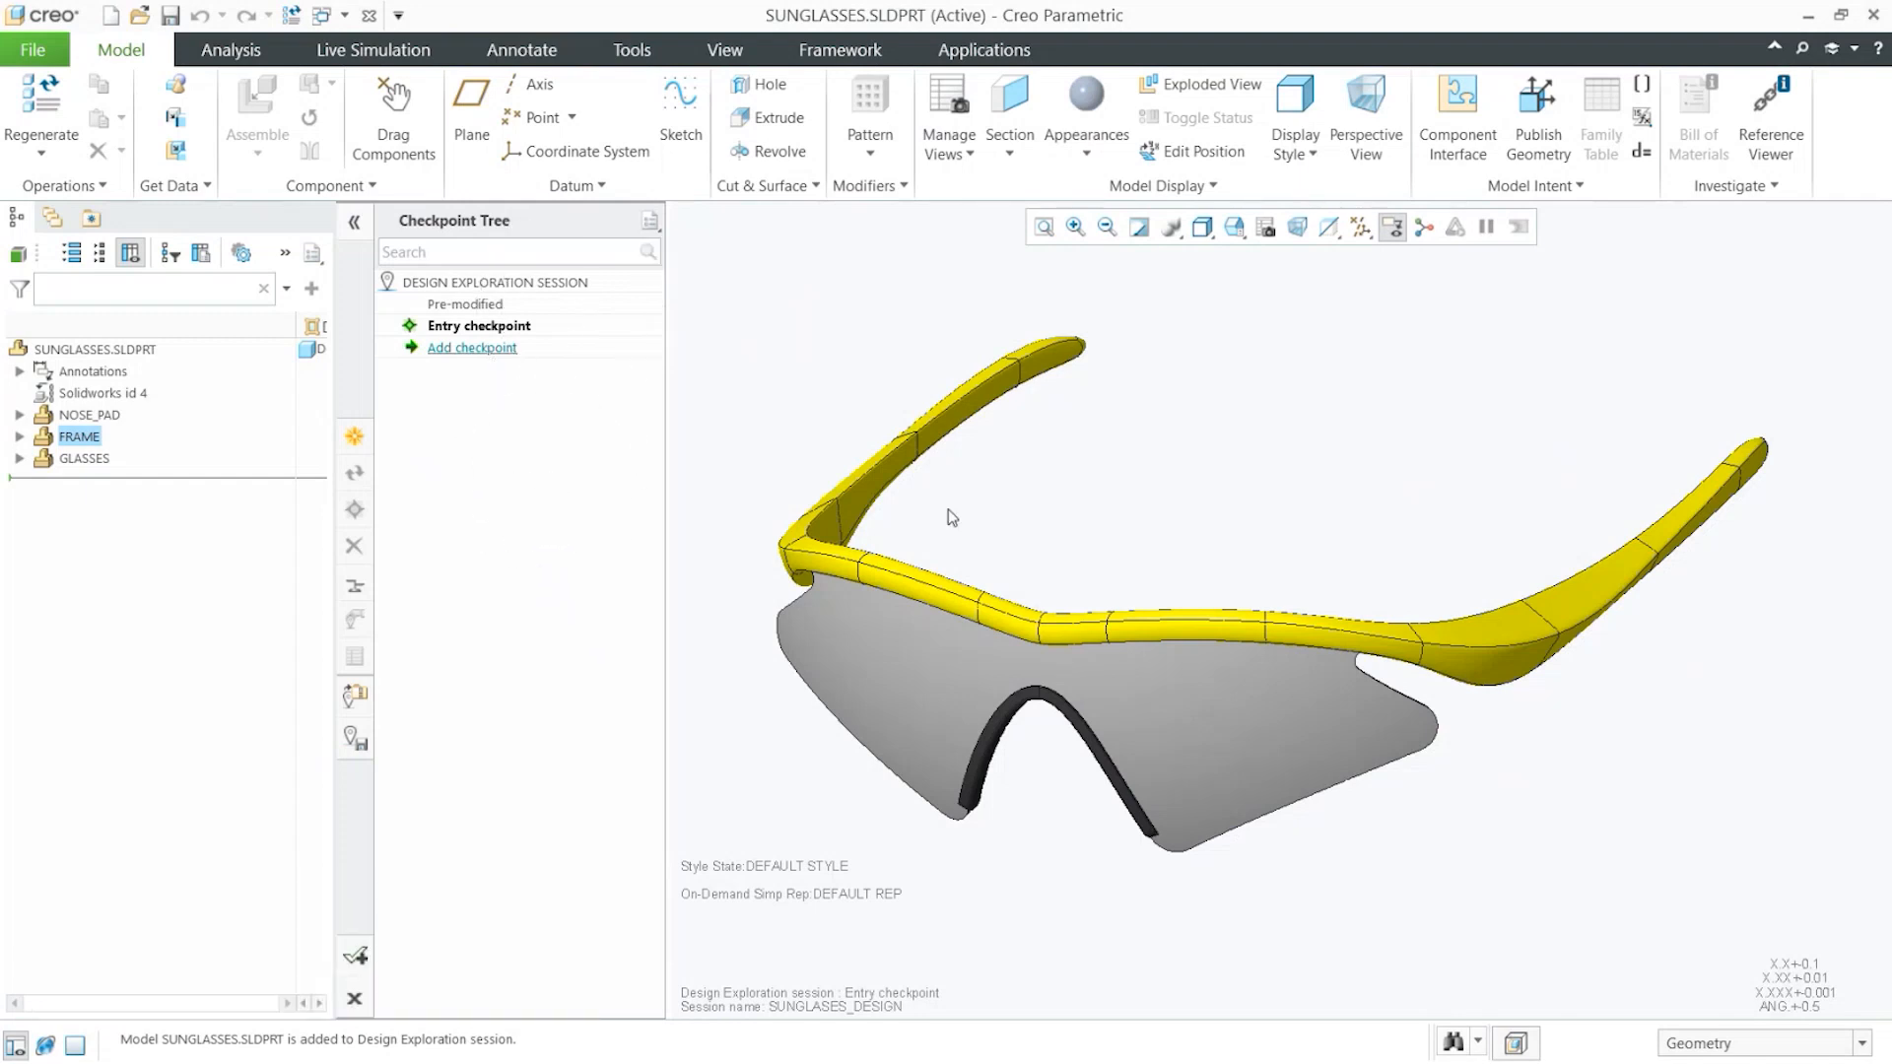
# Restore the Pre-modified checkpoint to view the original frame, and return to the Entry checkpoint
pyautogui.scroll(-2, 941, 517)
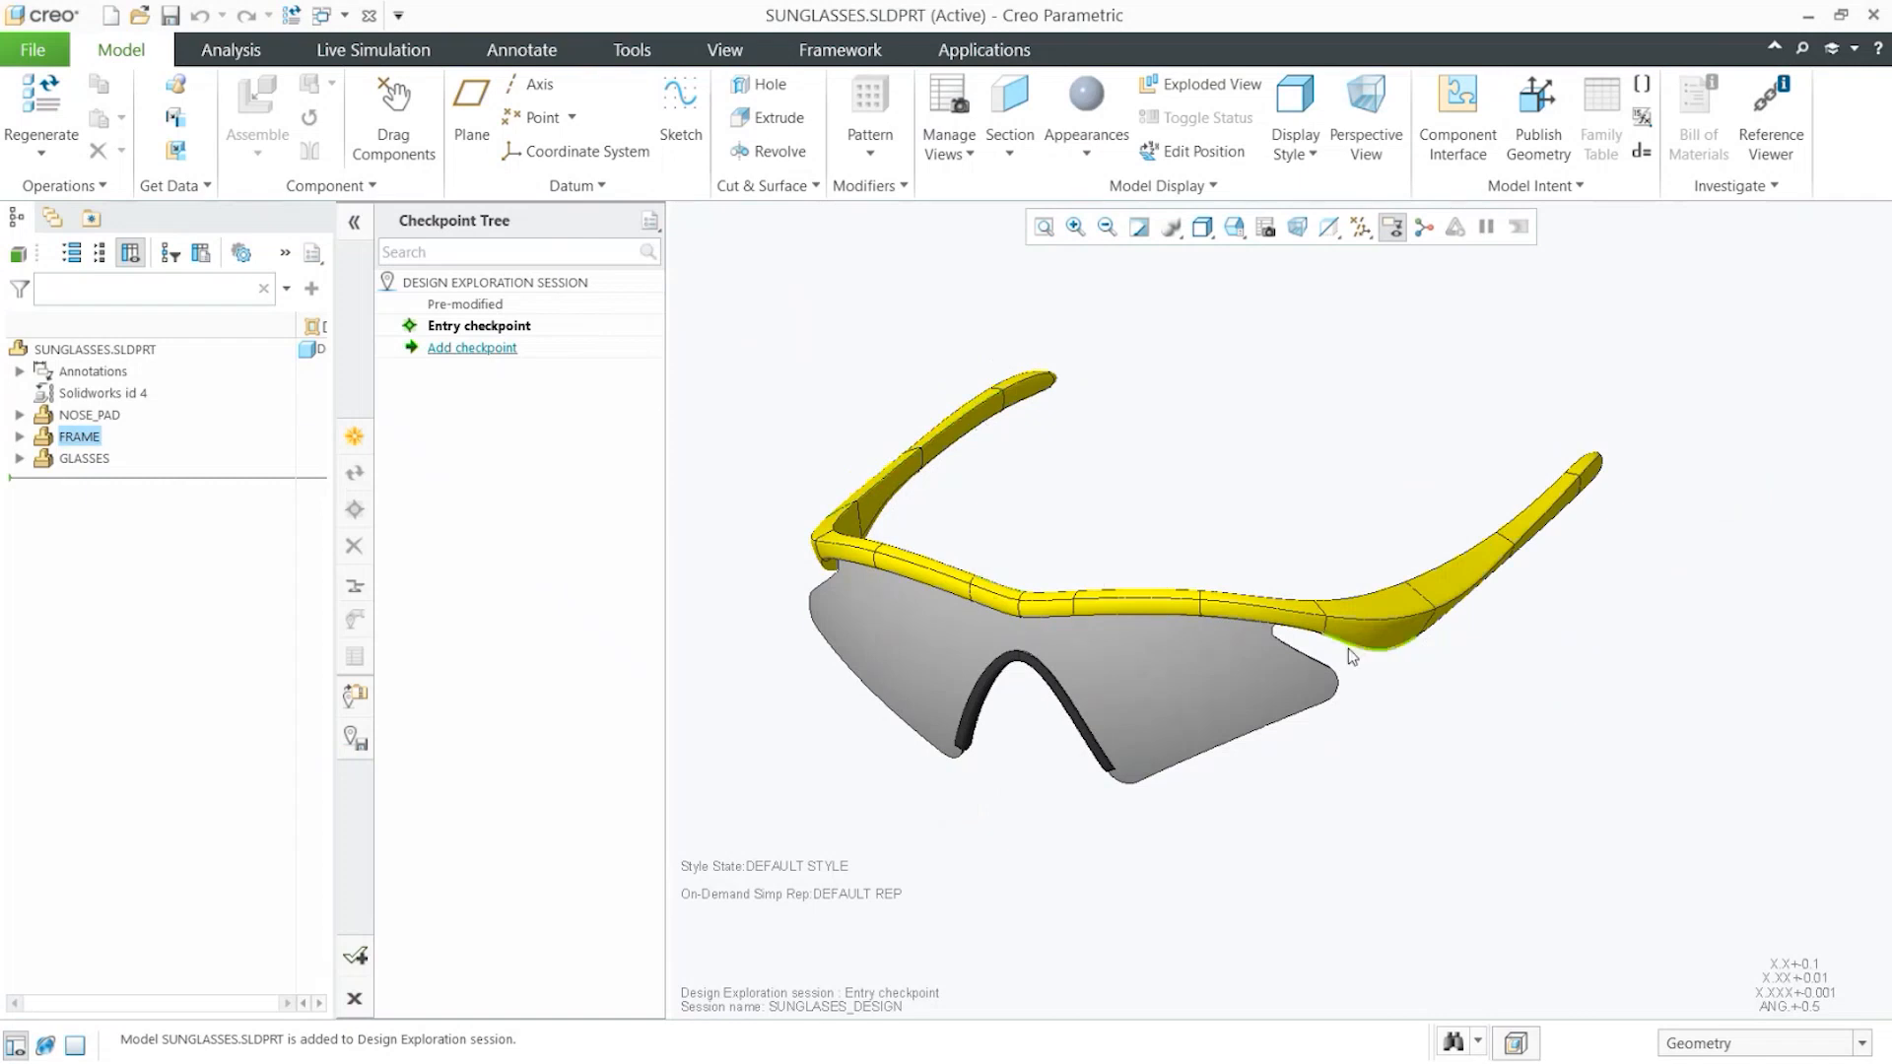
pyautogui.click(477, 313)
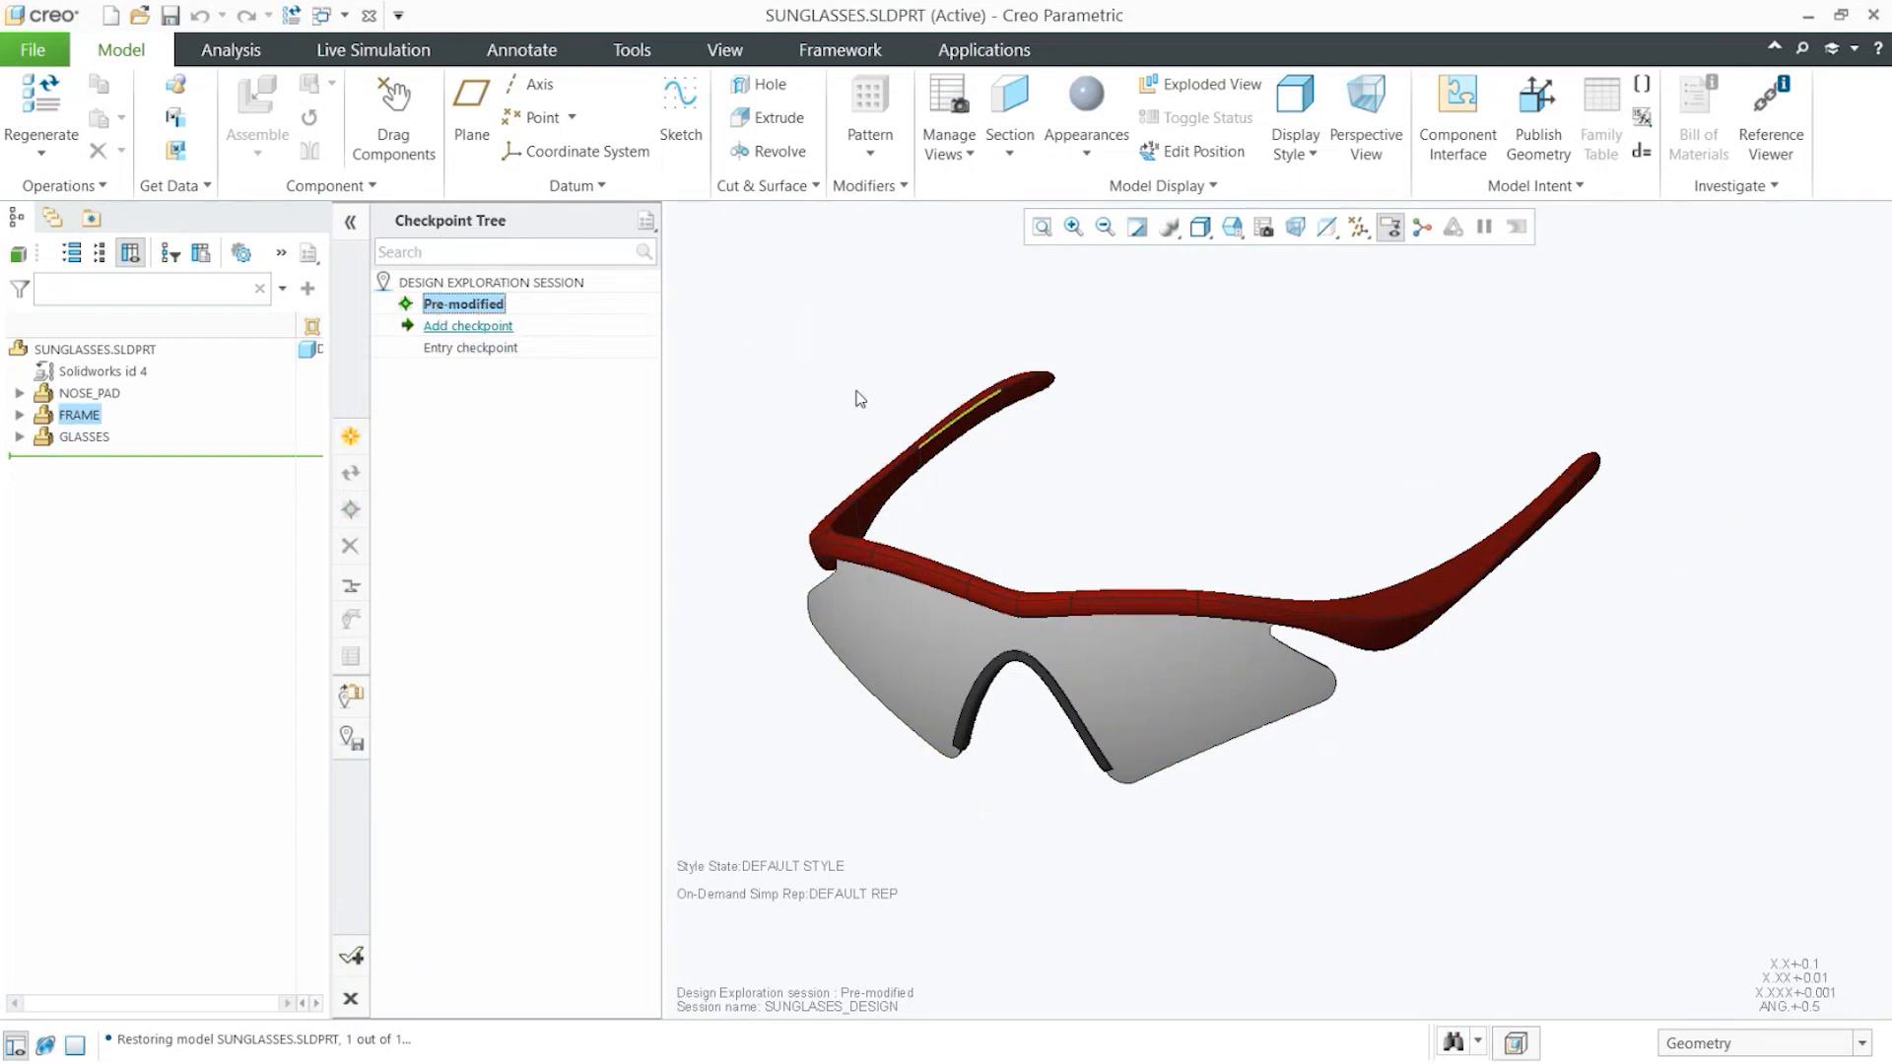
pyautogui.click(480, 349)
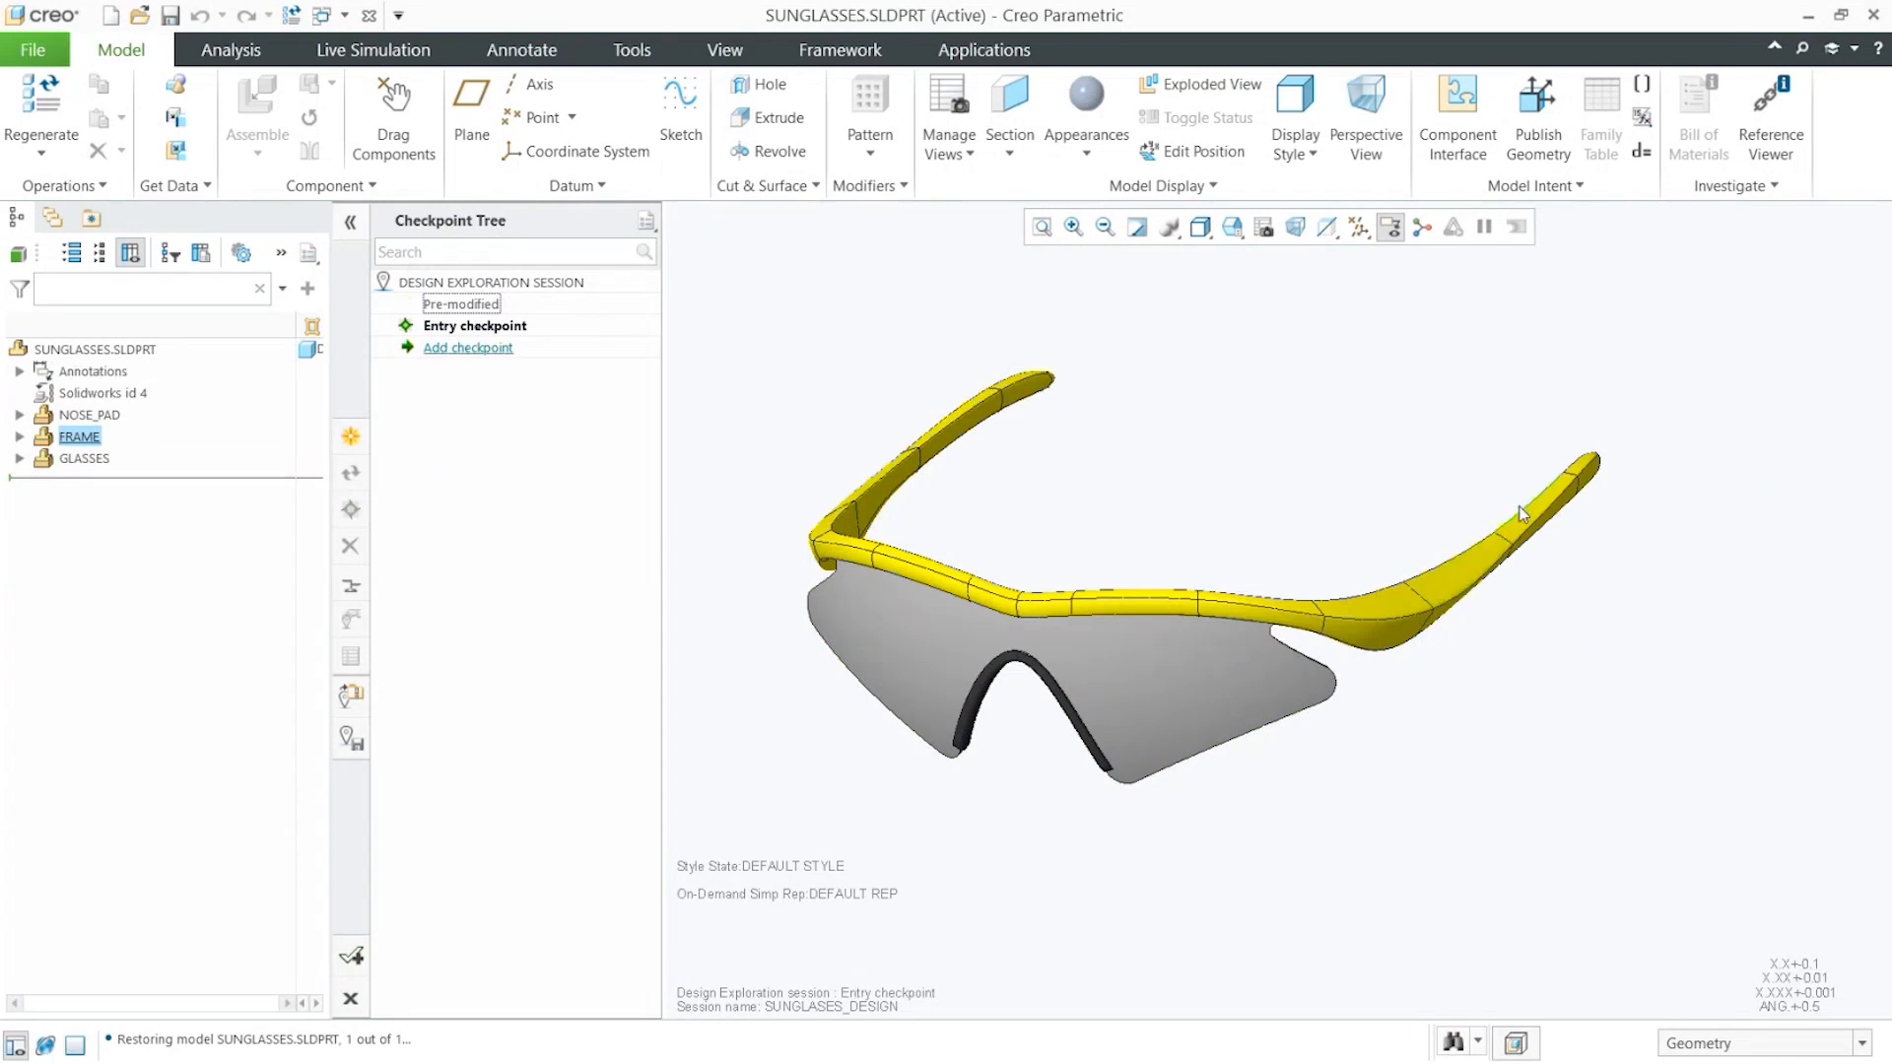
# Apply the blue appearance from My Appearances to the sunglasses' FRAME component
pyautogui.click(1087, 154)
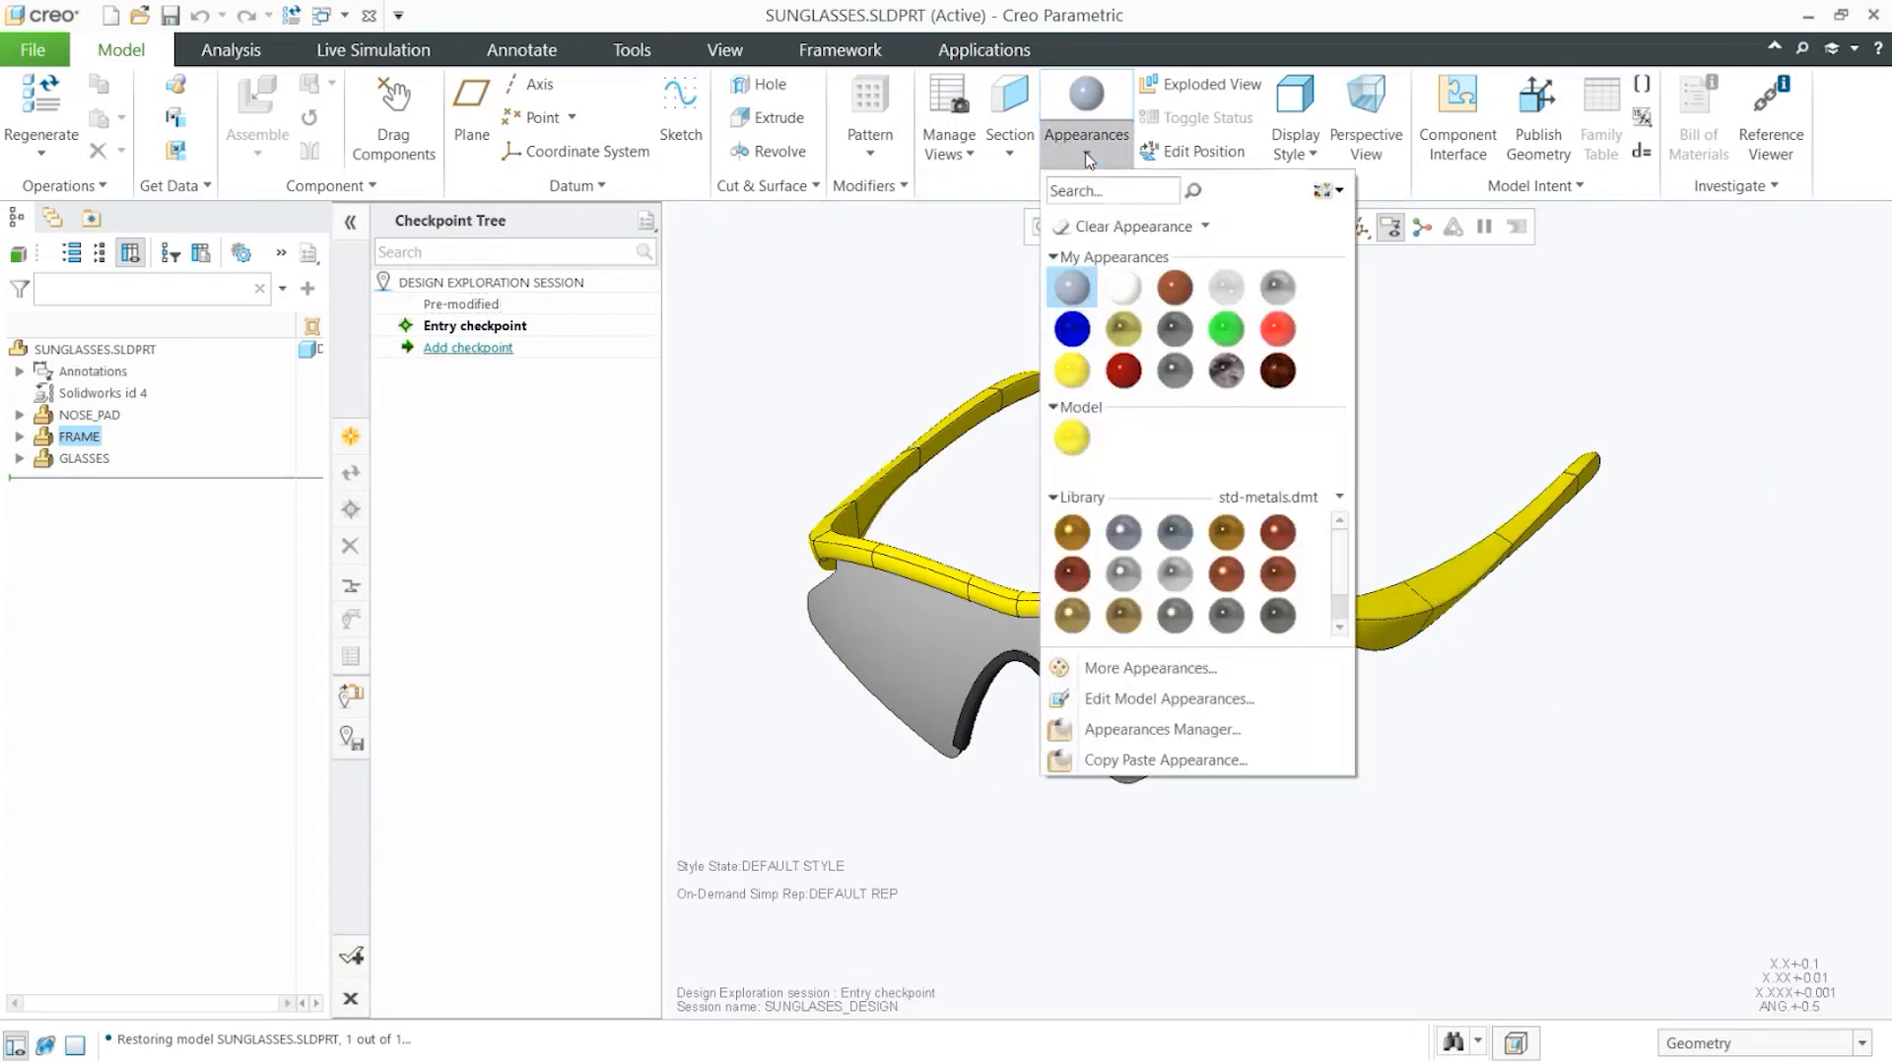
pyautogui.click(1071, 329)
pyautogui.click(1468, 547)
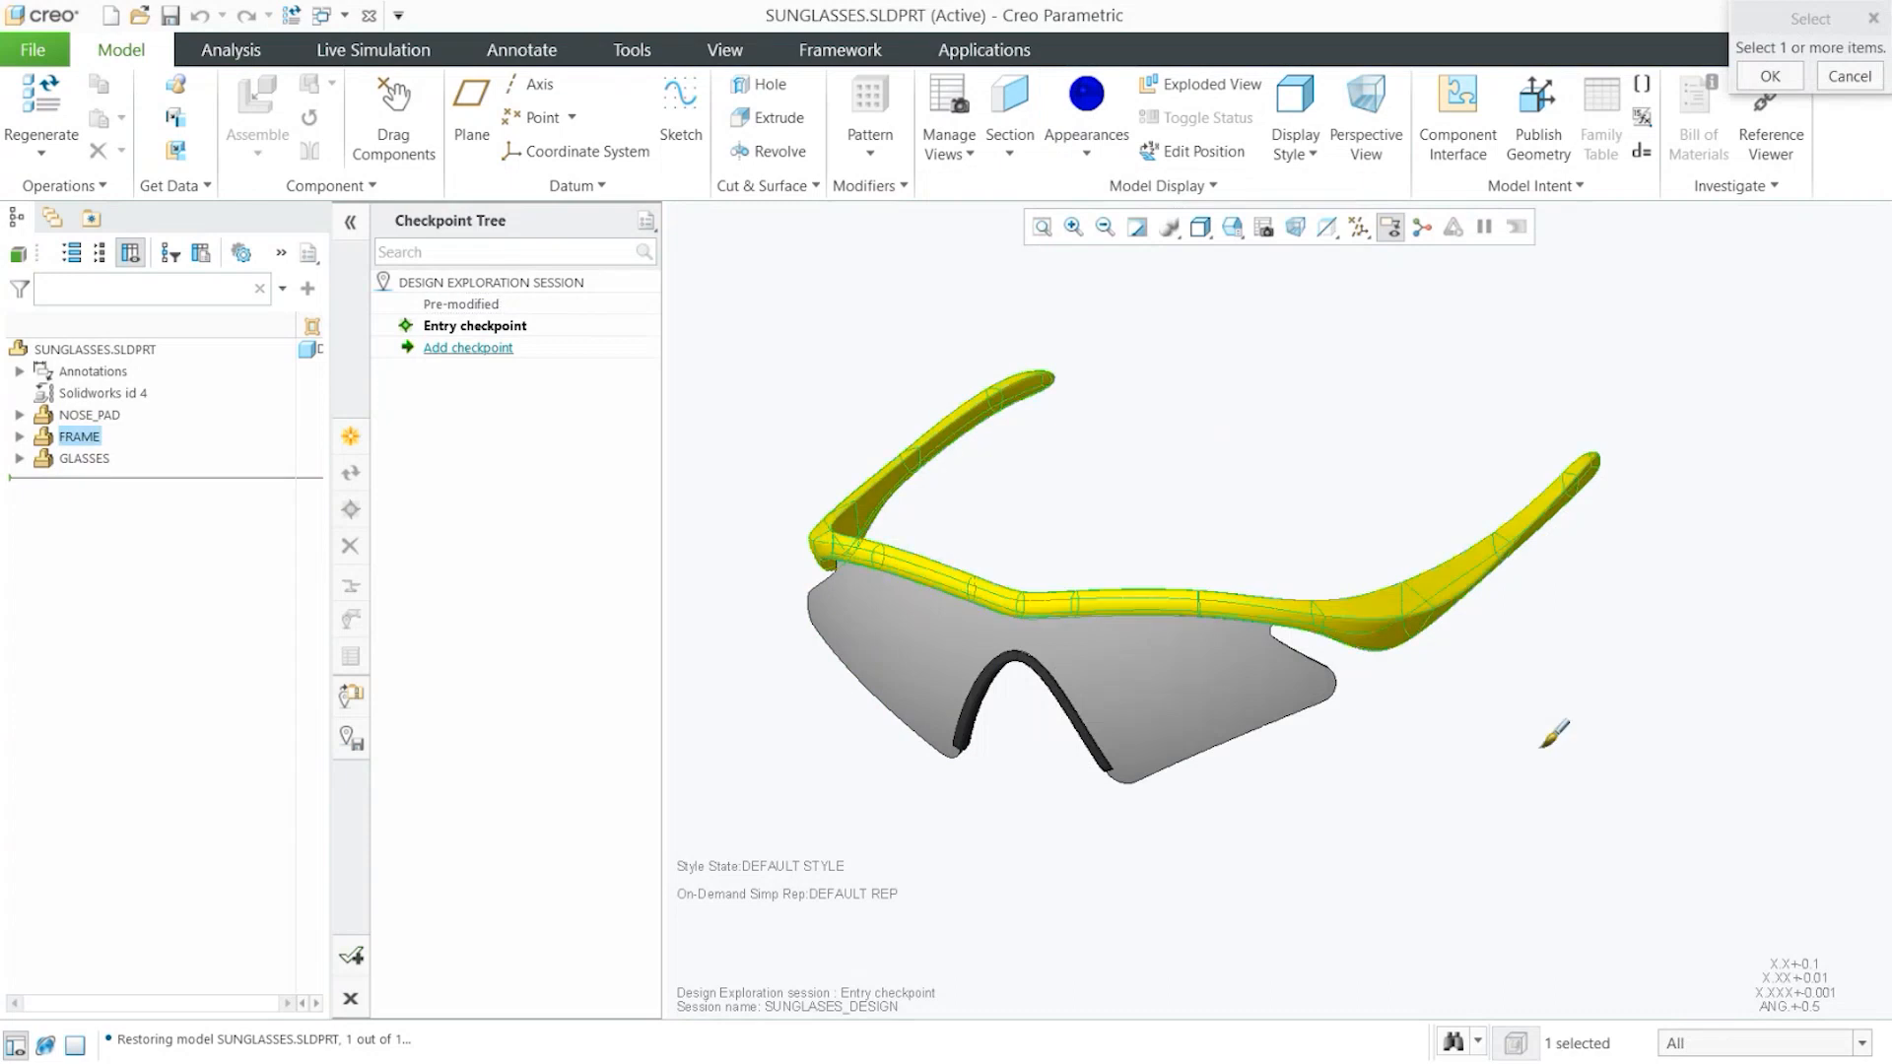
pyautogui.middleClick(1543, 757)
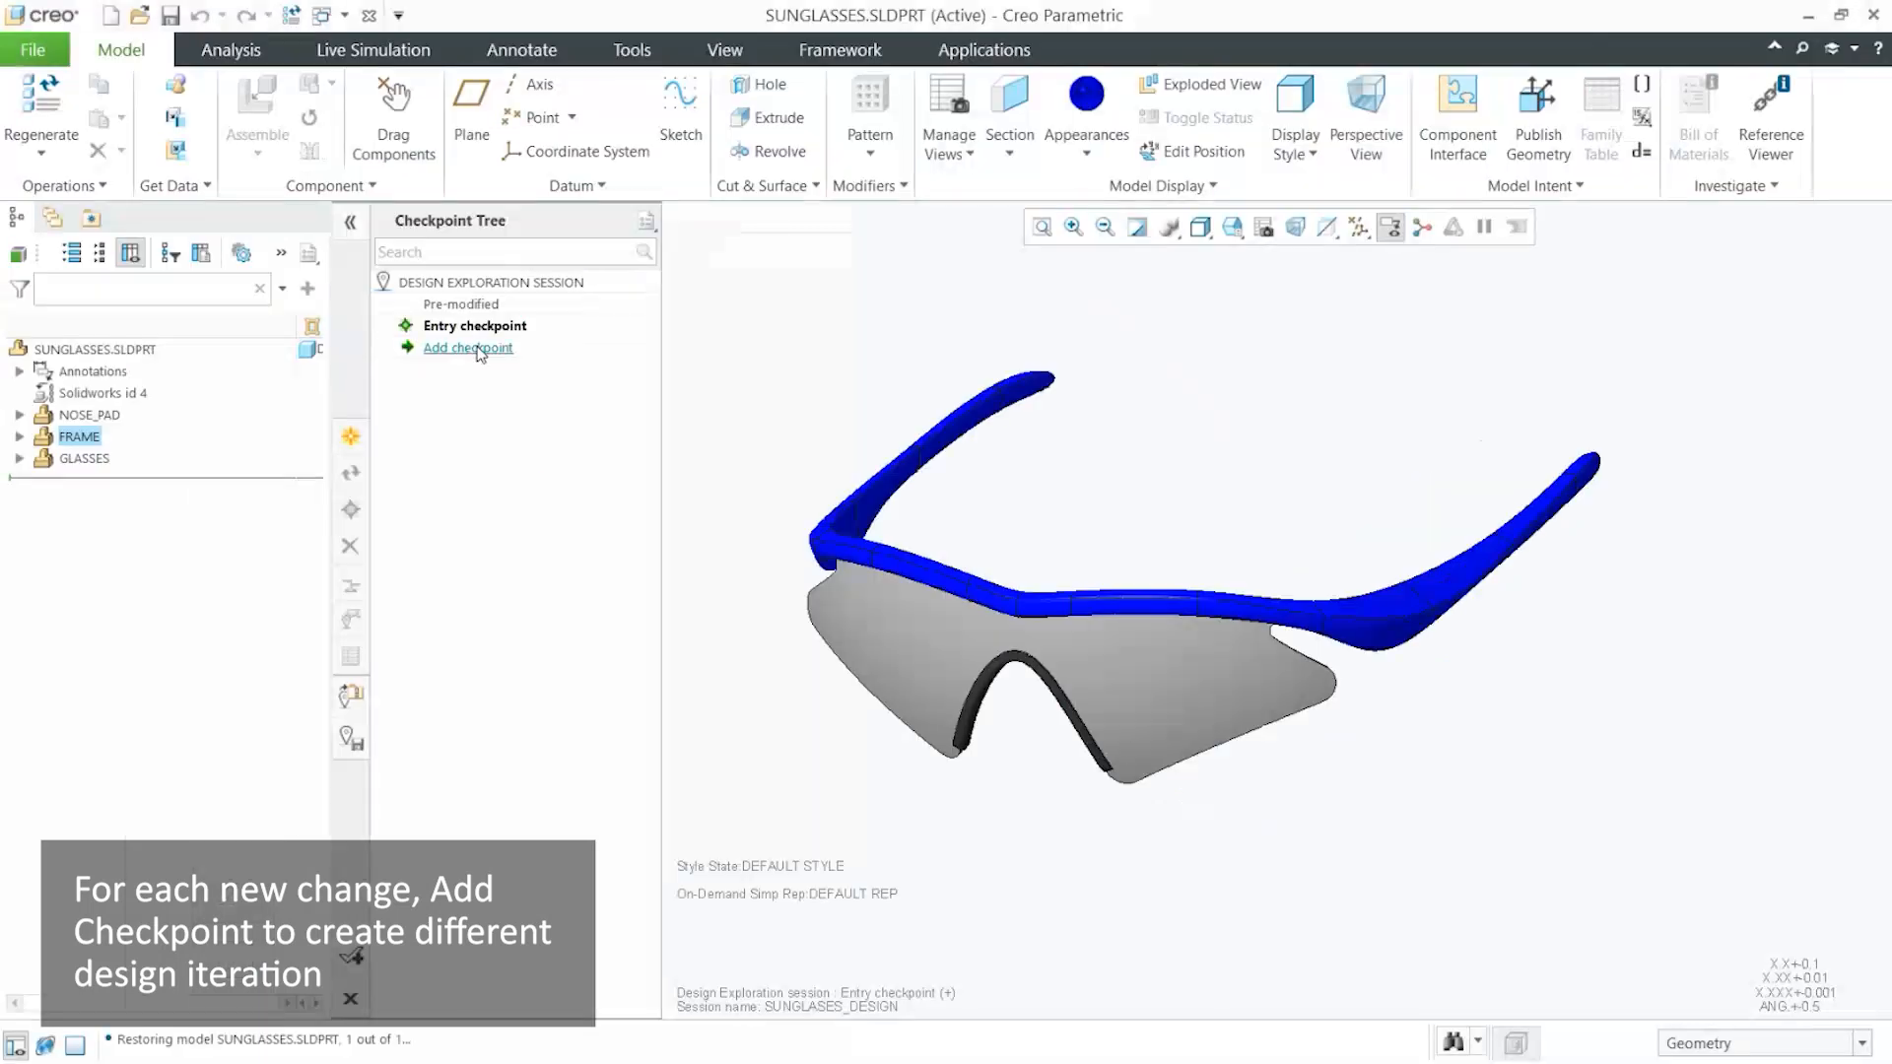
# Add a checkpoint named Blue_design to the Design Exploration session, below the Entry checkpoint
pyautogui.click(471, 344)
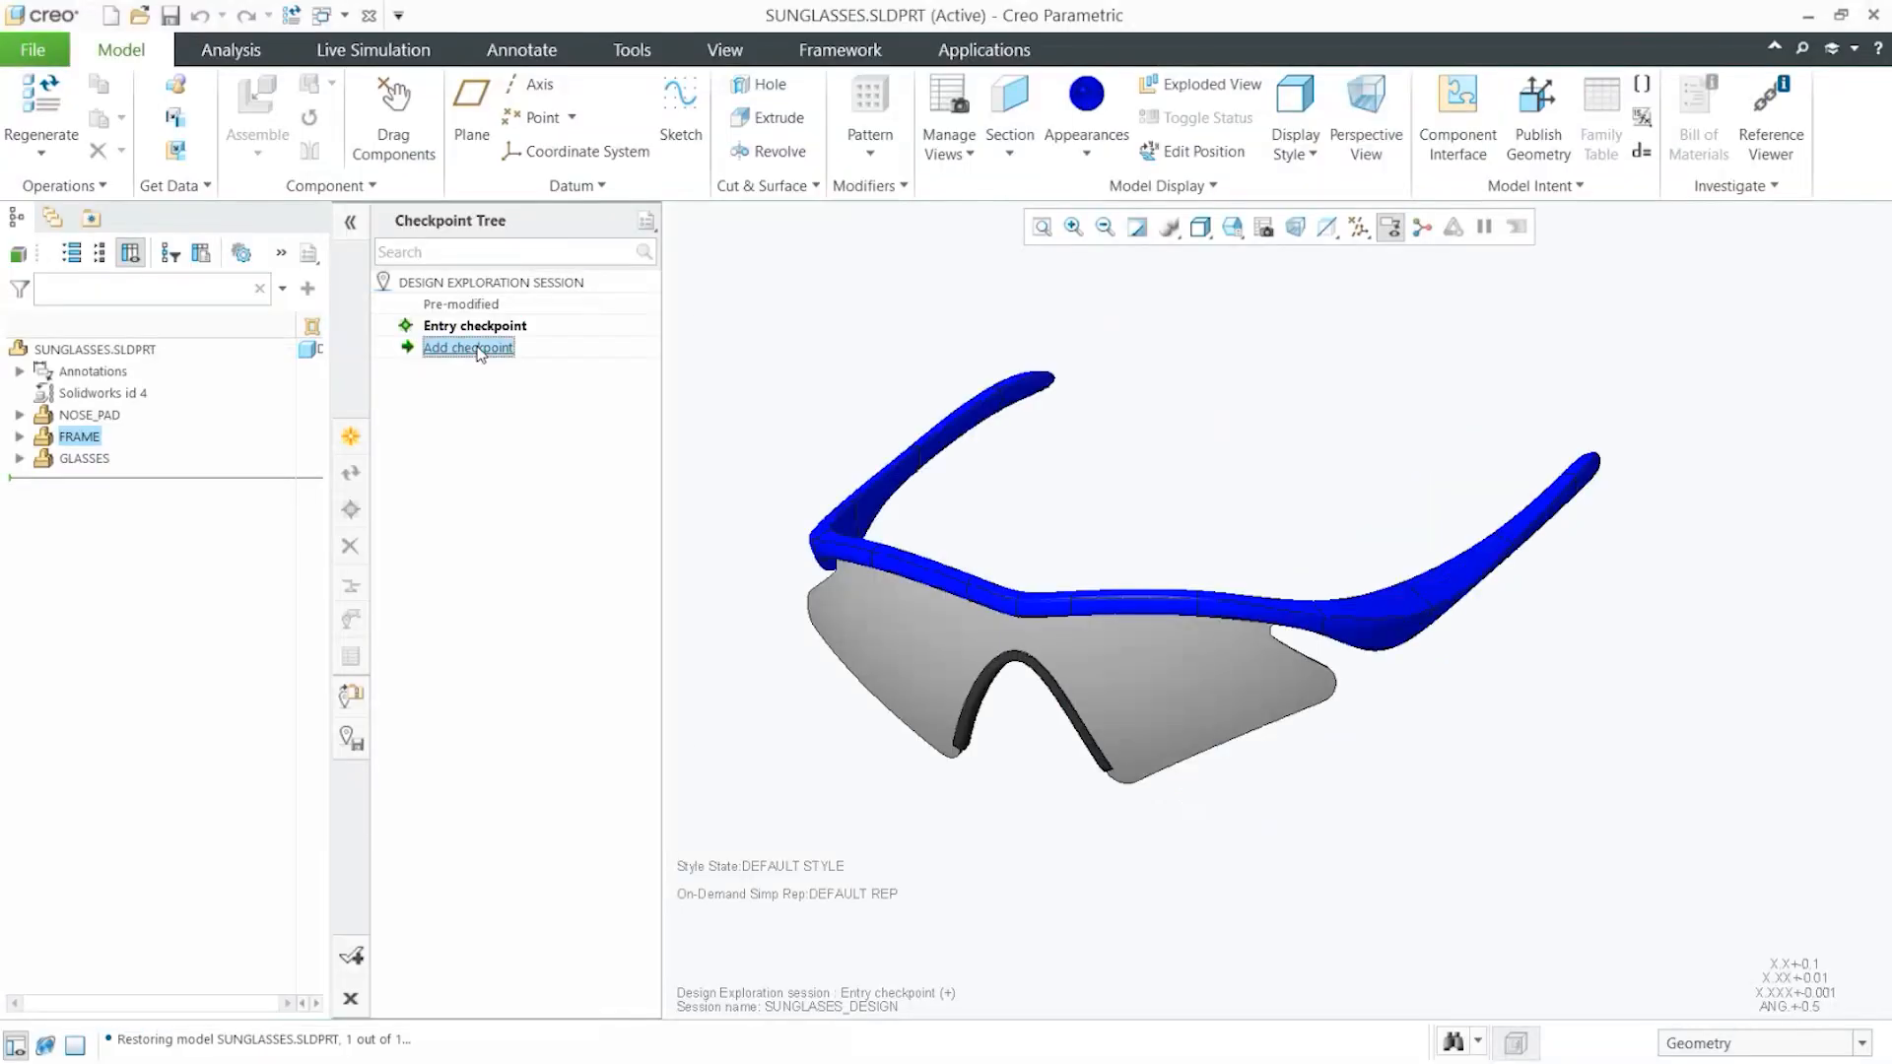
pyautogui.click(894, 394)
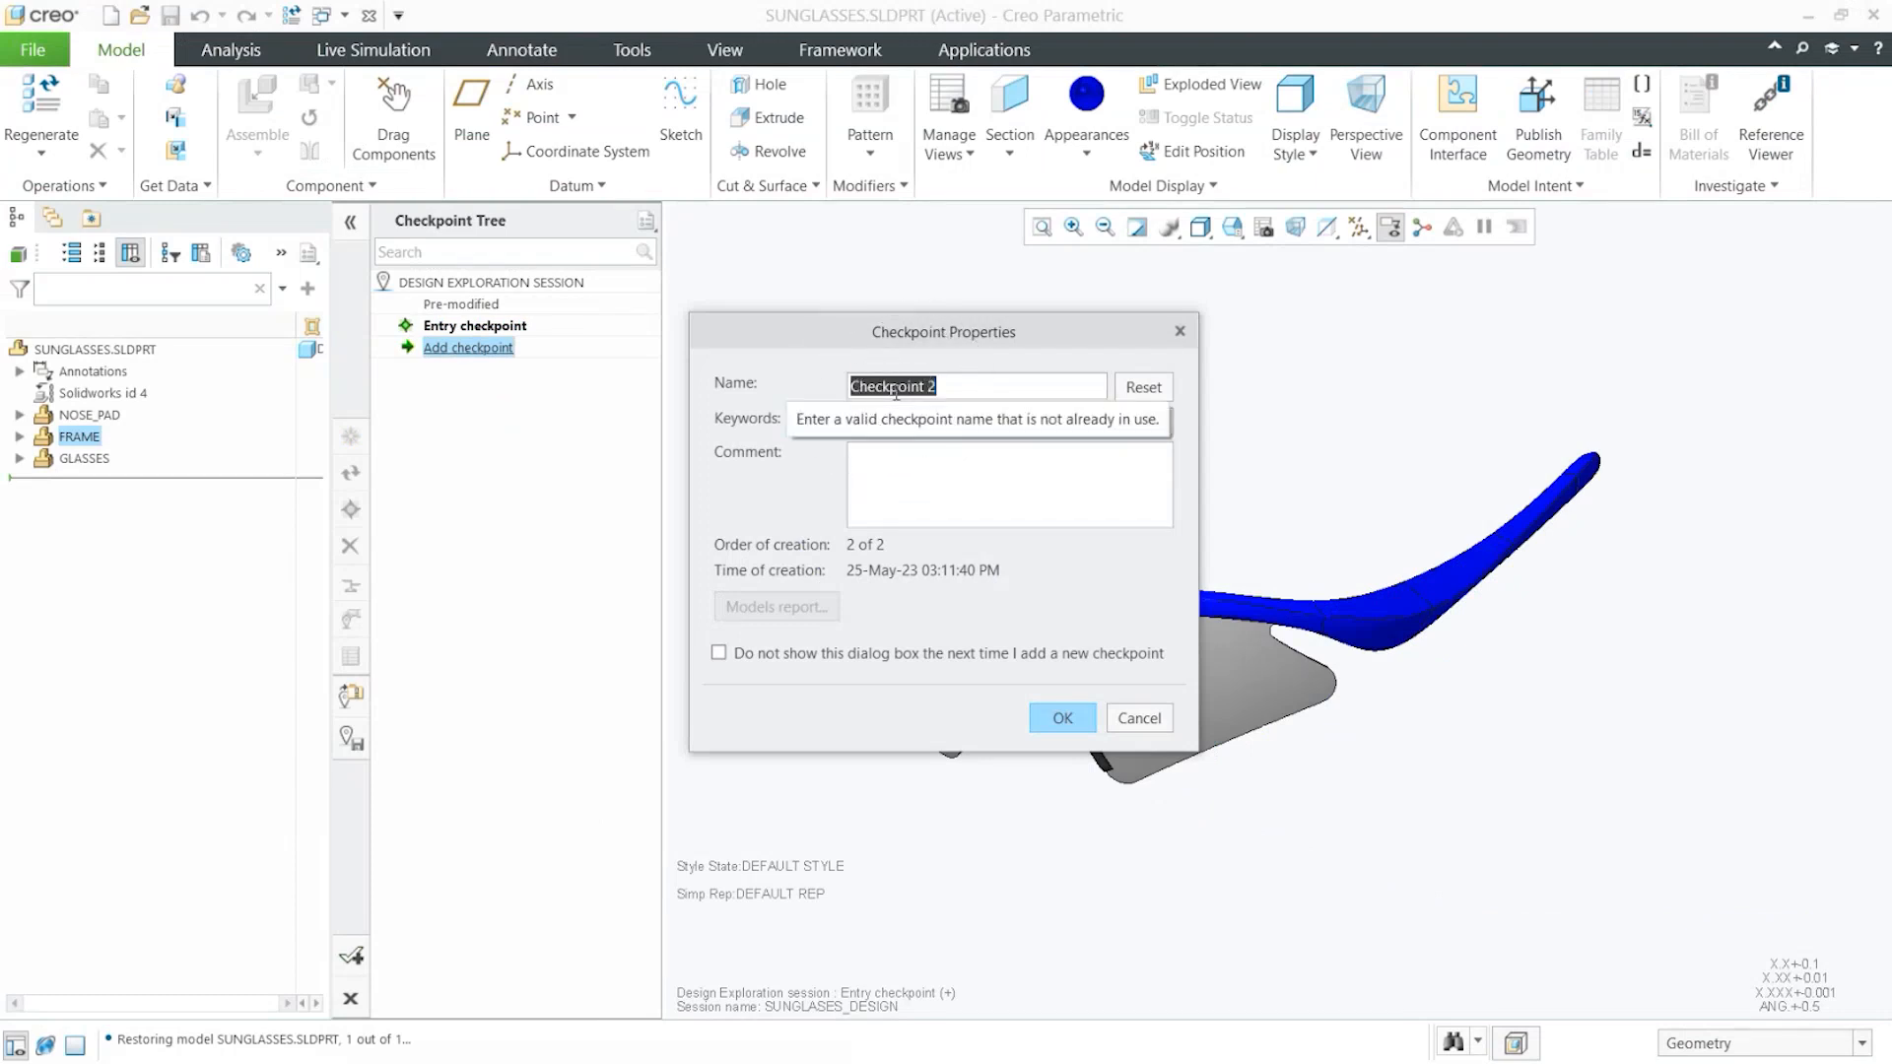
pyautogui.write('Blue_design')
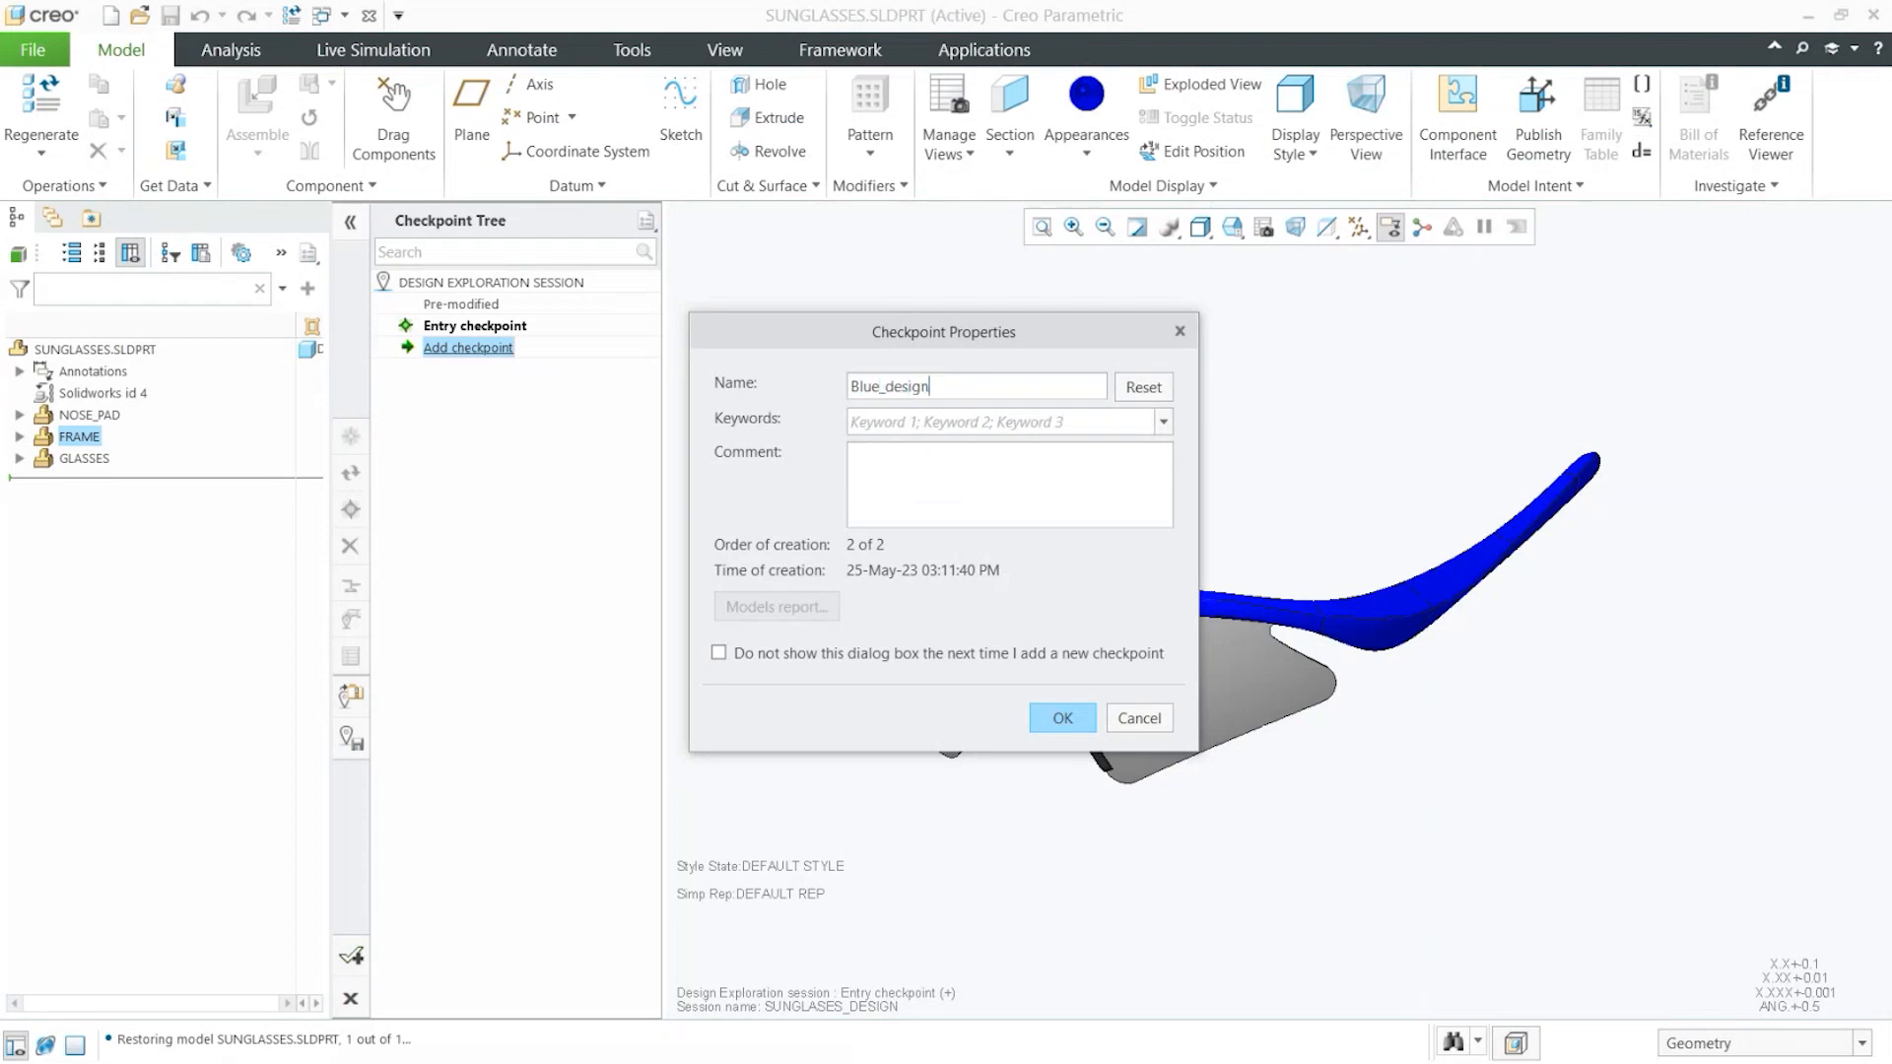
pyautogui.click(1059, 718)
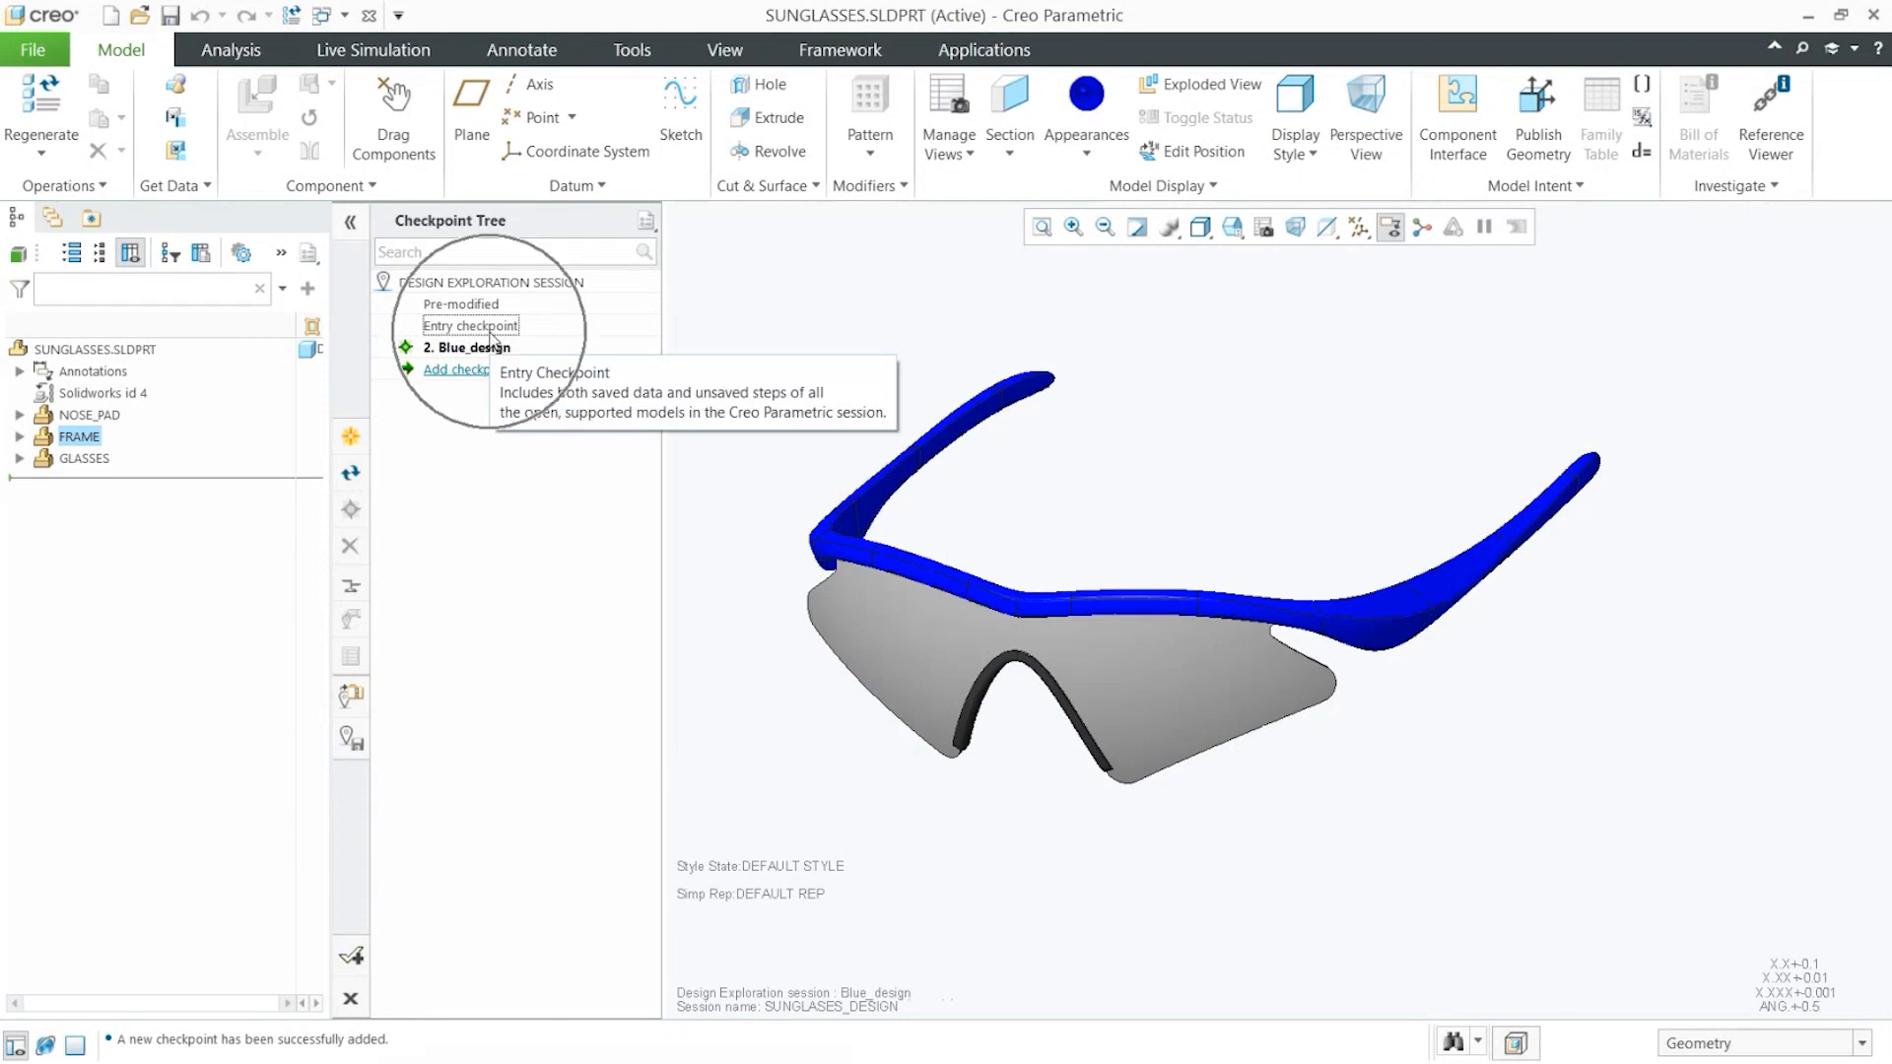
# Compare the design iterations by restoring the Entry checkpoint and returning to the Blue_design checkpoint
pyautogui.doubleClick(491, 328)
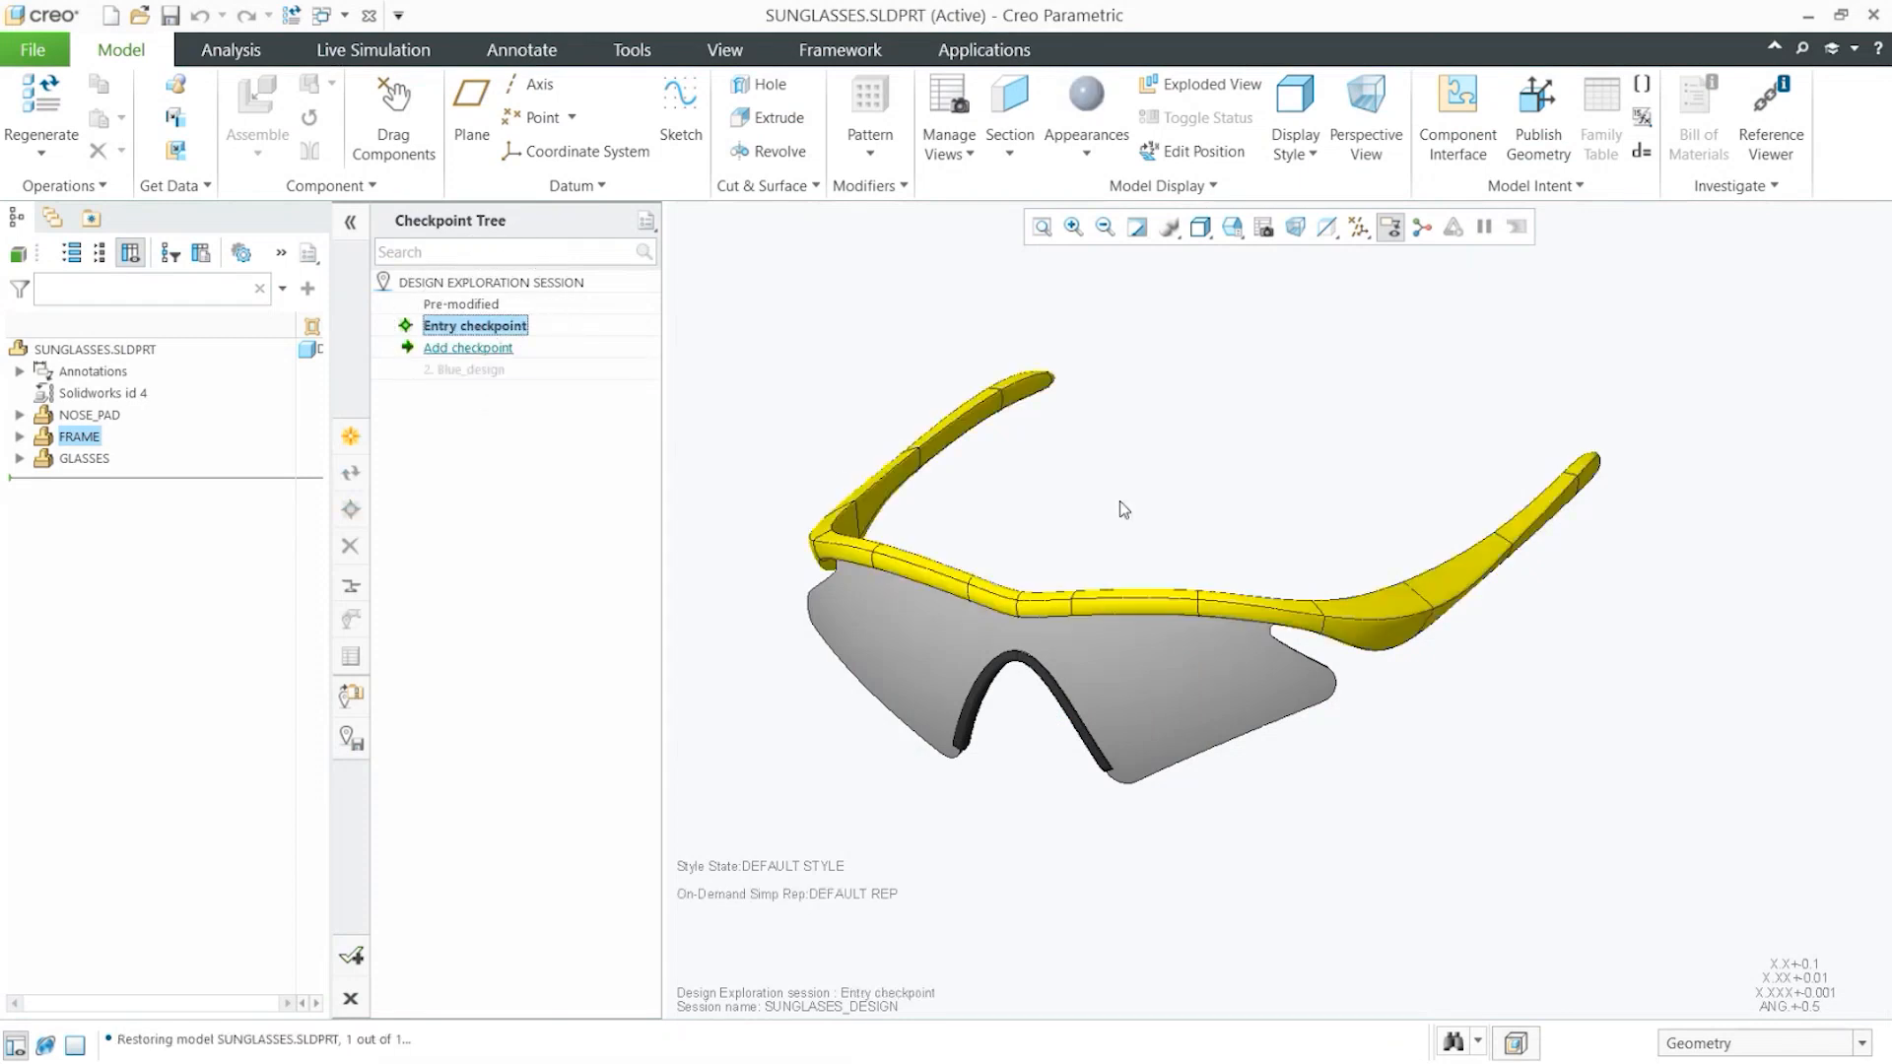
pyautogui.doubleClick(463, 305)
pyautogui.doubleClick(458, 349)
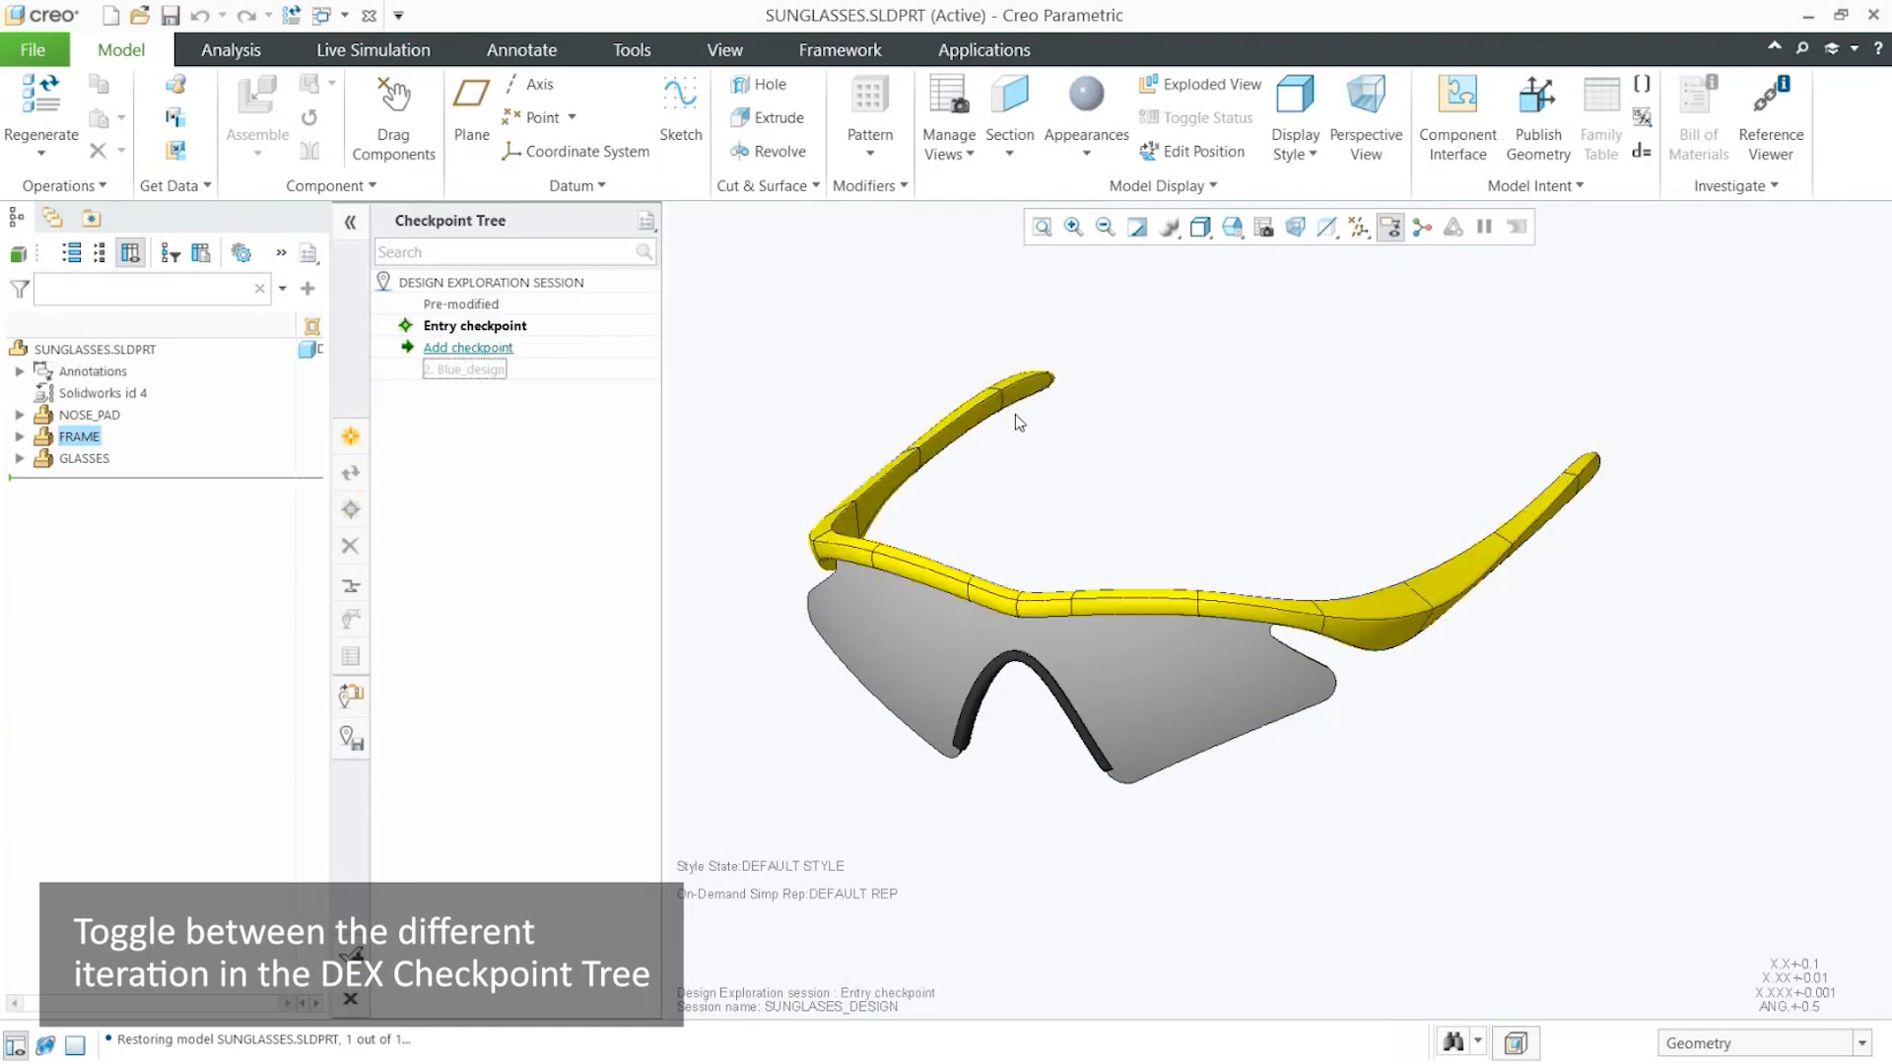
pyautogui.click(490, 379)
pyautogui.doubleClick(489, 379)
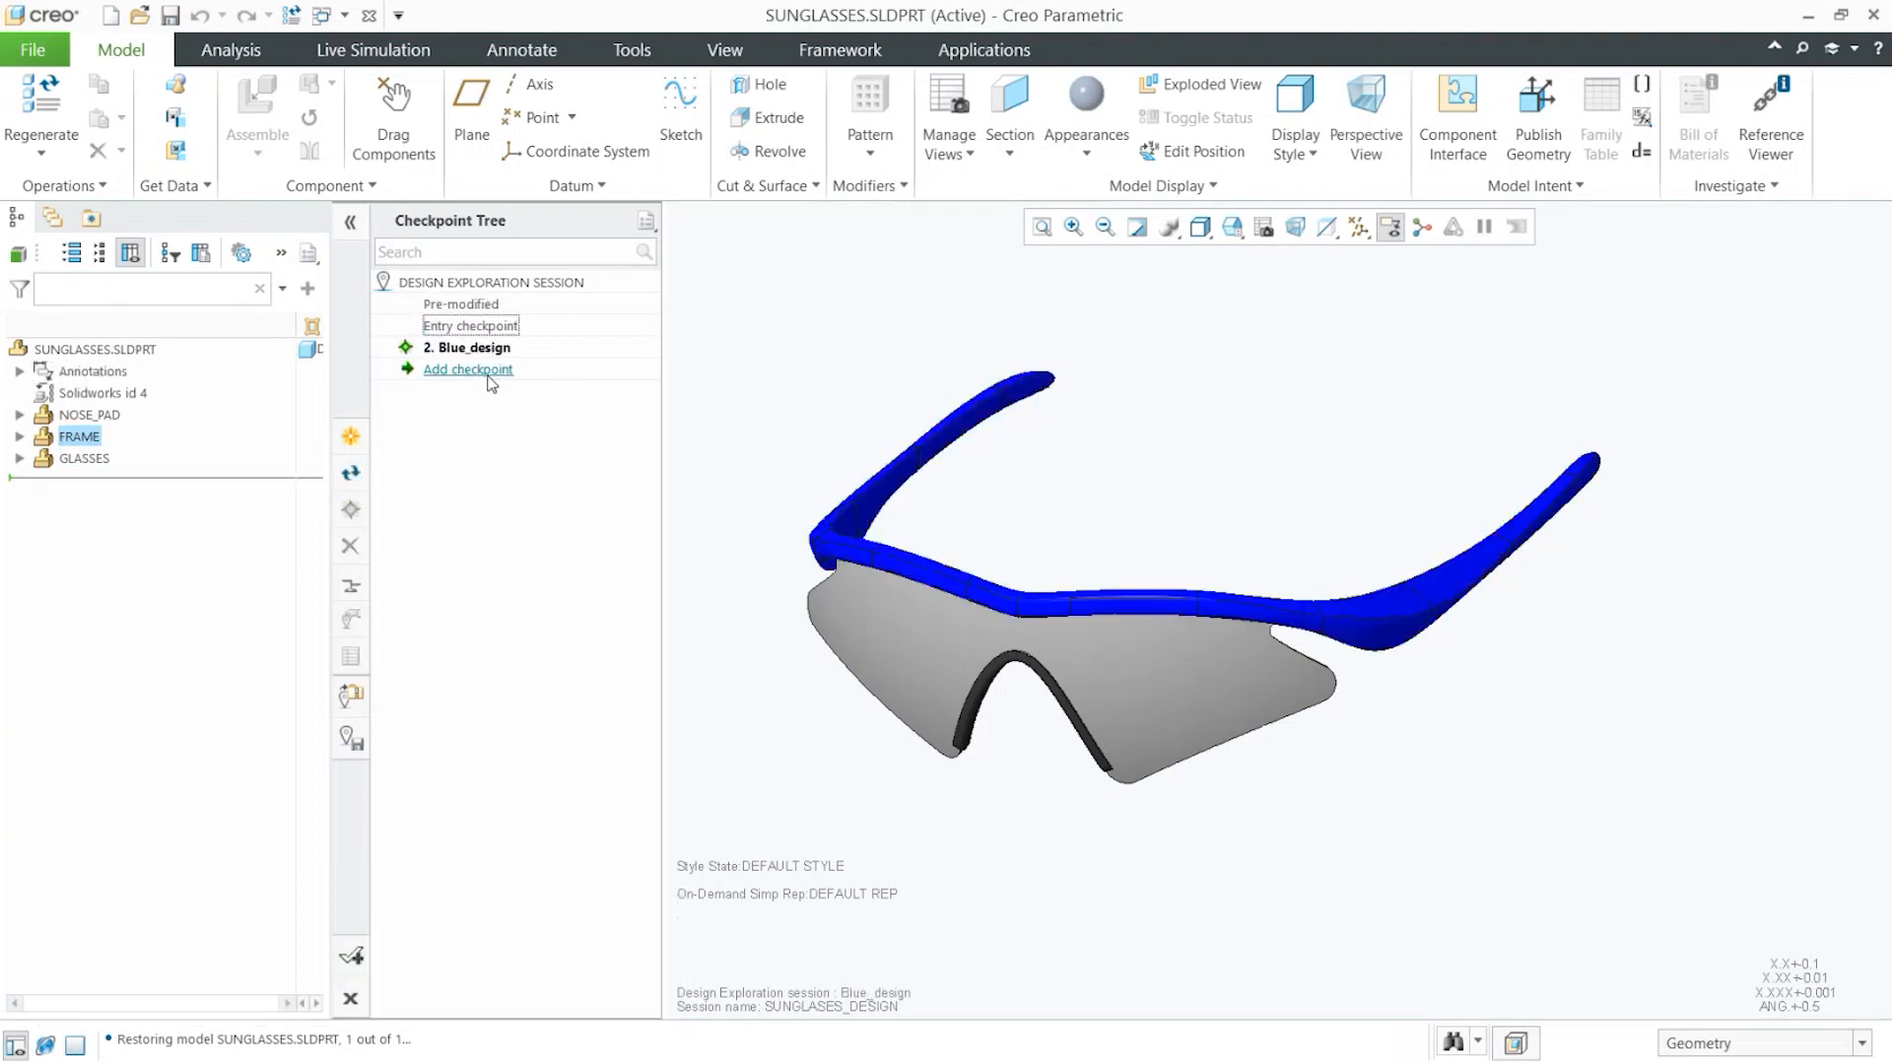
# Activate the FRAME part for editing within the sunglasses assembly
pyautogui.click(502, 412)
pyautogui.click(1403, 616)
pyautogui.click(1415, 462)
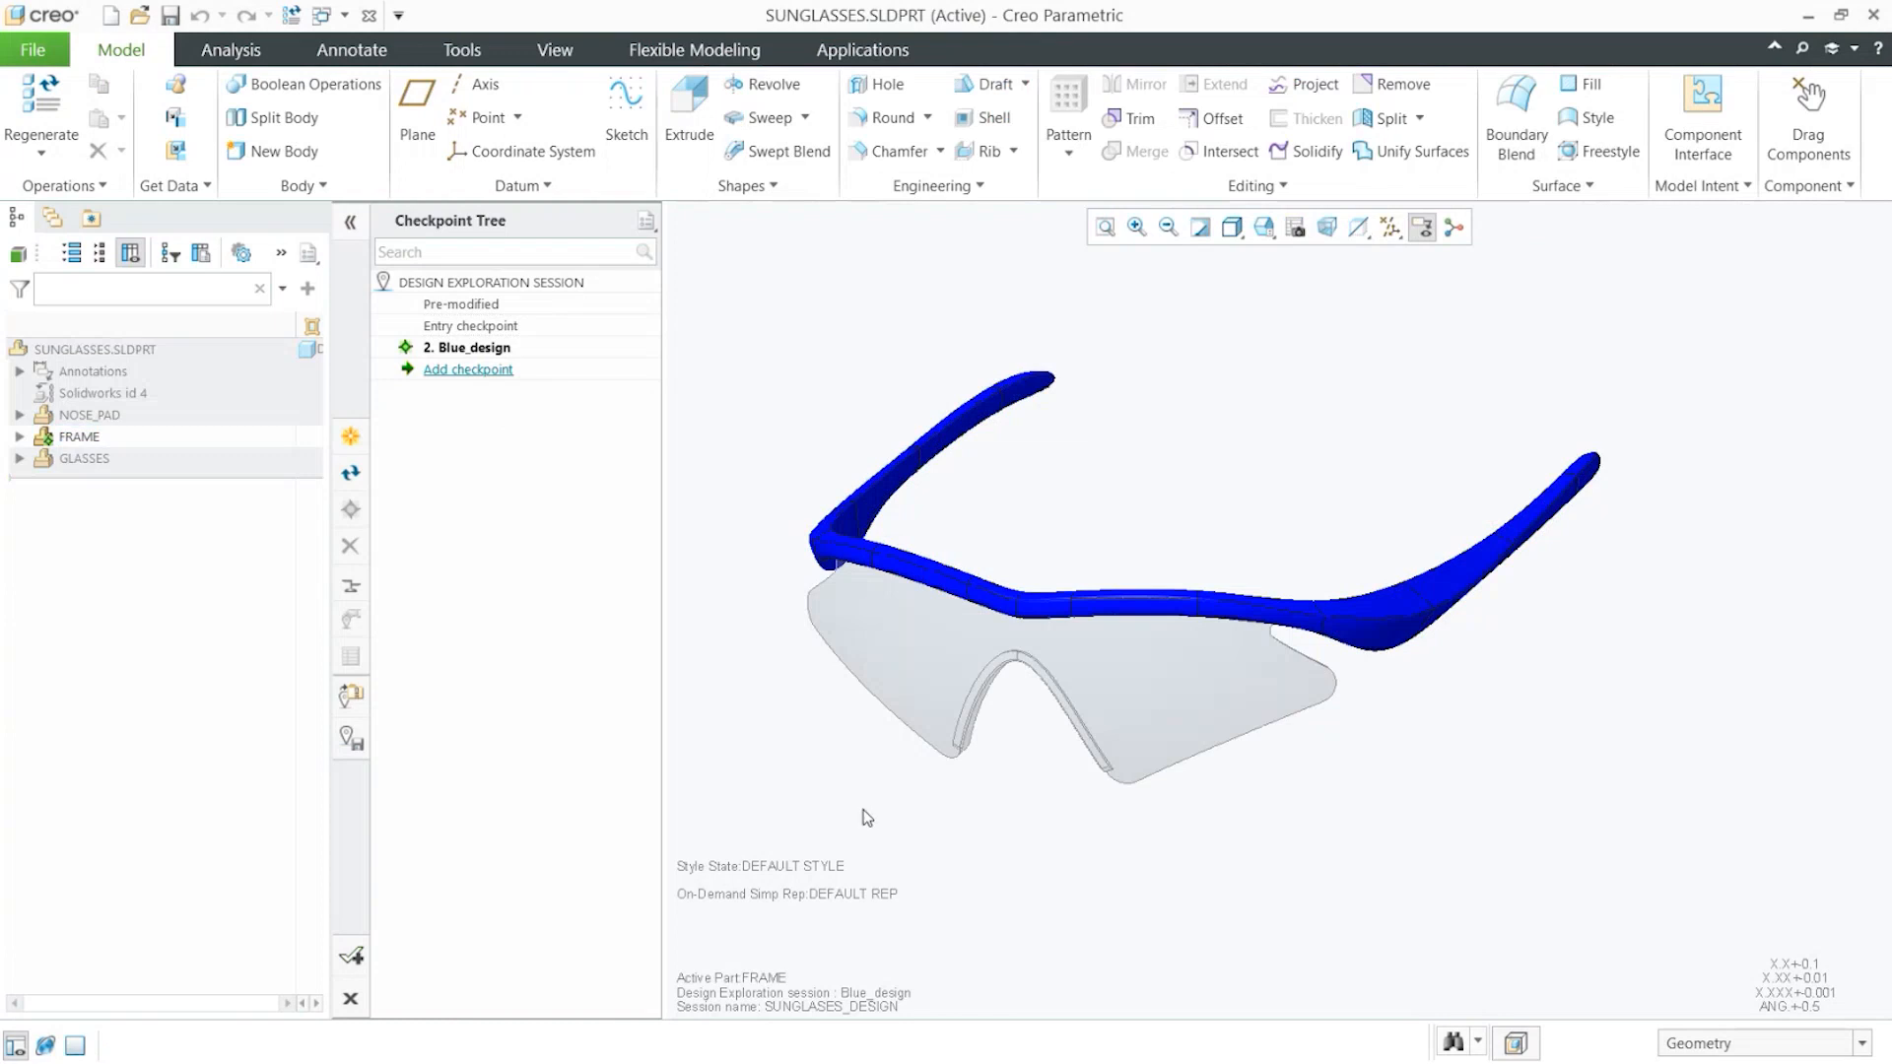
# Create a coordinate system in the FRAME part at the edge vertex in the middle of the bridge
pyautogui.scroll(3, 936, 611)
pyautogui.scroll(3, 1158, 618)
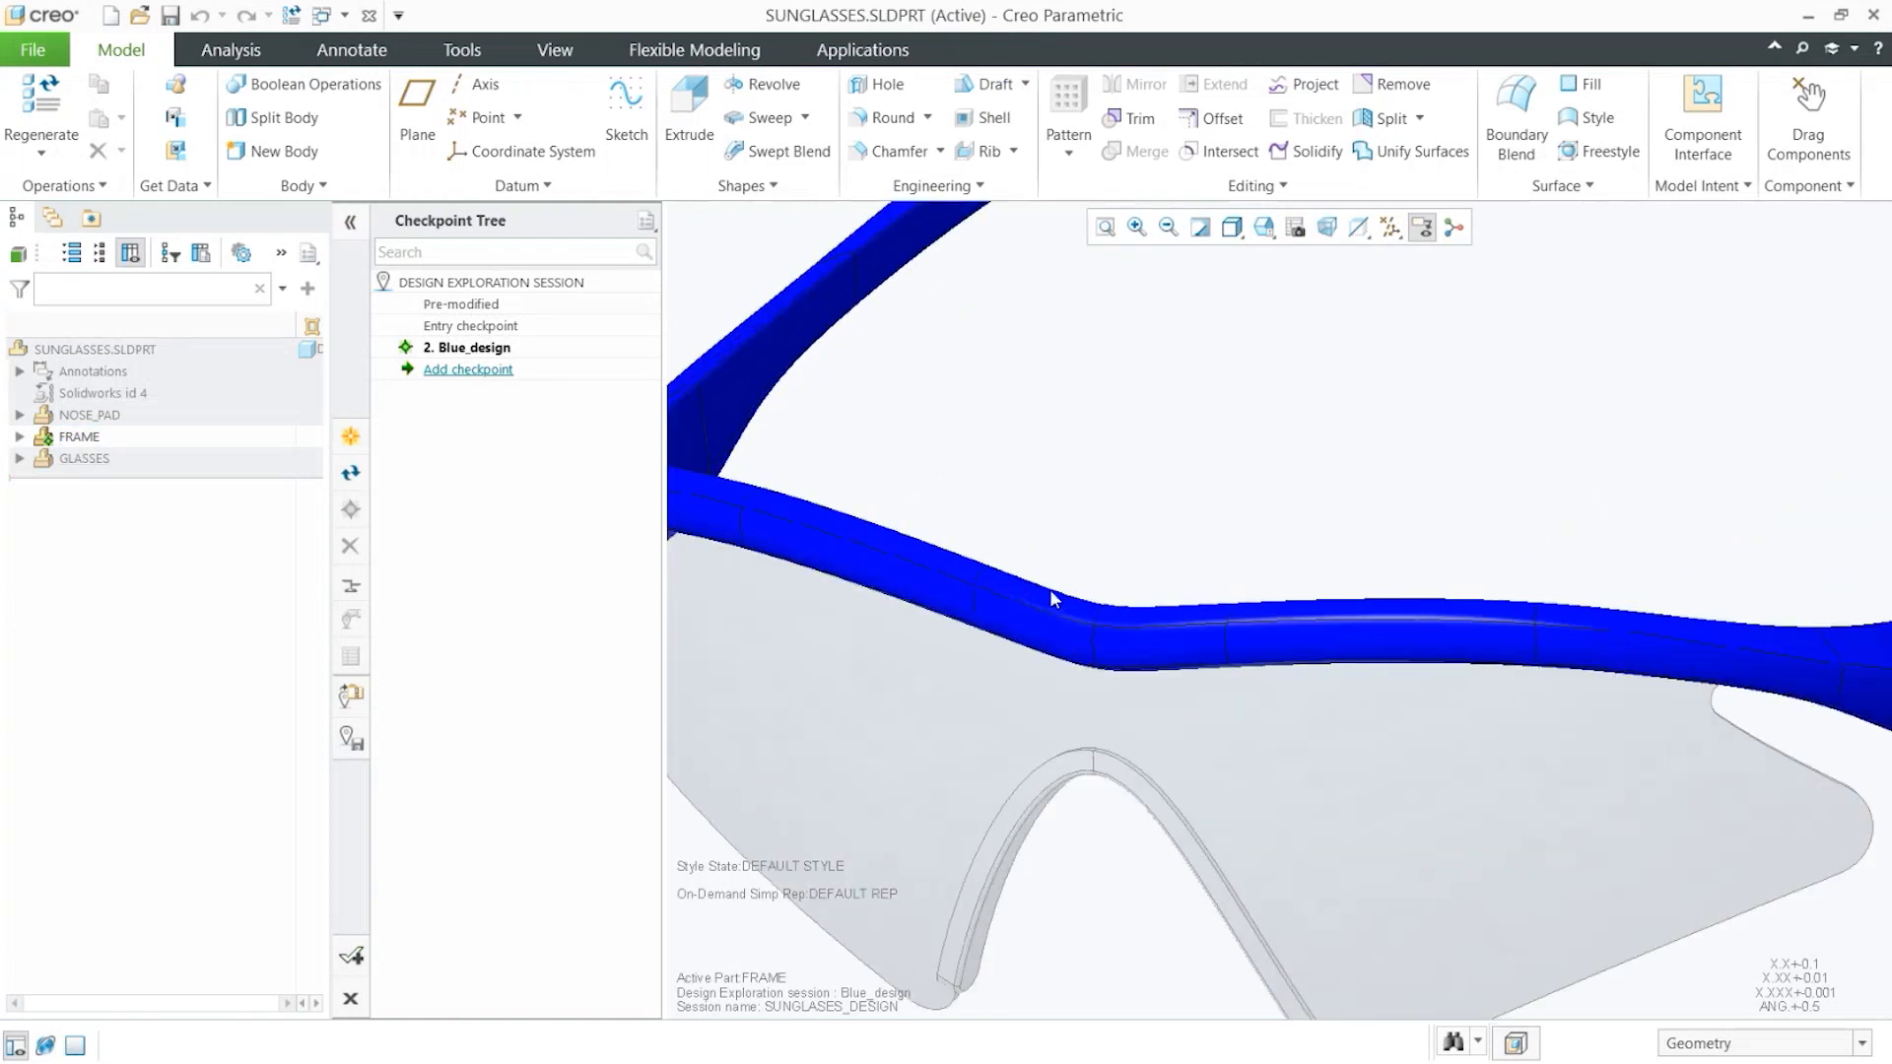
pyautogui.click(19, 438)
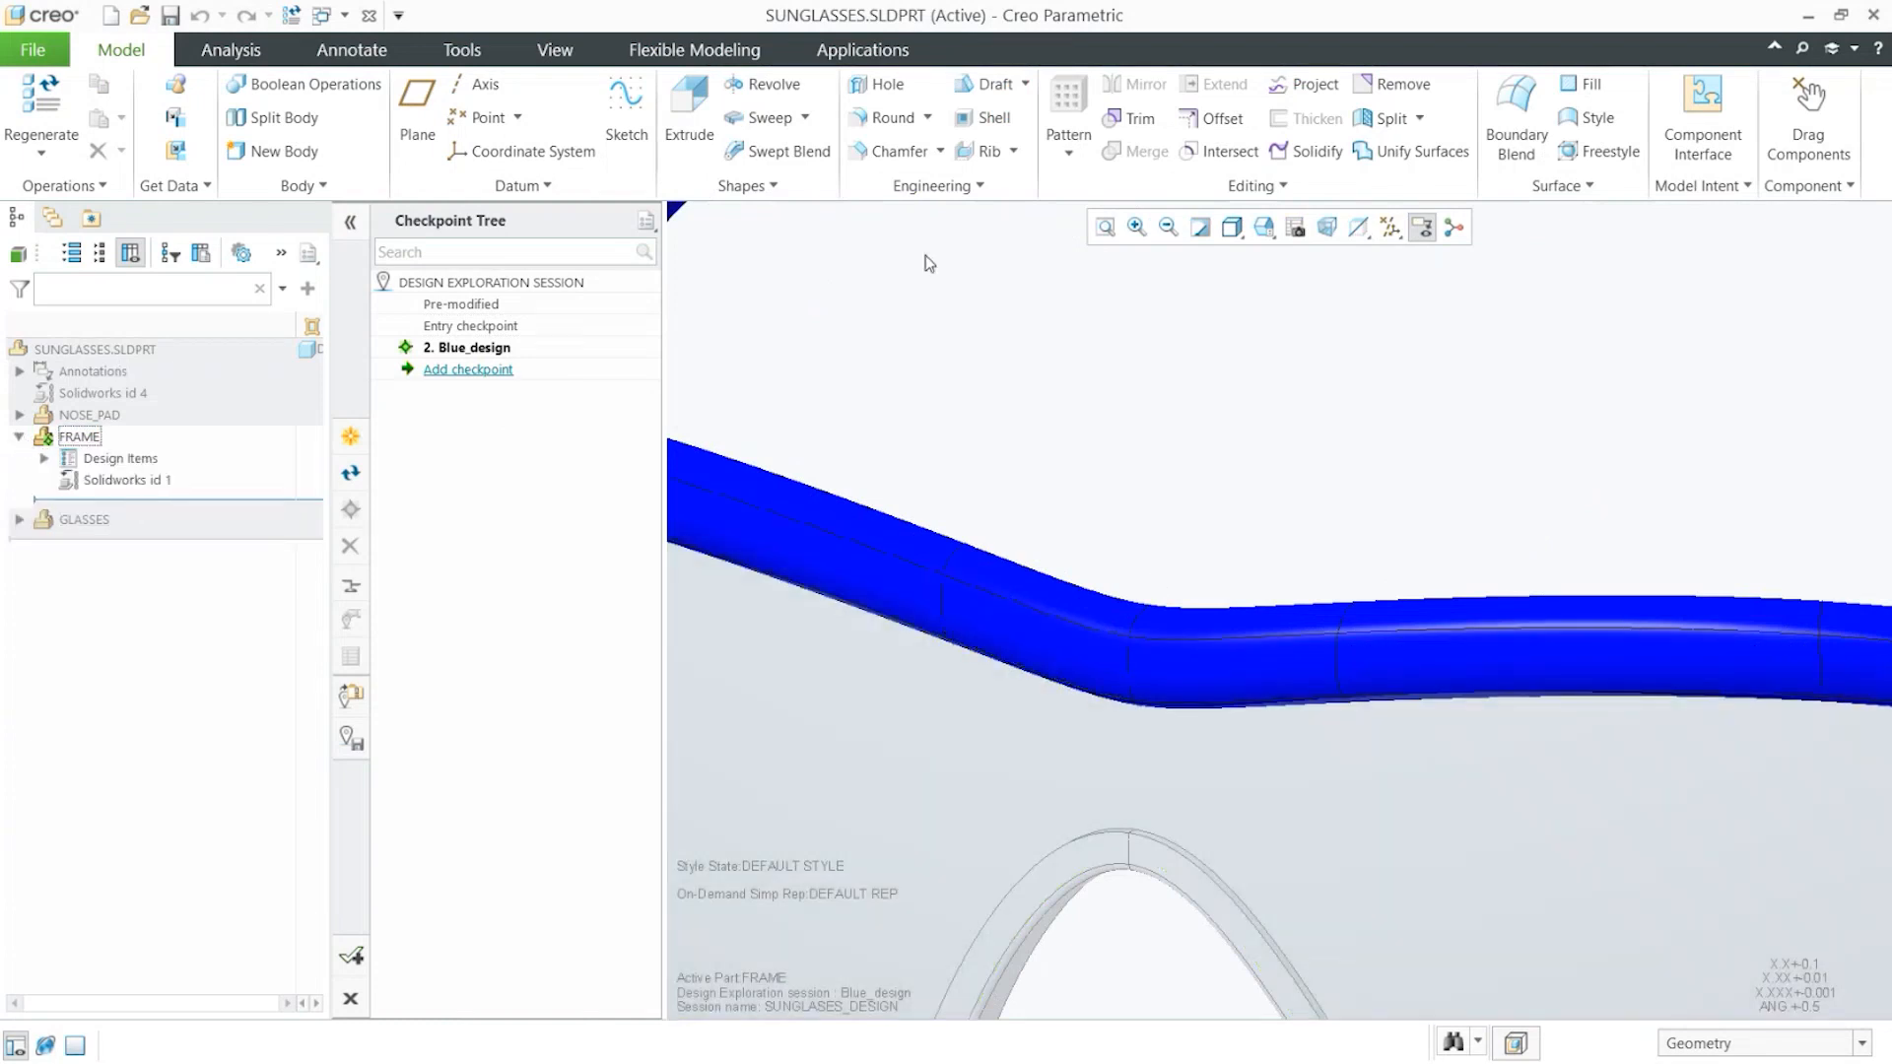
pyautogui.click(506, 154)
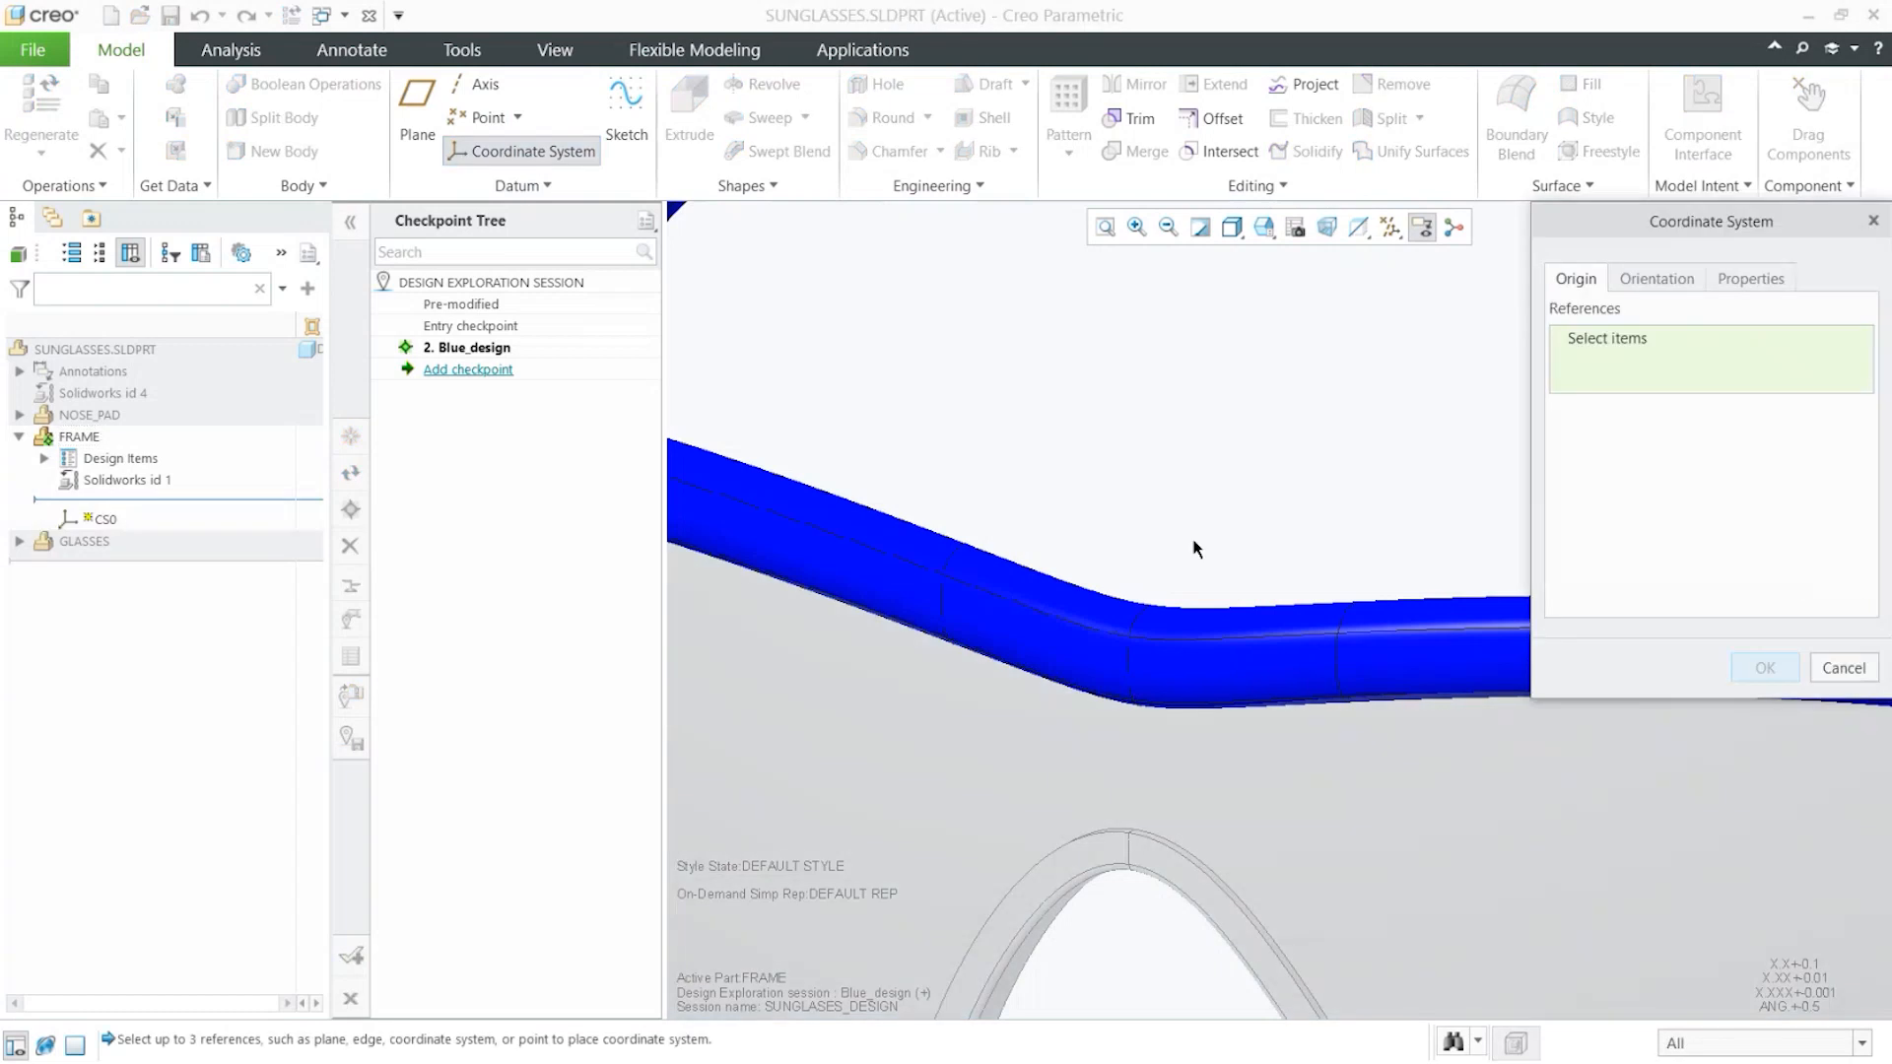
pyautogui.click(1128, 640)
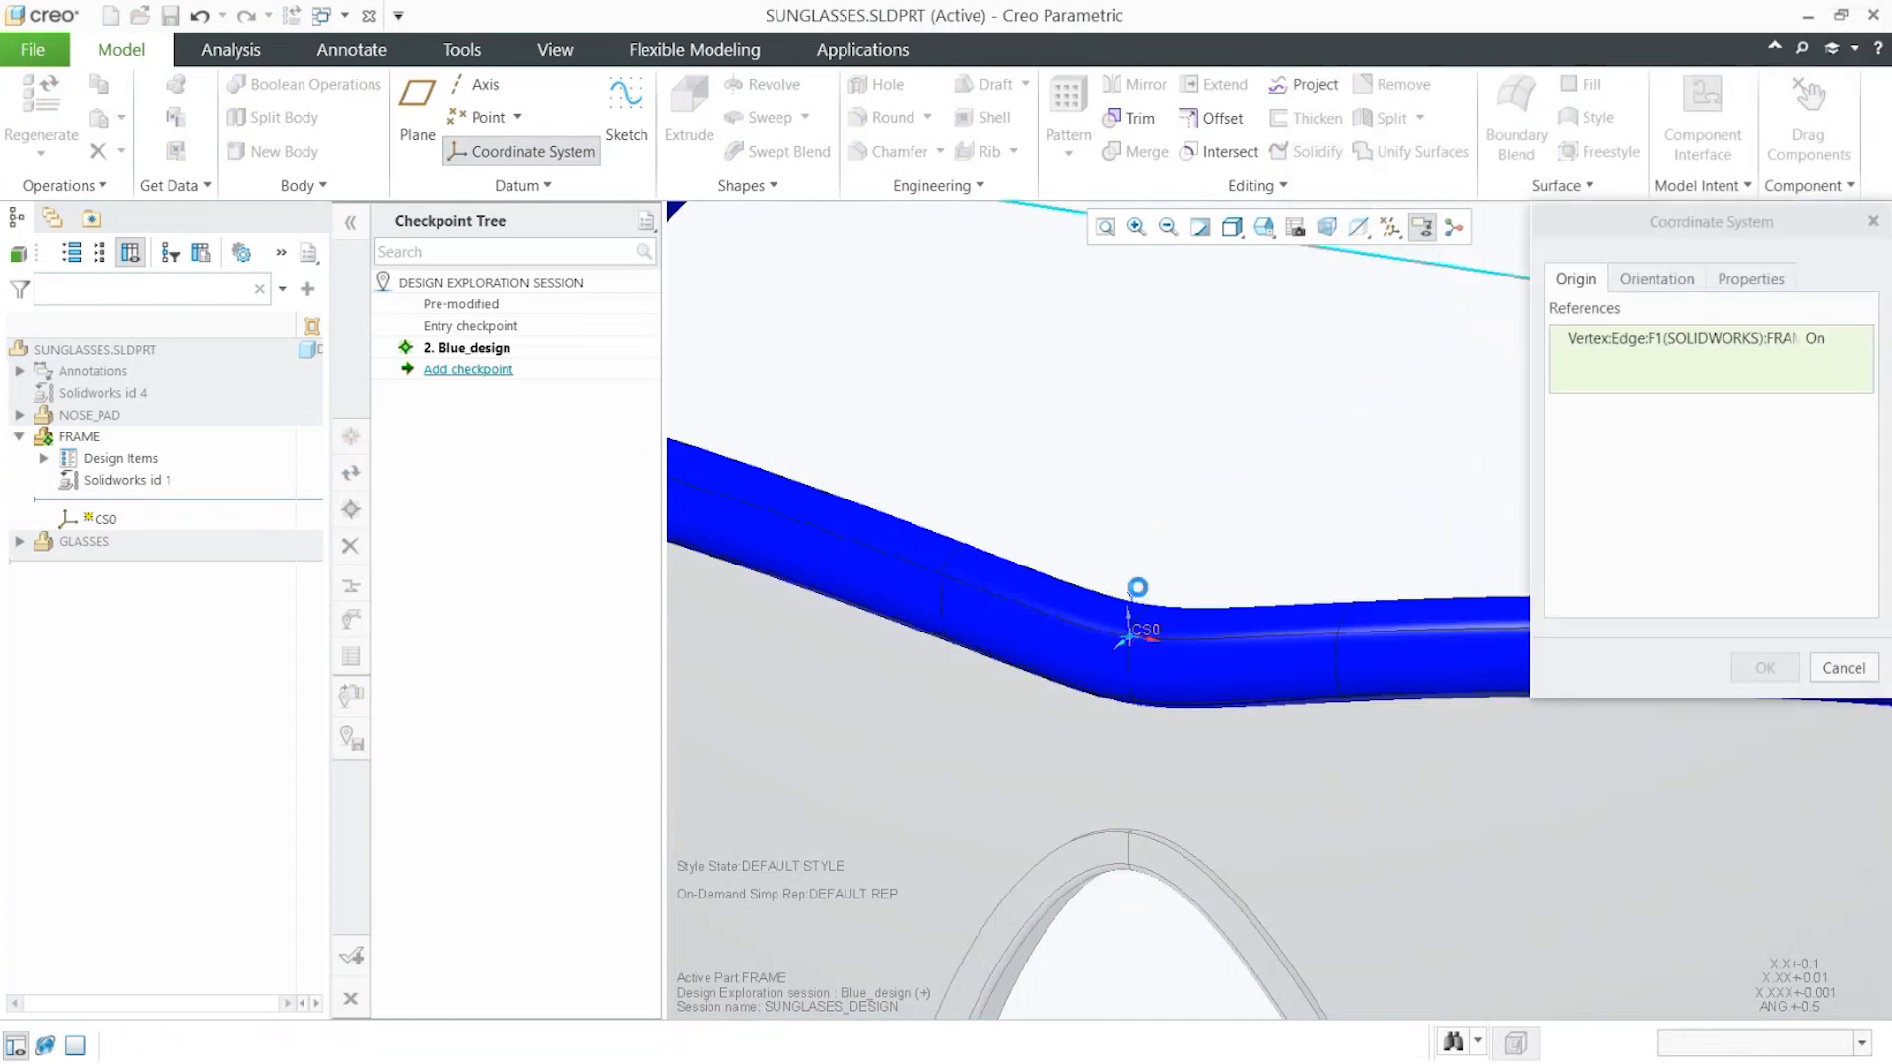
# Start a Warp feature on the FRAME body, using the new coordinate system as the direction reference
pyautogui.scroll(4, 1149, 498)
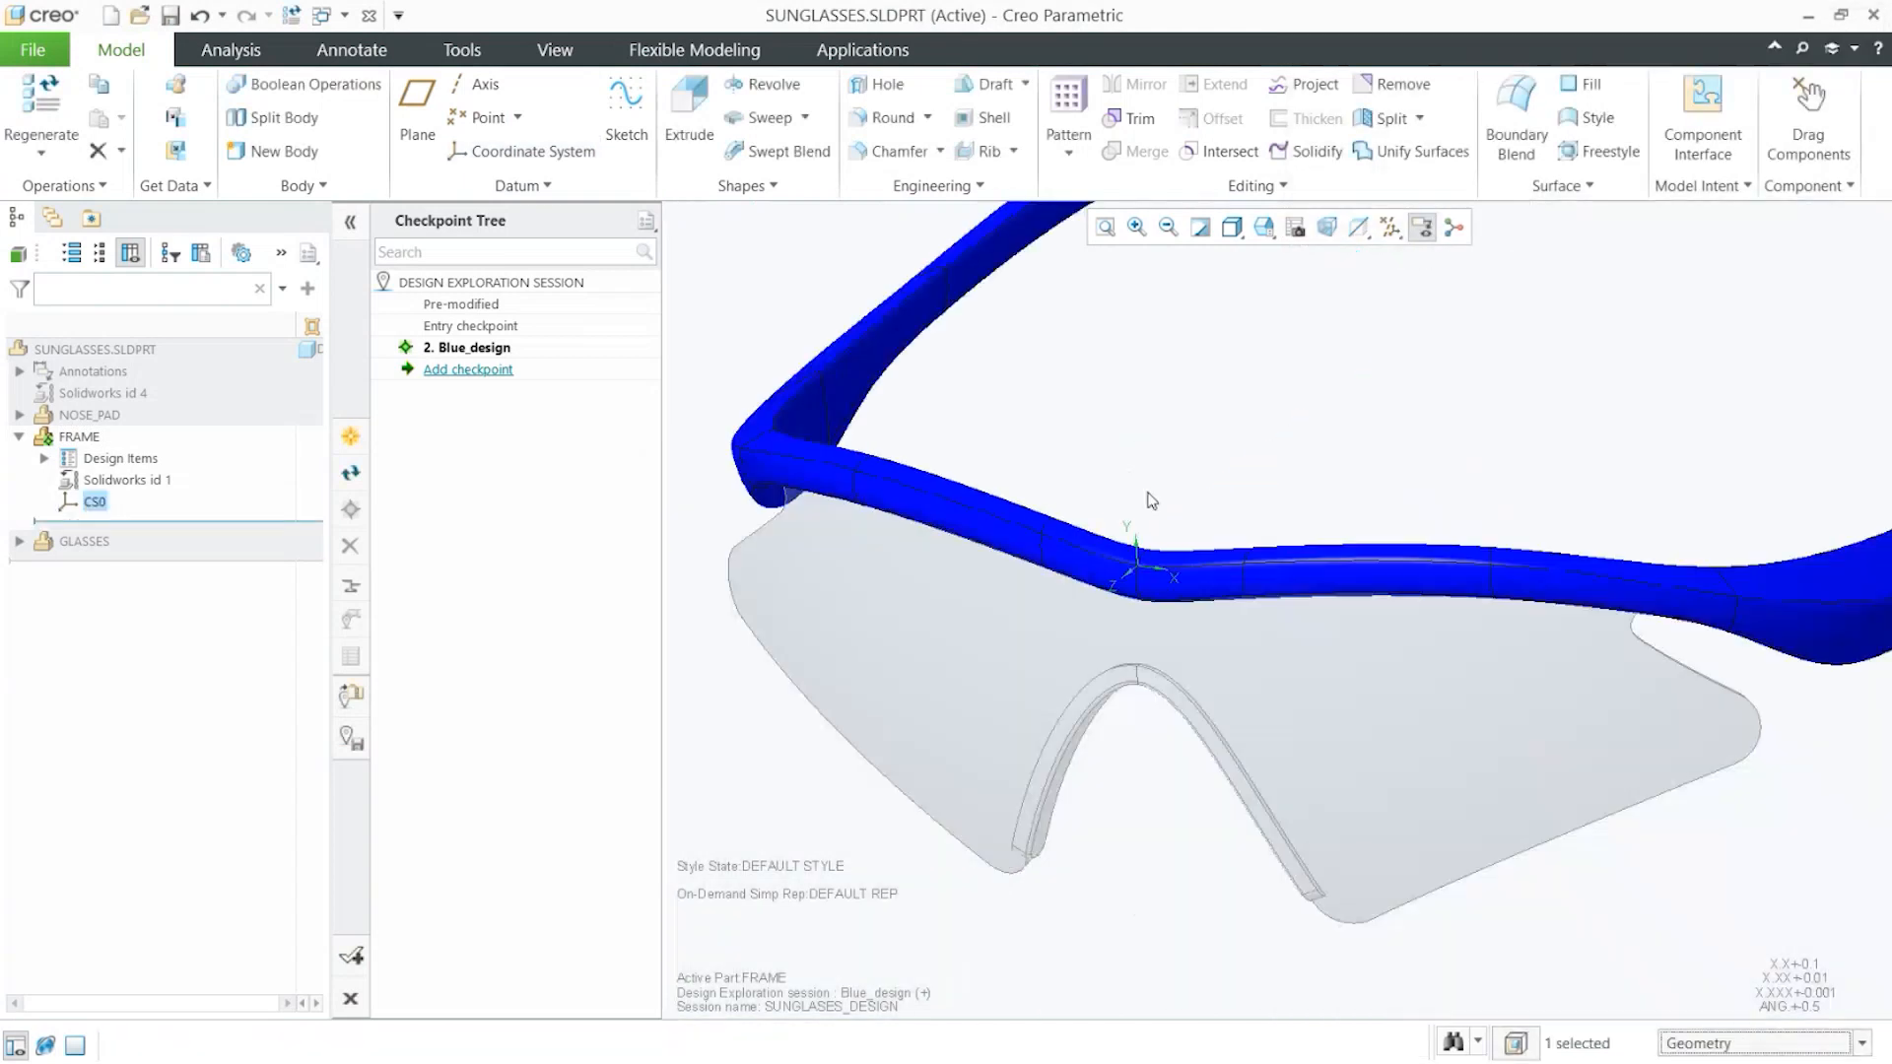
pyautogui.scroll(1, 914, 663)
pyautogui.scroll(1, 903, 720)
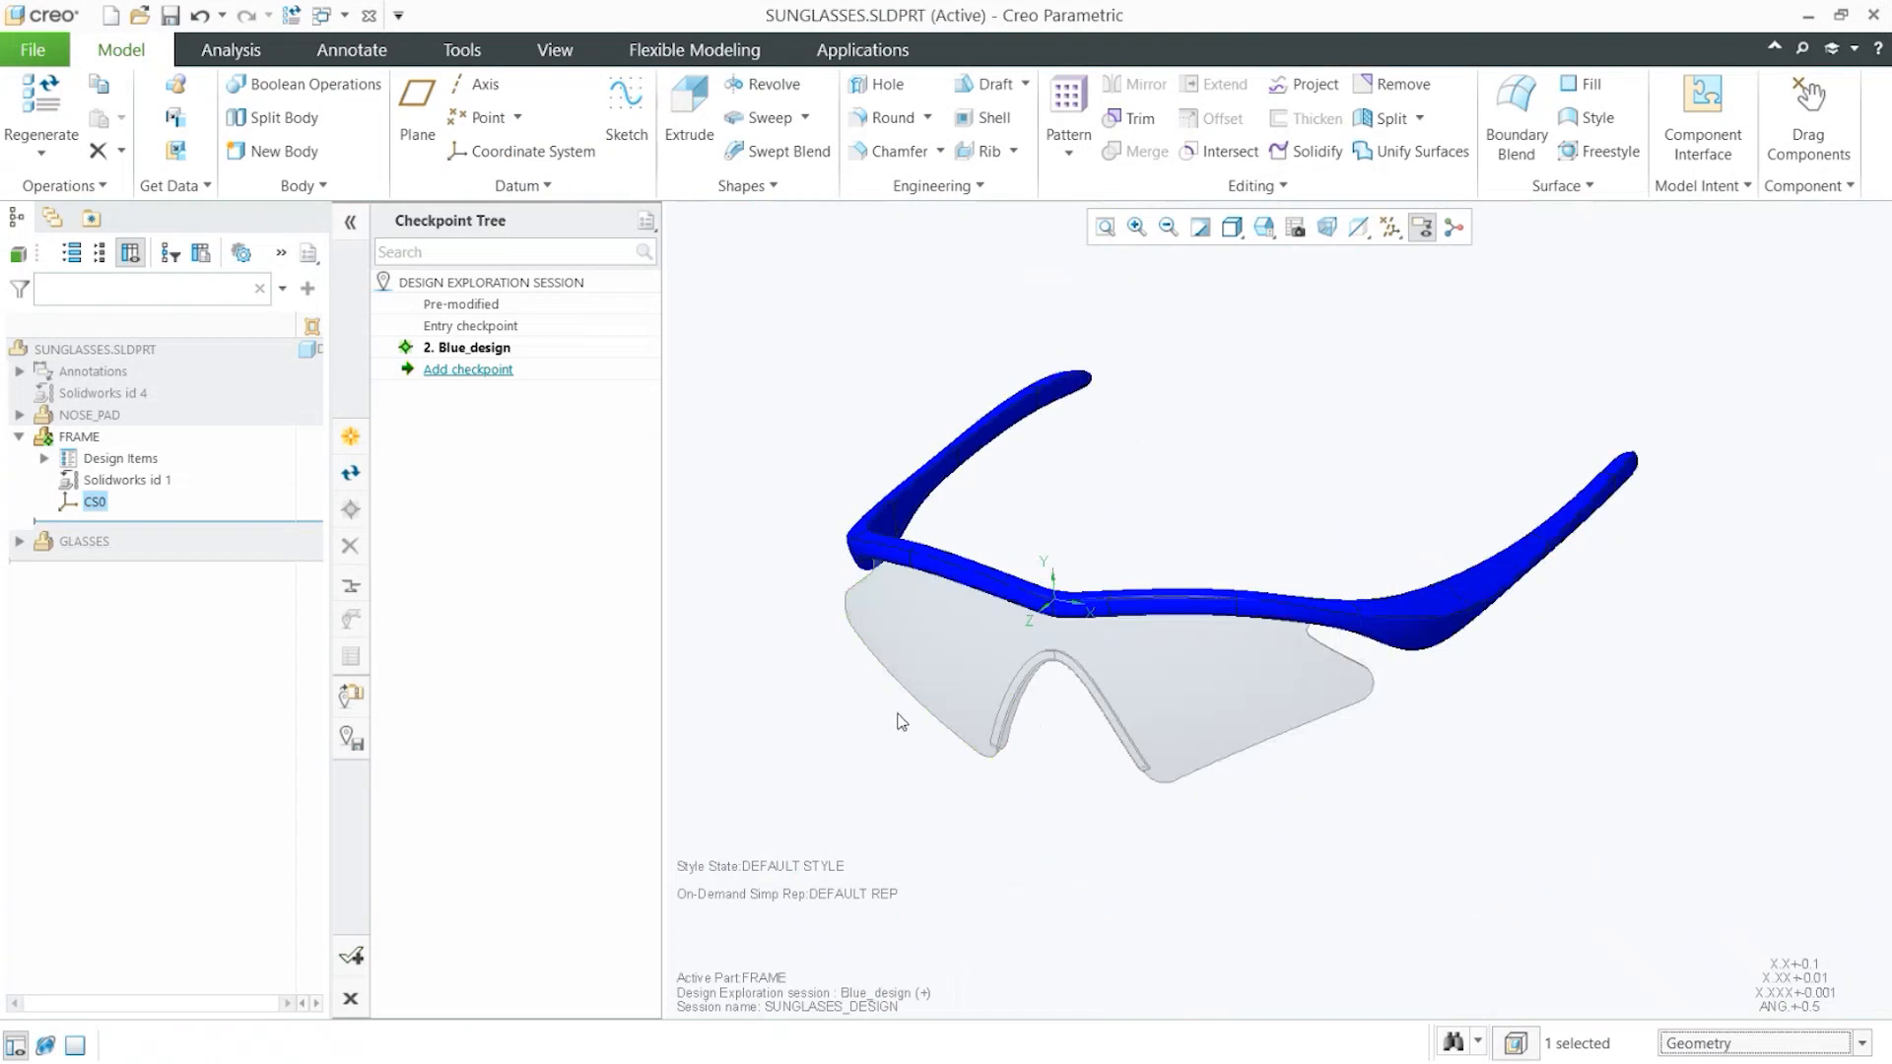
pyautogui.click(1252, 186)
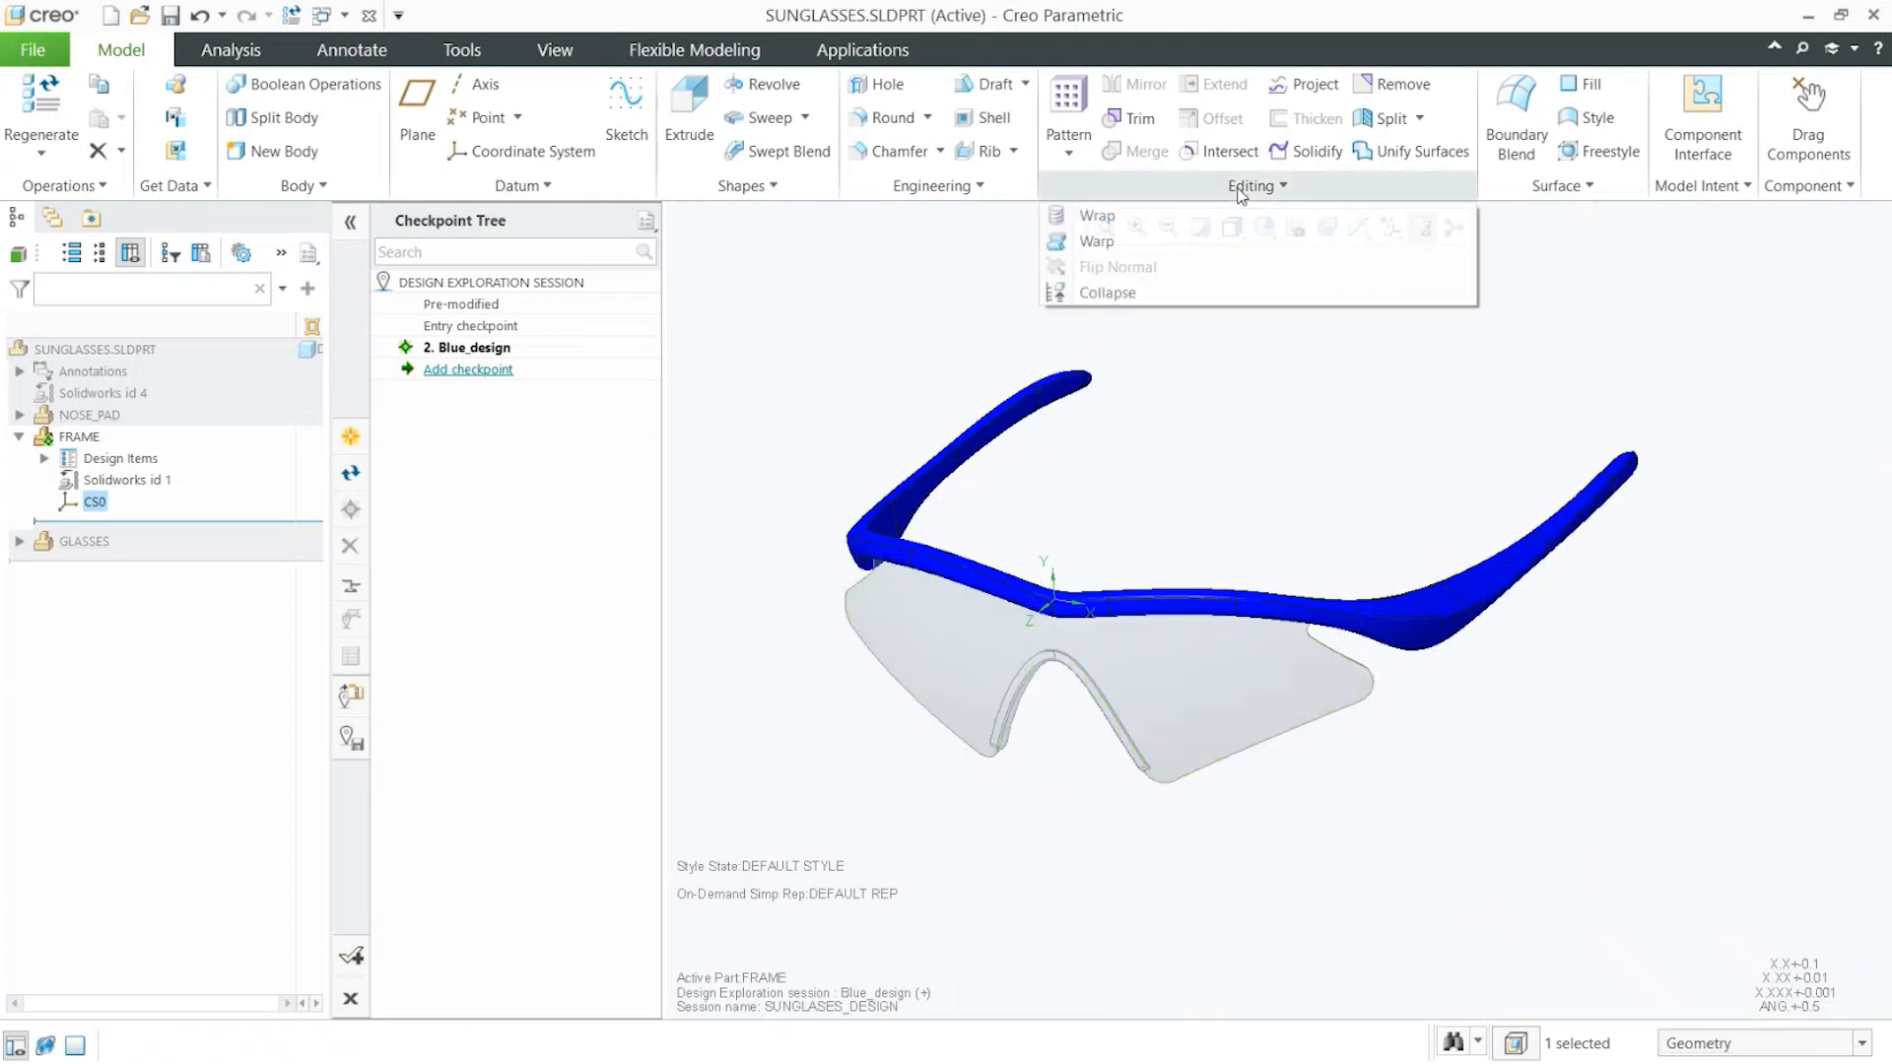
pyautogui.click(1096, 243)
pyautogui.click(1195, 611)
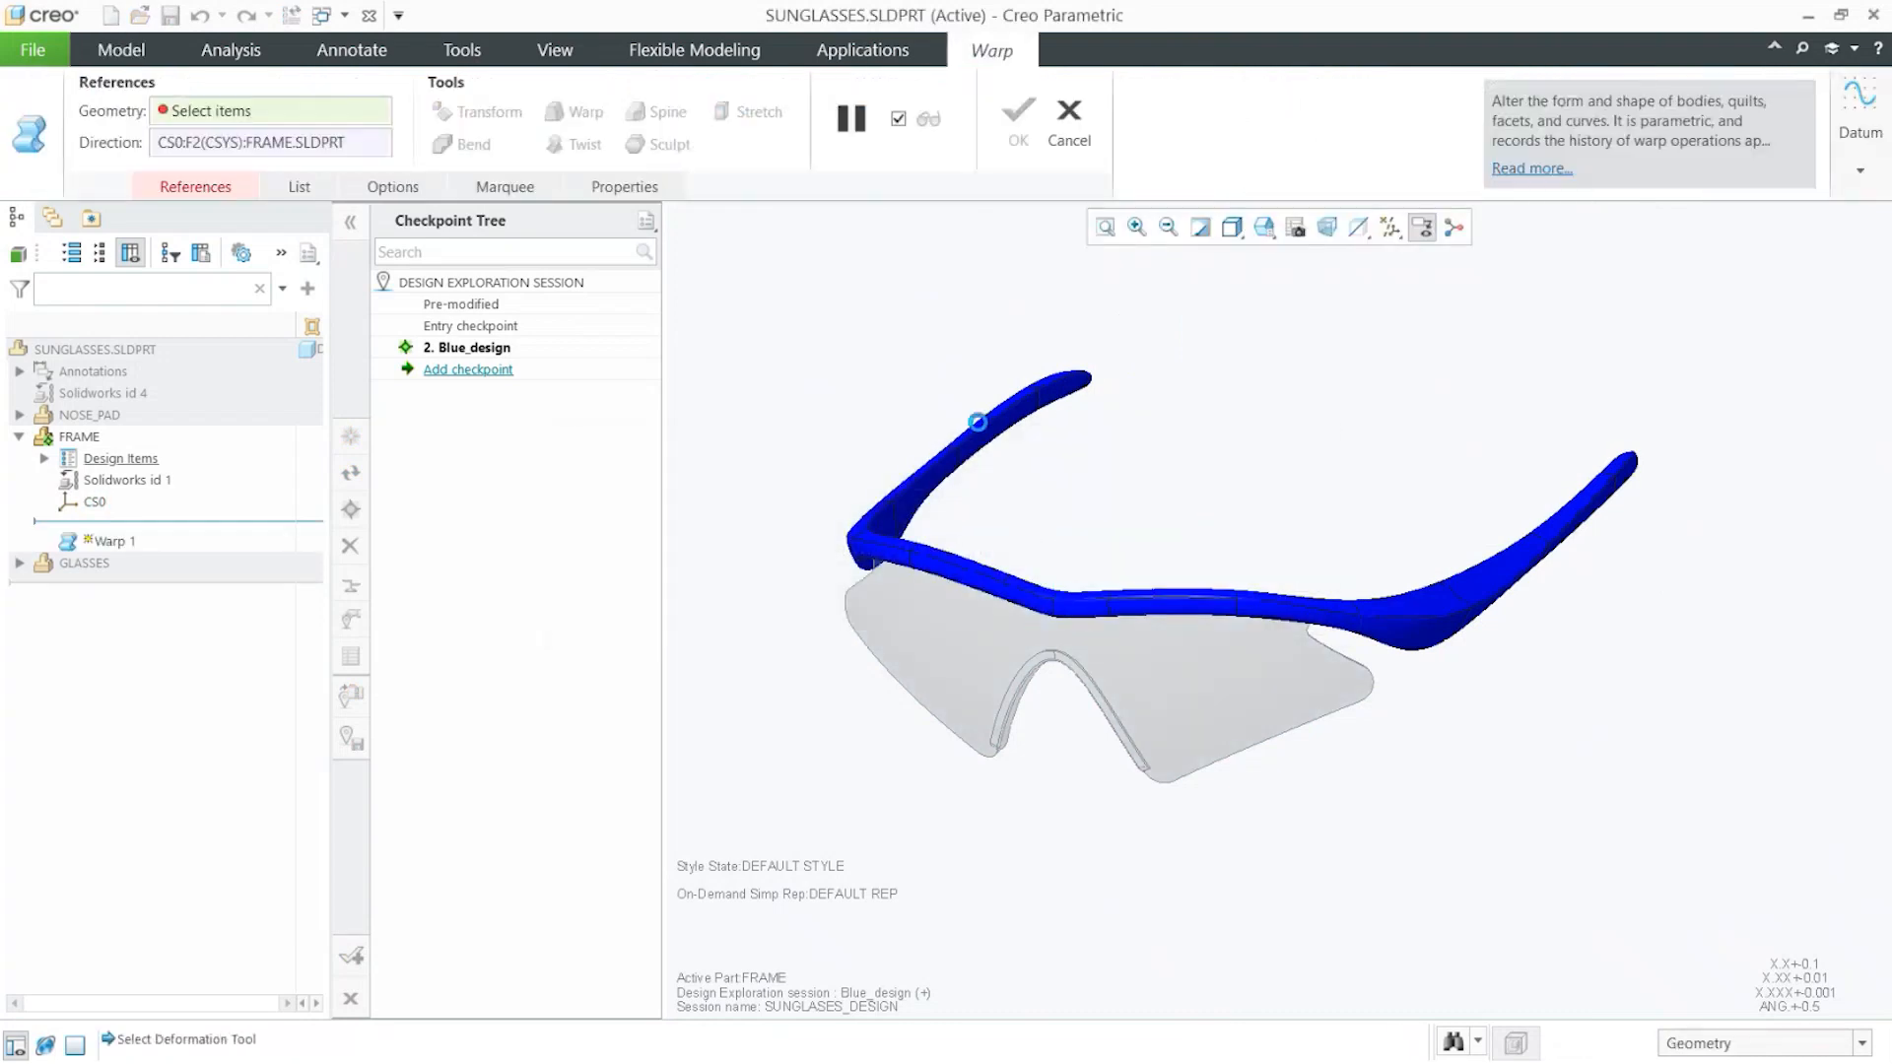
pyautogui.click(962, 458)
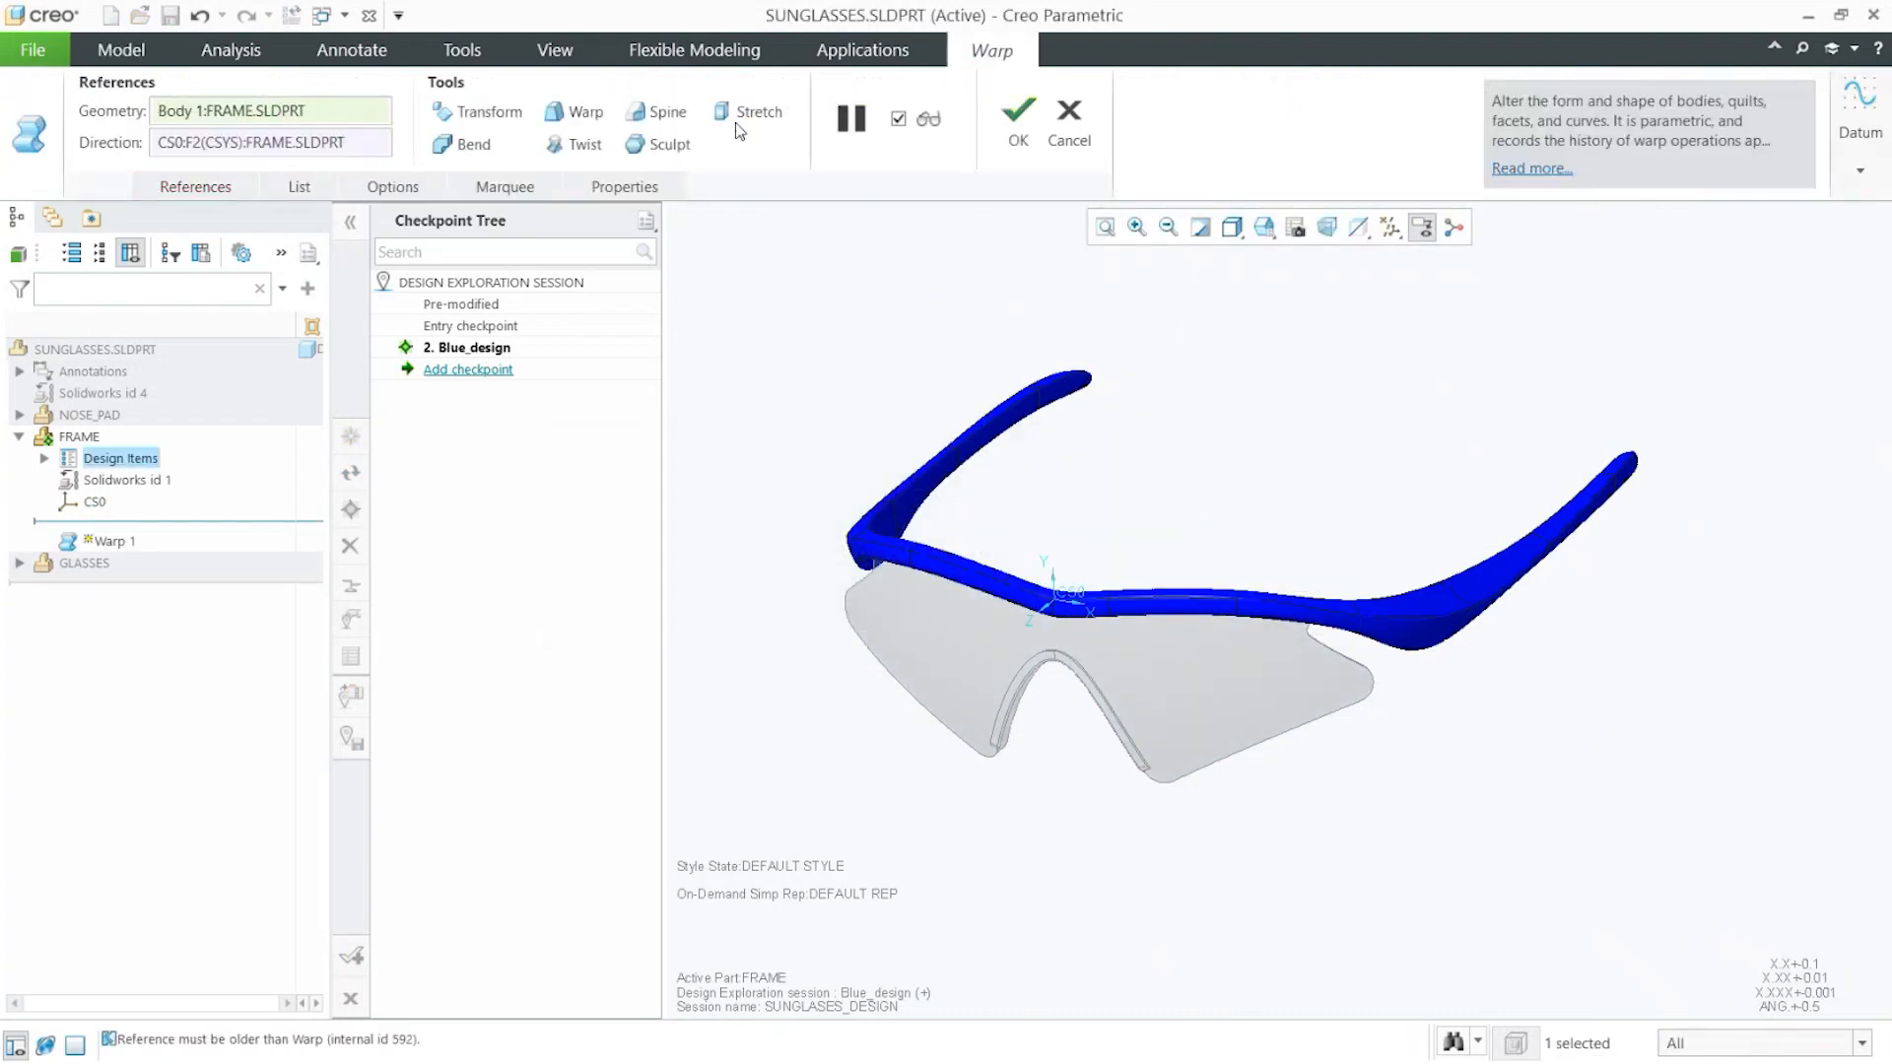
# Choose the Bend tool and shorten its marquee so it encloses only the rear ends of the two temples
pyautogui.click(461, 154)
pyautogui.moveTo(1287, 765); pyautogui.dragTo(1331, 696, button='middle')
pyautogui.moveTo(1436, 633); pyautogui.dragTo(1249, 562)
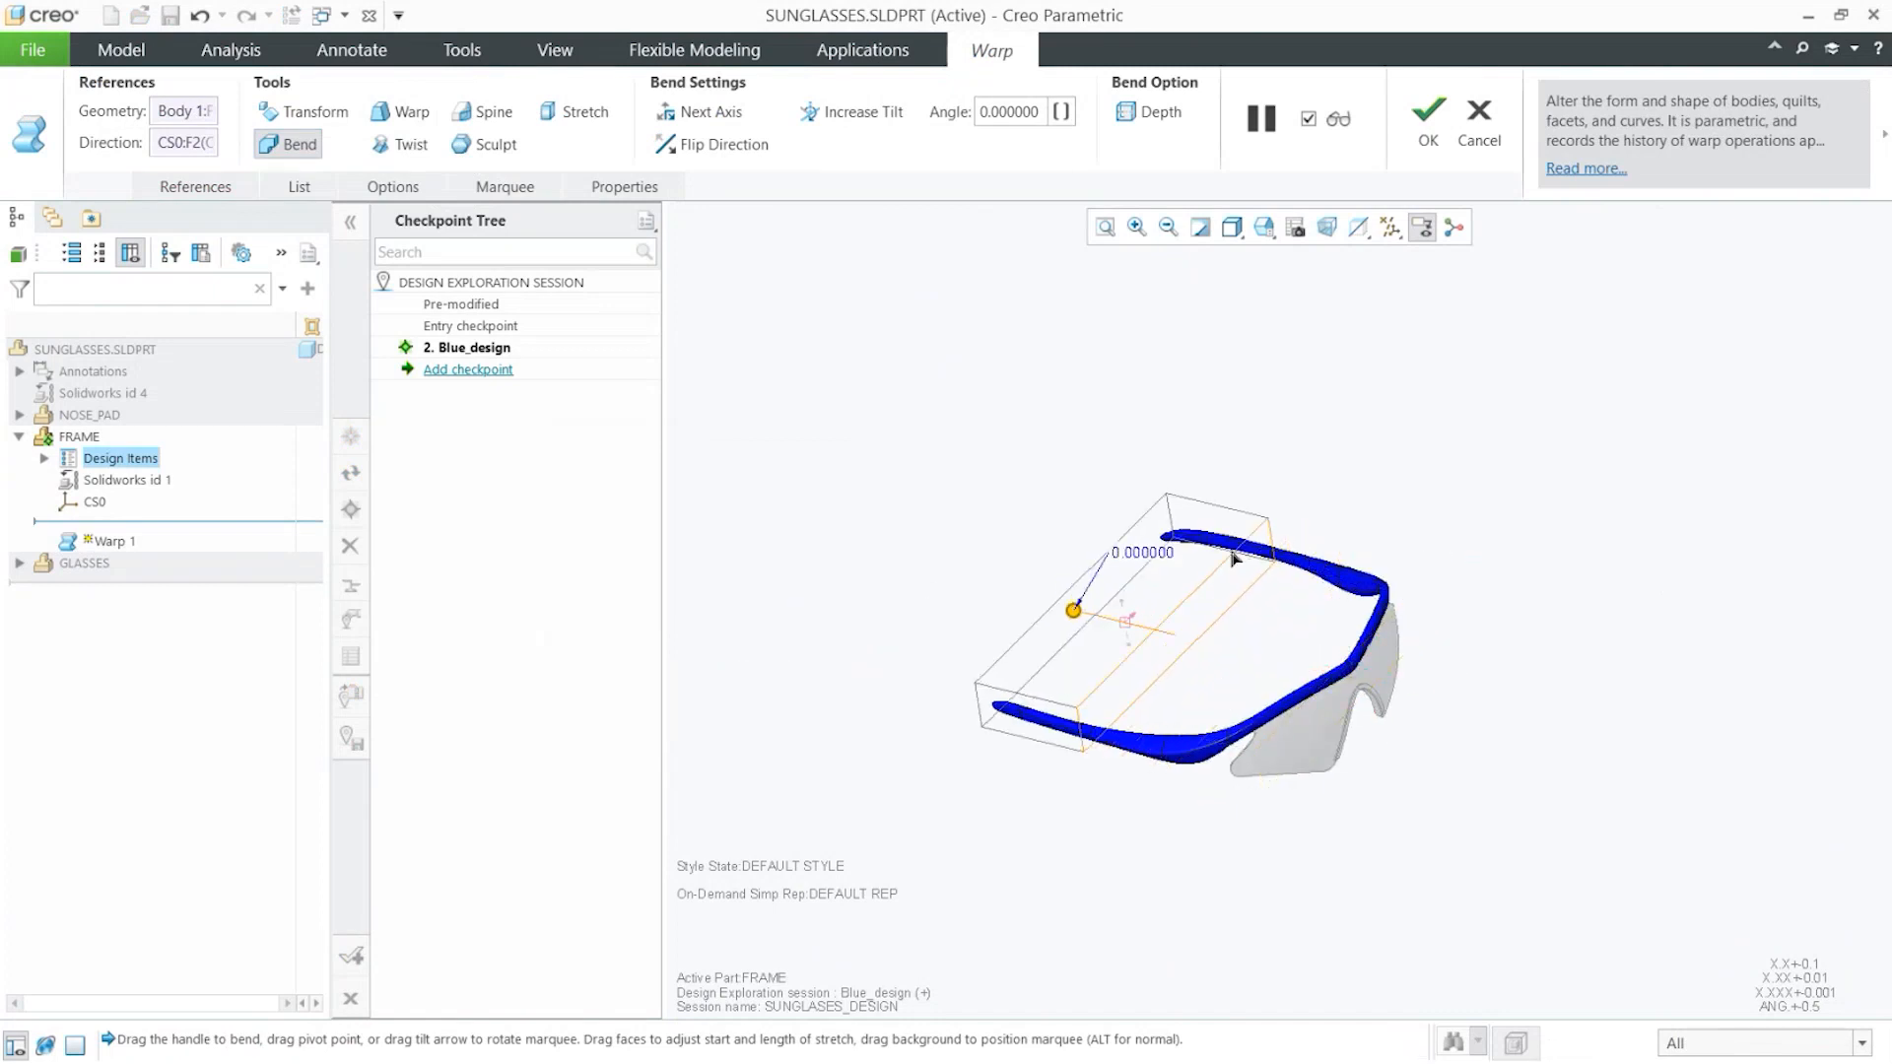
# Move the bend pivot point to the marquee end that faces the lenses
pyautogui.moveTo(1250, 562); pyautogui.dragTo(1324, 557, button='middle')
pyautogui.scroll(-4, 1161, 659)
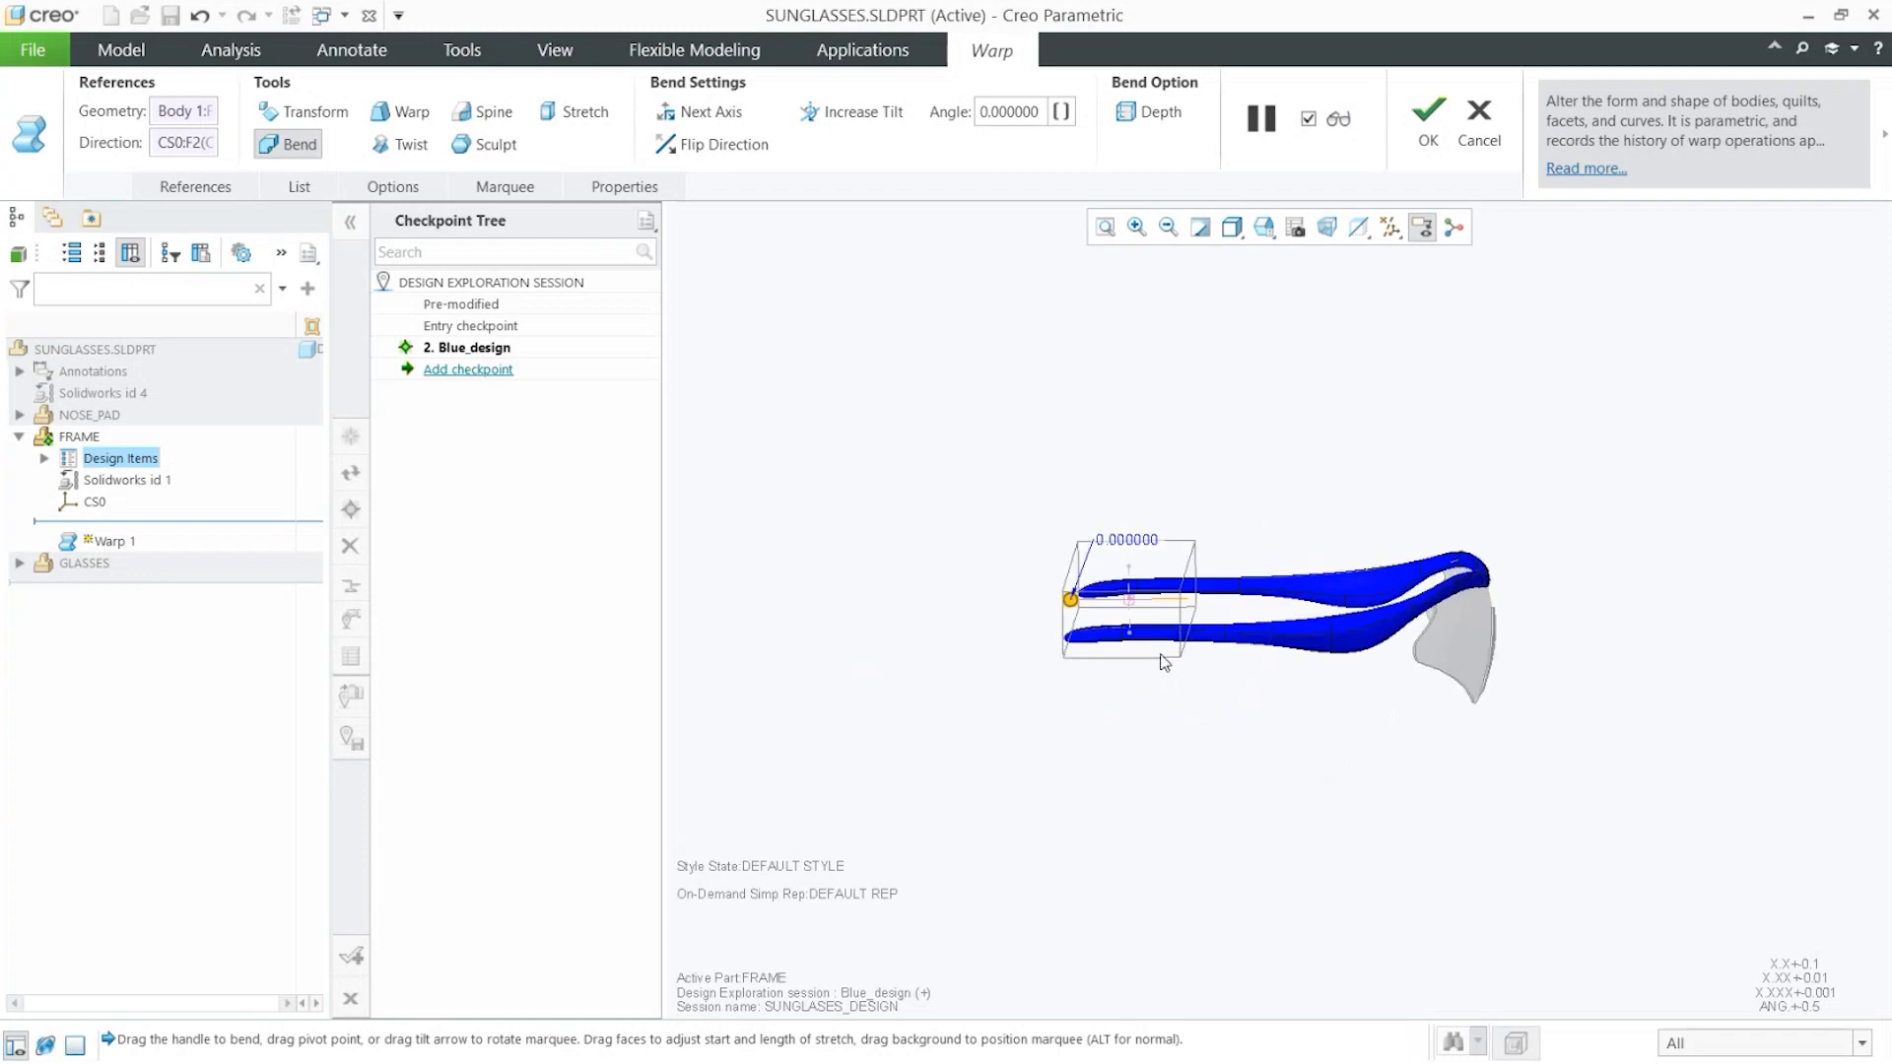
pyautogui.moveTo(1149, 610); pyautogui.dragTo(1182, 432, button='middle')
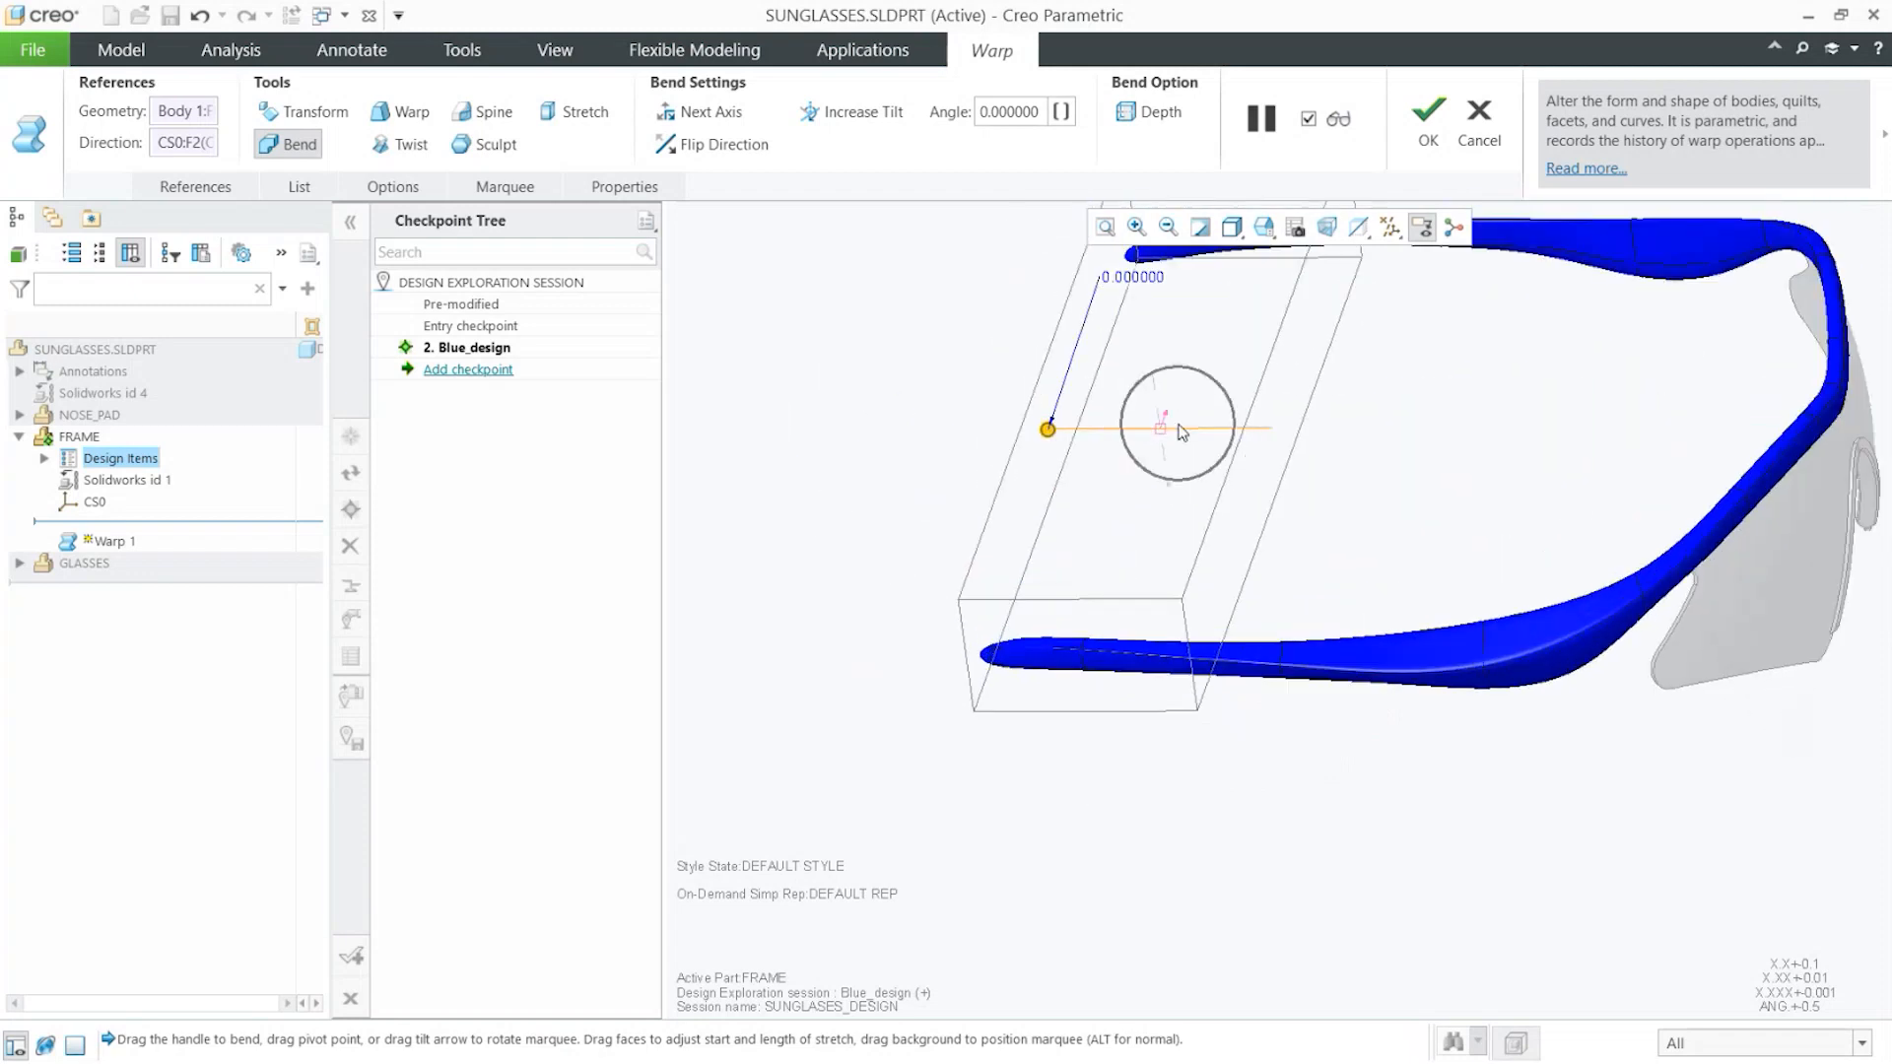
pyautogui.scroll(2, 1105, 540)
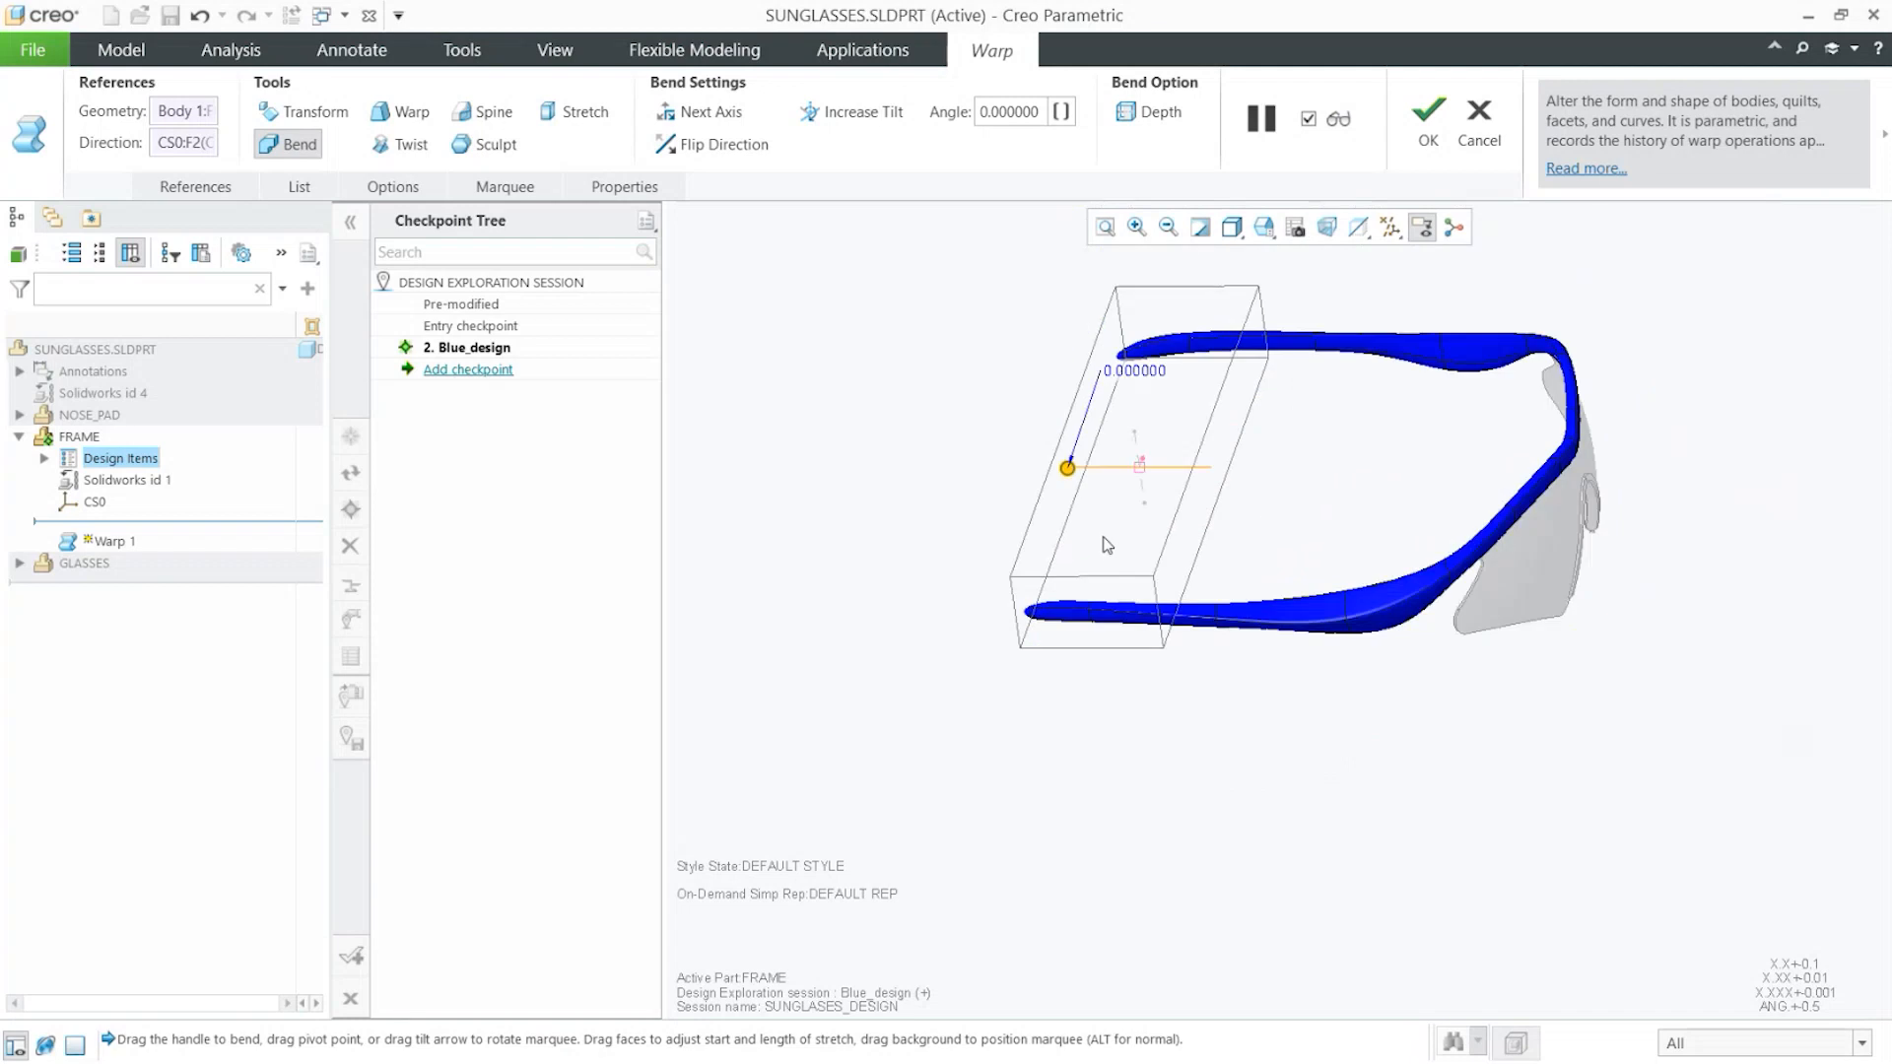
pyautogui.click(854, 112)
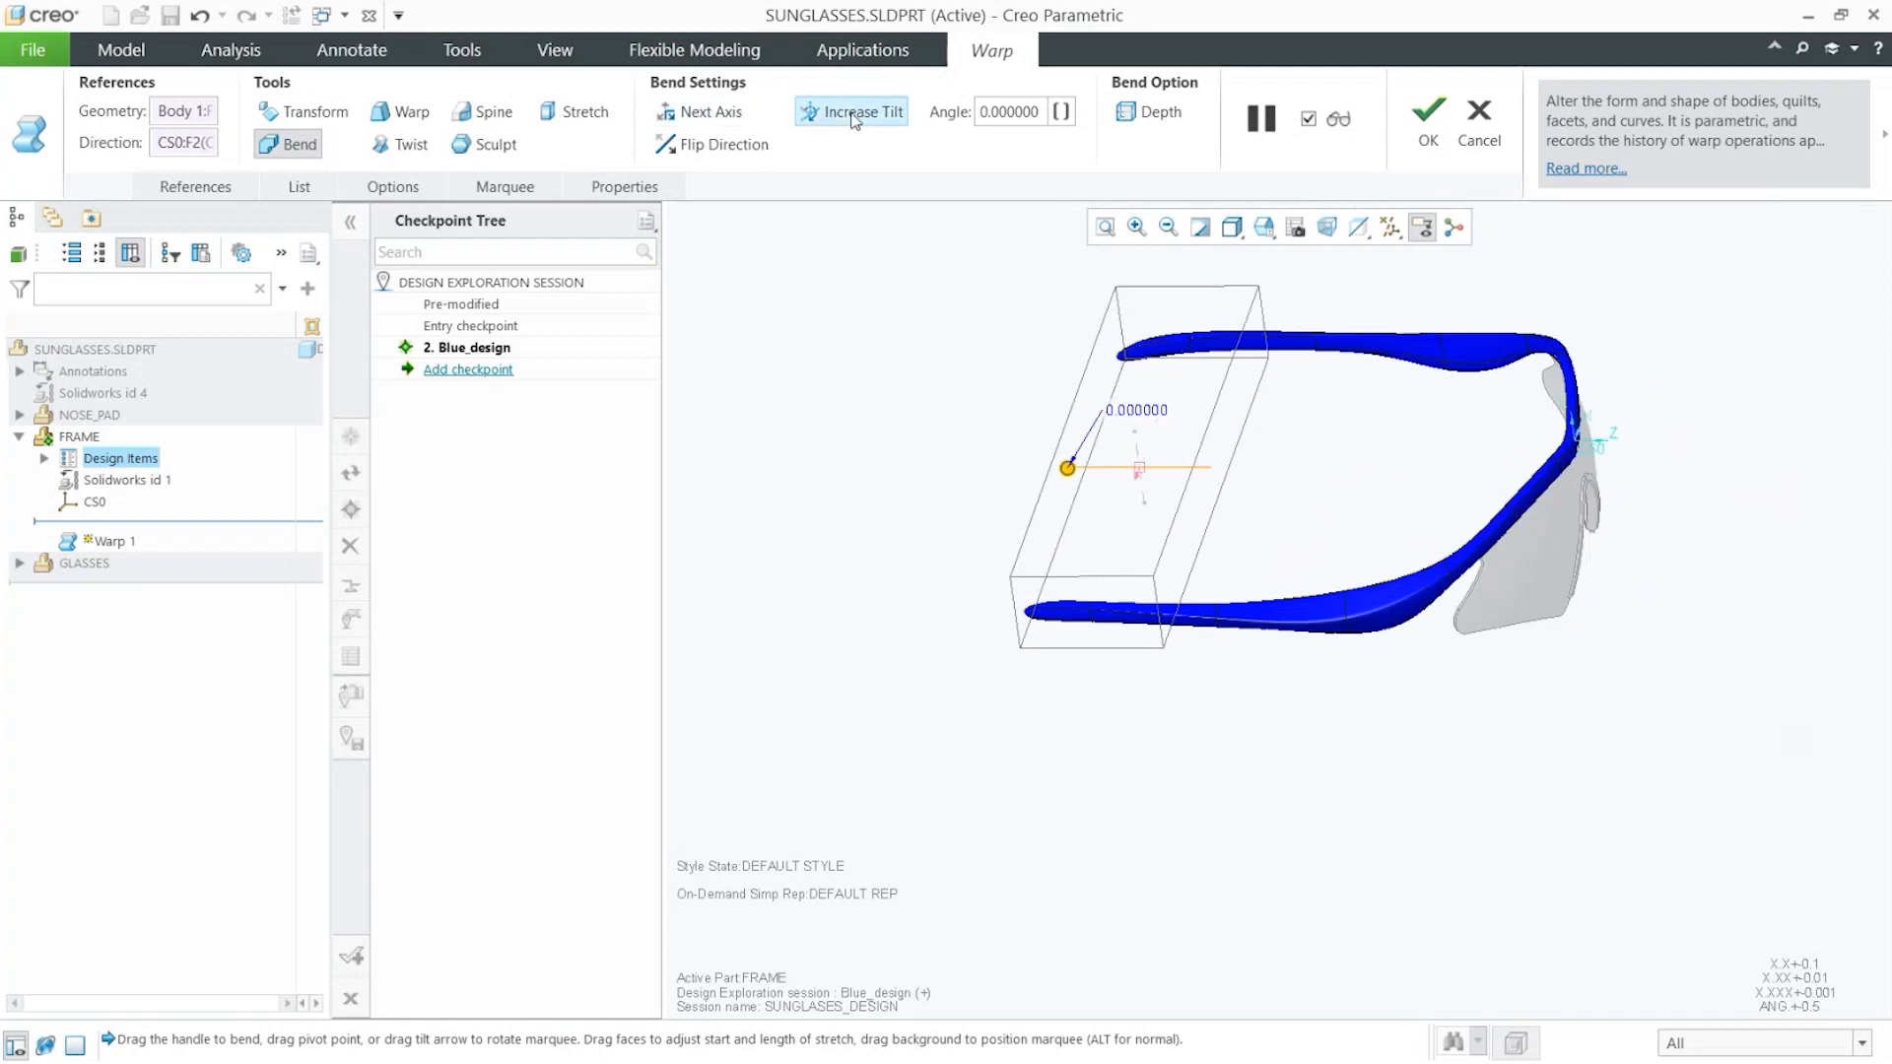
pyautogui.scroll(-3, 1200, 510)
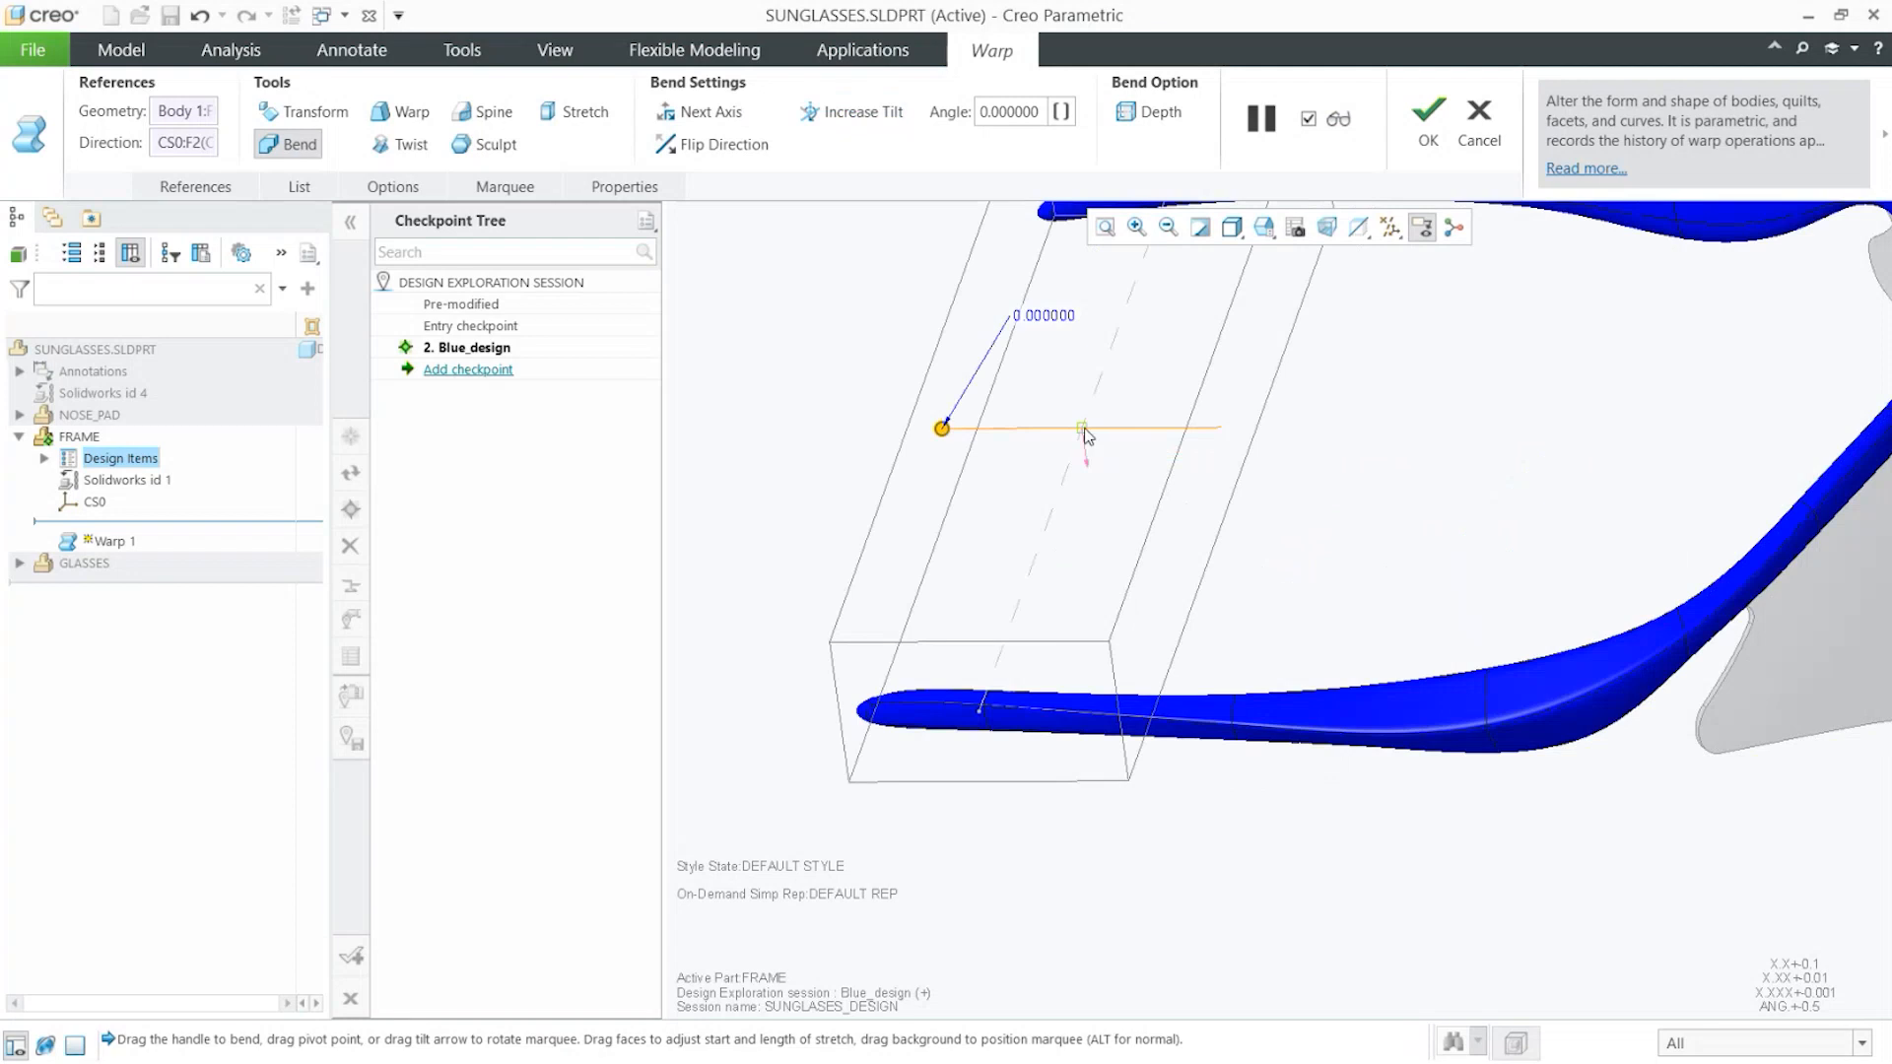
pyautogui.moveTo(1183, 434); pyautogui.dragTo(1220, 429)
# Bend the temple tips downward and set the bend angle to 30 degrees
pyautogui.hotkey('ctrl', 'd')
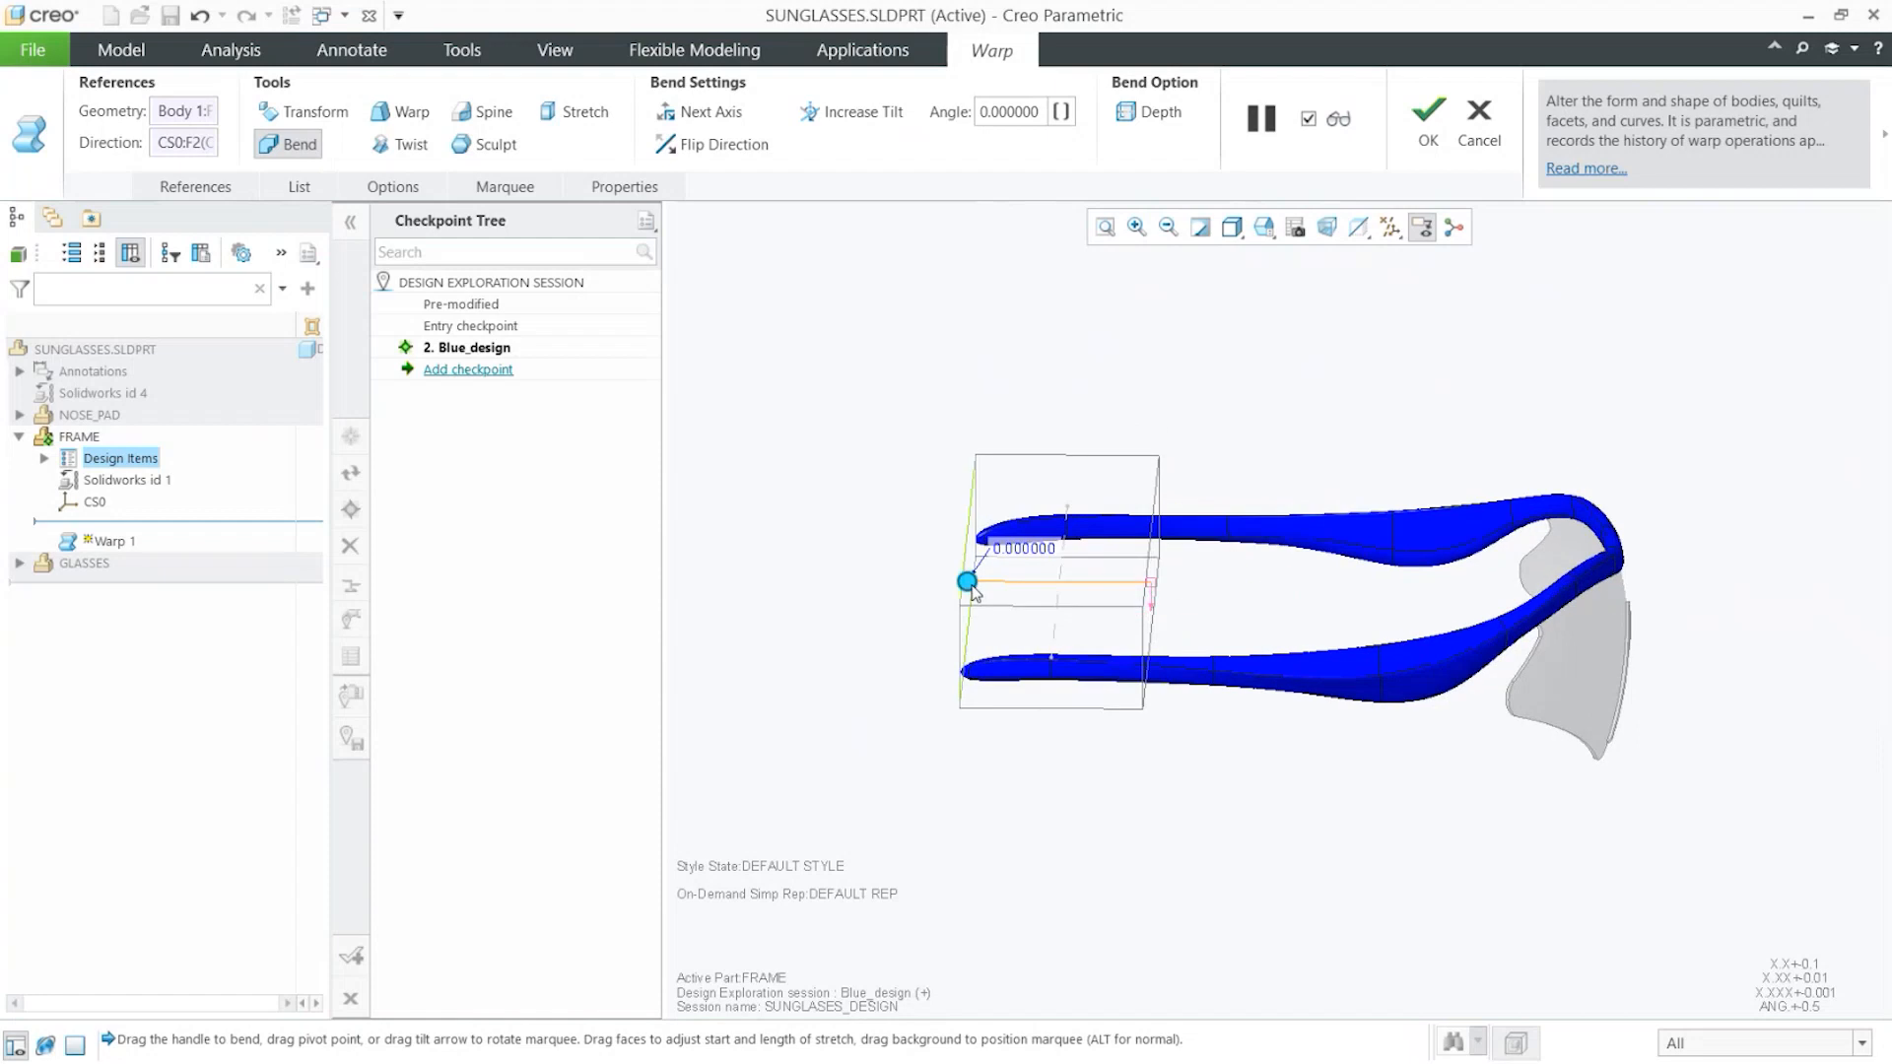
pyautogui.moveTo(971, 592); pyautogui.dragTo(960, 647)
pyautogui.moveTo(1207, 788); pyautogui.dragTo(1254, 789, button='middle')
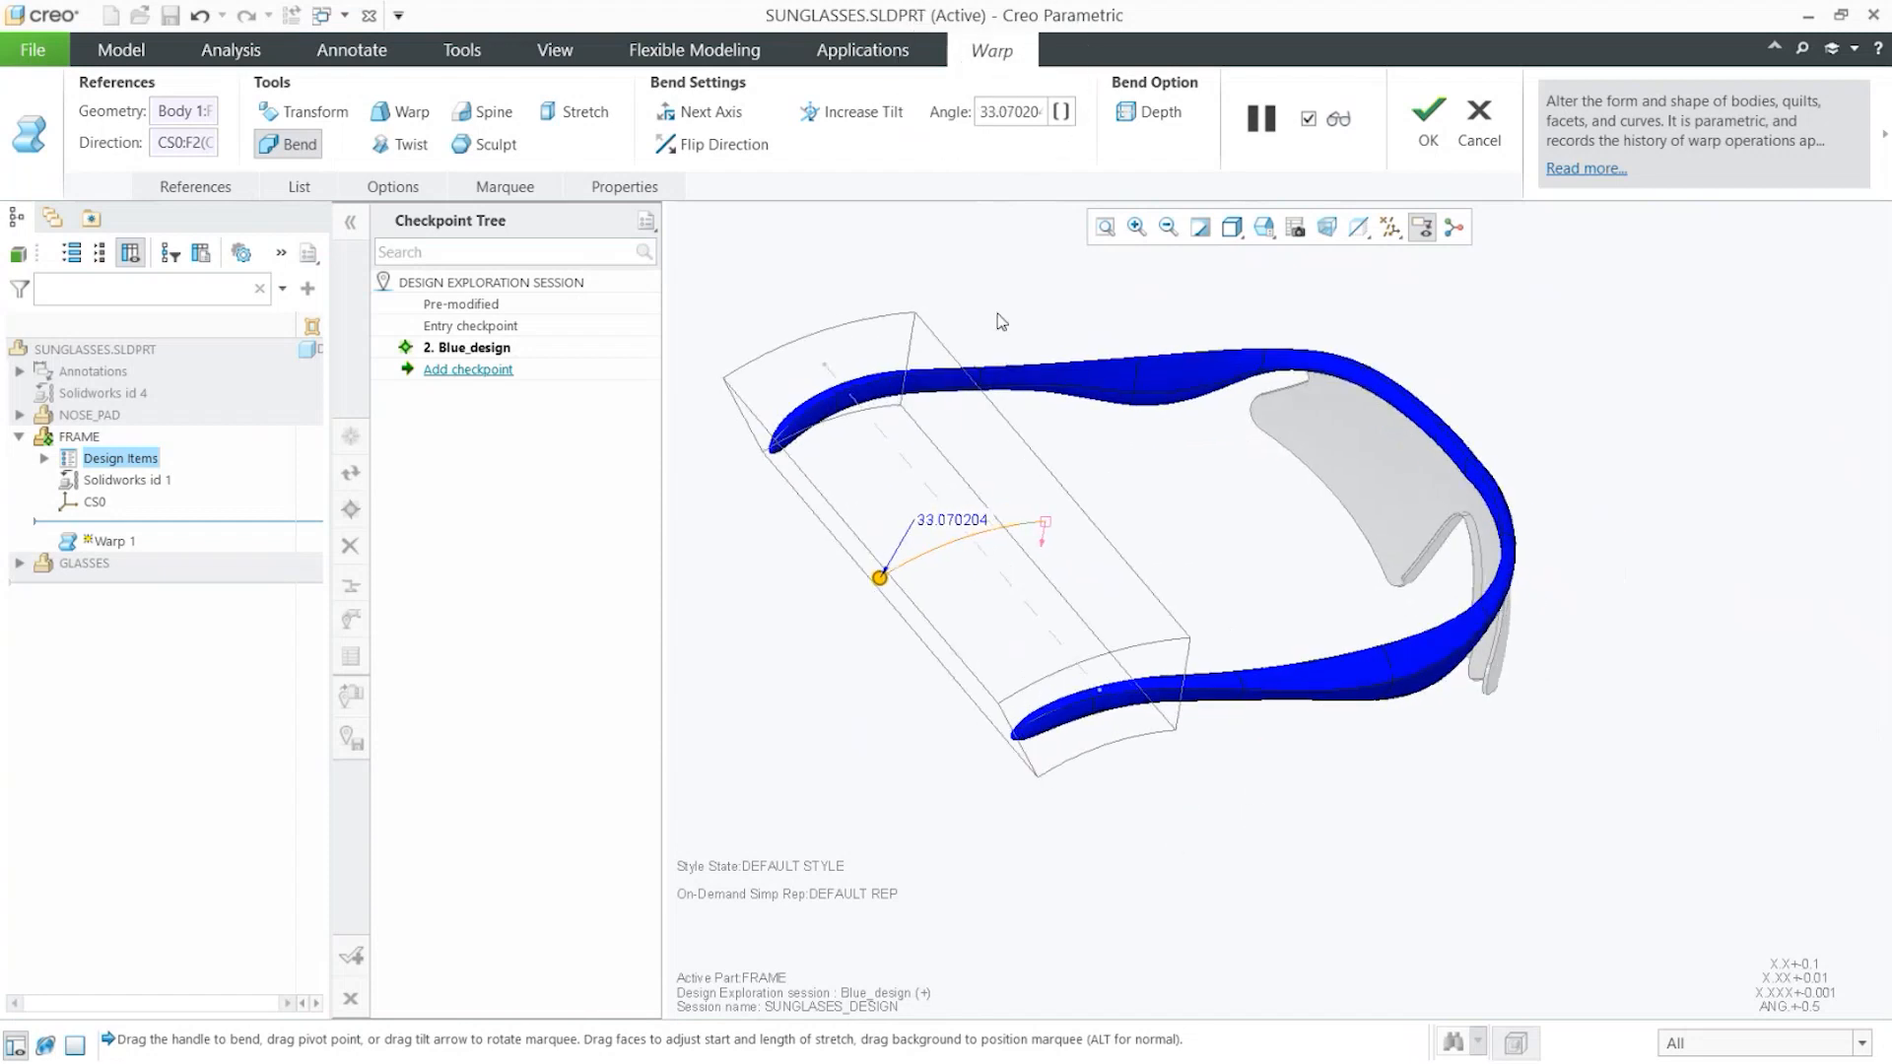
pyautogui.doubleClick(955, 517)
pyautogui.write('30')
pyautogui.press('Return')
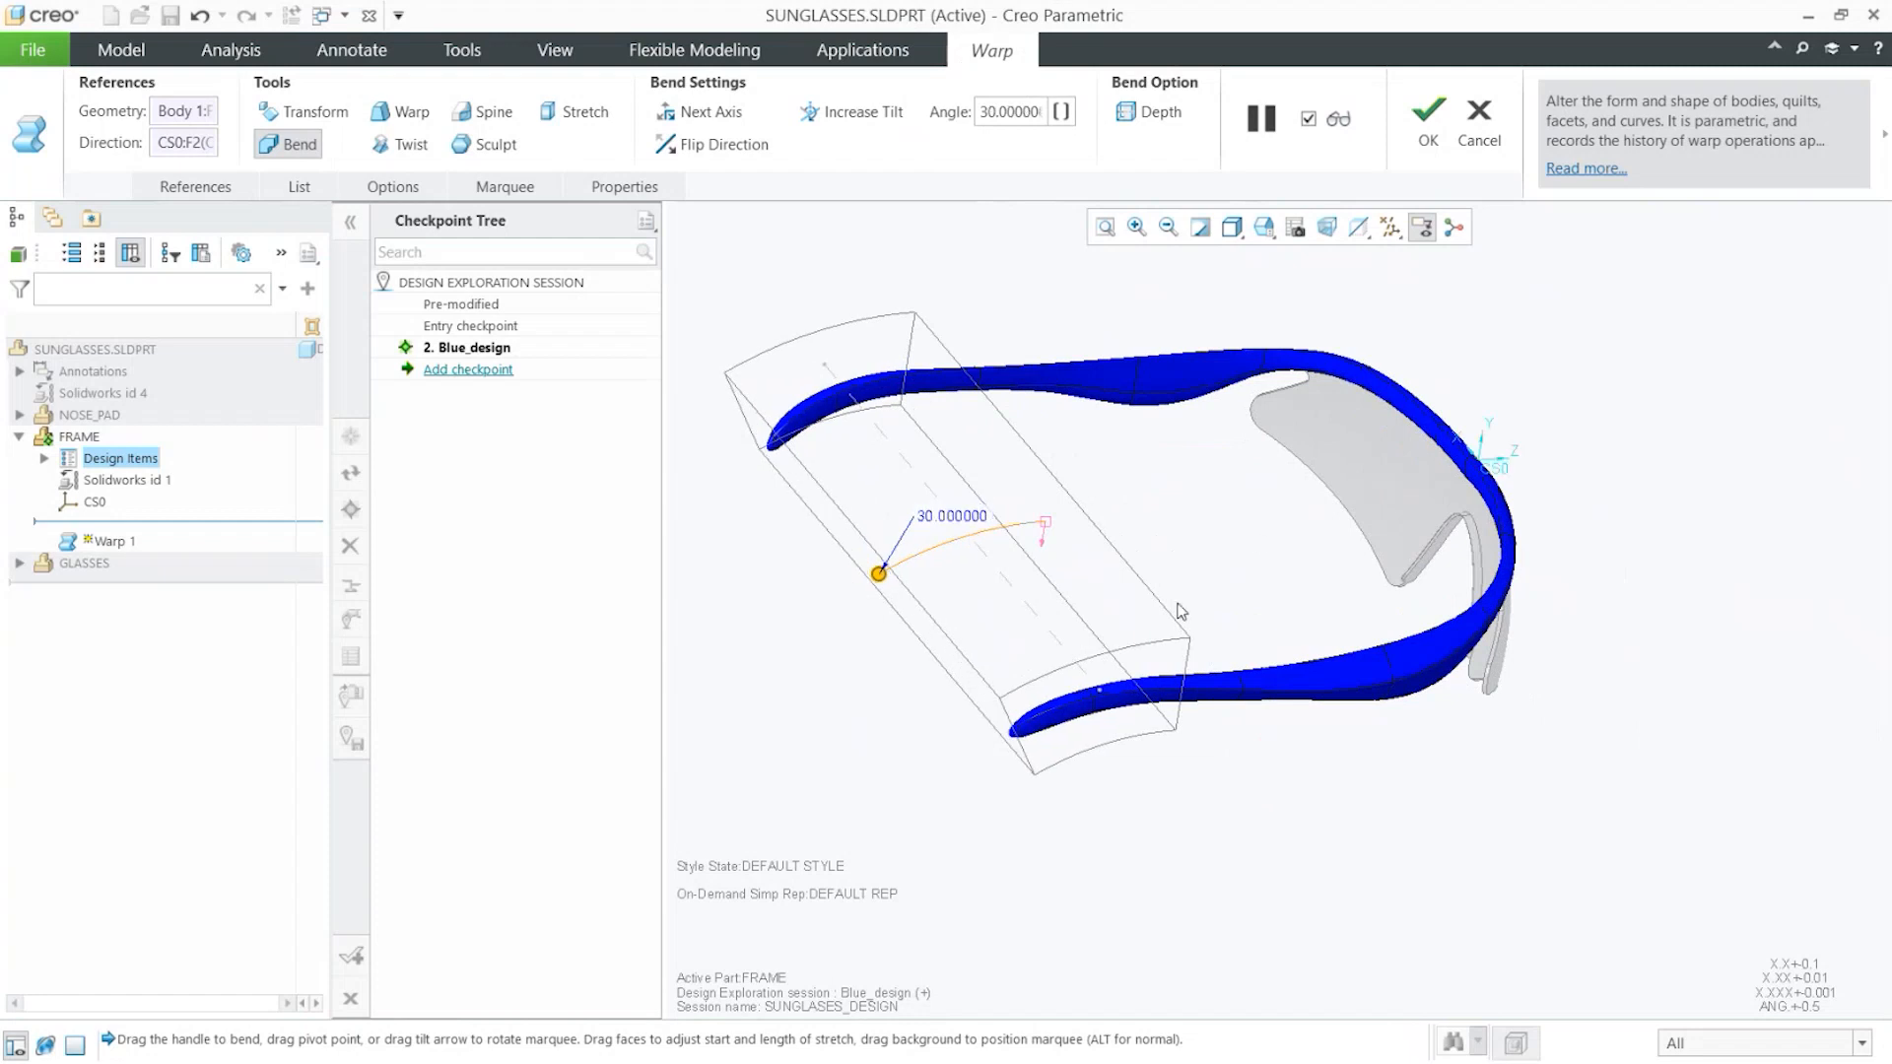
# Make the bend angle an editable dimension and complete the warp feature
pyautogui.scroll(2, 1178, 604)
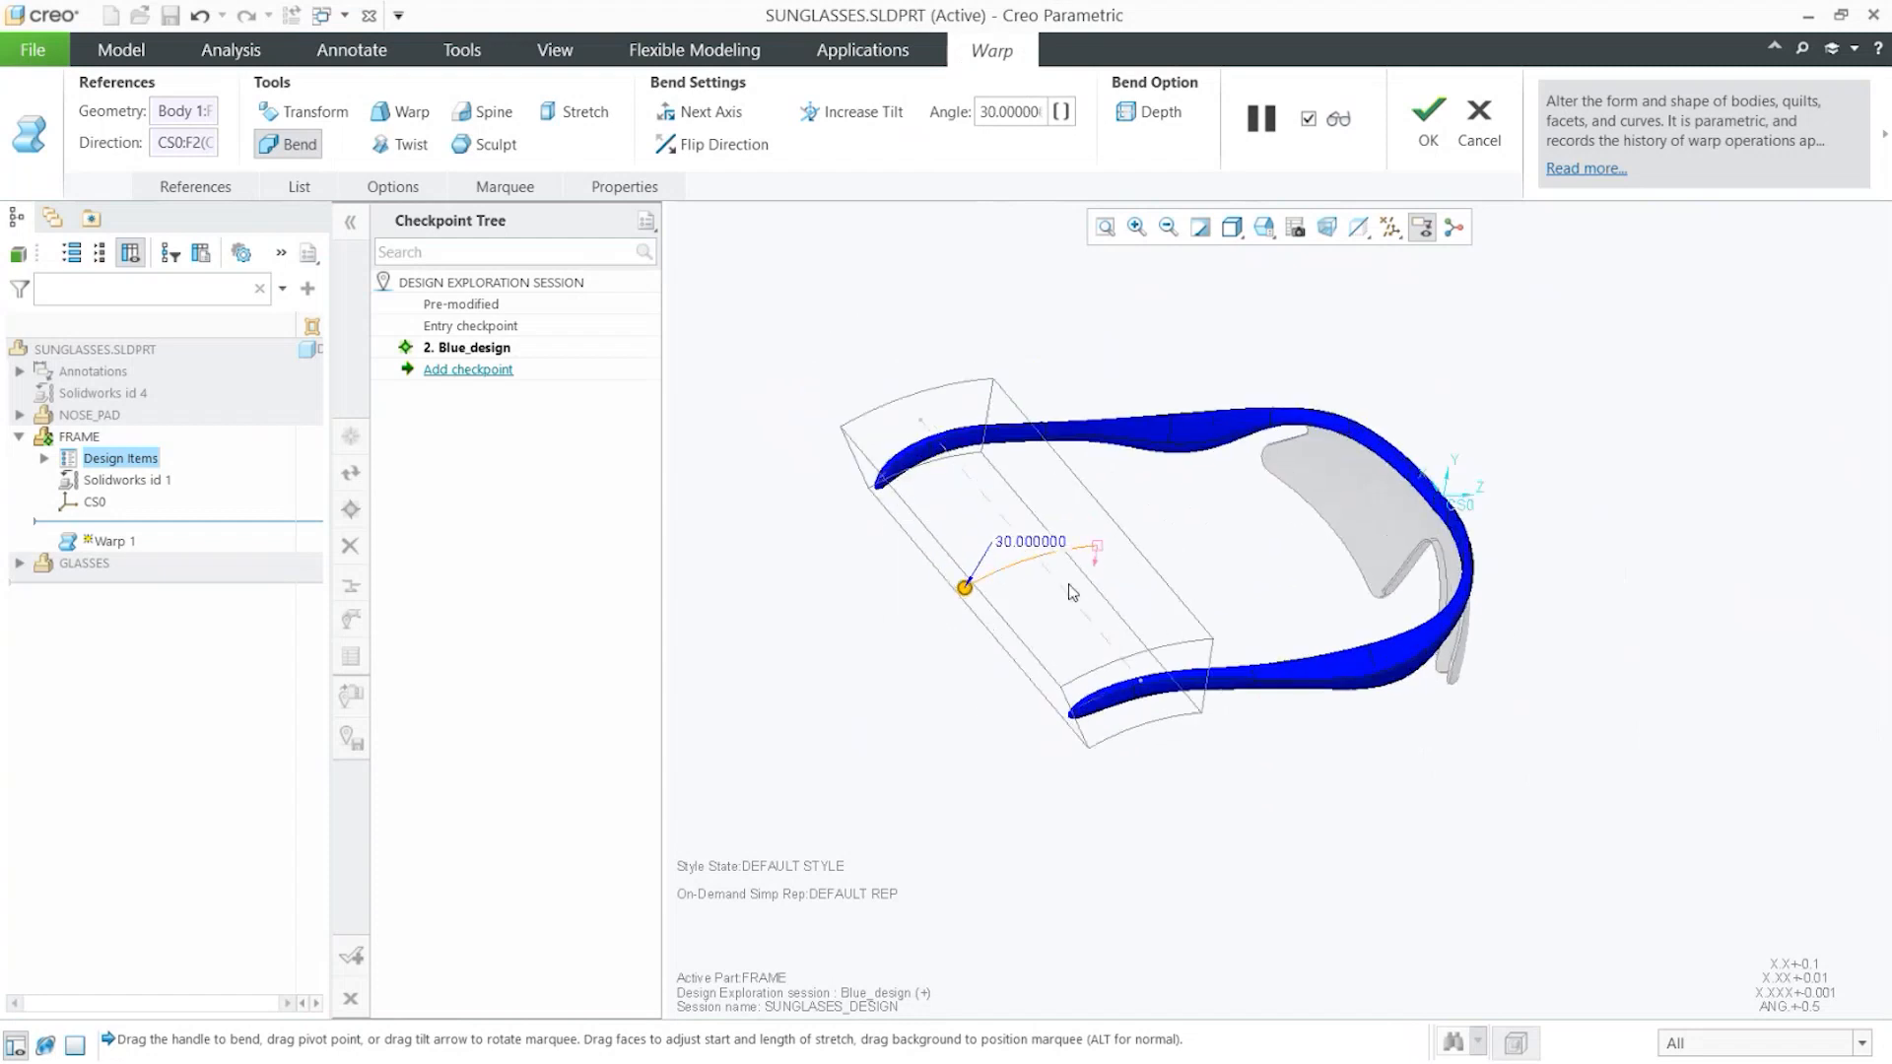
pyautogui.click(1064, 115)
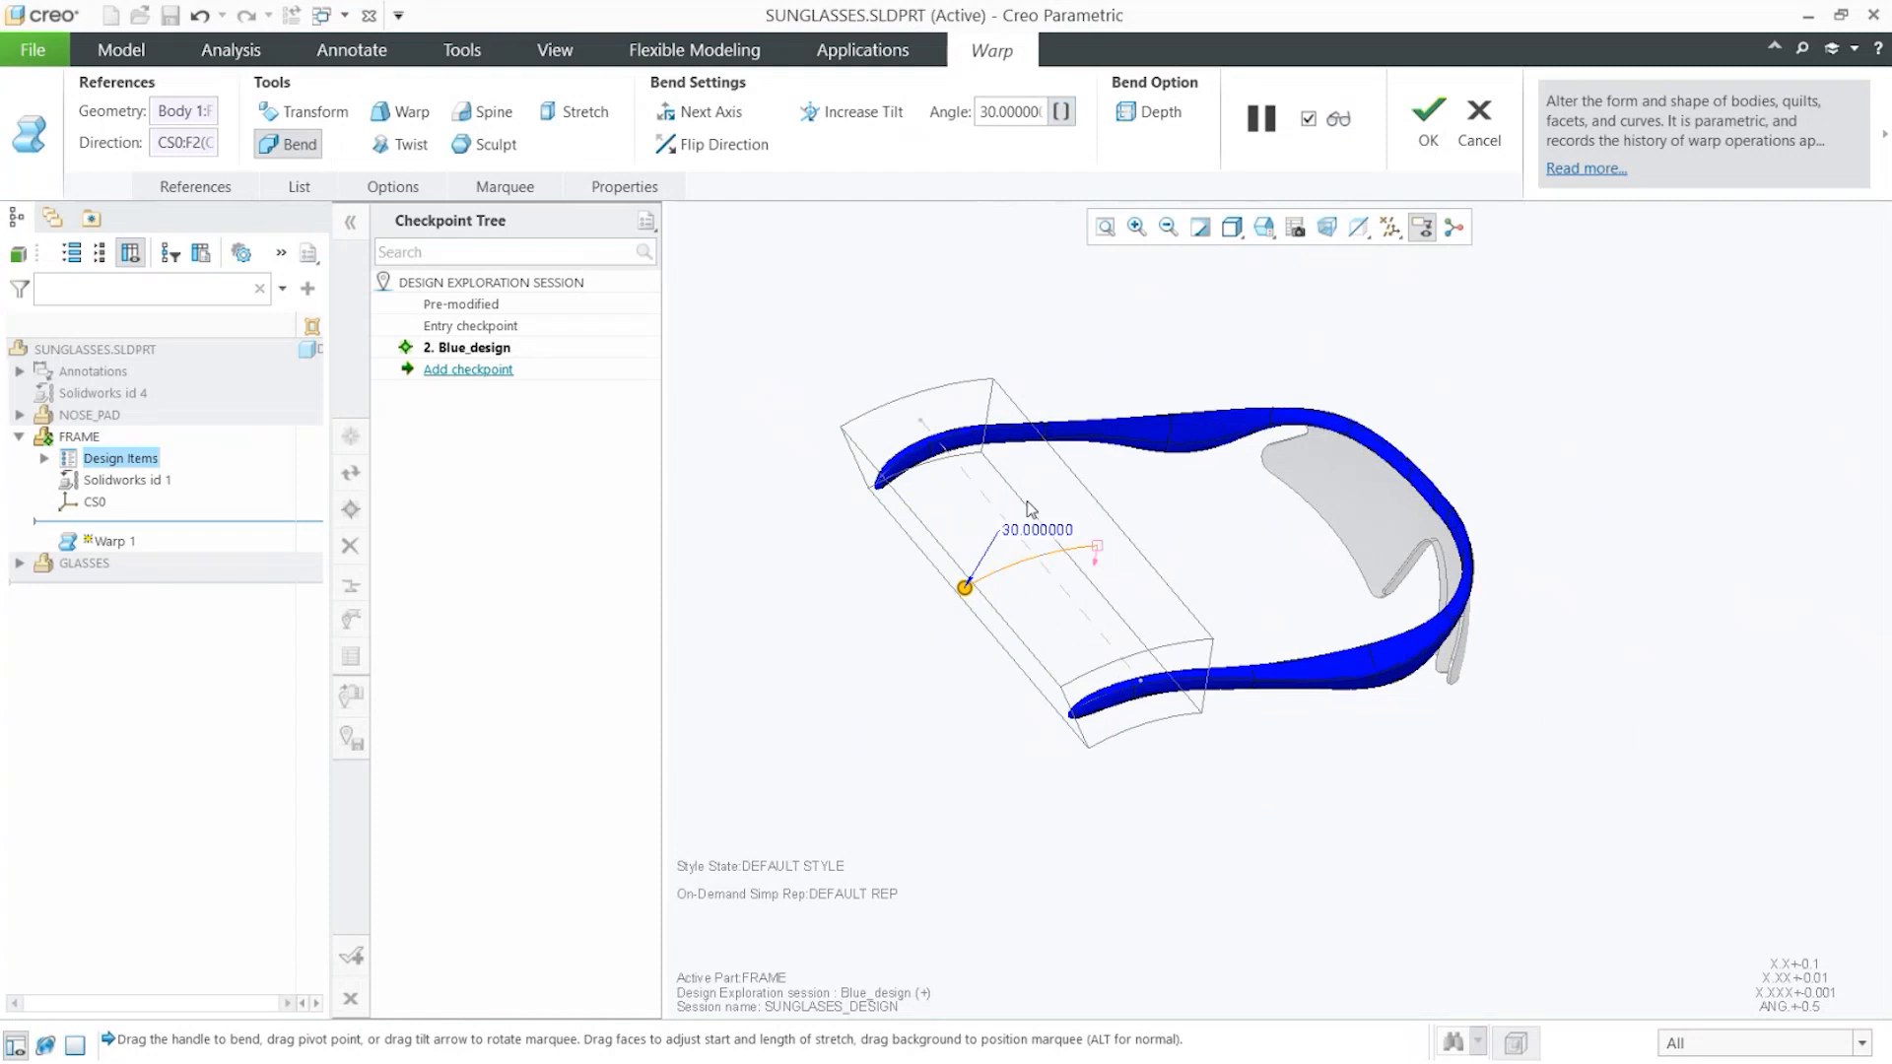
pyautogui.press('ctrl')
pyautogui.moveTo(1019, 595); pyautogui.dragTo(961, 605, button='middle')
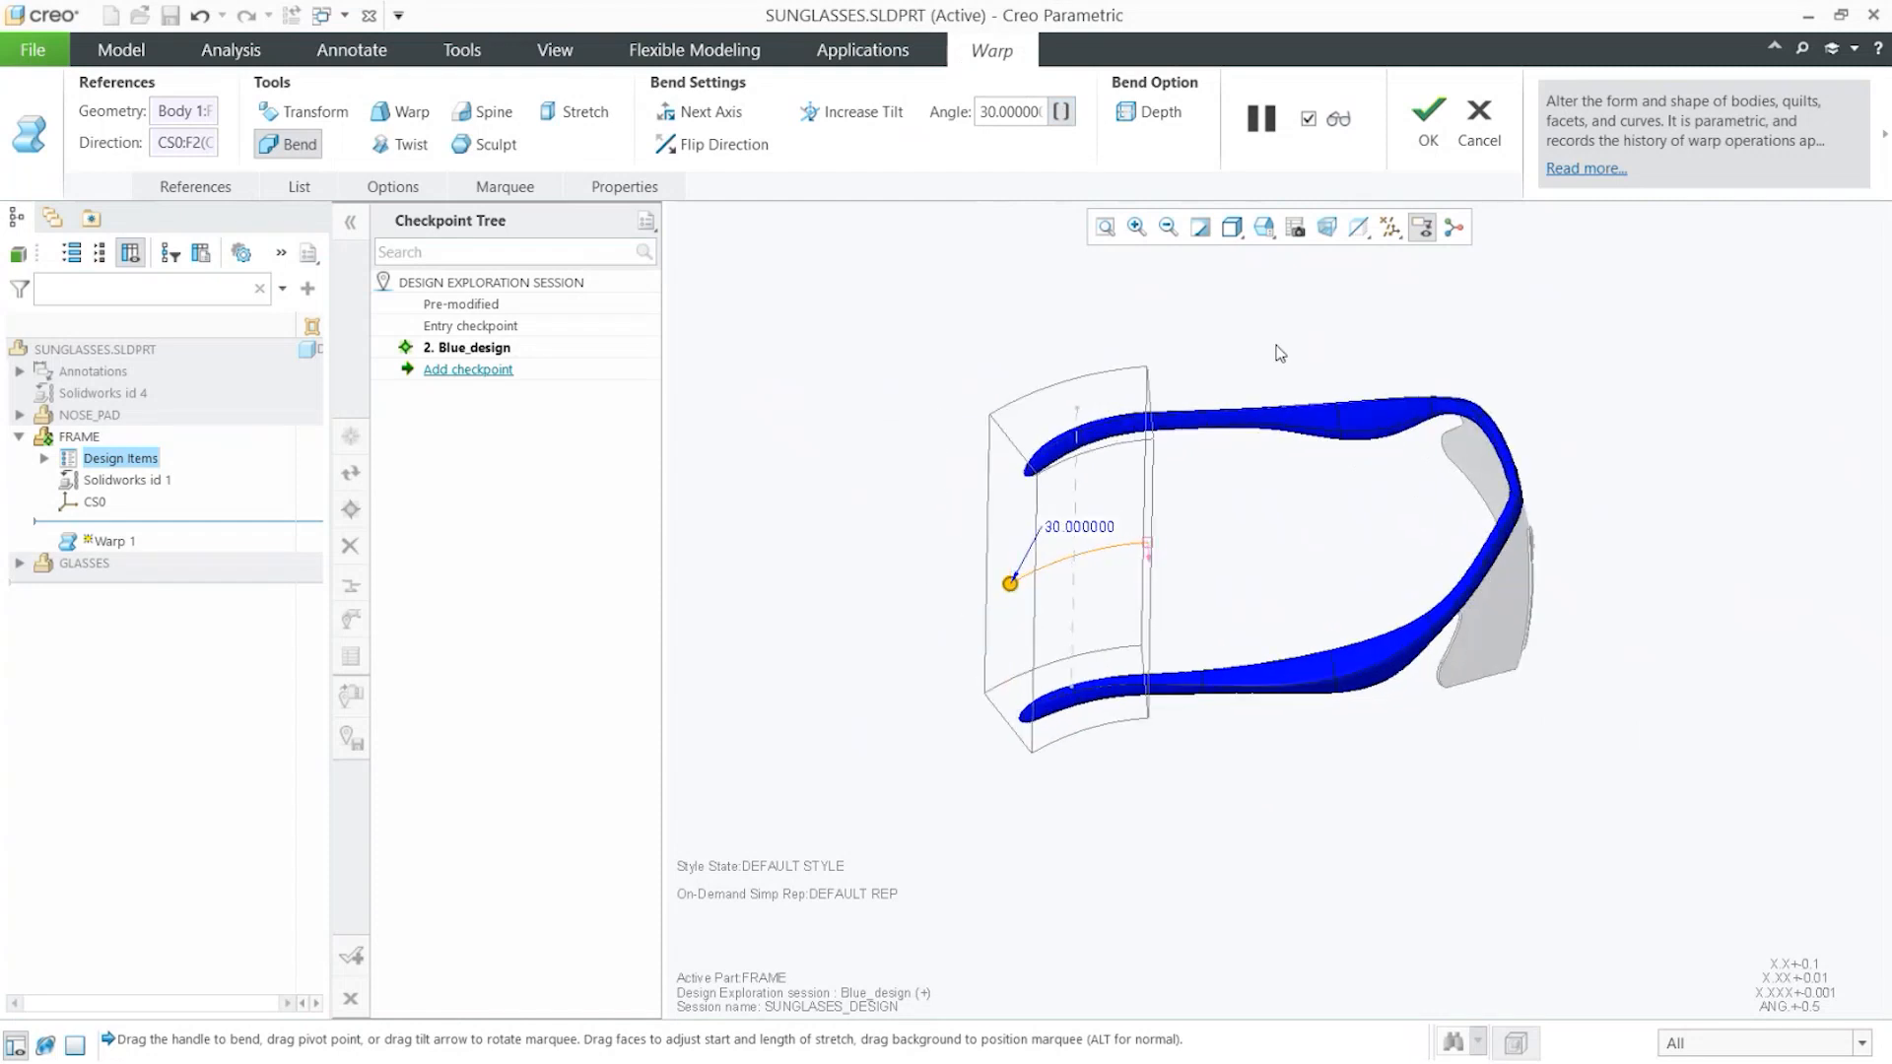
pyautogui.click(1429, 128)
# Add a checkpoint named bend_30deg below Blue_design in the Design Exploration session
pyautogui.moveTo(1162, 548); pyautogui.dragTo(1170, 506, button='middle')
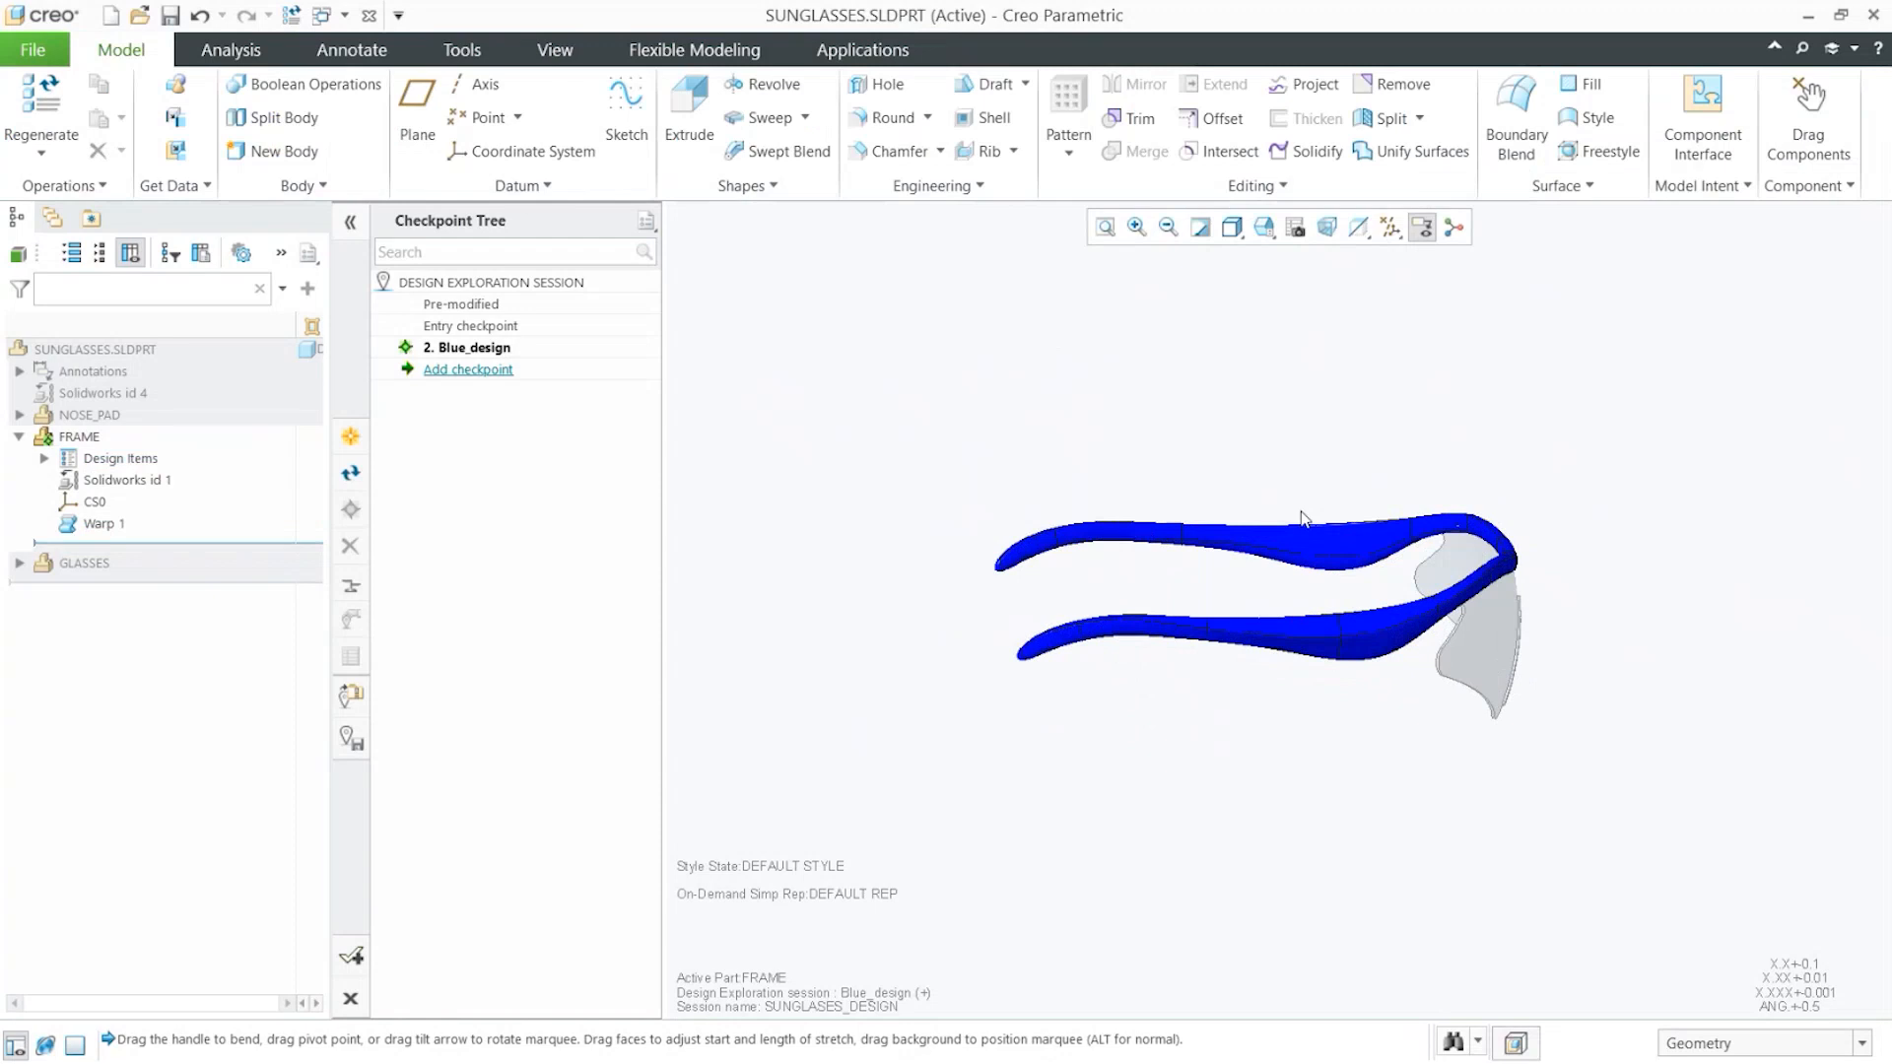
pyautogui.scroll(-3, 1316, 593)
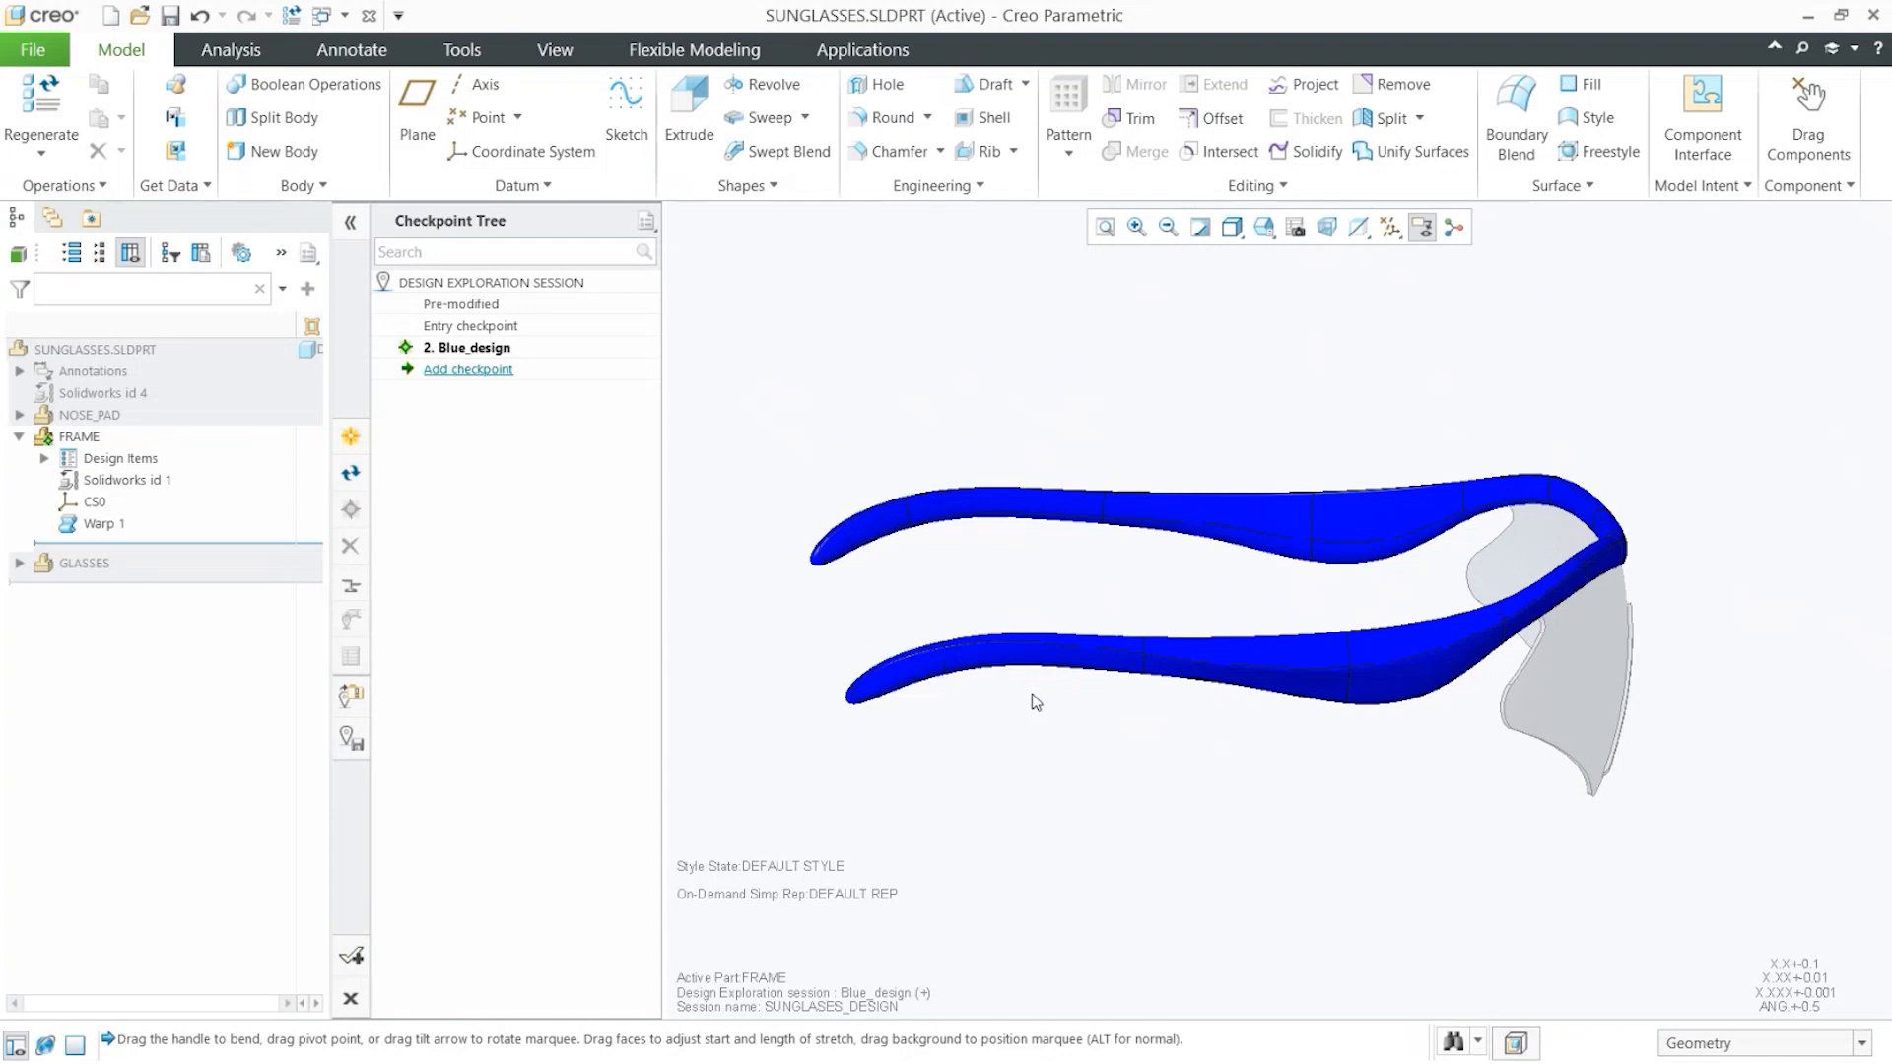
pyautogui.scroll(2, 1031, 693)
pyautogui.moveTo(1027, 734); pyautogui.dragTo(937, 748, button='middle')
pyautogui.moveTo(1042, 617); pyautogui.dragTo(1215, 557, button='middle')
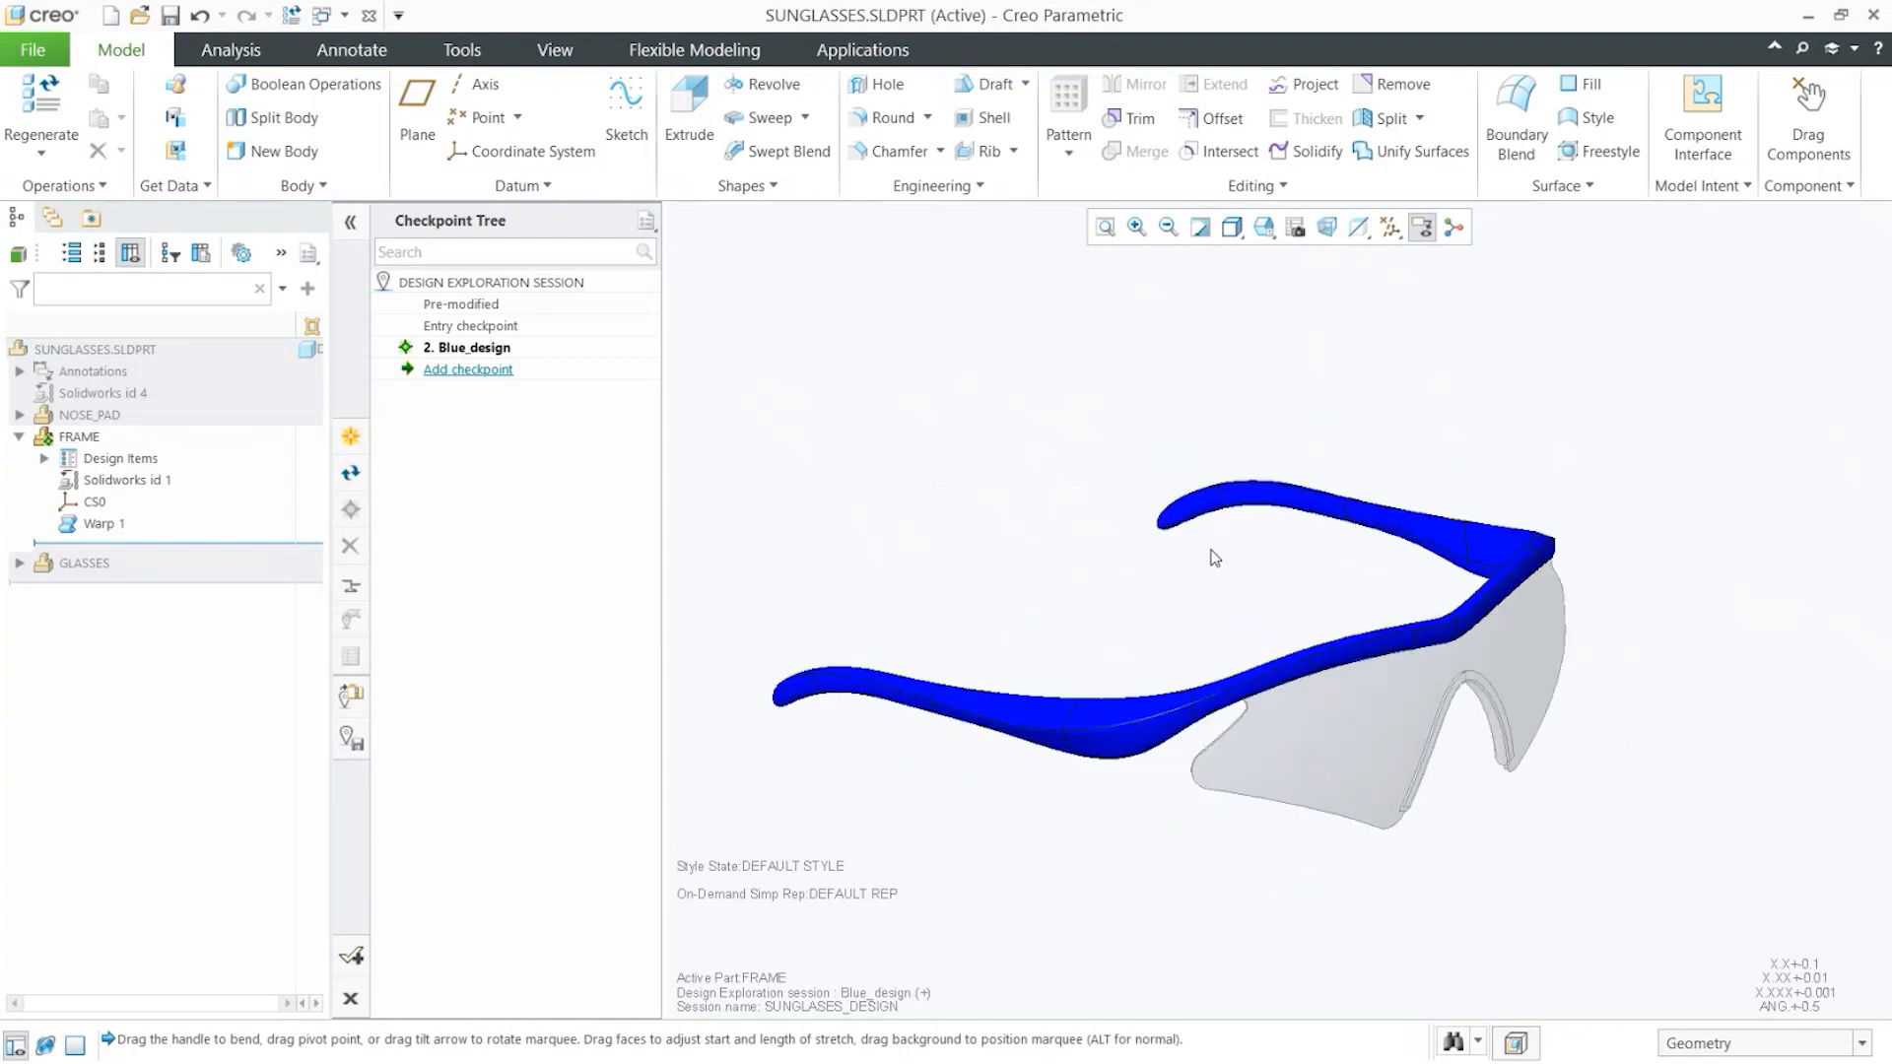
pyautogui.click(1216, 556)
pyautogui.doubleClick(486, 378)
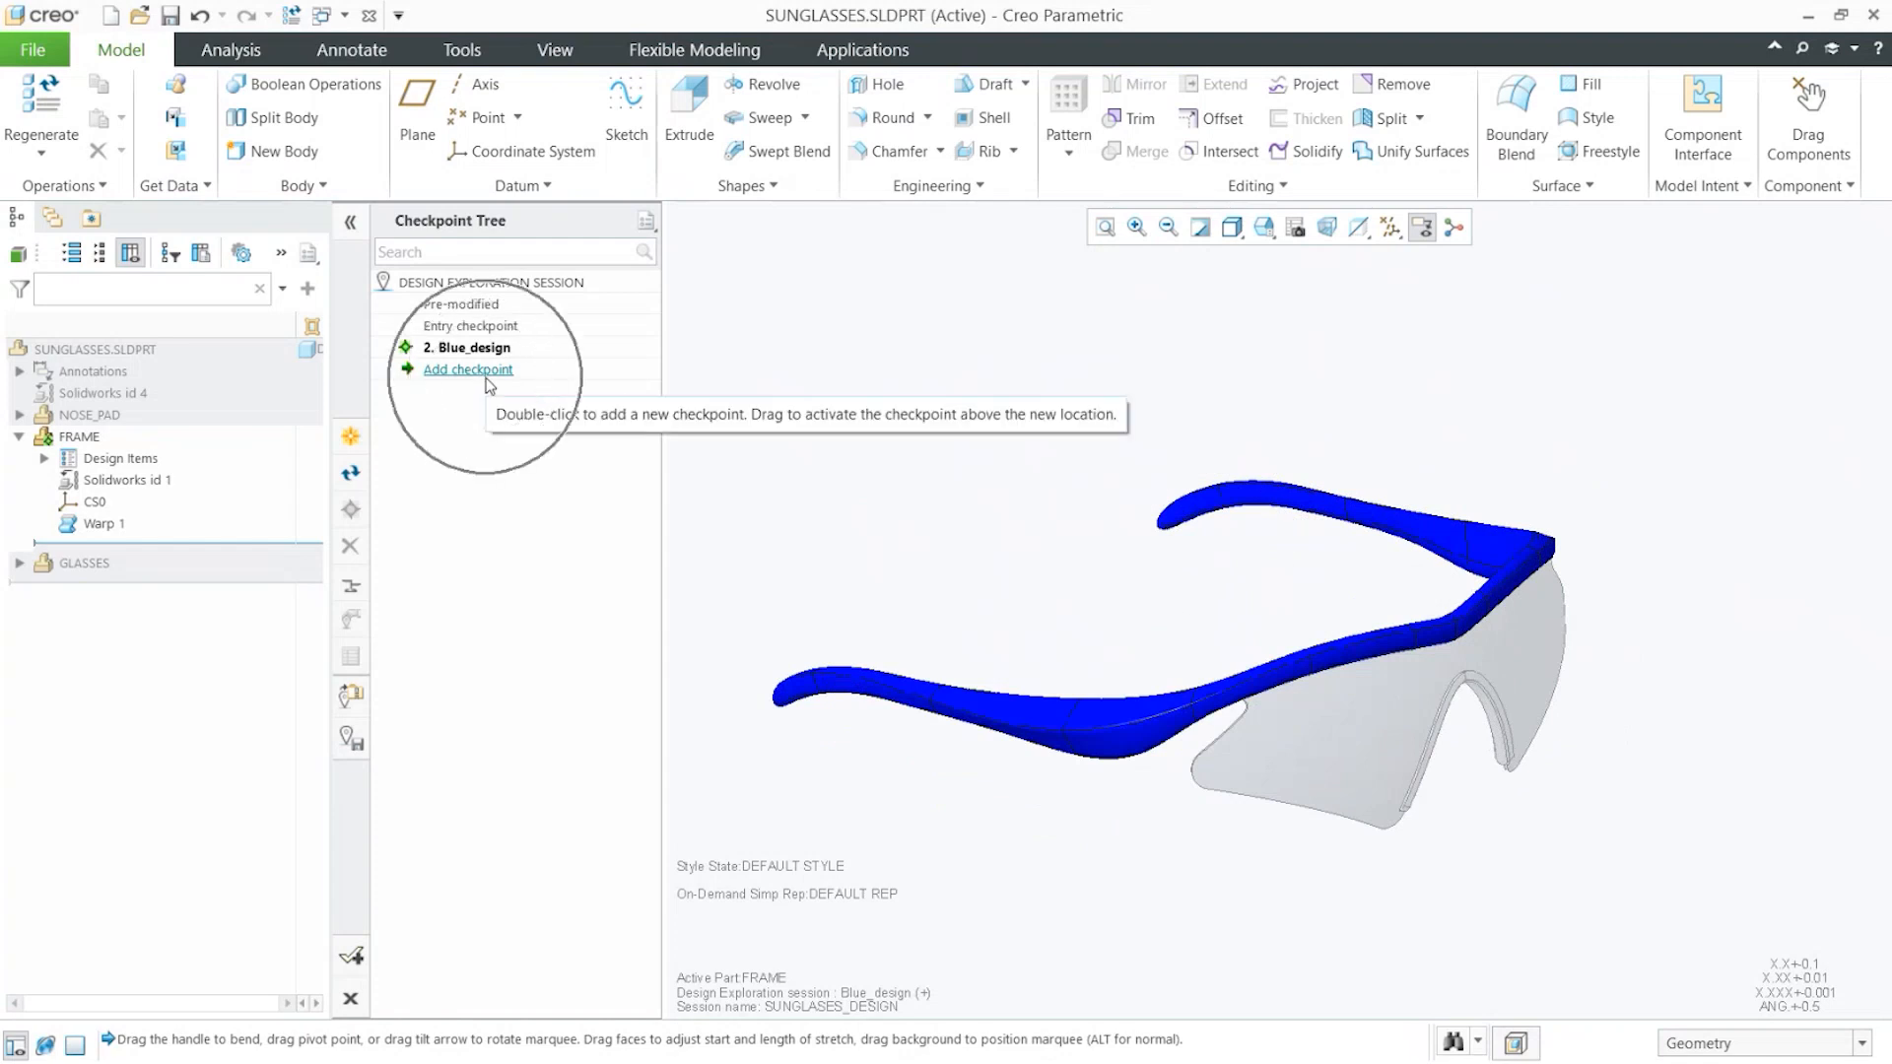
pyautogui.press('ctrl')
pyautogui.press('ctrl')
pyautogui.doubleClick(486, 379)
pyautogui.press('ctrl')
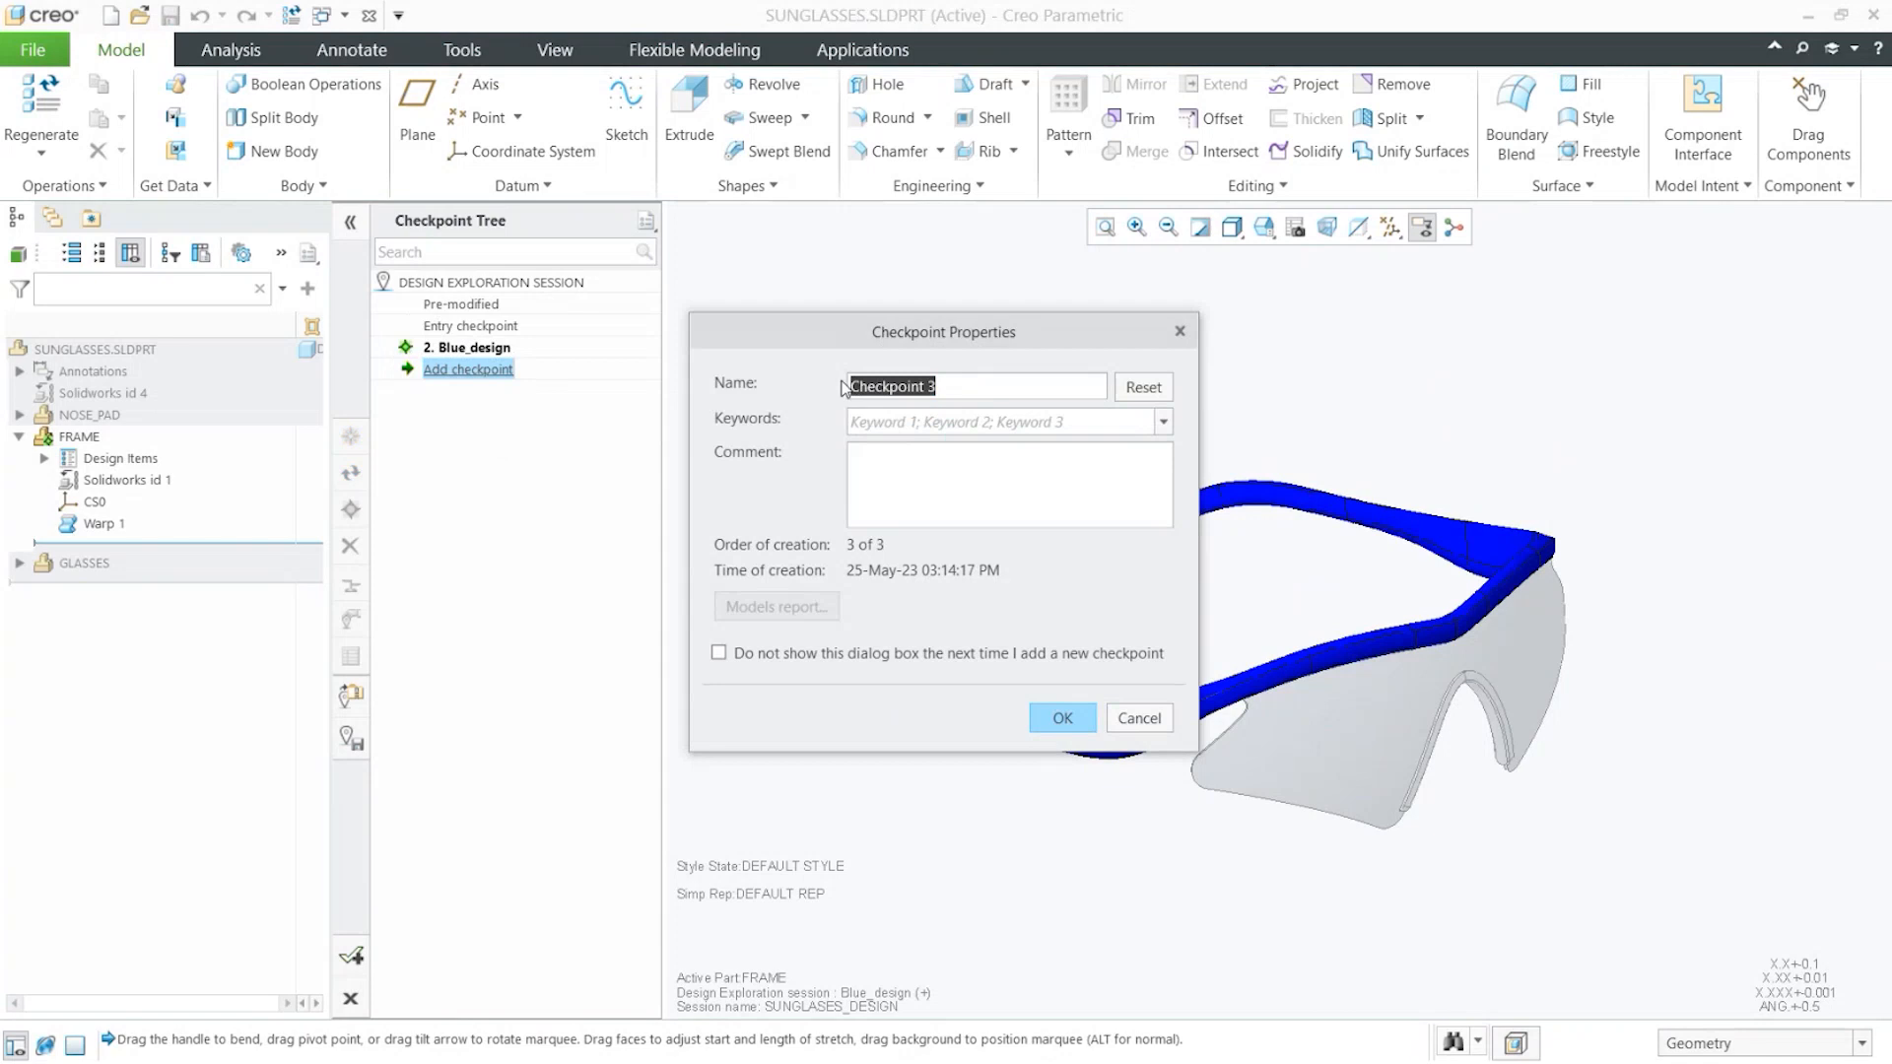
pyautogui.write('bend30deg')
pyautogui.click(886, 387)
pyautogui.write('_30deg')
pyautogui.click(1062, 718)
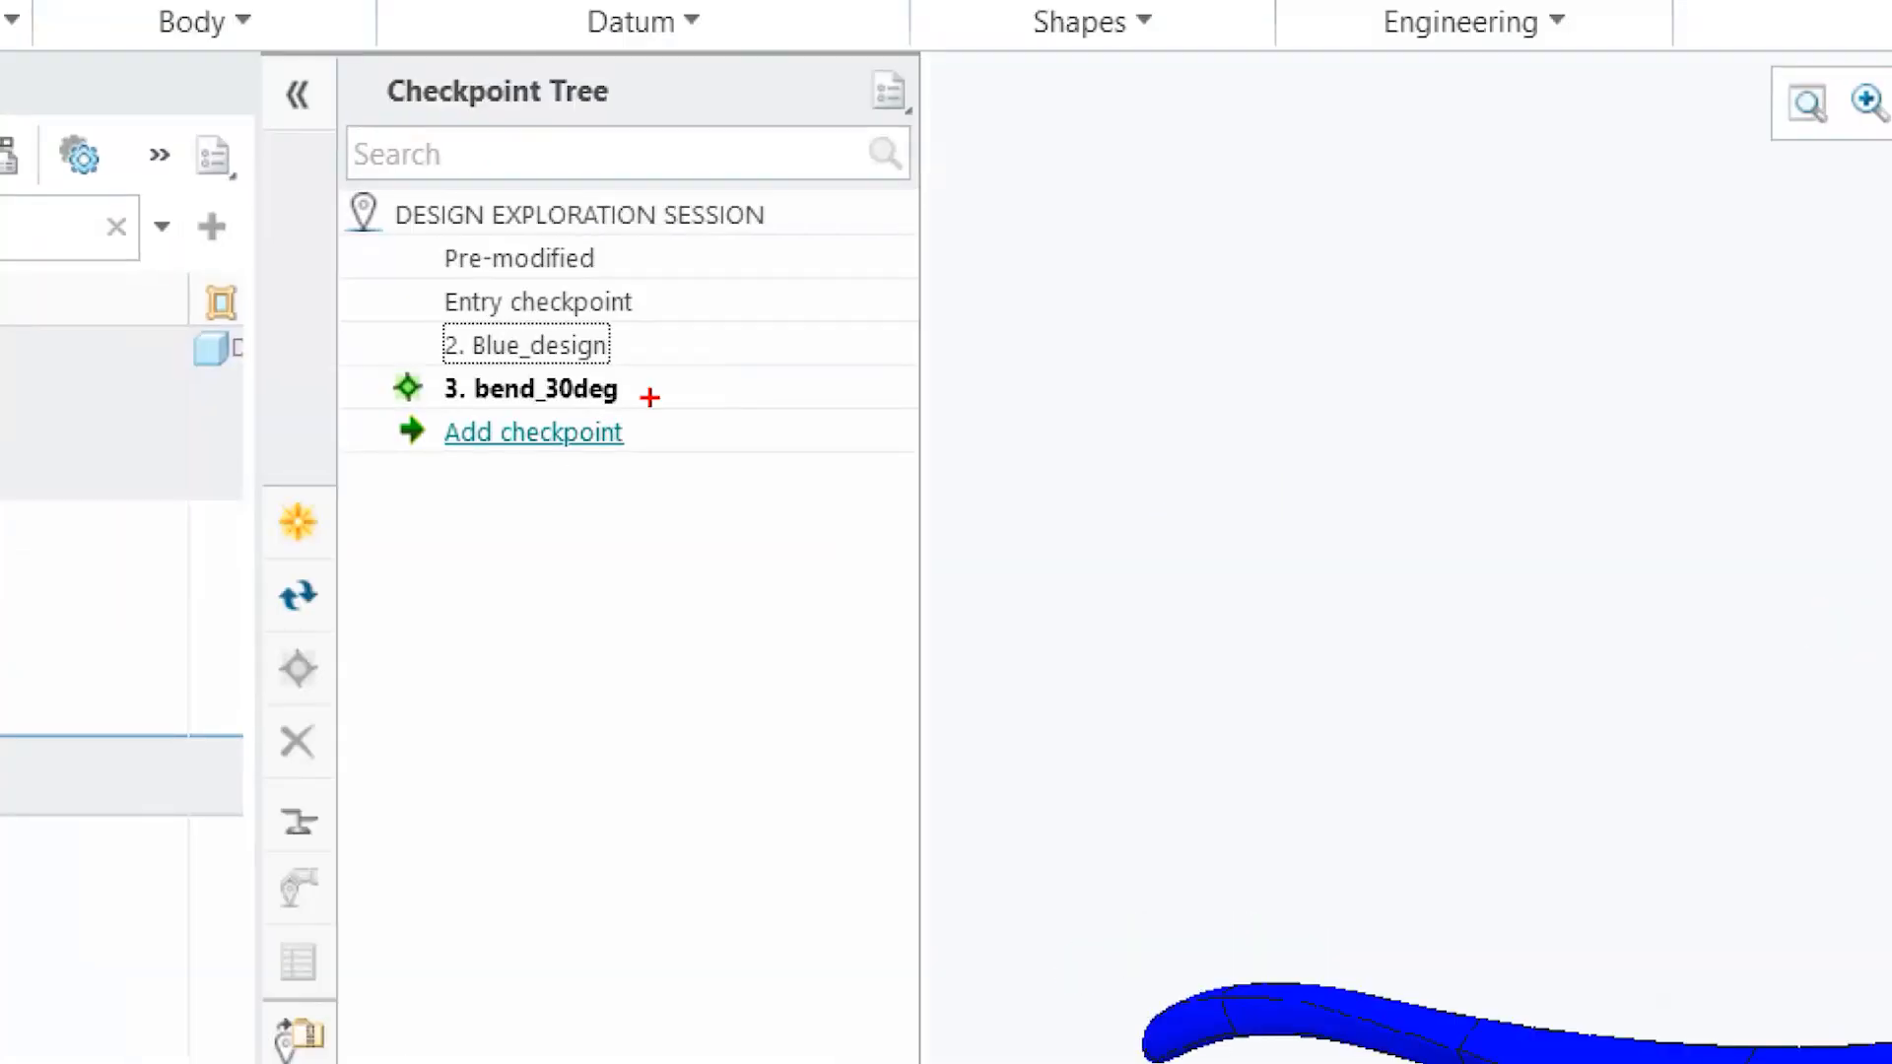
# Edit the Warp 1 dimension, set the bend angle to 120 degrees and regenerate the frame
pyautogui.moveTo(635, 394); pyautogui.dragTo(755, 423)
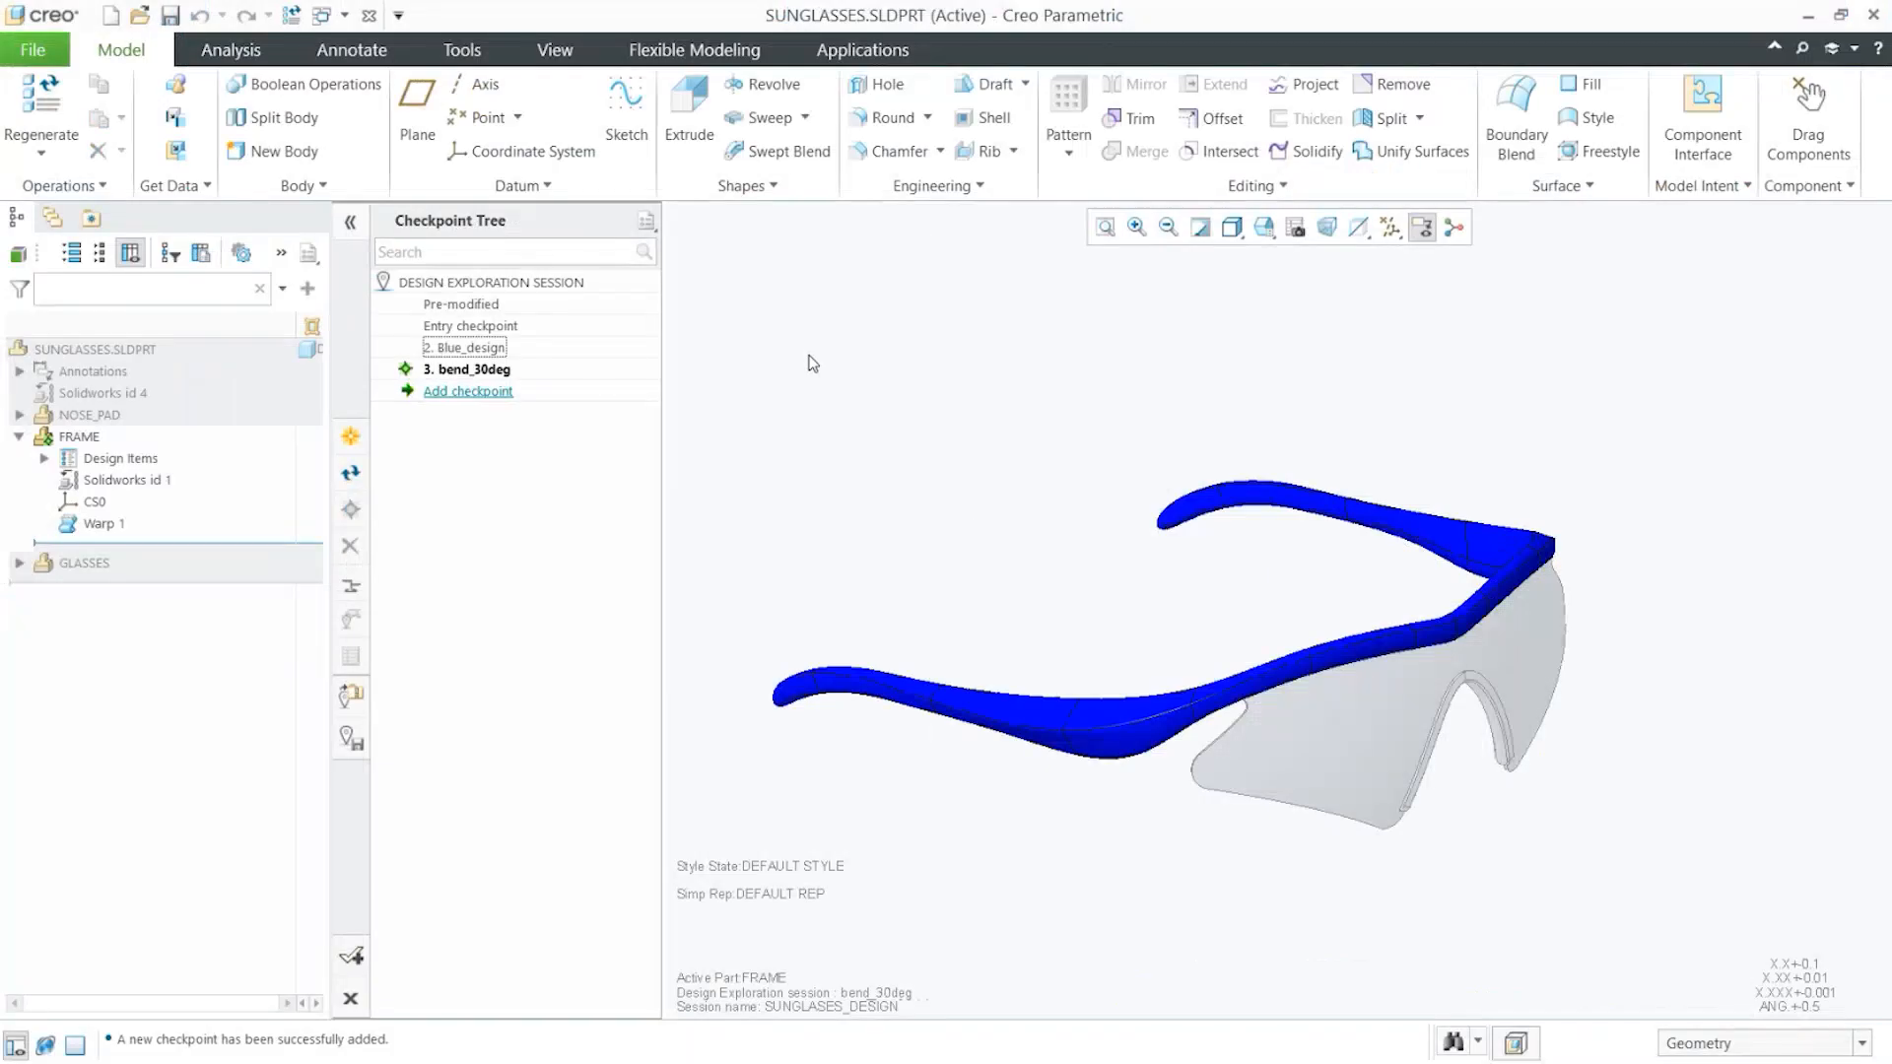
pyautogui.moveTo(1250, 557); pyautogui.dragTo(1302, 560, button='middle')
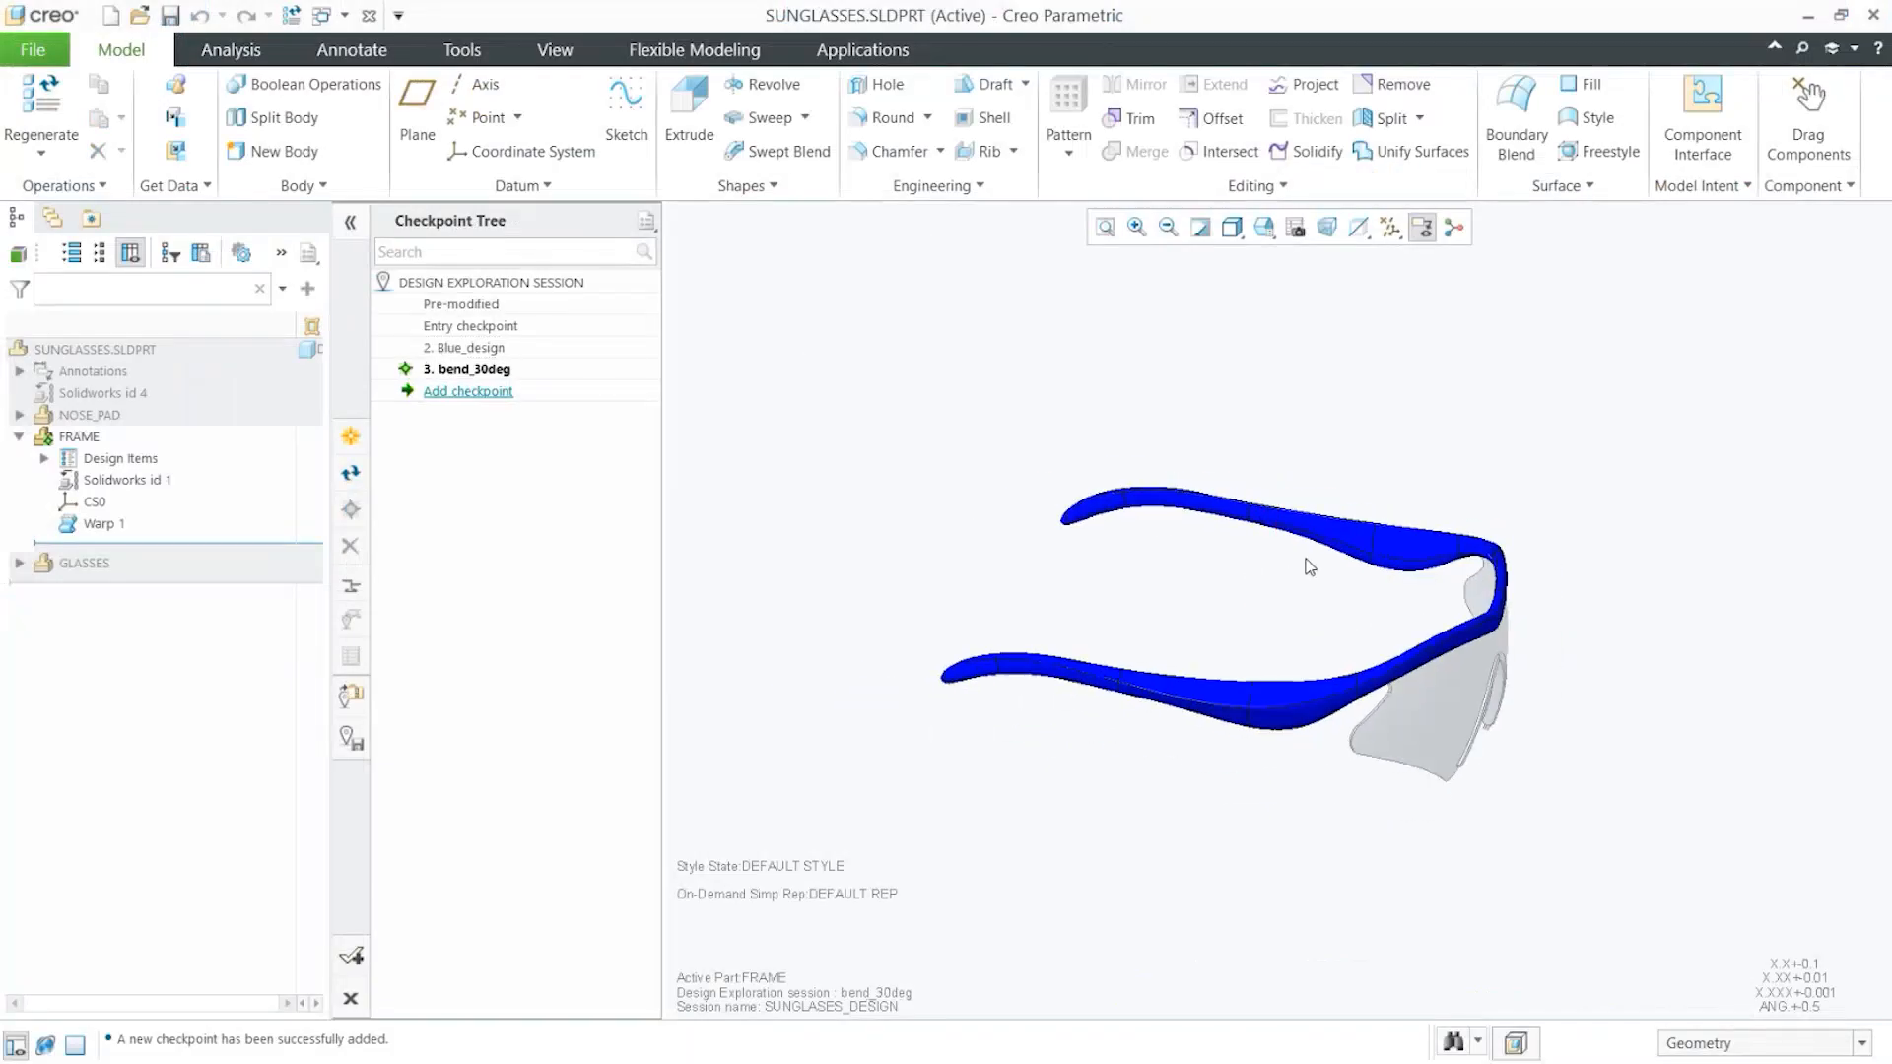
pyautogui.click(83, 526)
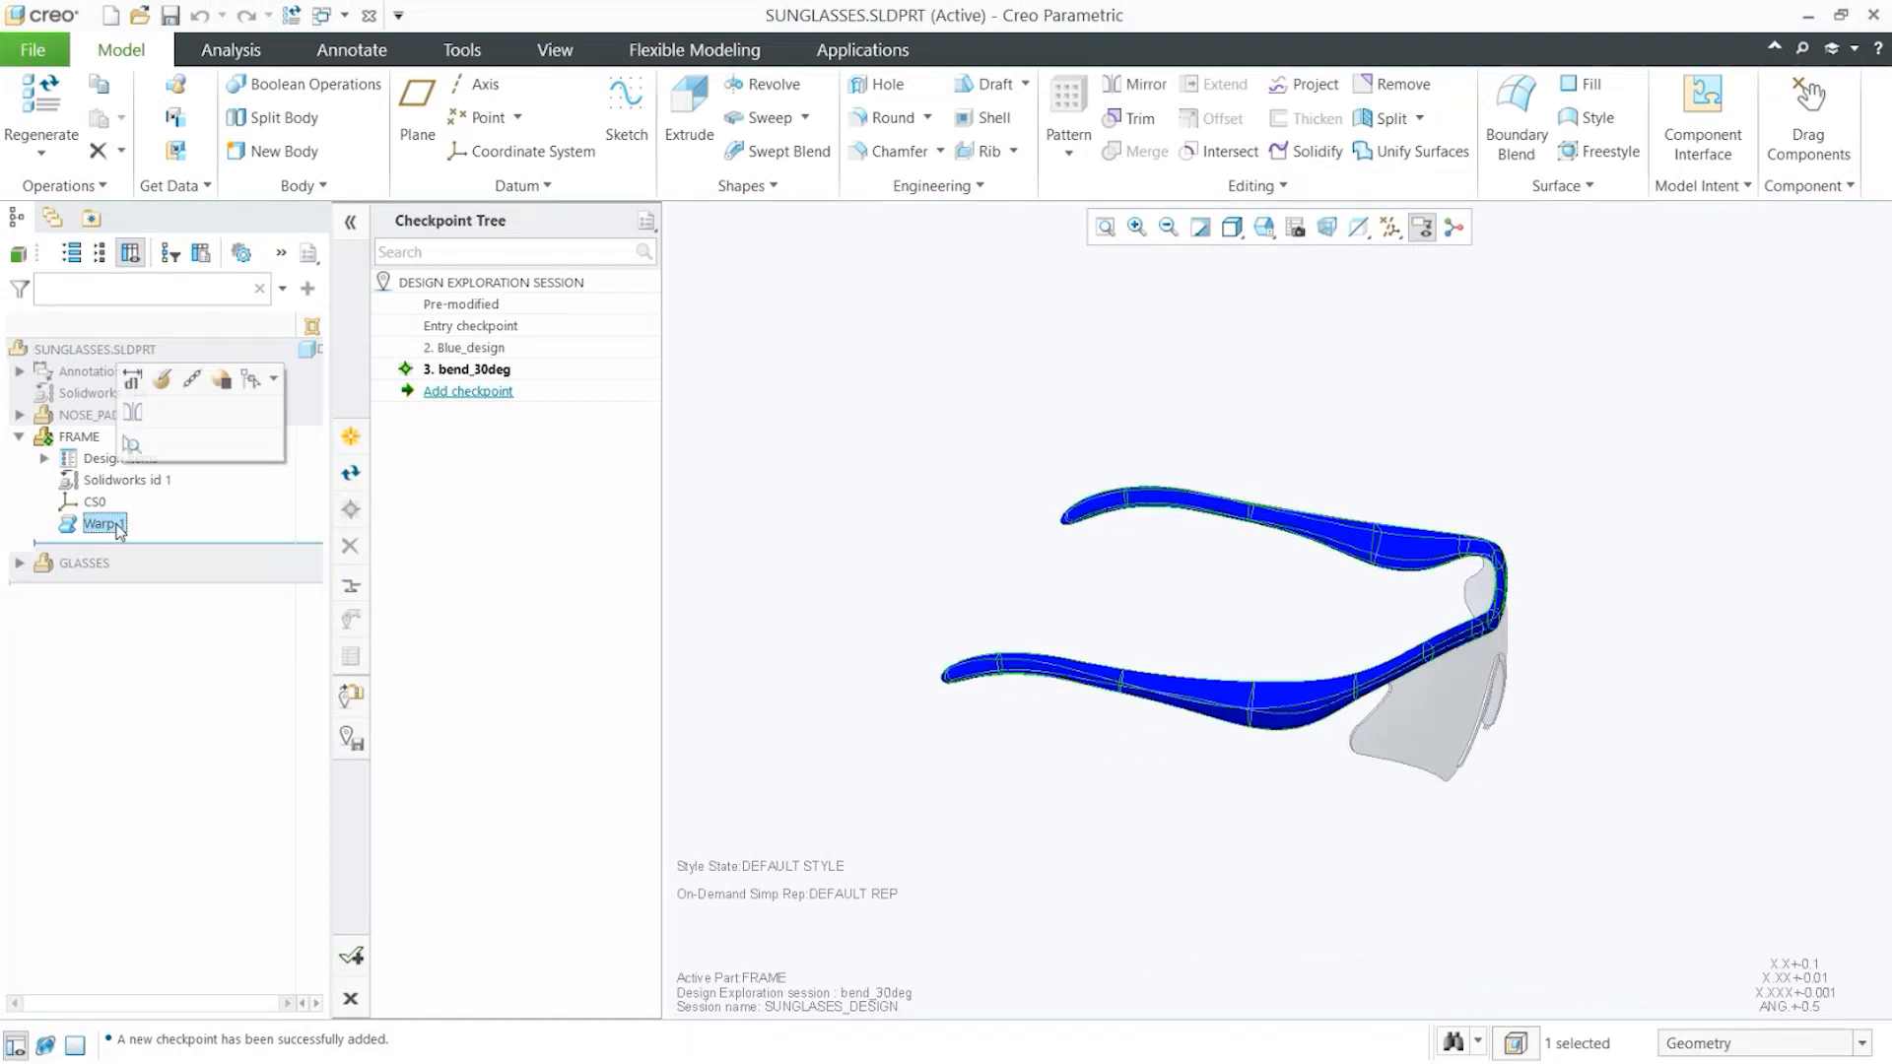
pyautogui.click(136, 385)
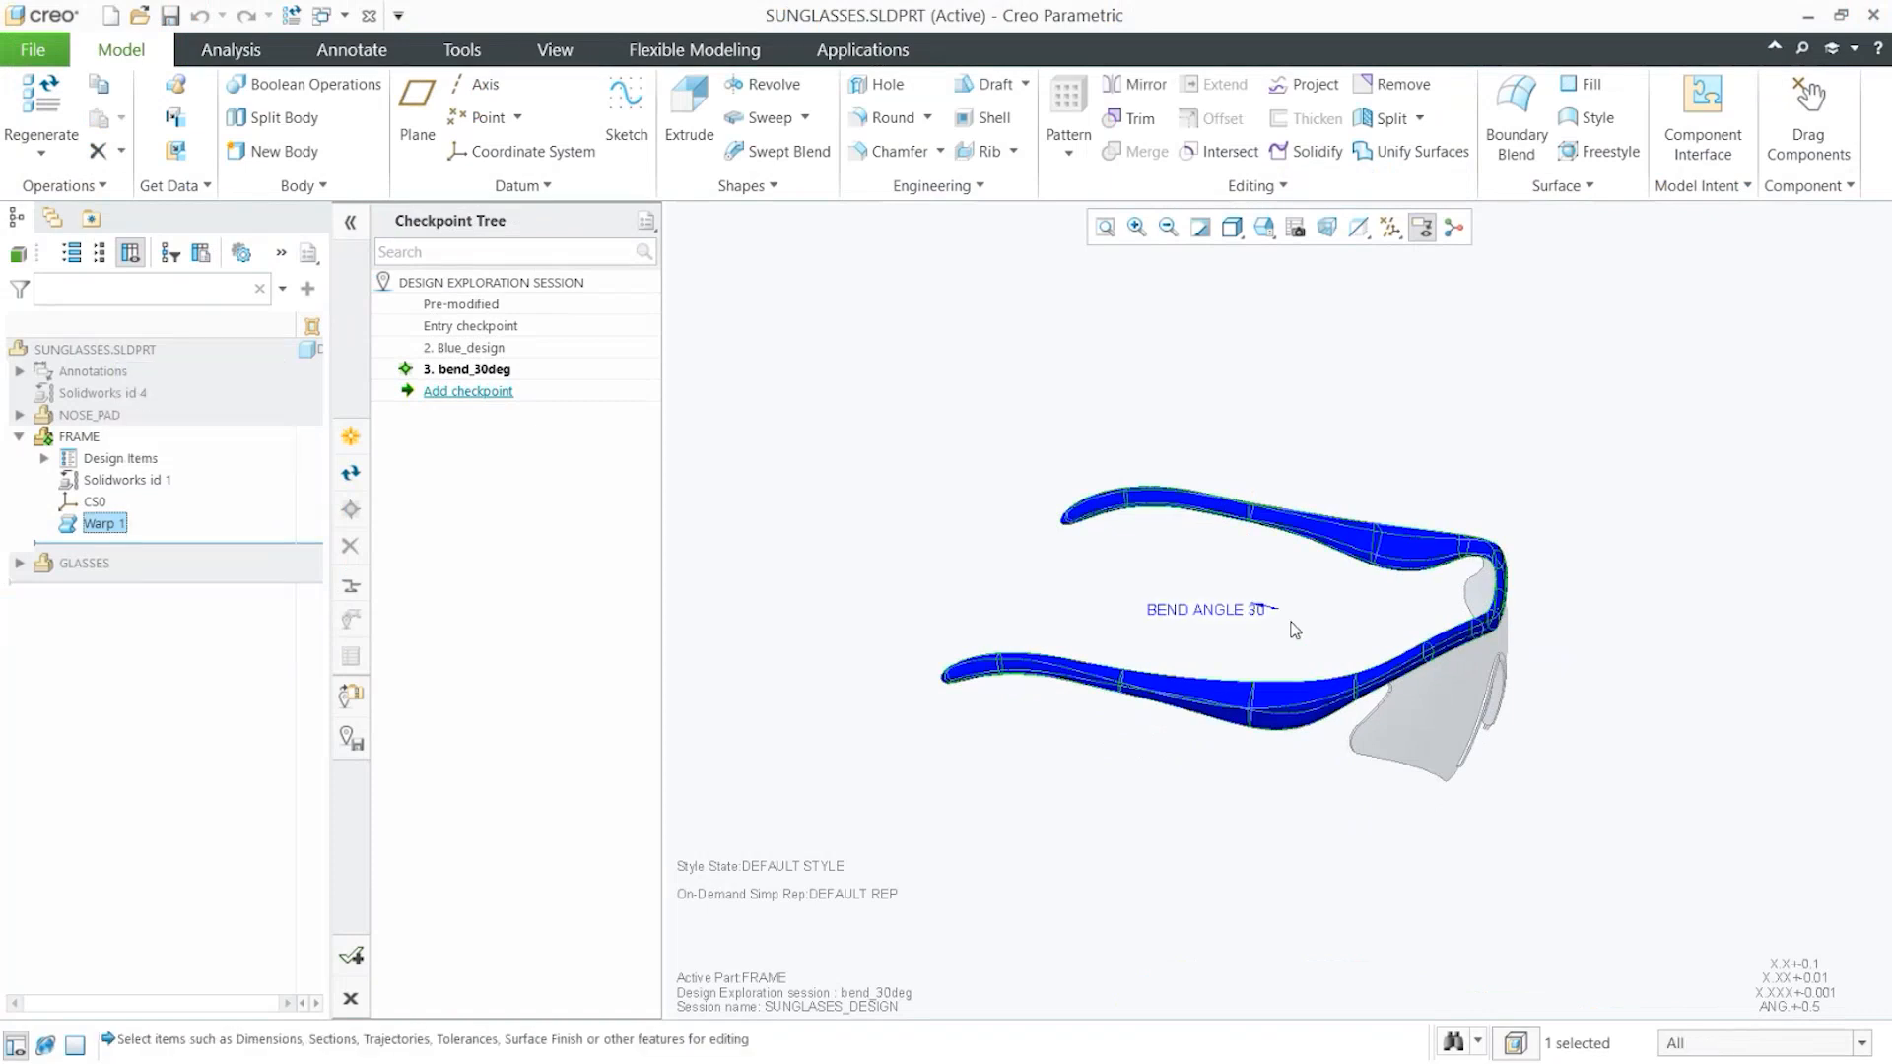
pyautogui.doubleClick(1261, 610)
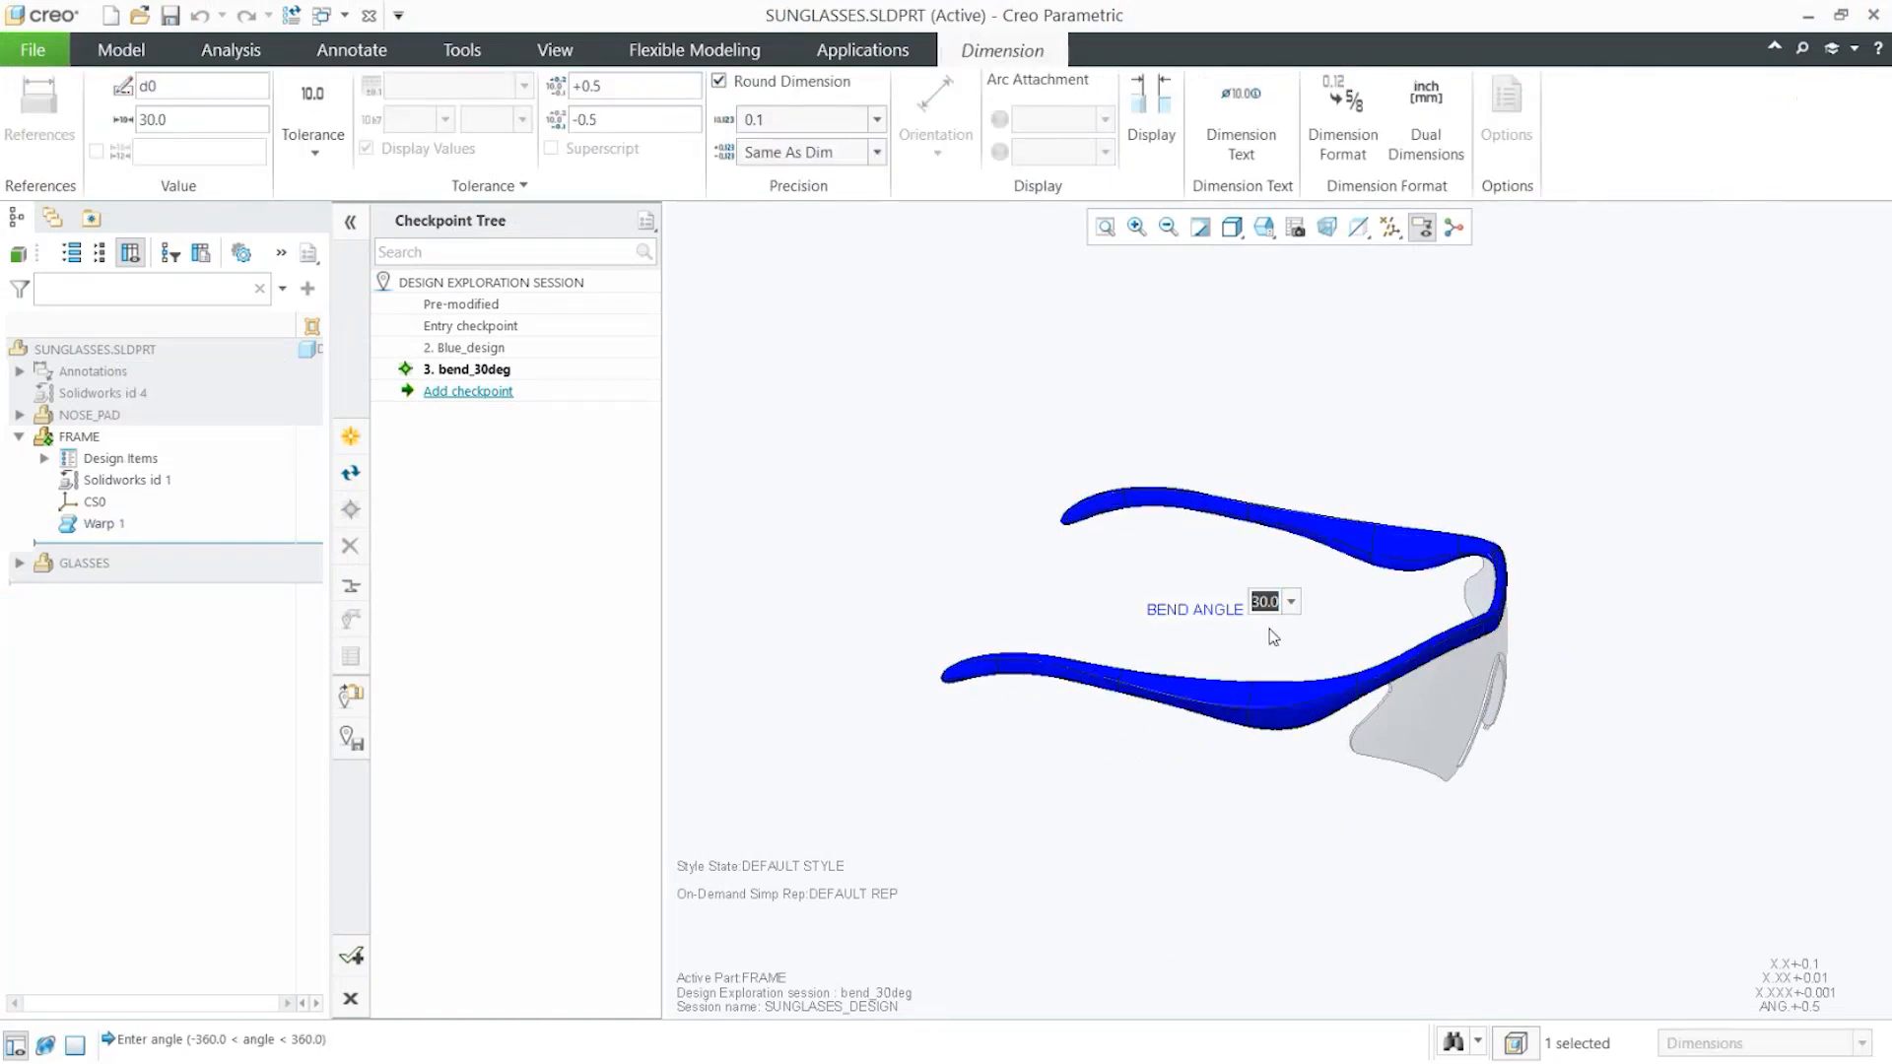
pyautogui.write('120')
pyautogui.press('Return')
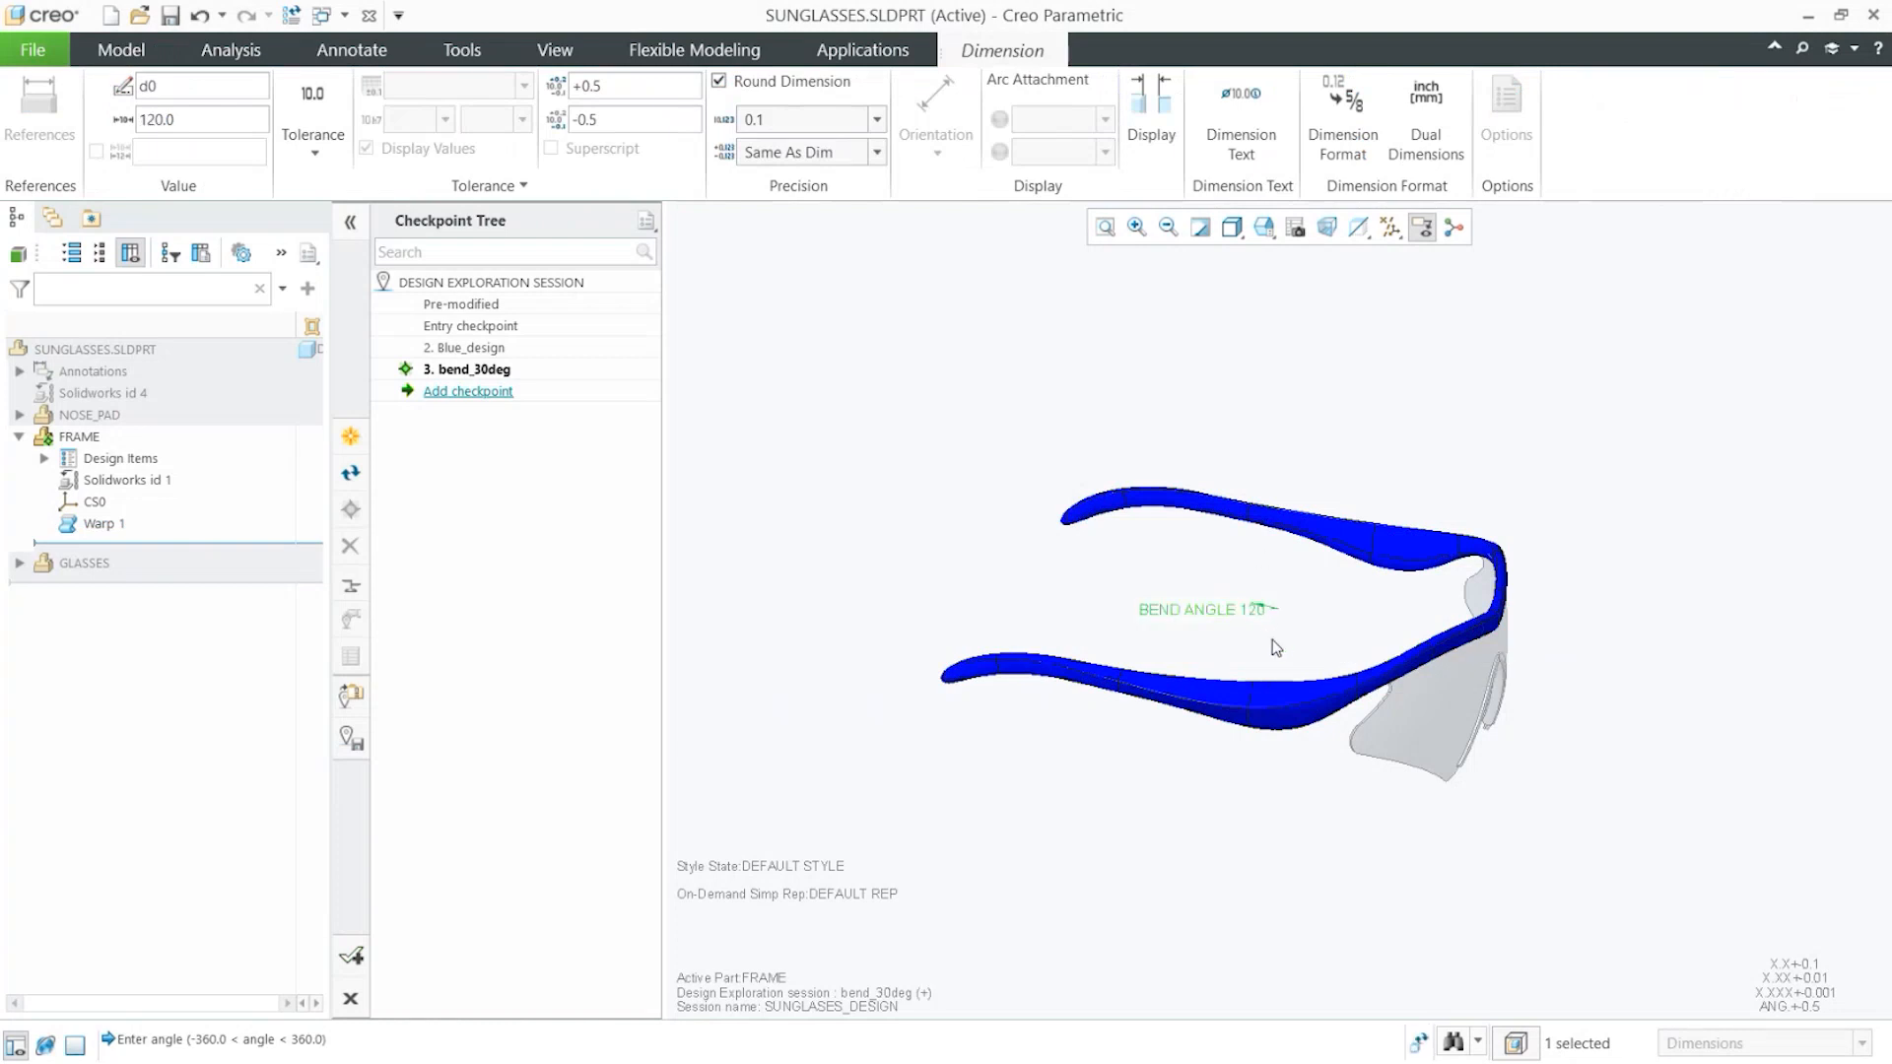
pyautogui.doubleClick(1273, 643)
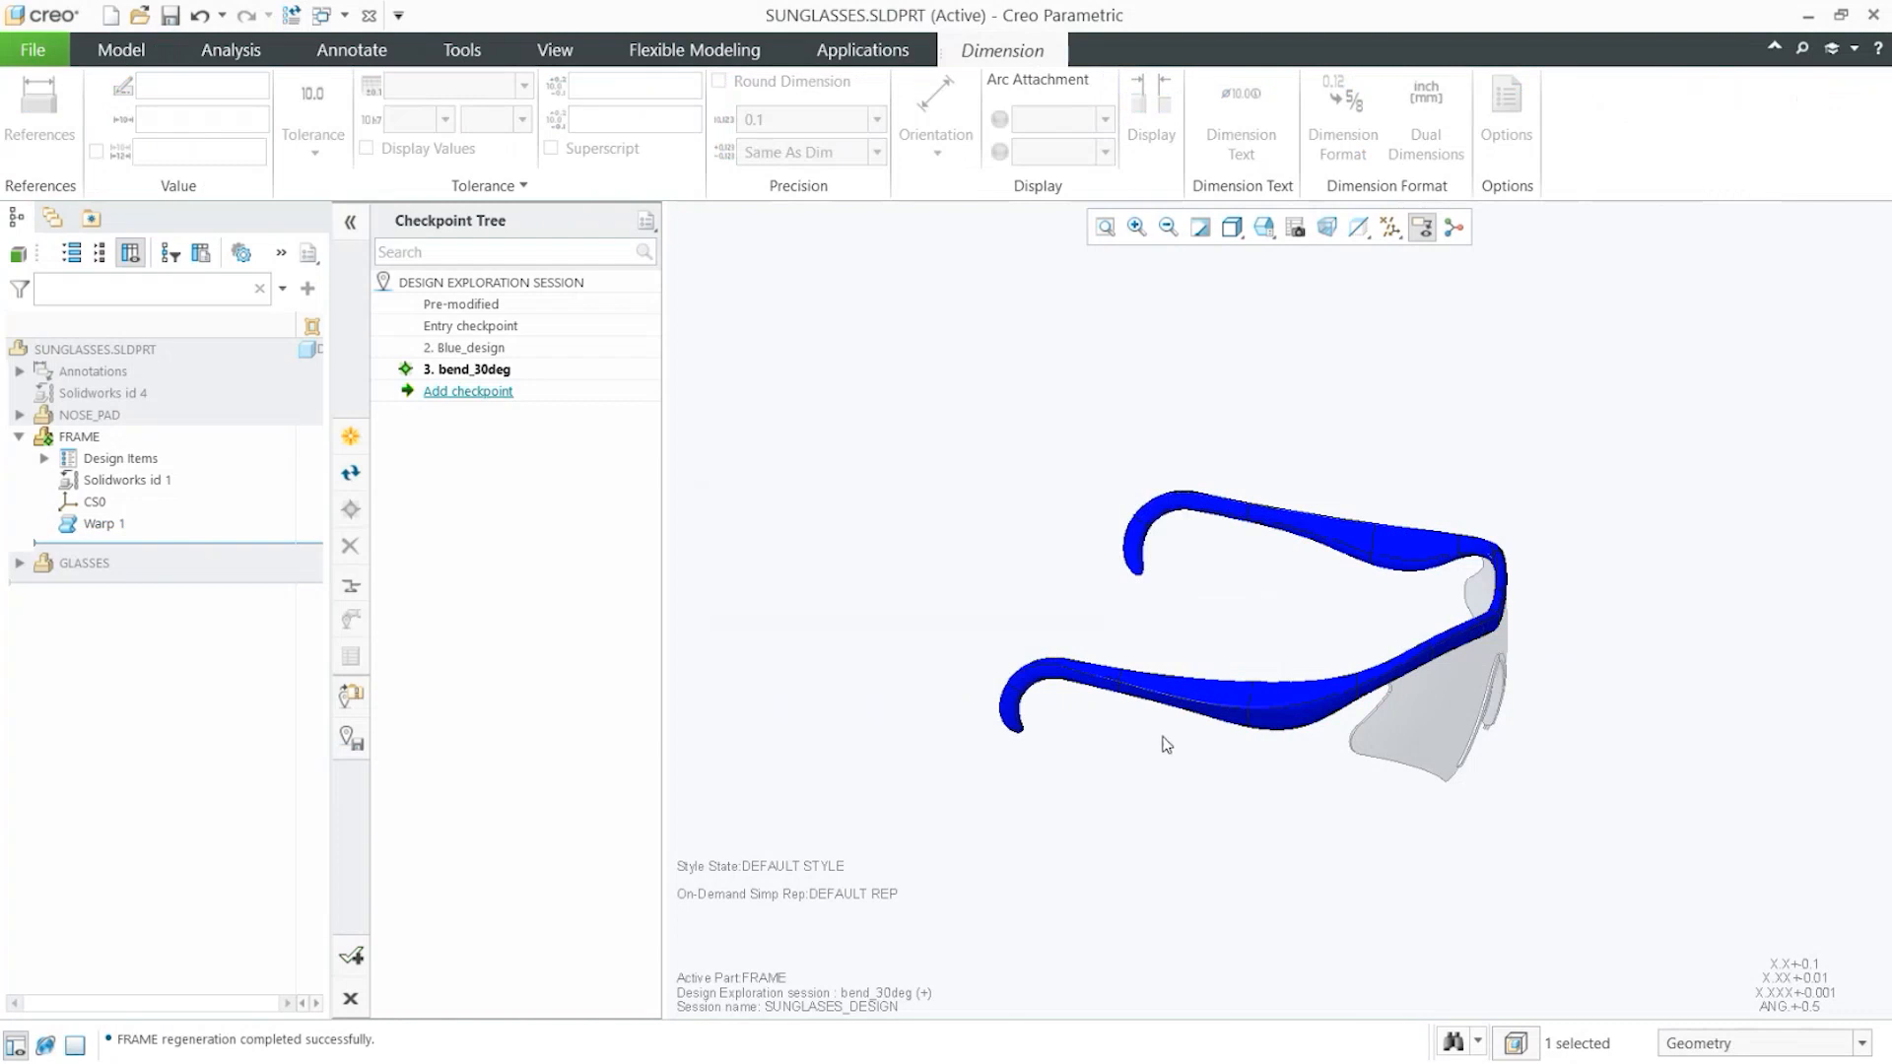
# Reactivate the top-level sunglasses assembly and inspect the more strongly bent temple ends
pyautogui.moveTo(1120, 727); pyautogui.dragTo(1171, 718, button='middle')
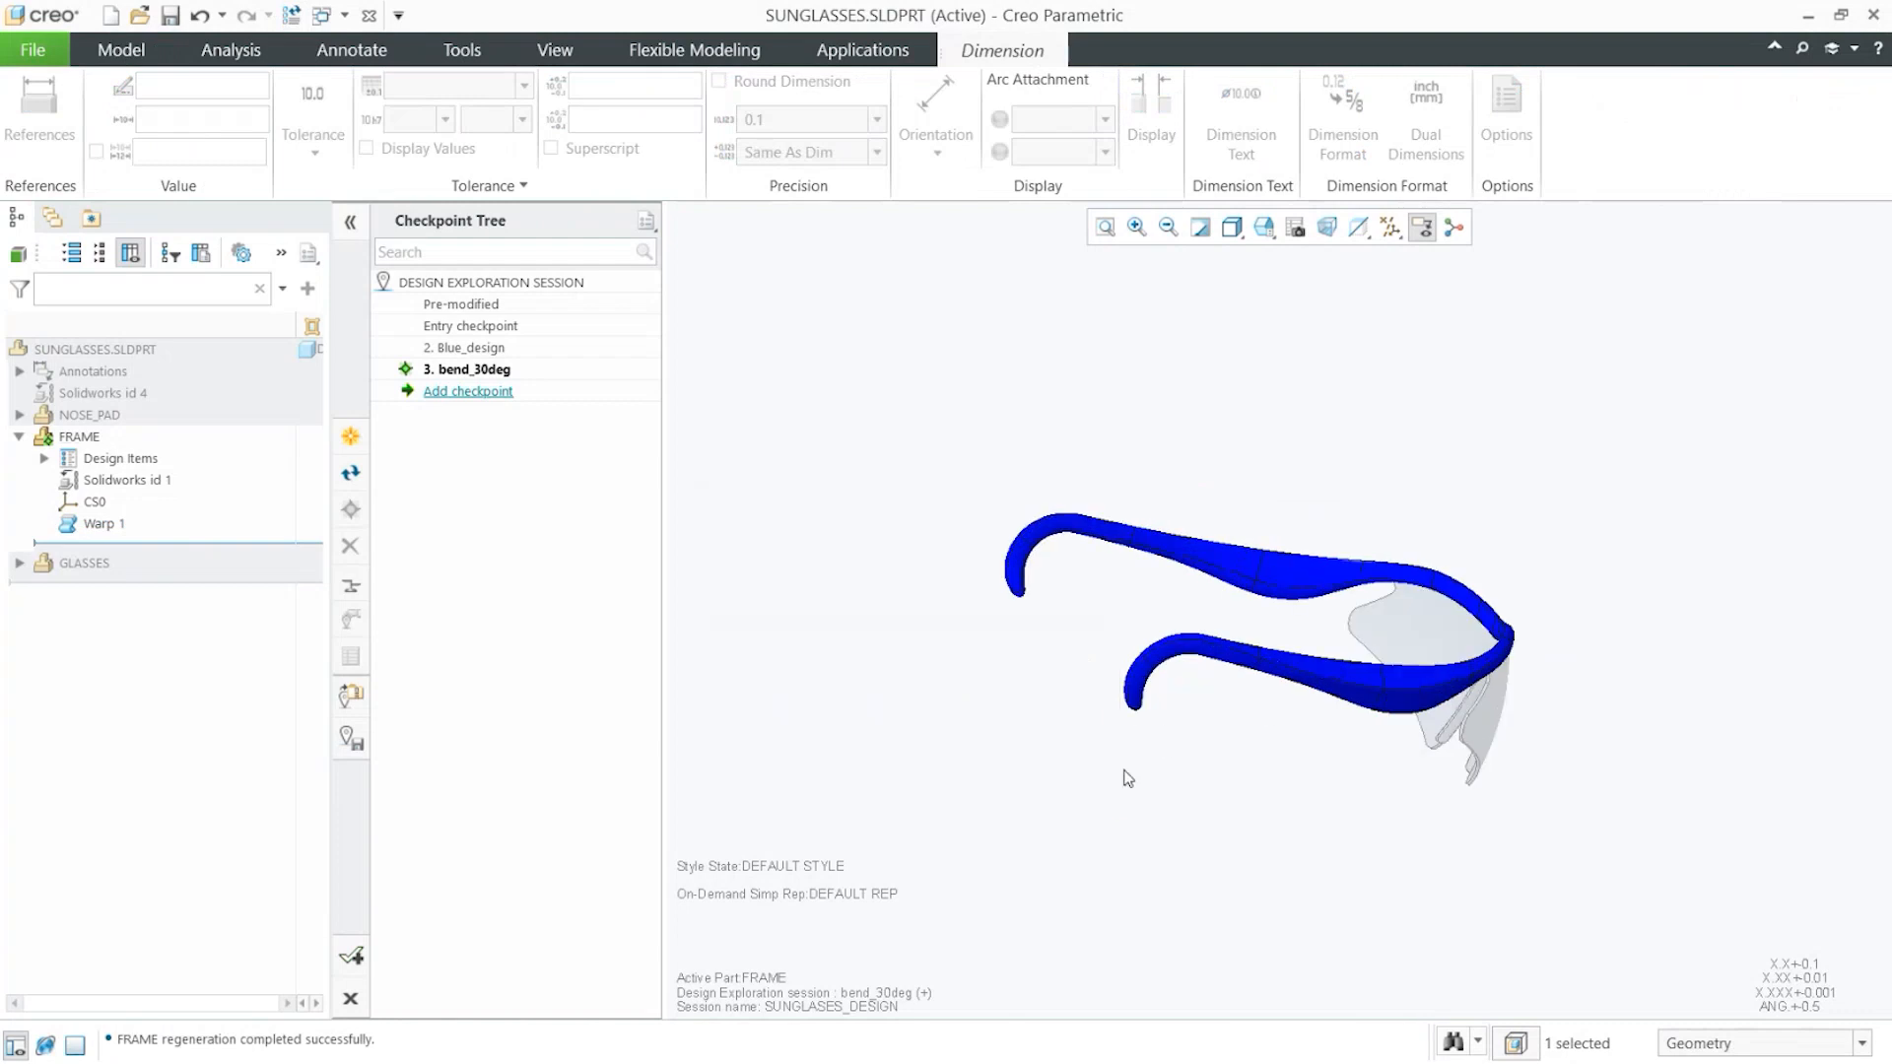
pyautogui.hotkey('ctrl', 'a')
pyautogui.moveTo(1254, 682)
pyautogui.mouseDown(button='middle')
pyautogui.moveTo(1093, 680)
pyautogui.moveTo(1208, 693)
pyautogui.mouseUp(button='middle')
pyautogui.scroll(-5, 1081, 689)
pyautogui.moveTo(1031, 697); pyautogui.dragTo(1065, 702, button='middle')
pyautogui.scroll(5, 1066, 702)
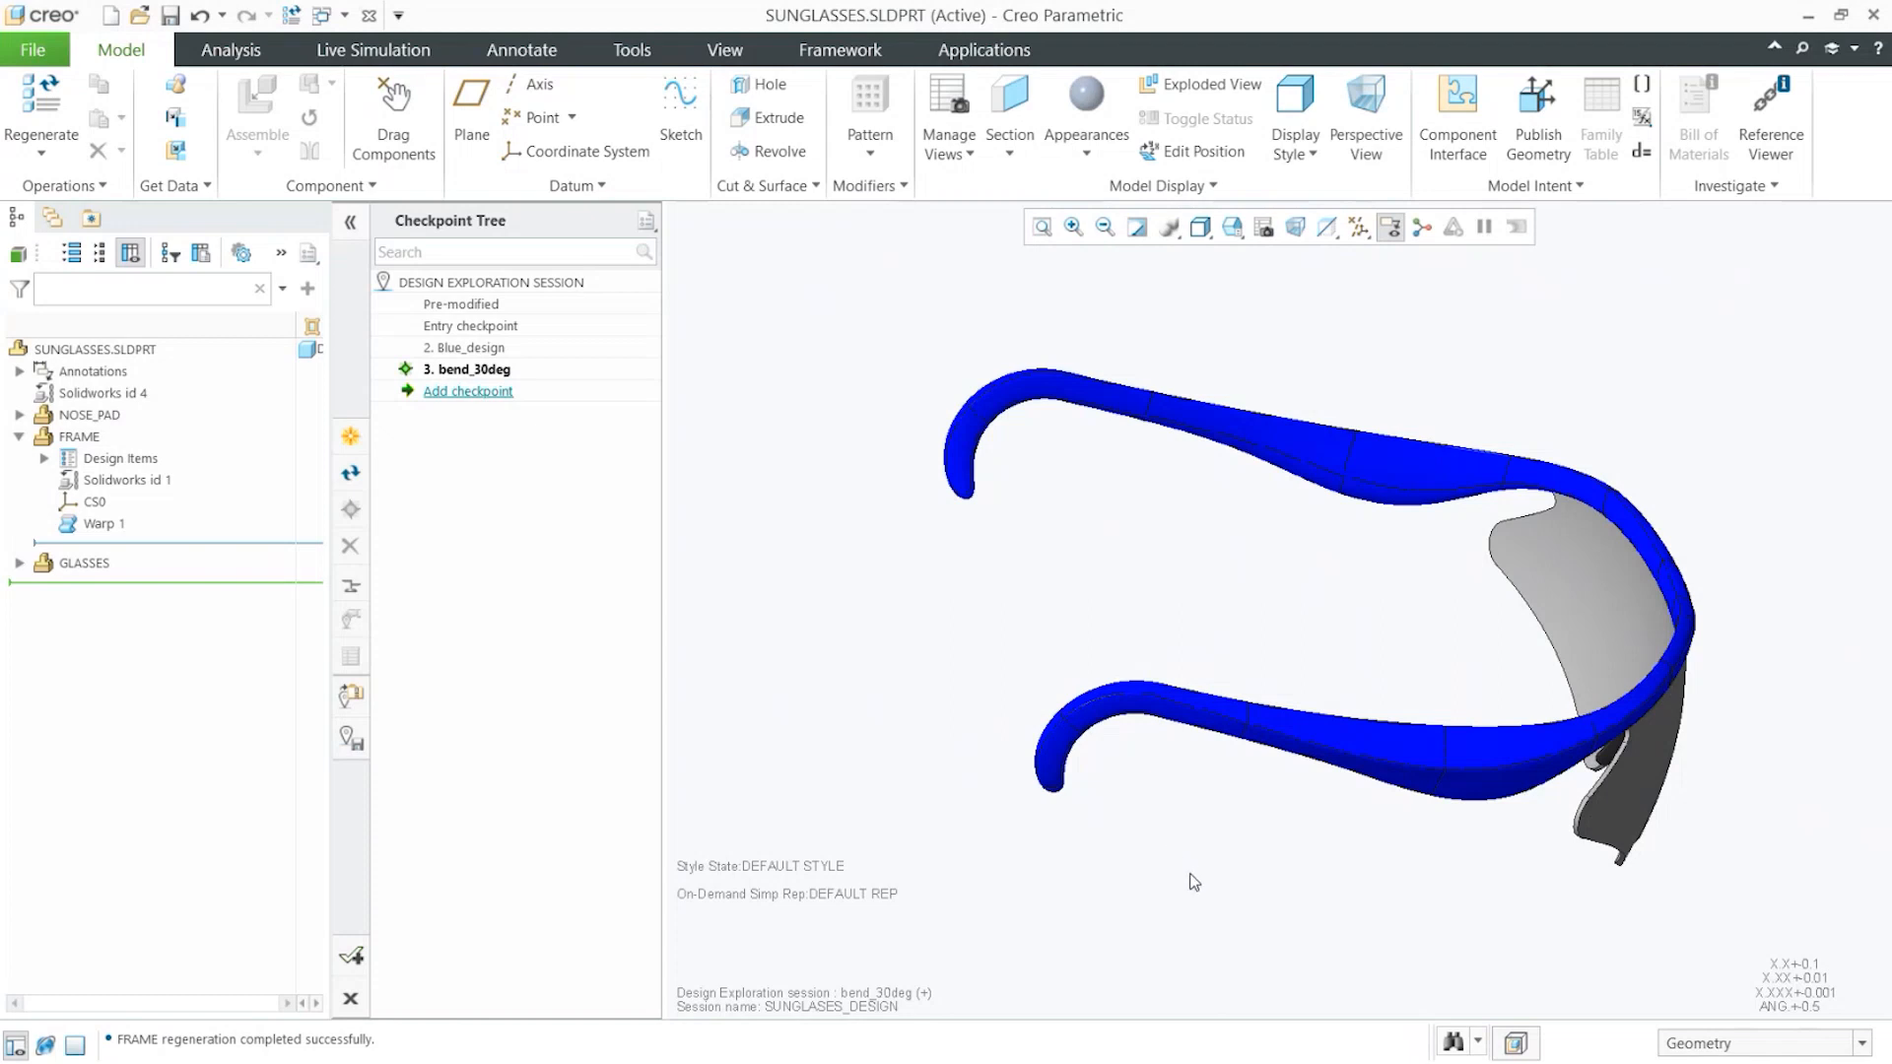
# Add a checkpoint named bend_120deg below bend_30deg in the Design Exploration session
pyautogui.moveTo(1178, 828); pyautogui.dragTo(1149, 798, button='middle')
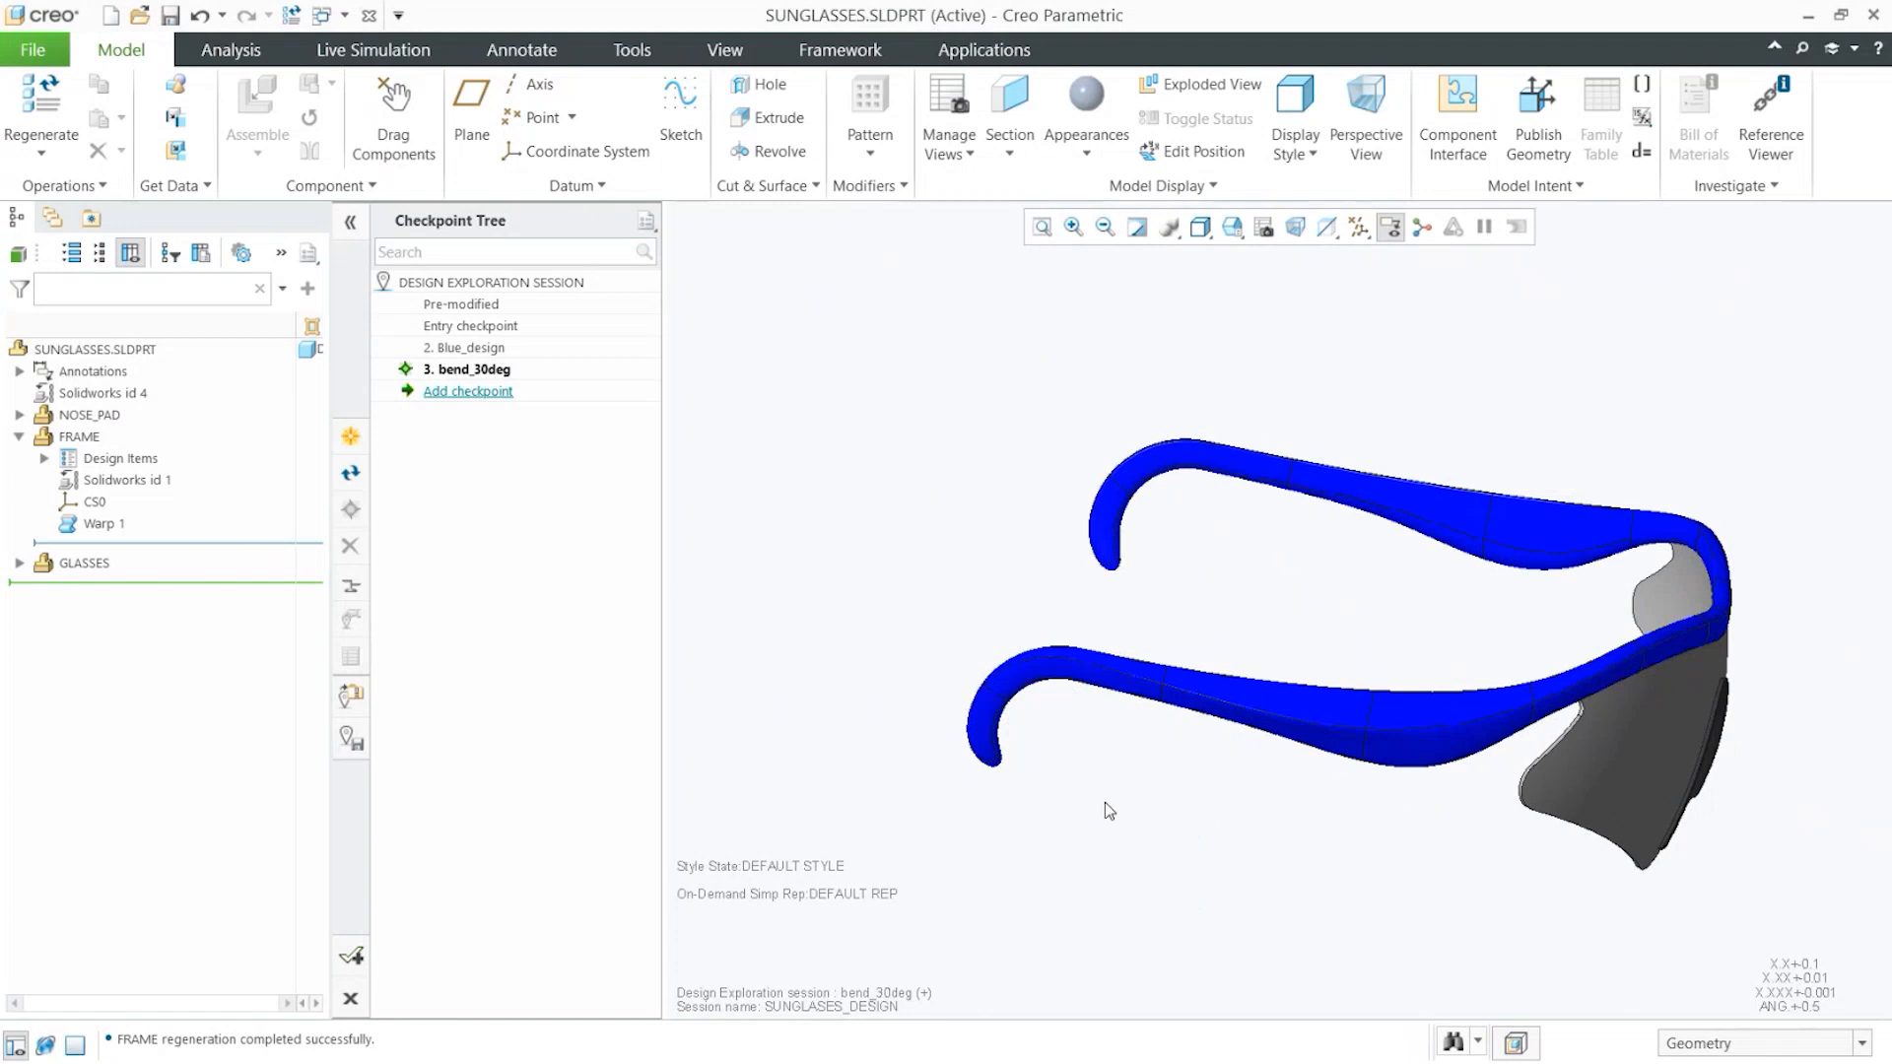
pyautogui.moveTo(1090, 726)
pyautogui.mouseDown(button='middle')
pyautogui.moveTo(917, 705)
pyautogui.moveTo(978, 713)
pyautogui.mouseUp(button='middle')
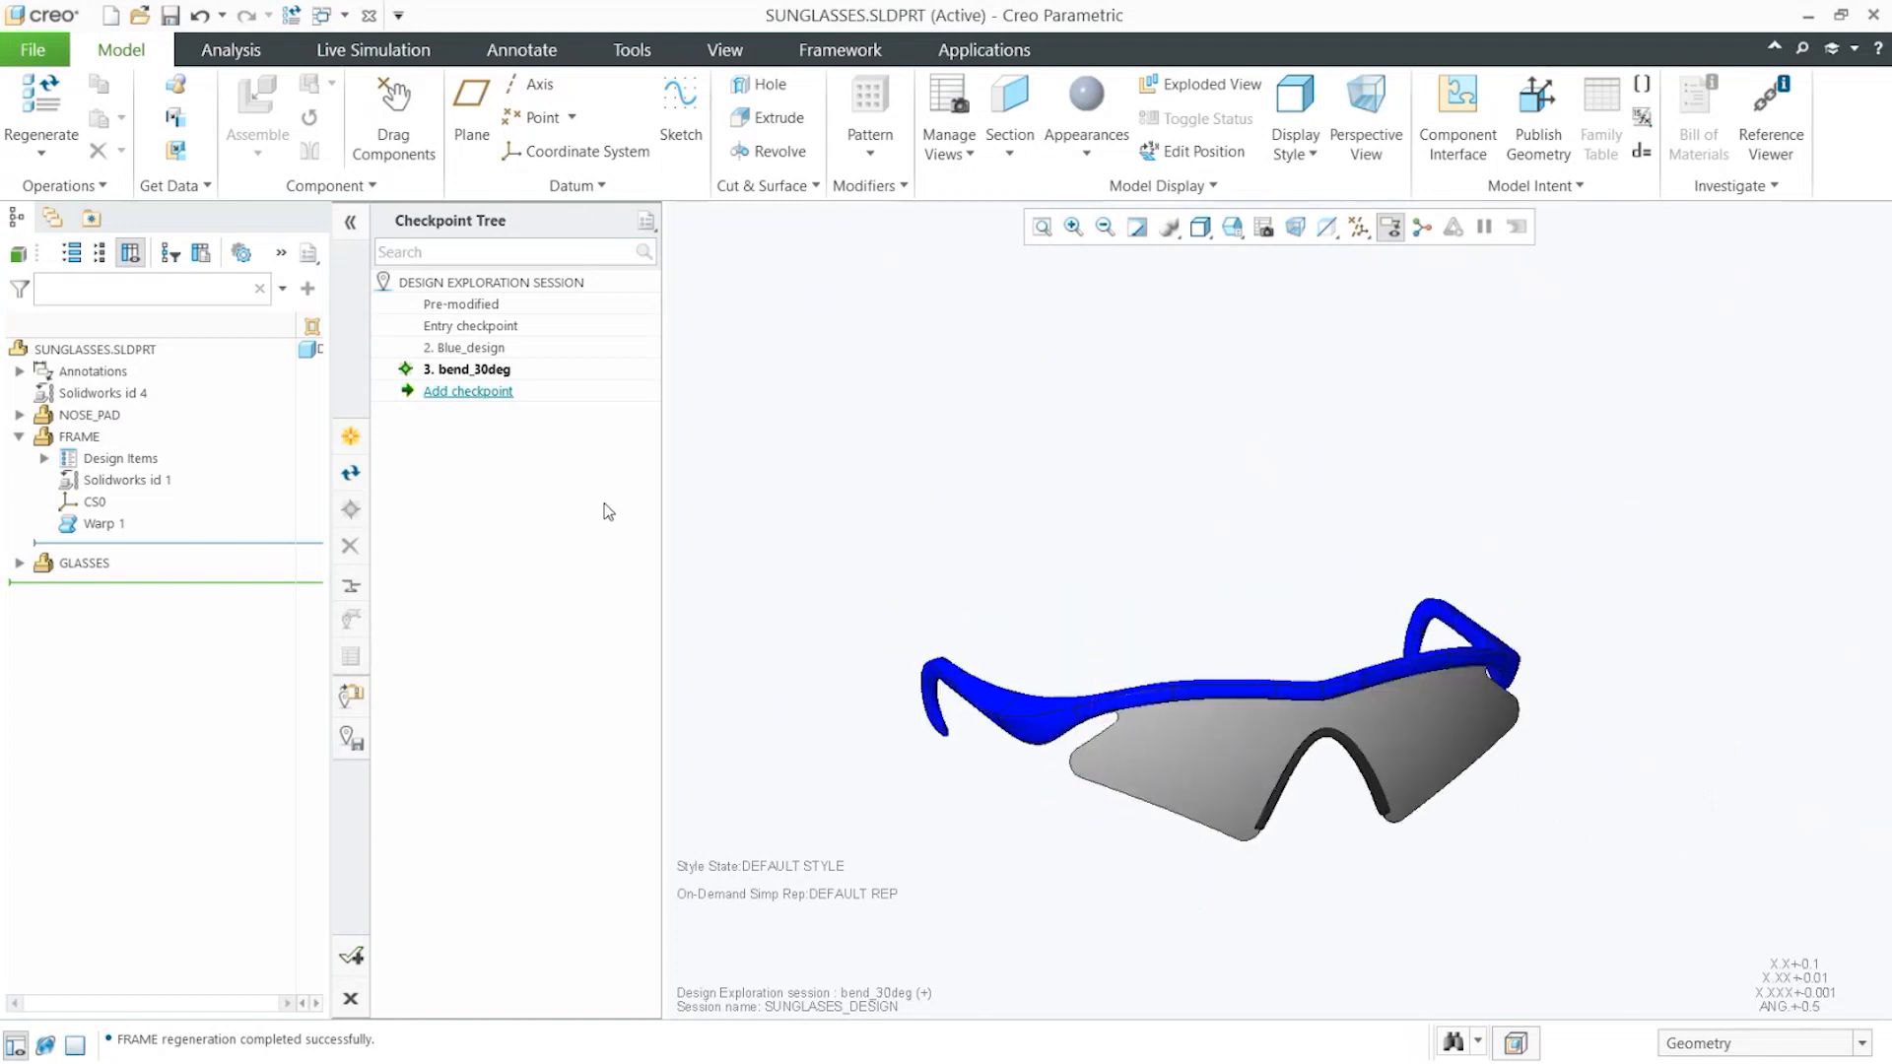
pyautogui.click(487, 394)
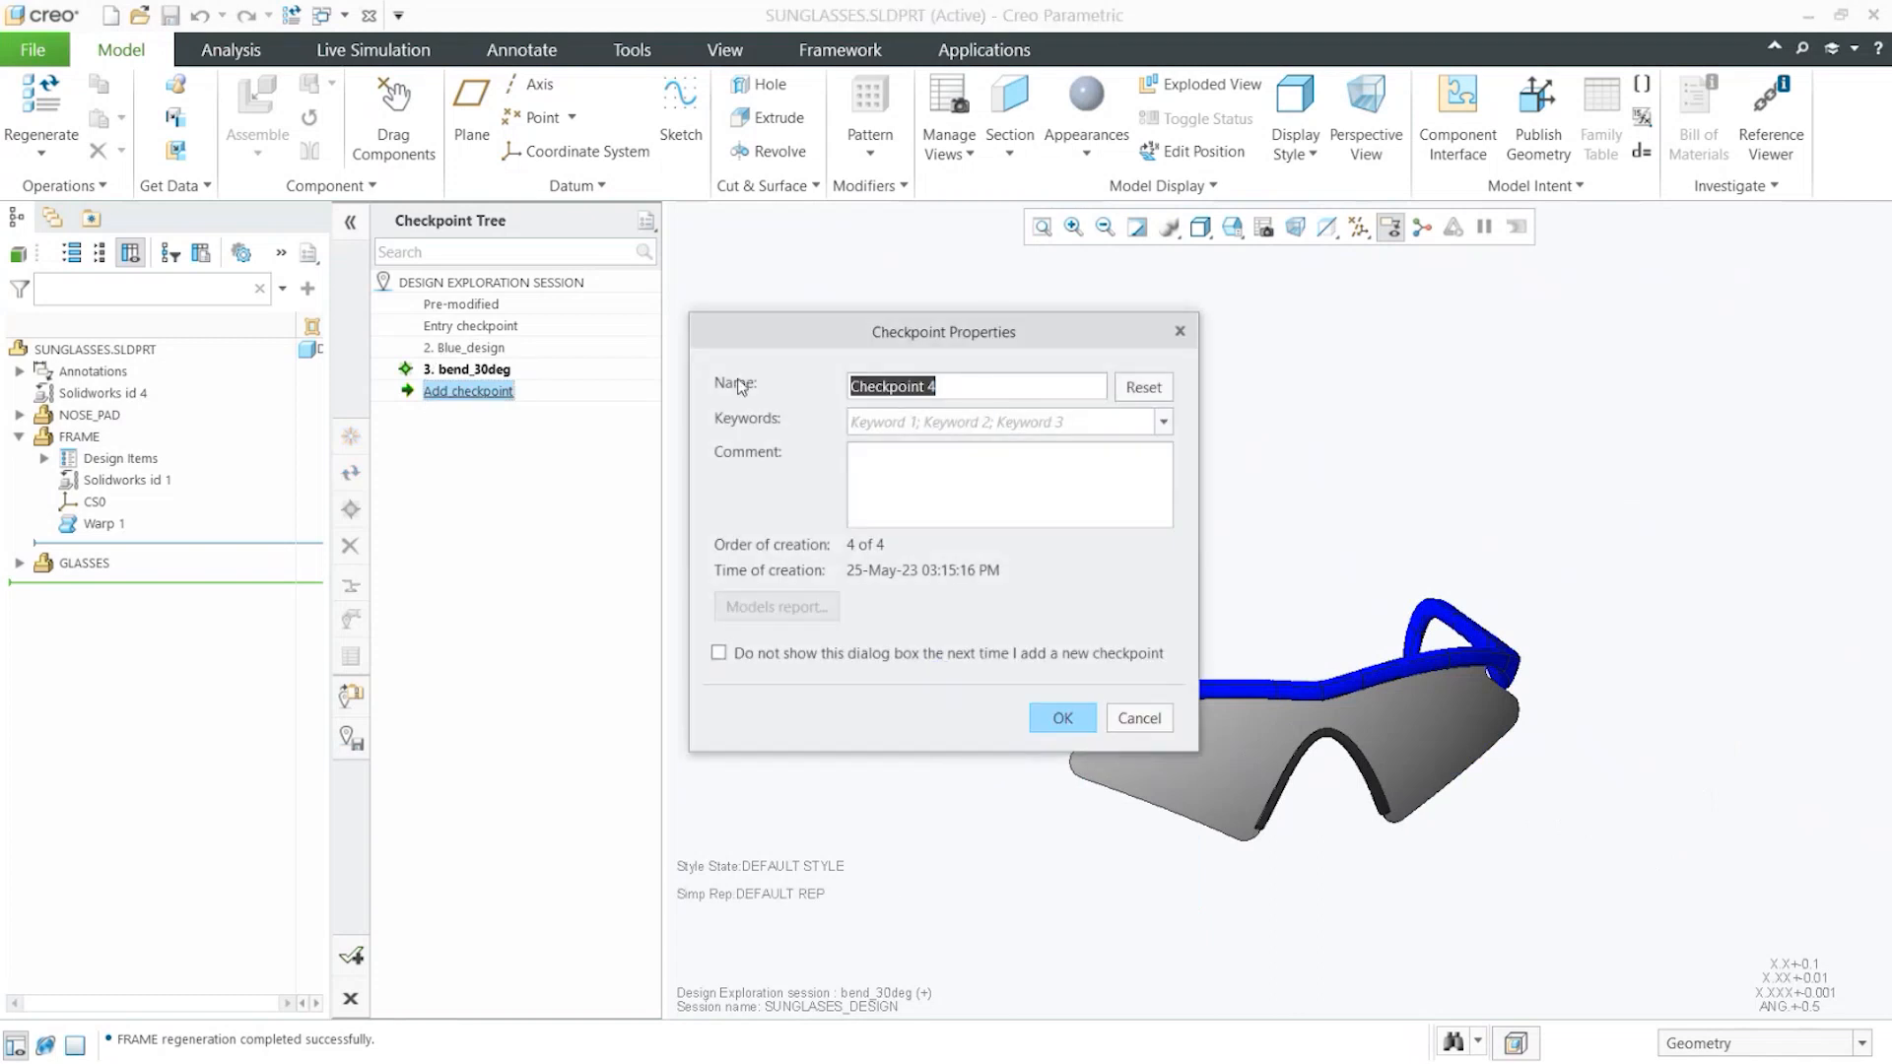
pyautogui.write('bend_120deg')
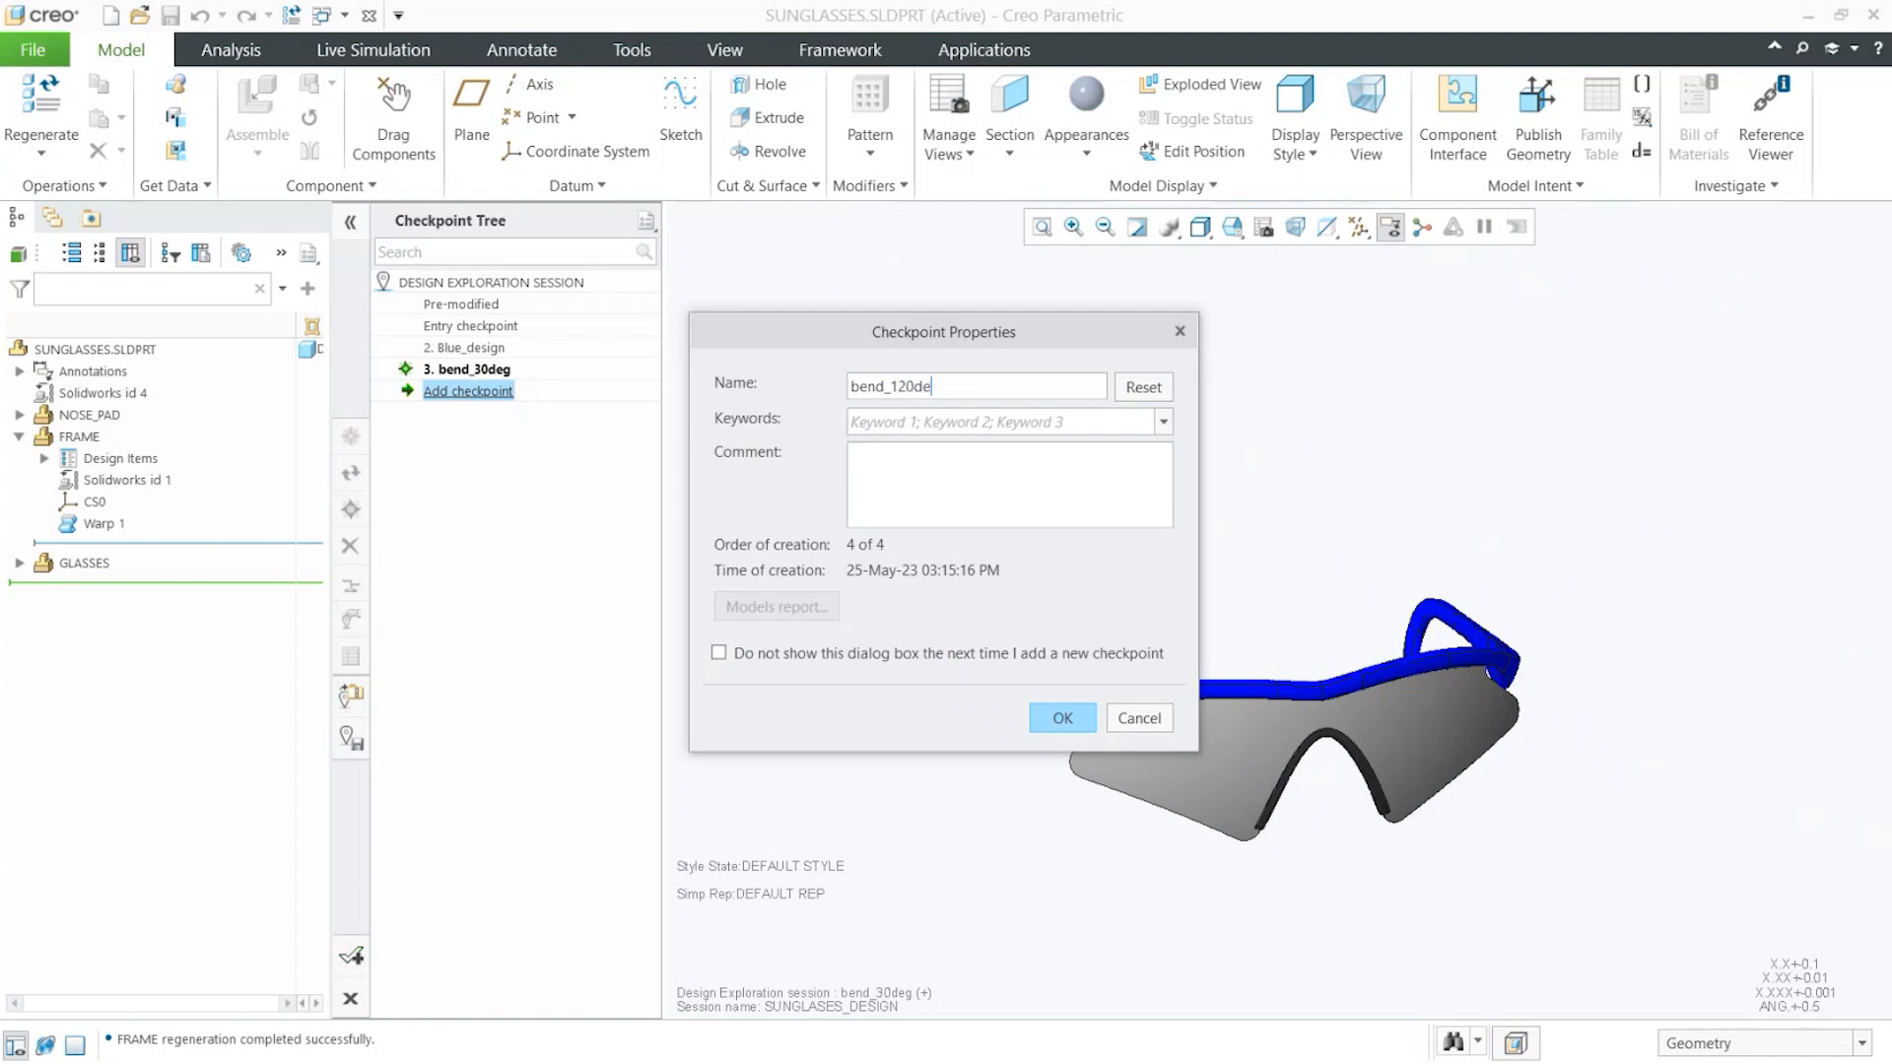
pyautogui.click(1061, 718)
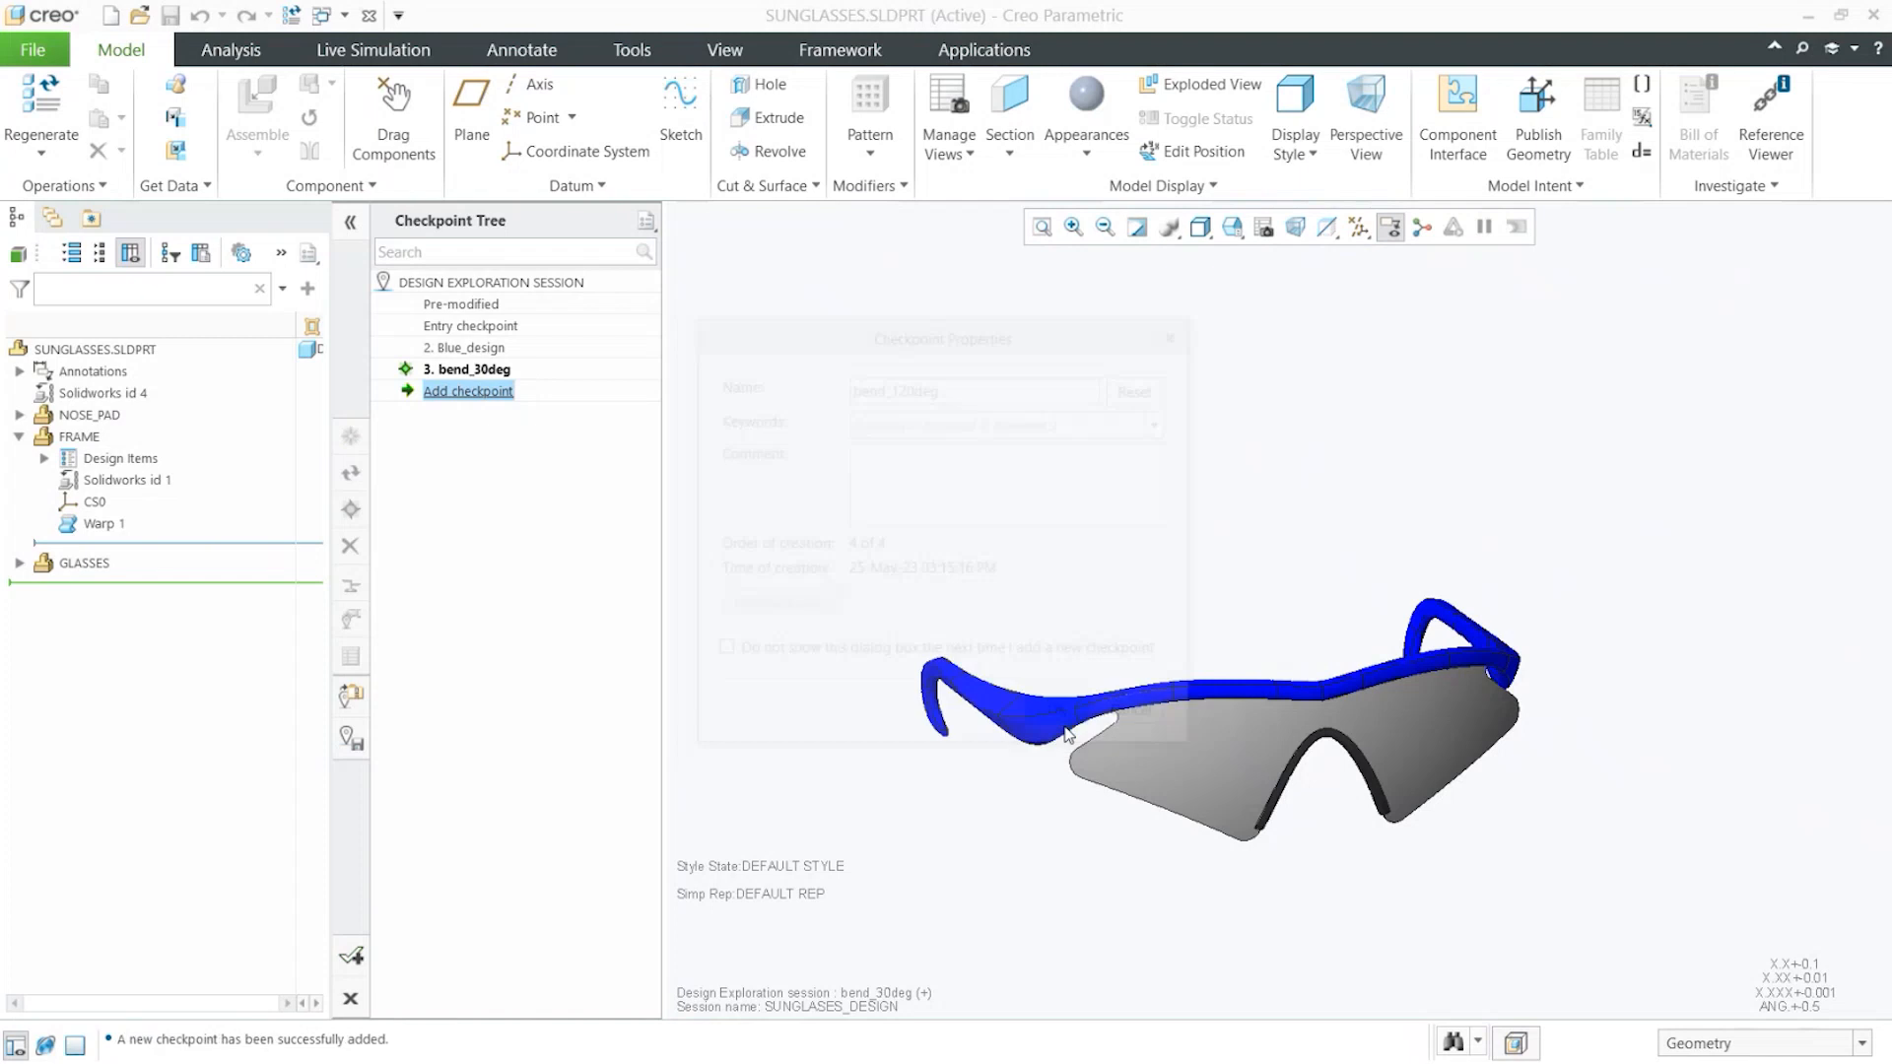
# Compare the temple shapes by restoring the bend_30deg, Blue_design and bend_120deg checkpoints one after another
pyautogui.moveTo(1224, 570); pyautogui.dragTo(1219, 490, button='middle')
pyautogui.scroll(-1, 1186, 620)
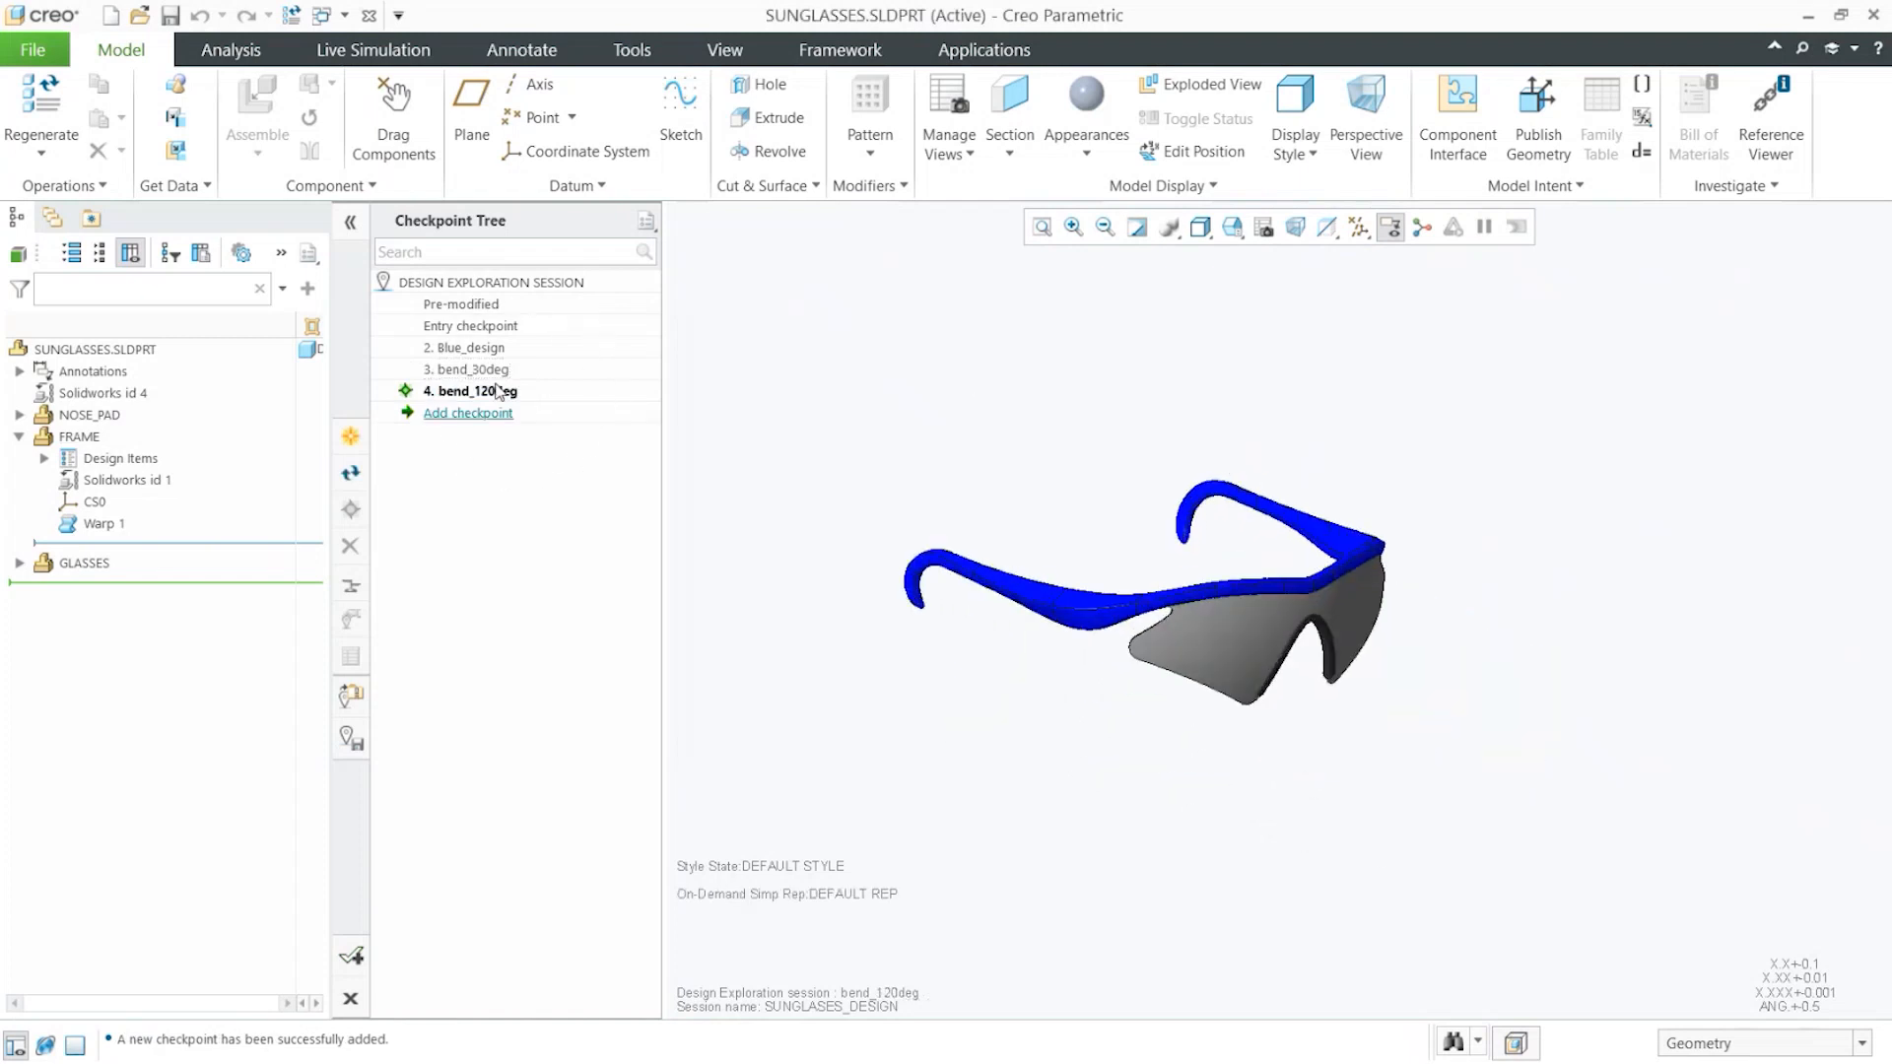
pyautogui.doubleClick(473, 370)
pyautogui.scroll(-3, 995, 552)
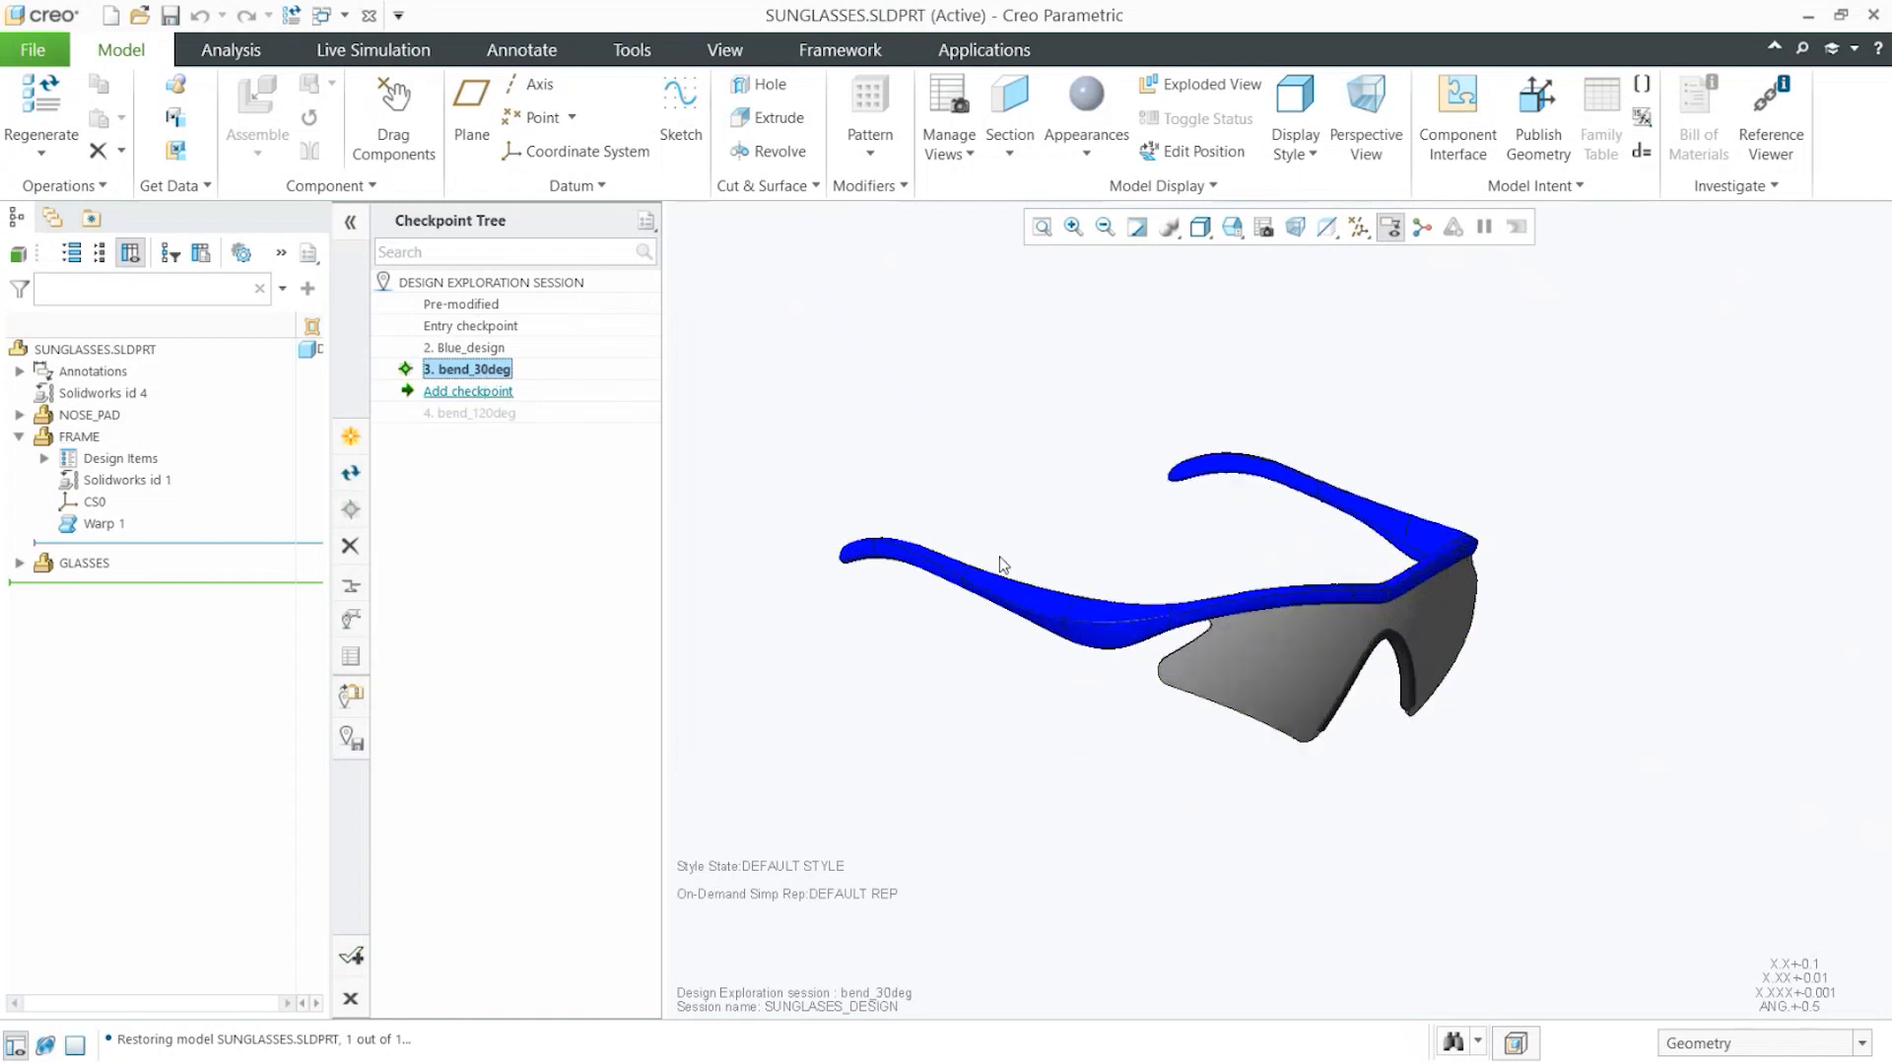
pyautogui.scroll(3, 805, 585)
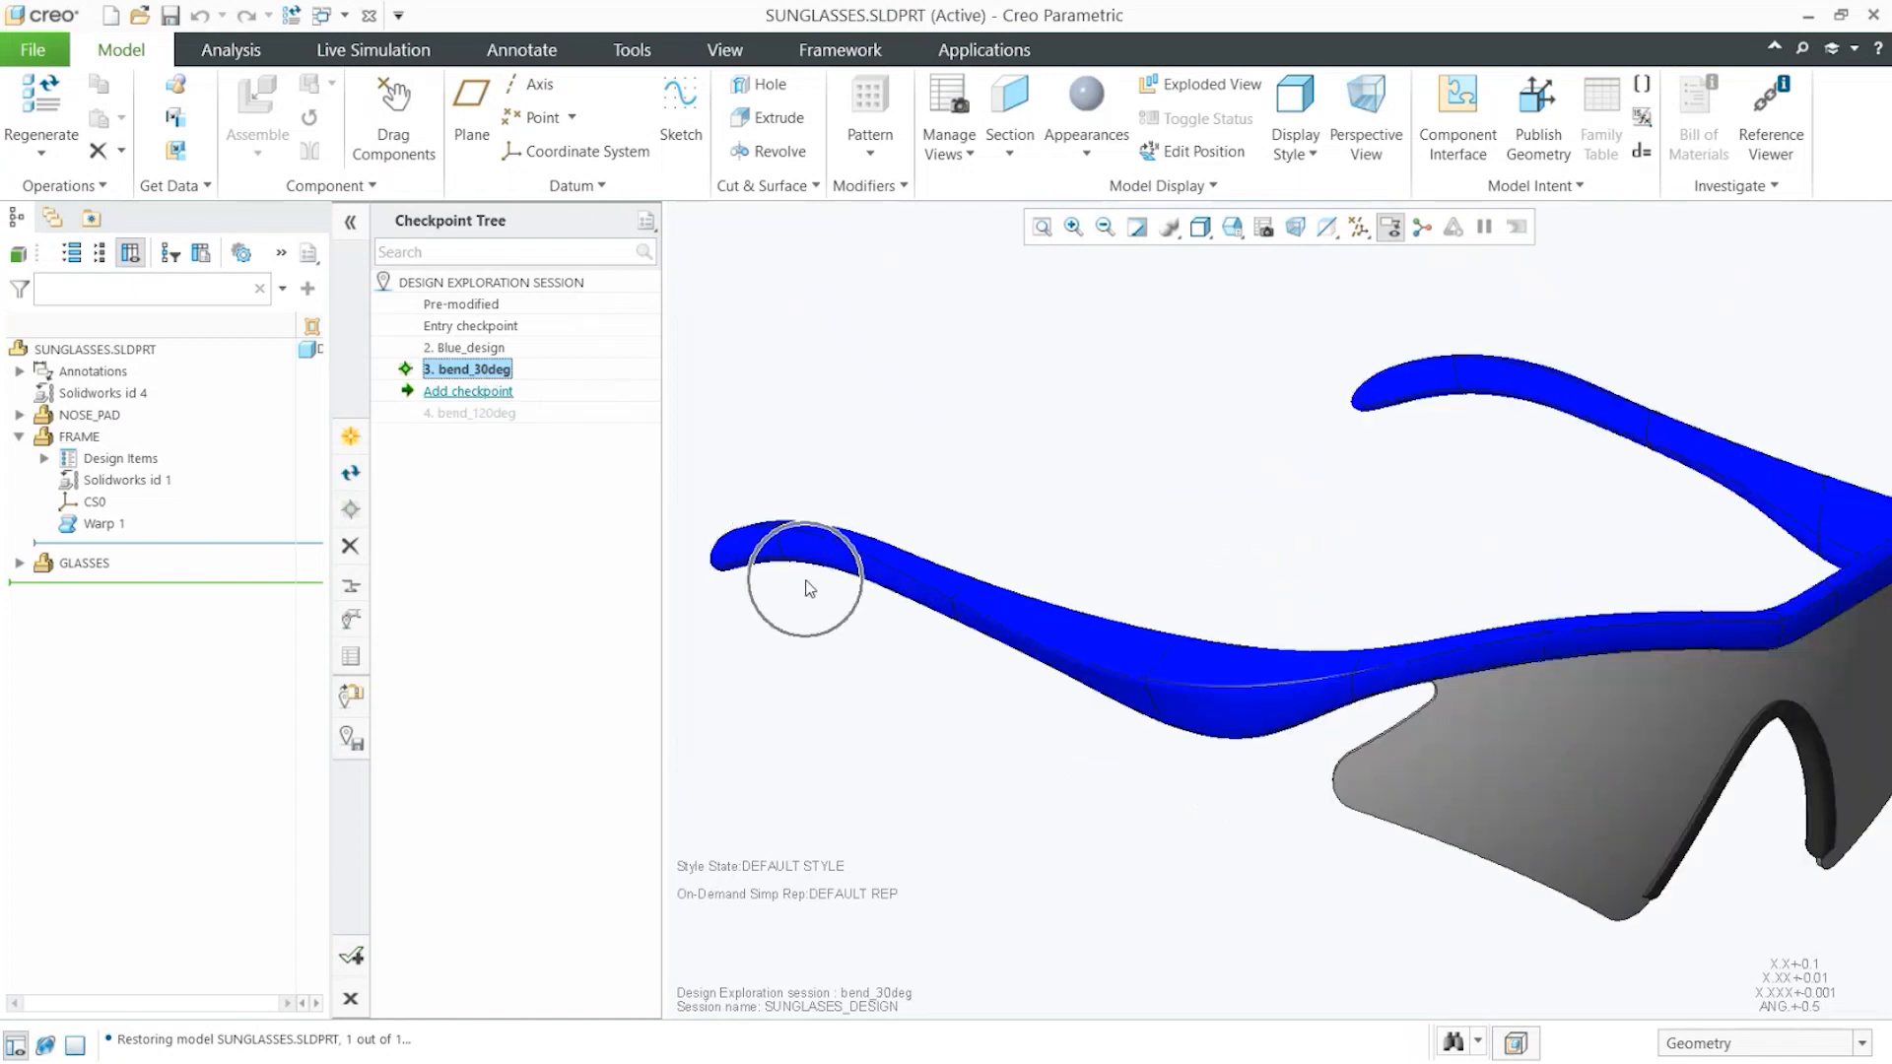
pyautogui.click(488, 350)
pyautogui.doubleClick(488, 350)
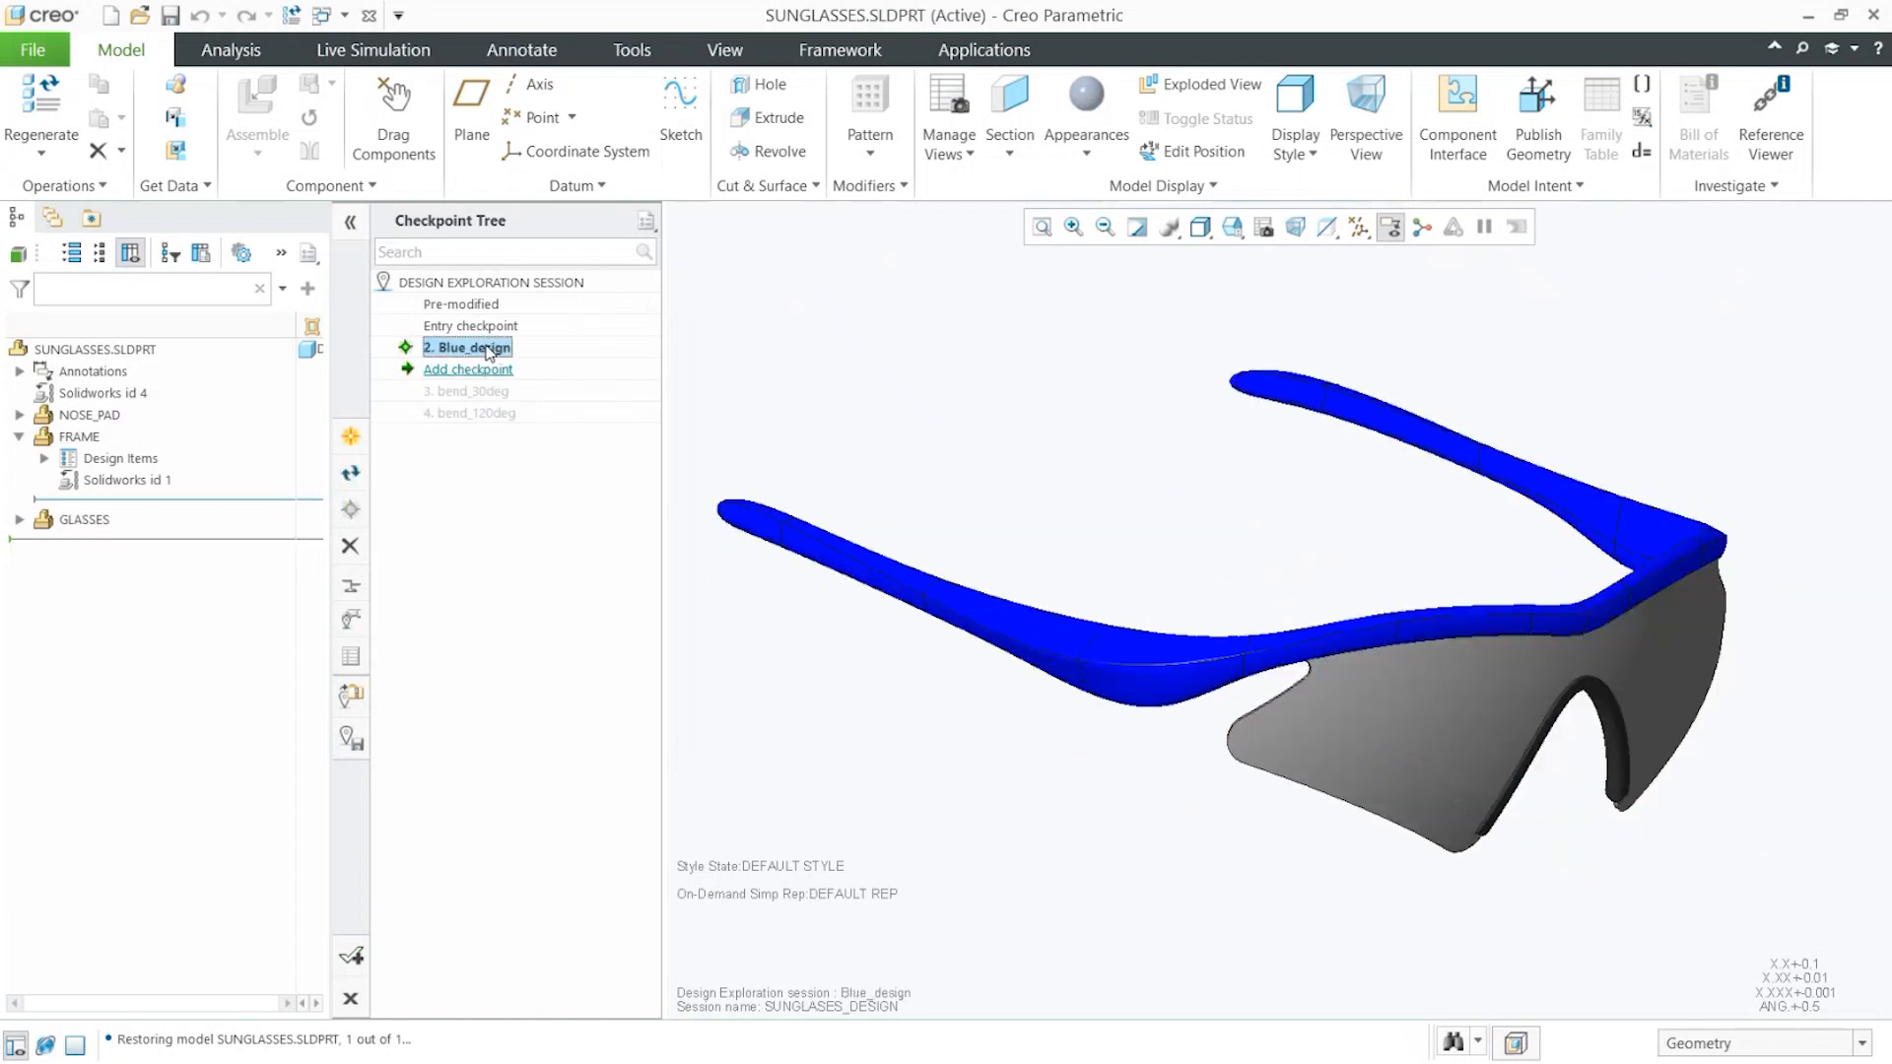
pyautogui.moveTo(811, 568)
pyautogui.mouseDown(button='middle')
pyautogui.moveTo(888, 566)
pyautogui.moveTo(864, 569)
pyautogui.mouseUp(button='middle')
pyautogui.doubleClick(471, 414)
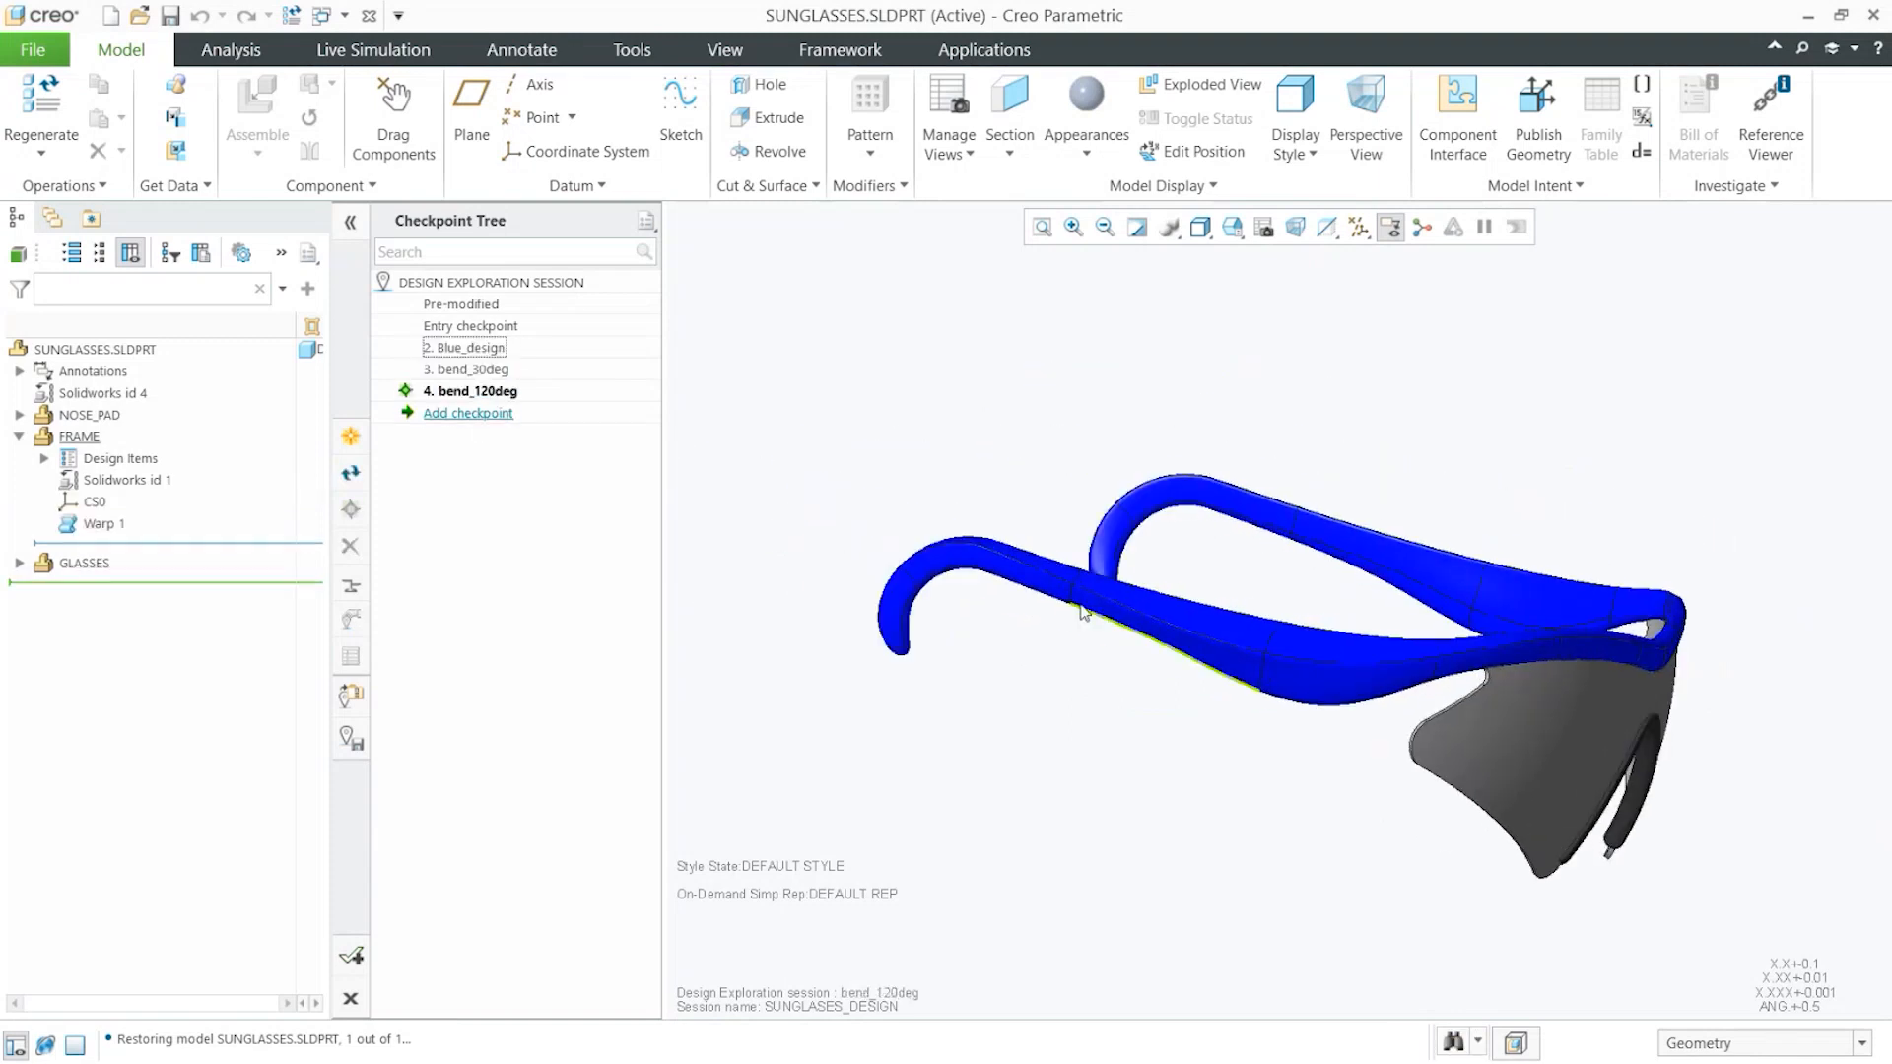
# Restore the bend_30deg checkpoint as the current design
pyautogui.doubleClick(473, 371)
pyautogui.moveTo(1119, 634); pyautogui.dragTo(1046, 636, button='middle')
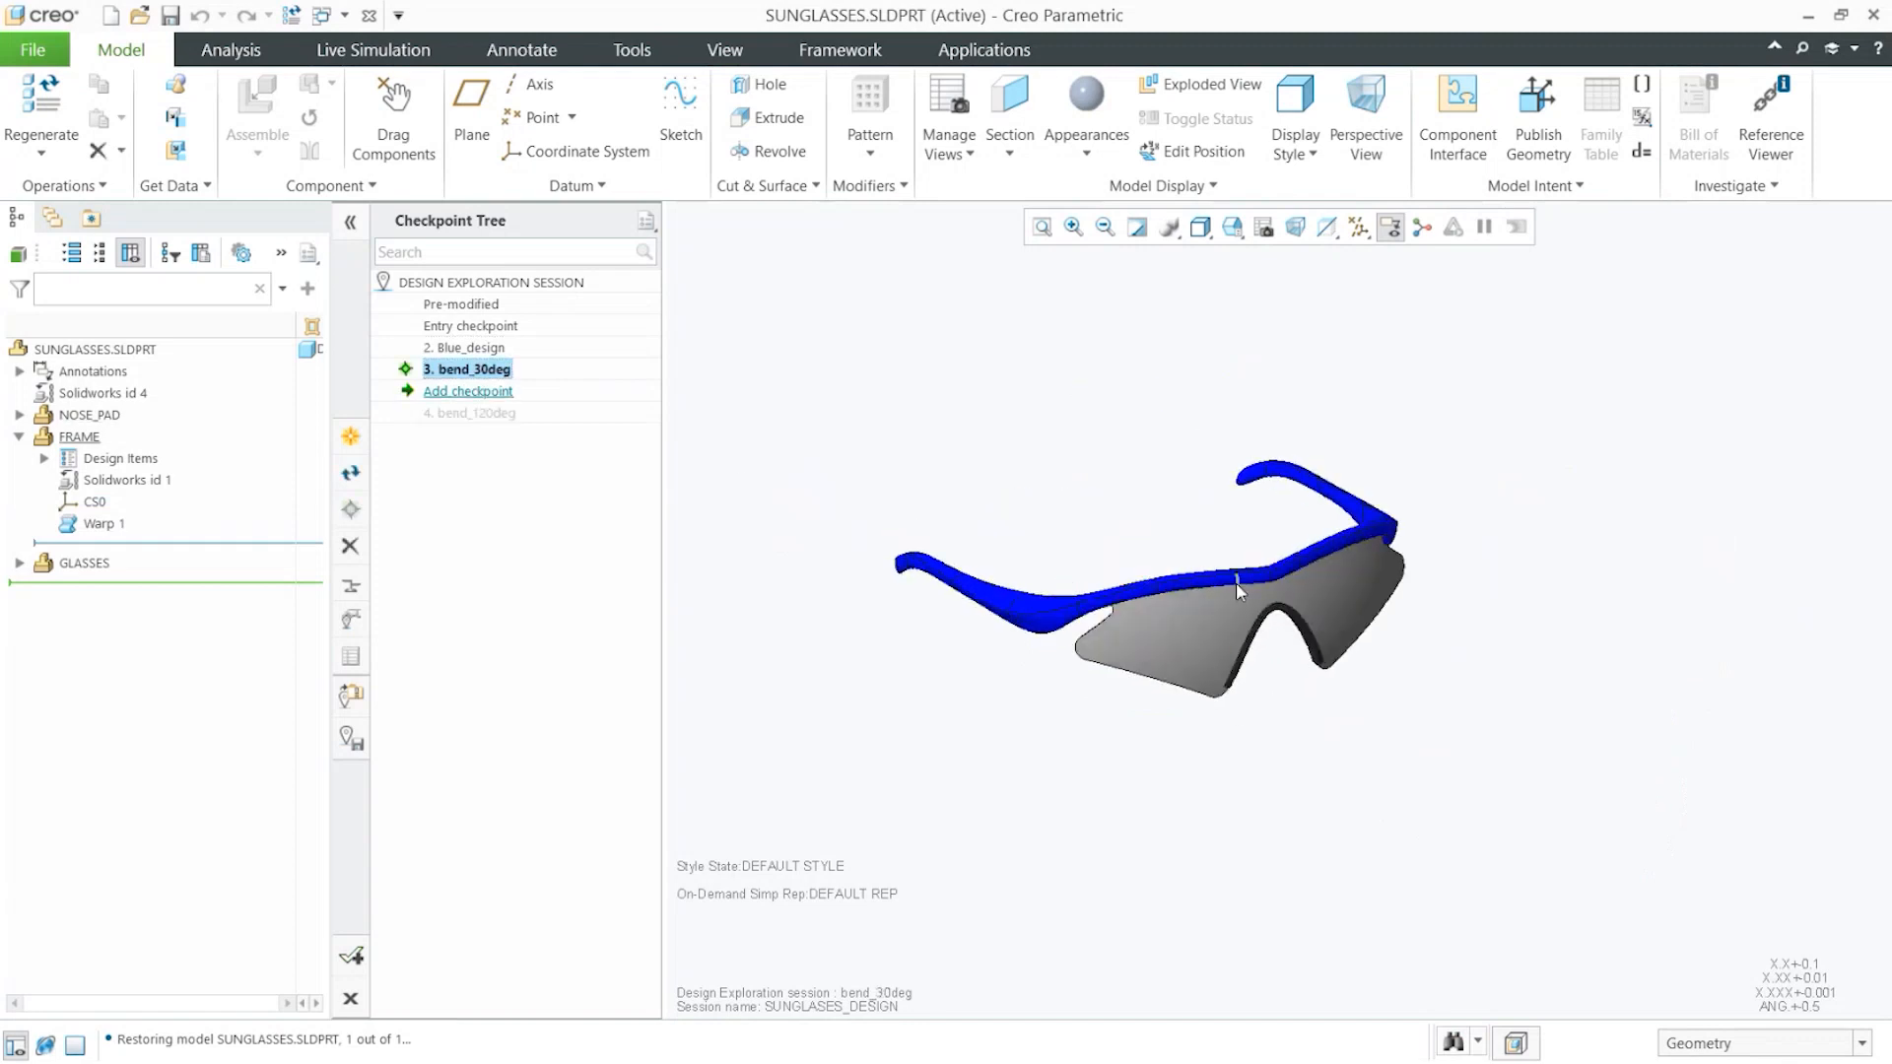
pyautogui.scroll(3, 1177, 583)
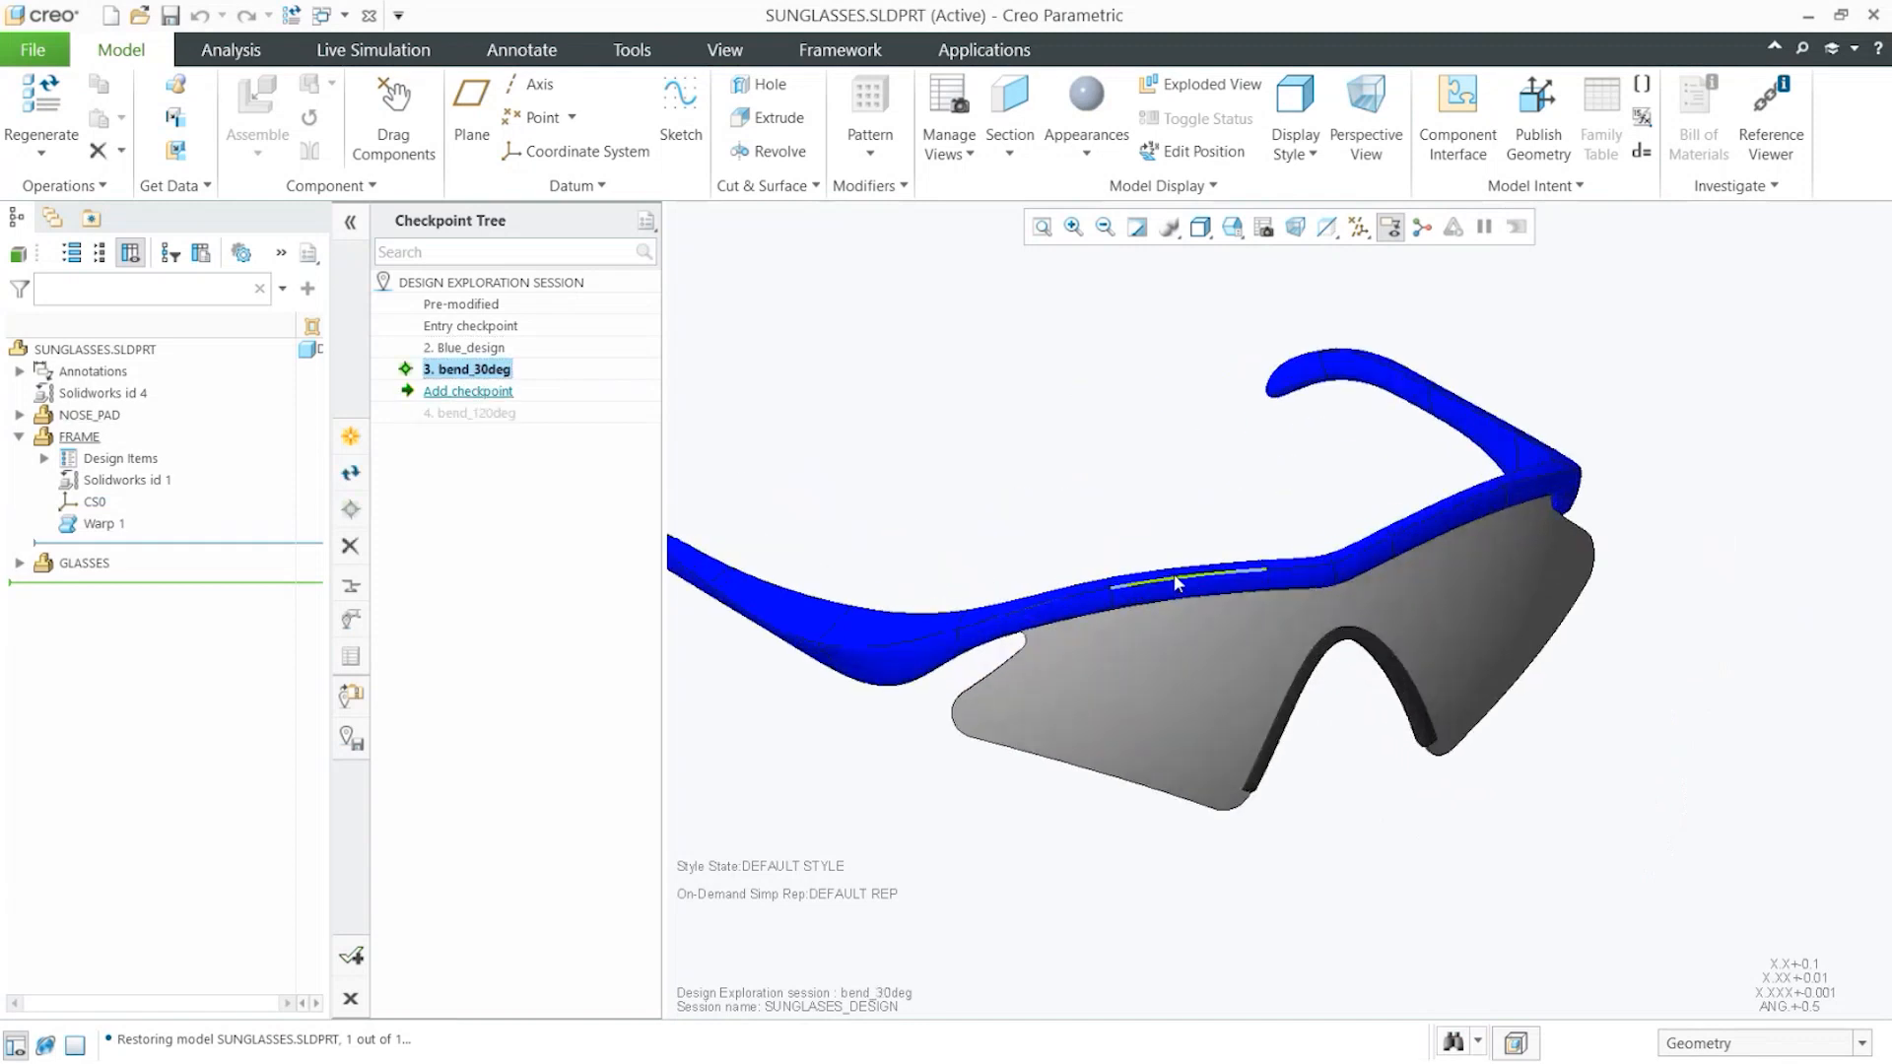
# Activate the GLASSES lens part for editing within the sunglasses assembly
pyautogui.click(1199, 722)
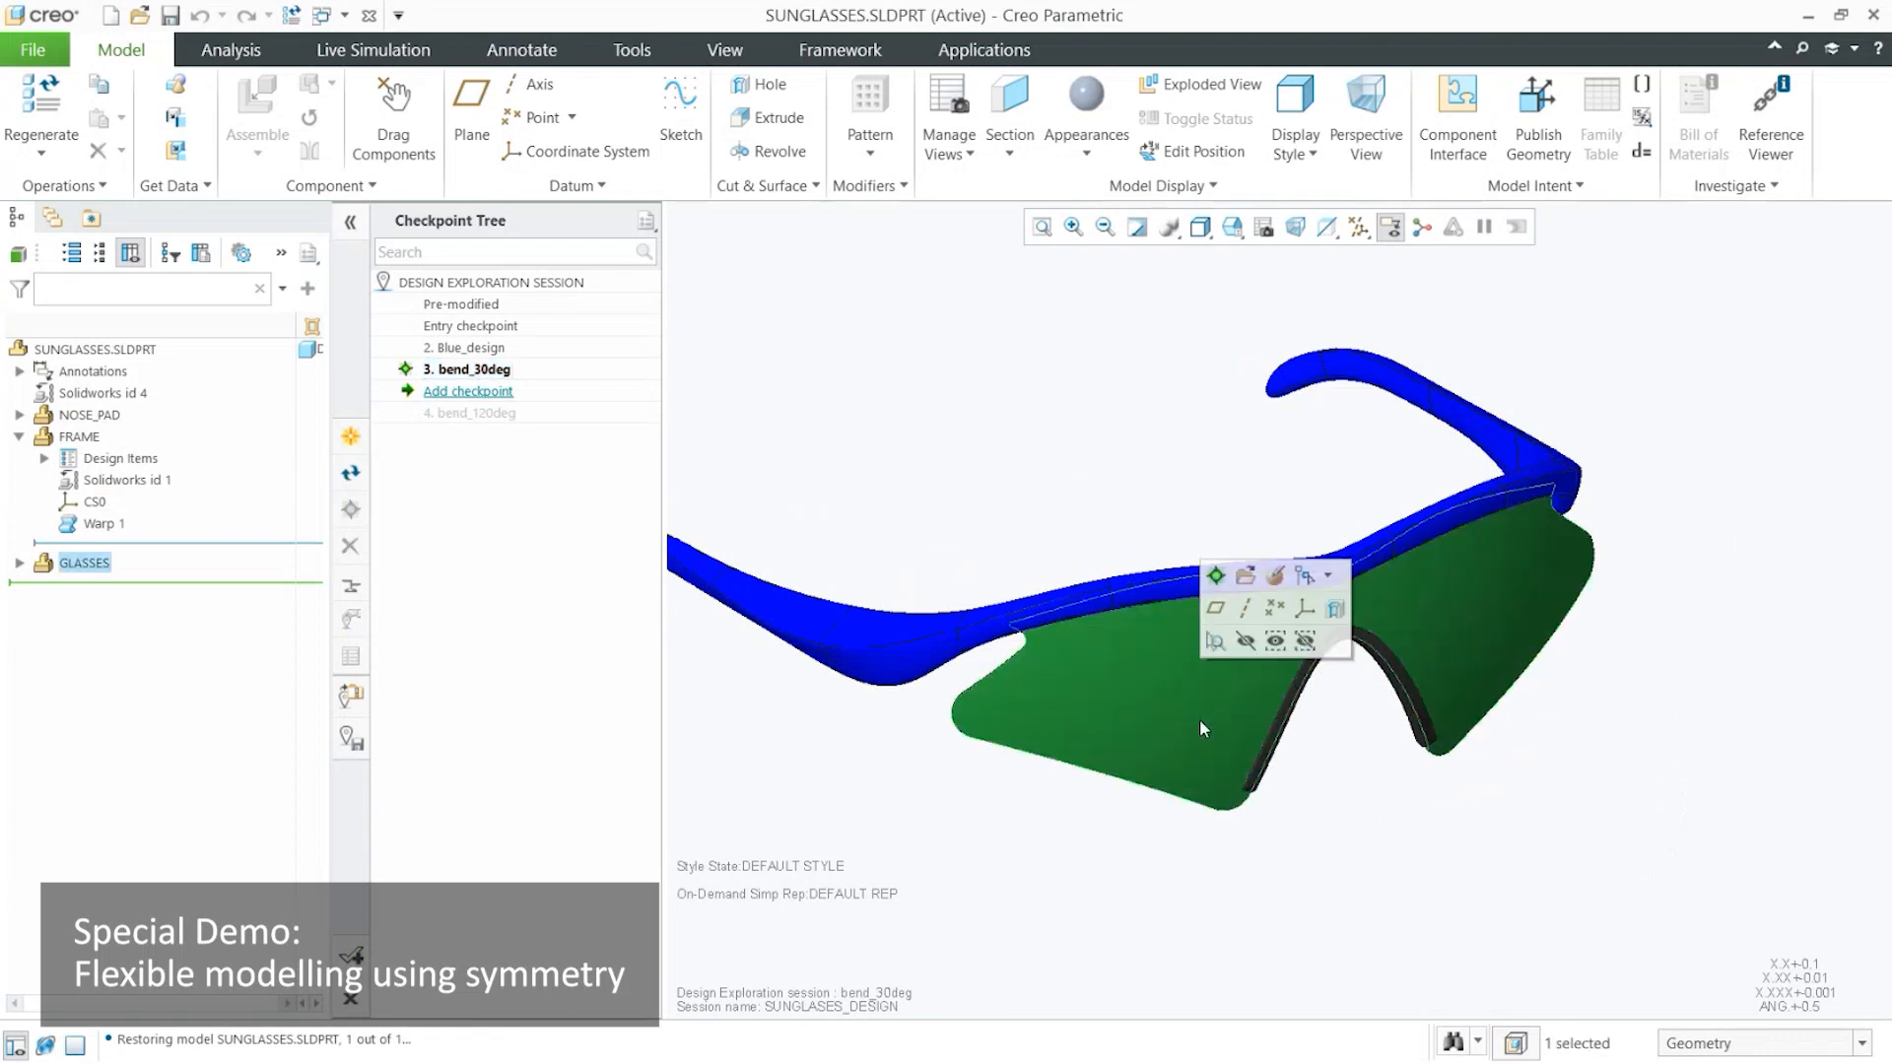
pyautogui.click(1218, 582)
pyautogui.moveTo(1190, 693)
pyautogui.mouseDown(button='middle')
pyautogui.moveTo(1272, 700)
pyautogui.moveTo(1190, 689)
pyautogui.mouseUp(button='middle')
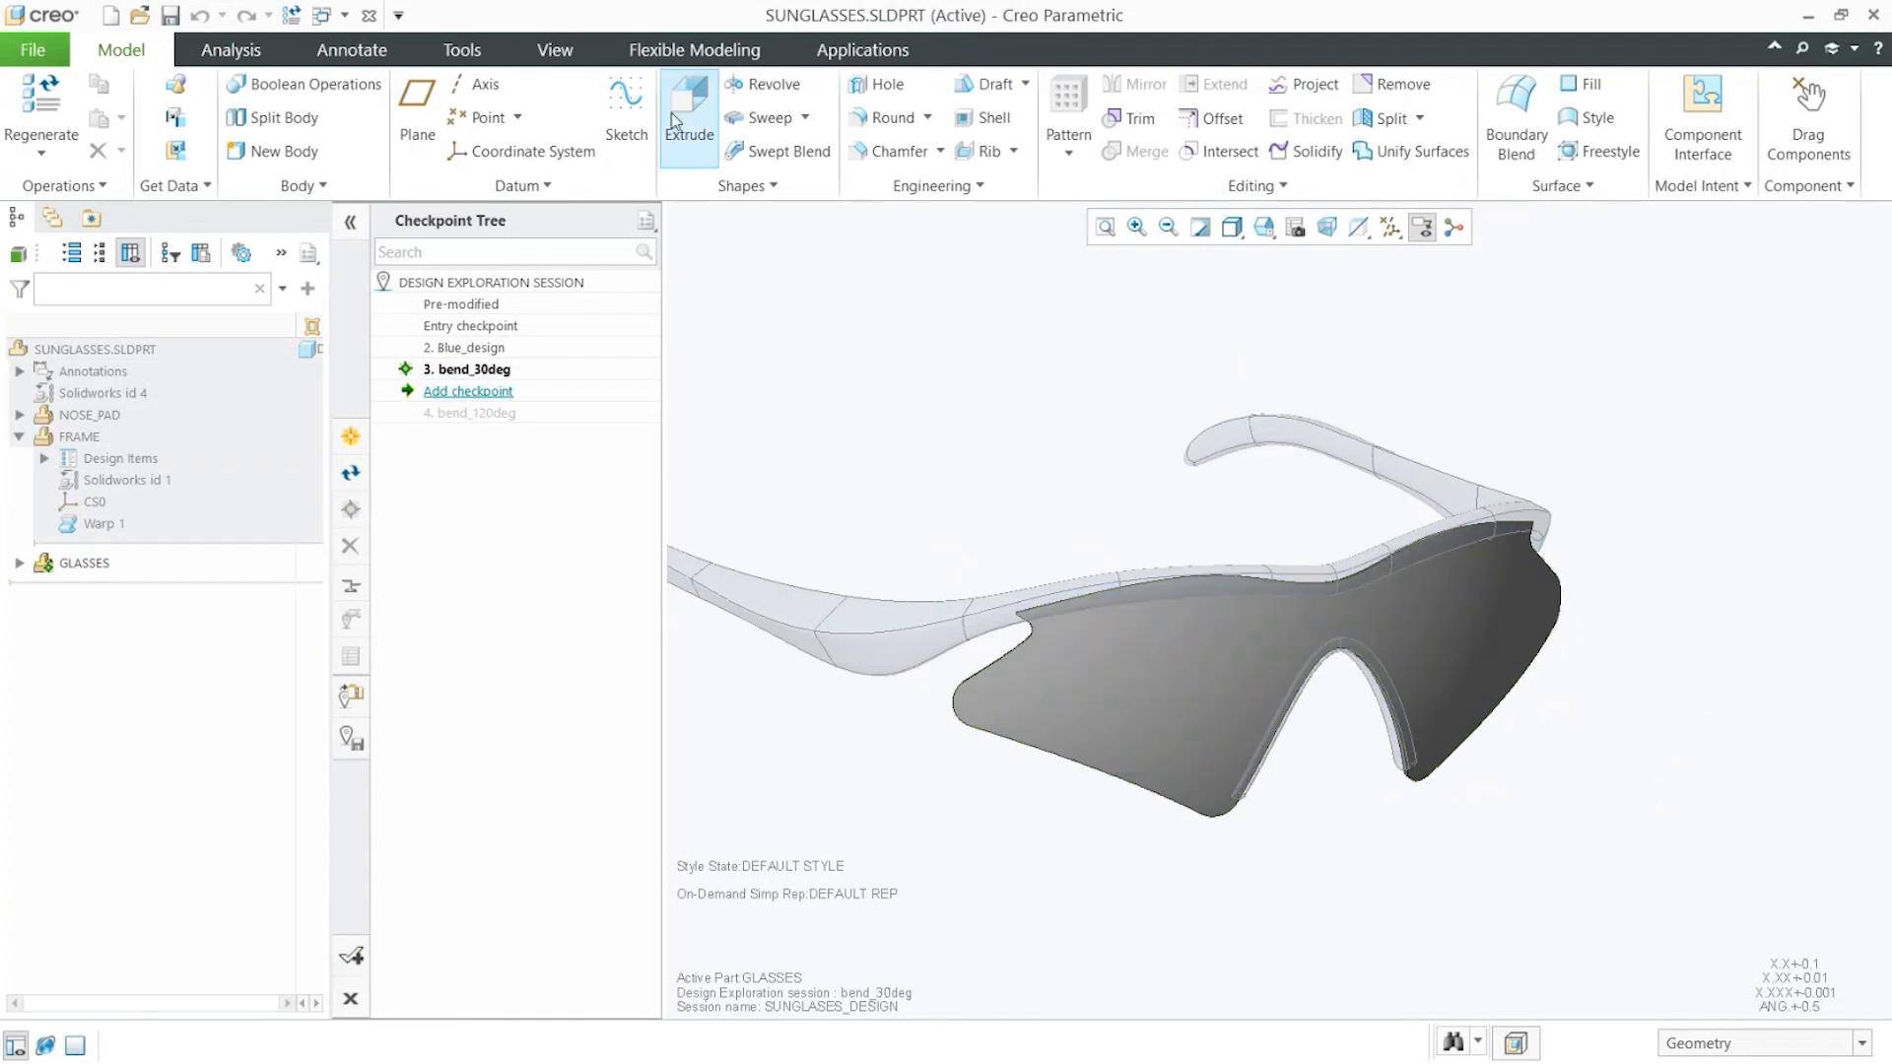
# Switch to flexible modeling of the lens and display the datum planes
pyautogui.click(680, 51)
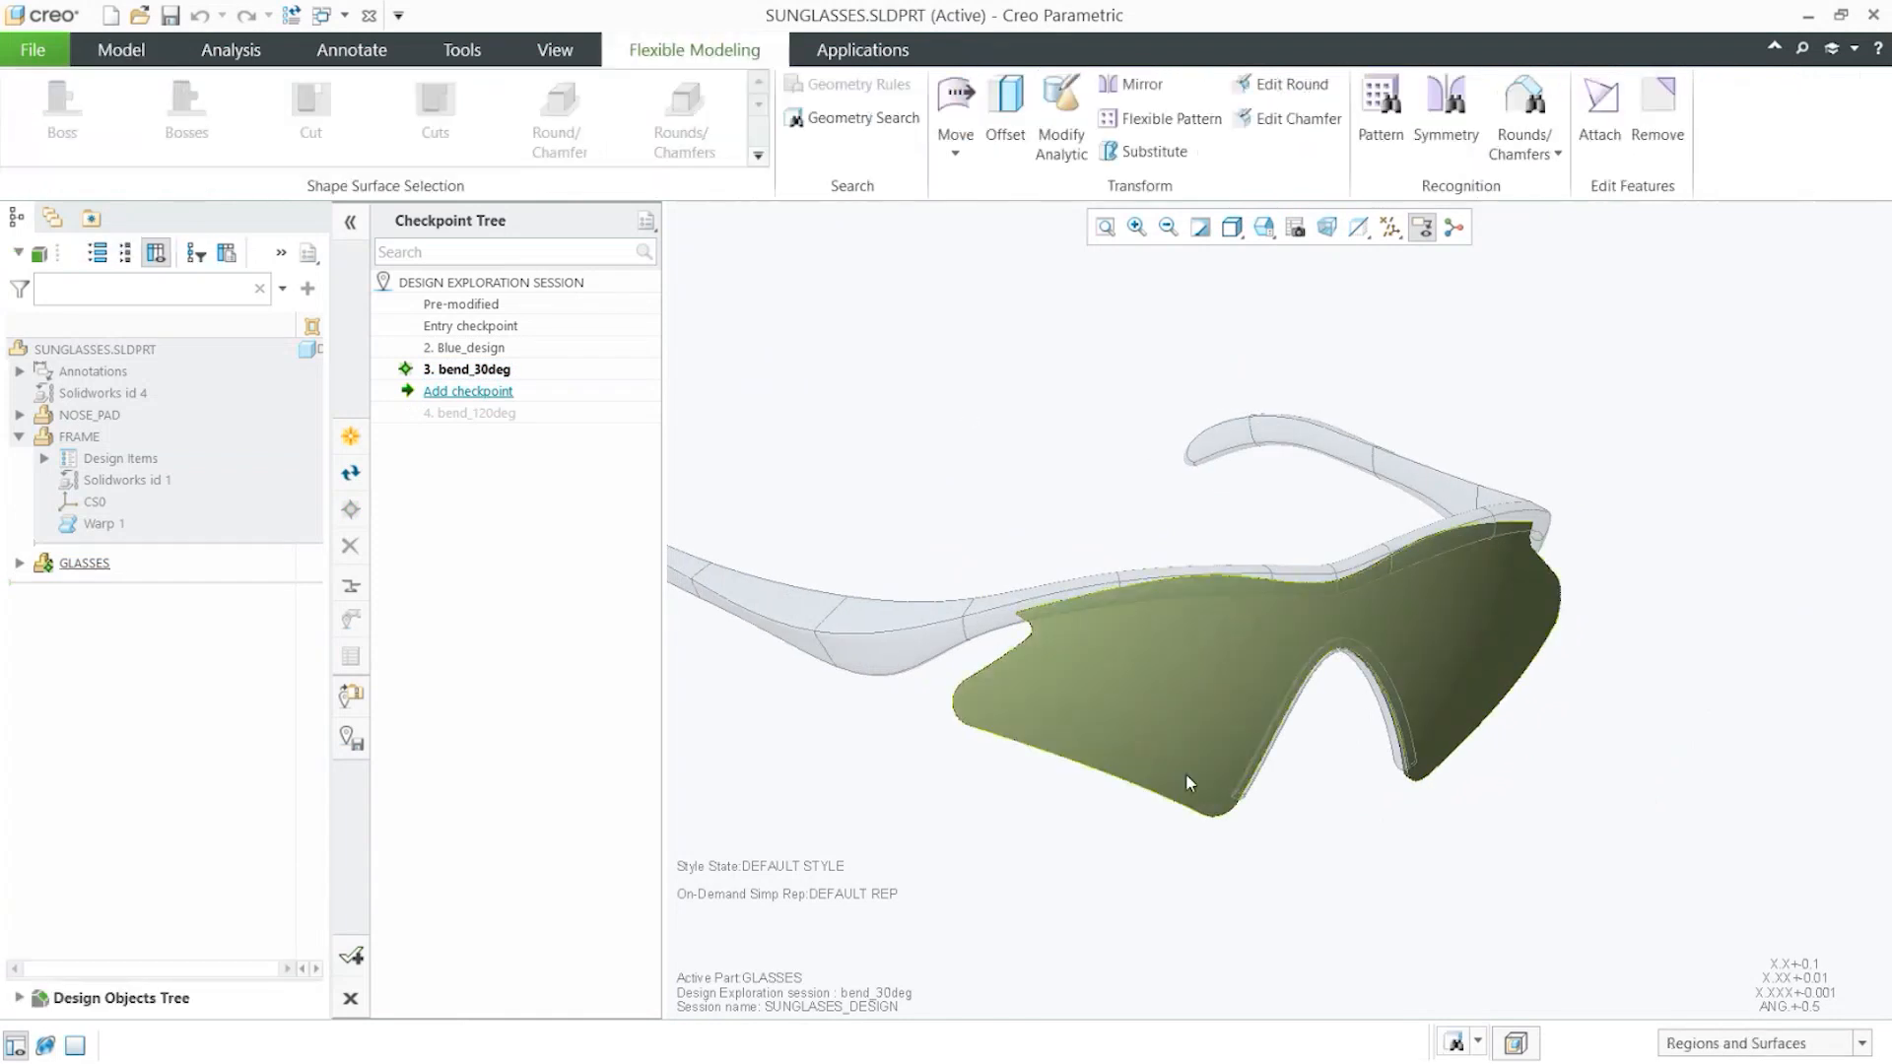
pyautogui.scroll(2, 1302, 781)
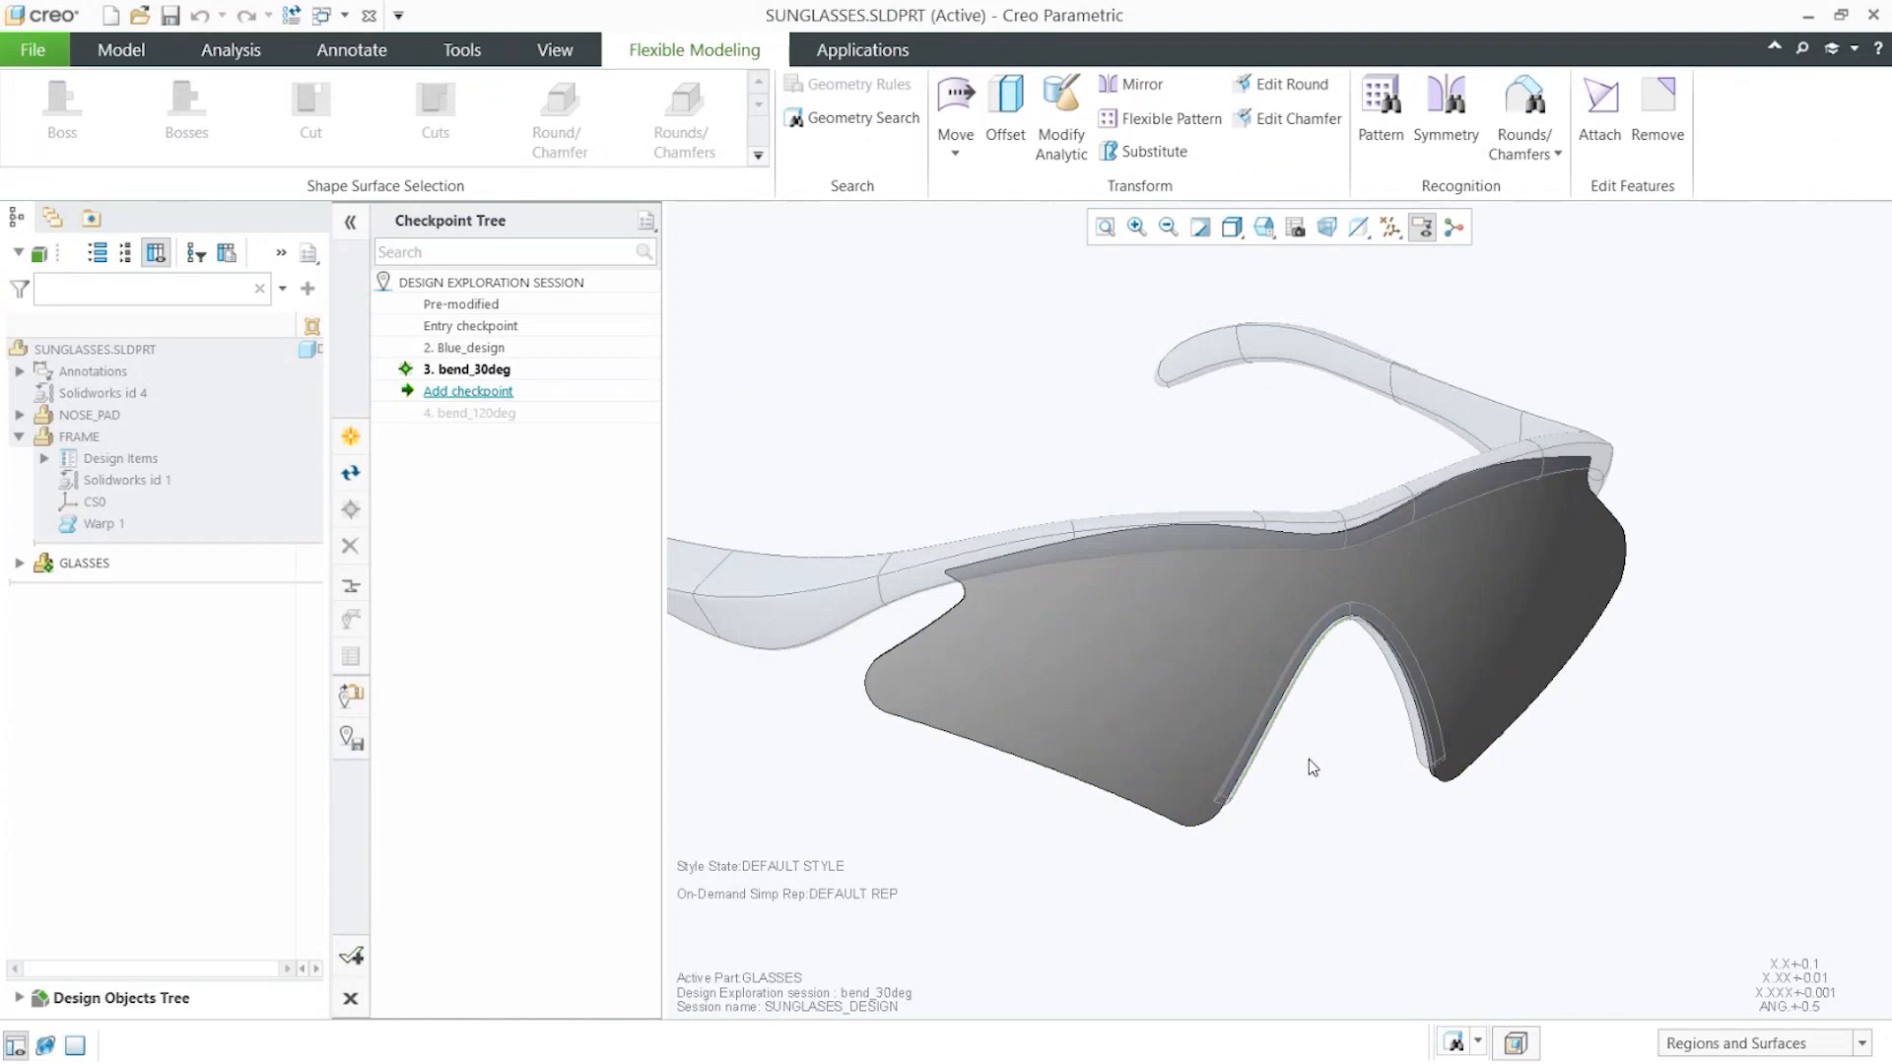
pyautogui.scroll(-2, 1133, 677)
pyautogui.hotkey('ctrl', 'F1')
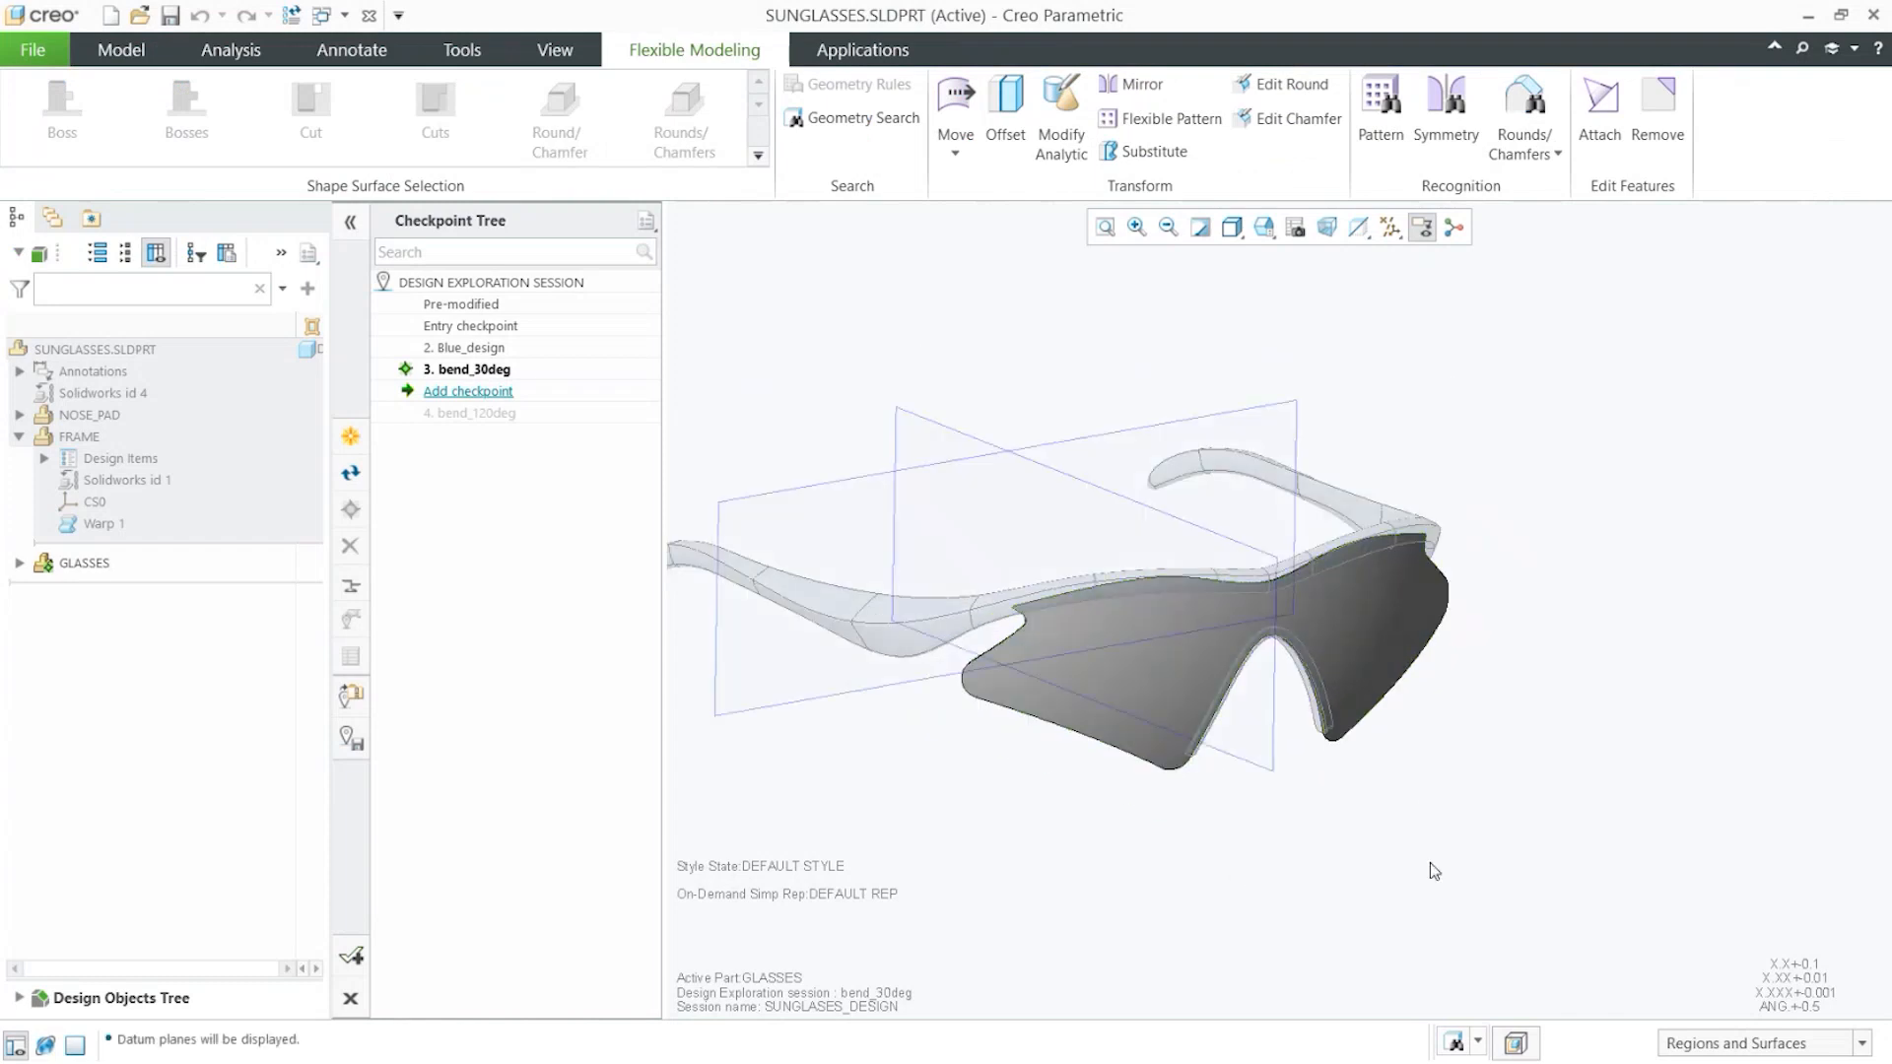
pyautogui.scroll(-3, 1317, 835)
pyautogui.scroll(1, 1302, 825)
pyautogui.scroll(1, 1303, 828)
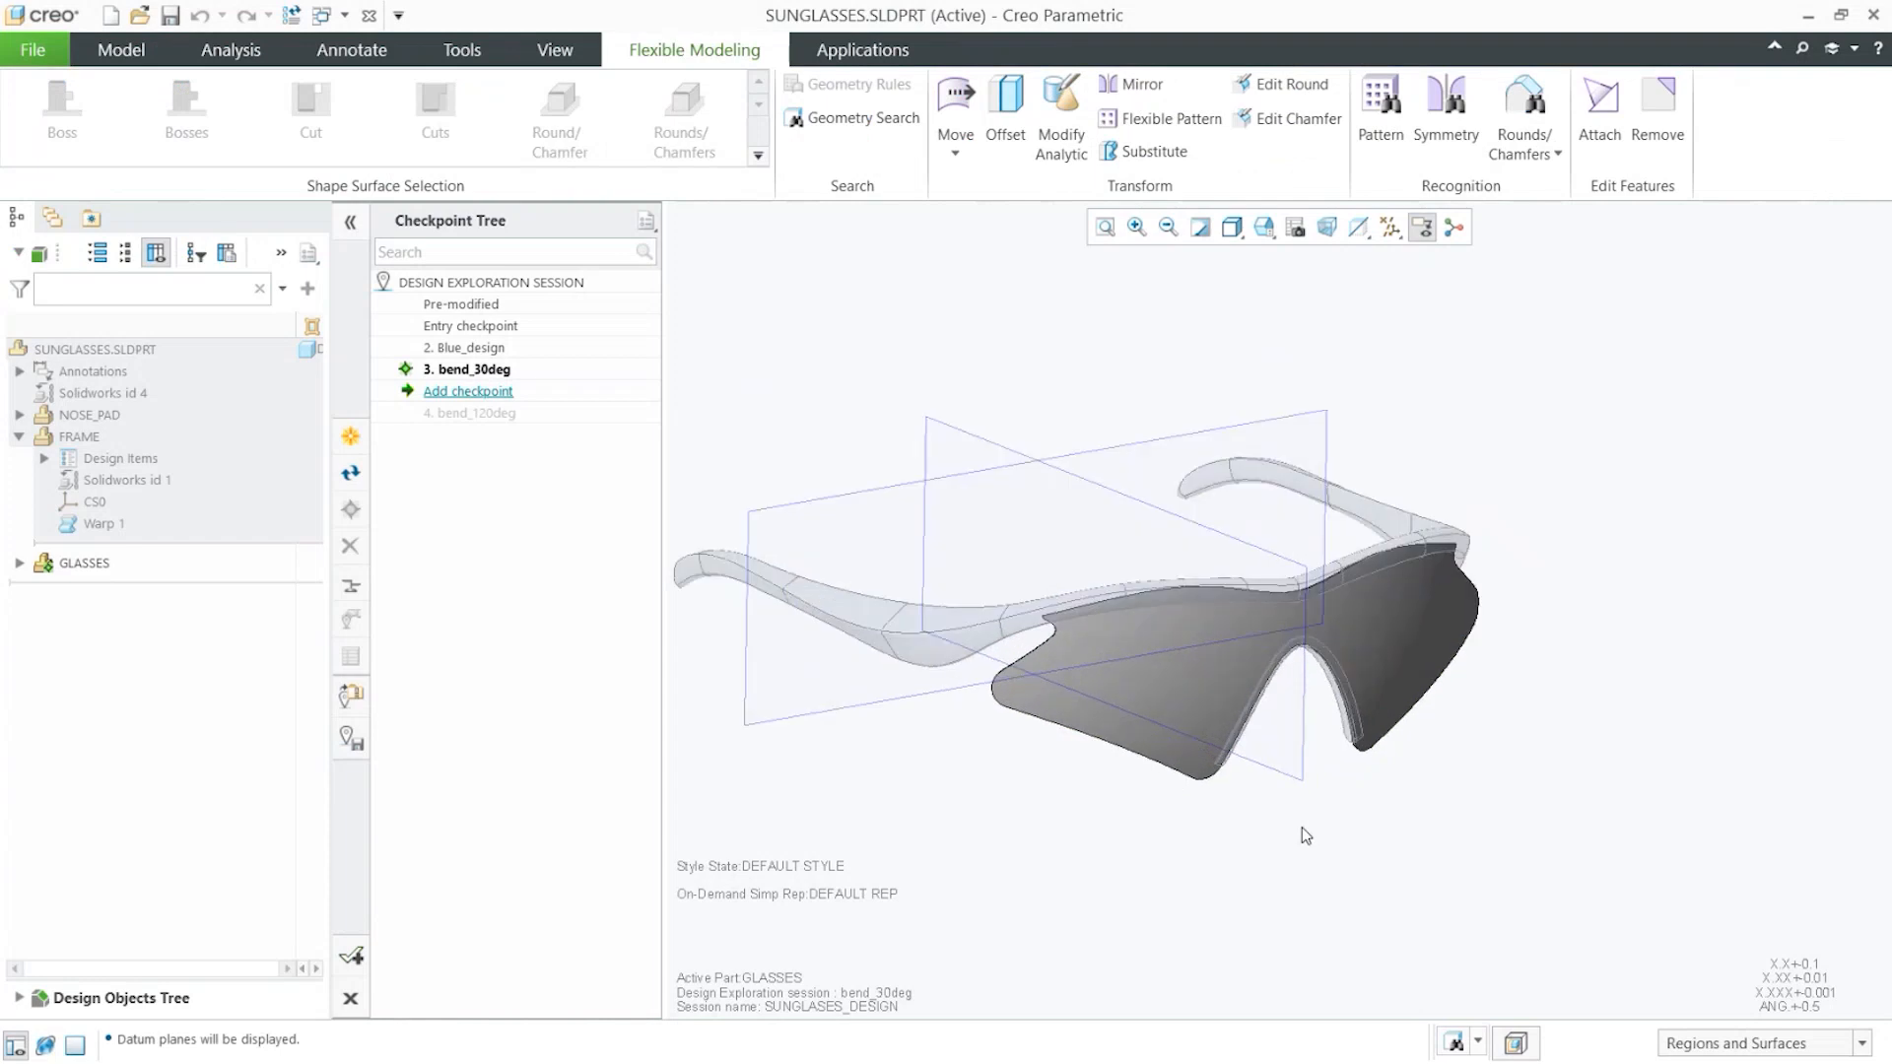
# Start Symmetry Recognition for the lens and create a datum plane through TOP PLANE to serve as the symmetry plane
pyautogui.click(1448, 128)
pyautogui.click(1205, 608)
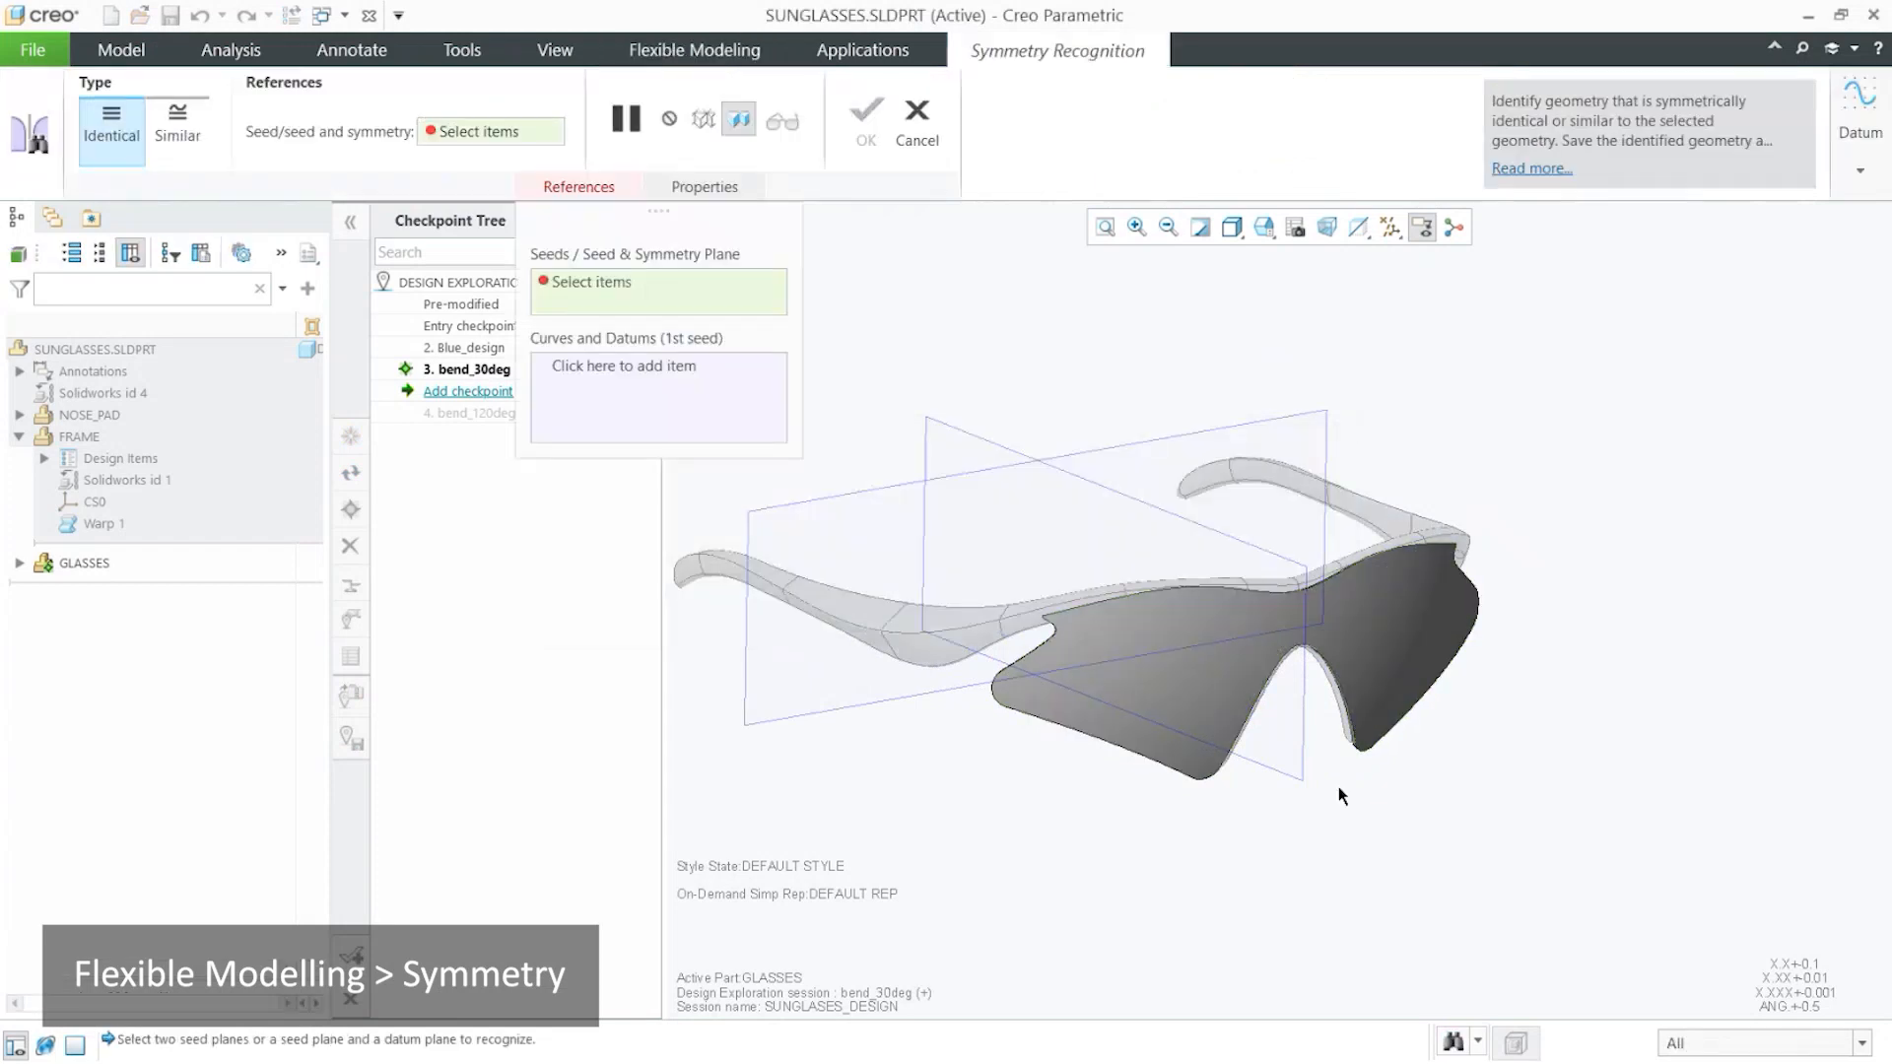
pyautogui.click(1859, 108)
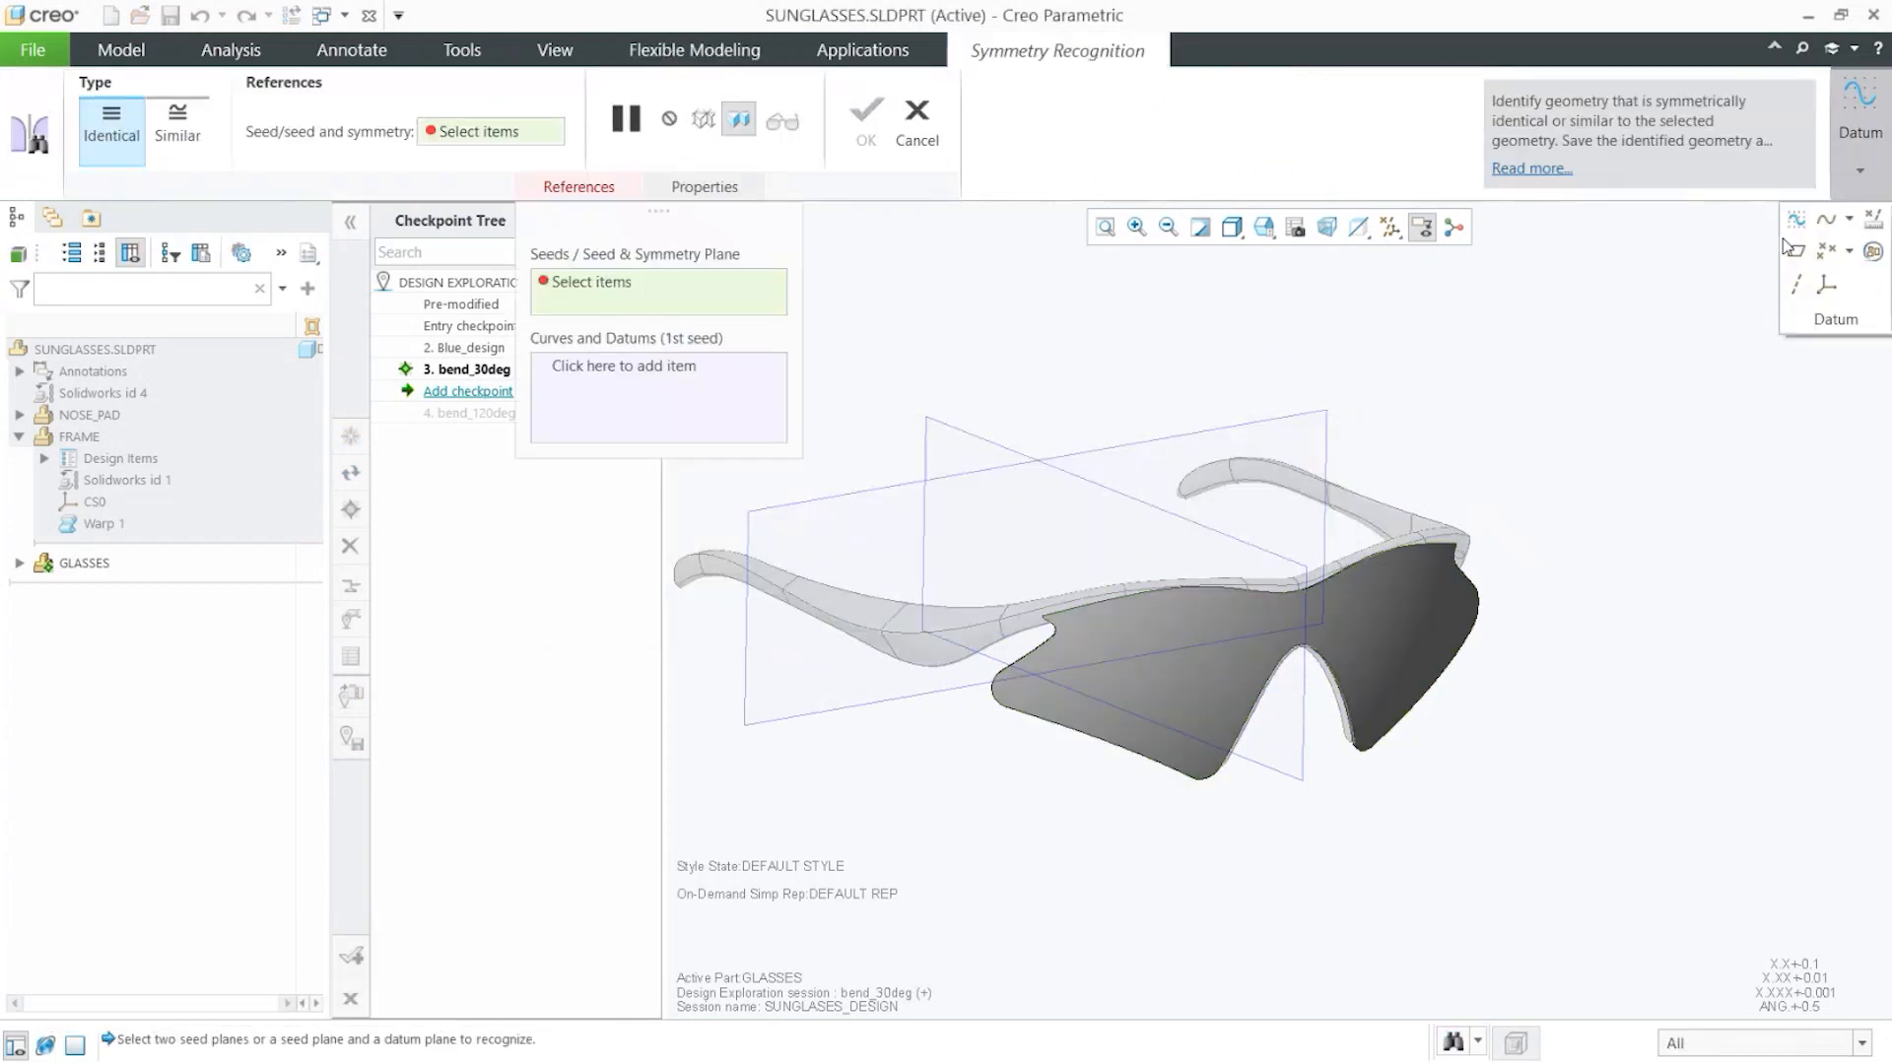
pyautogui.click(1790, 250)
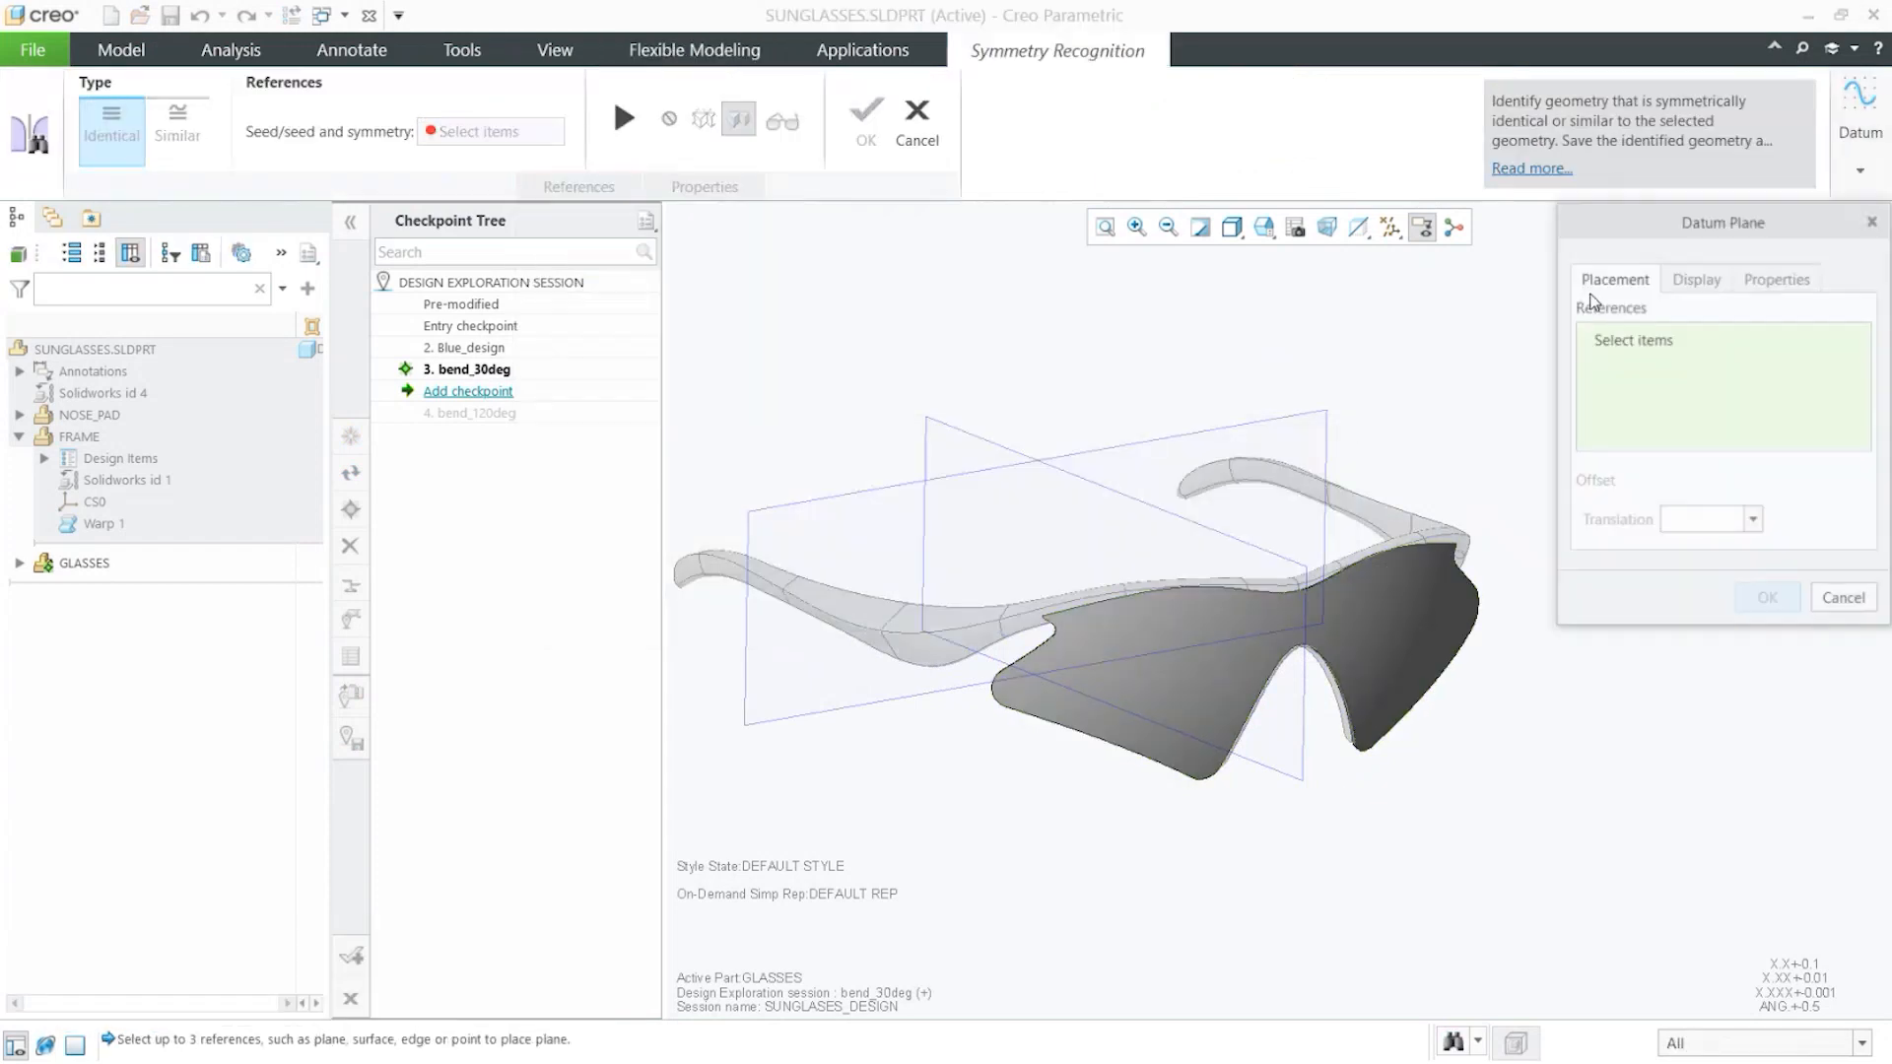
pyautogui.click(1192, 527)
pyautogui.click(1123, 589)
pyautogui.click(1811, 340)
pyautogui.click(1819, 364)
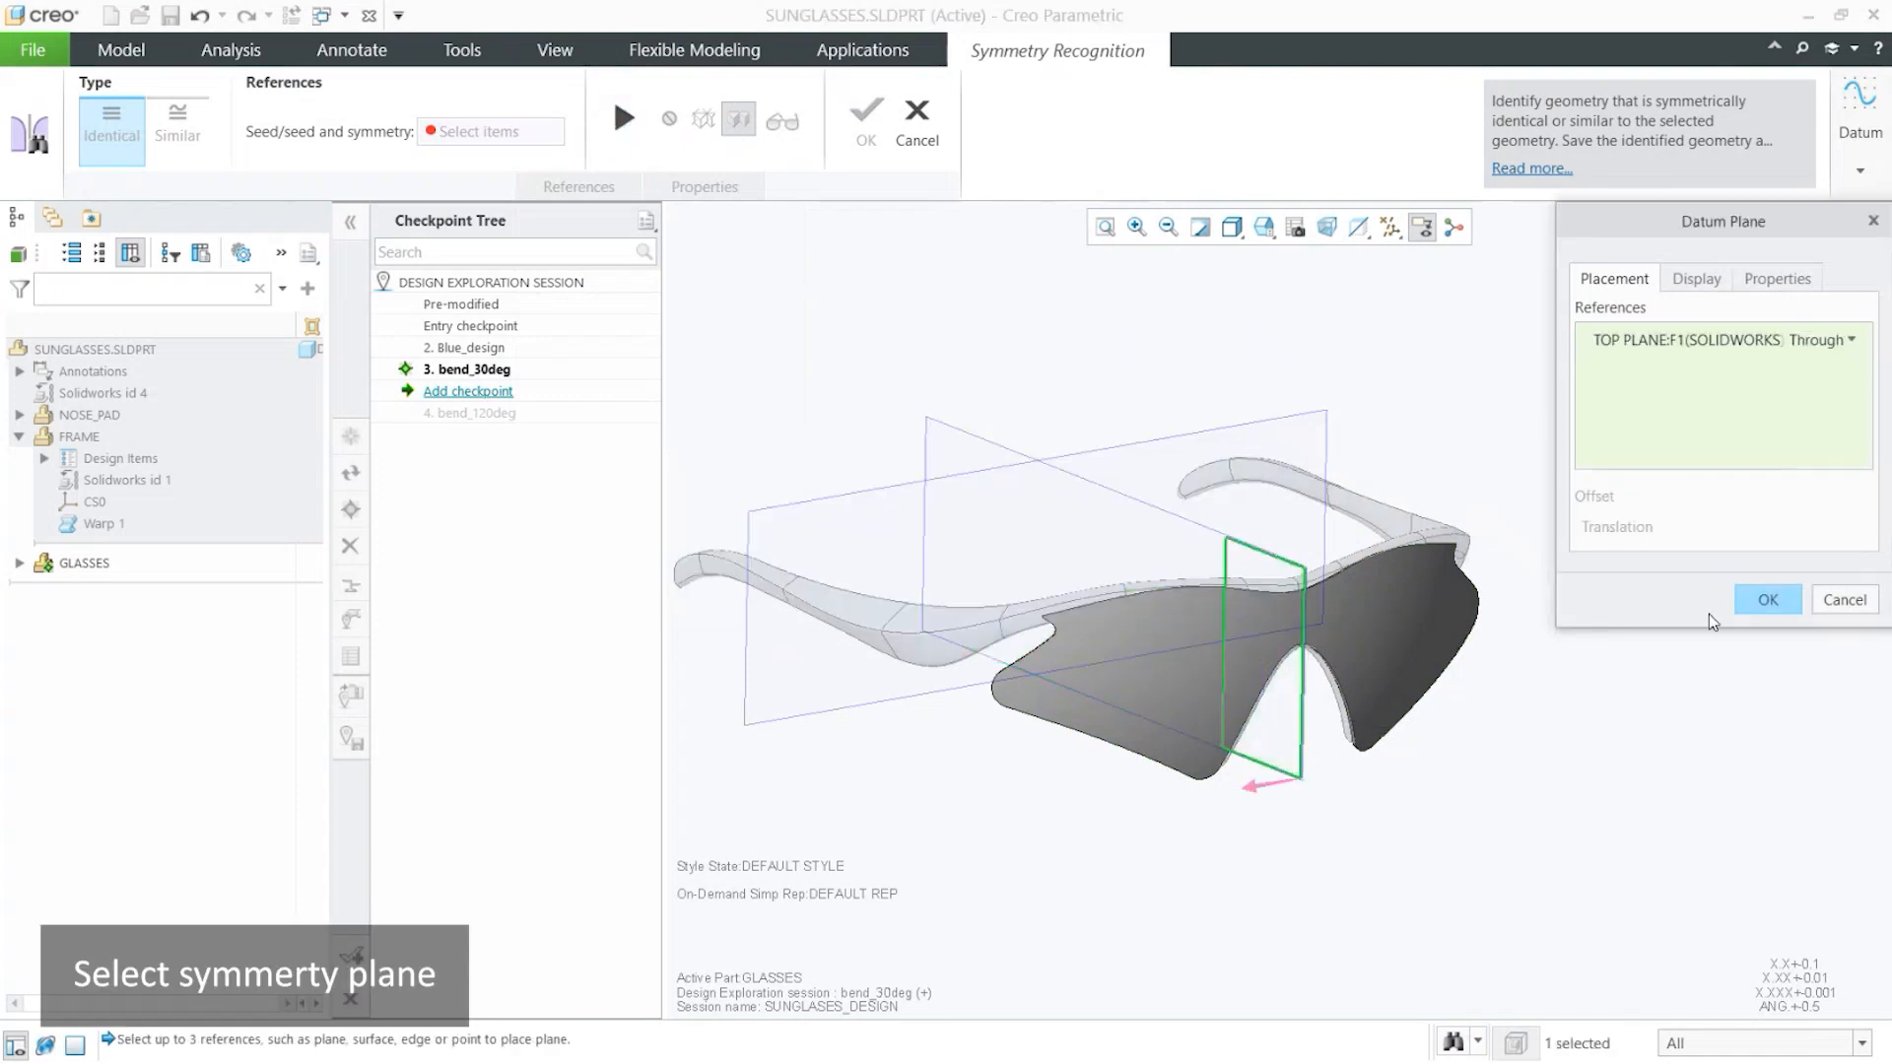
pyautogui.click(1766, 599)
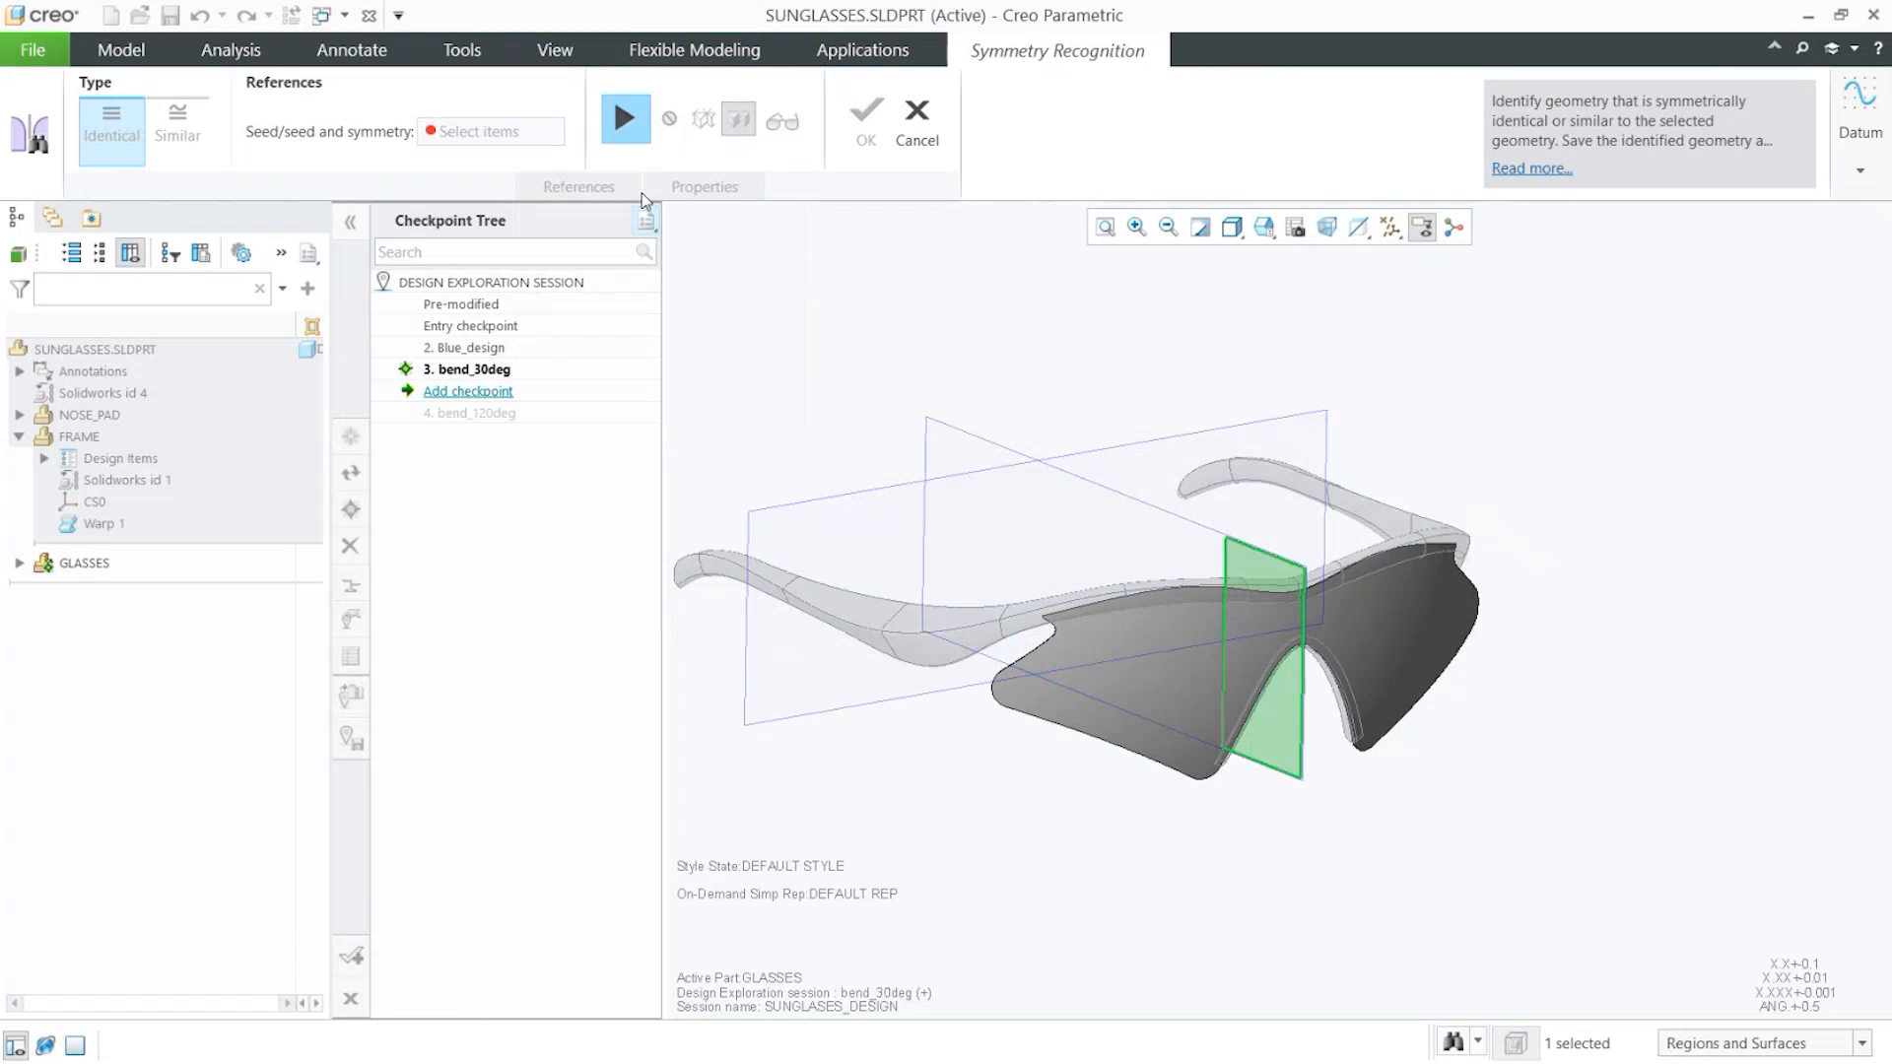
# Resume Symmetry Recognition, add the lens's thin lower edge surface as seed beside the new datum plane, and complete the feature
pyautogui.click(627, 119)
pyautogui.scroll(-3, 1186, 777)
pyautogui.scroll(-5, 1133, 720)
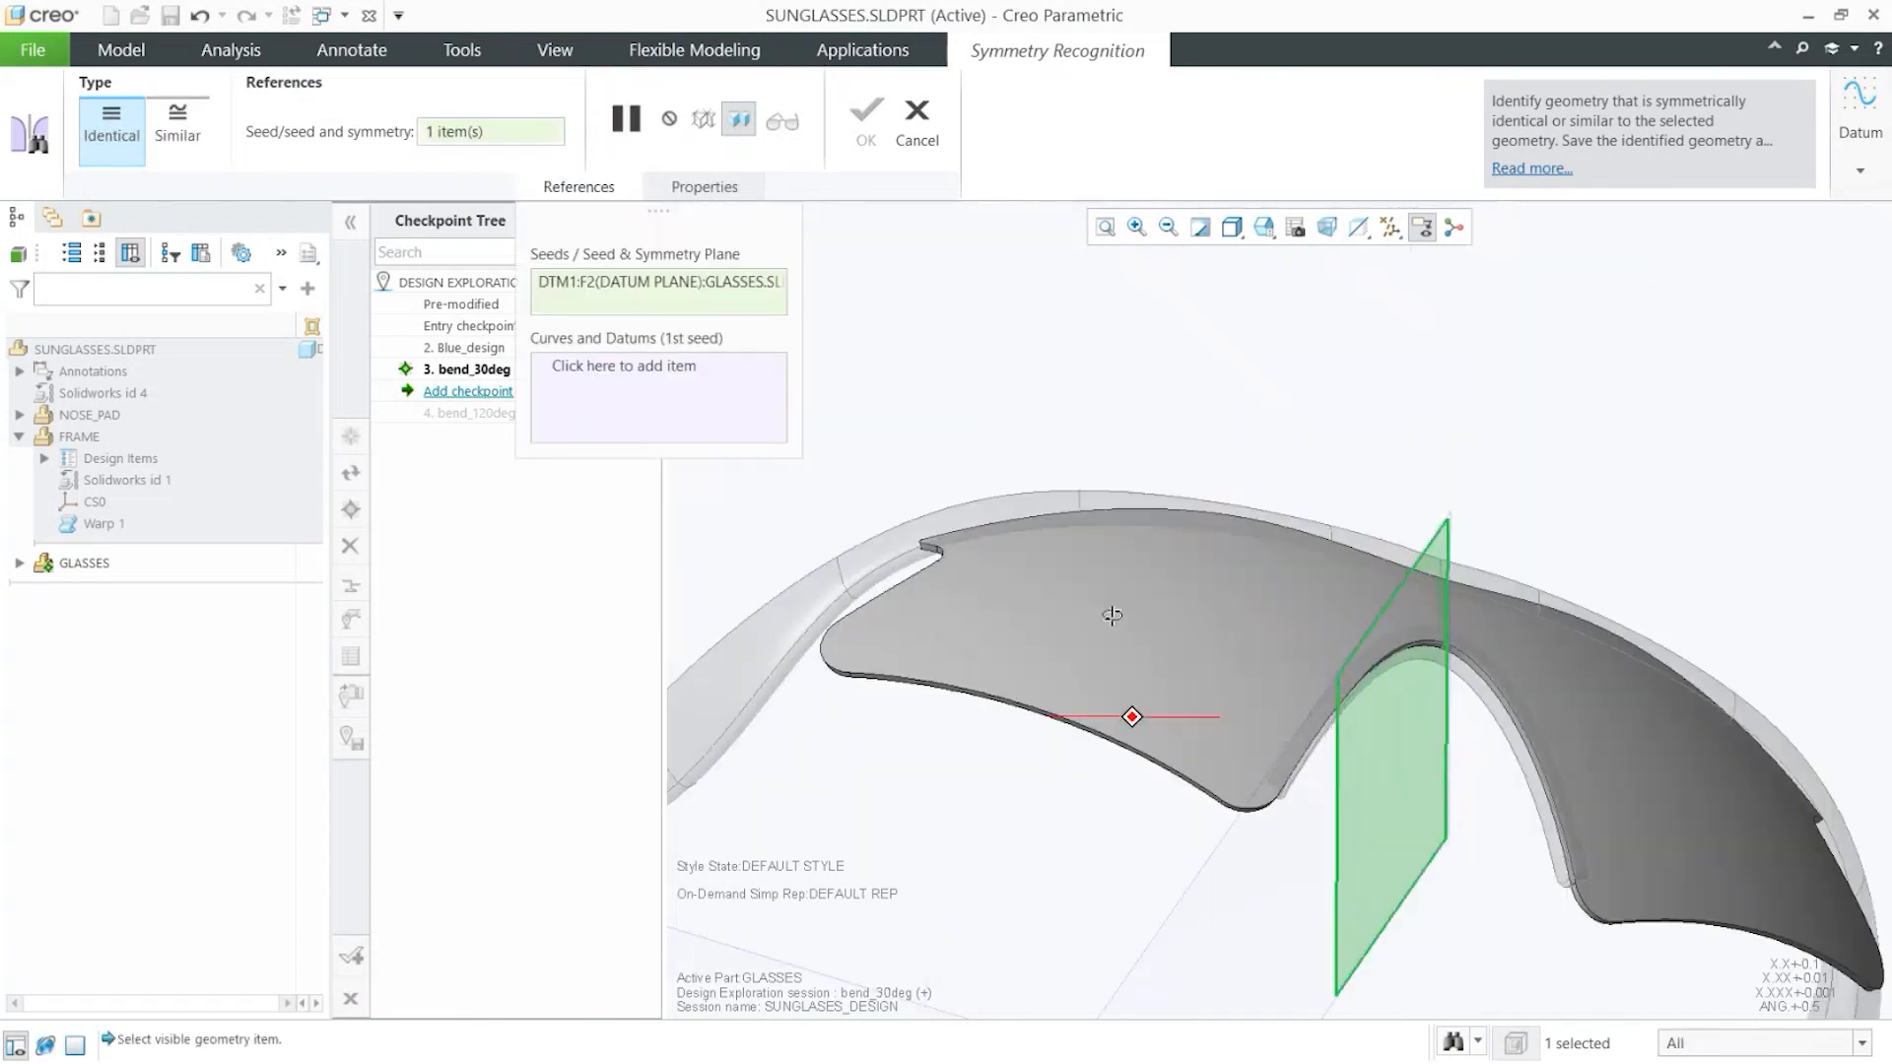
pyautogui.scroll(-2, 1018, 670)
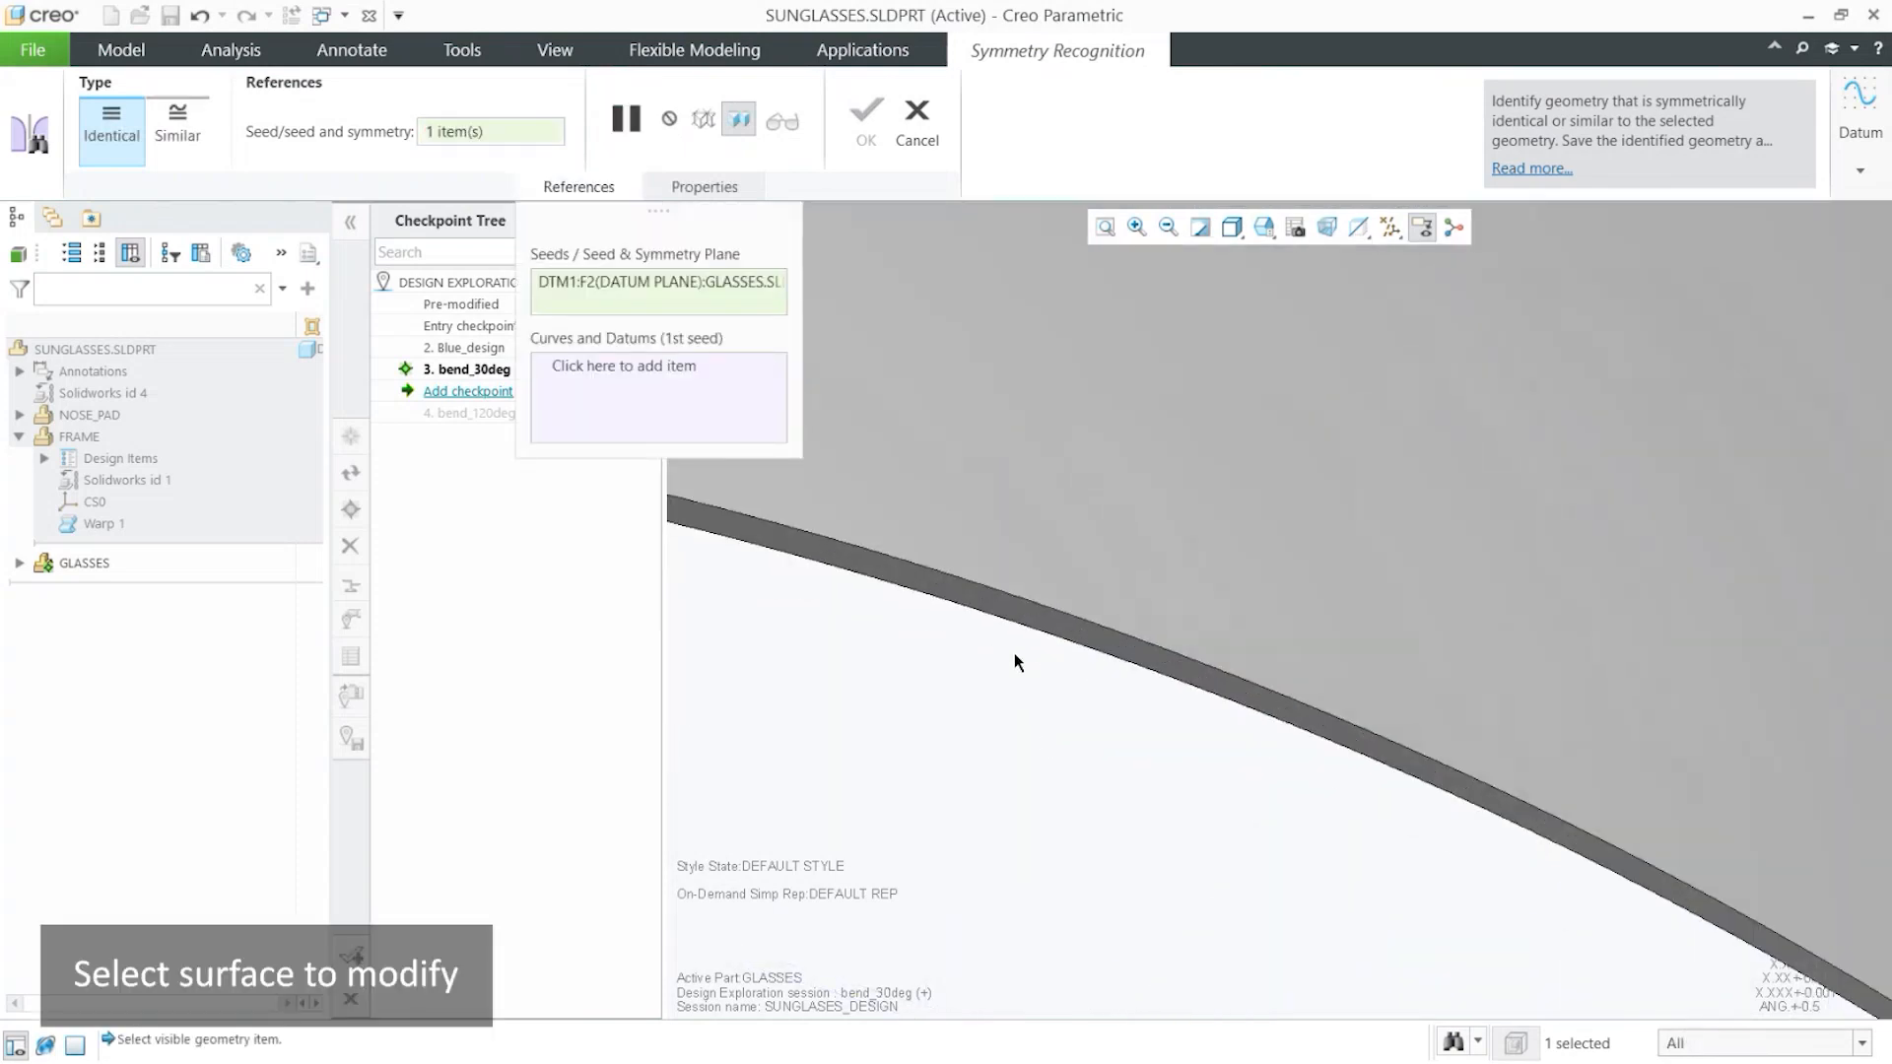
pyautogui.click(1027, 612)
pyautogui.scroll(8, 1027, 613)
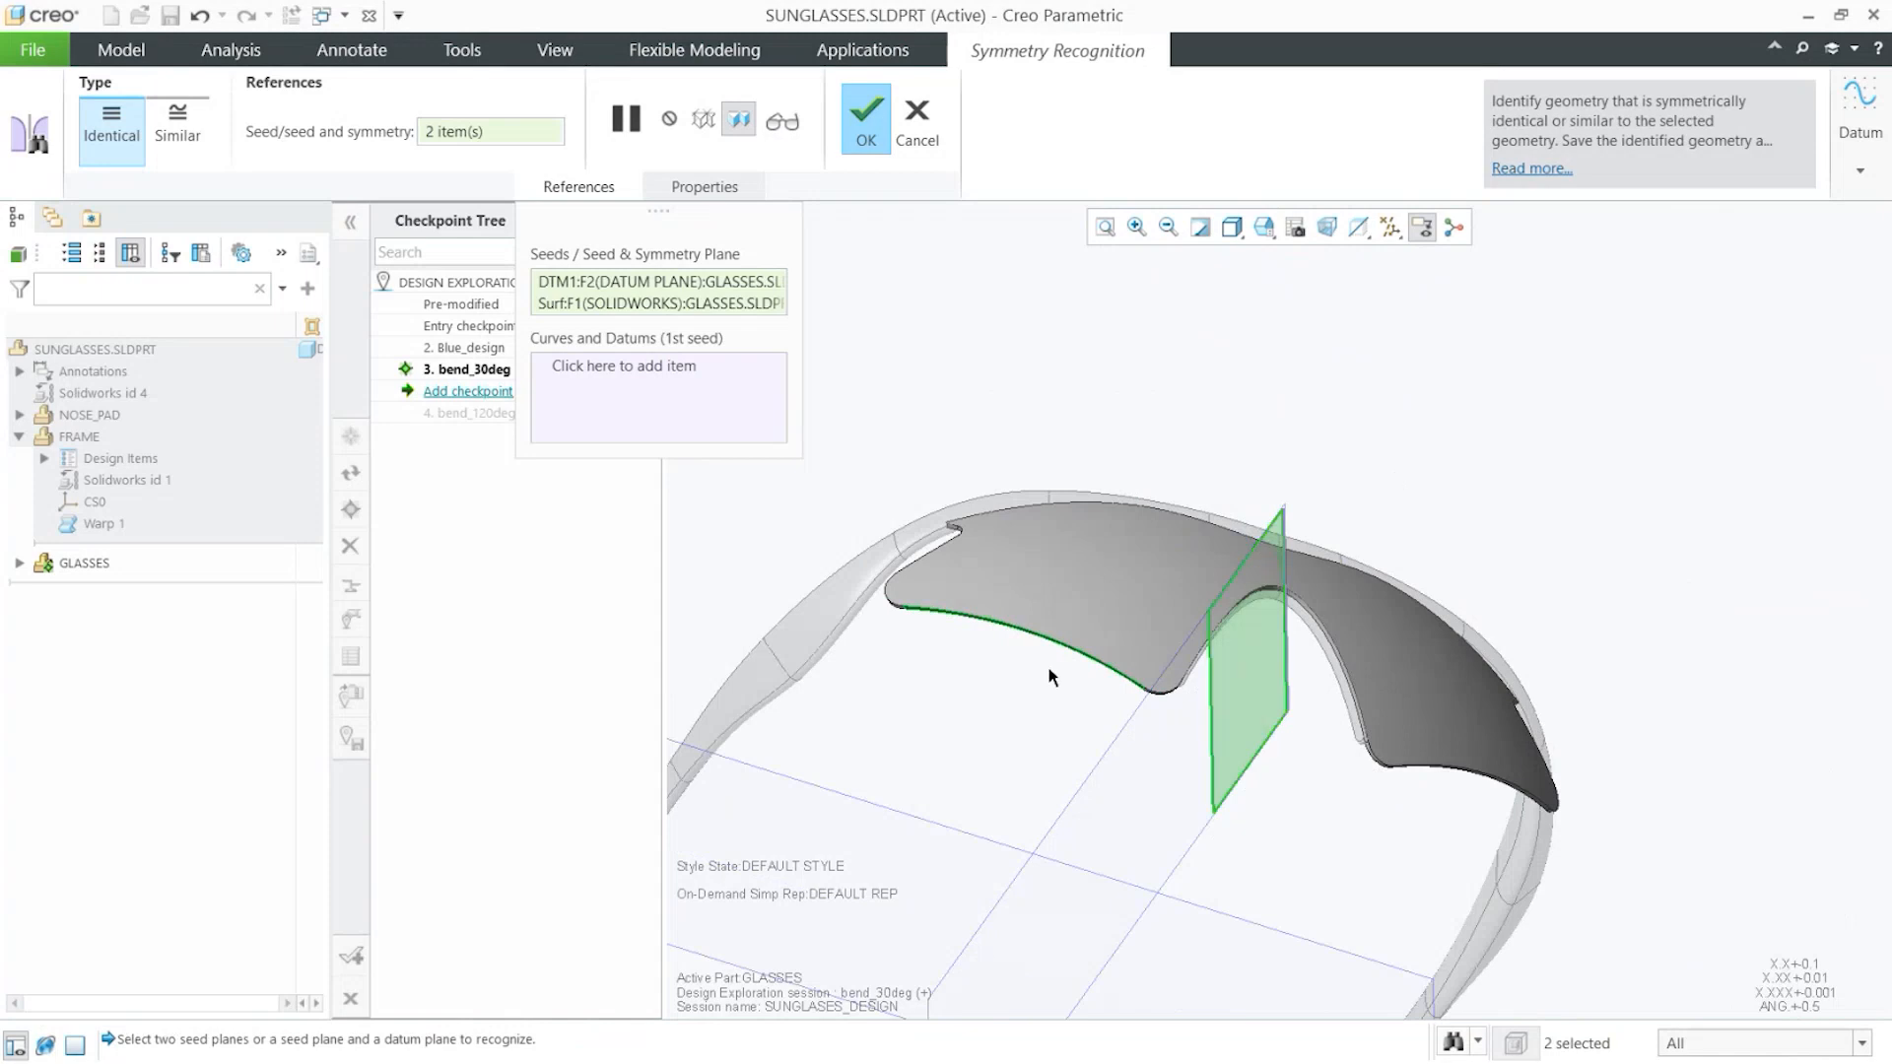
pyautogui.moveTo(1248, 615); pyautogui.dragTo(1085, 860, button='middle')
pyautogui.scroll(4, 1084, 860)
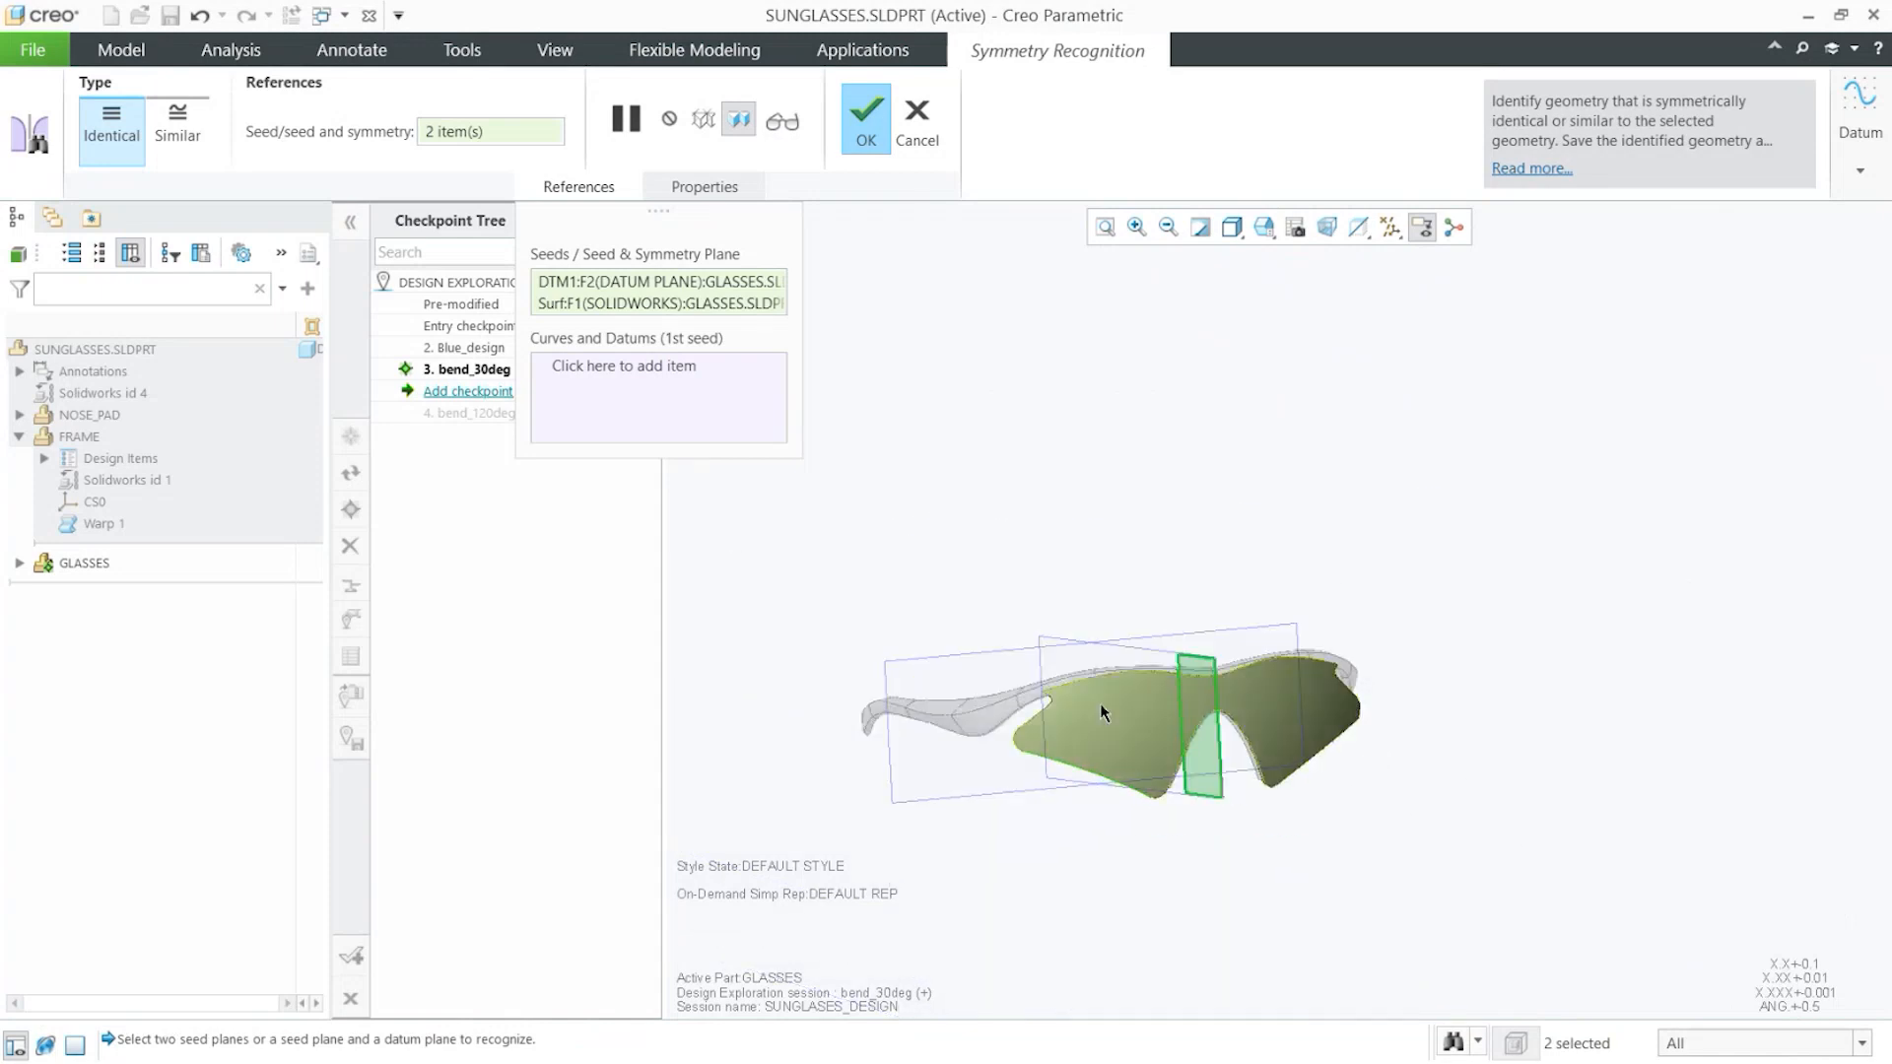
pyautogui.click(861, 115)
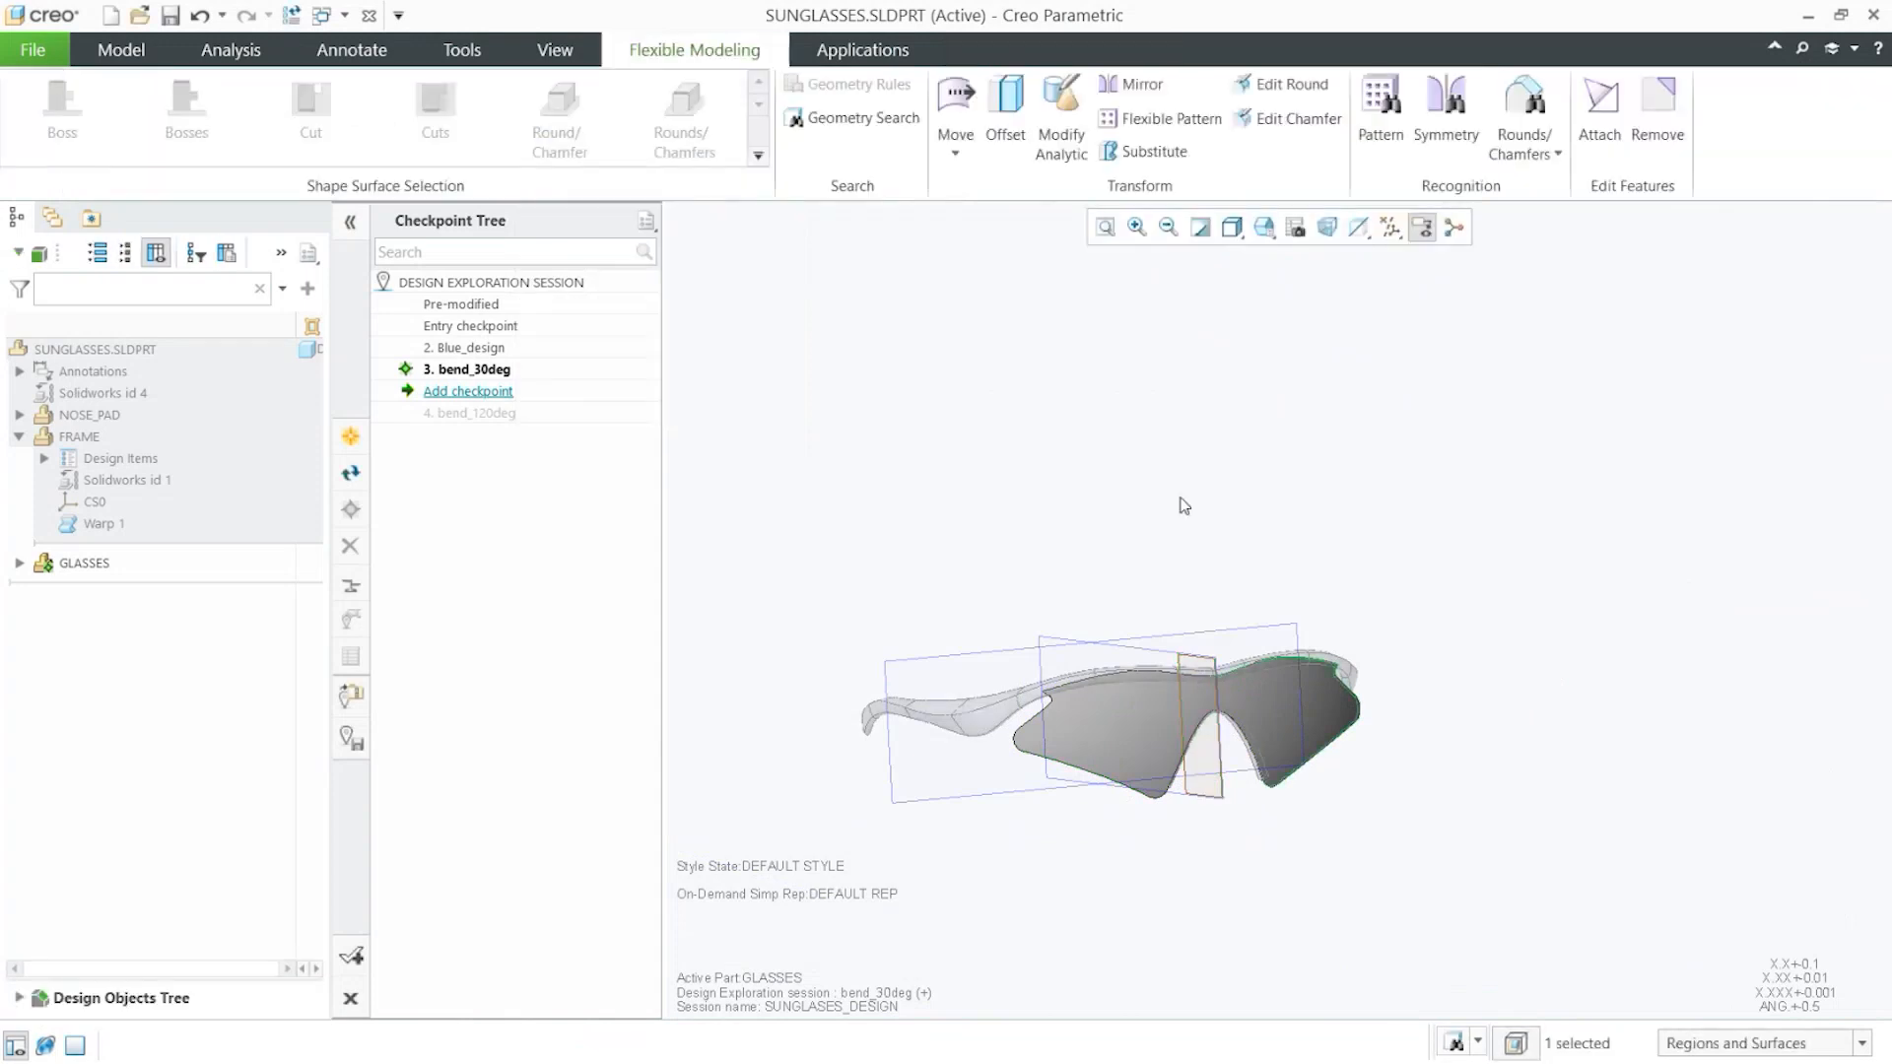
# Hide the datum planes and start a 3D Dragger move on the thin lower edge surface of one lens half
pyautogui.scroll(-2, 1165, 821)
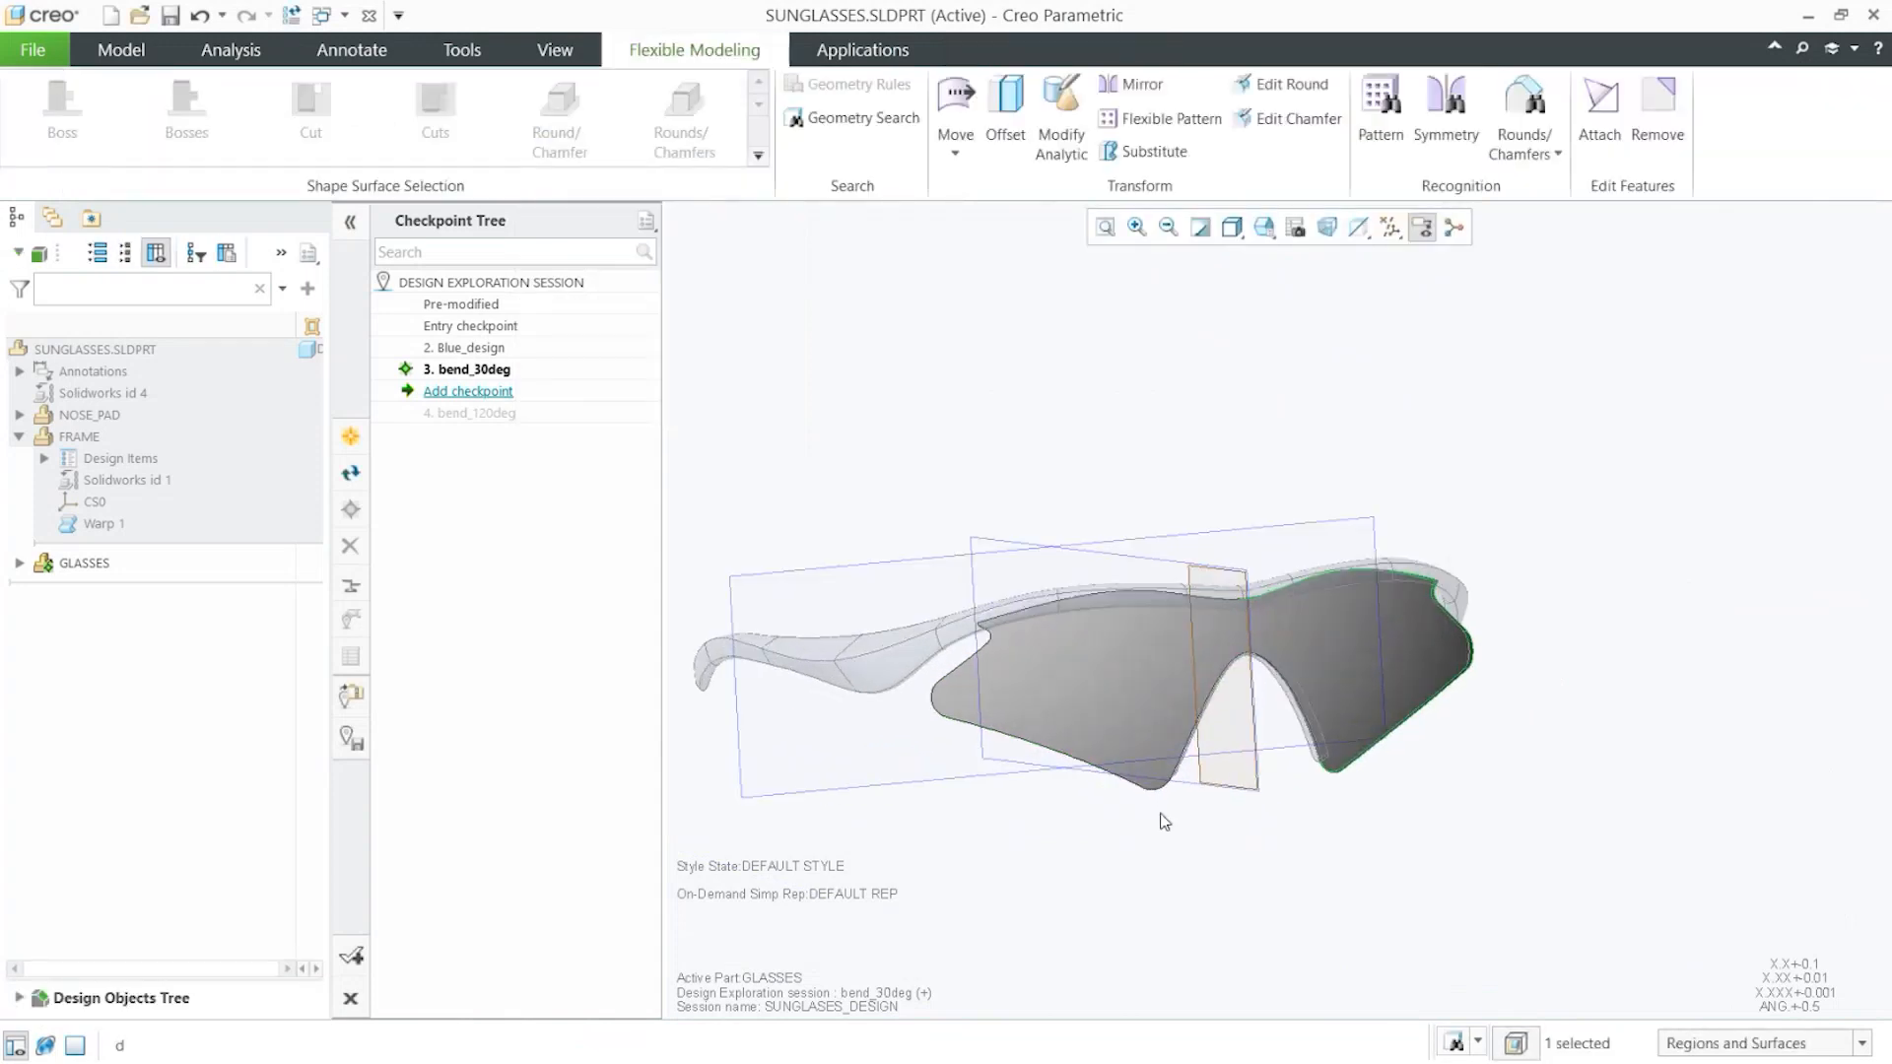
pyautogui.press('F2')
pyautogui.scroll(-1, 1165, 823)
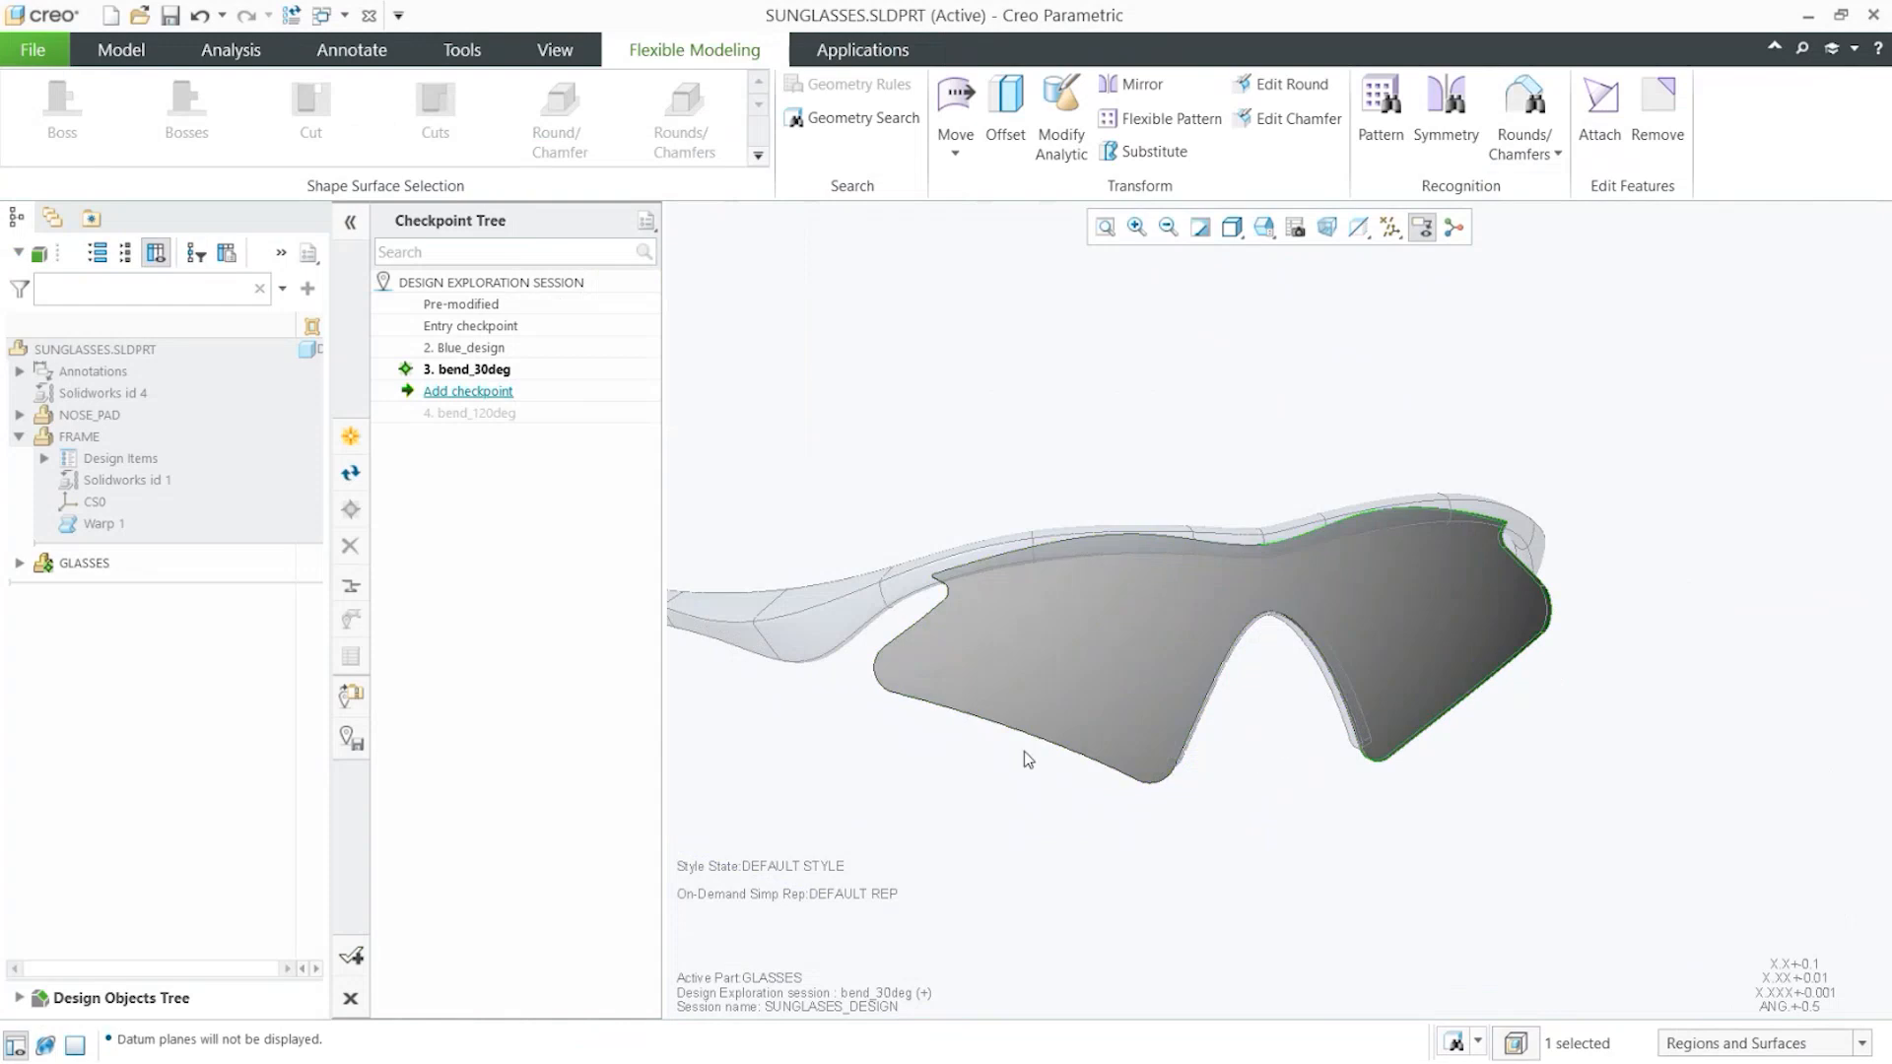
pyautogui.moveTo(1026, 758); pyautogui.dragTo(1054, 690, button='middle')
pyautogui.scroll(10, 1015, 660)
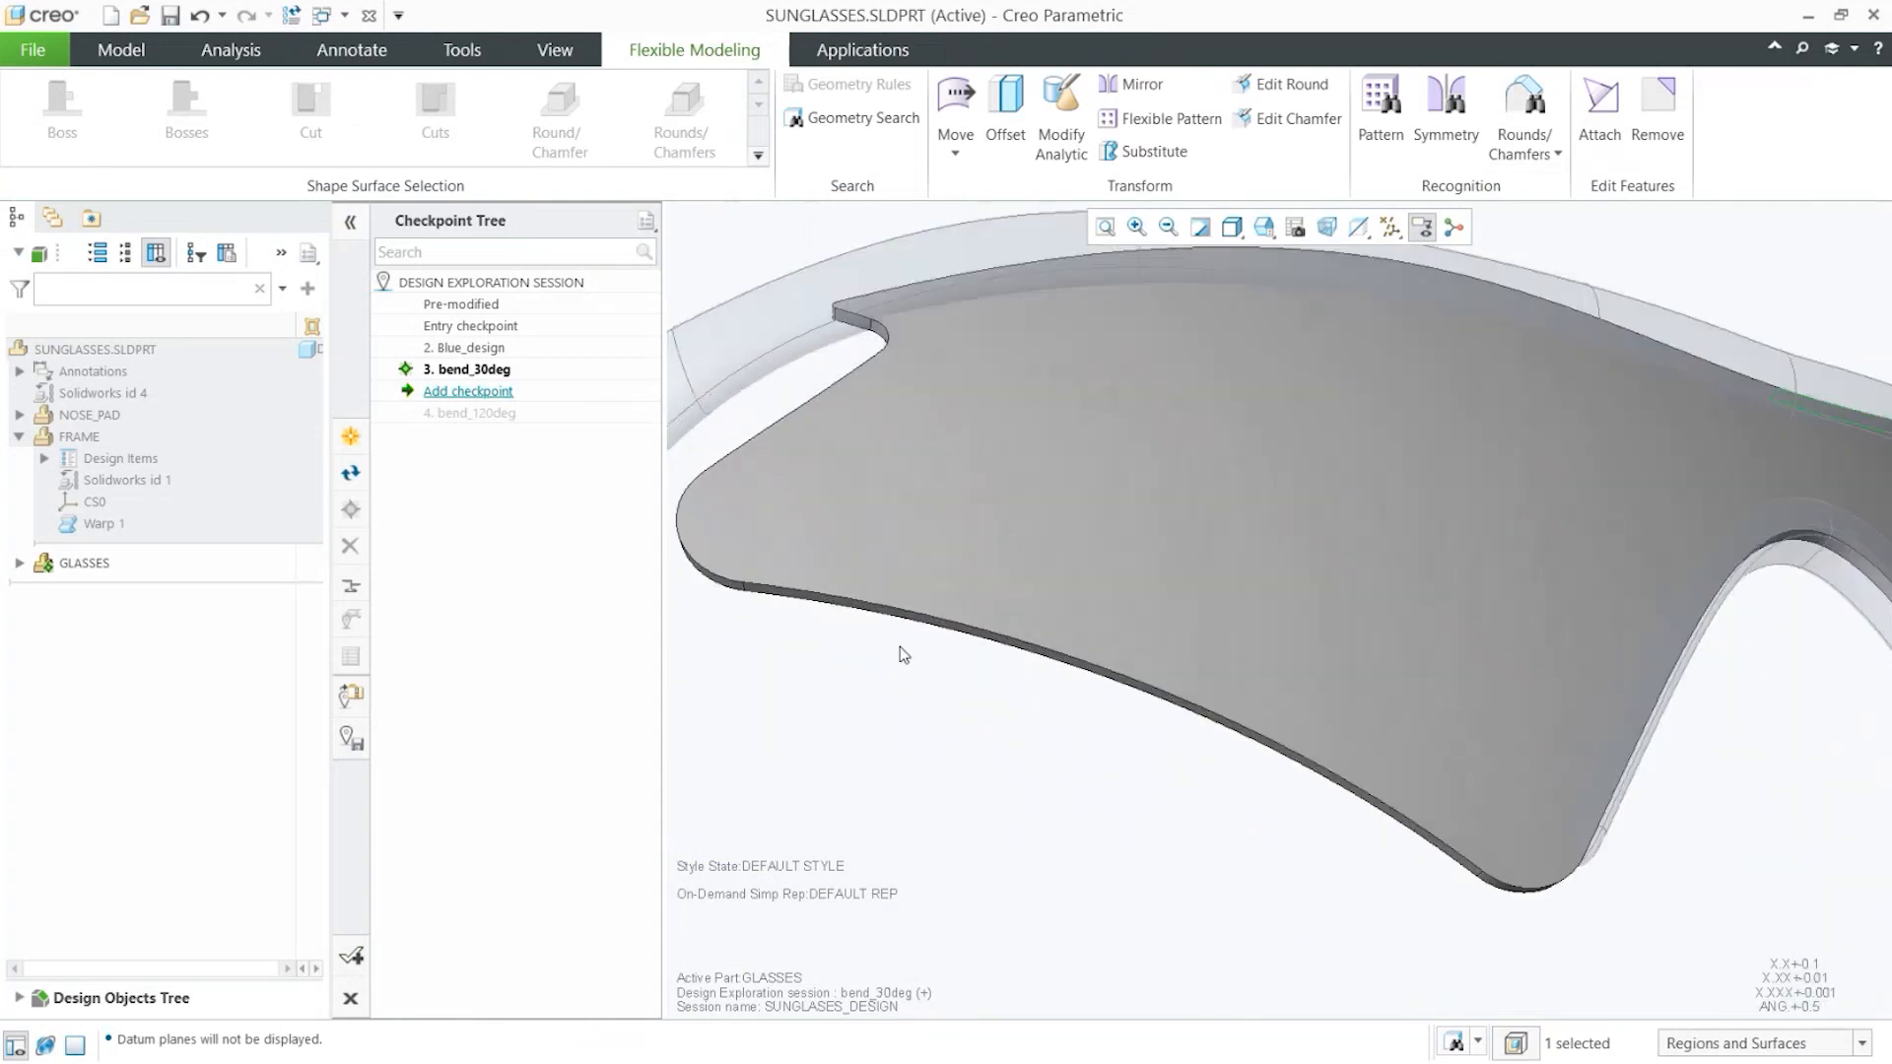
pyautogui.click(910, 598)
pyautogui.click(925, 478)
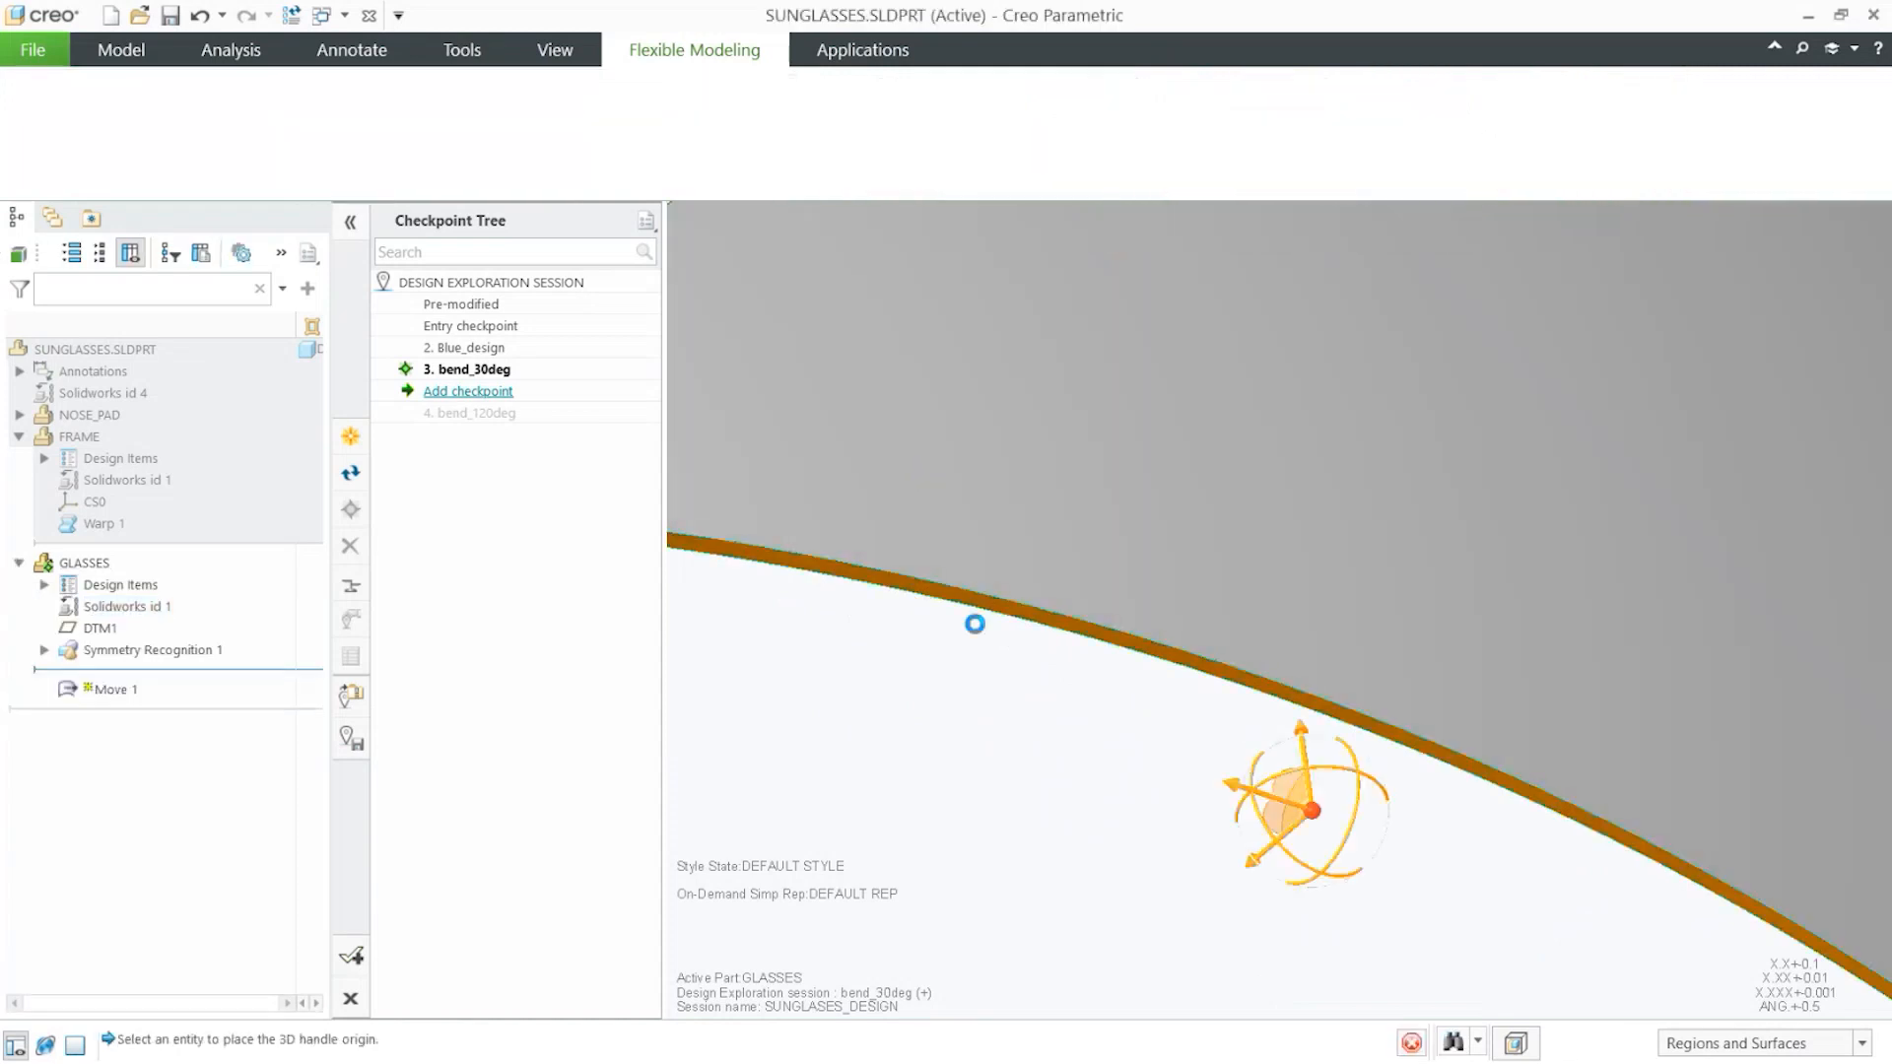
# Anchor the 3D dragger on the short end edge of the lens's lower edge surface, beside the nose cutout
pyautogui.scroll(-5, 1001, 665)
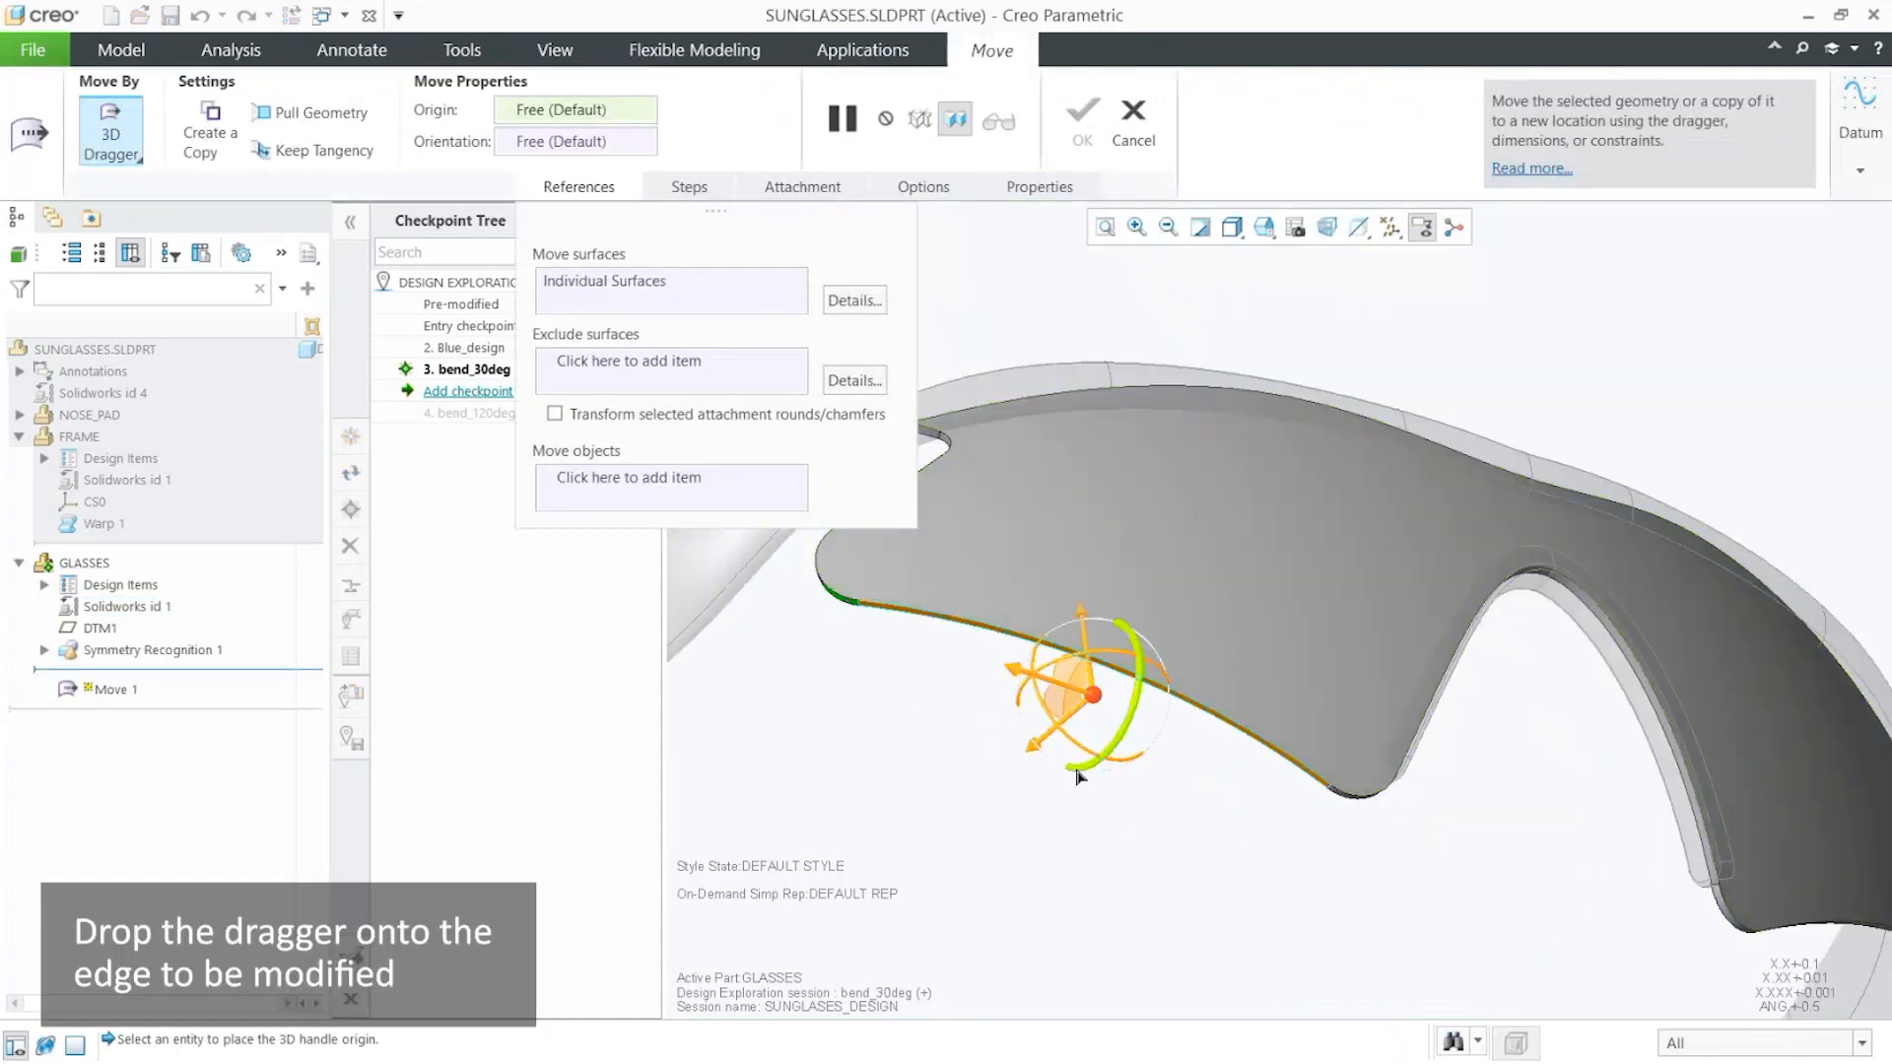
pyautogui.scroll(6, 1269, 794)
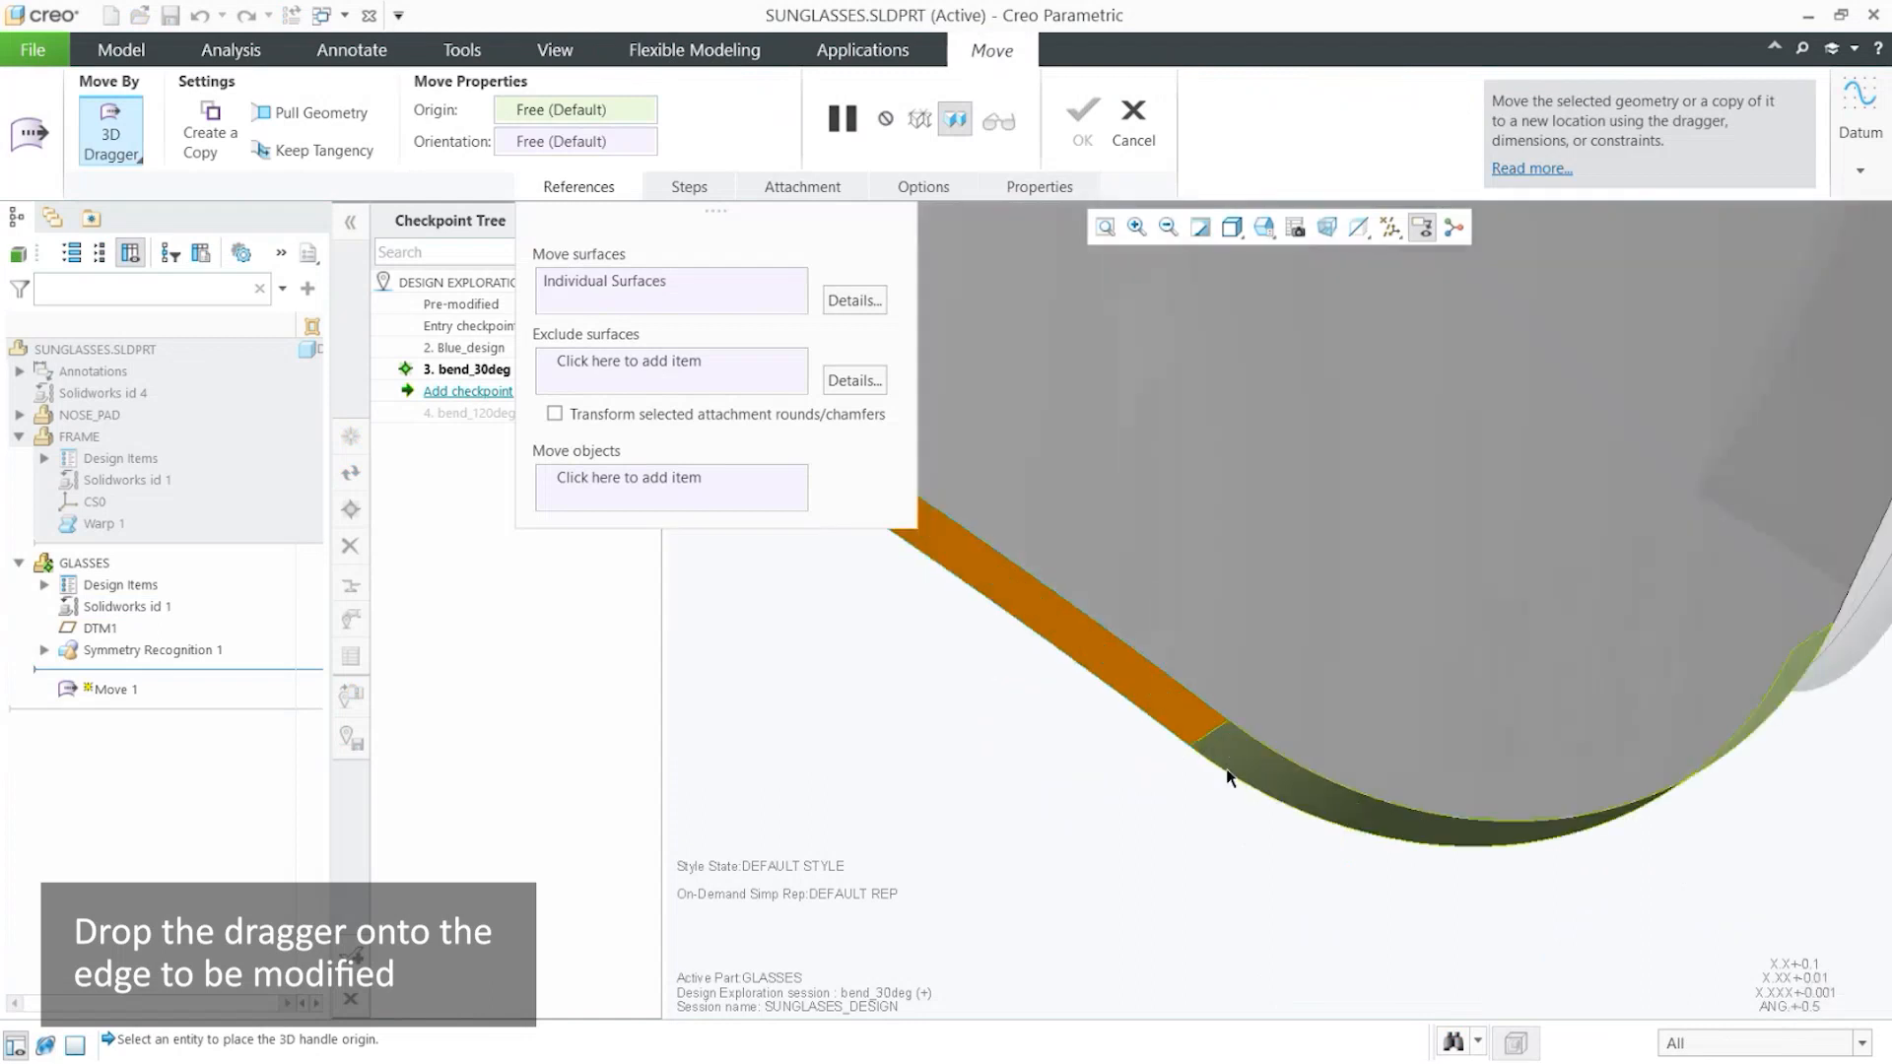
pyautogui.scroll(2, 1203, 710)
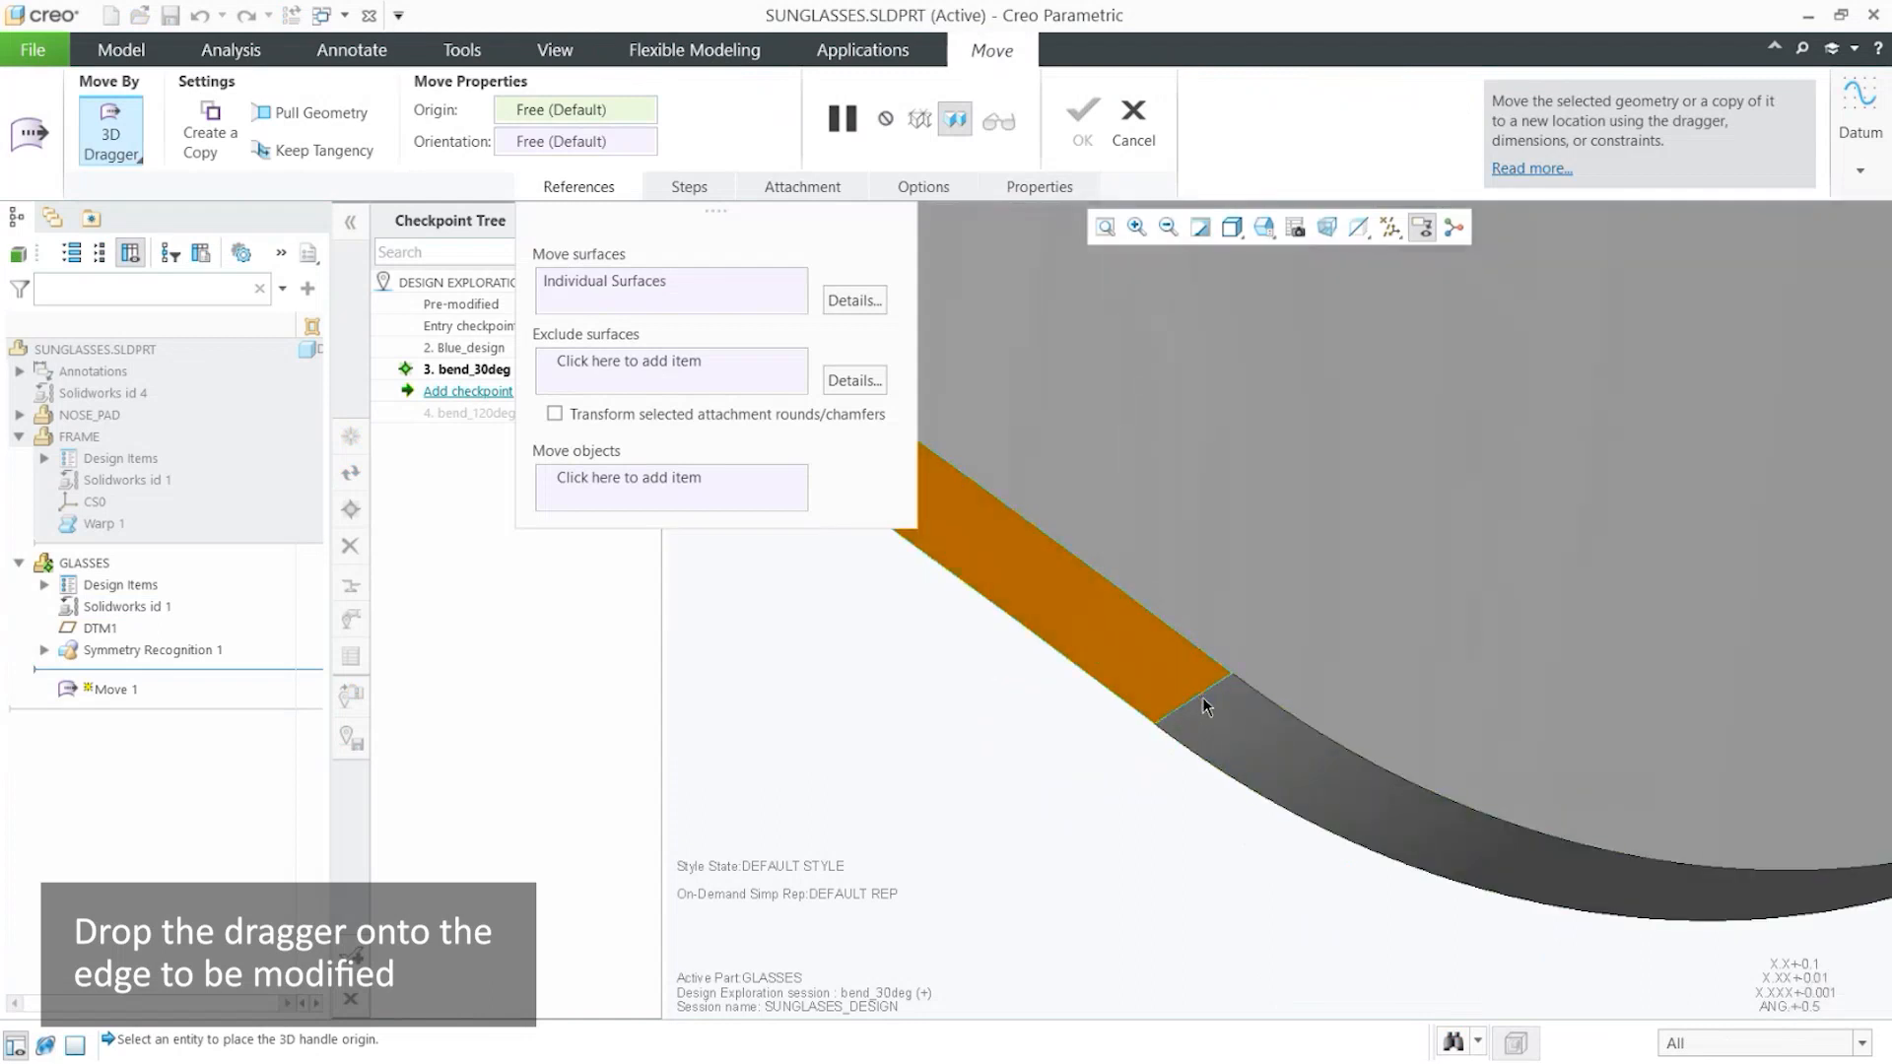
pyautogui.click(1202, 698)
pyautogui.scroll(-6, 1276, 799)
pyautogui.moveTo(1277, 799); pyautogui.dragTo(1148, 845, button='middle')
pyautogui.scroll(3, 1244, 784)
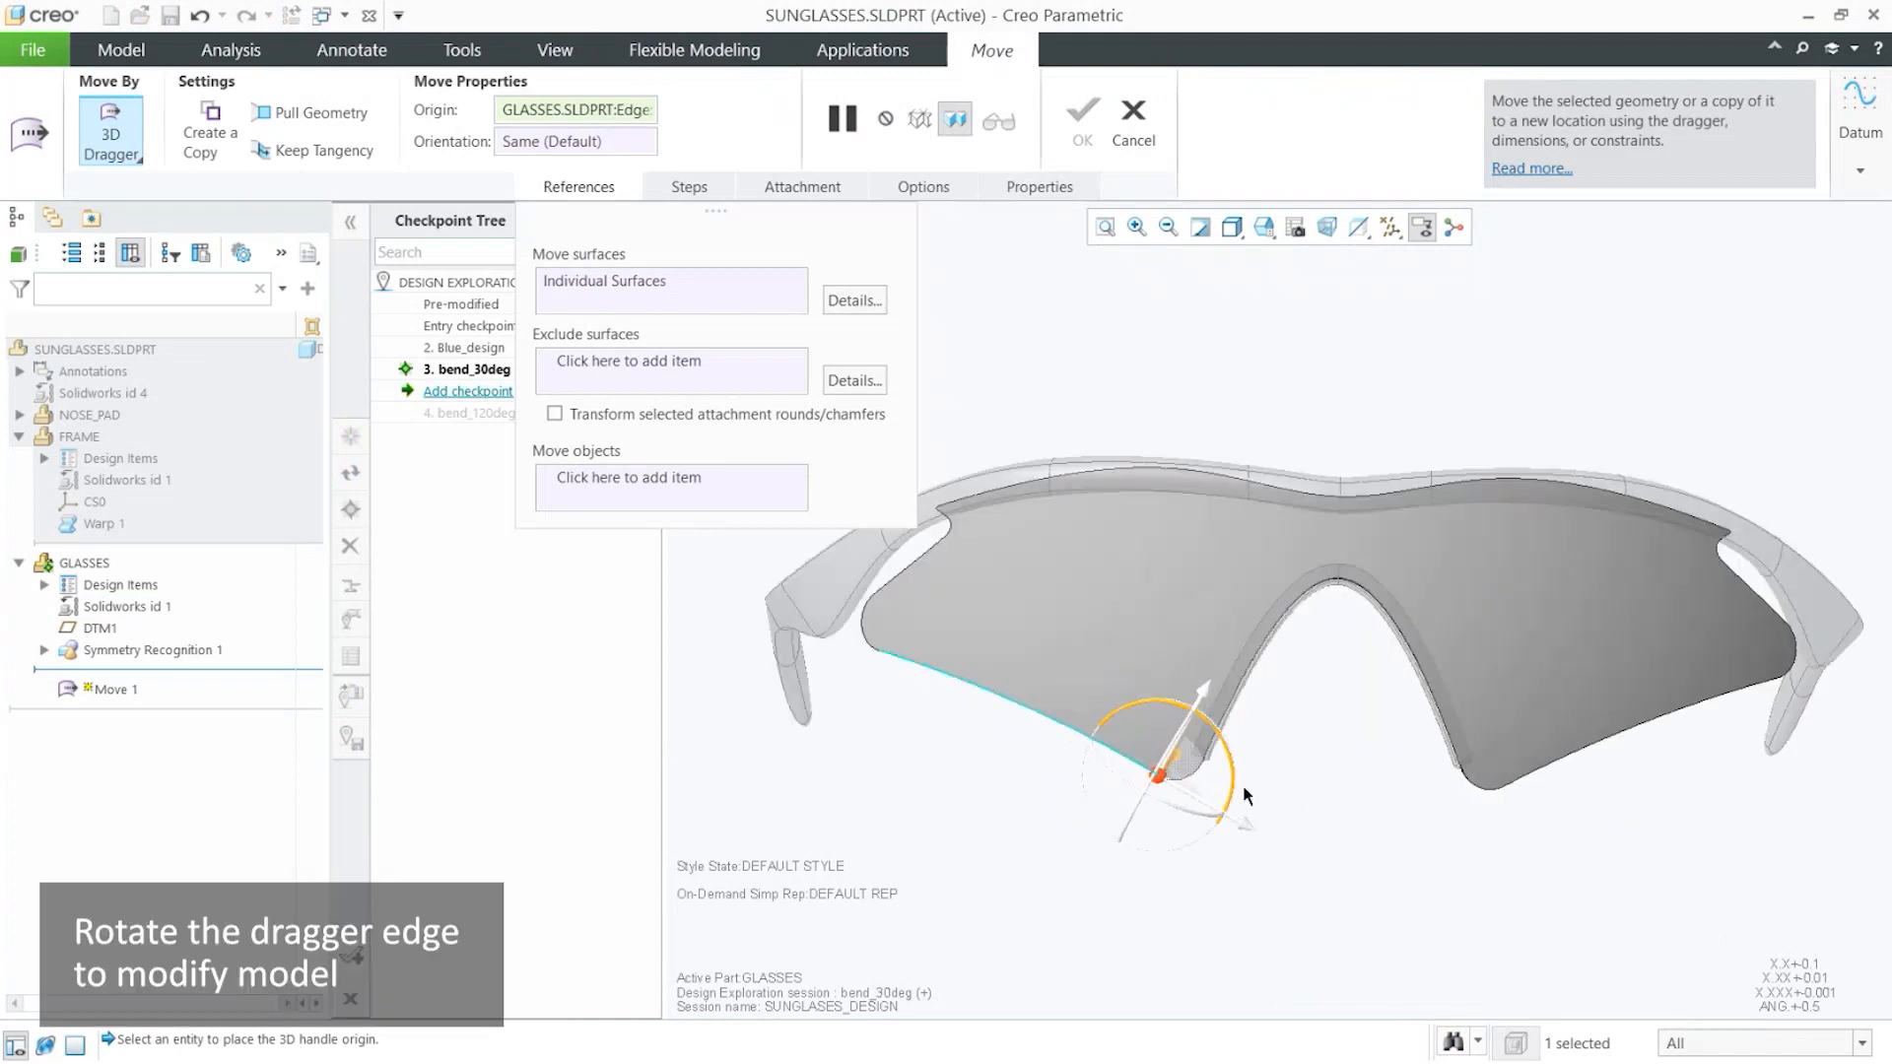
# Rotate the lower edge surface by 15 degrees around the dragger origin to extend the lens's outer corner downward
pyautogui.moveTo(1234, 766); pyautogui.dragTo(1223, 745)
pyautogui.scroll(-5, 1018, 629)
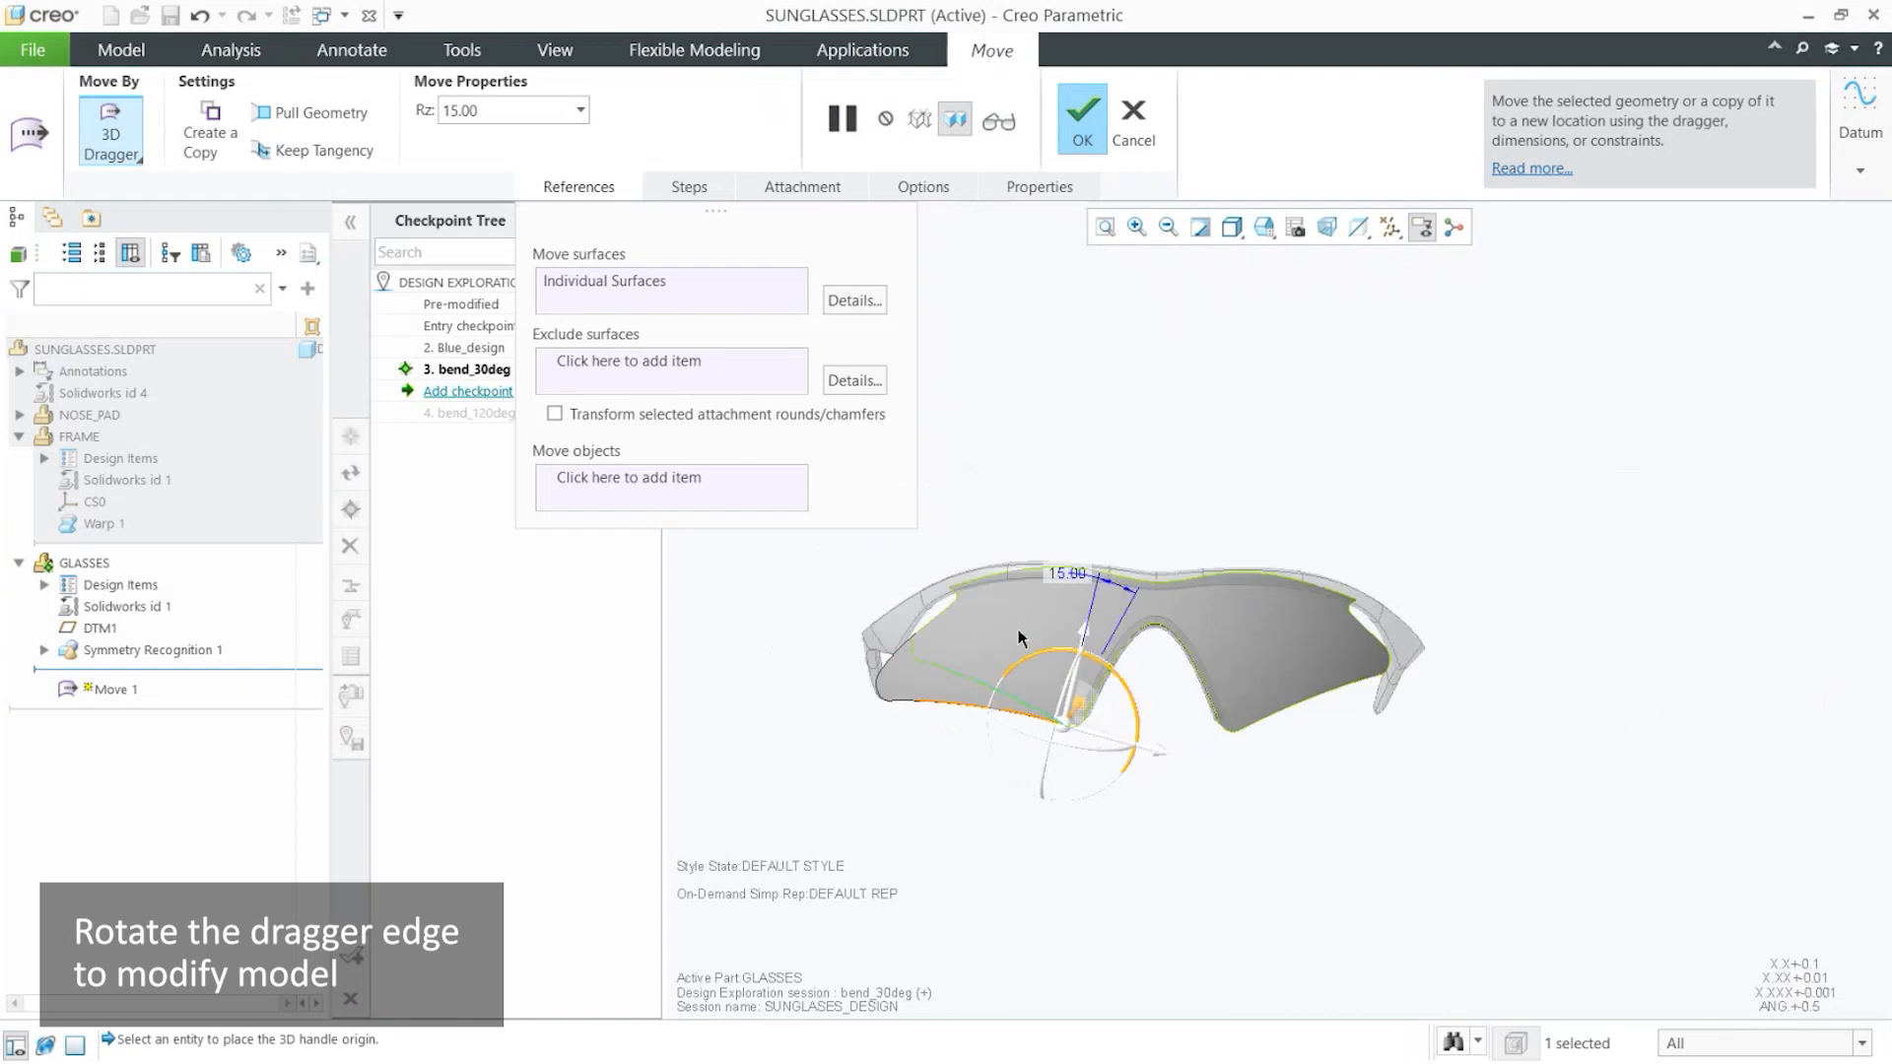
pyautogui.scroll(3, 961, 660)
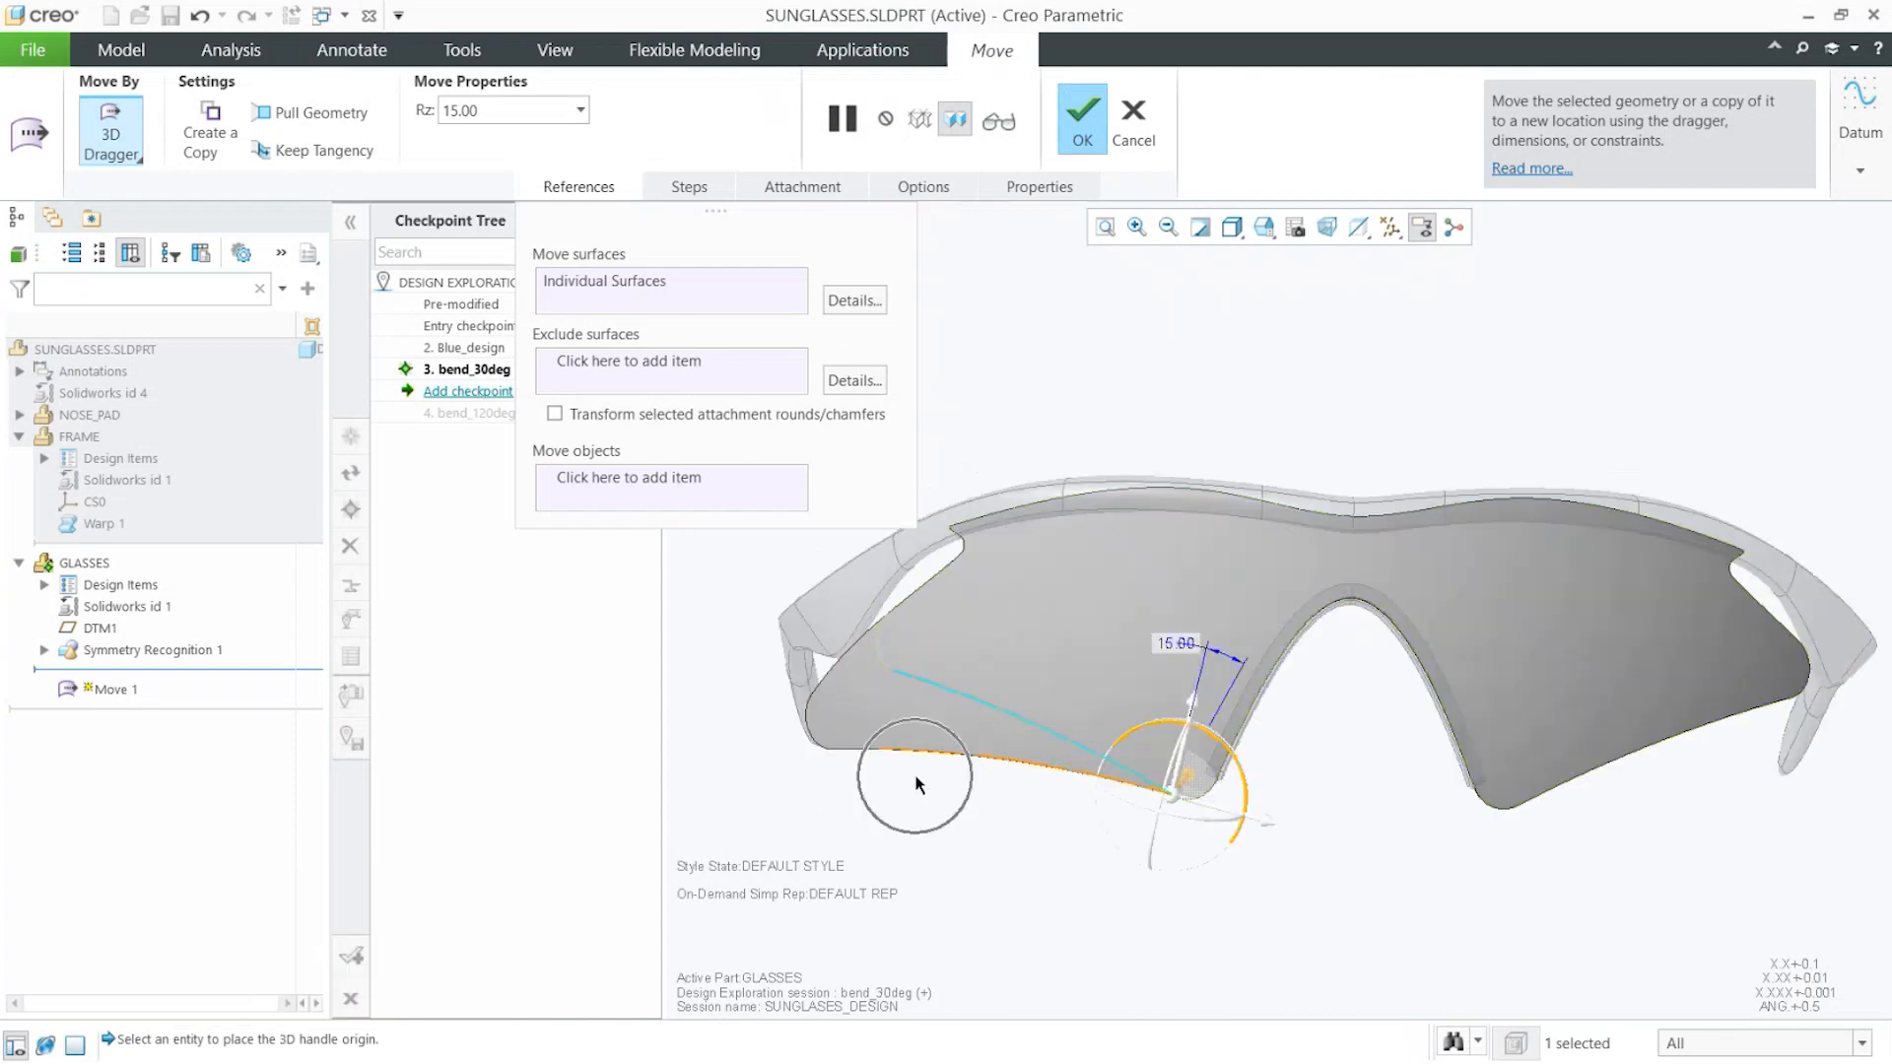
pyautogui.scroll(-2, 911, 779)
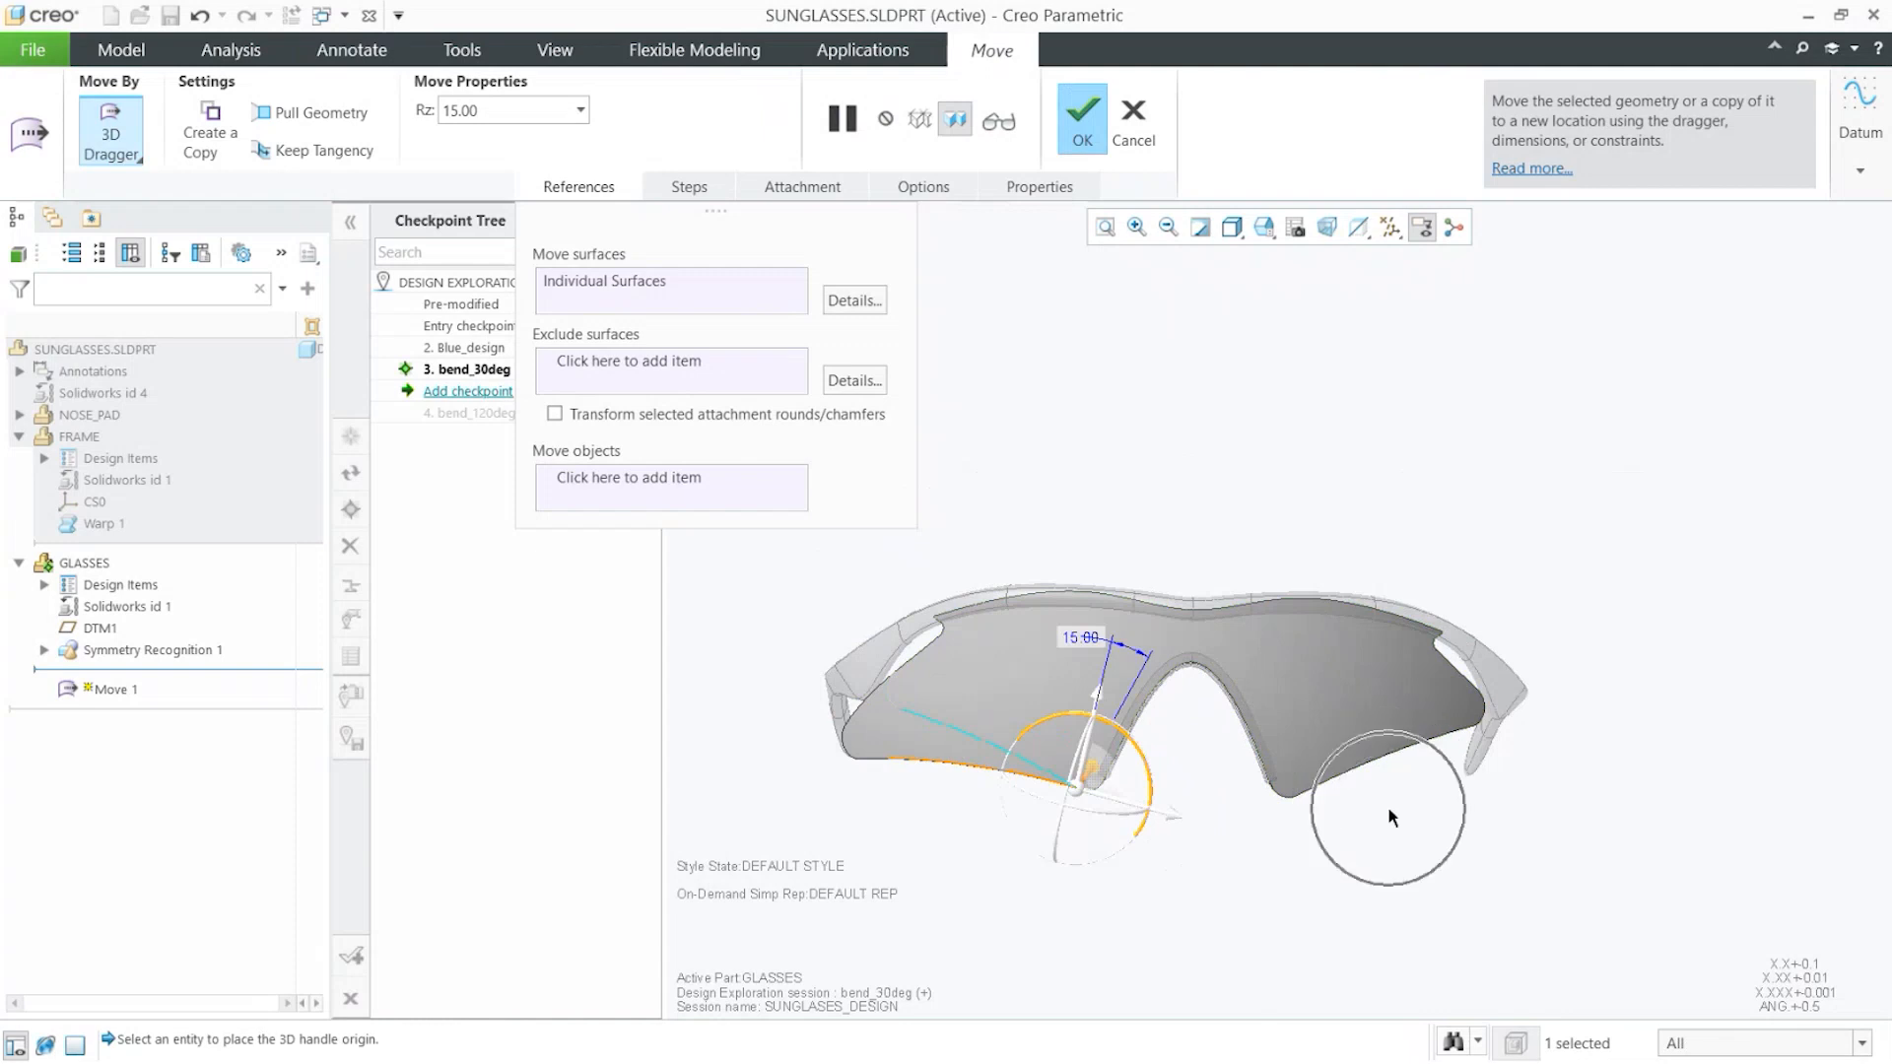
# Propagate the move to the other lens half by assigning Symmetry Recognition 1 as its symmetry feature
pyautogui.click(939, 189)
pyautogui.click(966, 318)
pyautogui.click(204, 656)
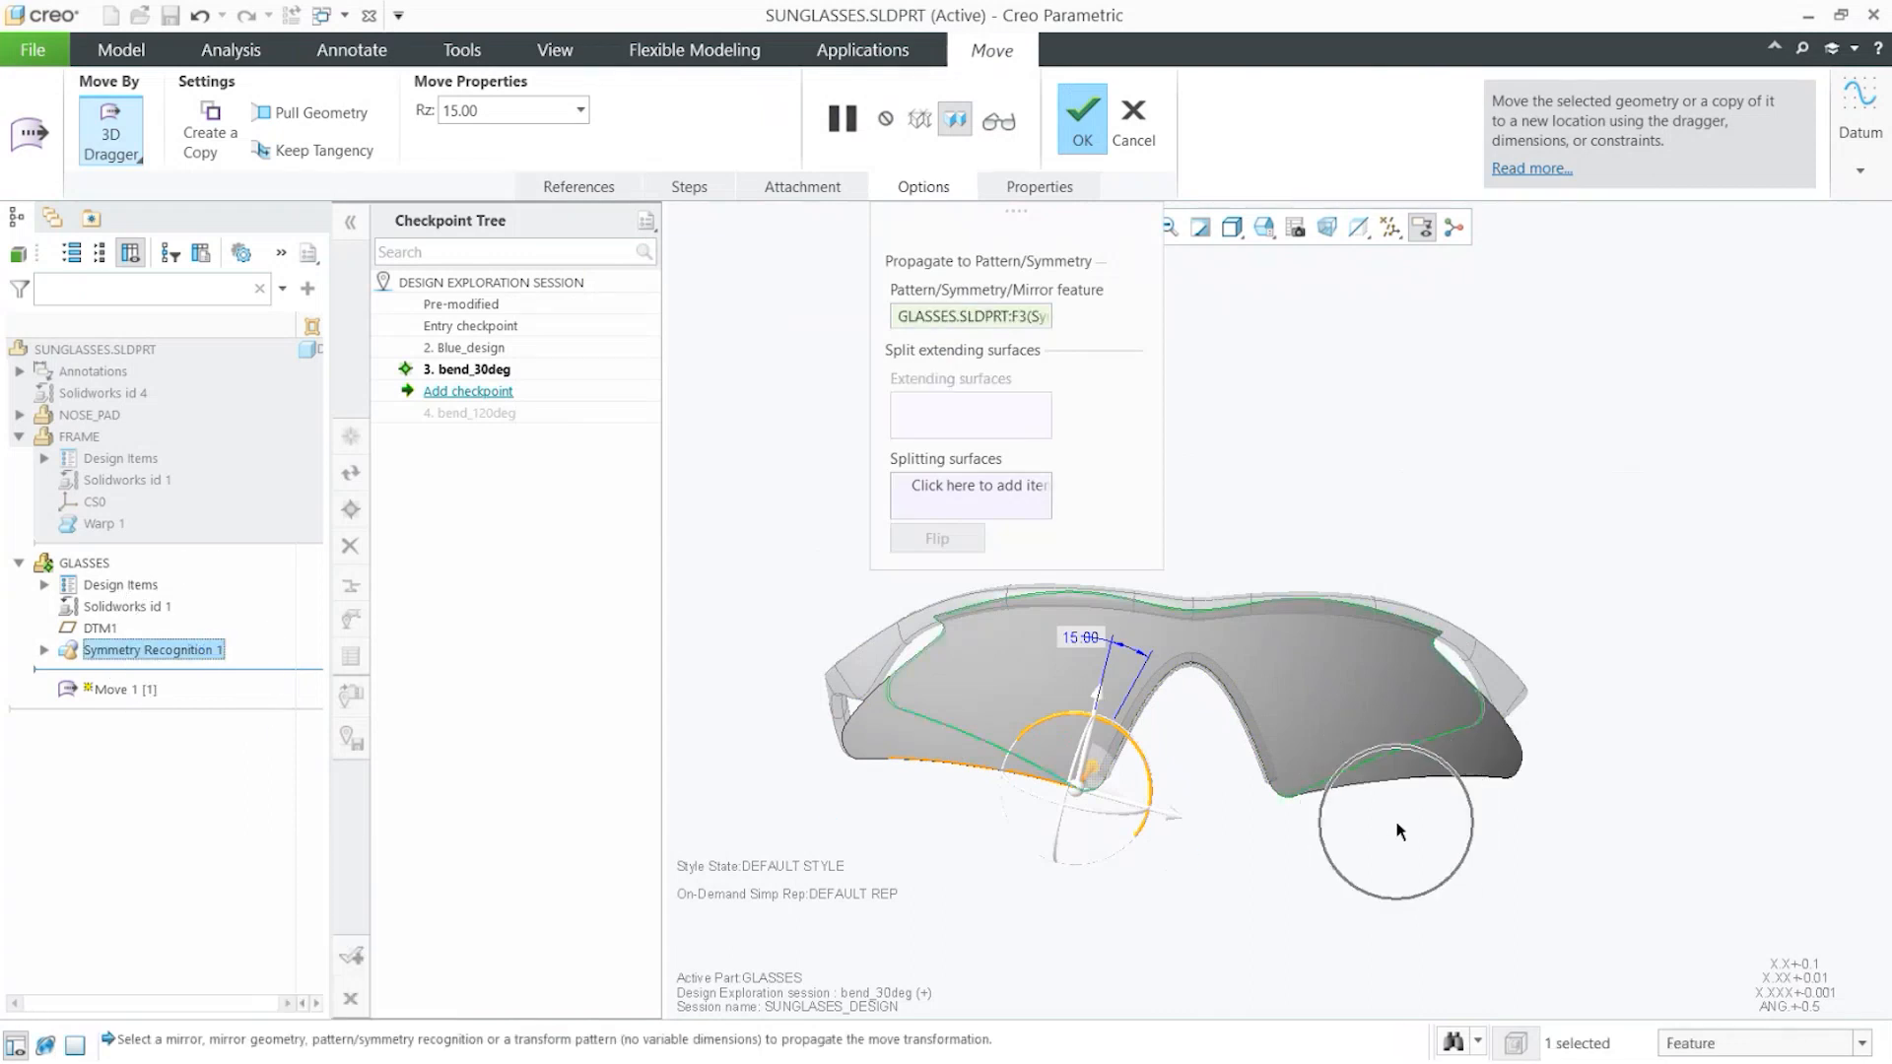
# Vary the symmetric rotation with the dragger, set its angle to 15 degrees, and complete the Move feature
pyautogui.moveTo(1151, 768)
pyautogui.mouseDown()
pyautogui.moveTo(1155, 794)
pyautogui.moveTo(1156, 774)
pyautogui.mouseUp()
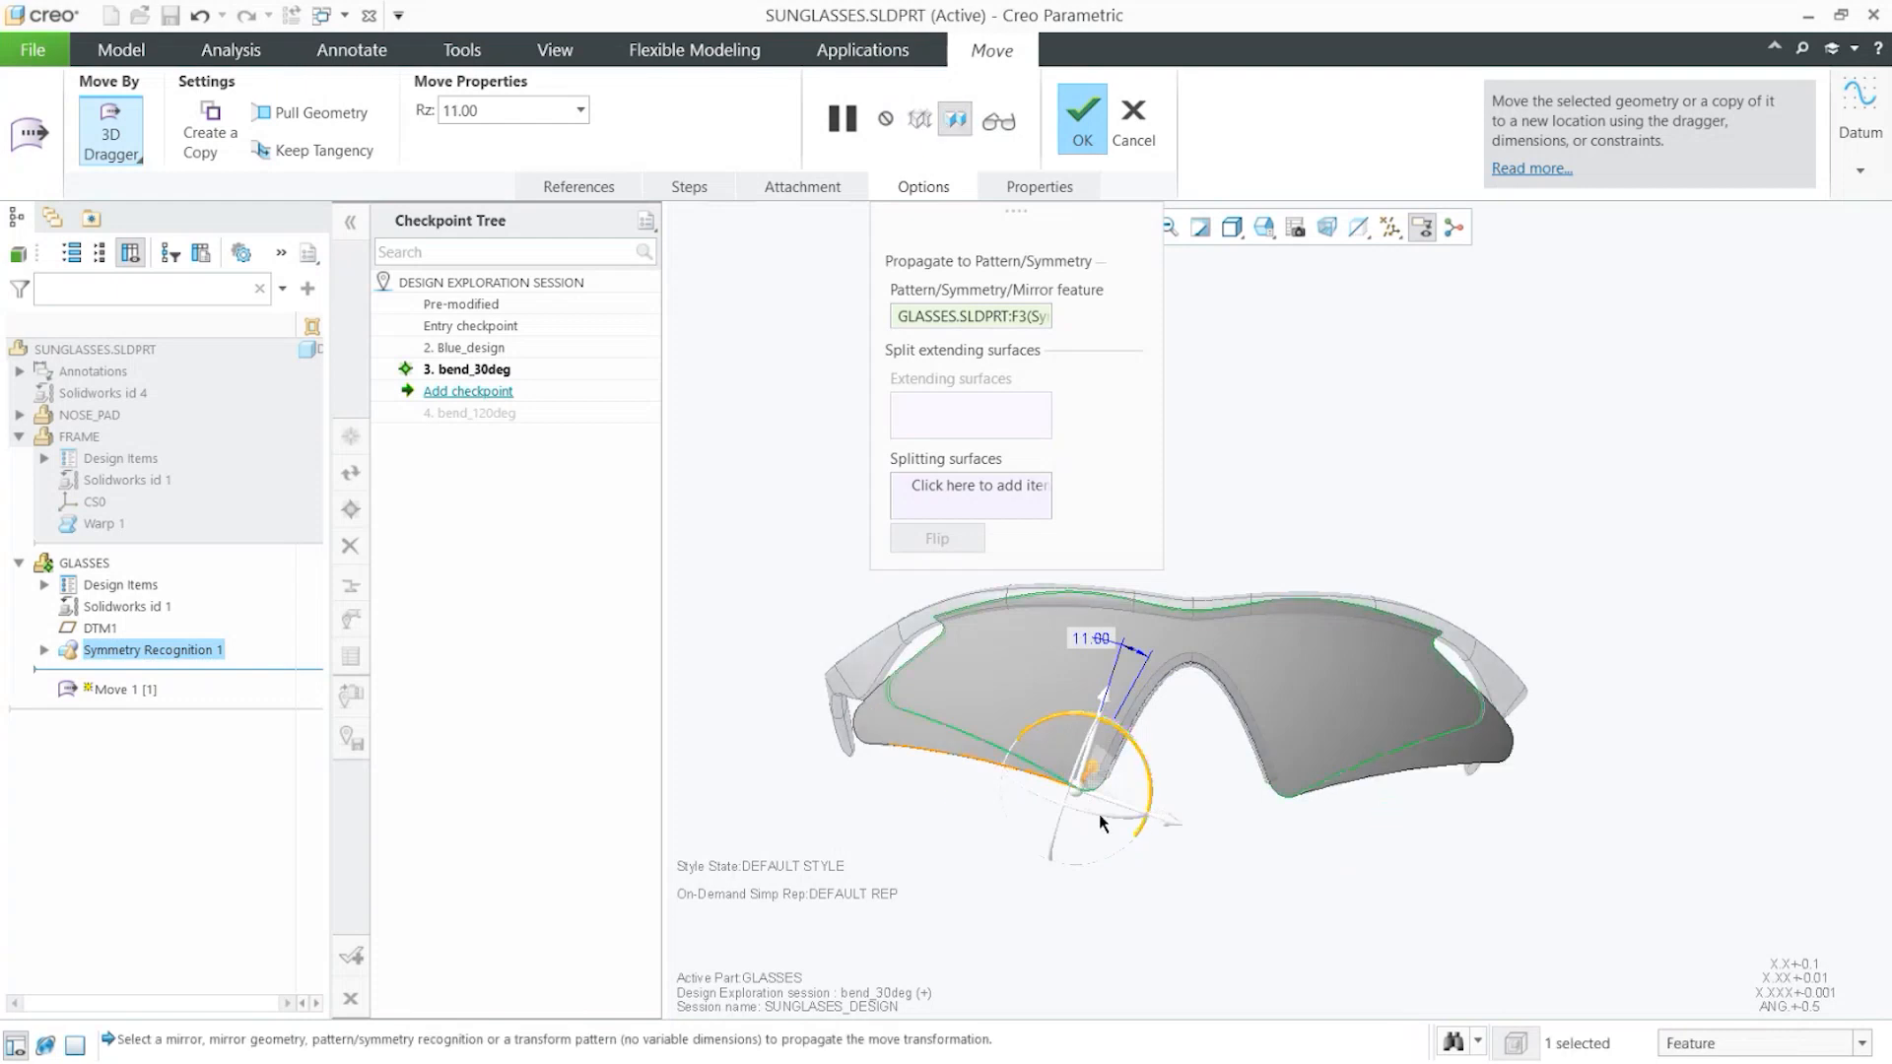
pyautogui.scroll(3, 958, 846)
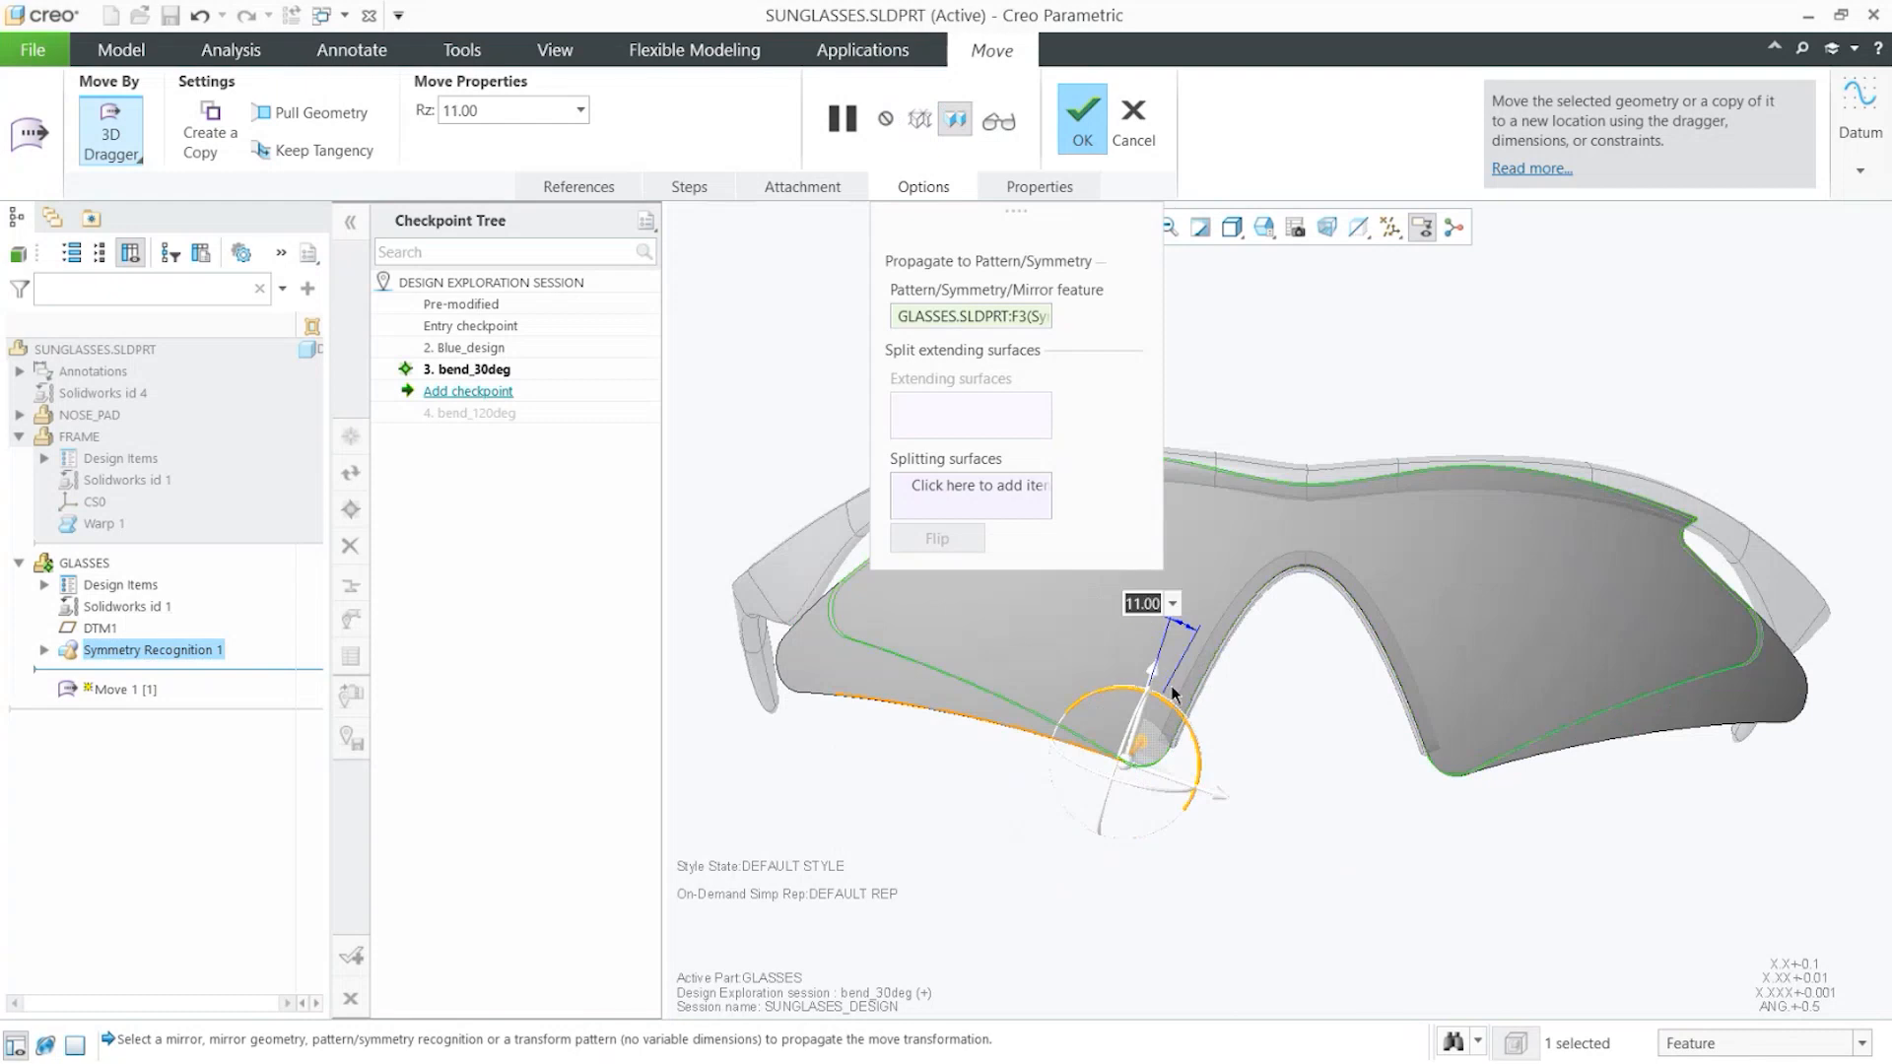
pyautogui.doubleClick(1142, 613)
pyautogui.write('15')
pyautogui.press('Return')
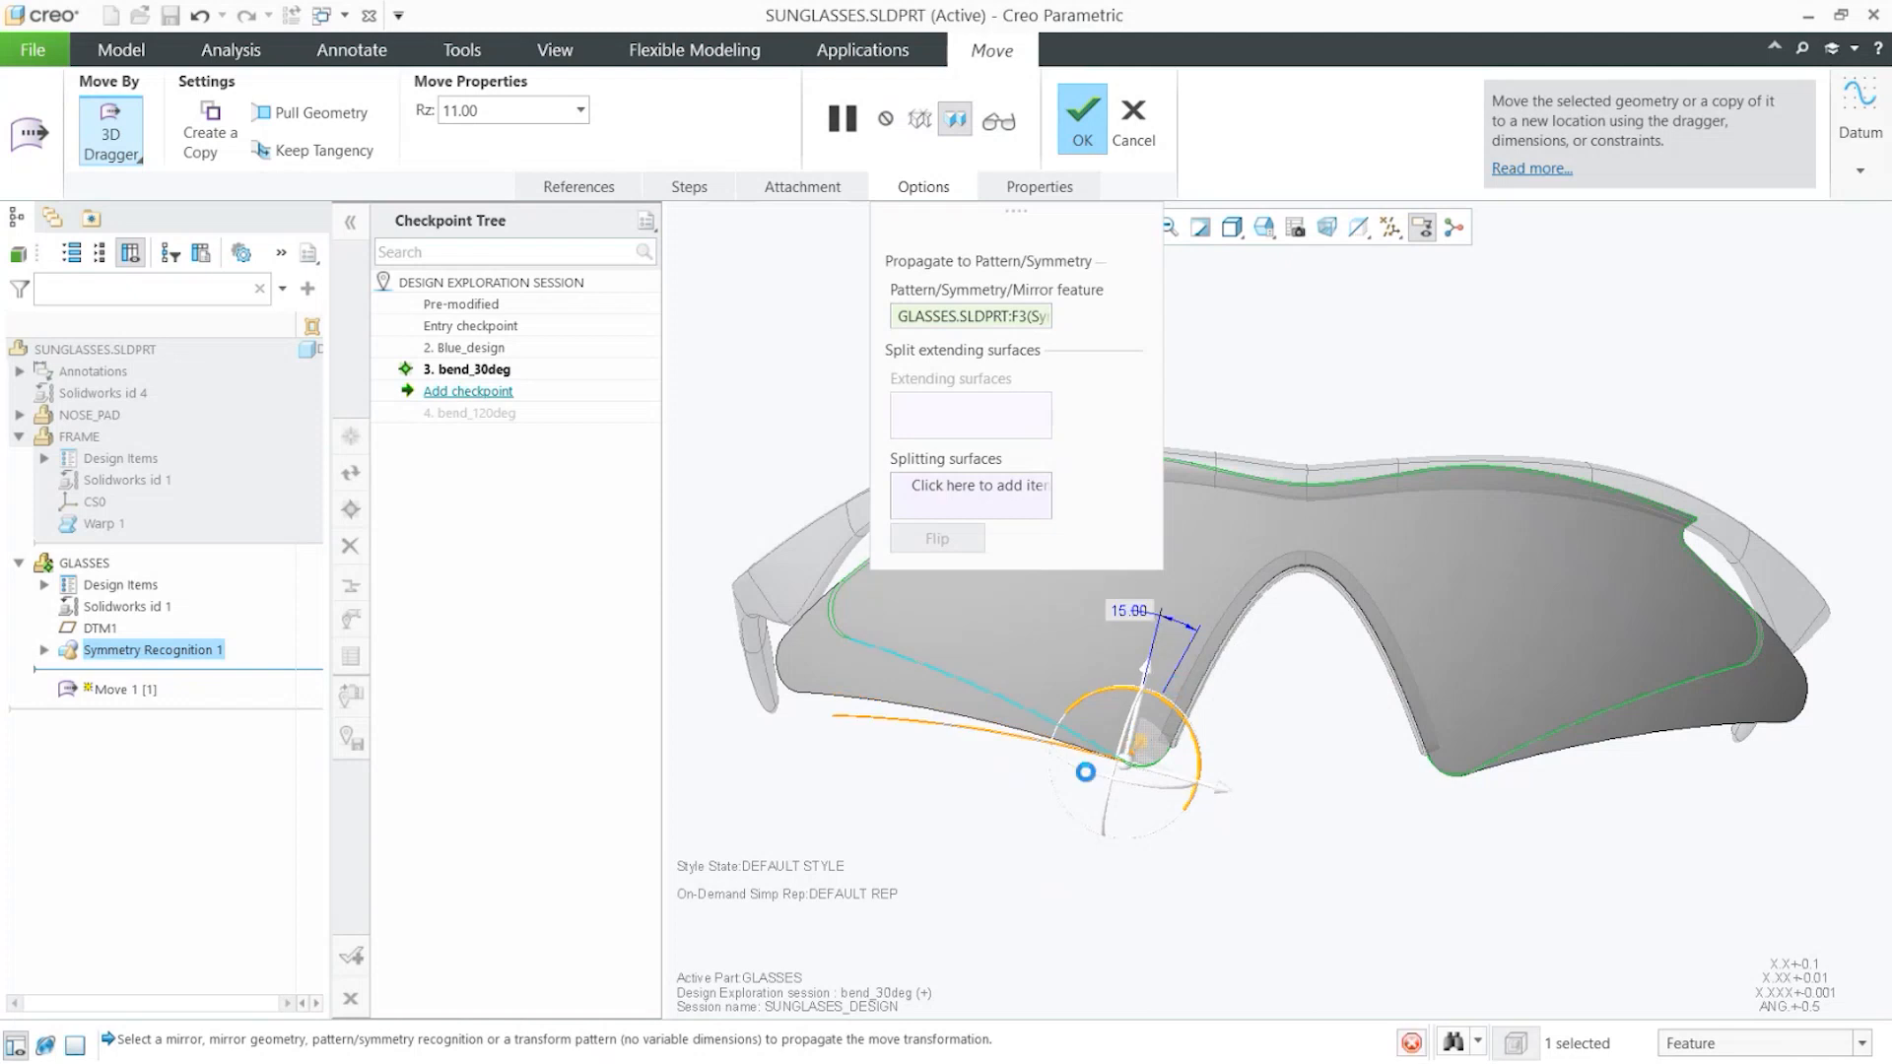
pyautogui.click(1632, 803)
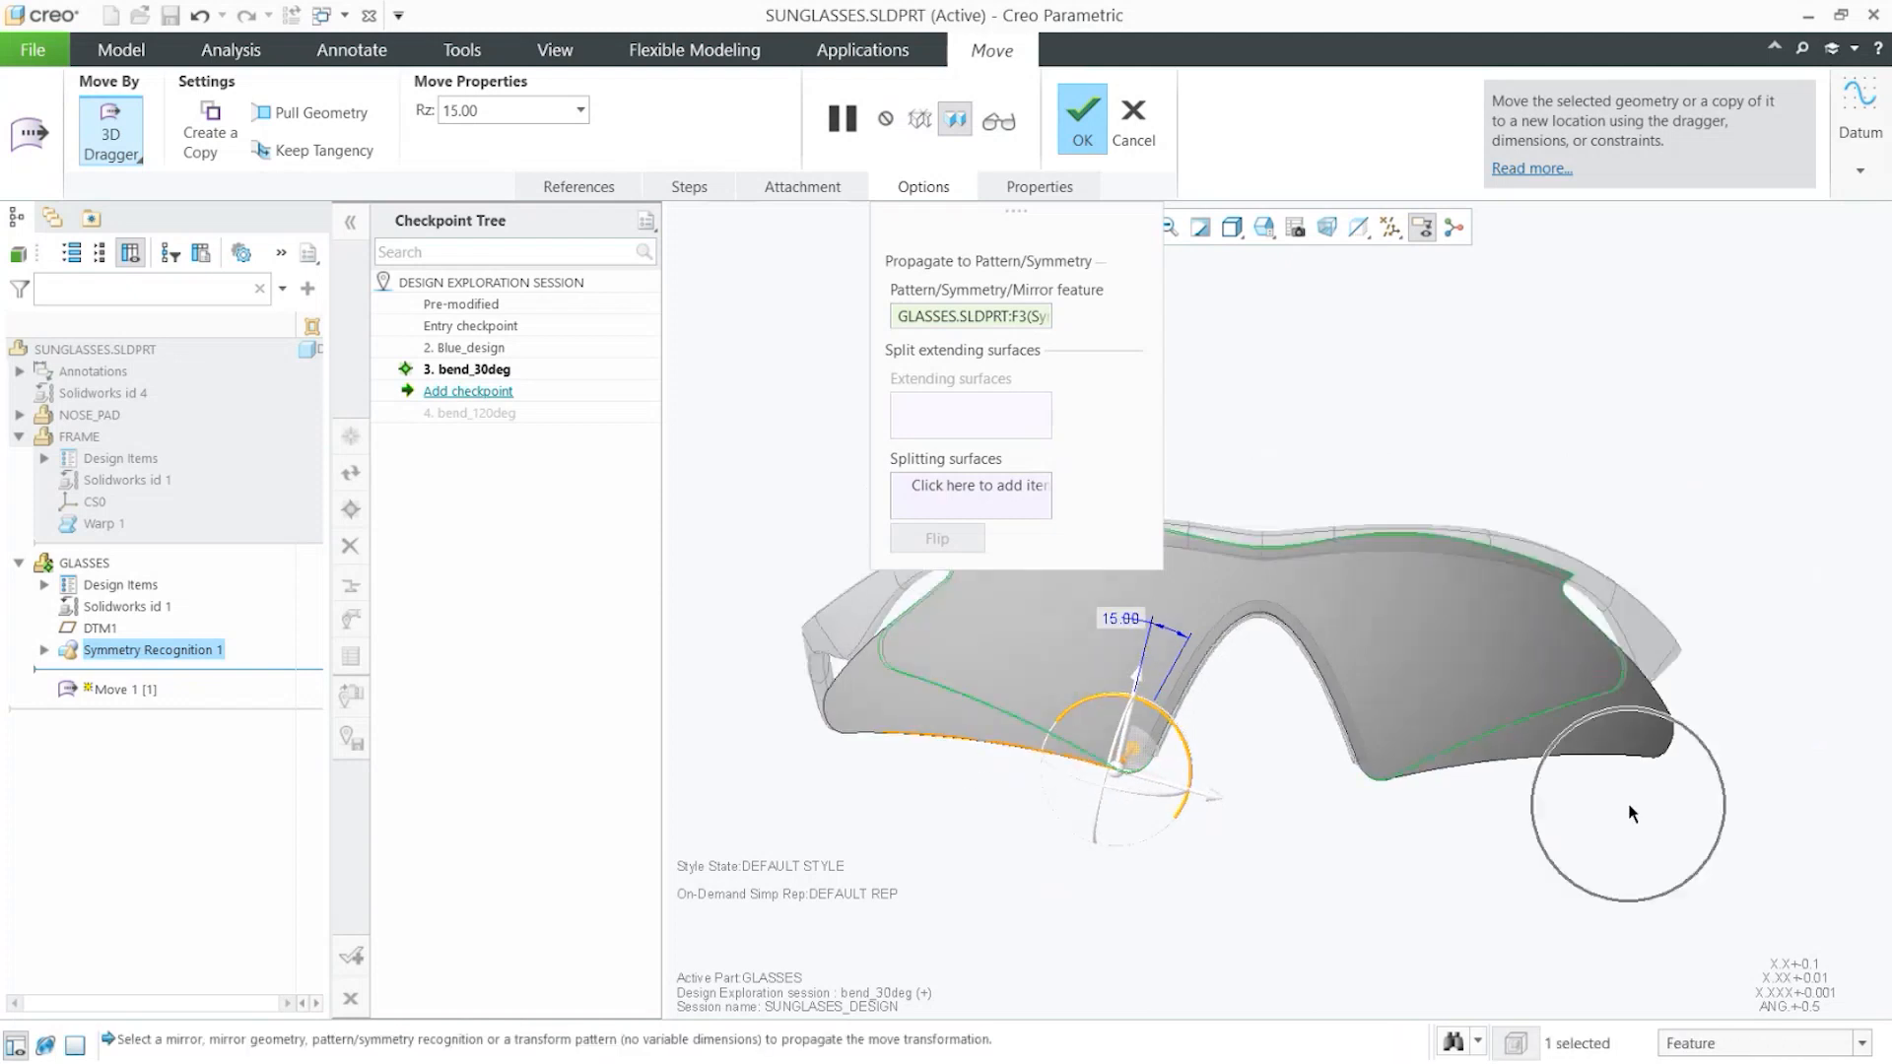
pyautogui.click(1088, 118)
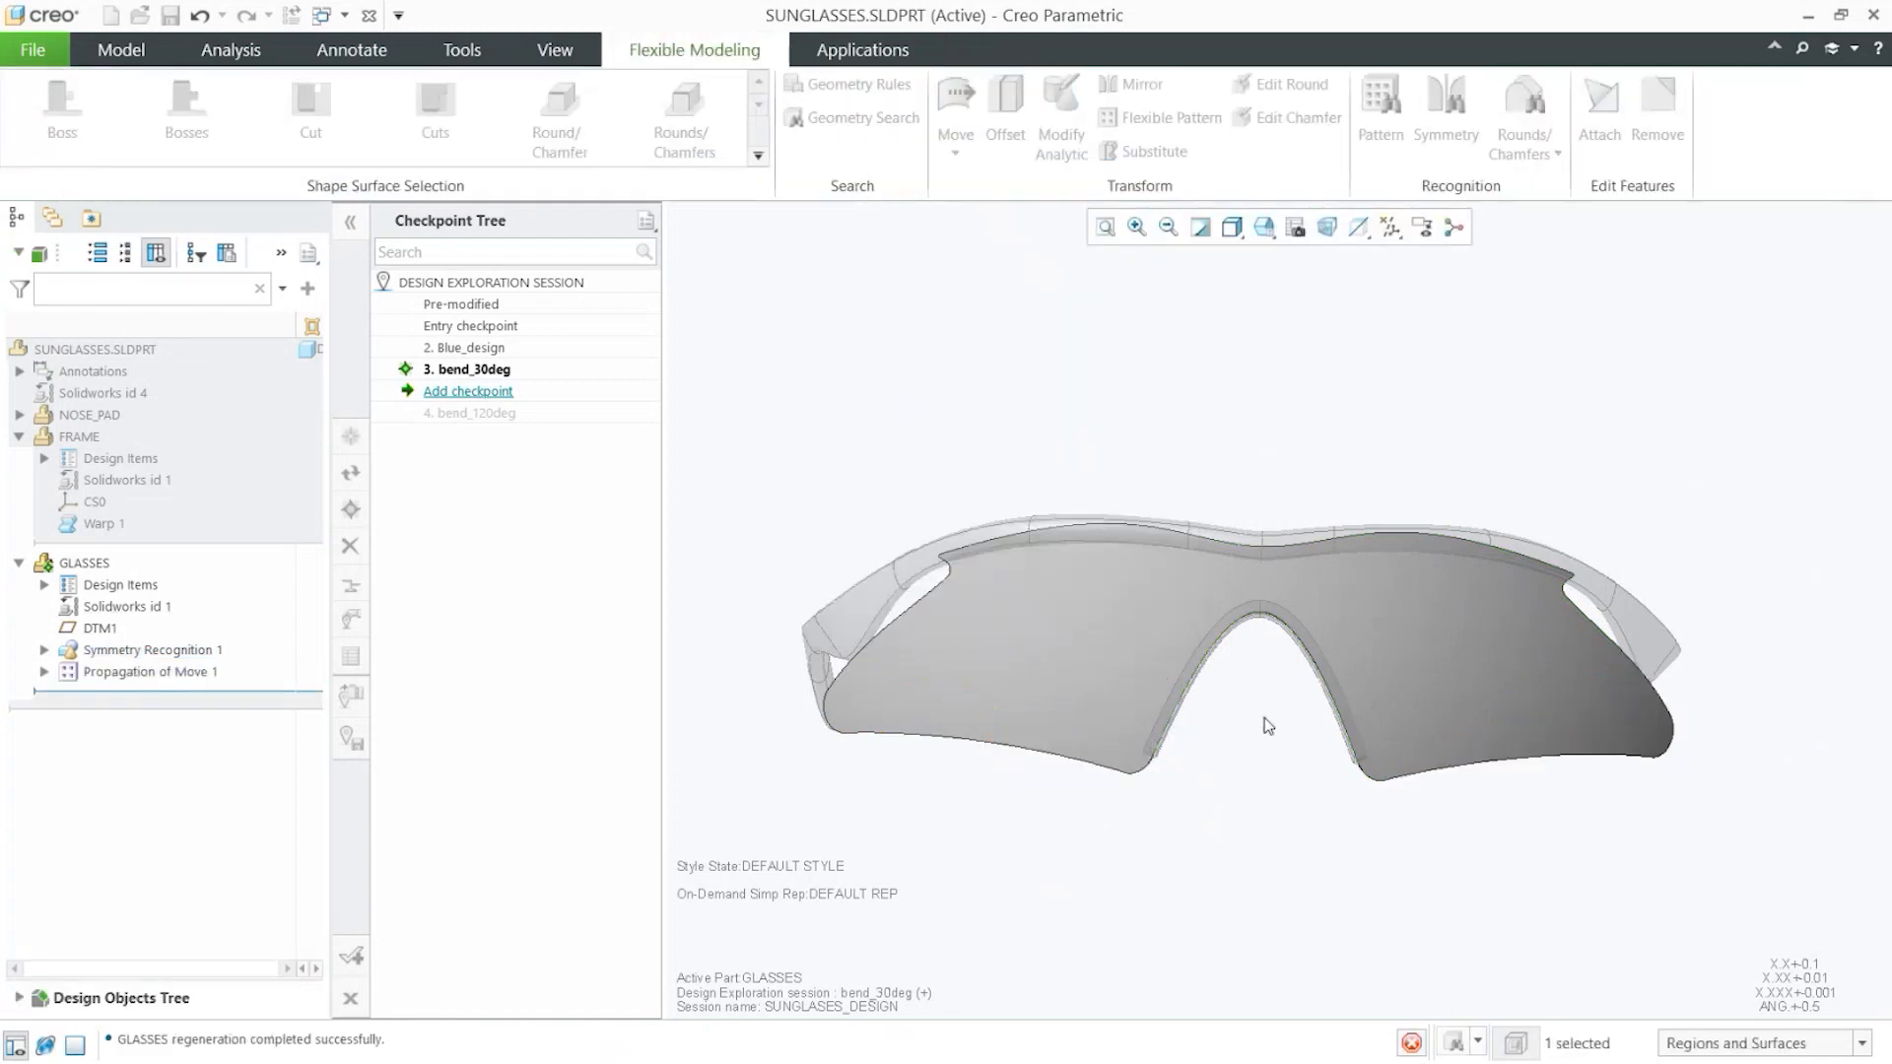
# Return from the lens part to the top-level sunglasses assembly and inspect the reshaped lens
pyautogui.moveTo(1263, 719); pyautogui.dragTo(1320, 746, button='middle')
pyautogui.click(1339, 790)
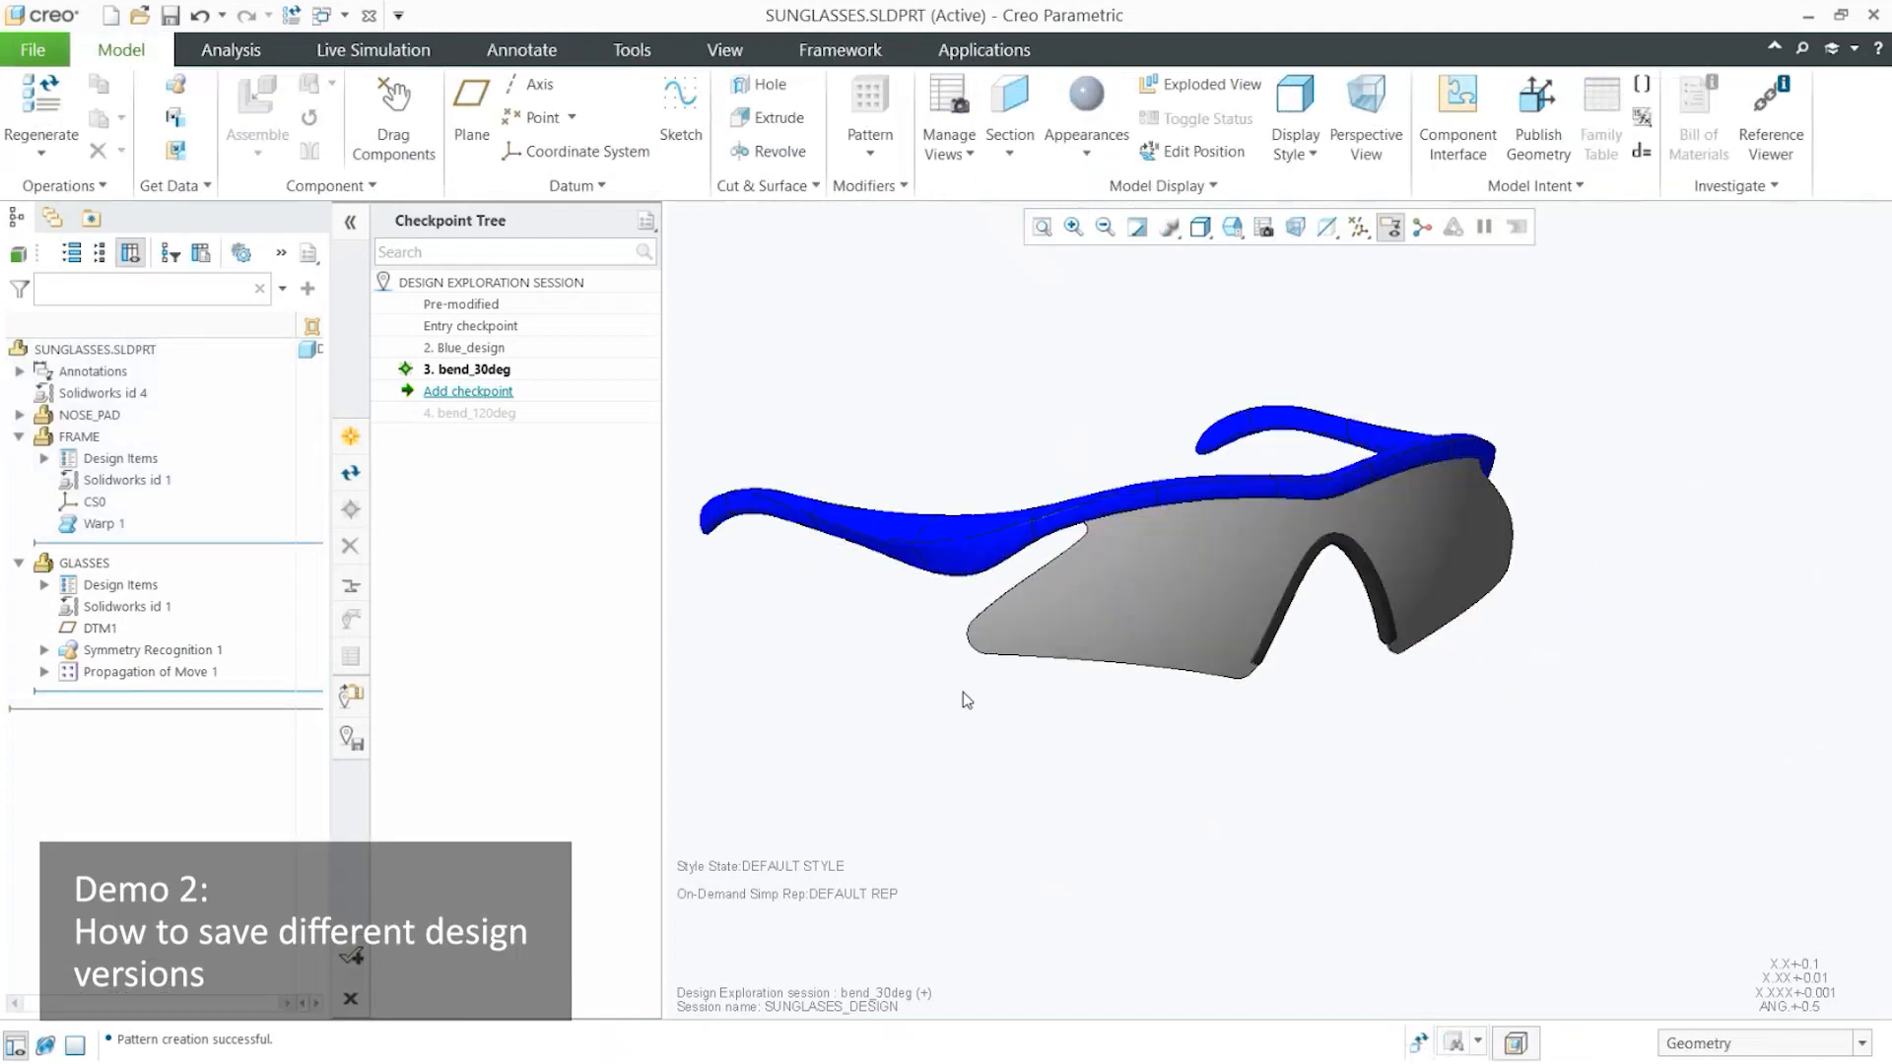
pyautogui.press('ctrl')
pyautogui.press('ctrl')
pyautogui.press('ctrl')
pyautogui.press('ctrl')
pyautogui.scroll(1, 1214, 720)
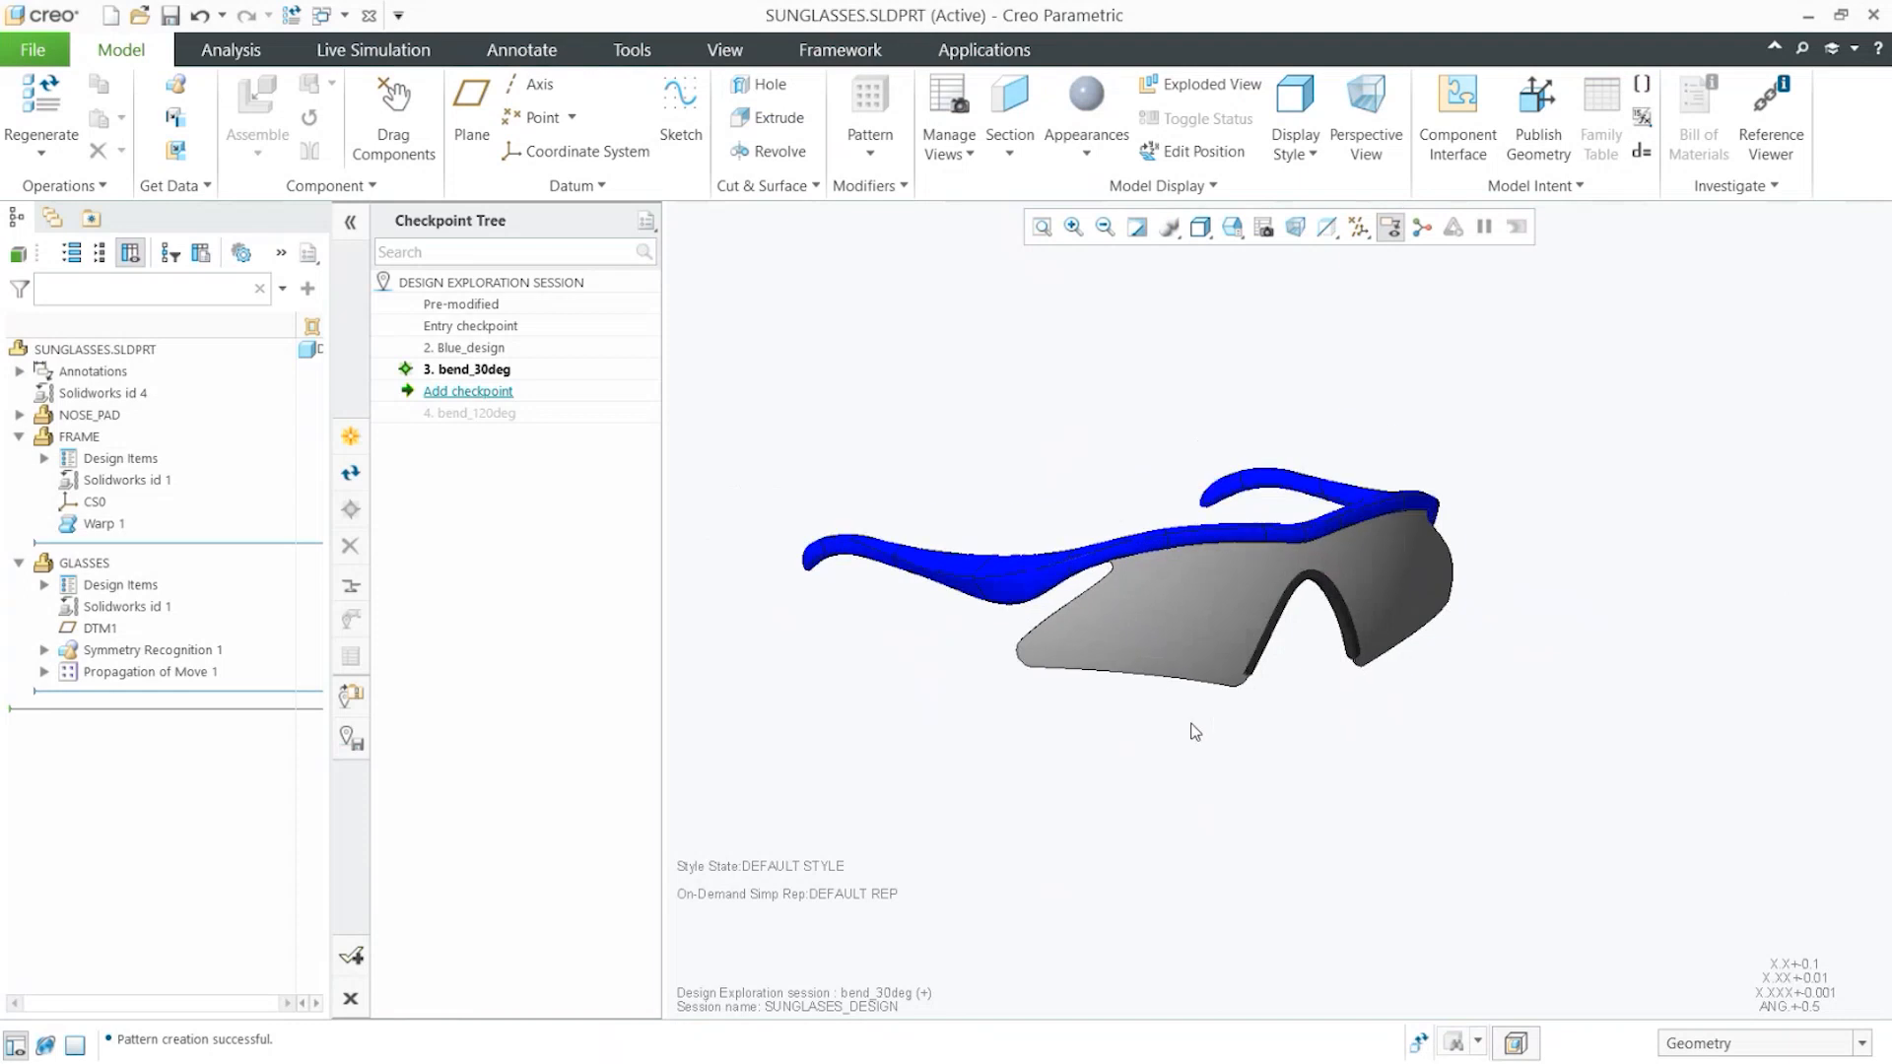
pyautogui.moveTo(1191, 724); pyautogui.dragTo(1151, 796, button='middle')
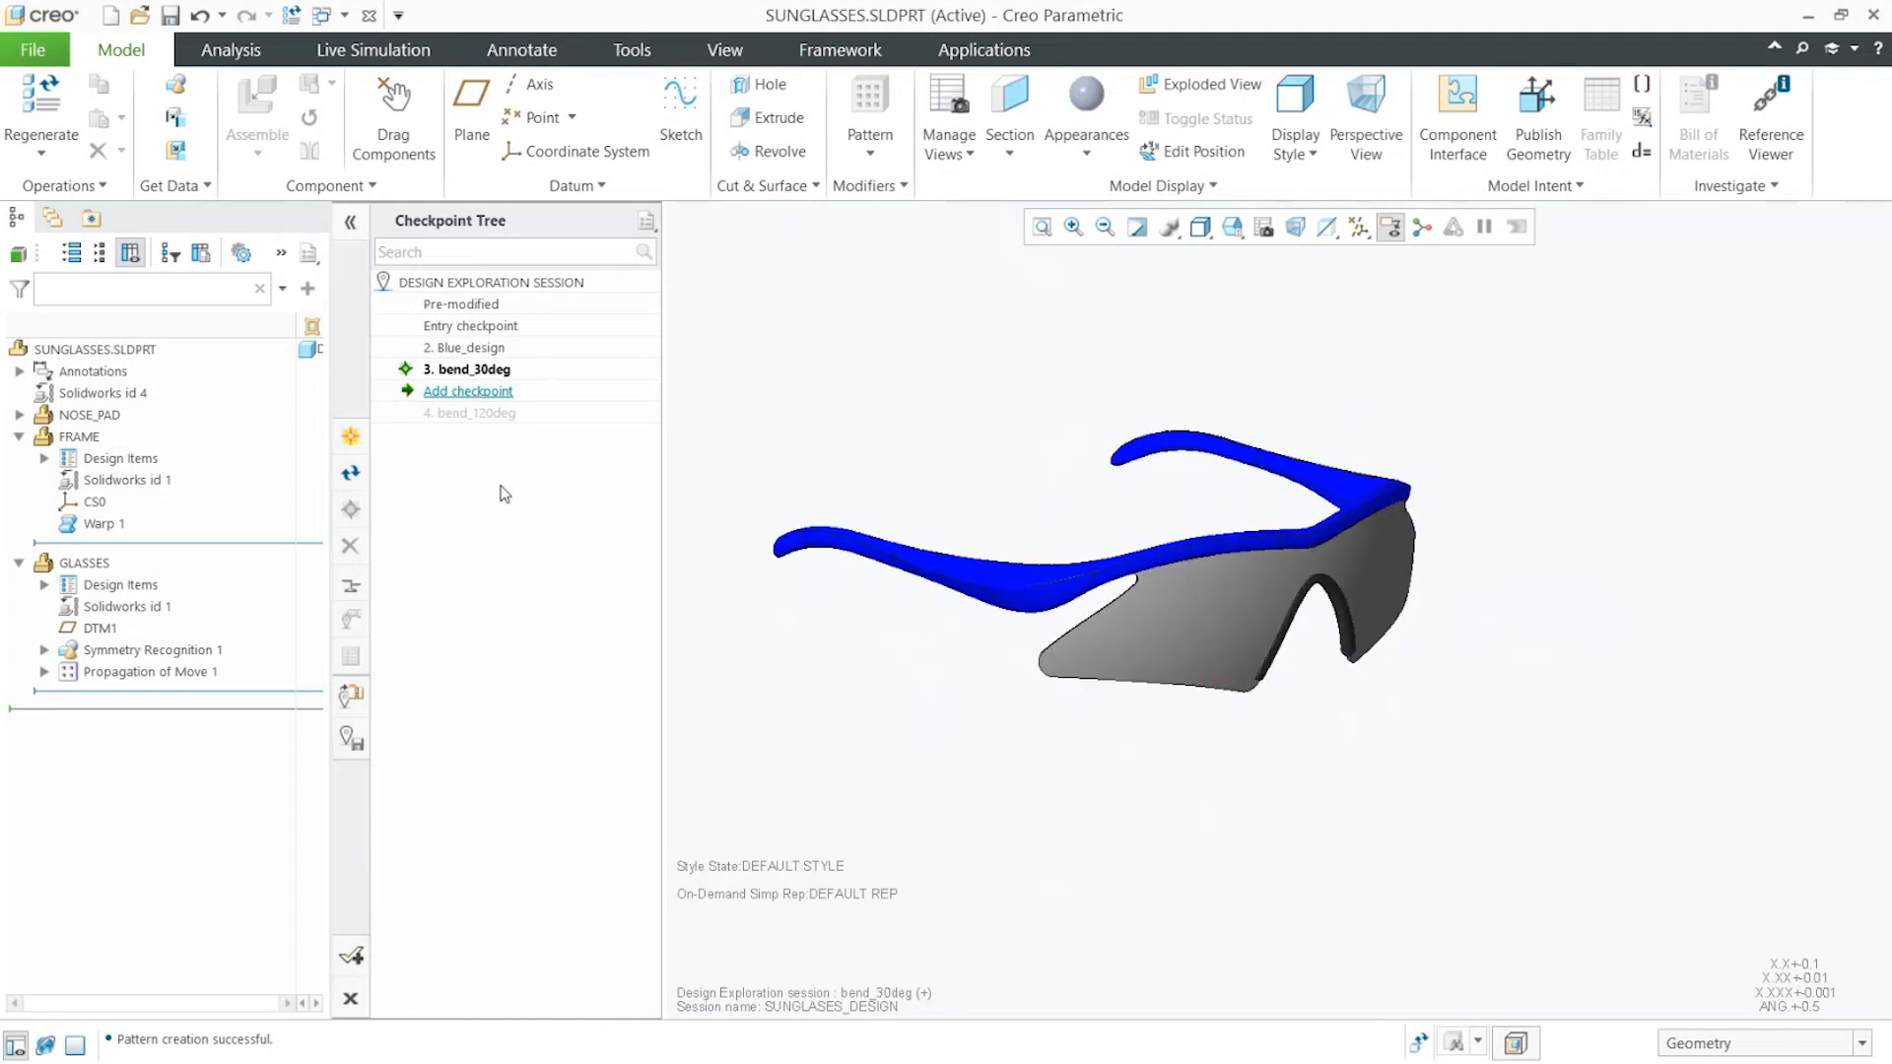
# Save the current design as a new checkpoint named glass_15deg
pyautogui.doubleClick(468, 391)
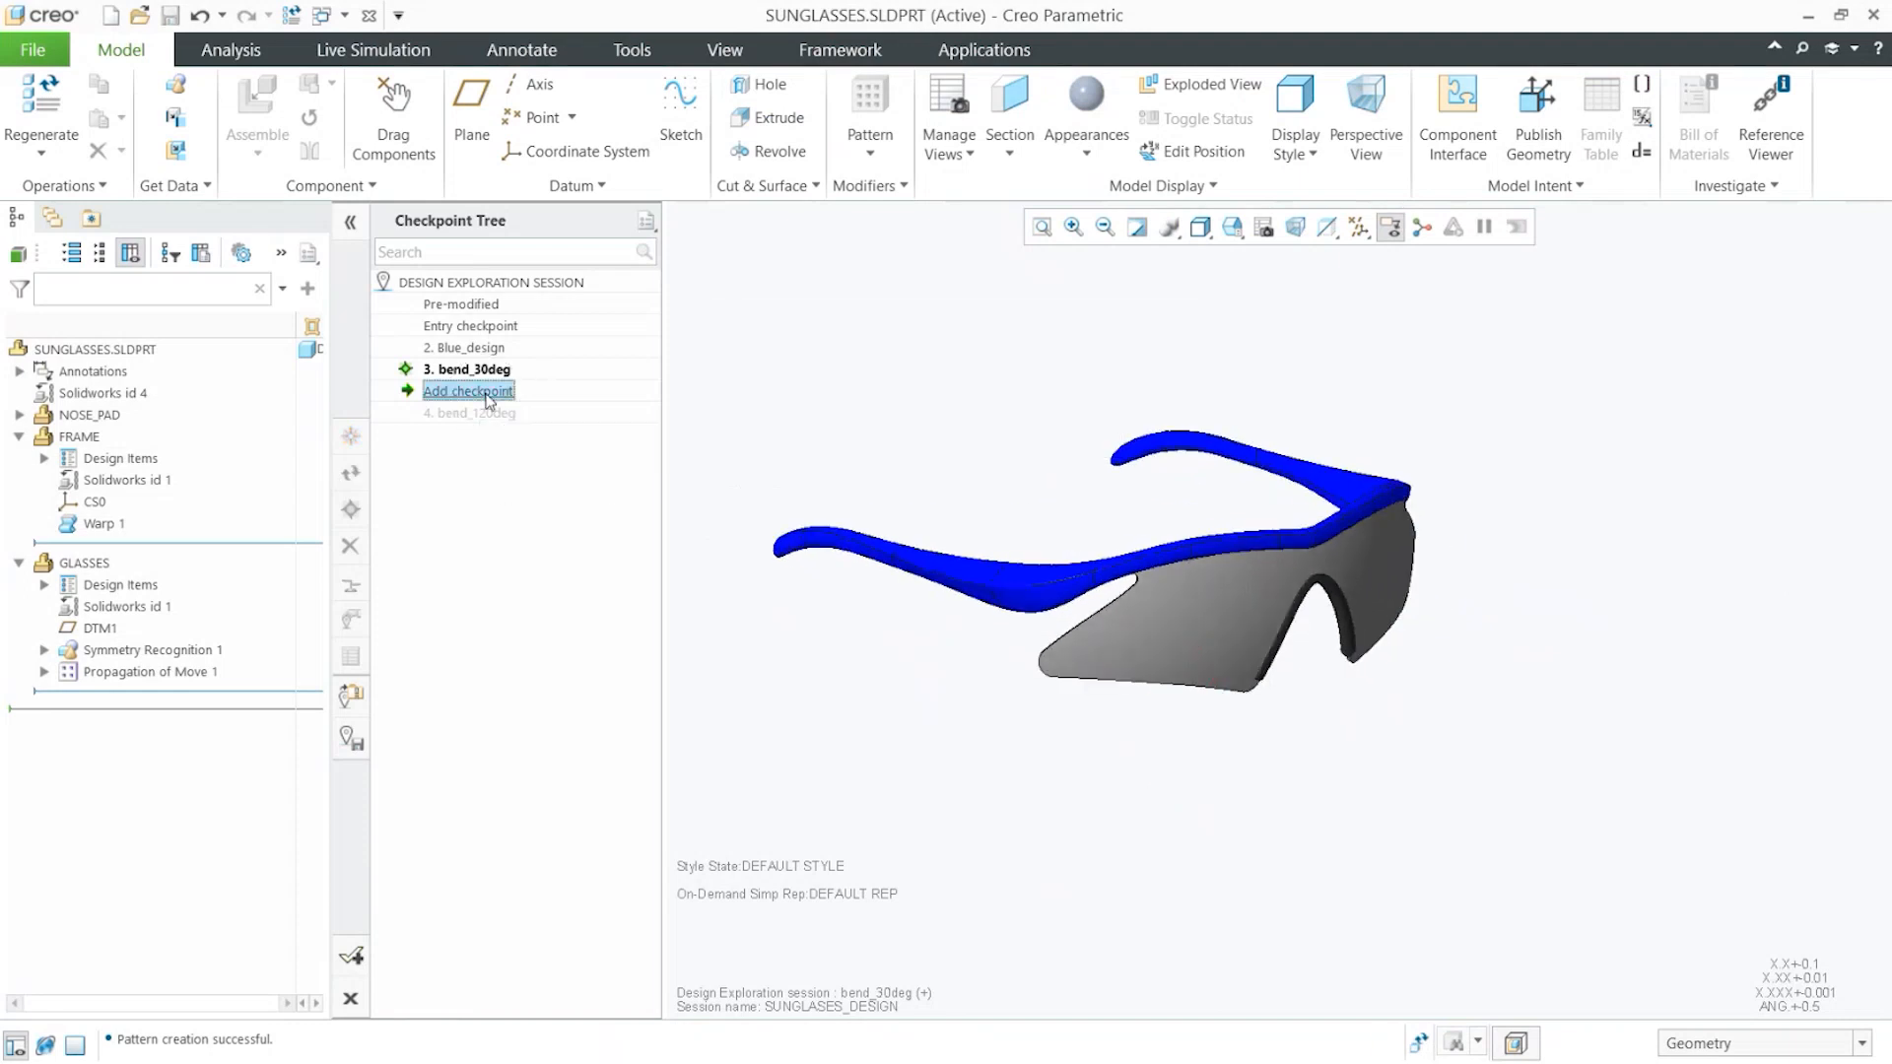
pyautogui.press('ctrl')
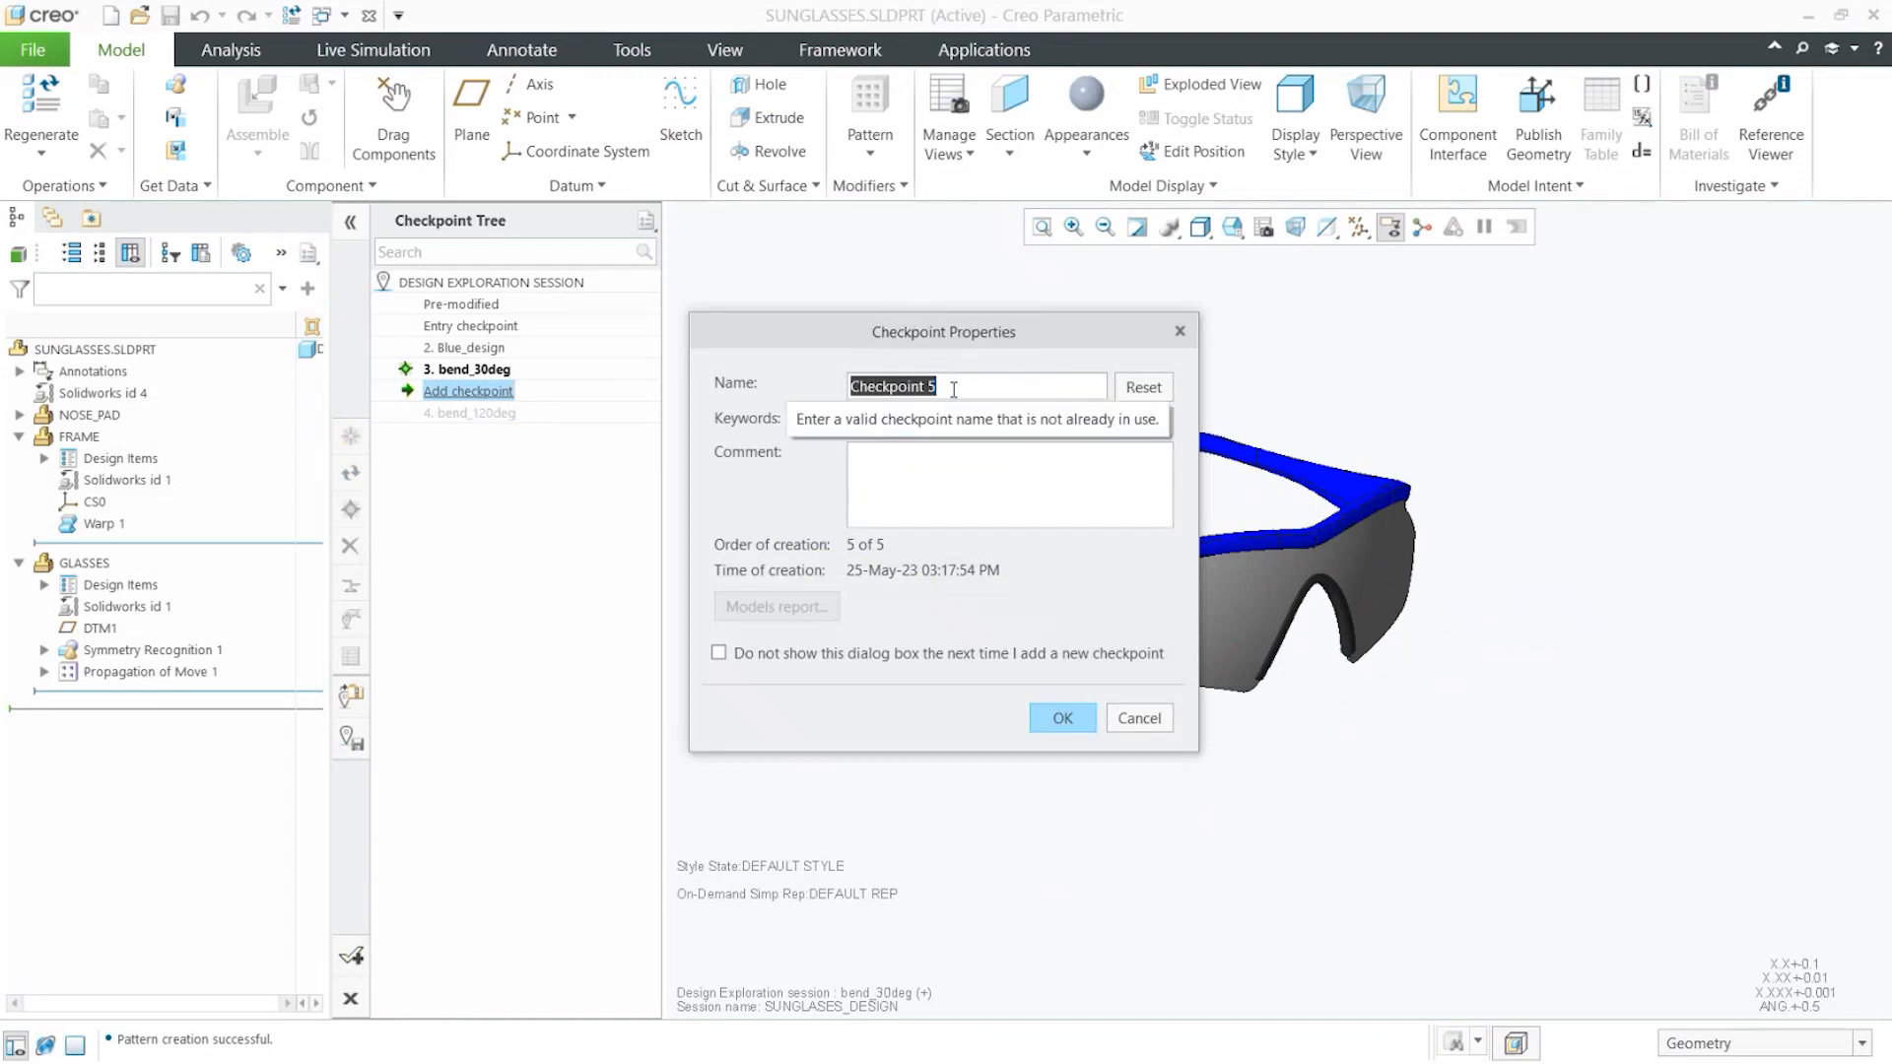
pyautogui.write('glass_15deg')
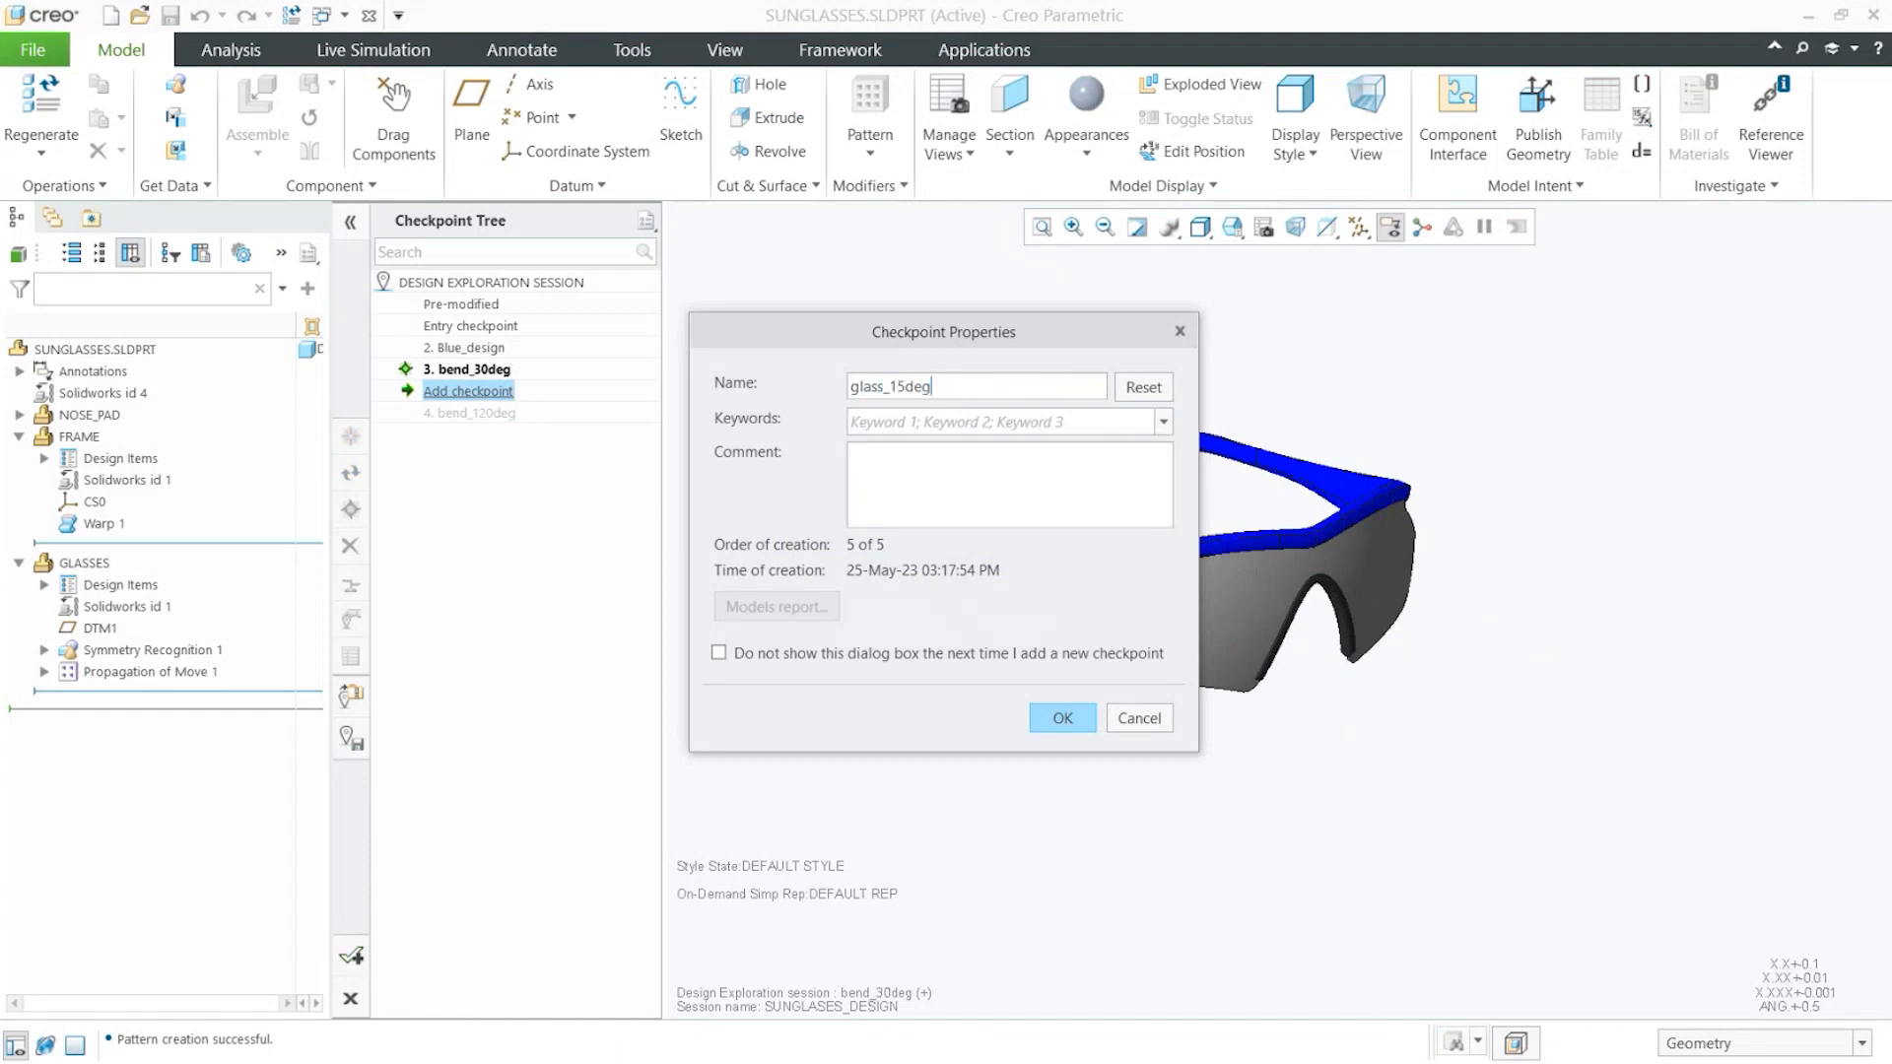
pyautogui.click(1063, 719)
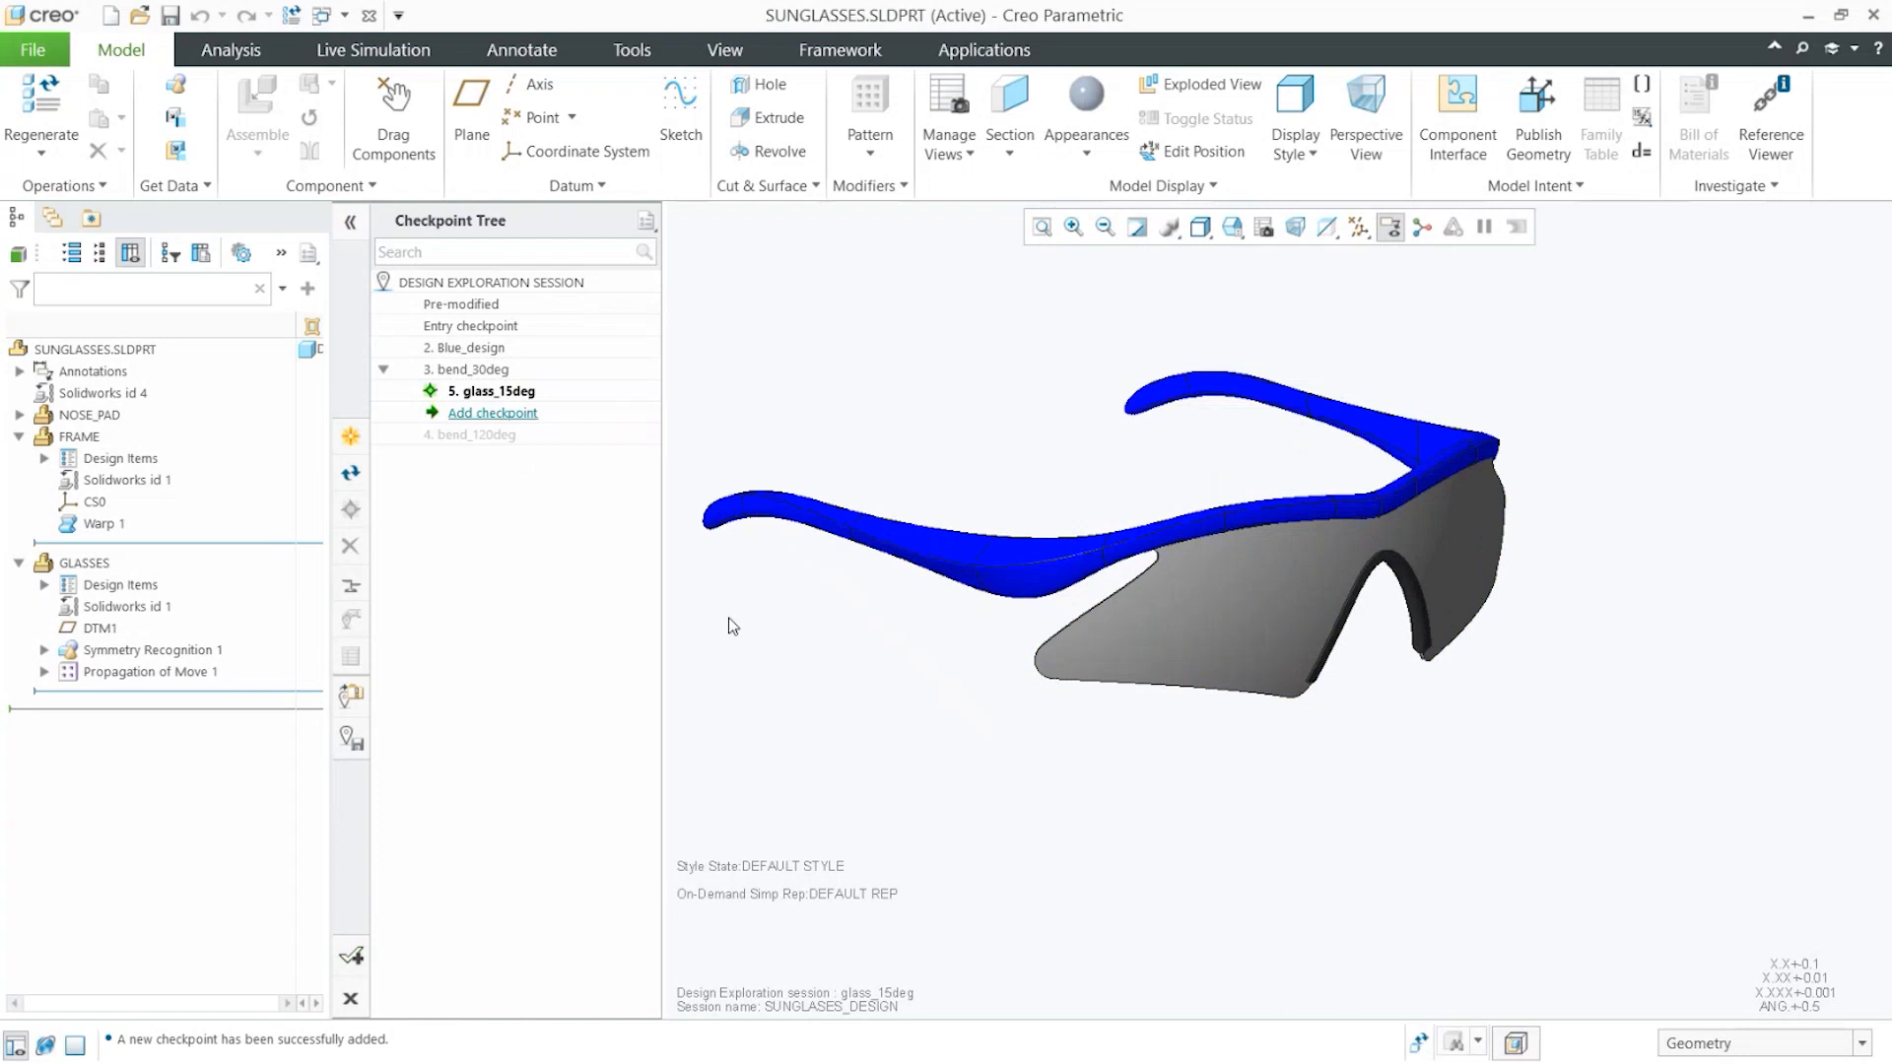
# Compare the design variants by restoring the bend_120deg, glass_15deg and bend_30deg checkpoints, finishing on glass_15deg
pyautogui.doubleClick(498, 441)
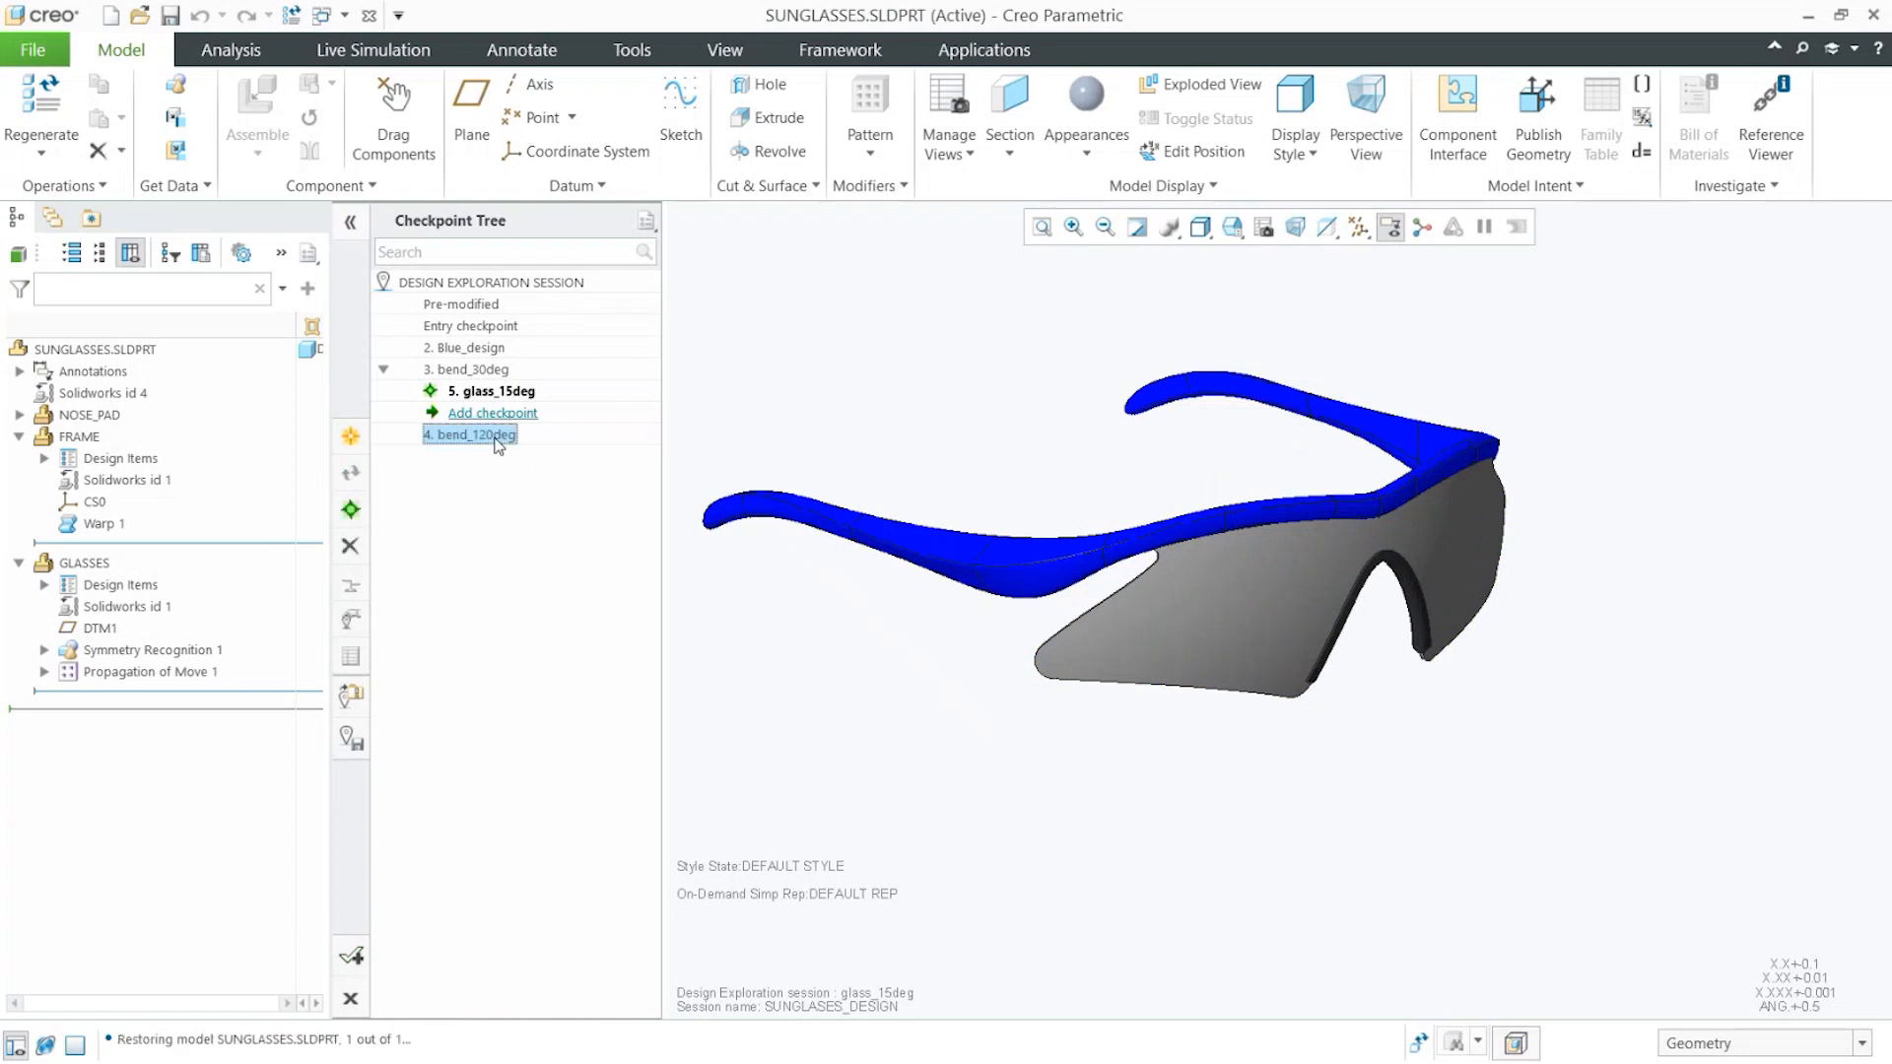
pyautogui.doubleClick(496, 393)
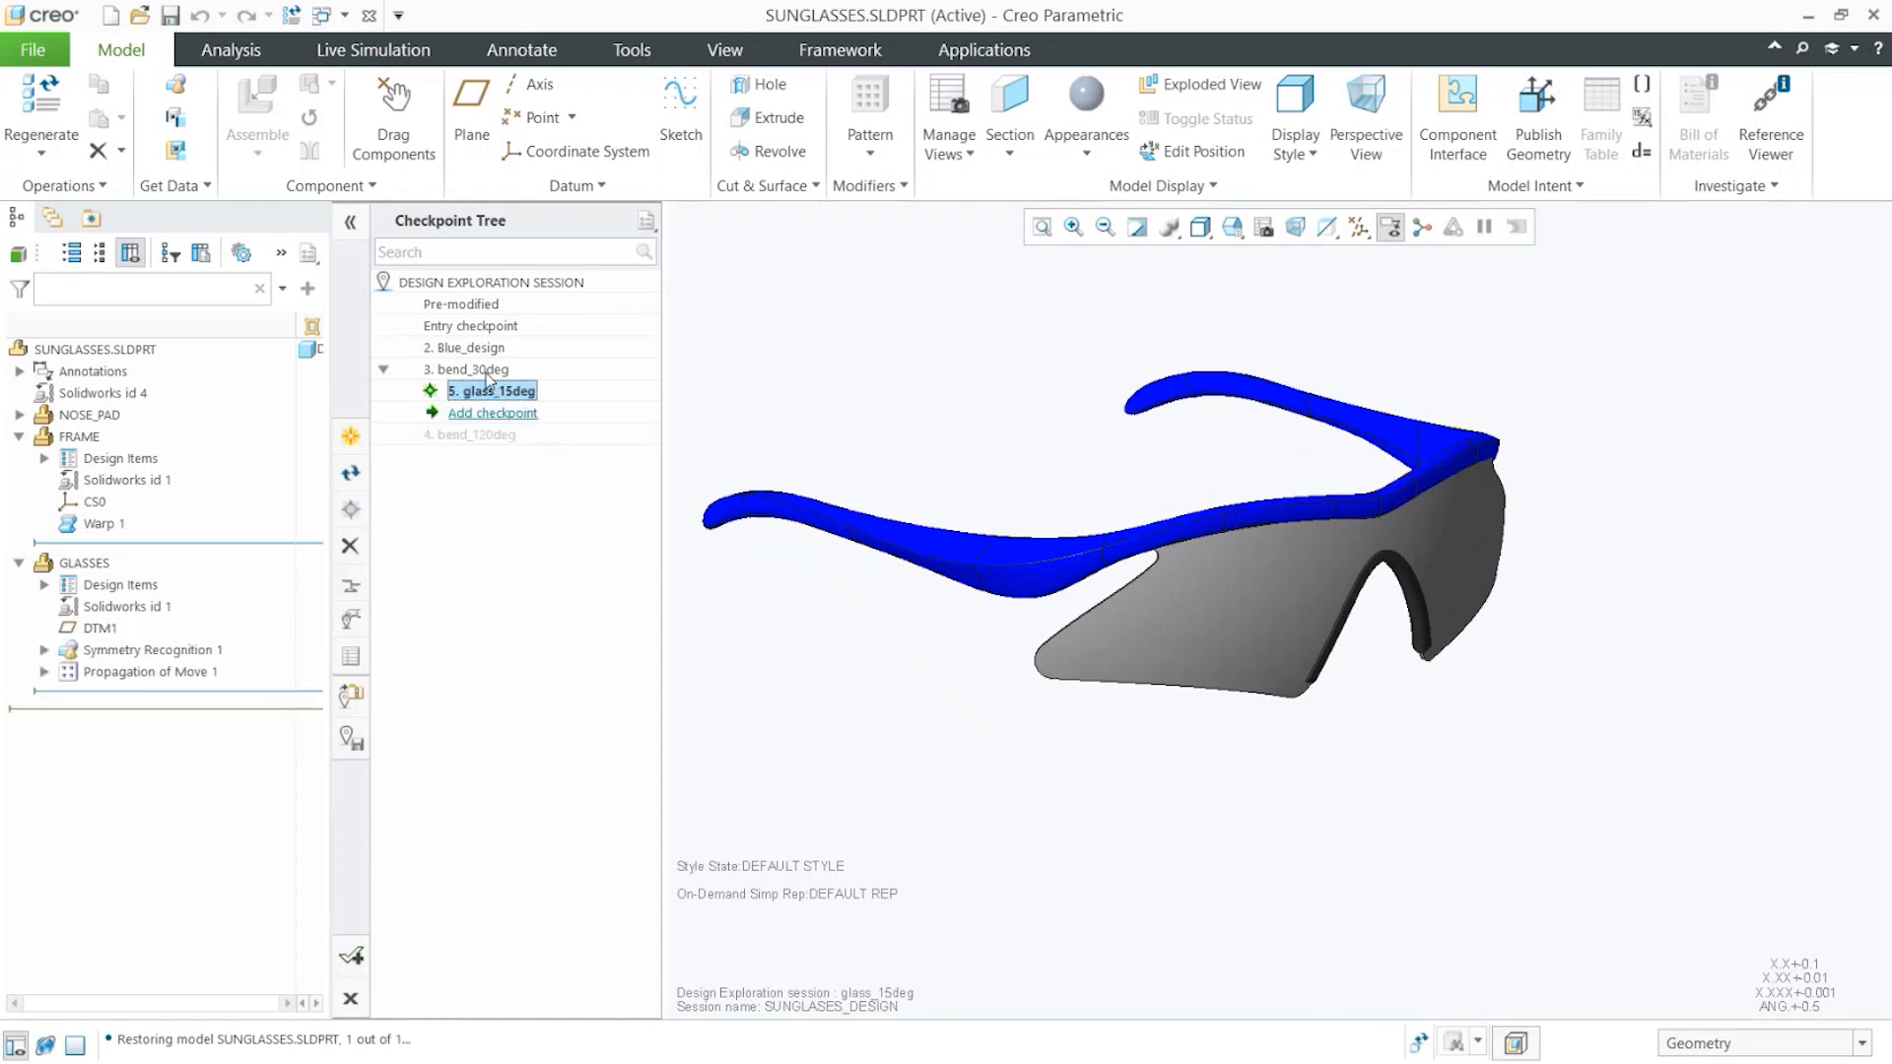
pyautogui.doubleClick(488, 372)
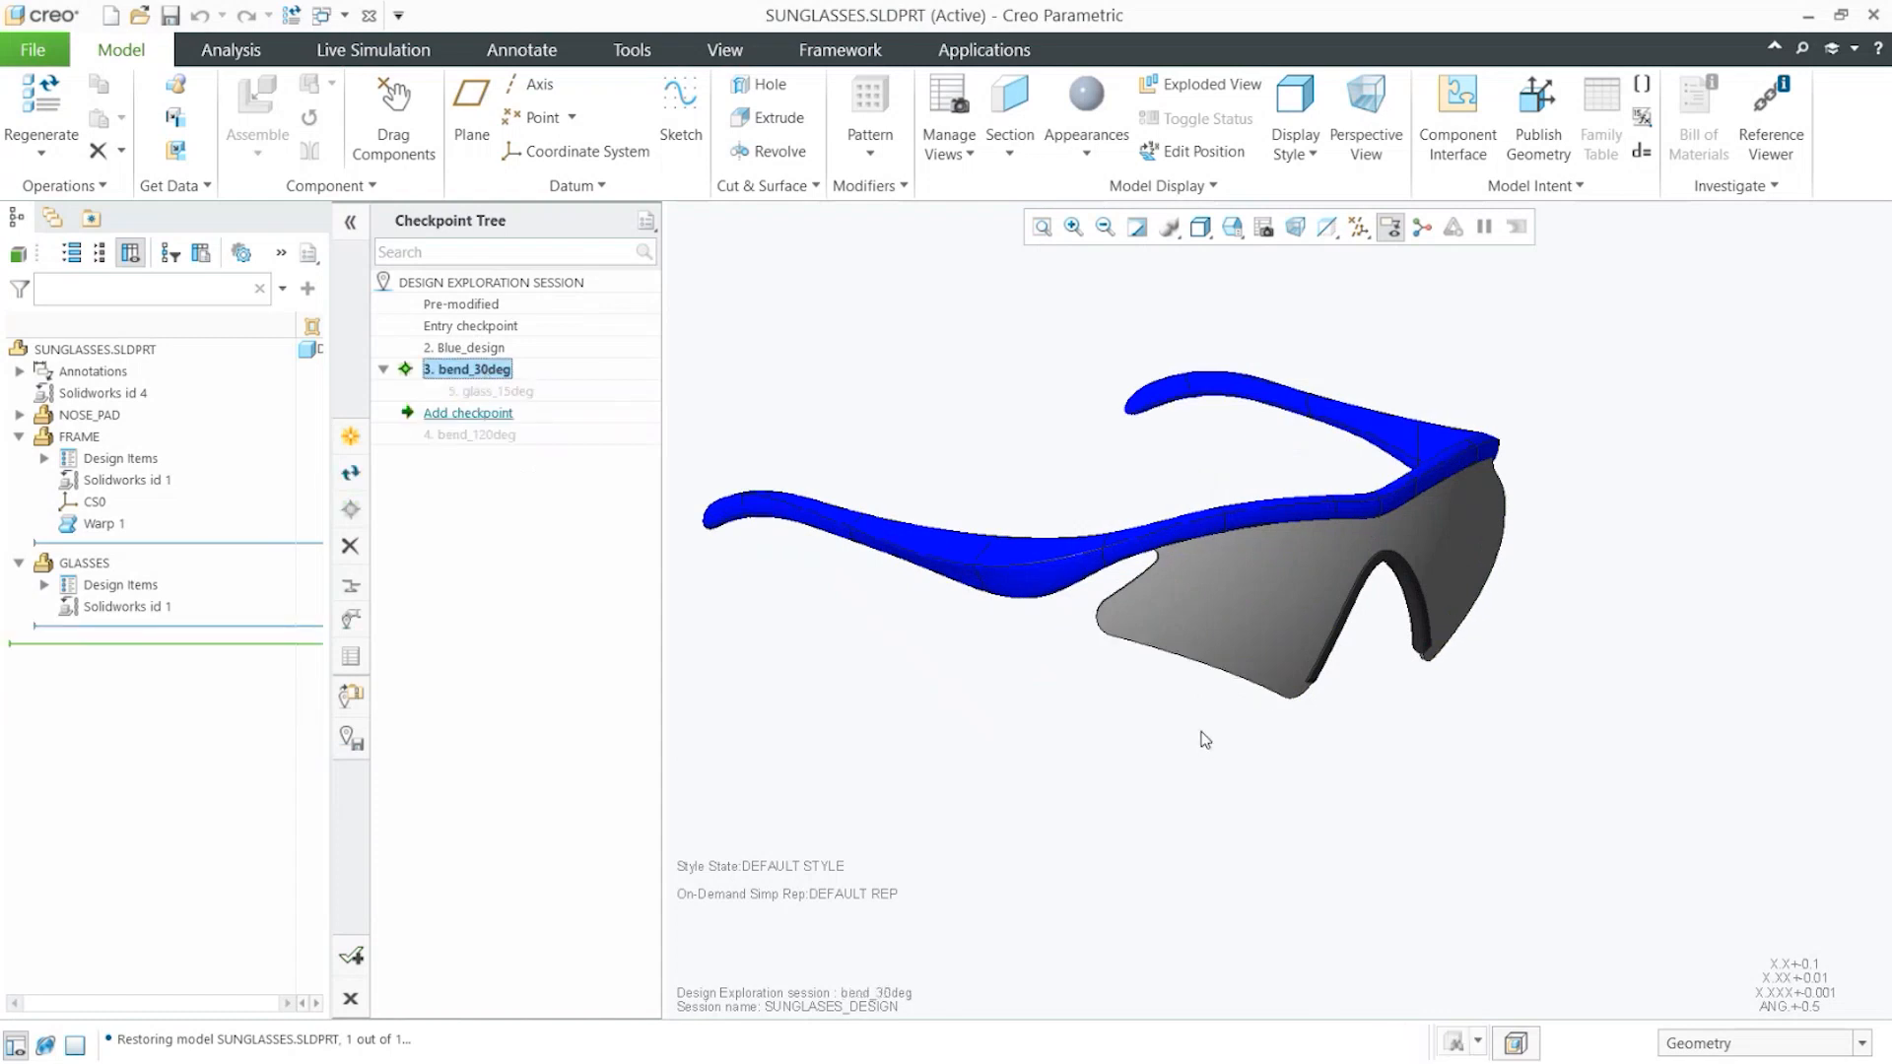
pyautogui.doubleClick(497, 392)
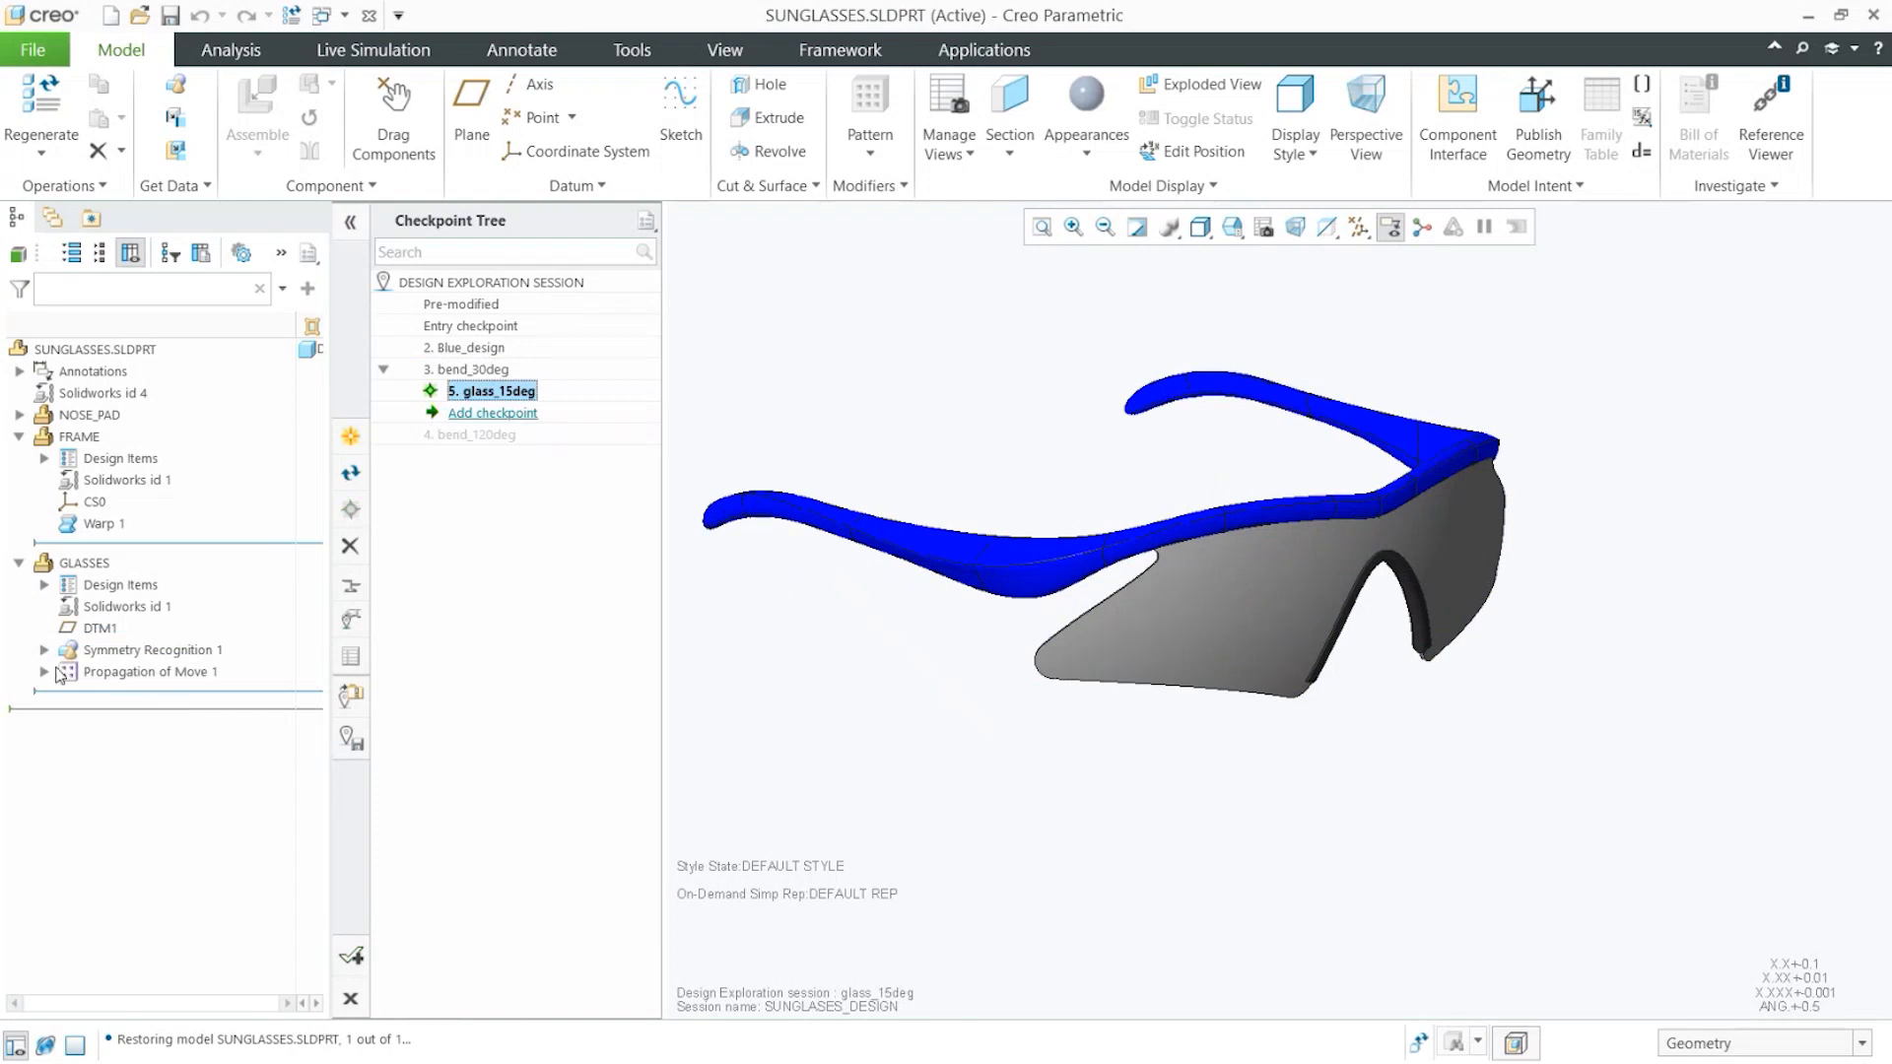
# Set the rotation angle of Move 1 [1] in the lens's Propagation of Move 1 to 10 degrees and regenerate the model
pyautogui.click(44, 674)
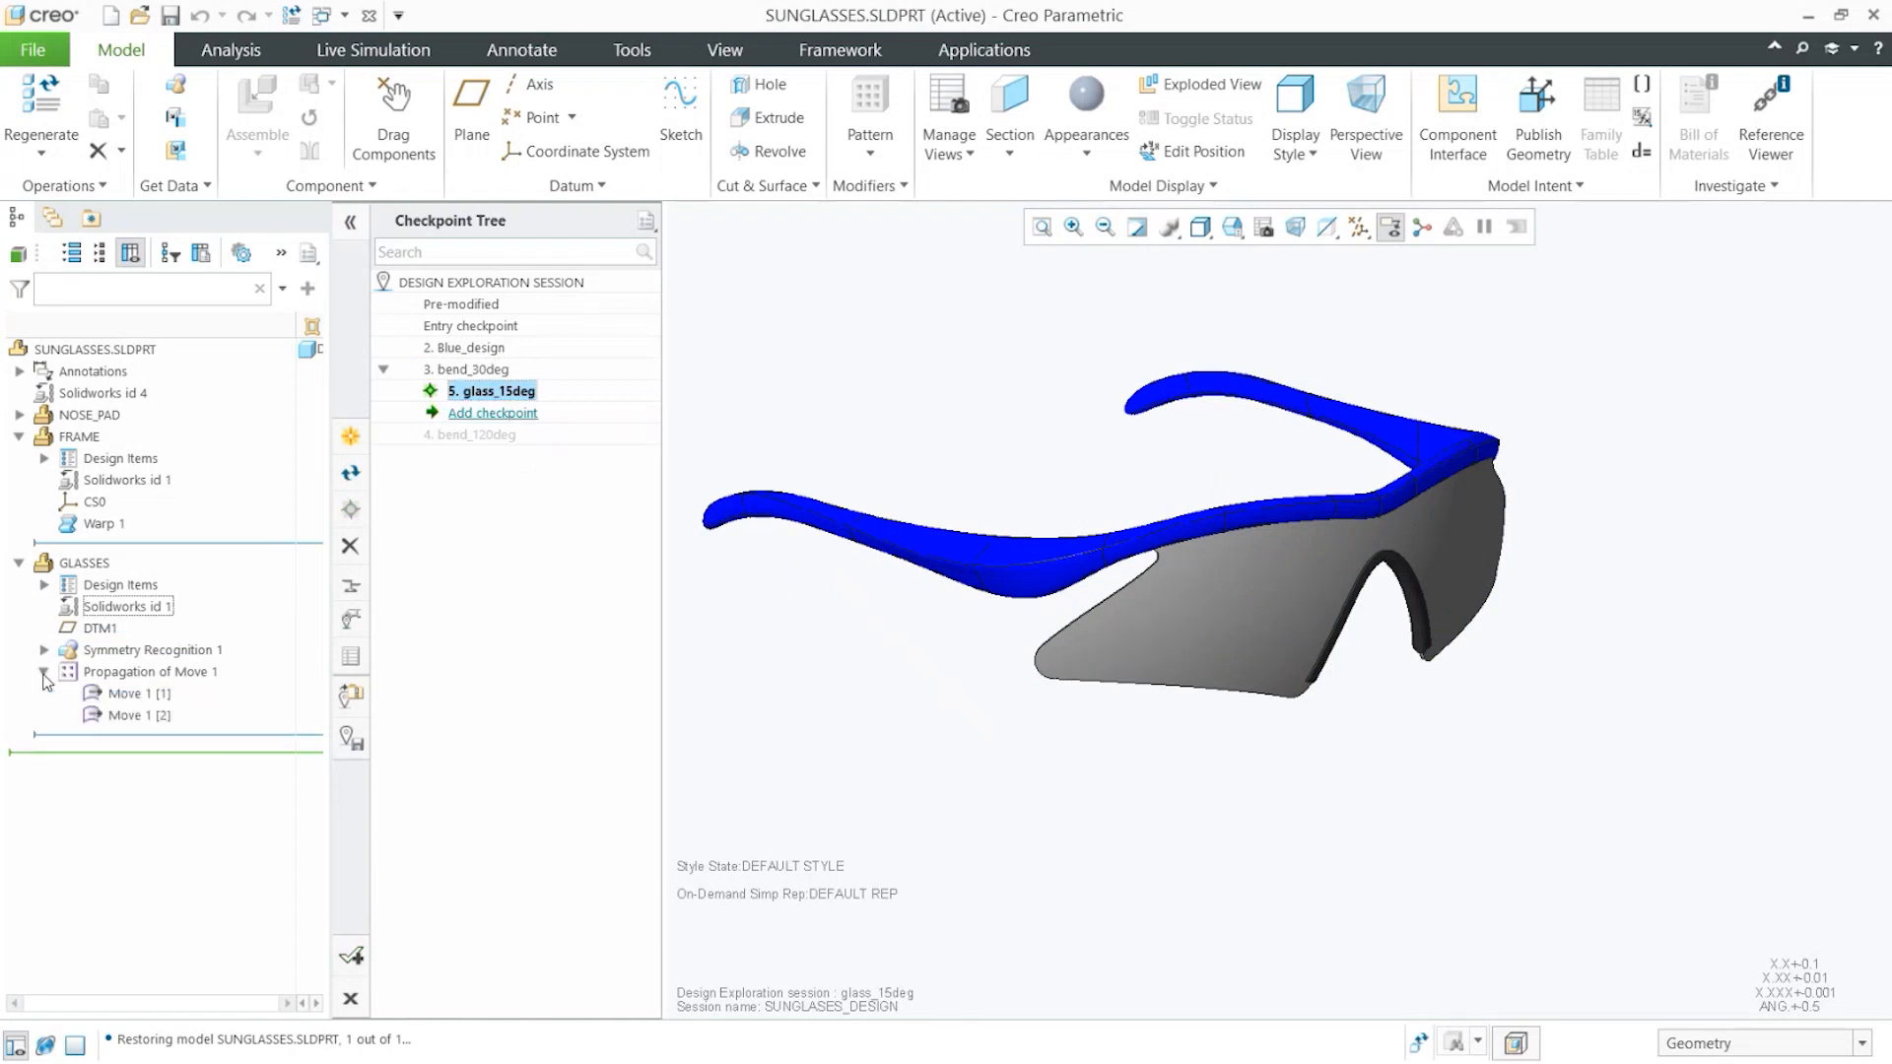
pyautogui.click(139, 694)
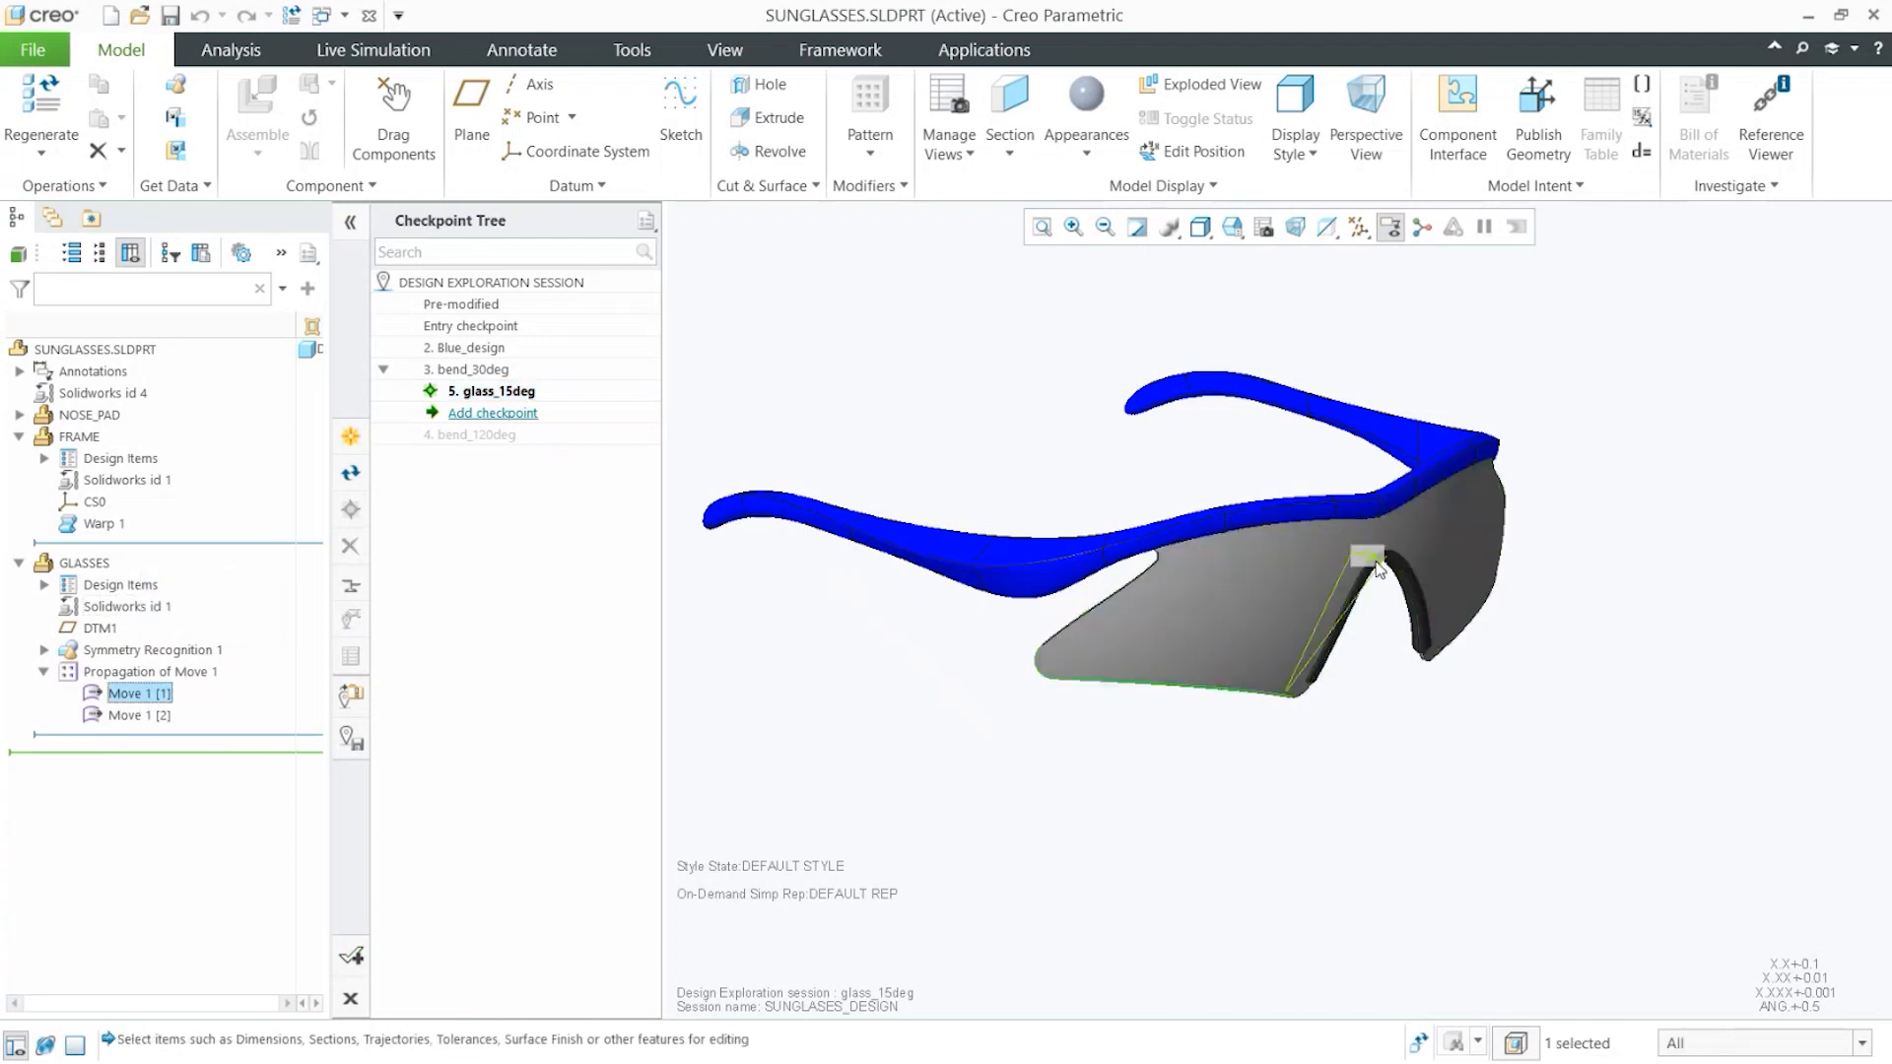
pyautogui.scroll(5, 1384, 557)
pyautogui.doubleClick(1090, 950)
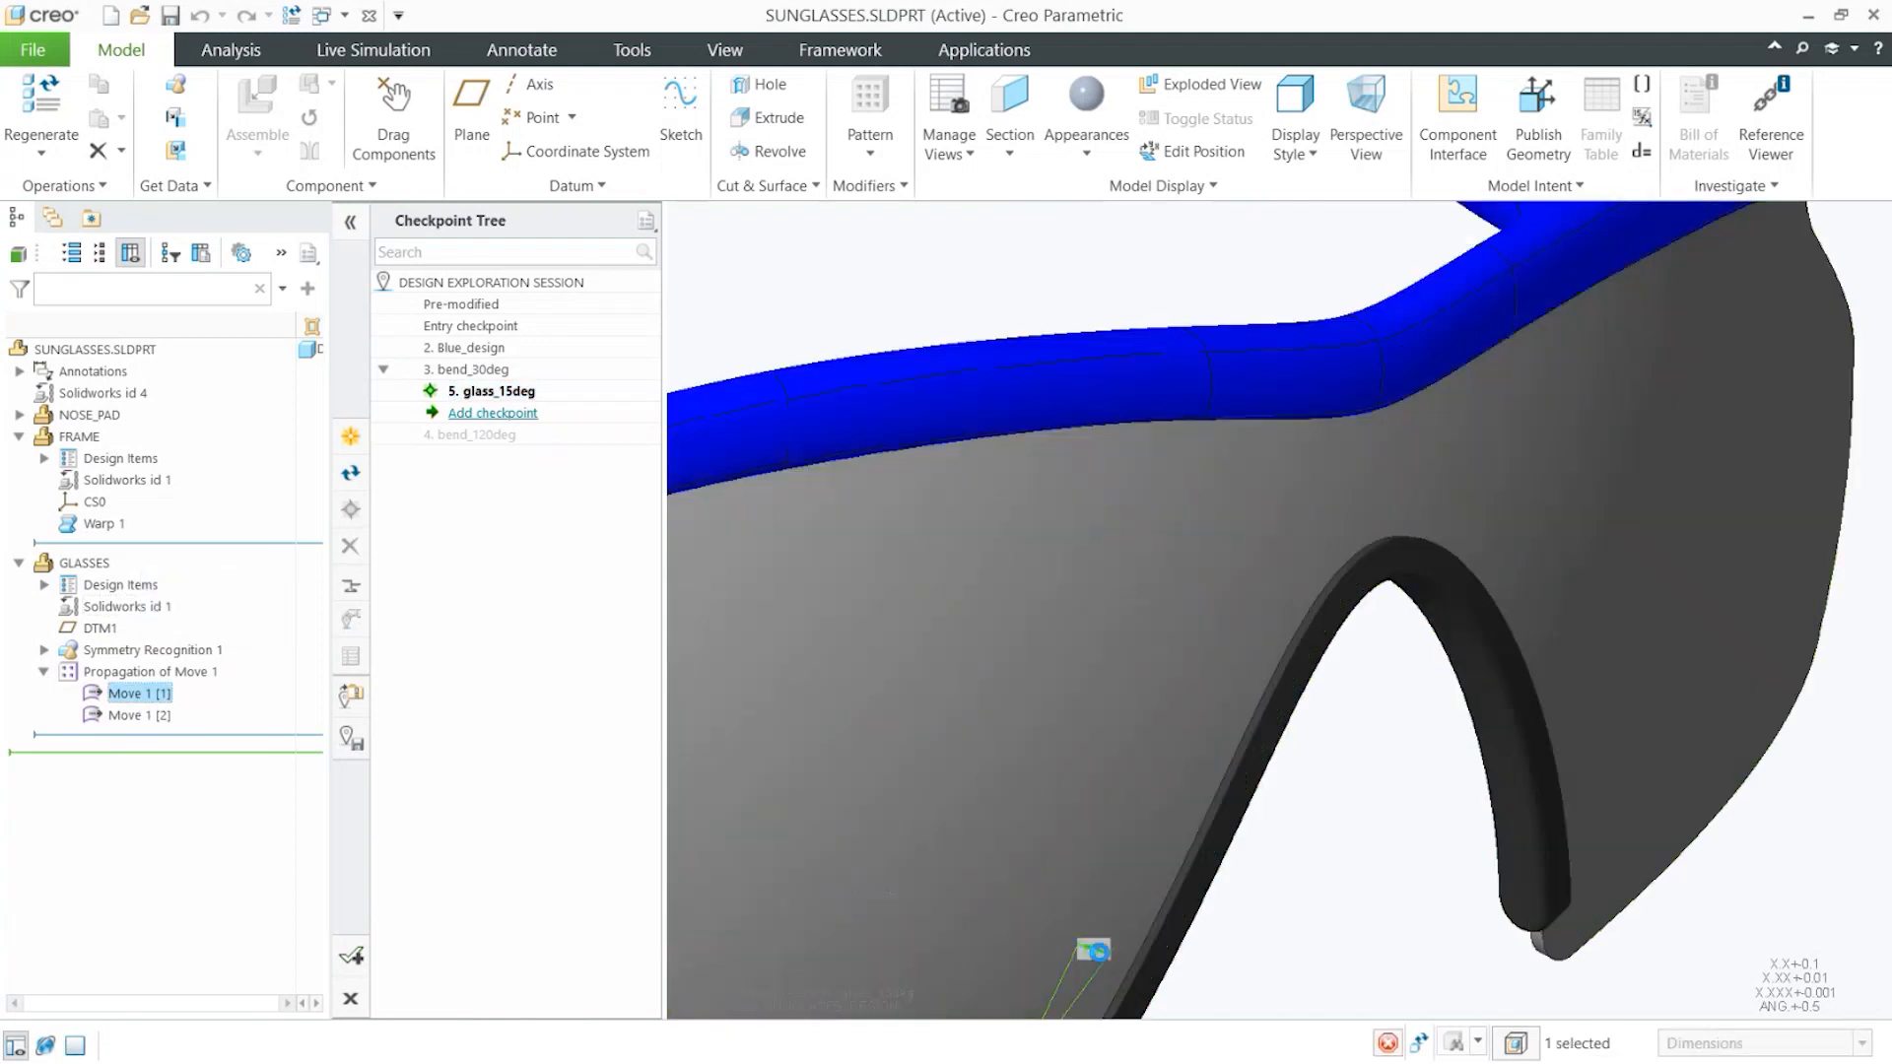
pyautogui.write('10')
pyautogui.press('Return')
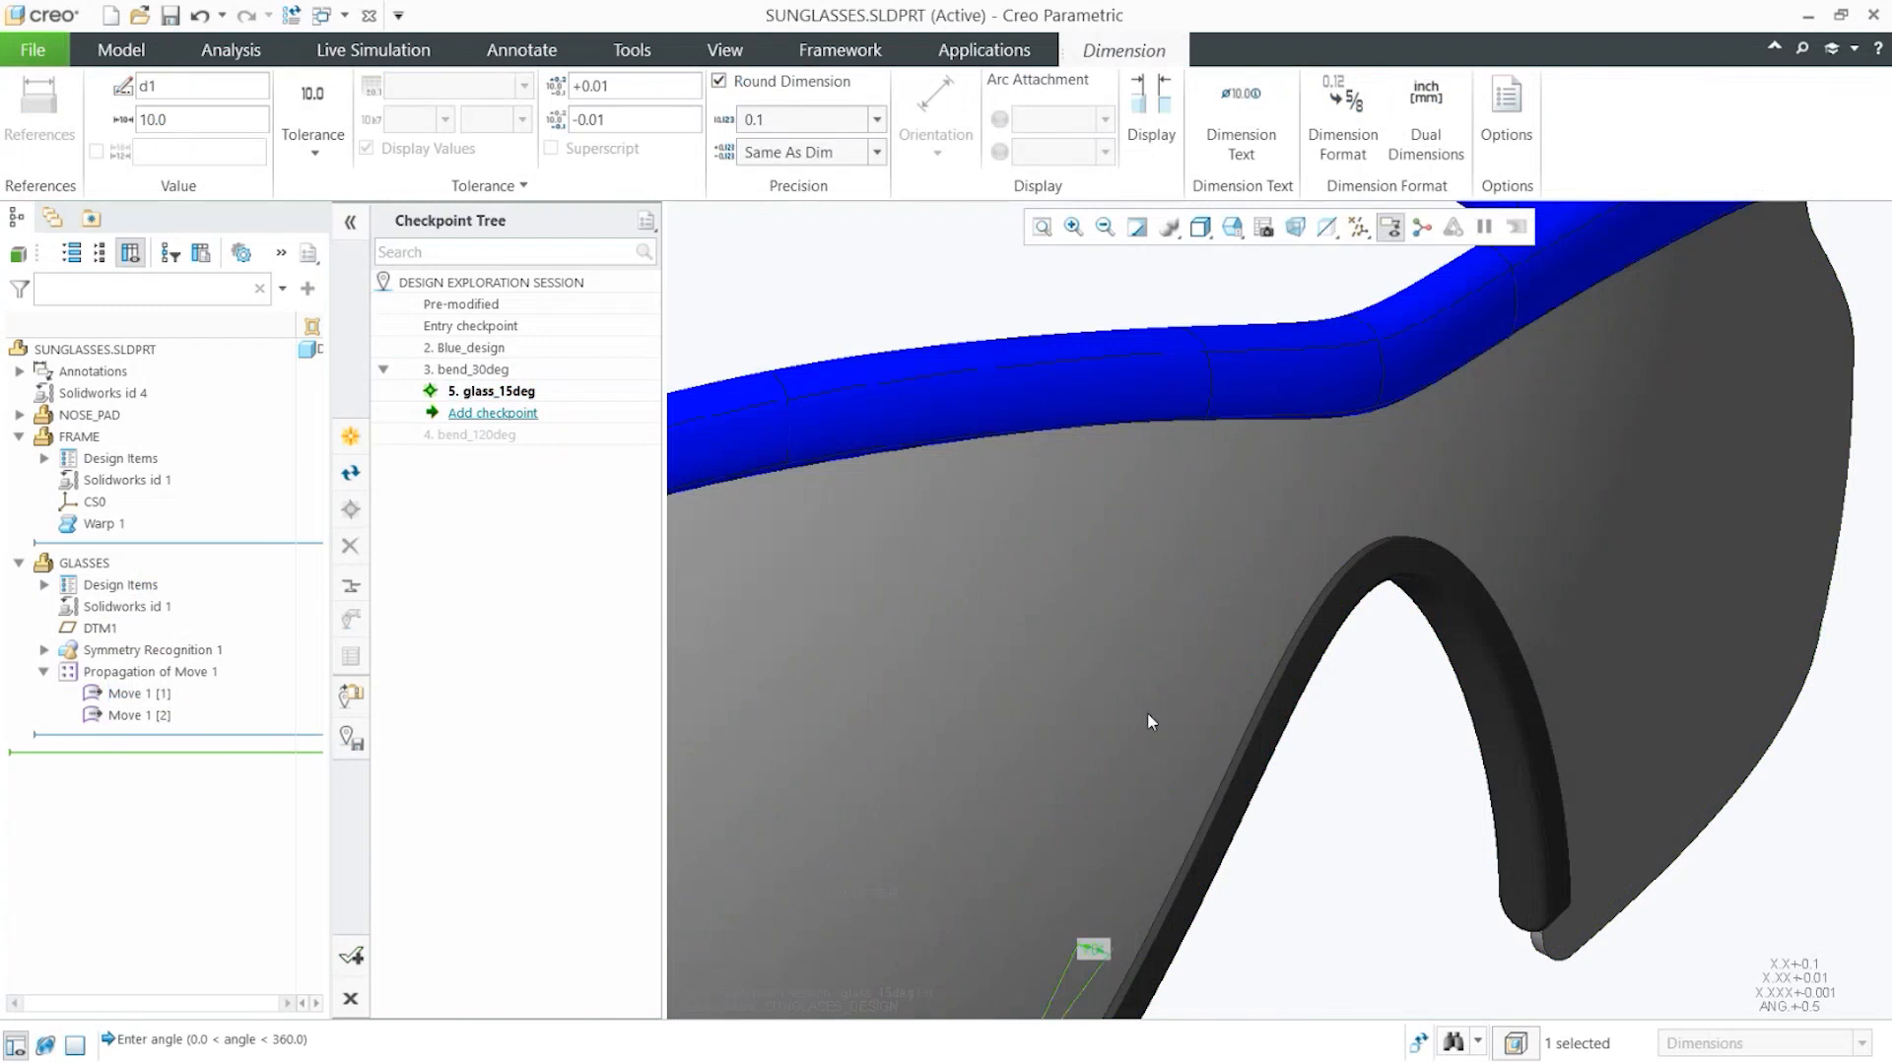
pyautogui.scroll(-5, 1149, 723)
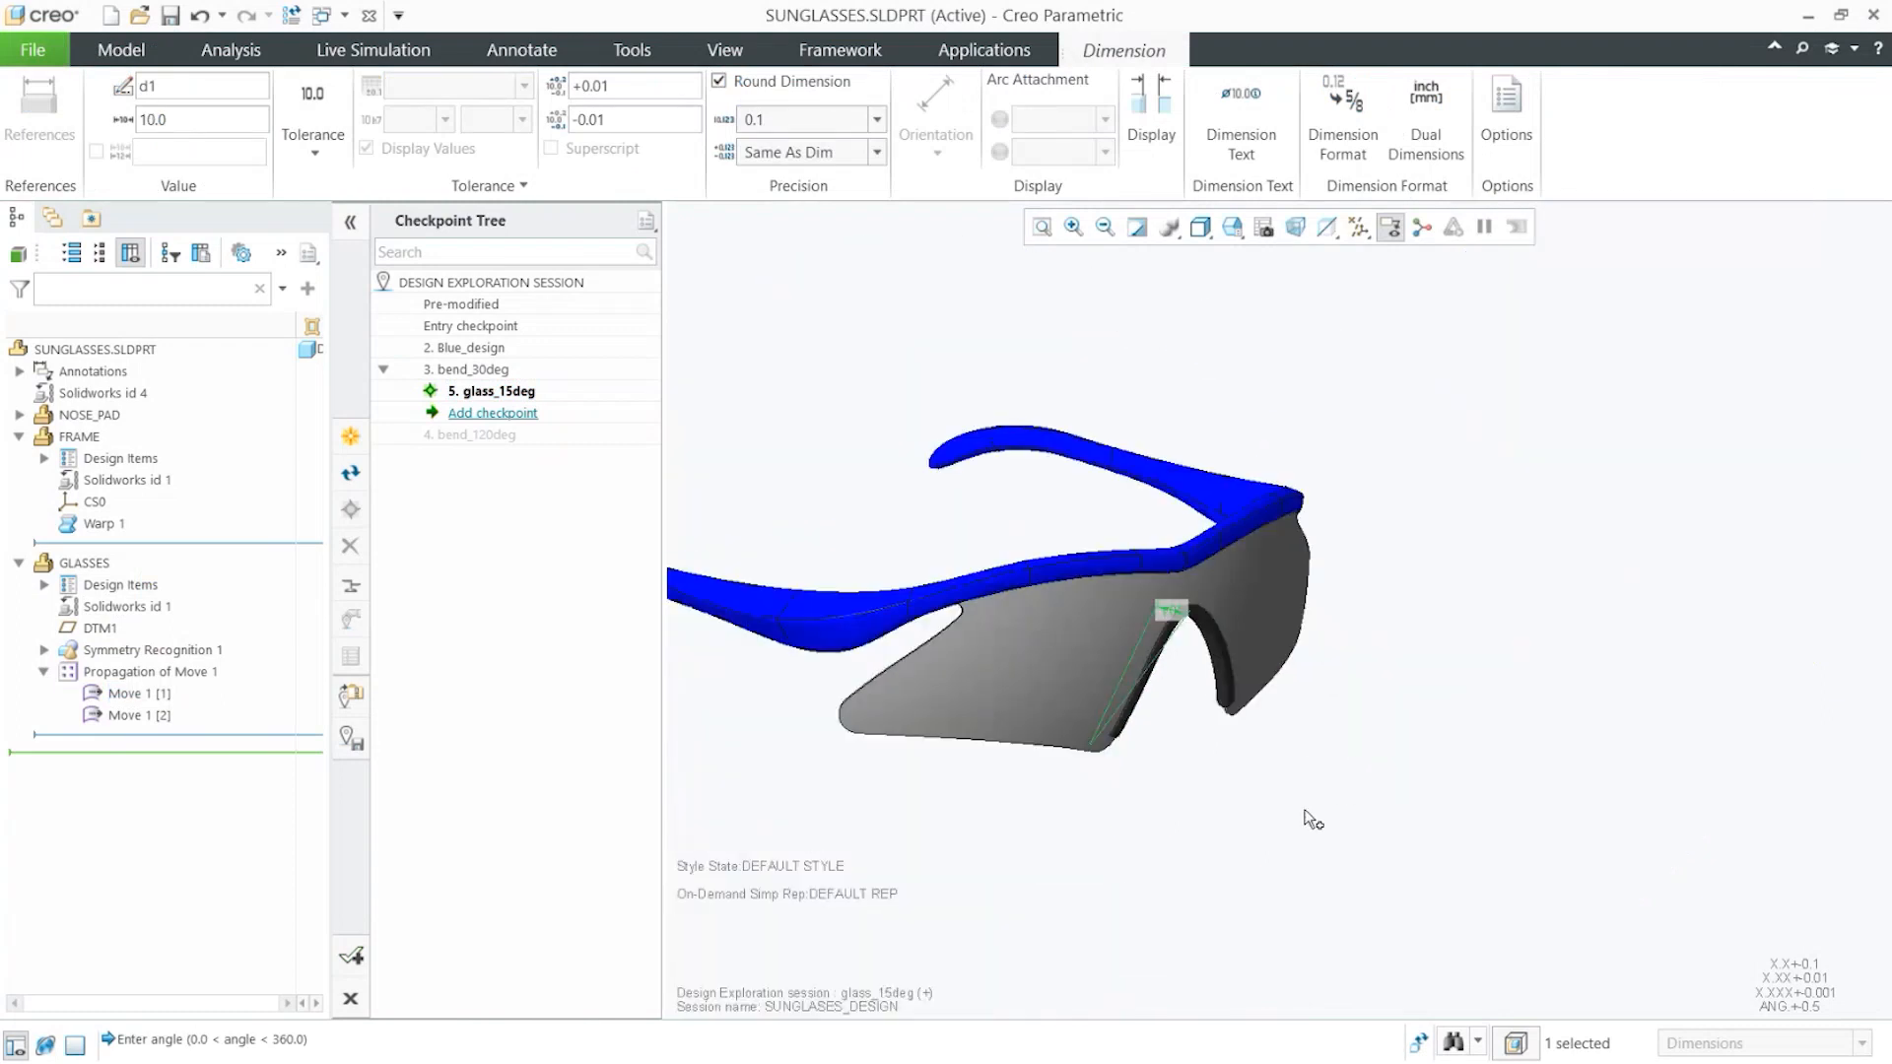
pyautogui.hotkey('ctrl', 'g')
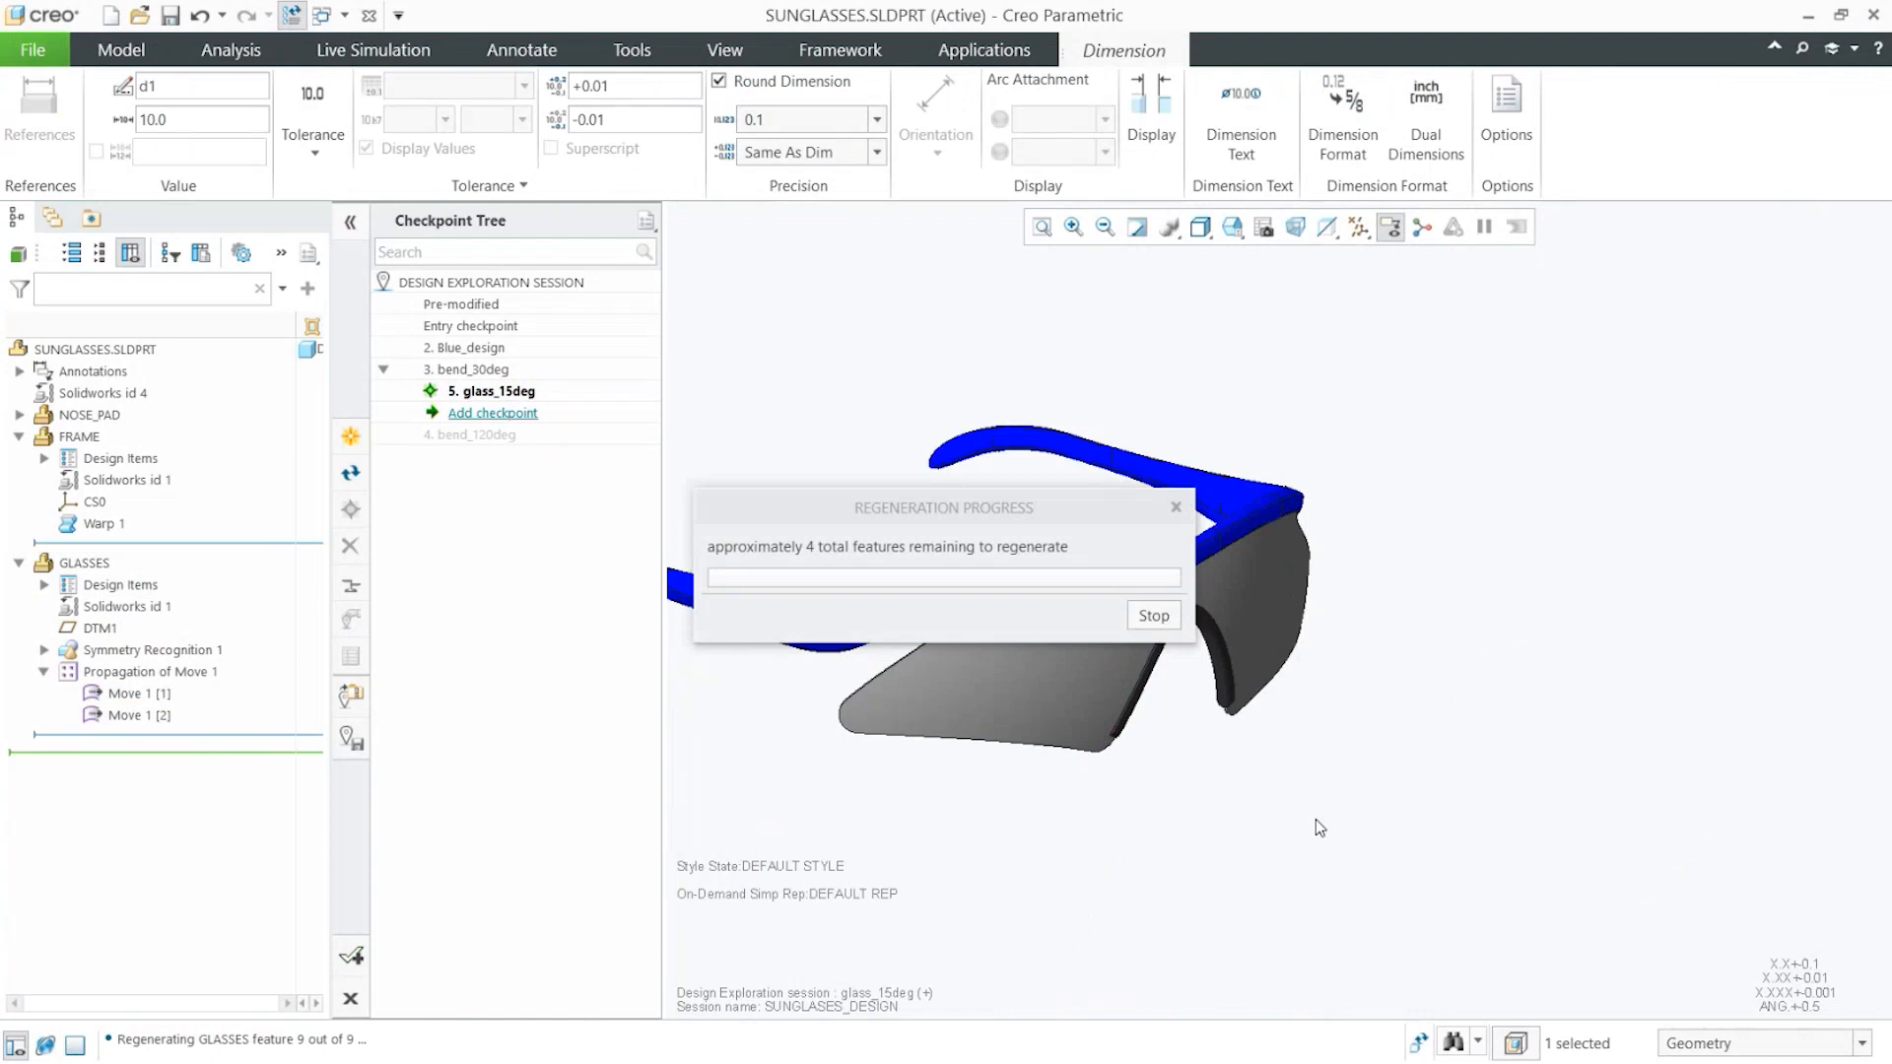
# Save the modified lens design as a new checkpoint named glass_10deg
pyautogui.moveTo(956, 734); pyautogui.dragTo(997, 842, button='middle')
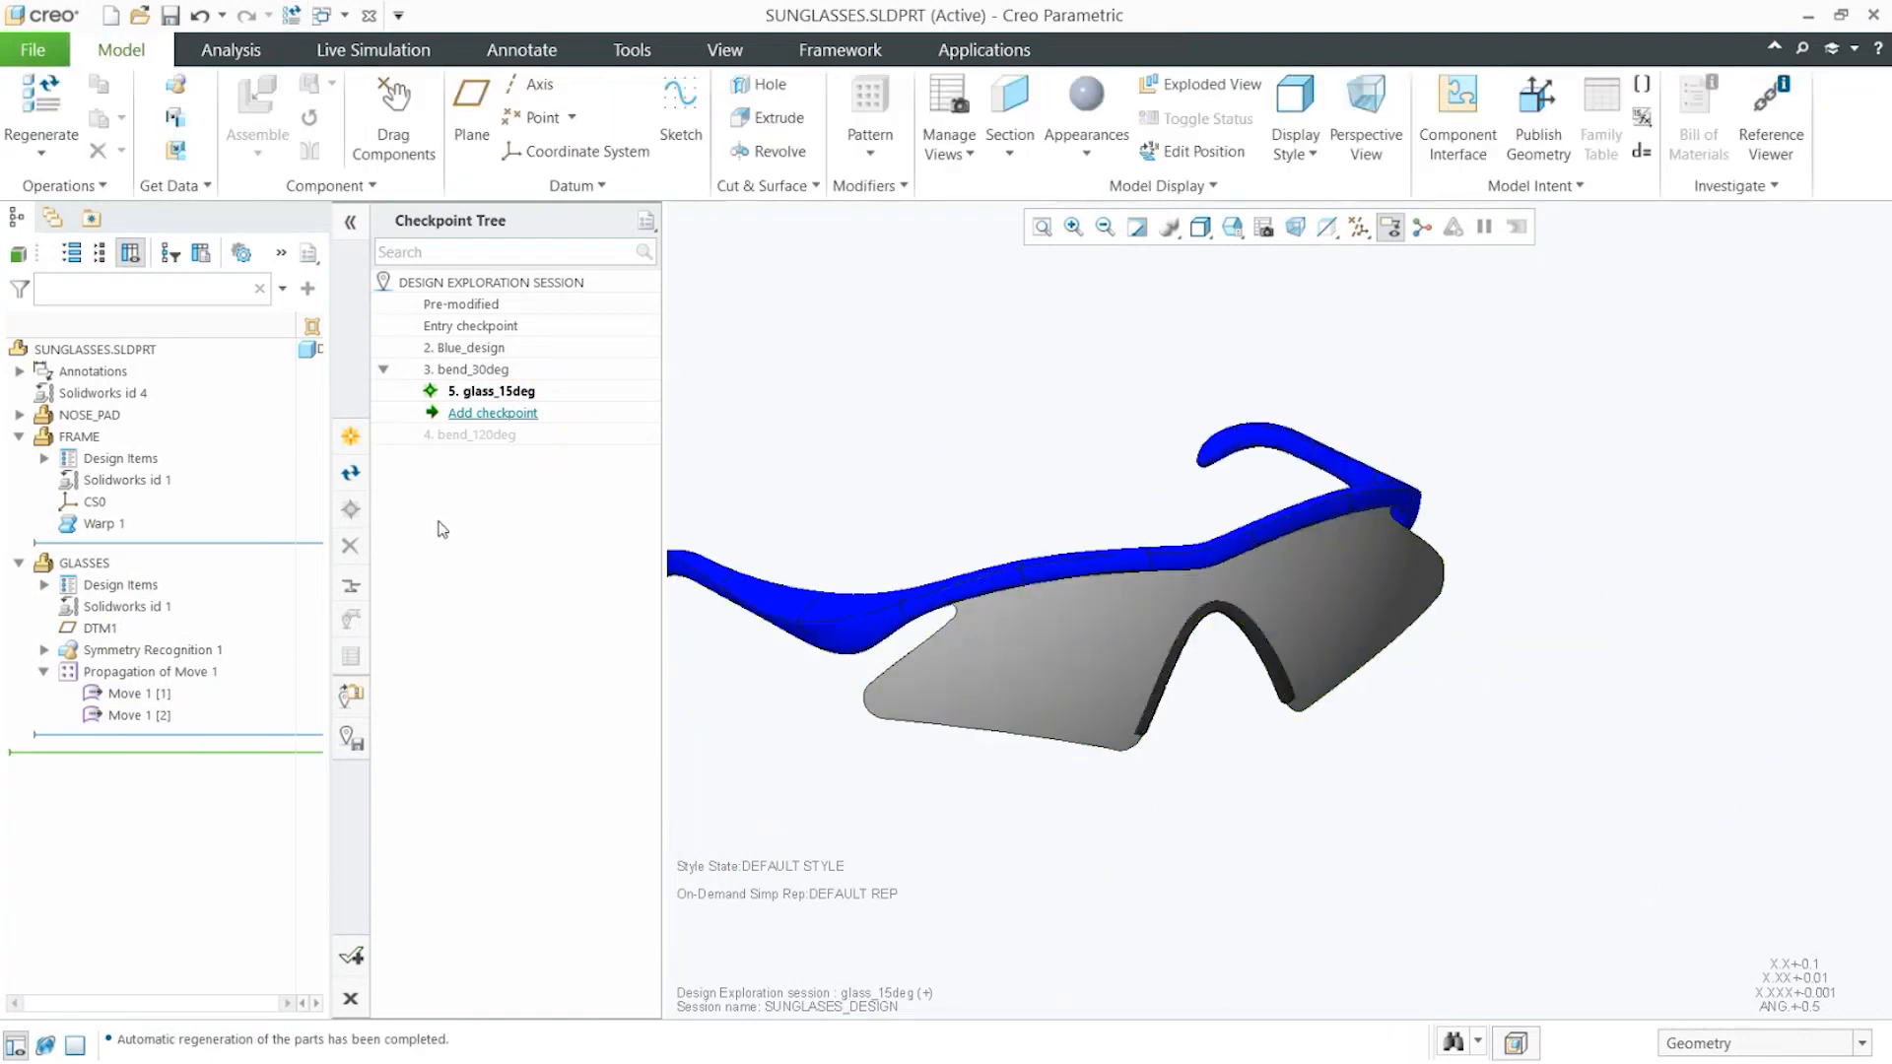
pyautogui.doubleClick(492, 413)
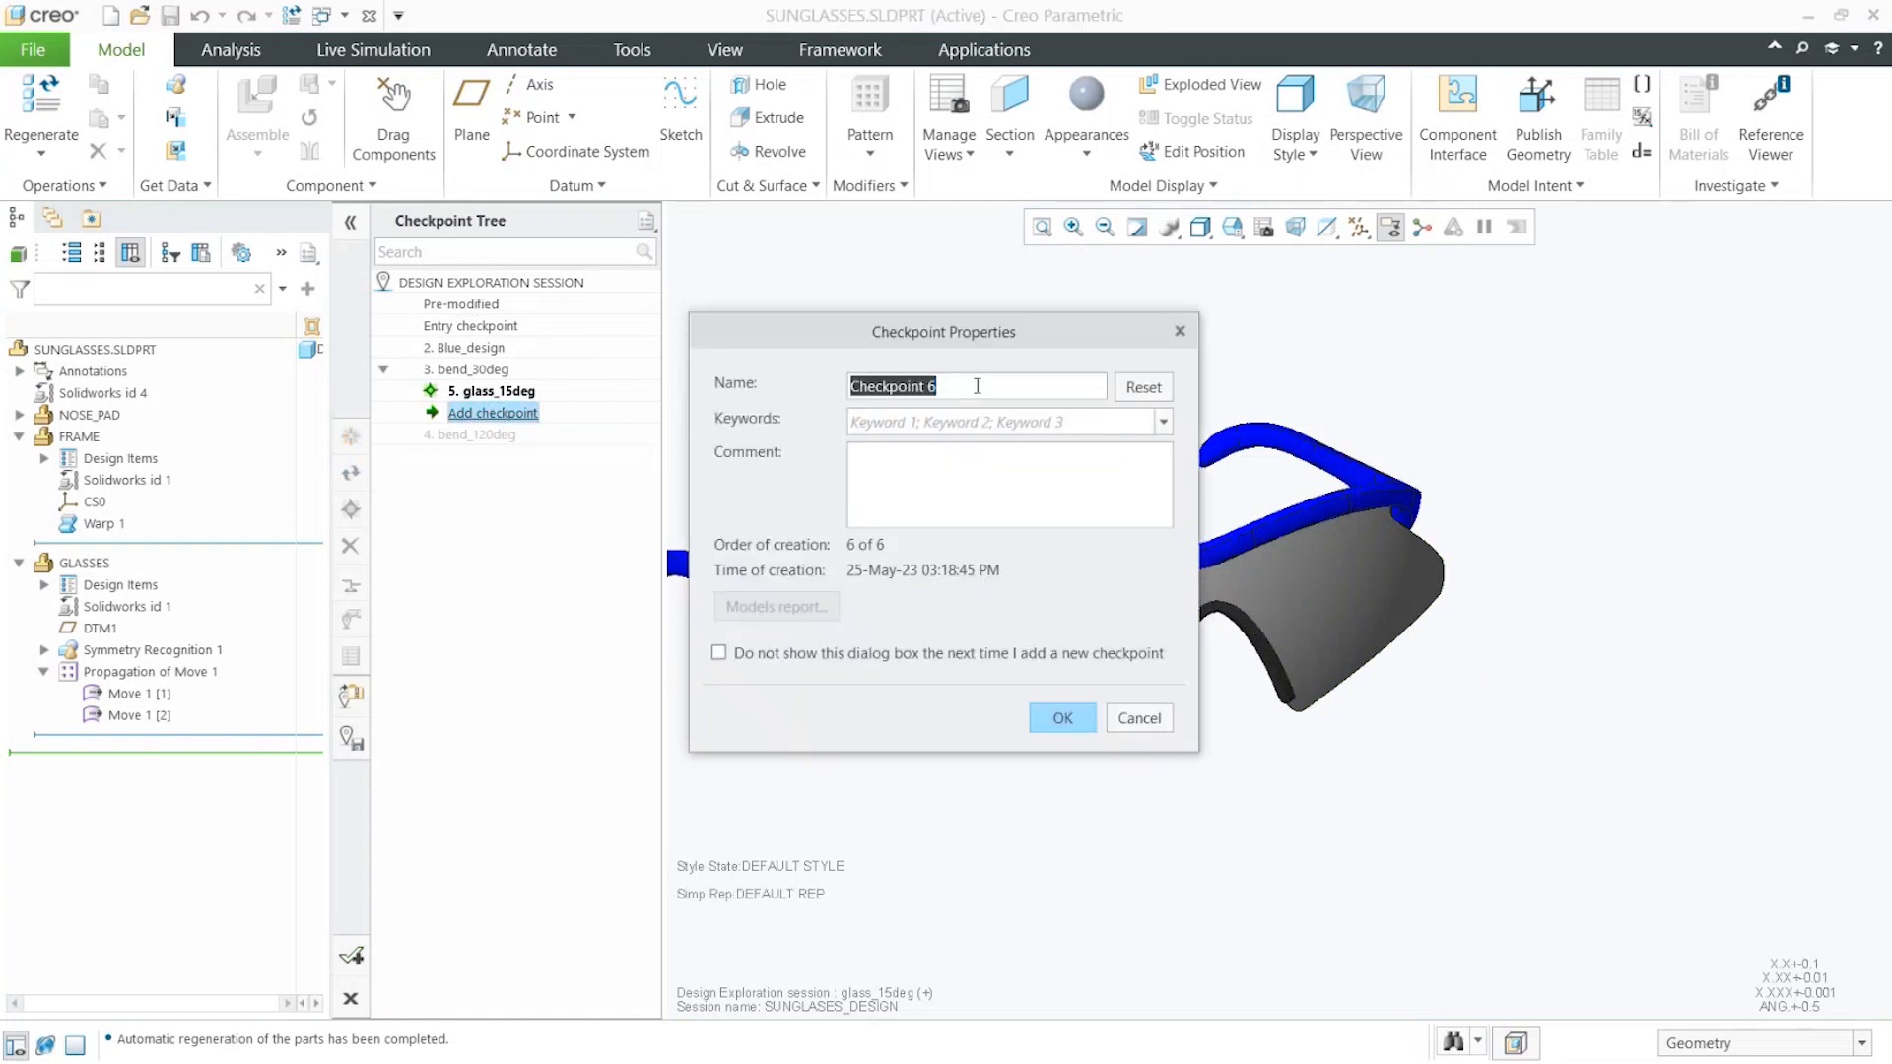
pyautogui.write('glass_10deg')
pyautogui.click(1089, 720)
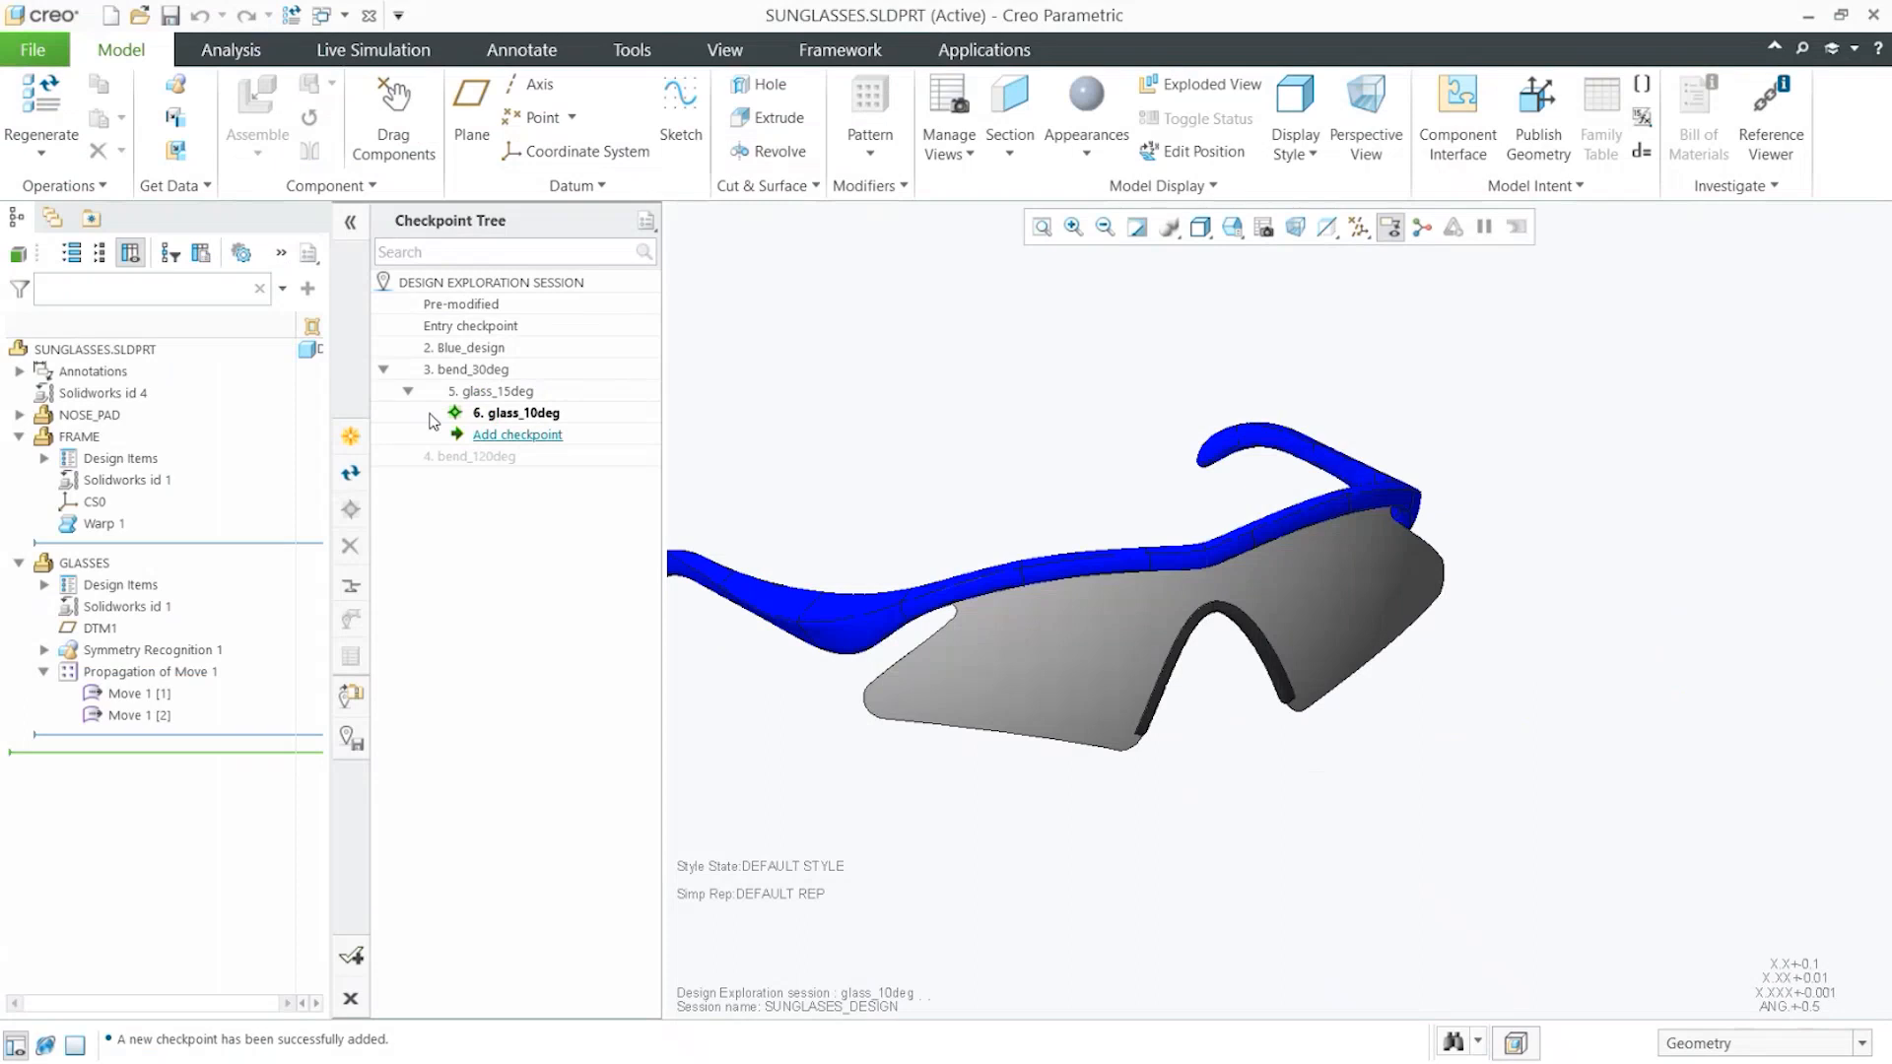
pyautogui.scroll(2, 1418, 800)
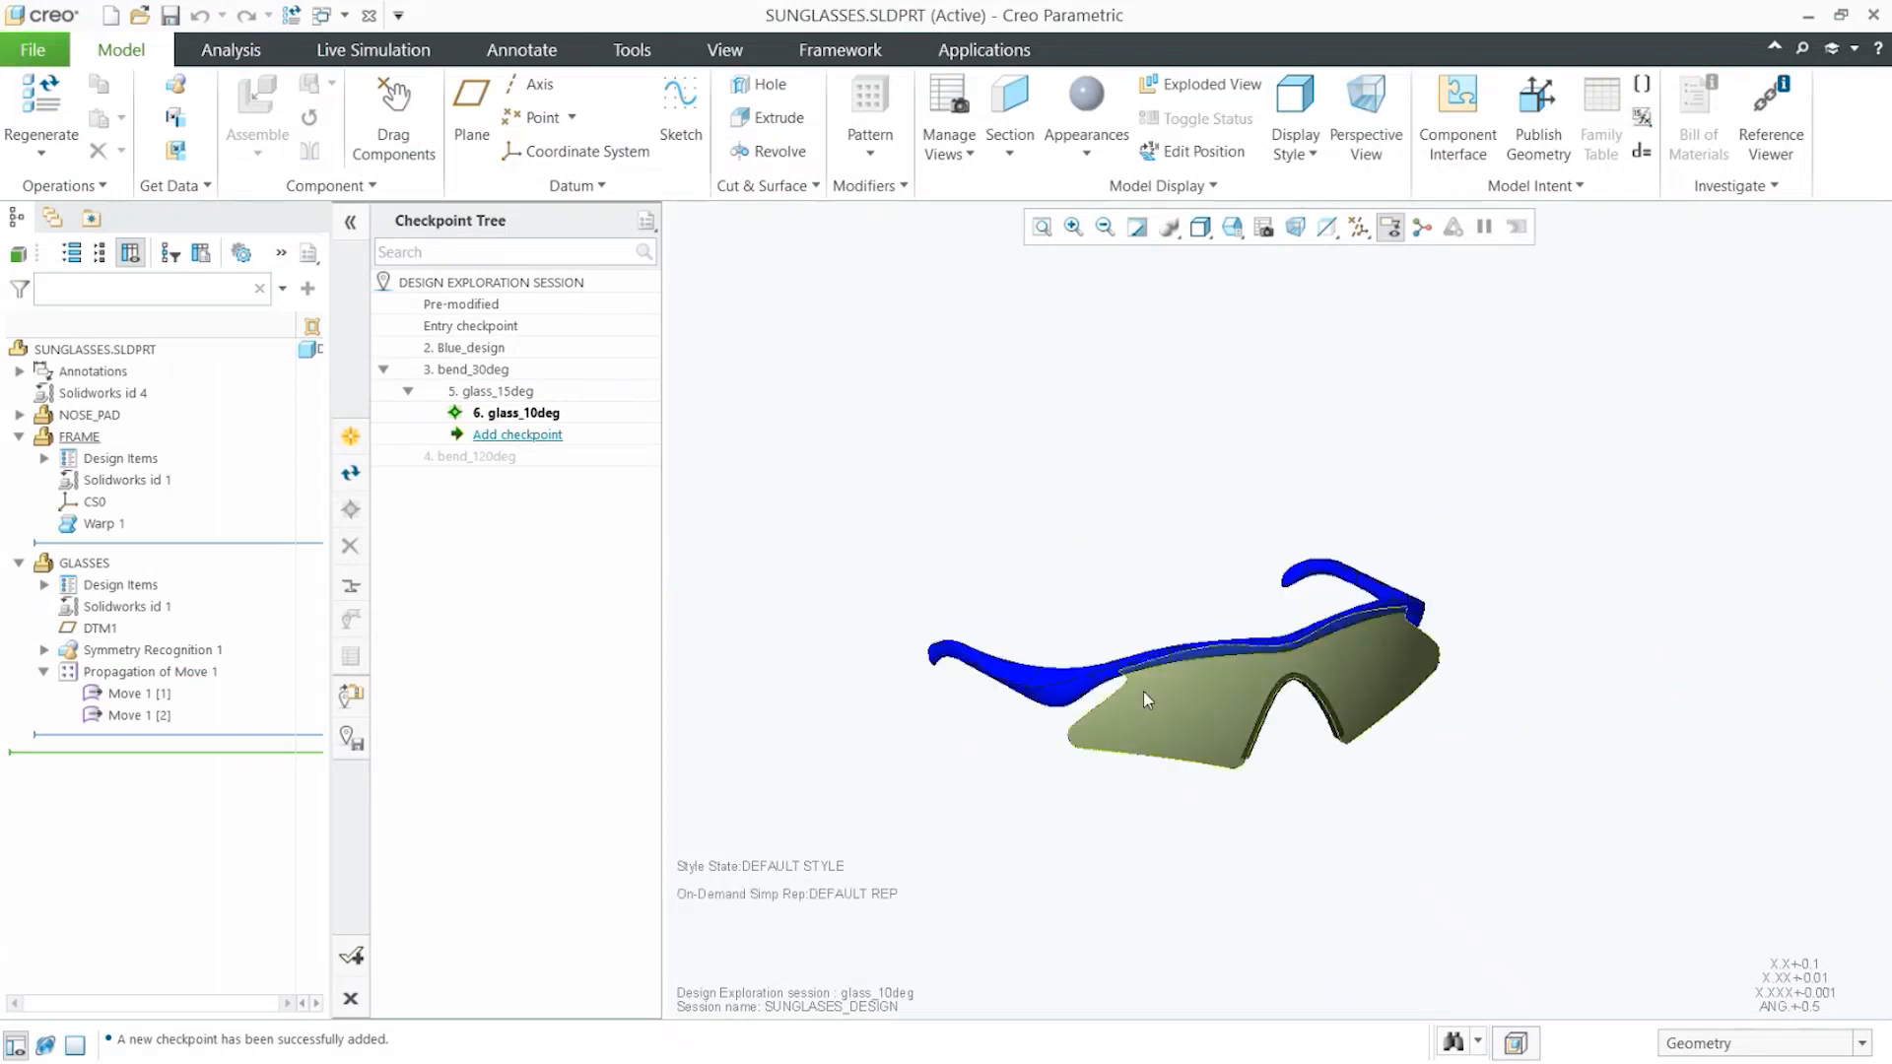
pyautogui.scroll(-3, 1143, 698)
pyautogui.moveTo(1314, 659)
pyautogui.mouseDown(button='middle')
pyautogui.moveTo(1390, 654)
pyautogui.moveTo(1340, 653)
pyautogui.mouseUp(button='middle')
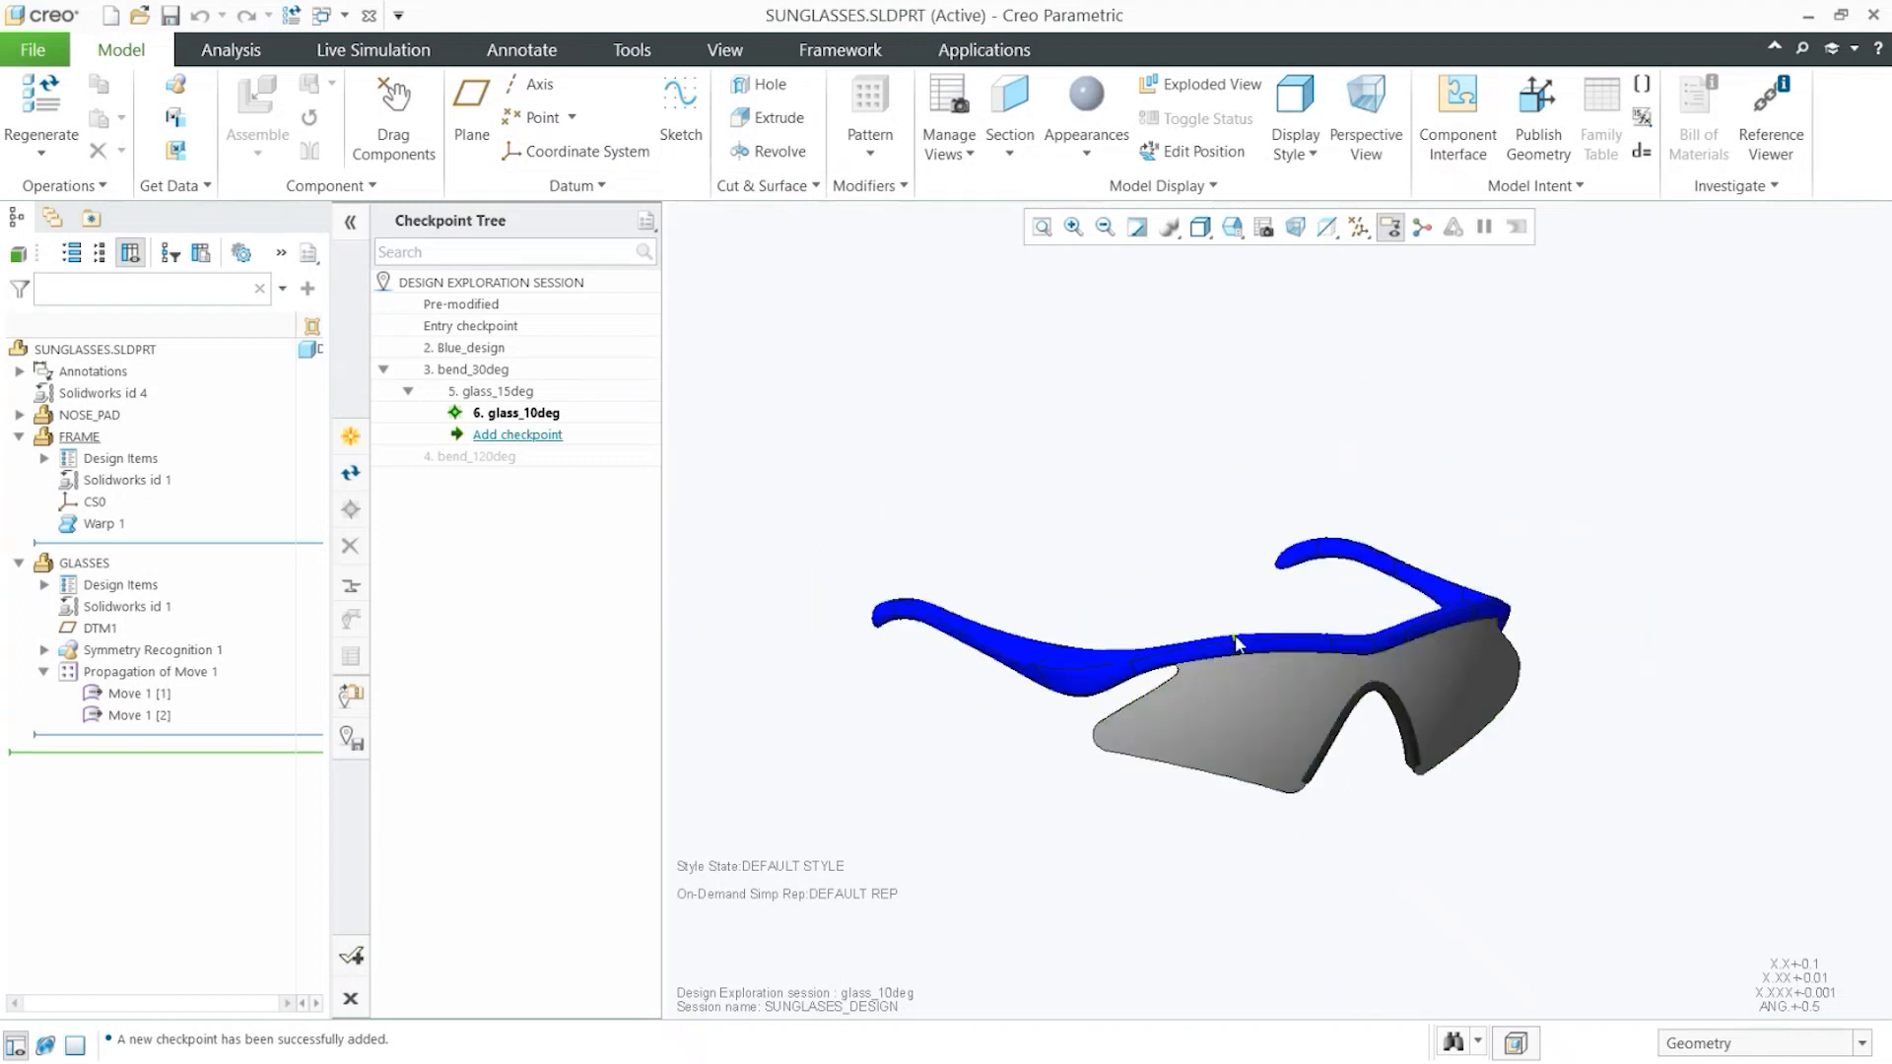
# Compare design variants in the checkpoint tree by restoring Blue_design and then glass_15deg, inspecting the frame and lens of each
pyautogui.moveTo(1222, 622); pyautogui.dragTo(1254, 564, button='middle')
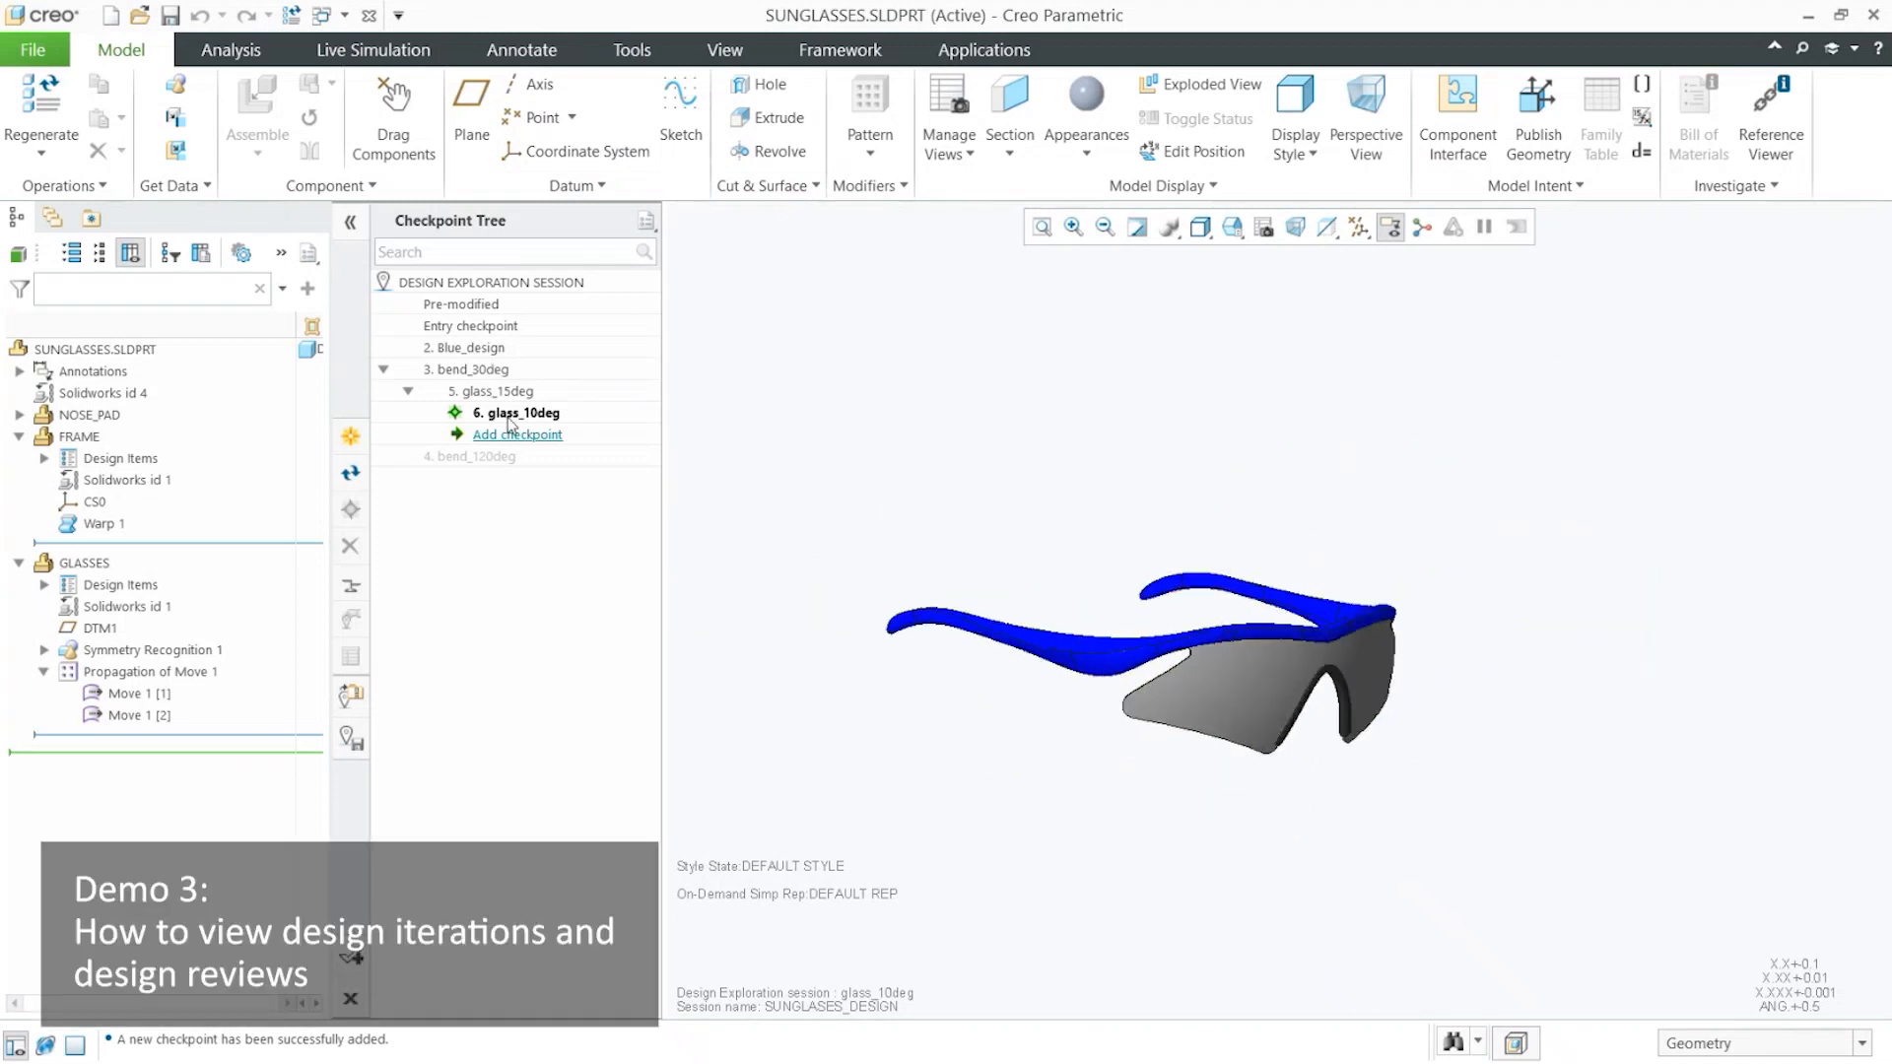
pyautogui.doubleClick(488, 350)
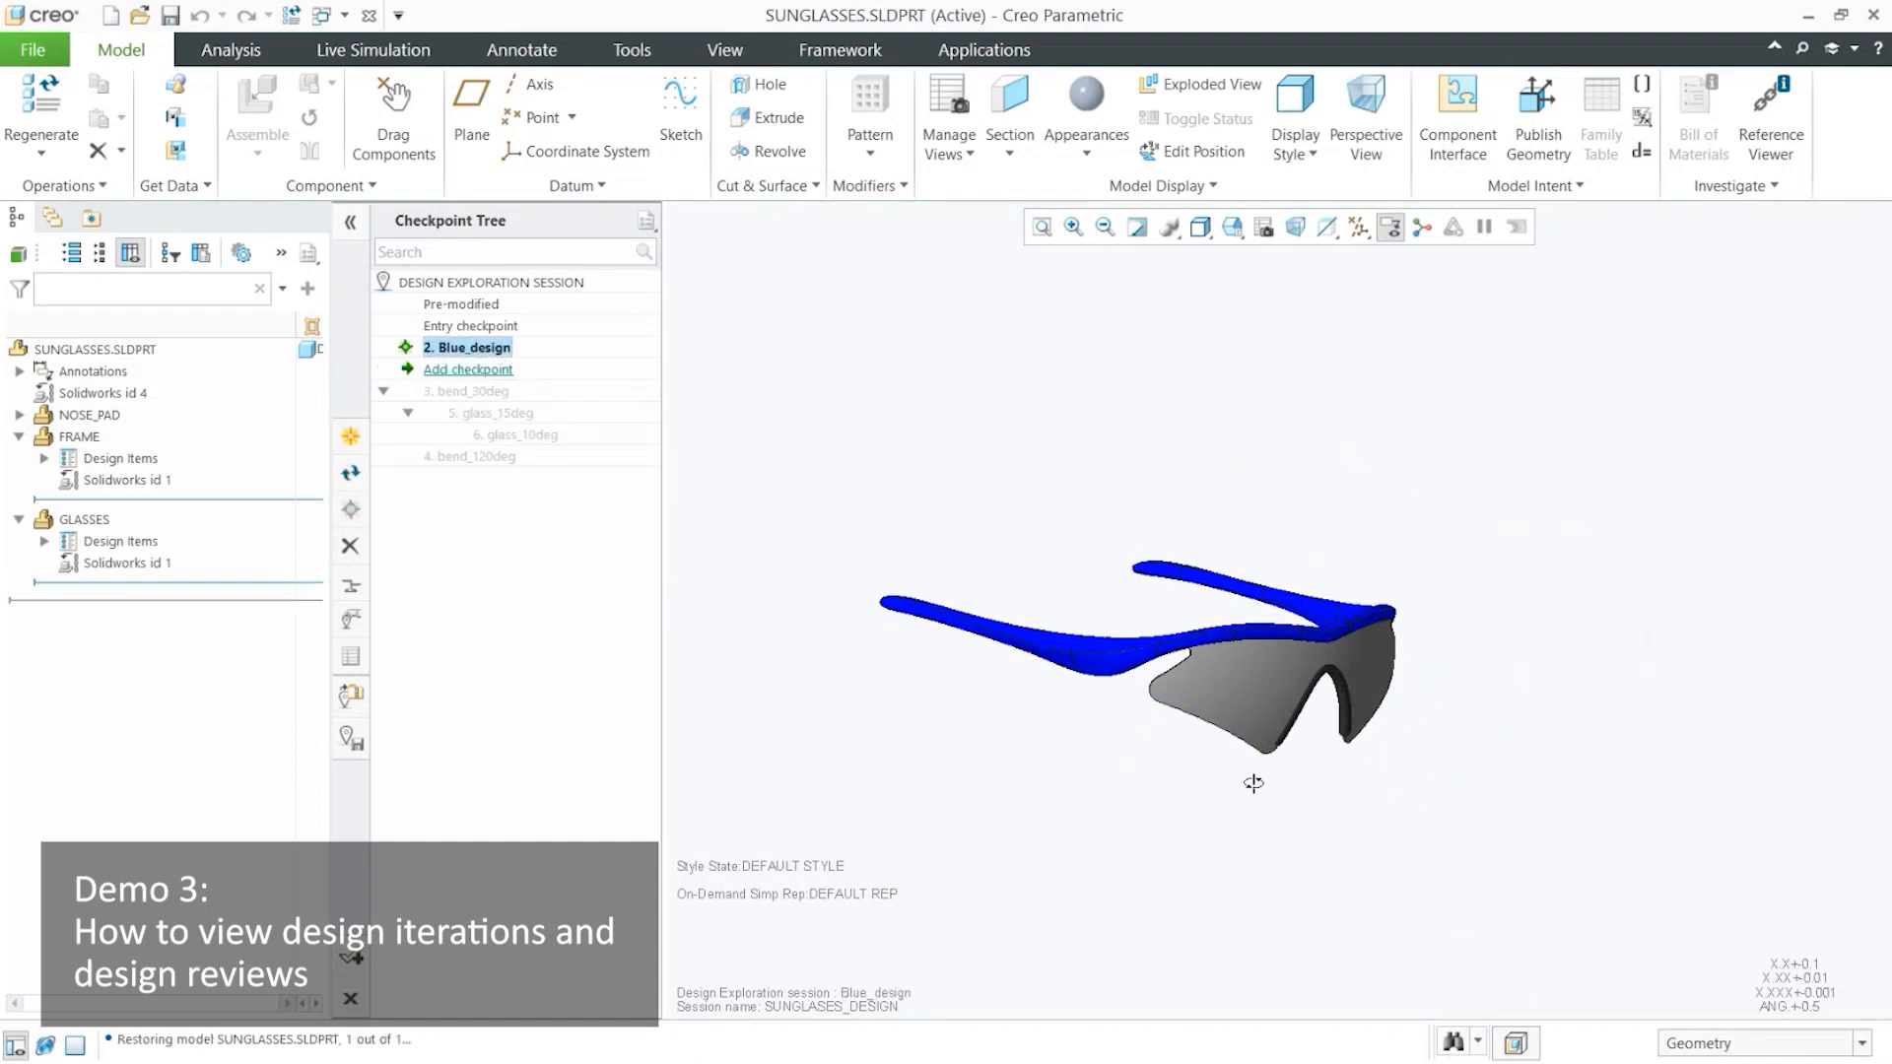
pyautogui.moveTo(1321, 783); pyautogui.dragTo(1289, 800, button='middle')
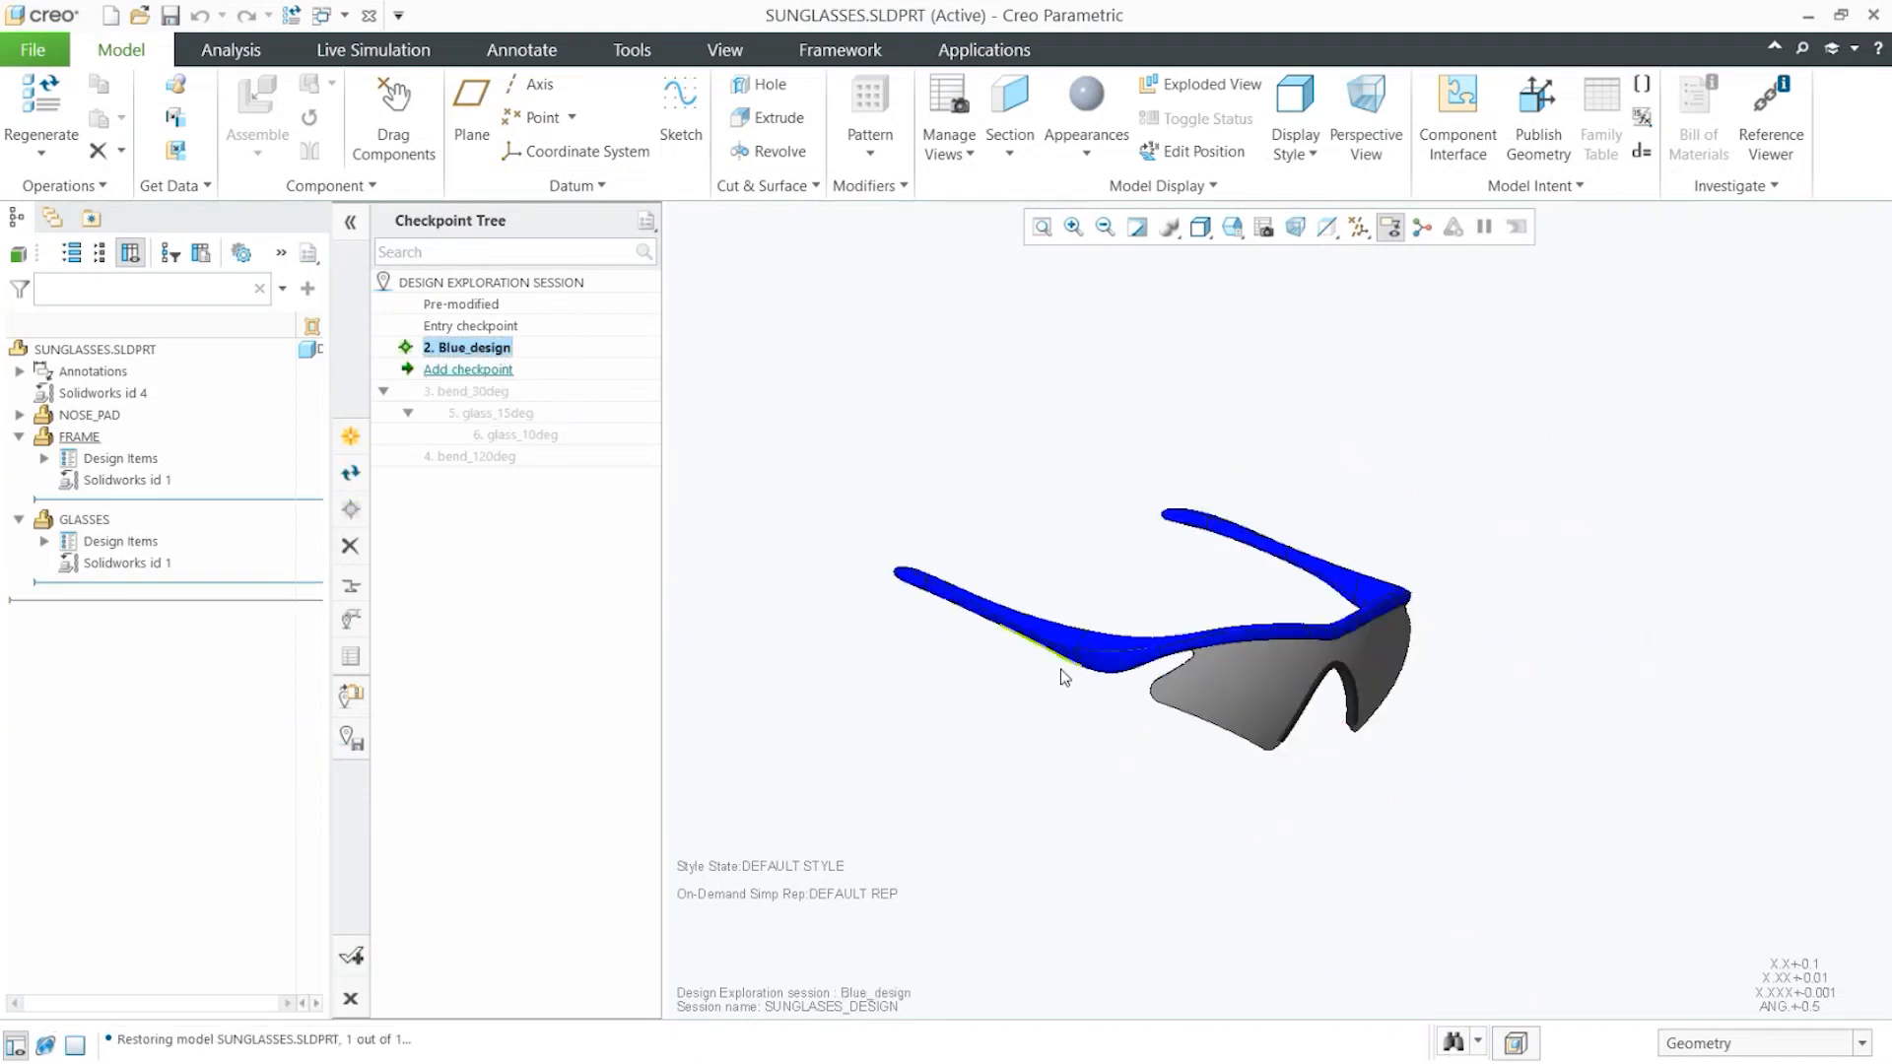
pyautogui.press('ctrl')
pyautogui.press('ctrl')
pyautogui.press('ctrl')
pyautogui.press('ctrl')
pyautogui.doubleClick(516, 418)
pyautogui.press('ctrl')
pyautogui.press('ctrl')
pyautogui.press('ctrl')
pyautogui.press('ctrl')
pyautogui.press('ctrl')
pyautogui.moveTo(1254, 770)
pyautogui.mouseDown(button='middle')
pyautogui.moveTo(1199, 746)
pyautogui.moveTo(1274, 742)
pyautogui.mouseUp(button='middle')
pyautogui.scroll(-3, 1274, 742)
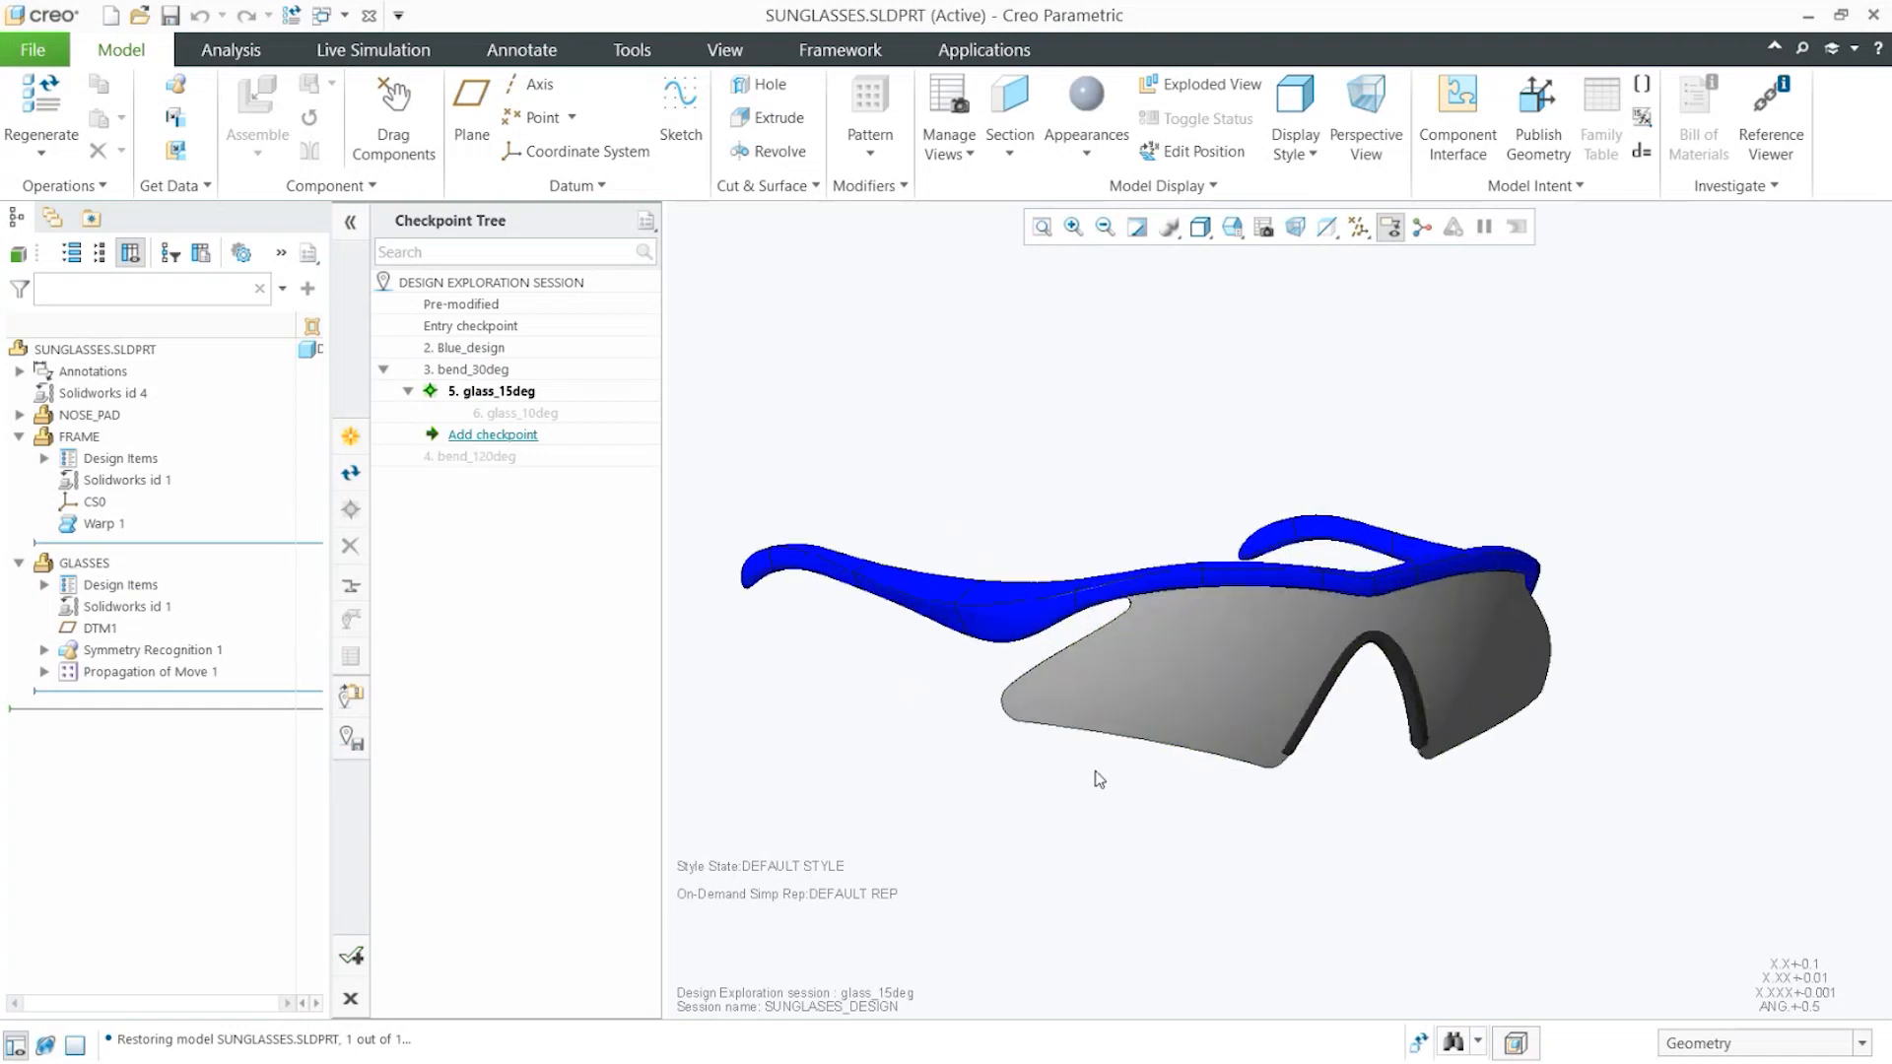
# Display the Front_View combination state of the glass_15deg design to examine the lens width dimension
pyautogui.click(552, 53)
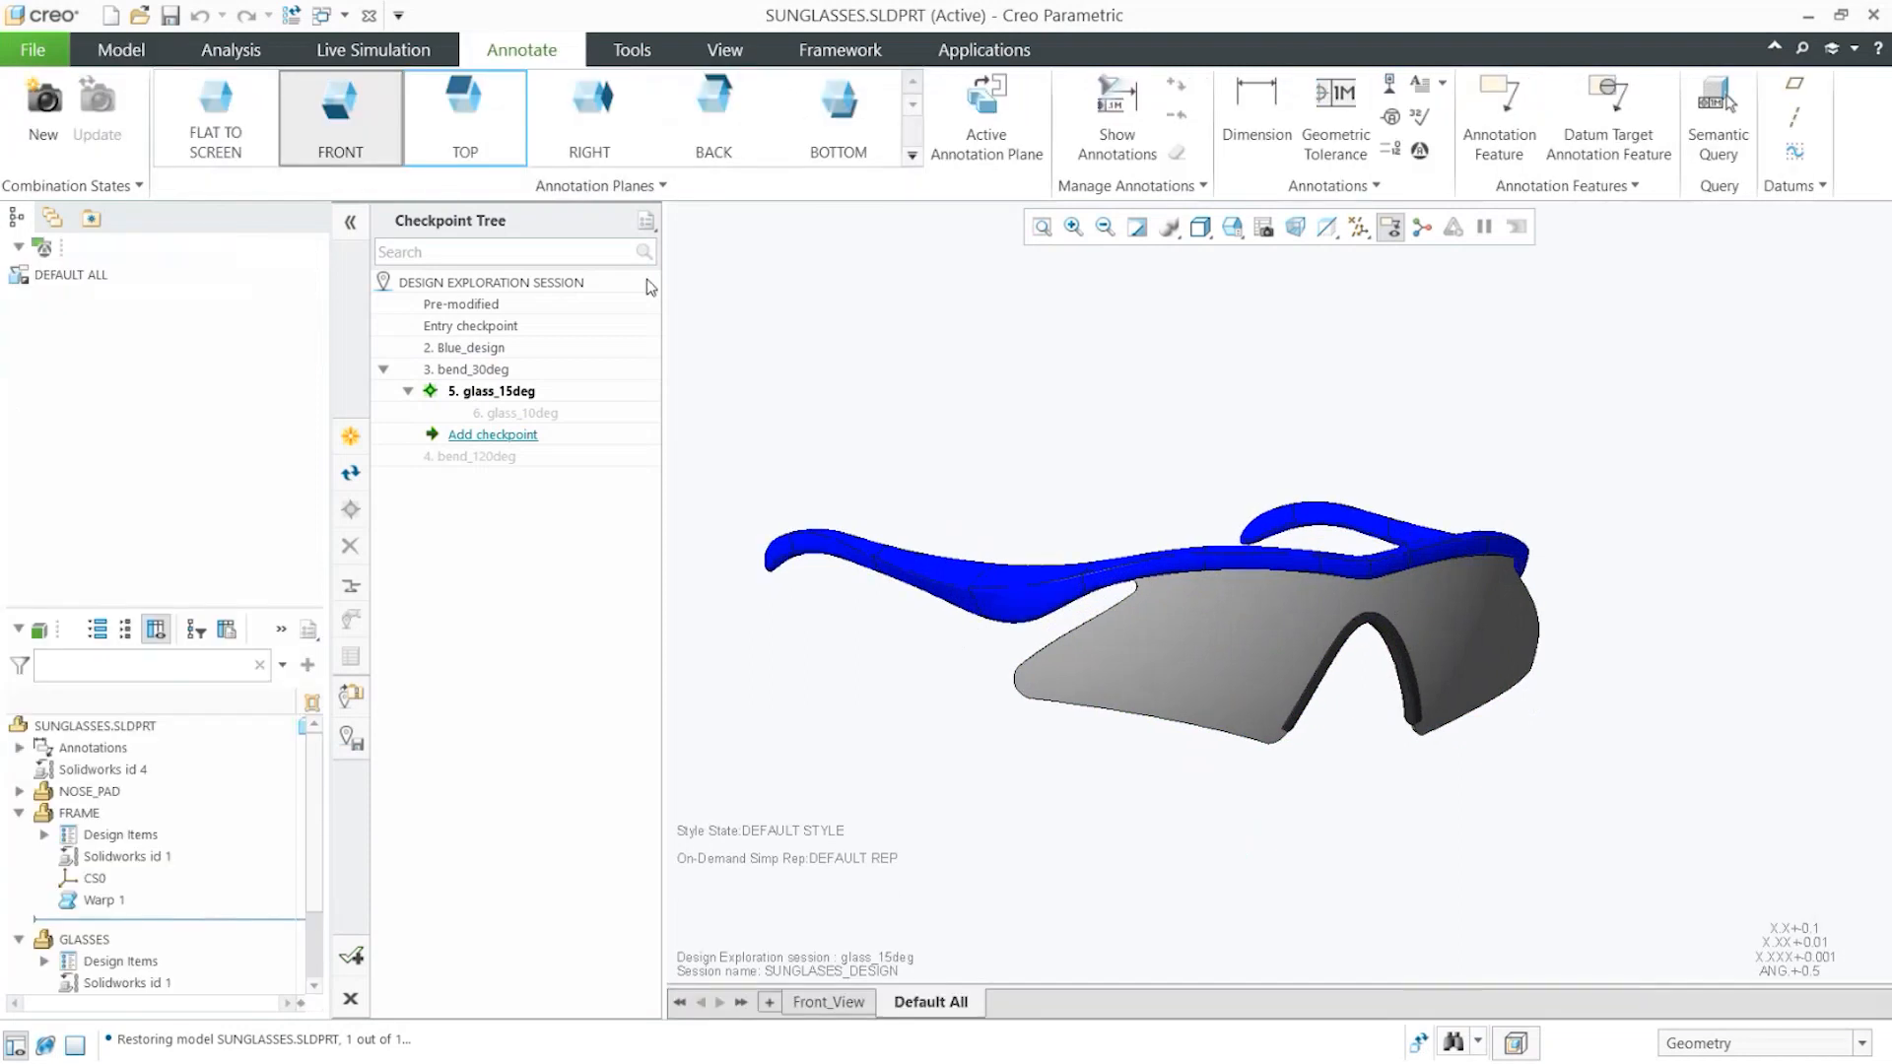
pyautogui.press('ctrl')
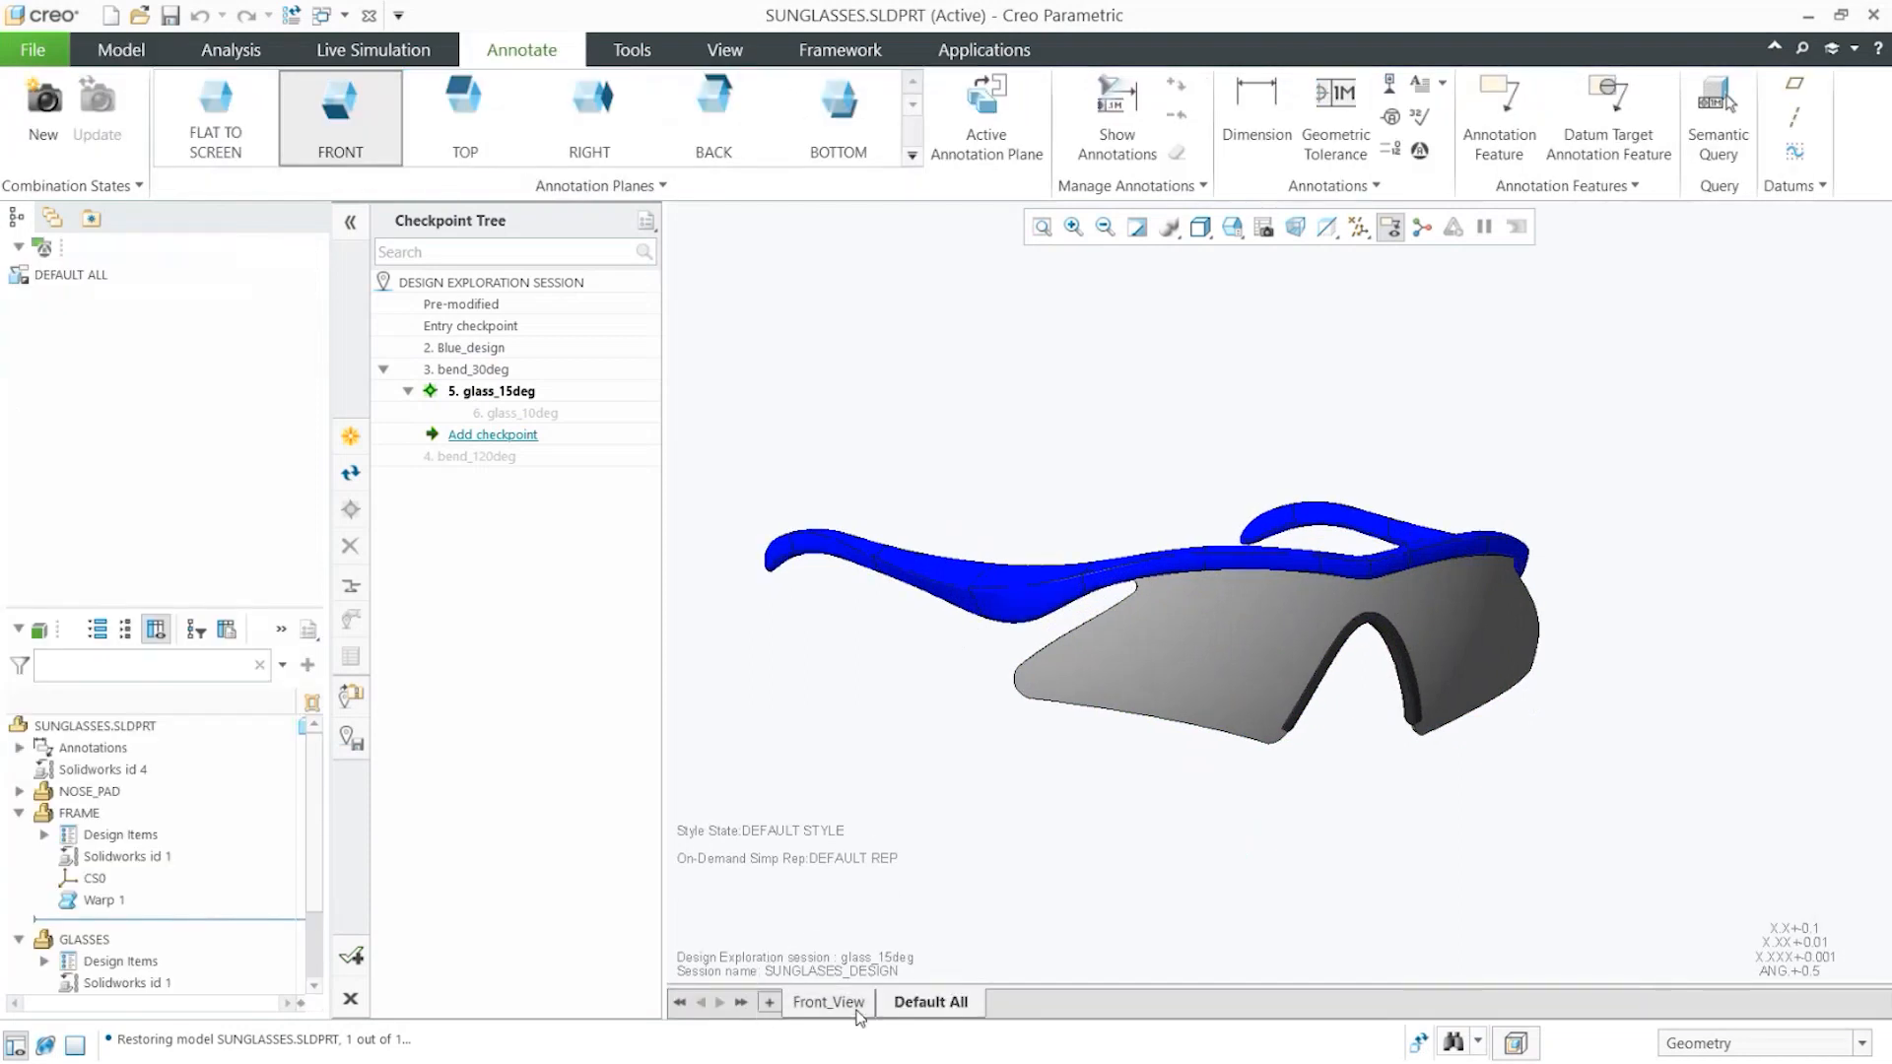
pyautogui.click(857, 1010)
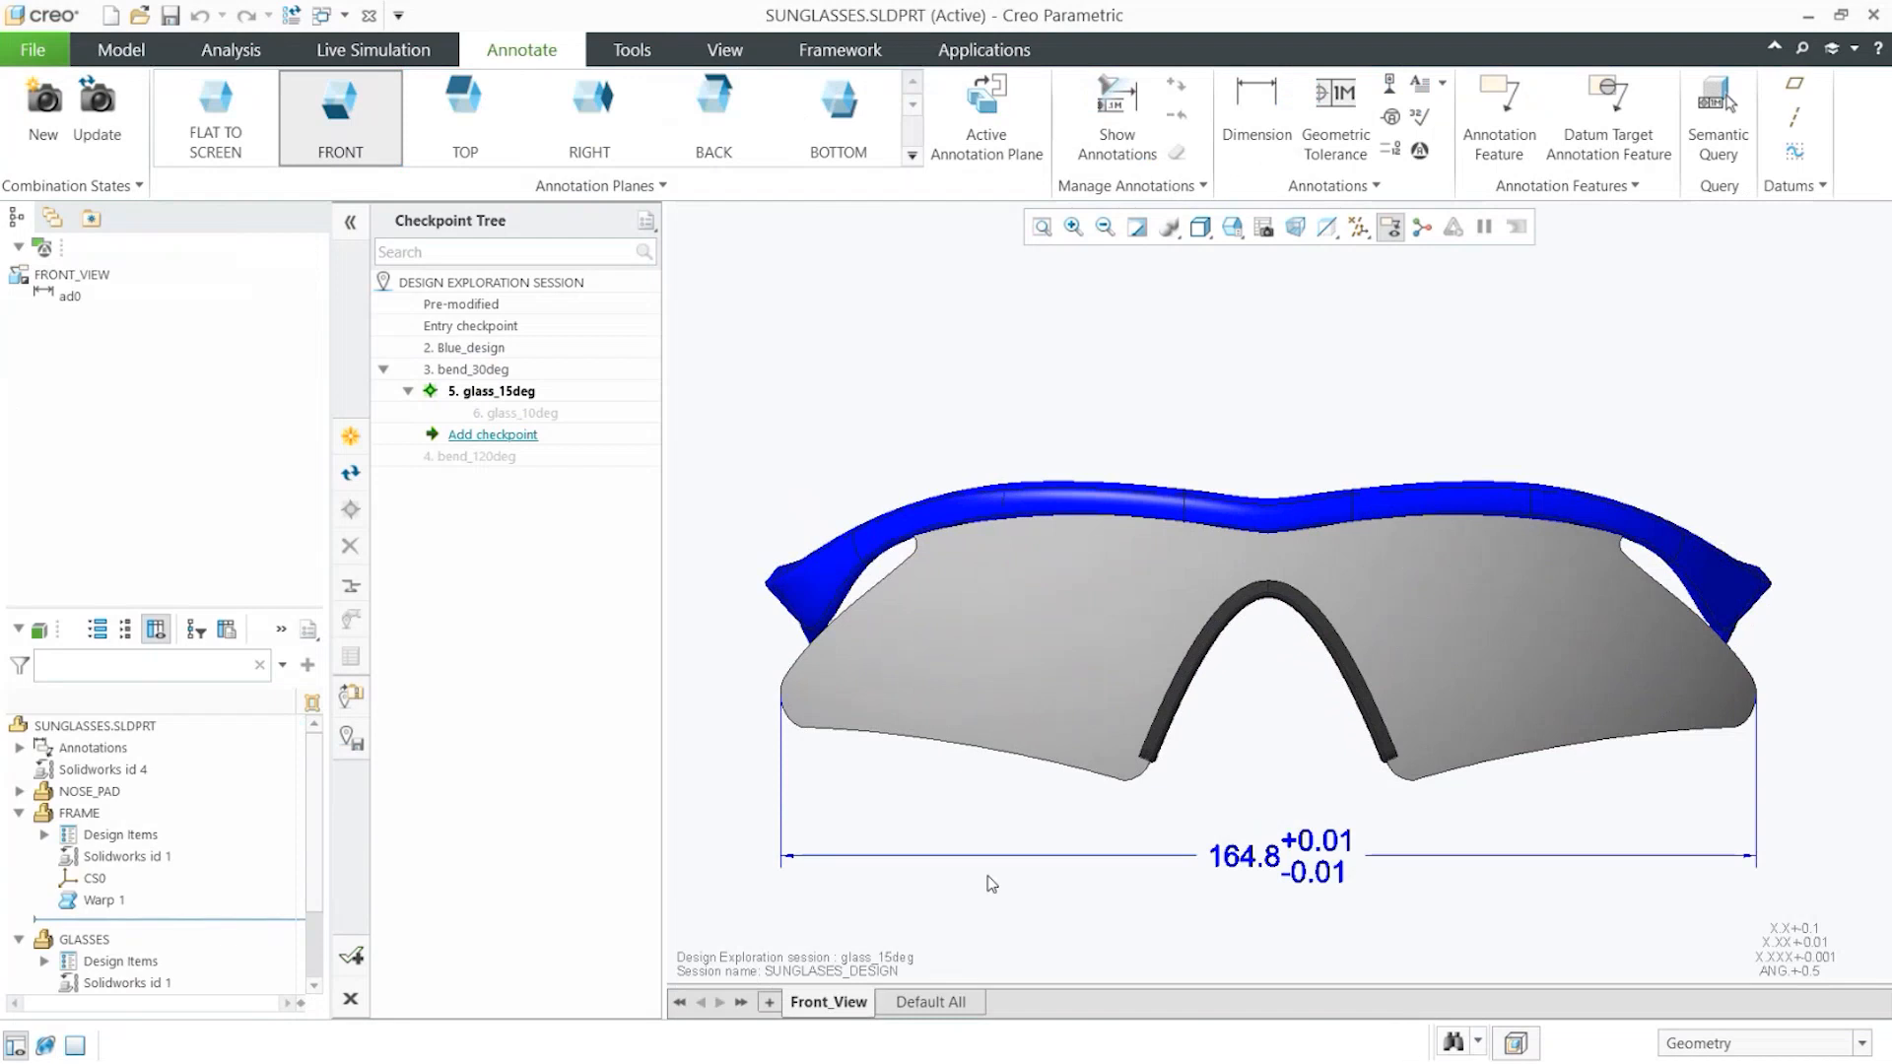
pyautogui.press('ctrl')
pyautogui.scroll(2, 877, 283)
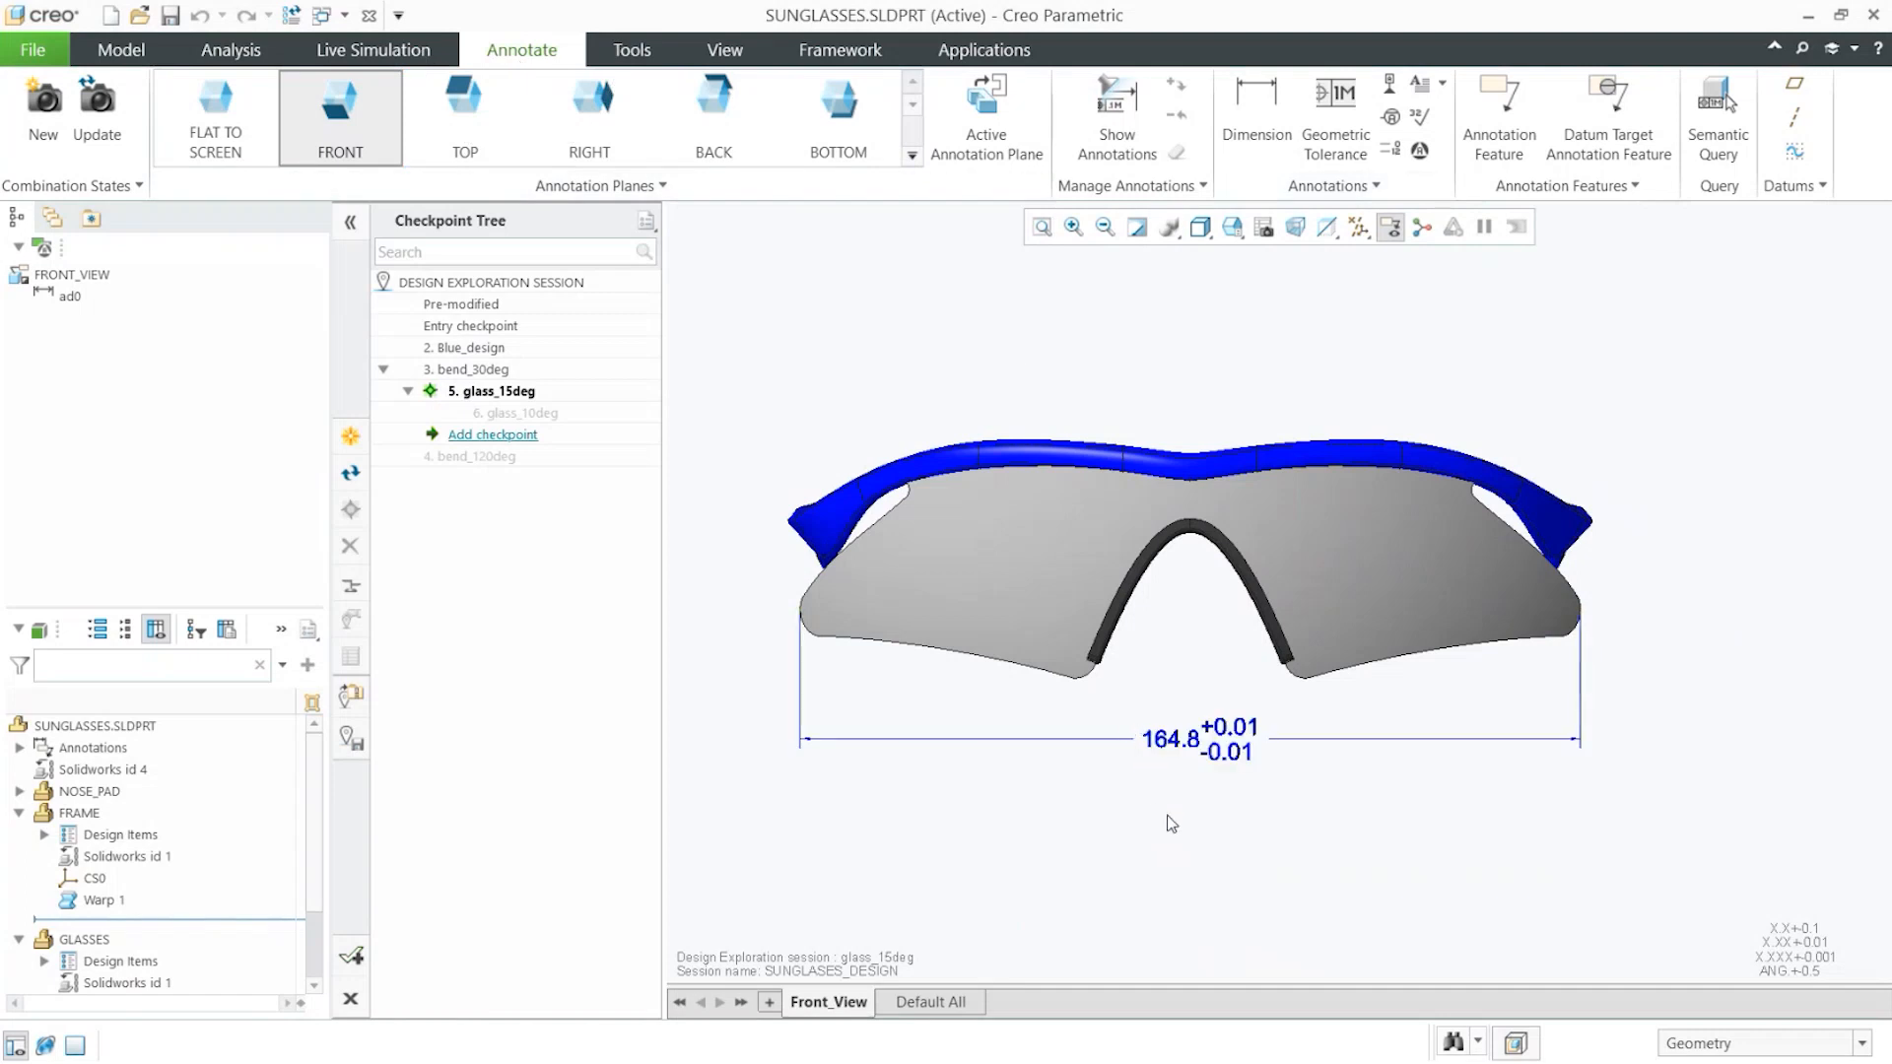
pyautogui.click(1189, 798)
# Compare the variants in the modelling environment by restoring the glass_10deg, Blue_design and bend_120deg checkpoints in turn
pyautogui.click(471, 305)
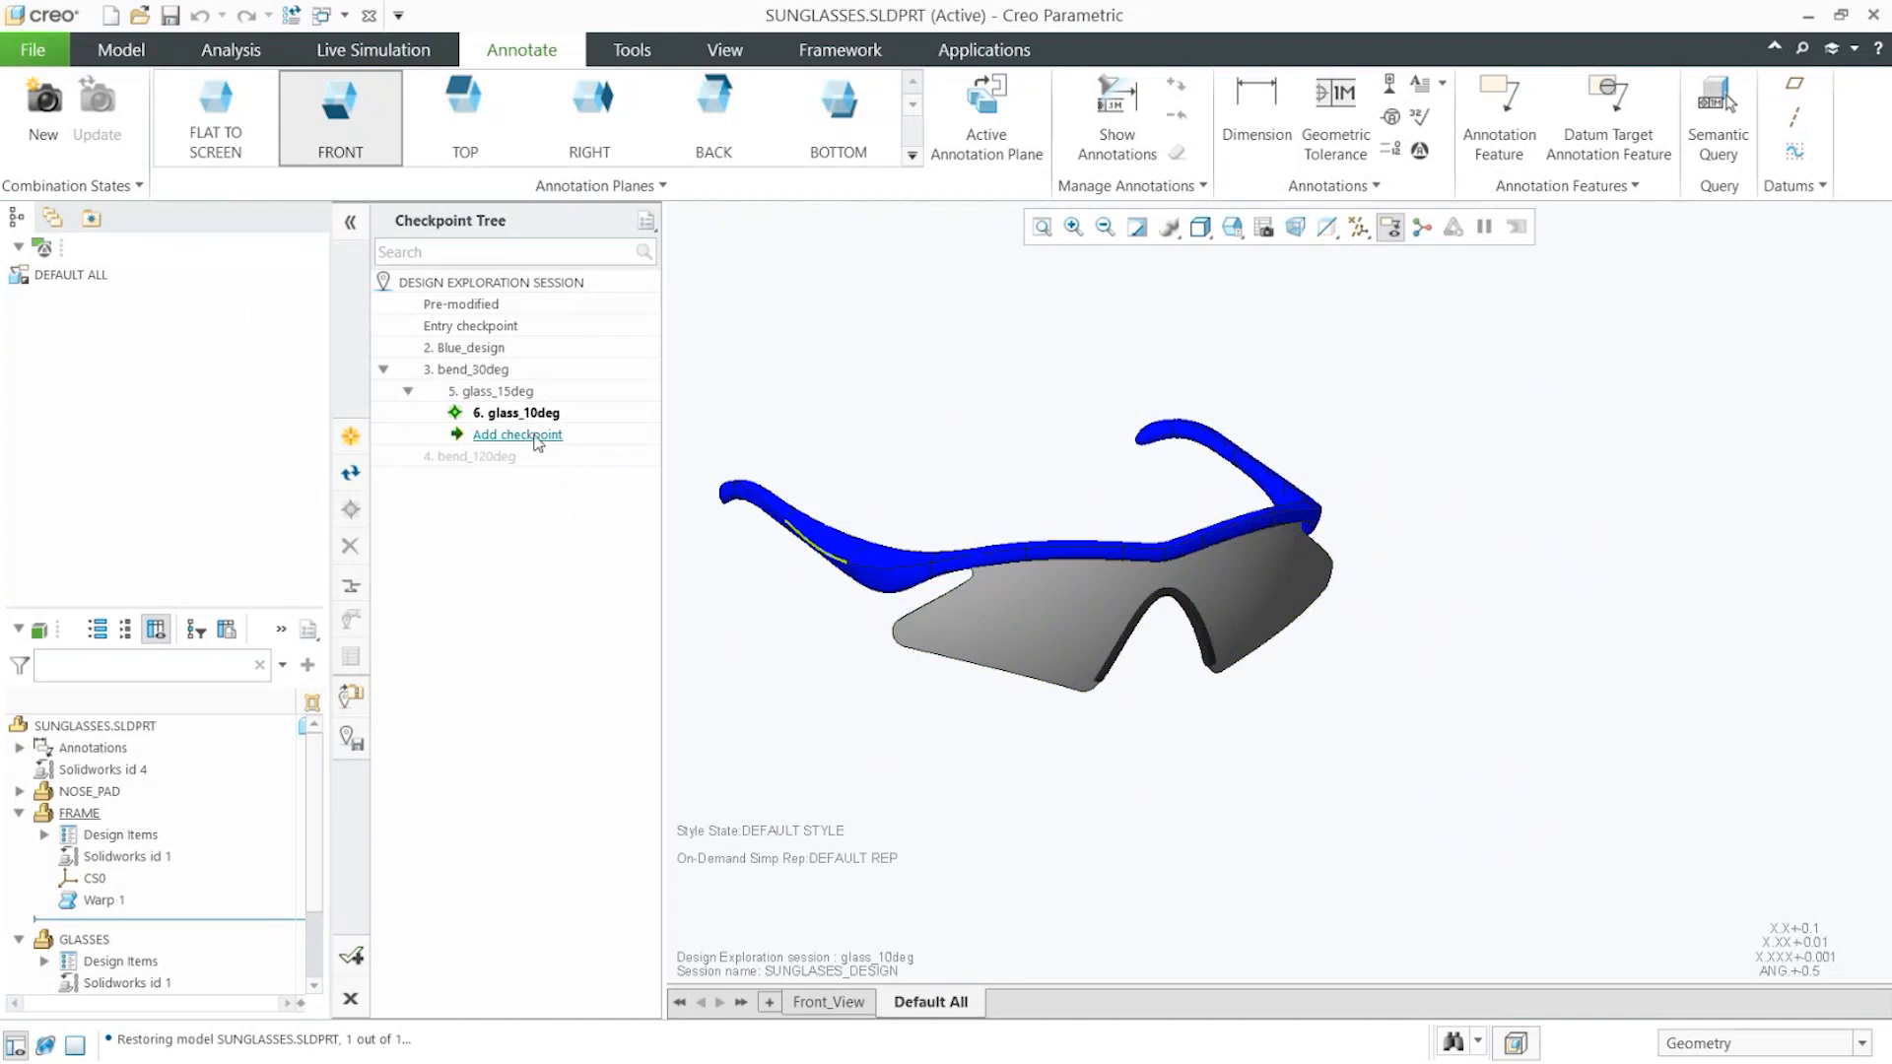
pyautogui.click(518, 434)
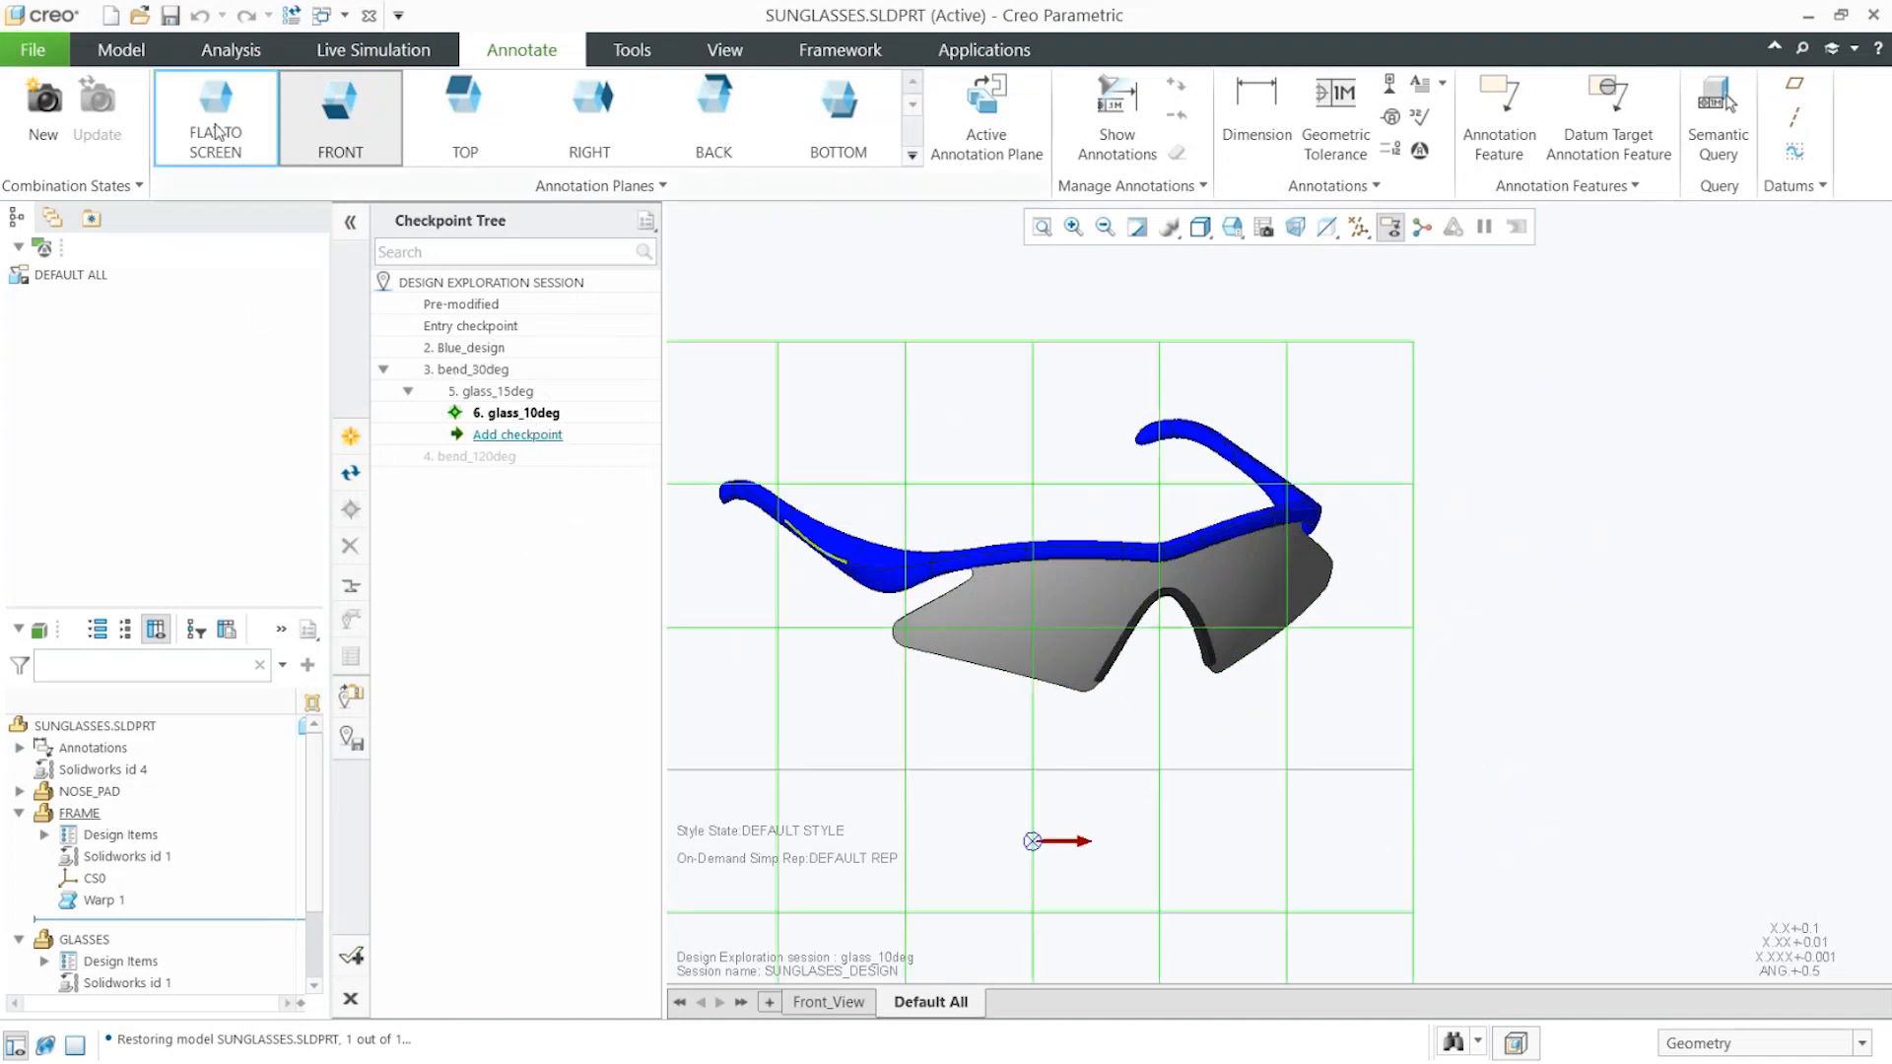
pyautogui.click(121, 51)
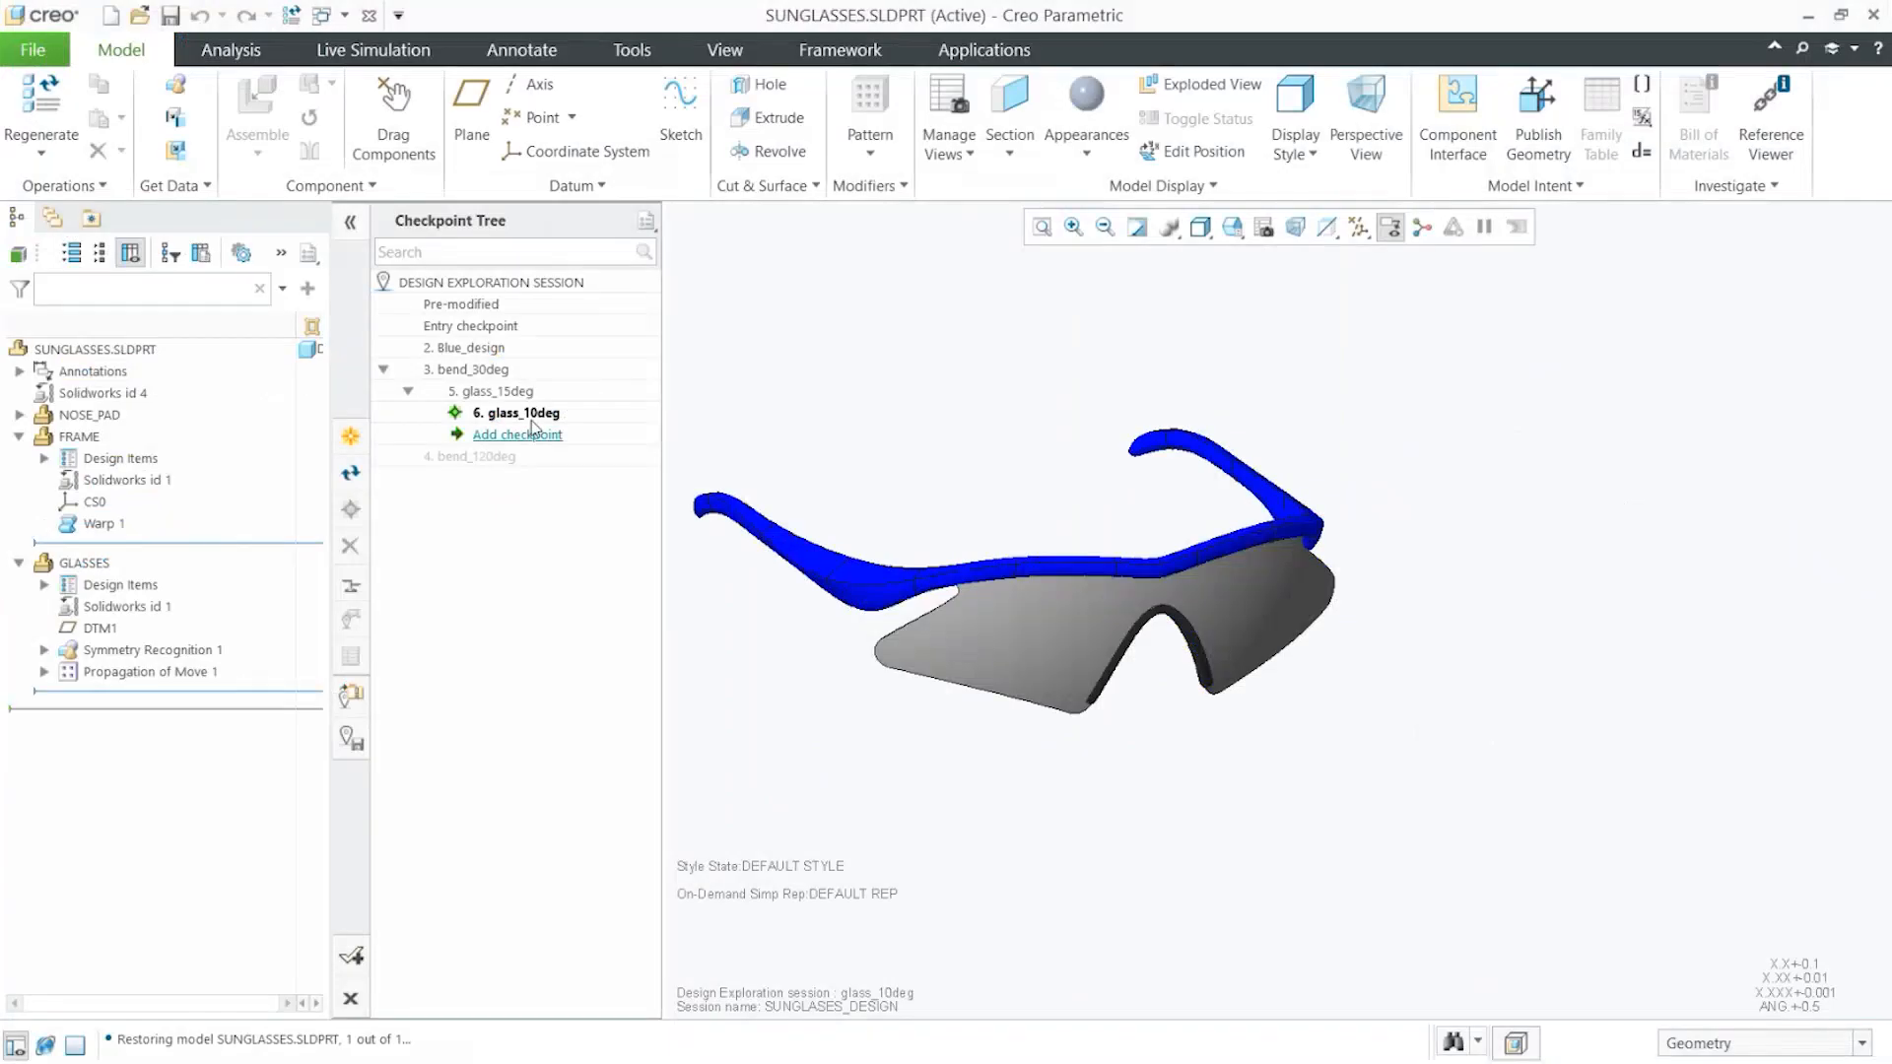
pyautogui.doubleClick(496, 351)
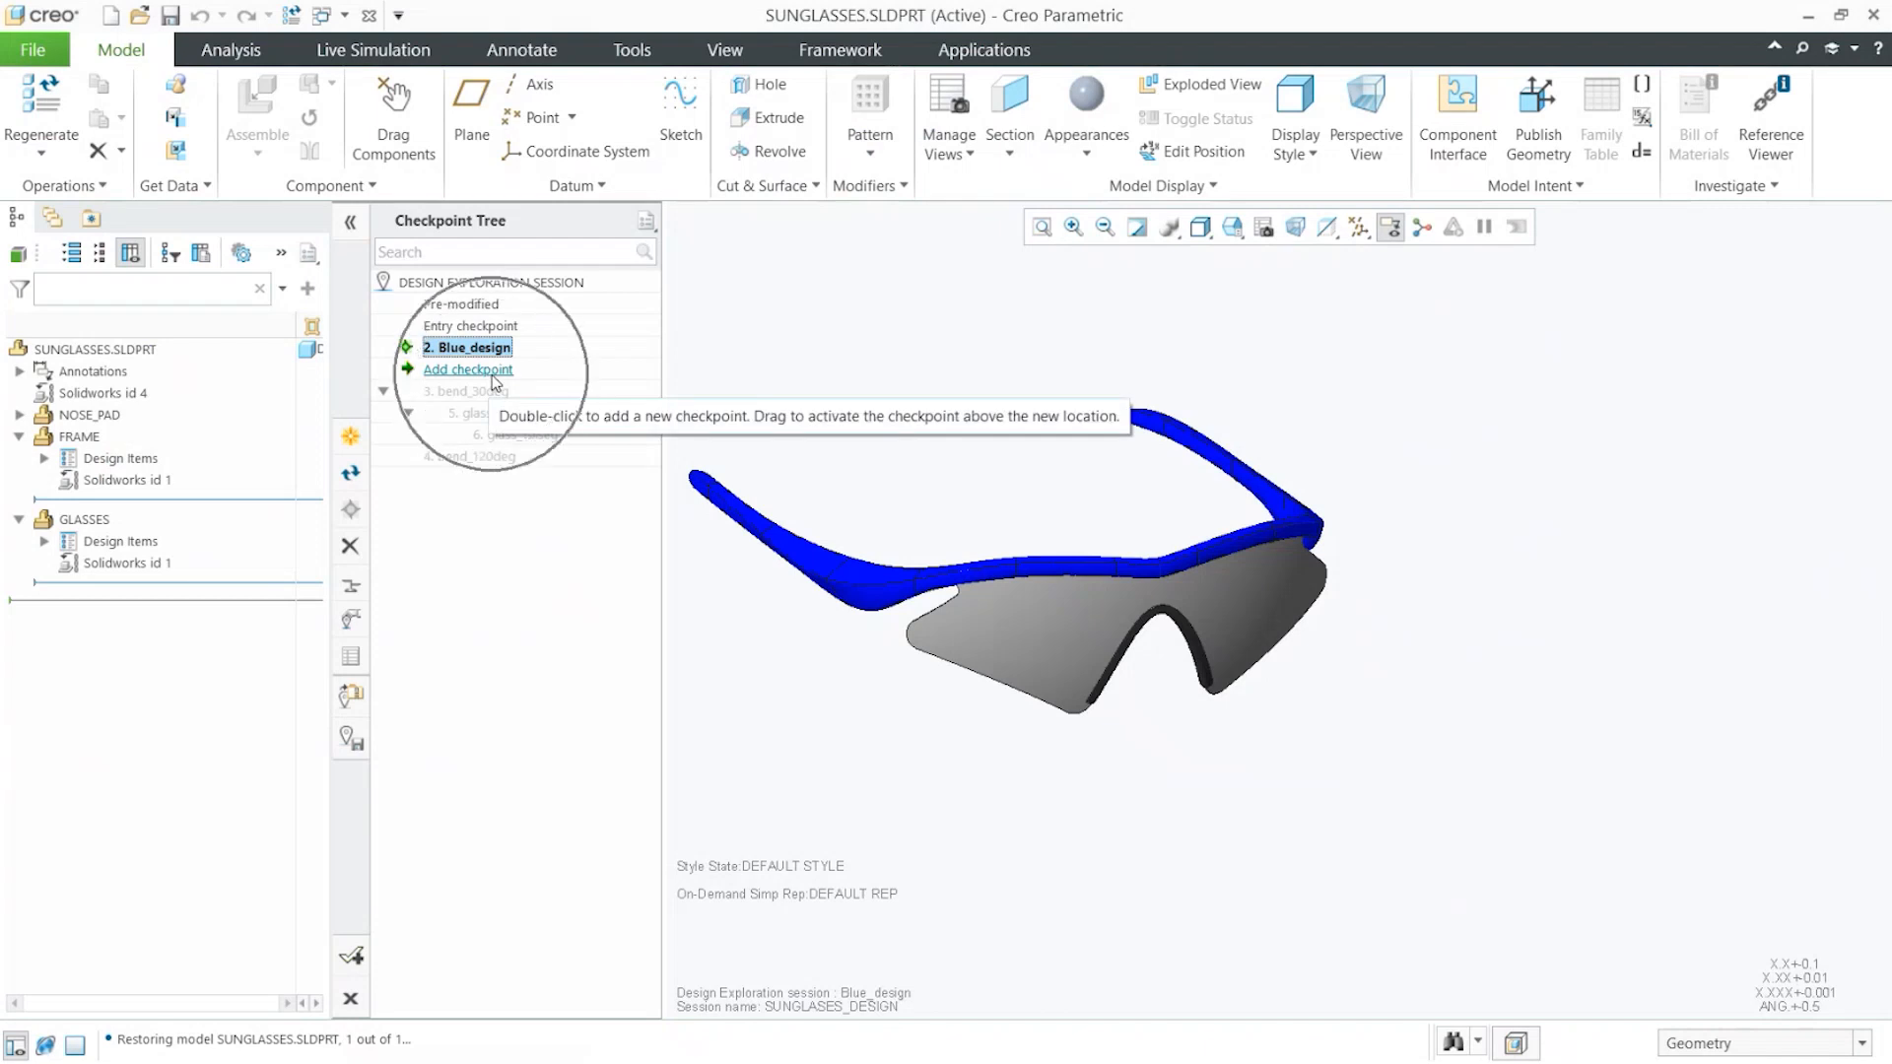
pyautogui.click(482, 459)
pyautogui.doubleClick(481, 458)
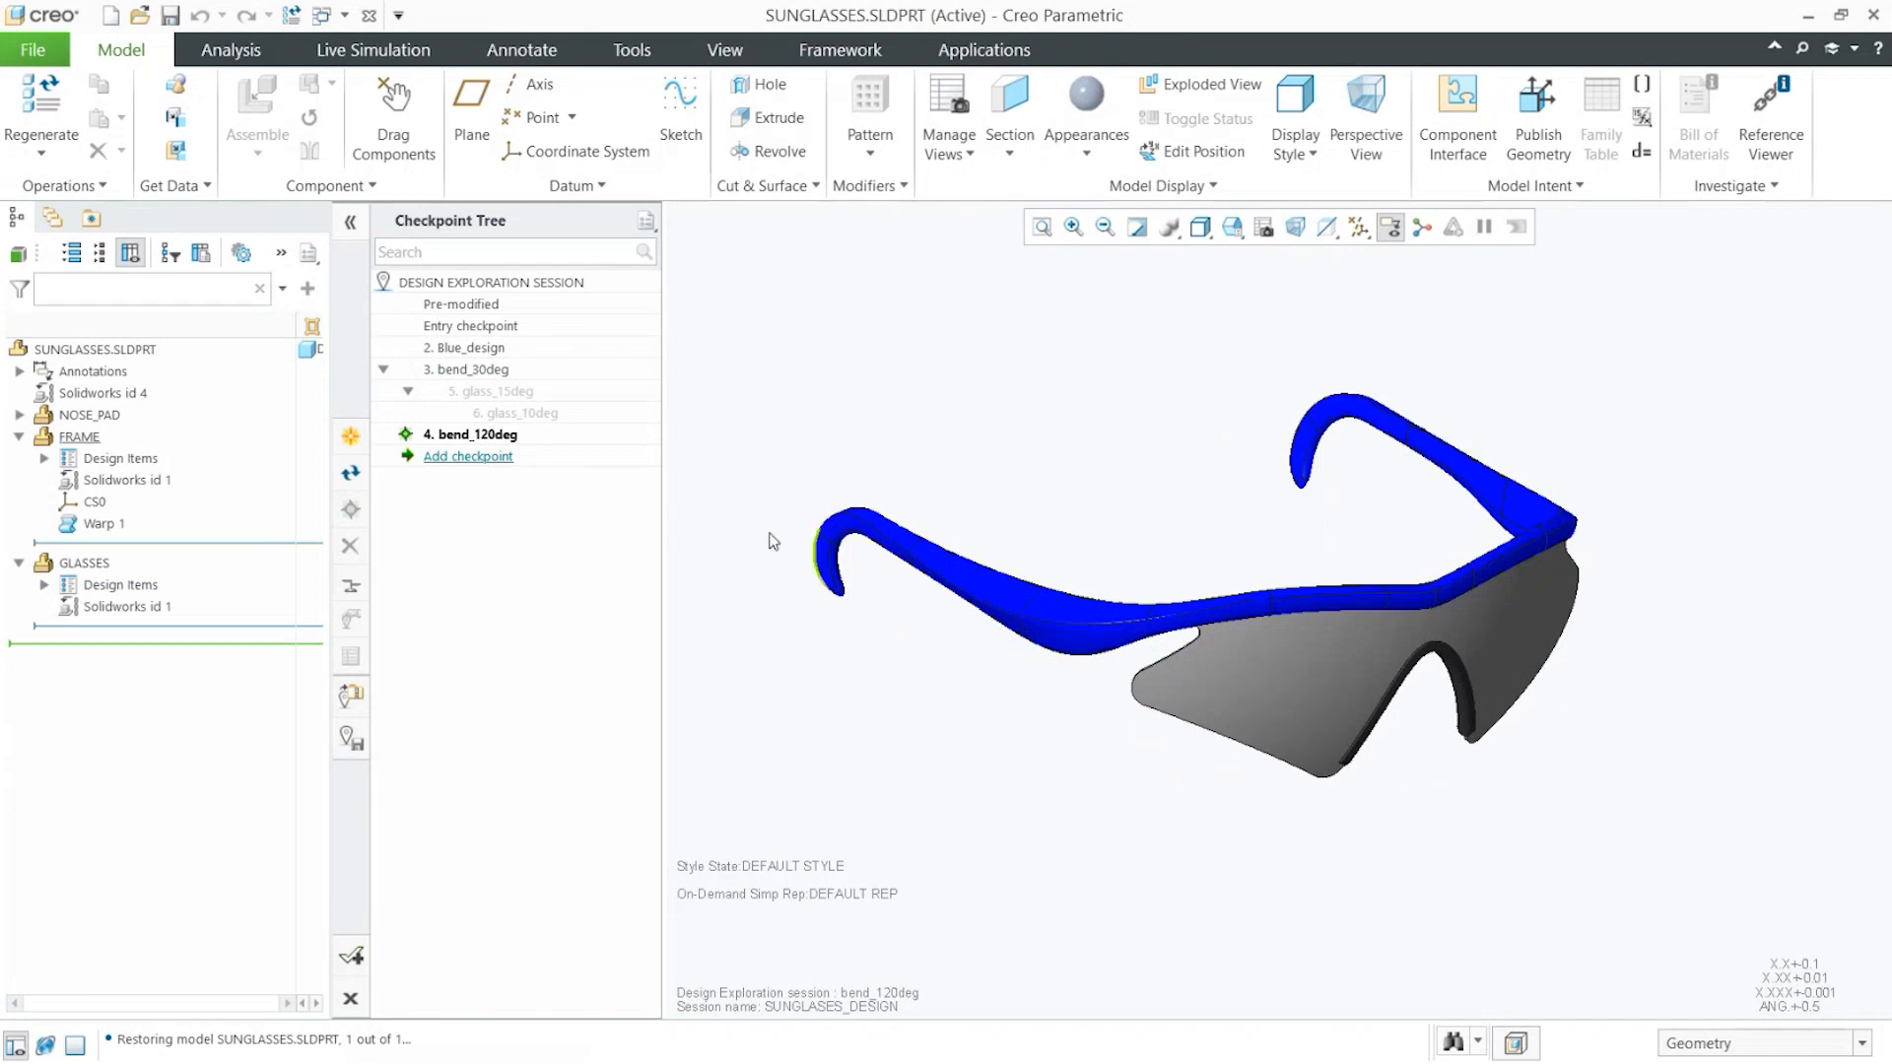
# Restore the glass_10deg checkpoint as the chosen design and inspect its temples and lens
pyautogui.doubleClick(533, 413)
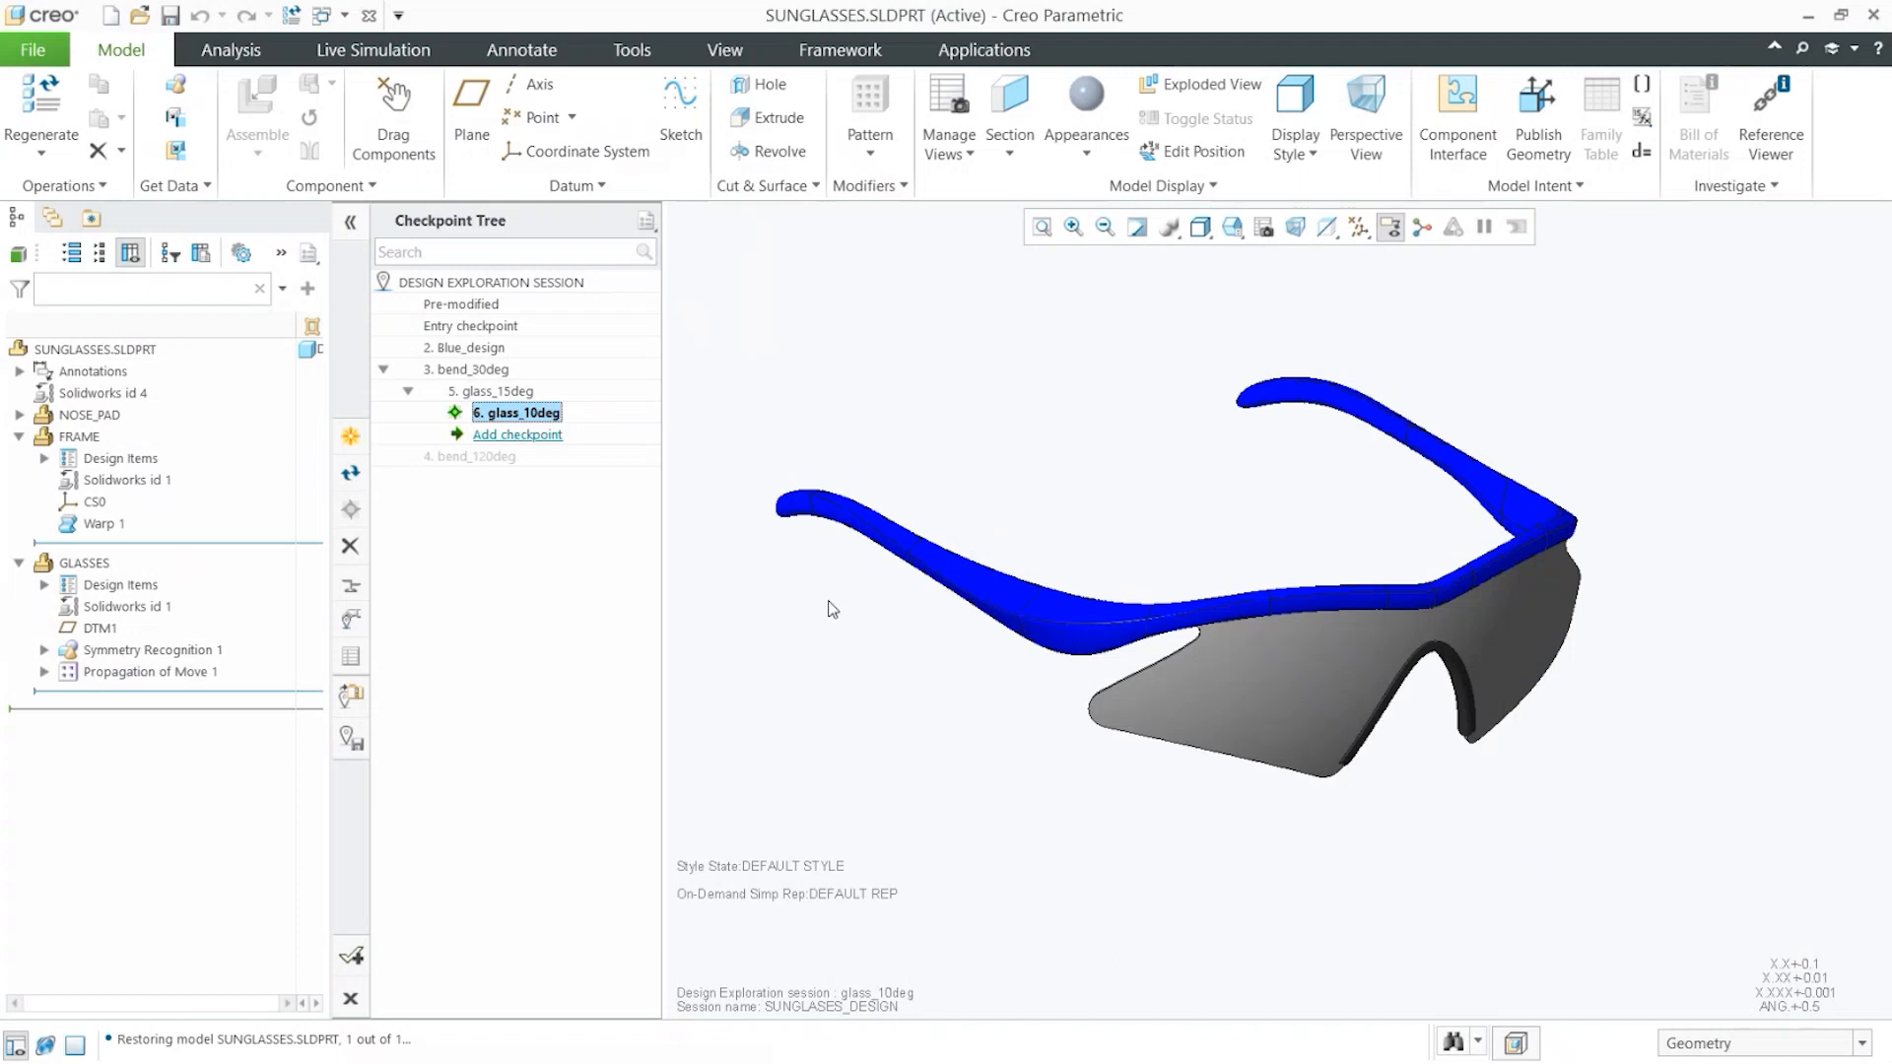
pyautogui.moveTo(840, 541)
pyautogui.mouseDown(button='middle')
pyautogui.moveTo(857, 528)
pyautogui.moveTo(836, 541)
pyautogui.mouseUp(button='middle')
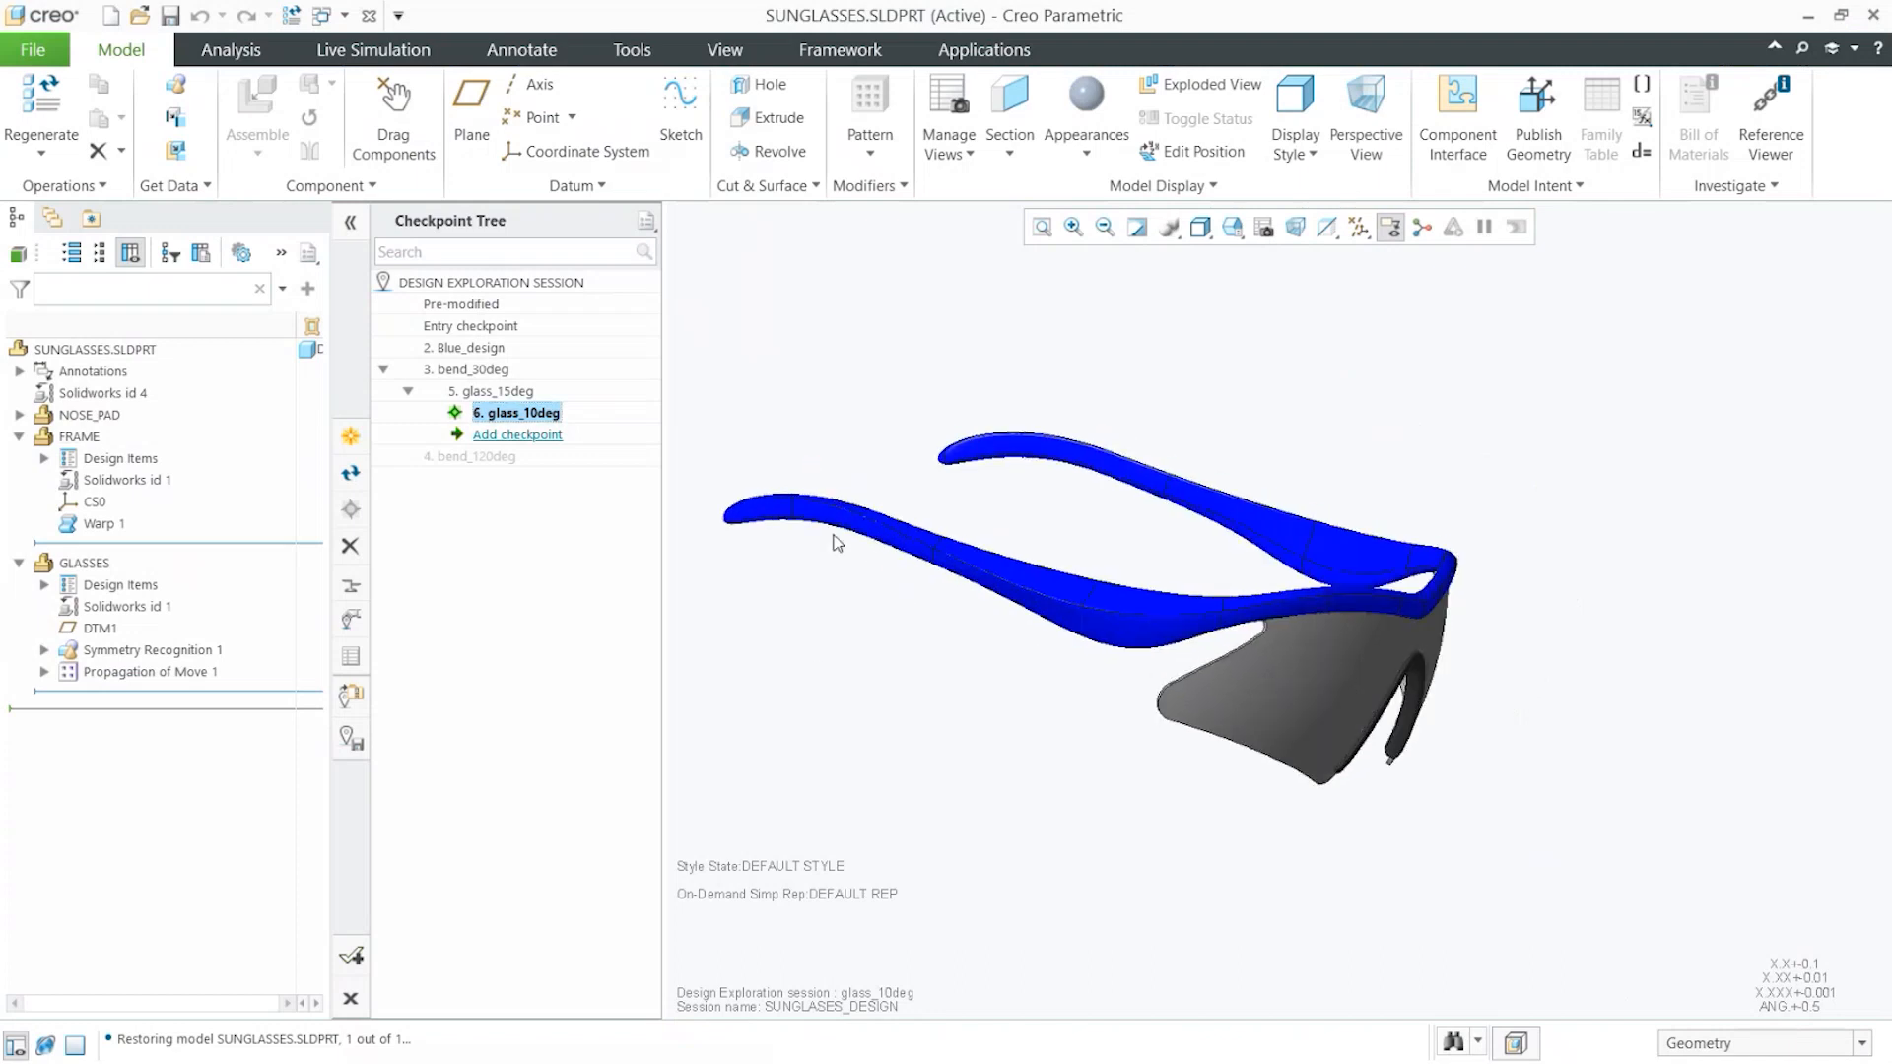
pyautogui.press('ctrl')
pyautogui.press('ctrl')
pyautogui.moveTo(1252, 768); pyautogui.dragTo(1433, 640, button='middle')
pyautogui.scroll(-2, 1493, 642)
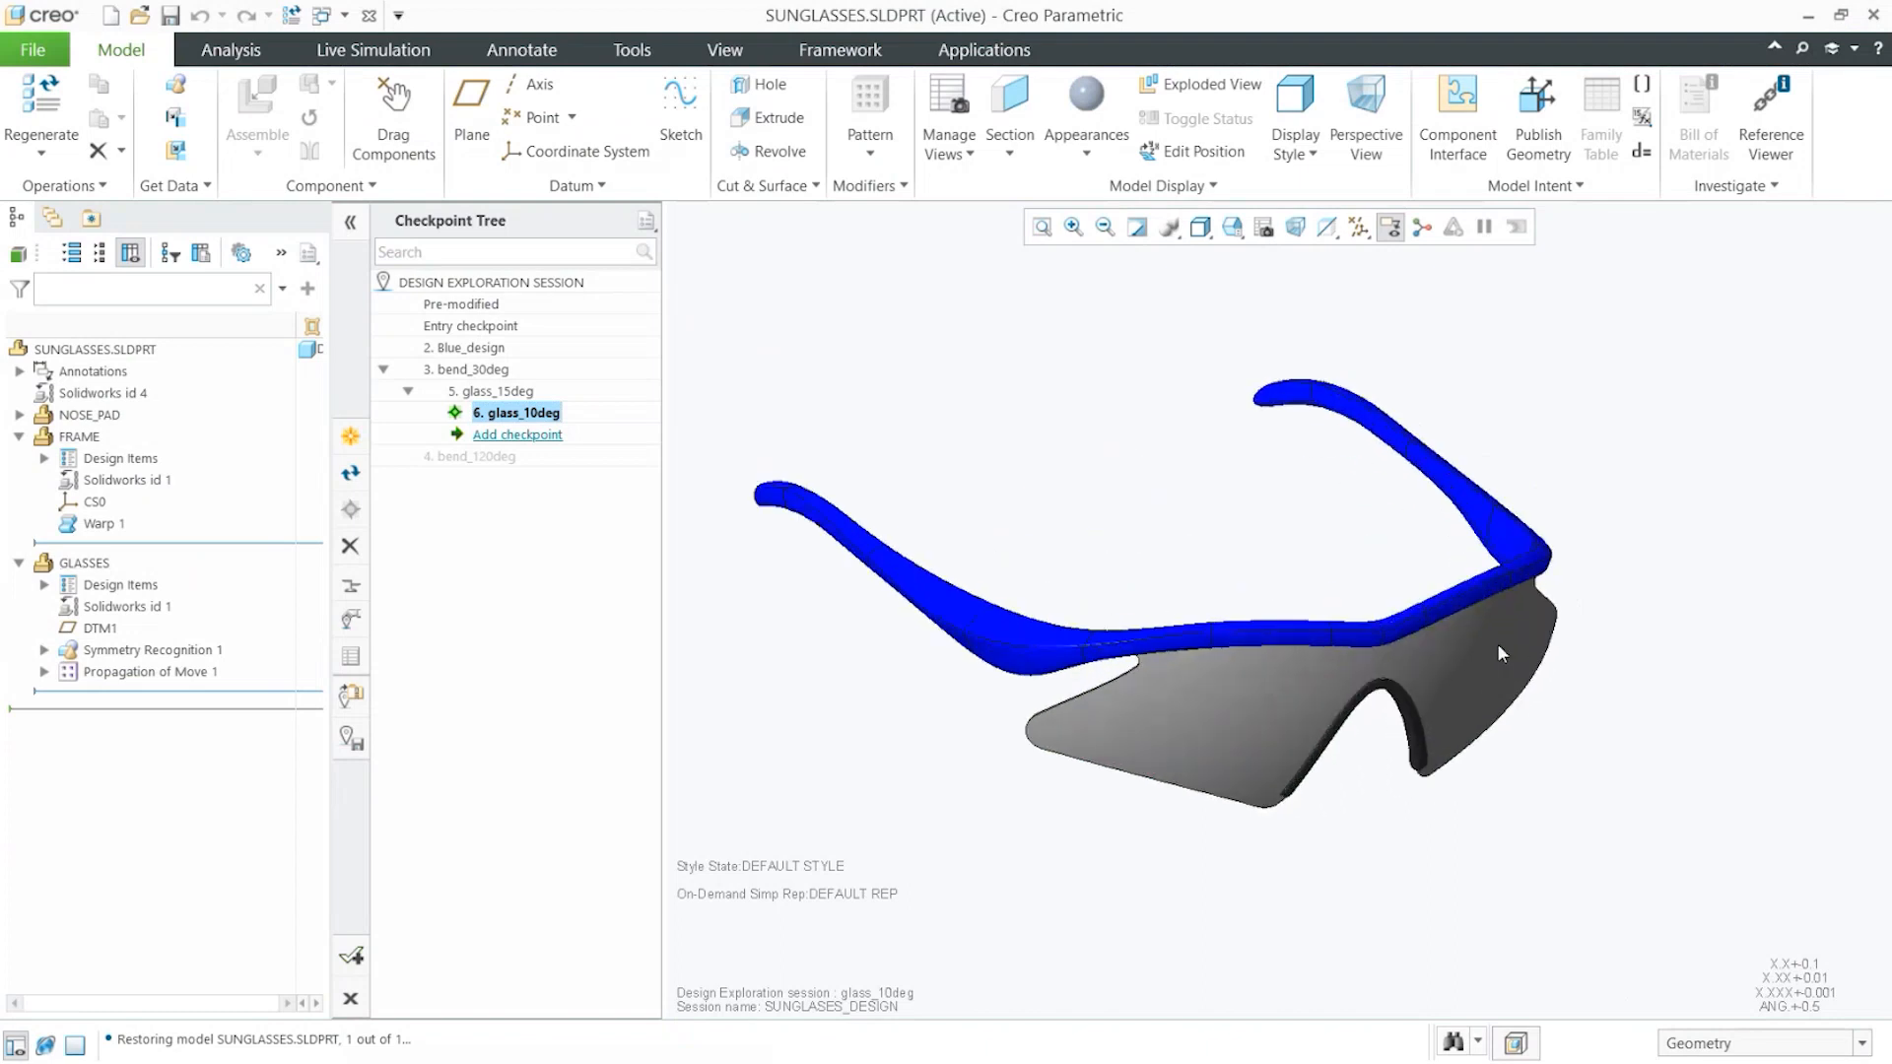
# Accept the Design Exploration session, saving it to the unite_fmx_dex_mbd folder and retrieving the modified SUNGLASSES model
pyautogui.press('ctrl')
pyautogui.press('ctrl')
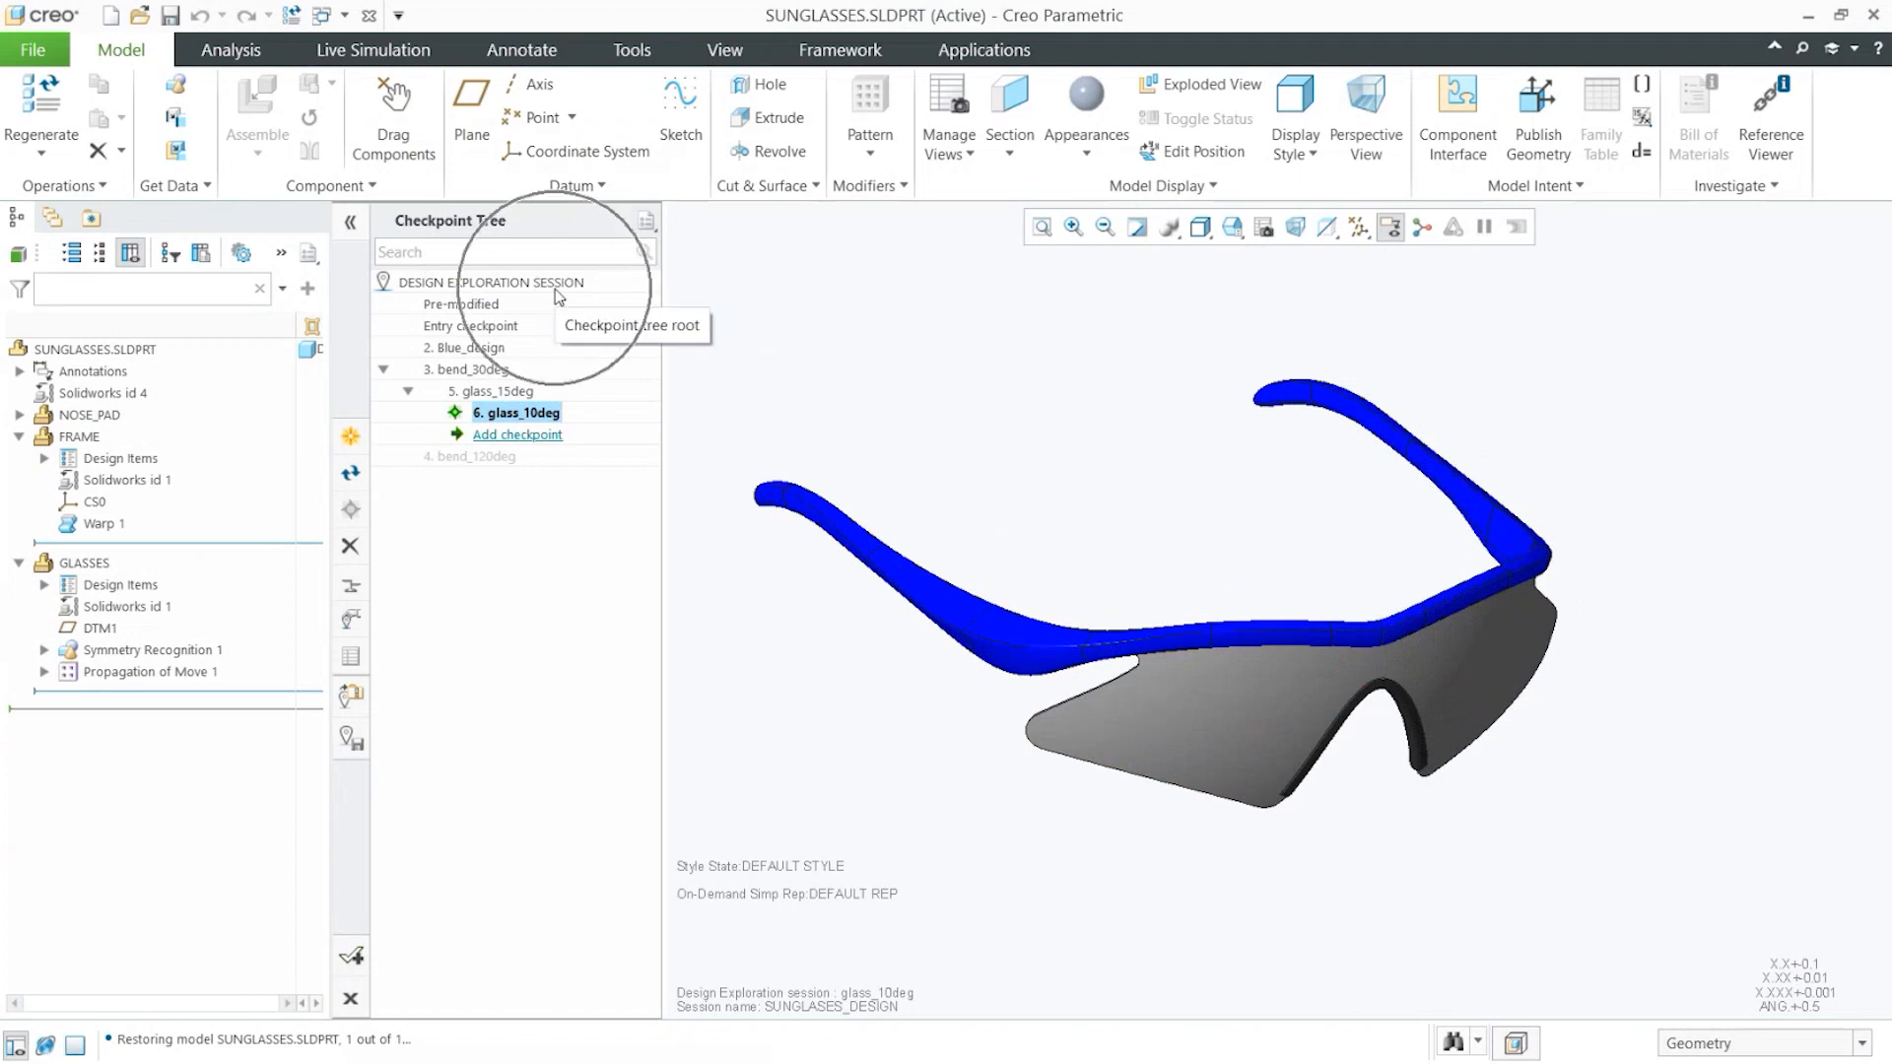
pyautogui.press('ctrl')
pyautogui.press('ctrl')
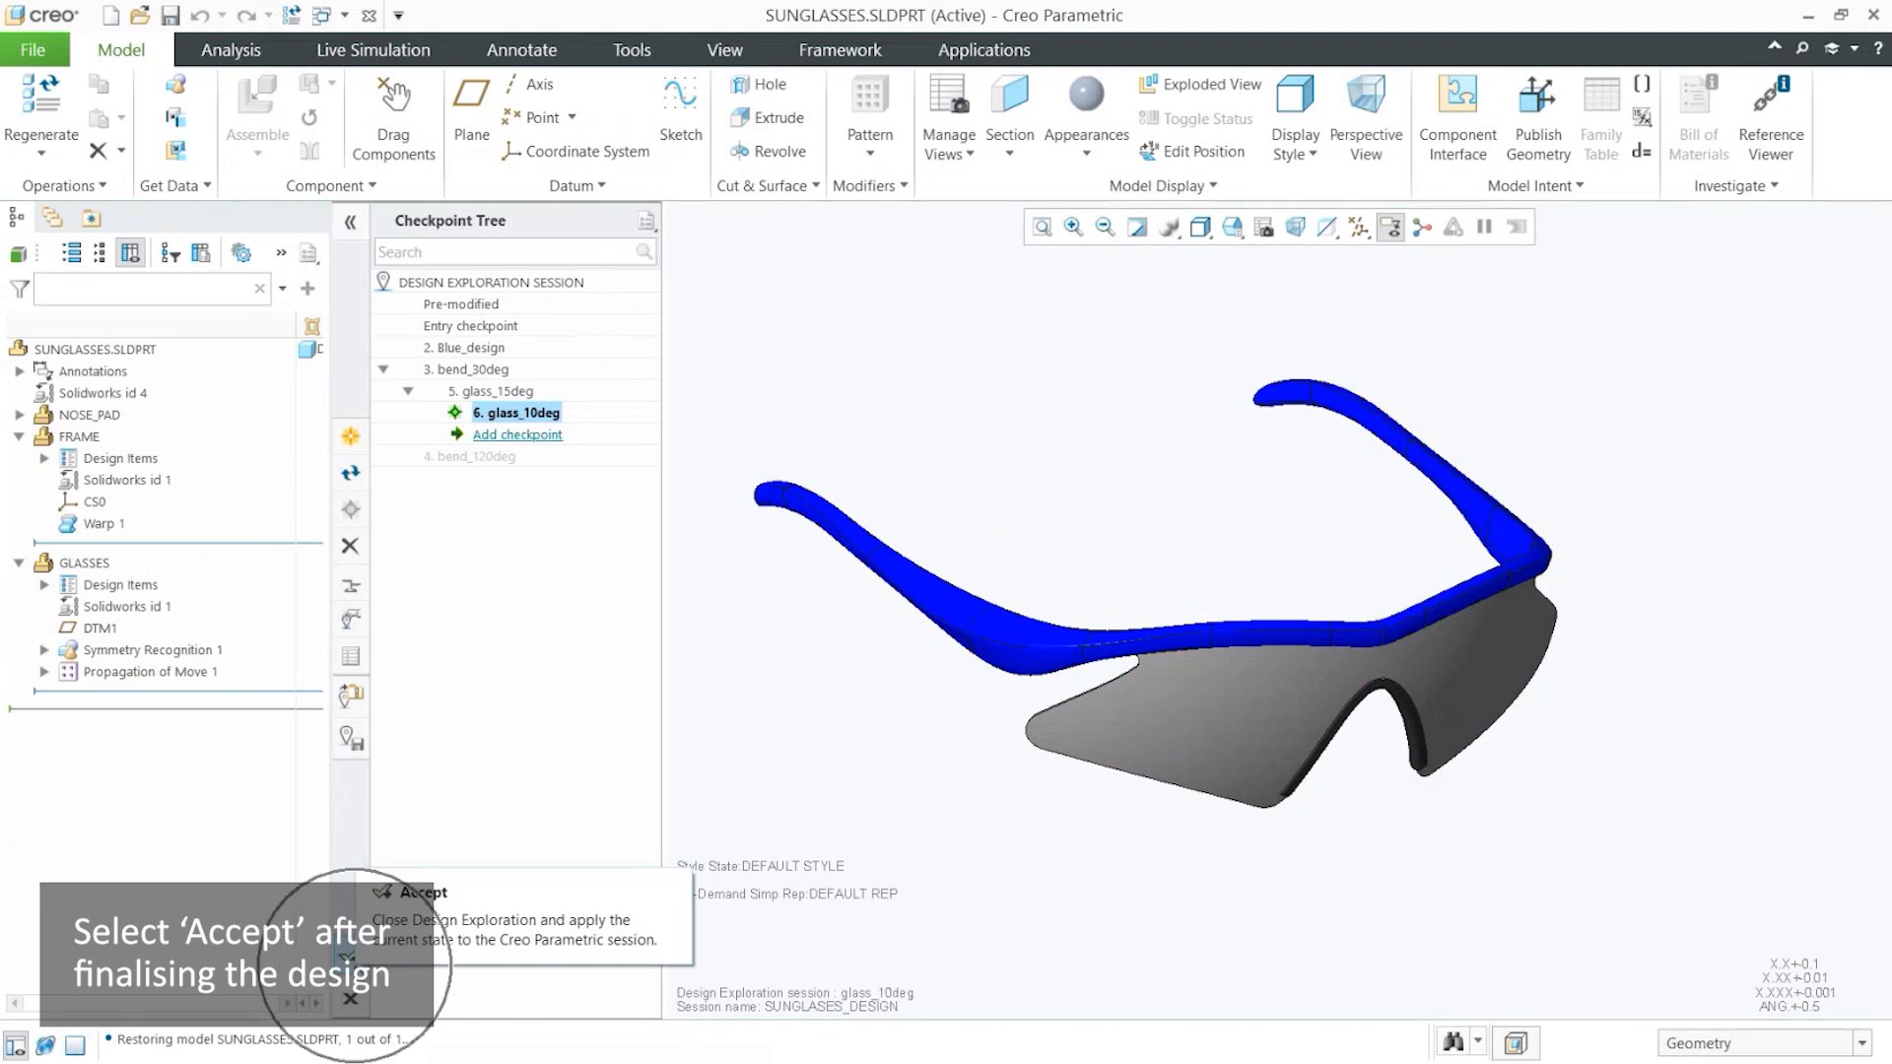
pyautogui.press('ctrl')
pyautogui.press('ctrl')
pyautogui.click(356, 968)
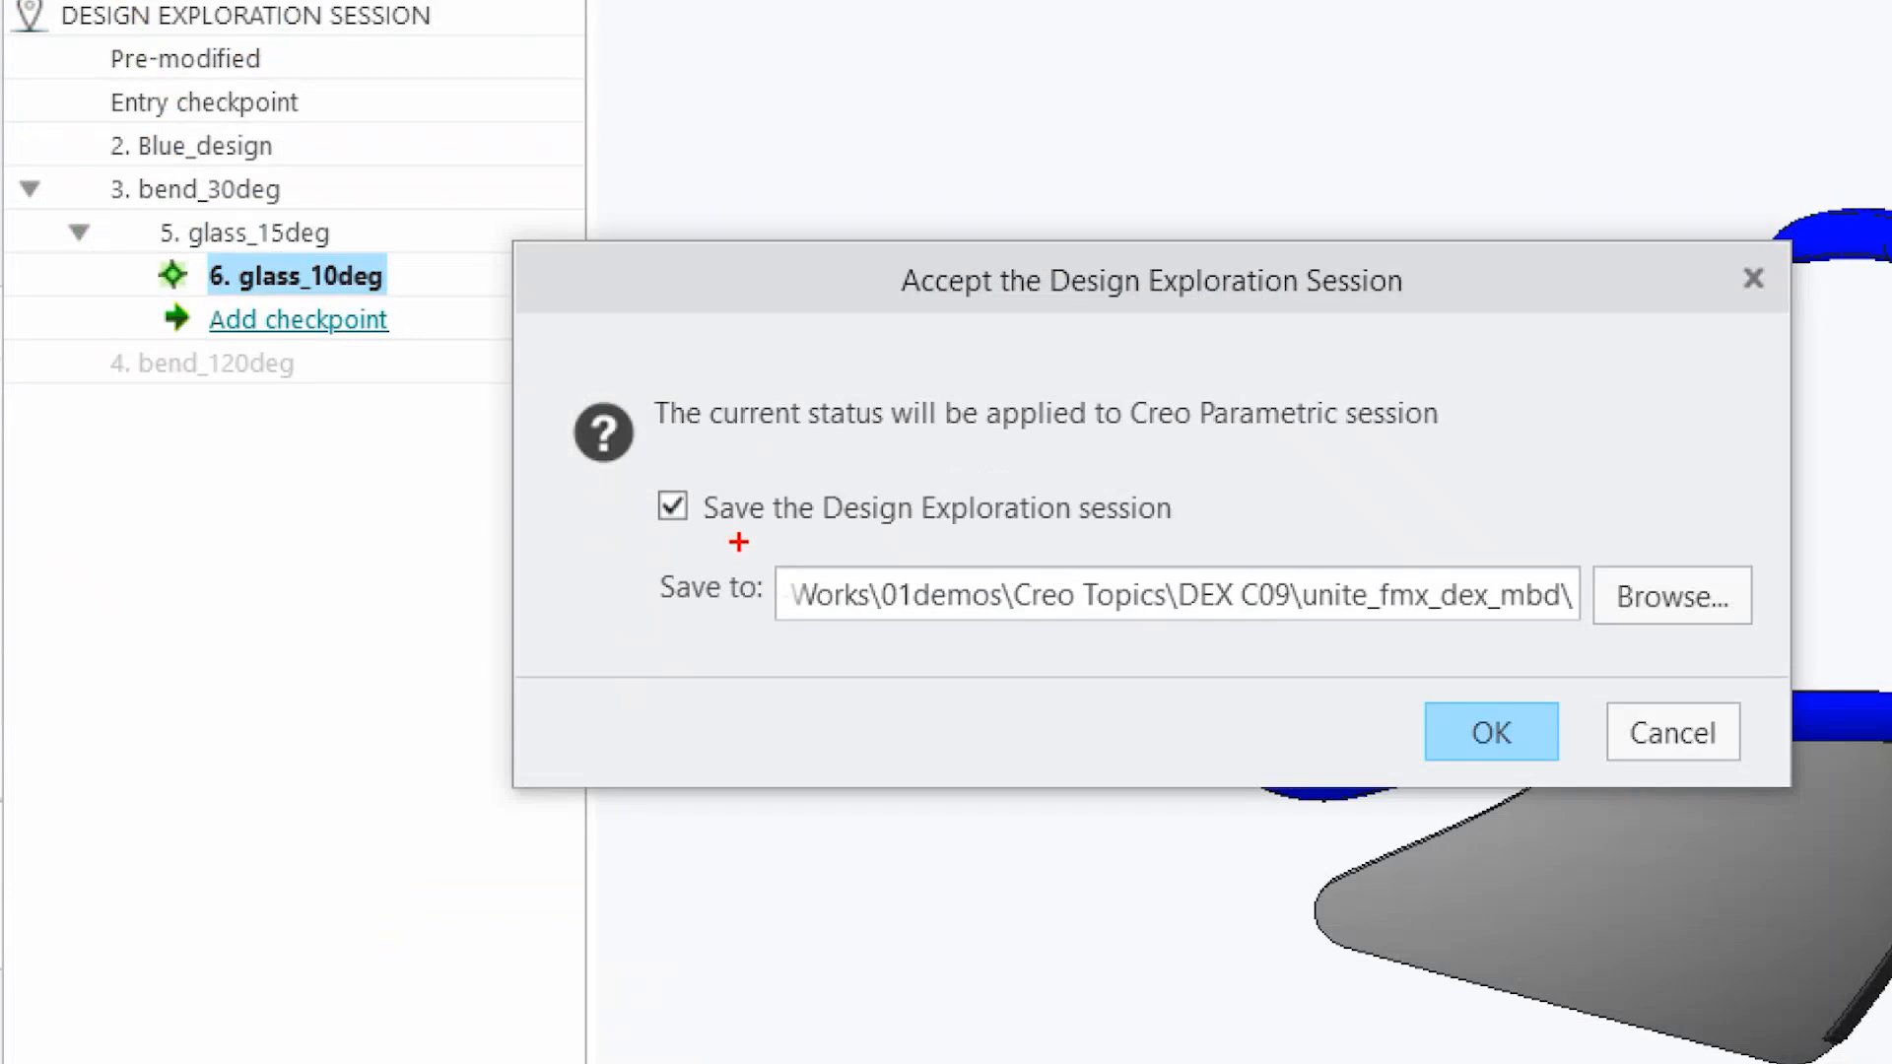
pyautogui.moveTo(738, 542); pyautogui.dragTo(1117, 560)
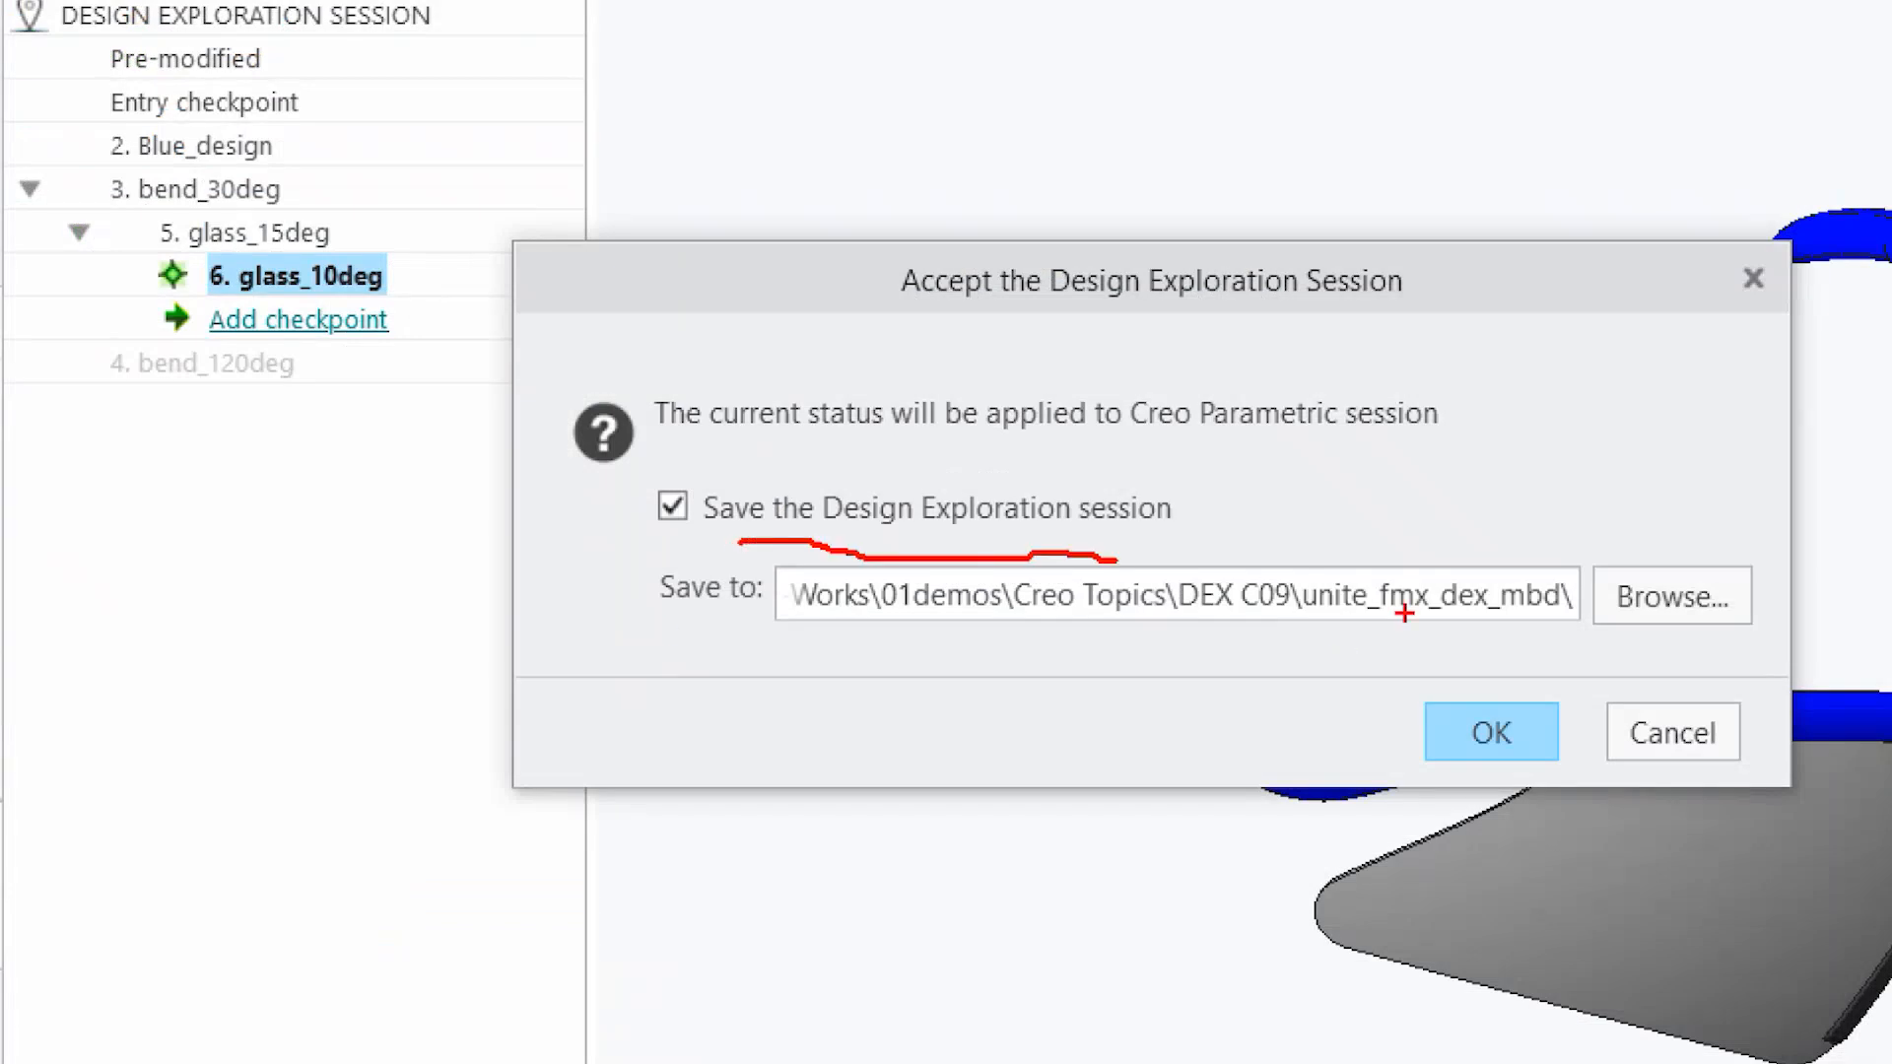
pyautogui.moveTo(1324, 636); pyautogui.dragTo(1494, 635)
pyautogui.moveTo(976, 631); pyautogui.dragTo(1399, 647)
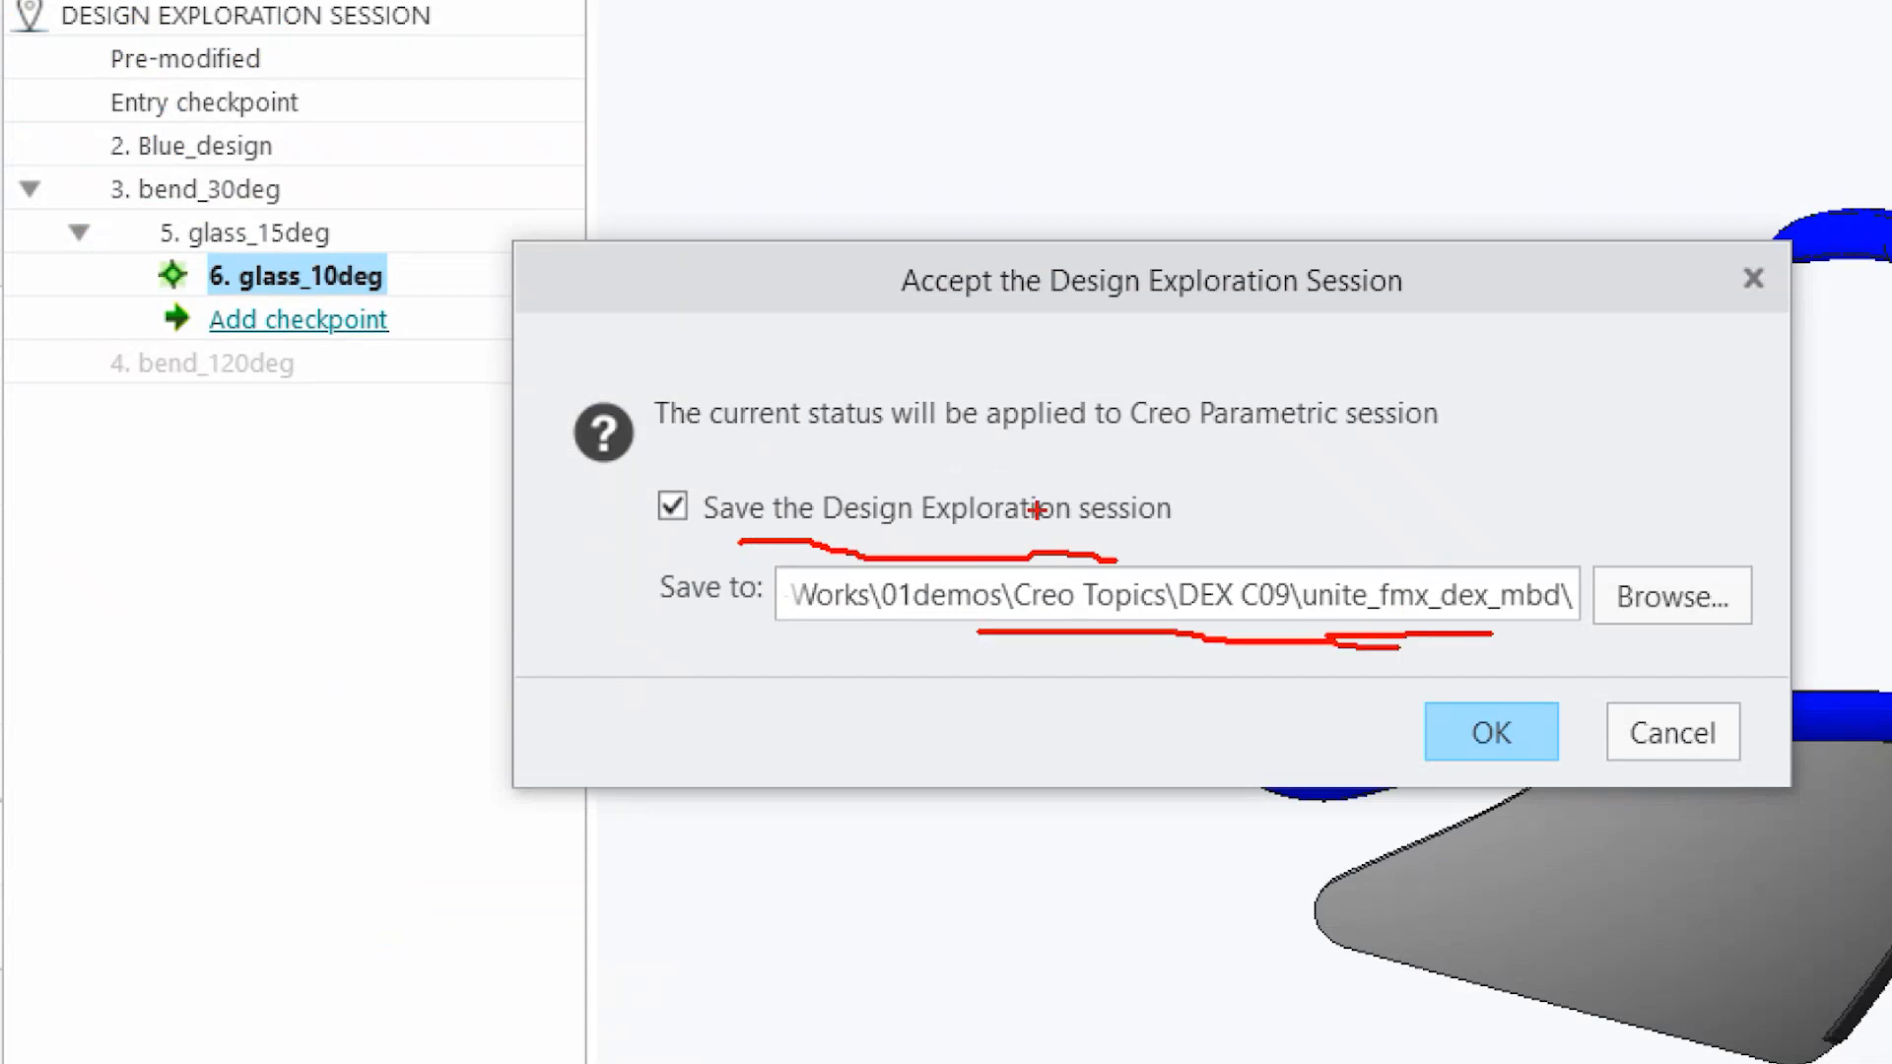
pyautogui.press('Escape')
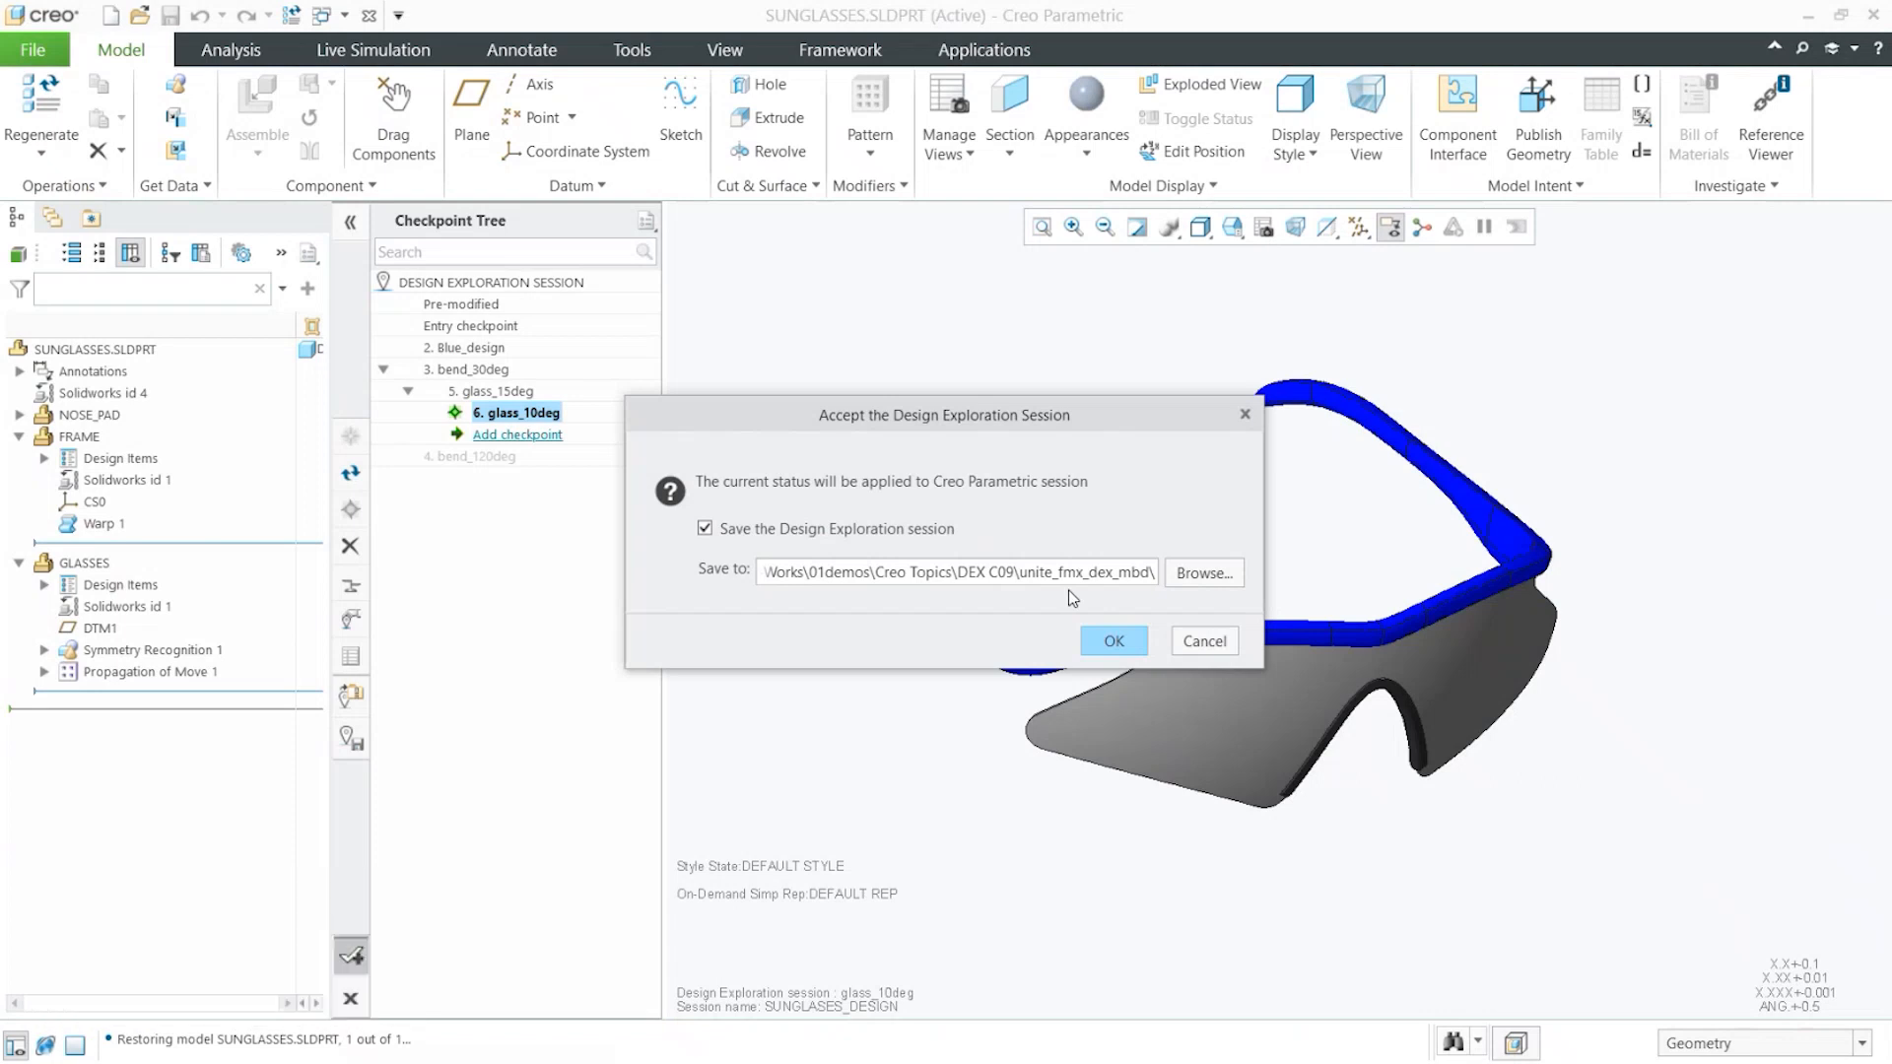
pyautogui.click(757, 586)
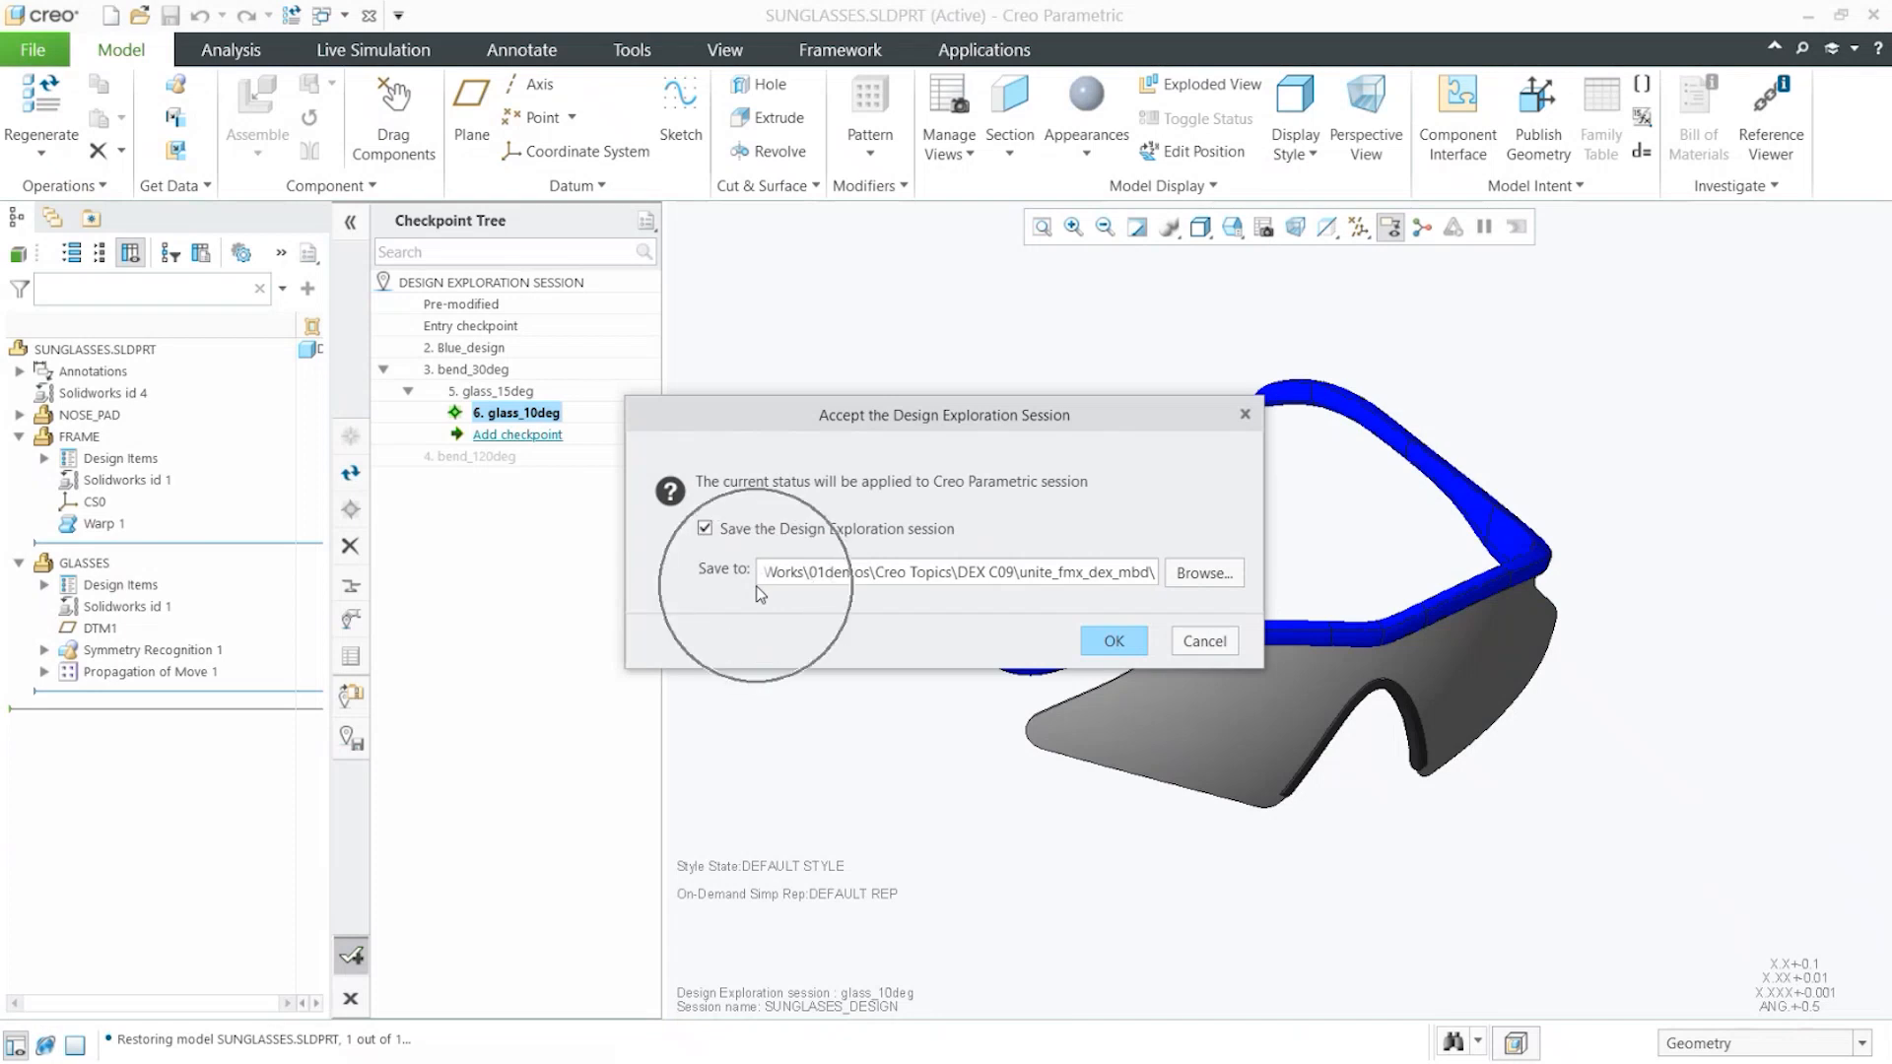
pyautogui.click(937, 594)
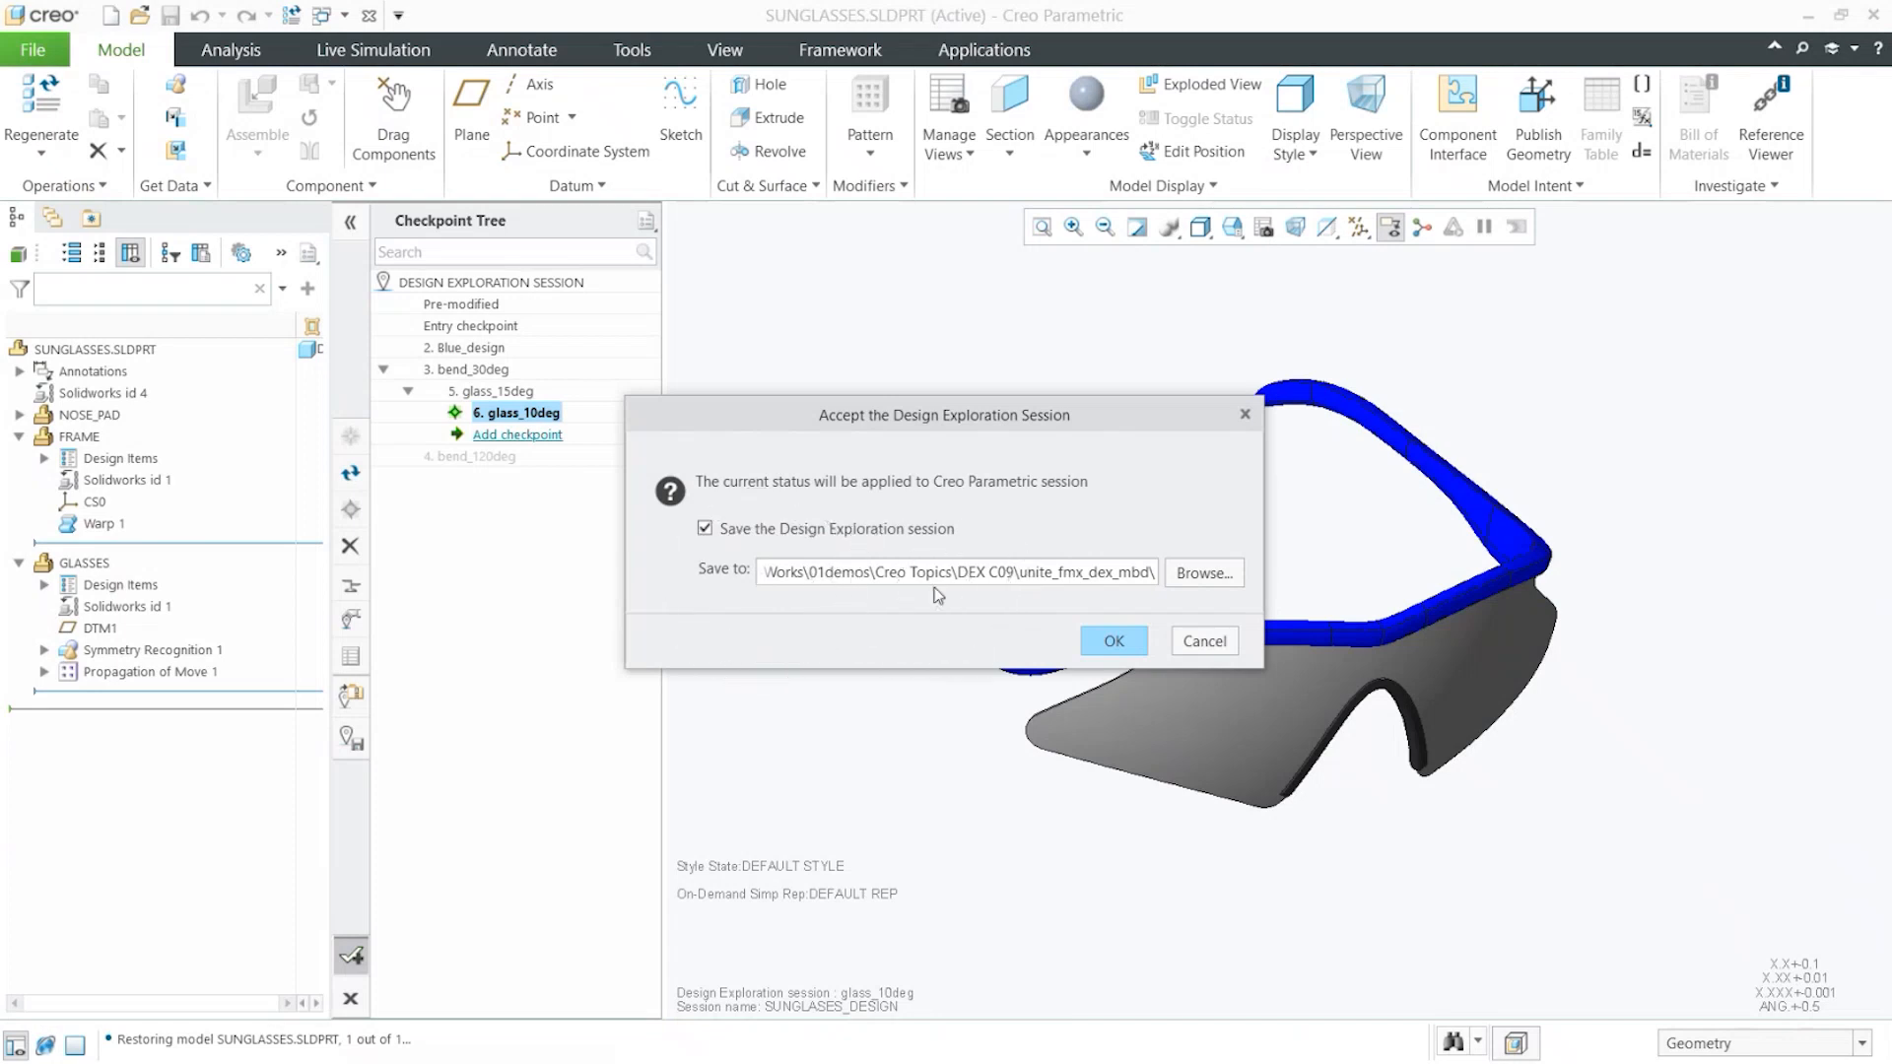
pyautogui.click(1113, 651)
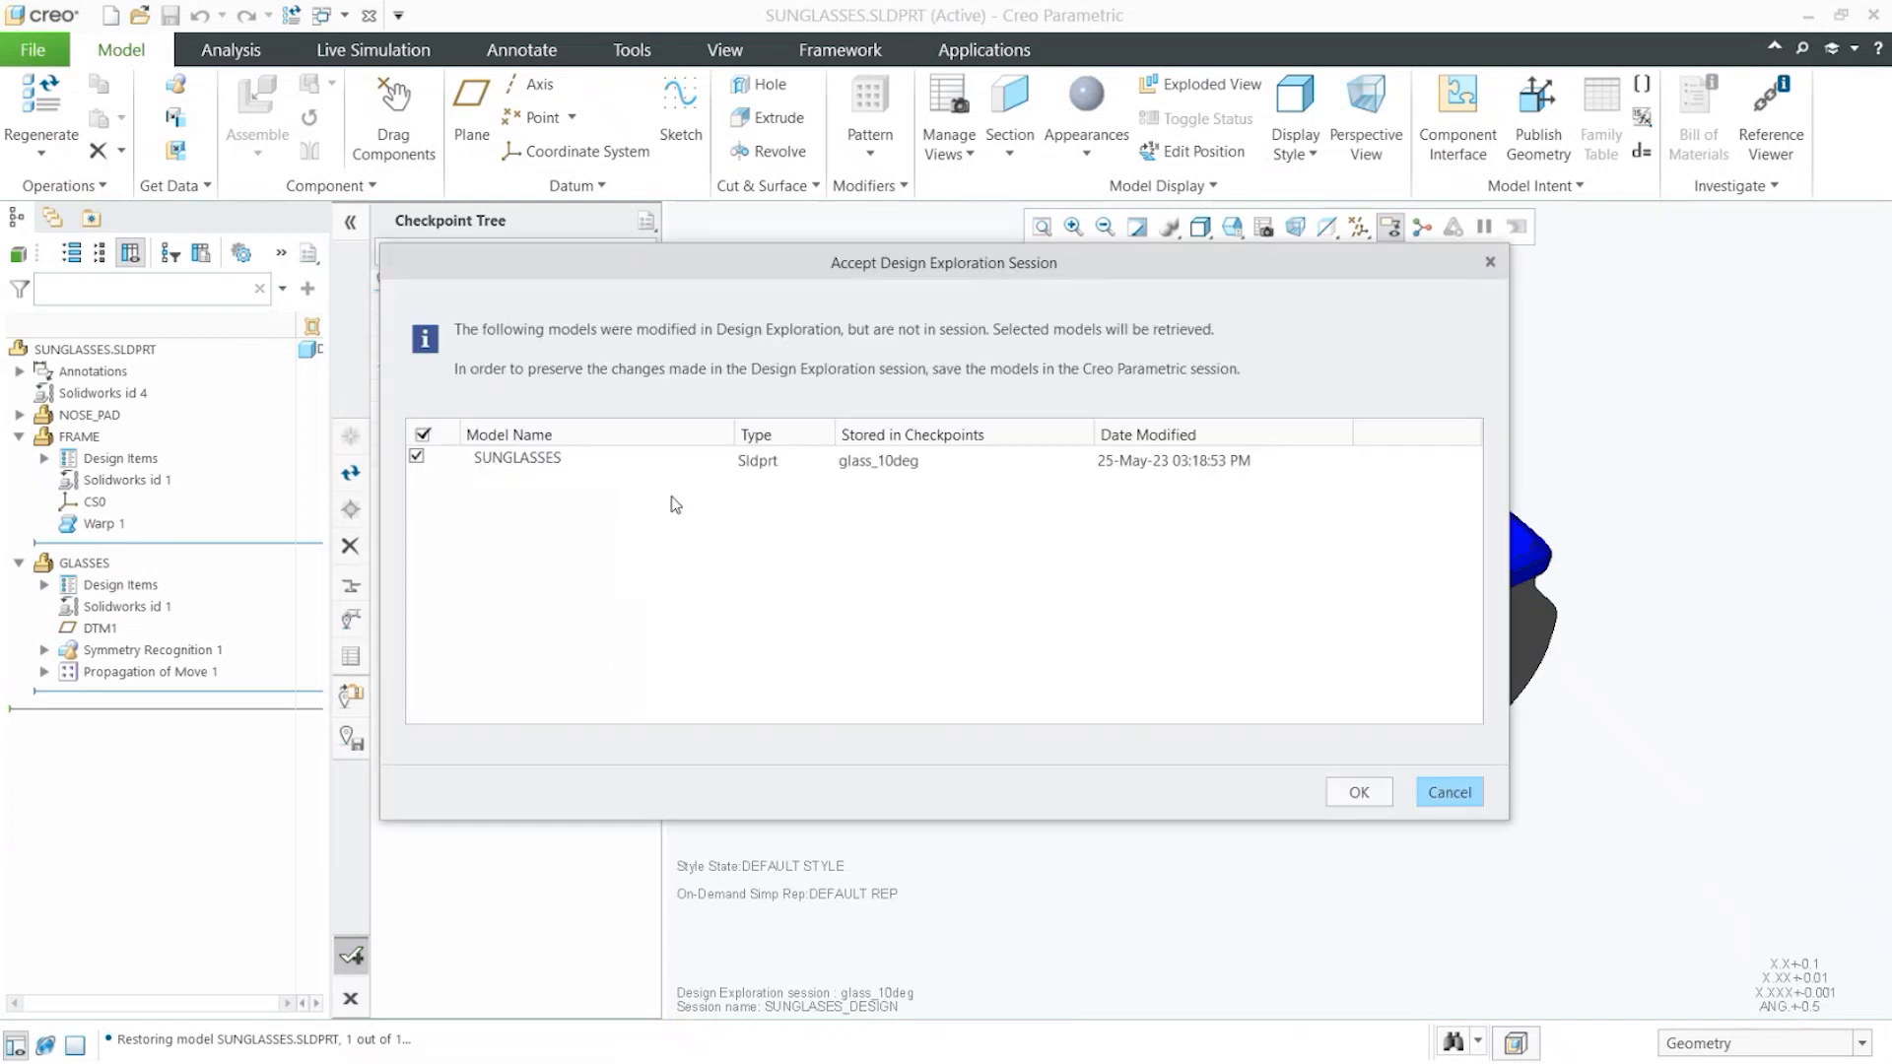
pyautogui.click(1356, 793)
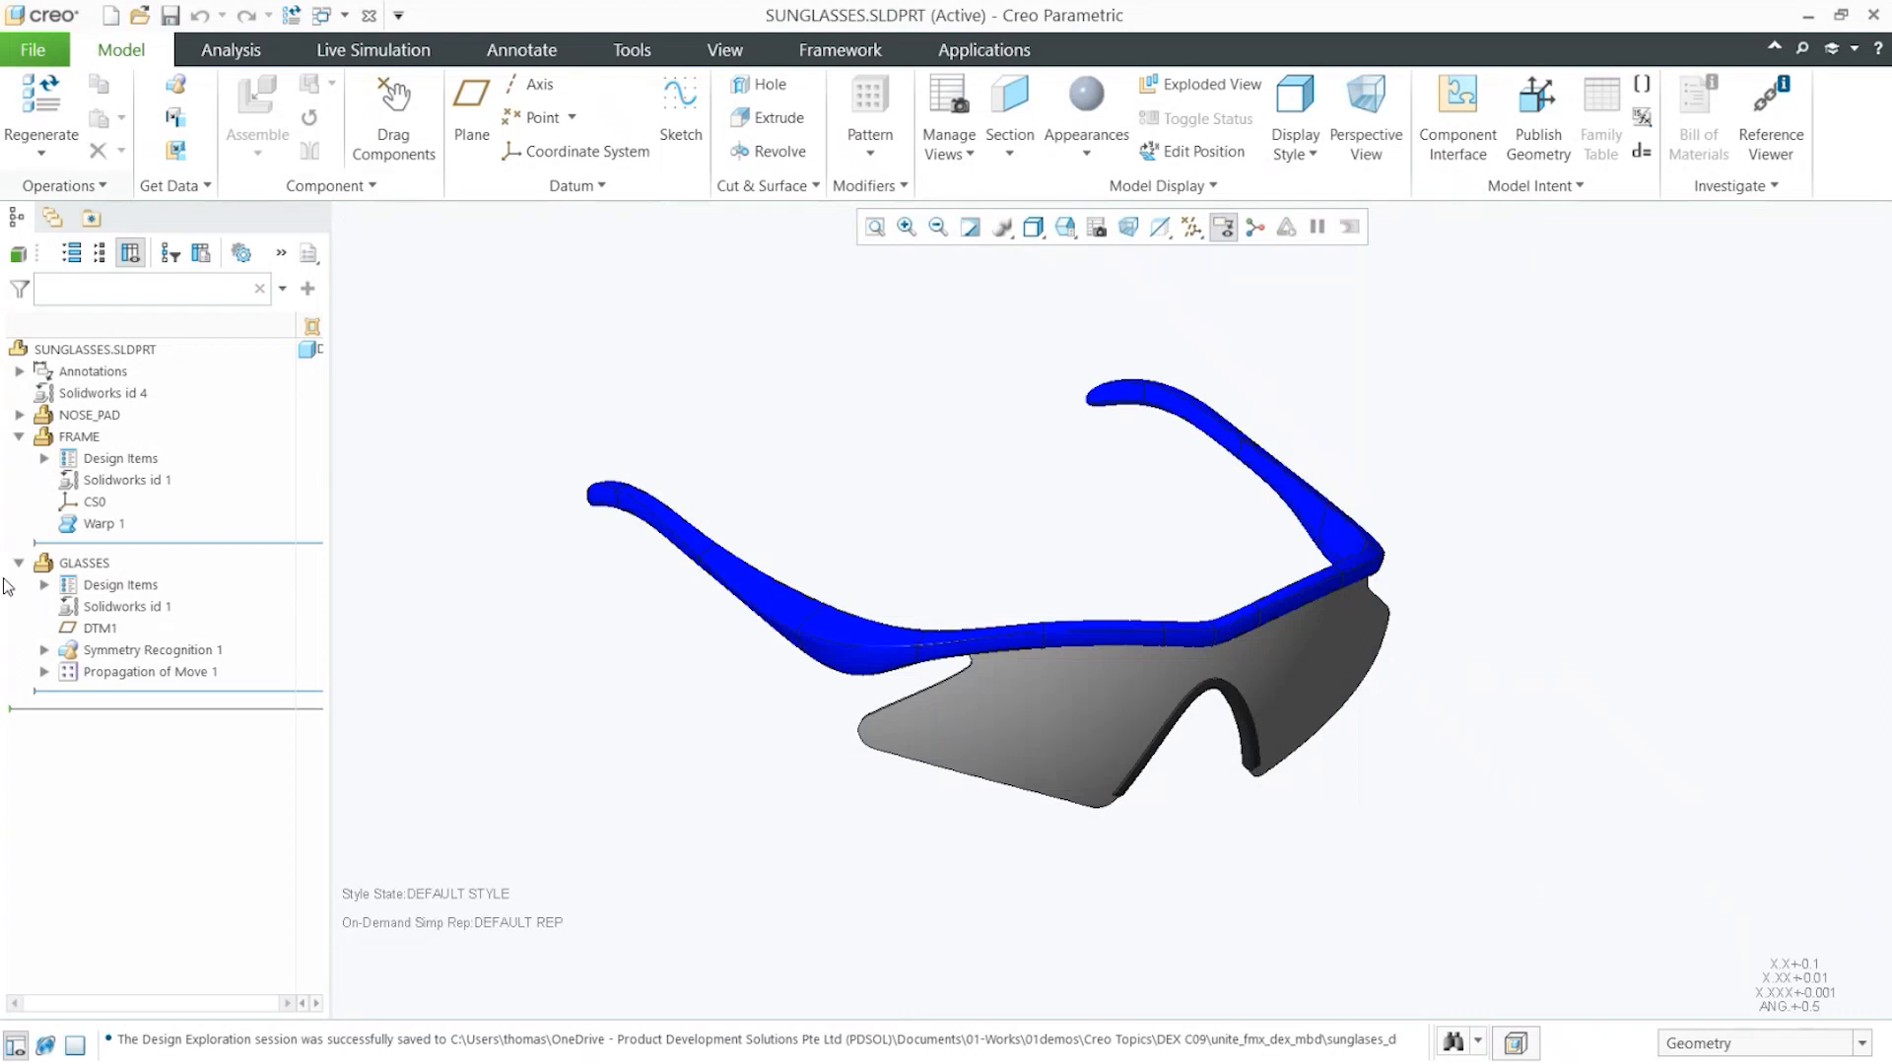
# Examine the accepted sunglasses design in the modelling session, including the FRAME and GLASSES features in the model tree
pyautogui.click(584, 627)
pyautogui.click(498, 636)
pyautogui.press('ctrl')
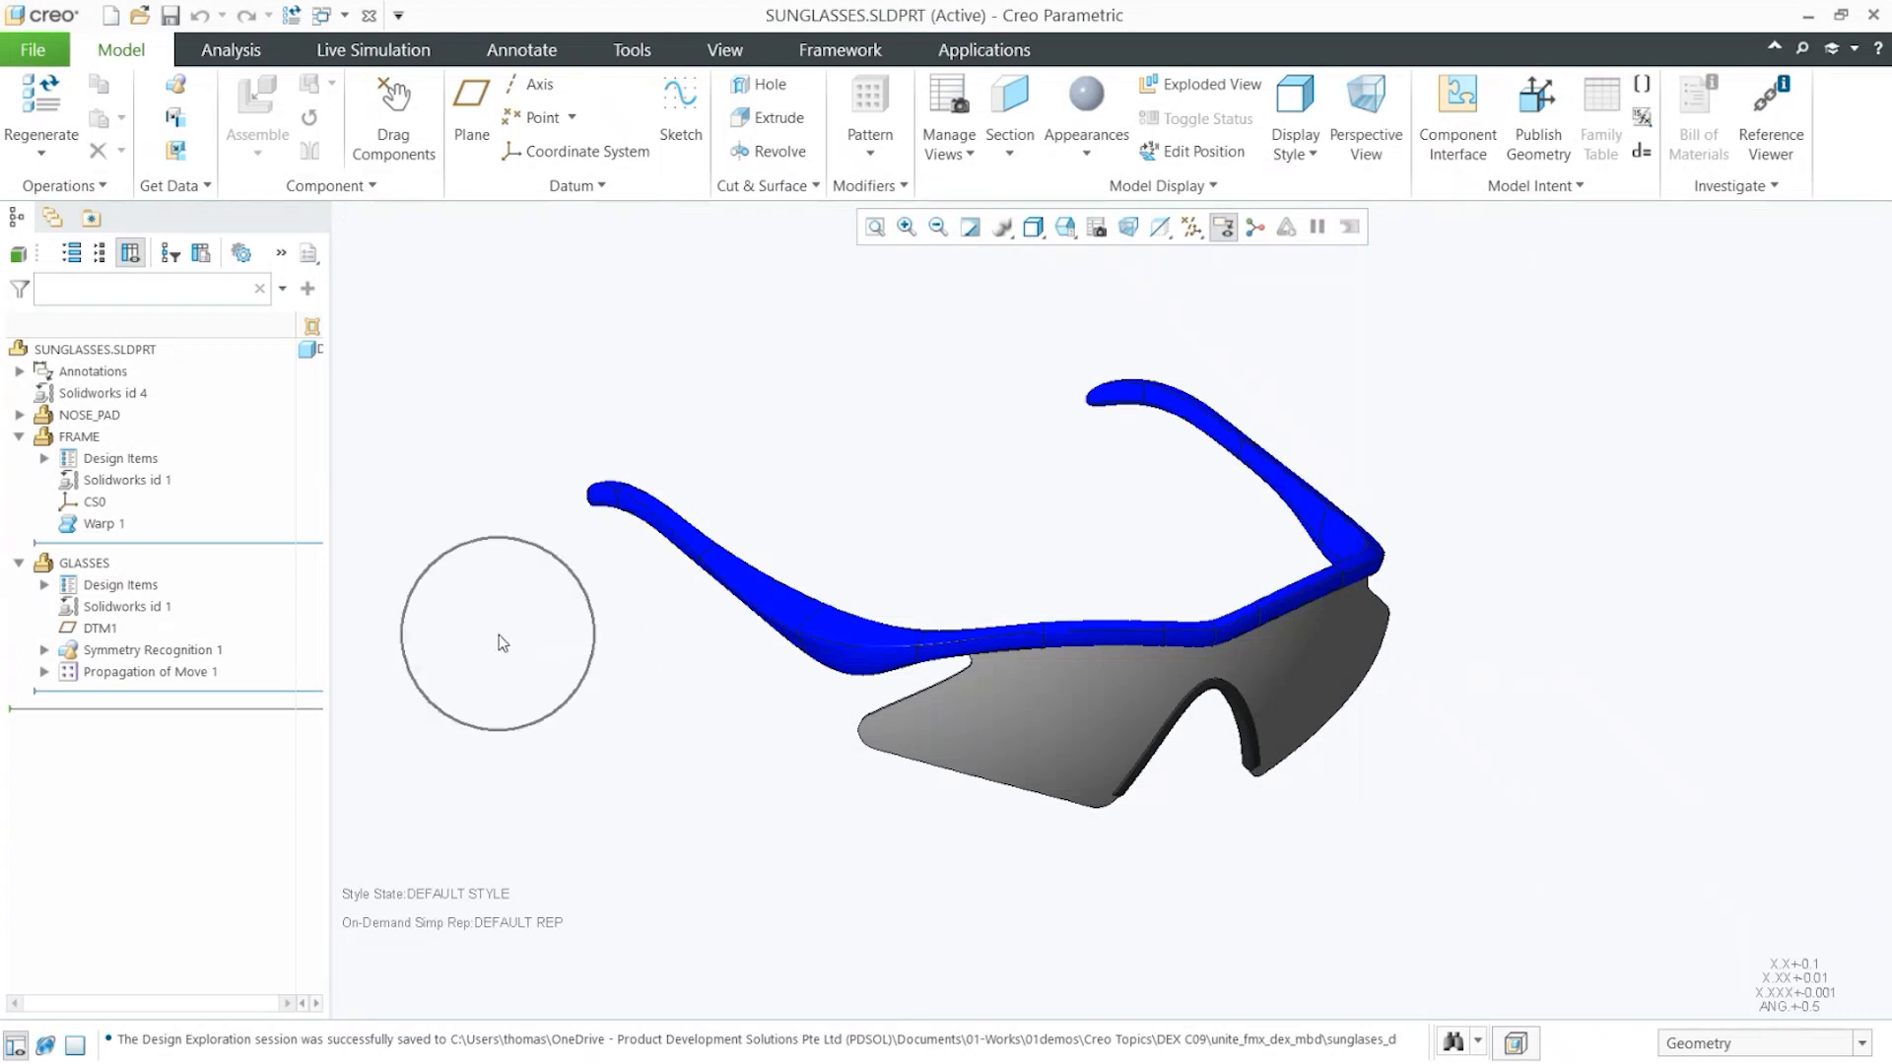
pyautogui.moveTo(937, 701)
pyautogui.mouseDown(button='middle')
pyautogui.moveTo(1015, 717)
pyautogui.moveTo(939, 682)
pyautogui.mouseUp(button='middle')
pyautogui.scroll(2, 1156, 745)
pyautogui.scroll(-2, 1159, 752)
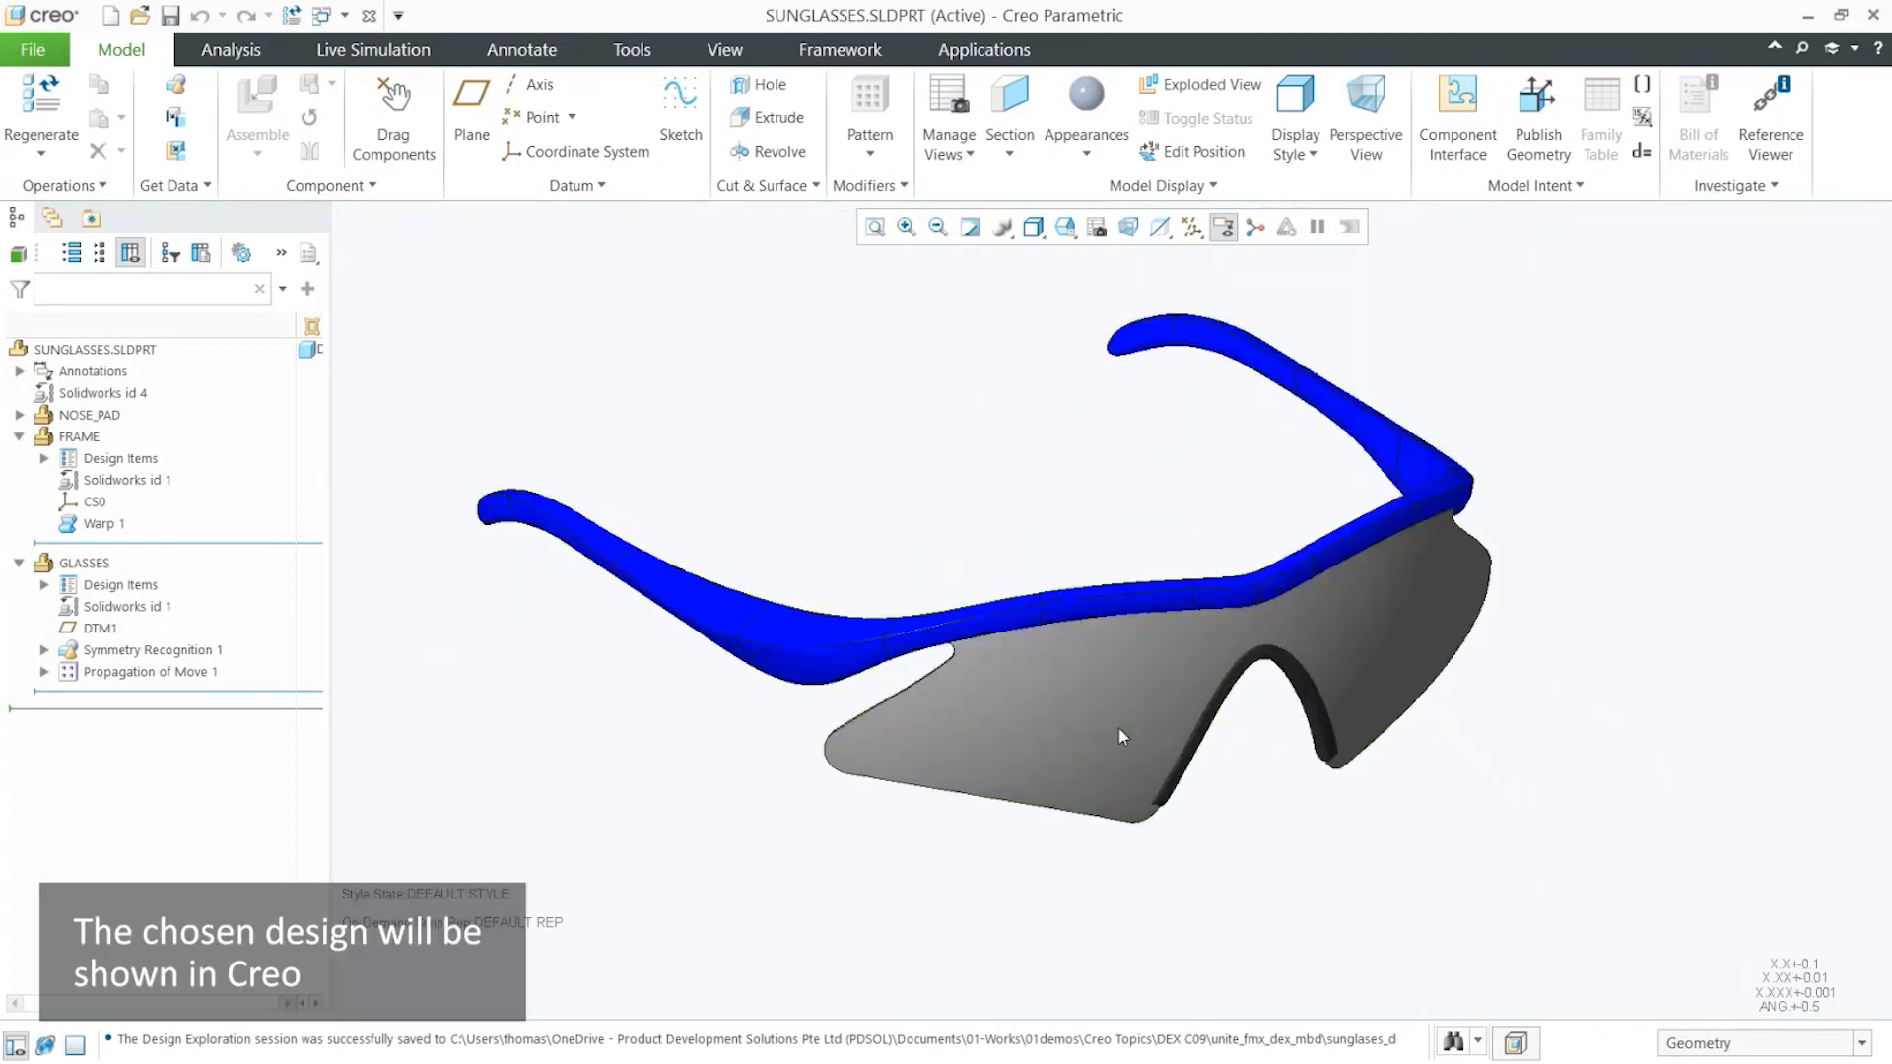
pyautogui.press('ctrl')
pyautogui.press('ctrl')
pyautogui.press('ctrl')
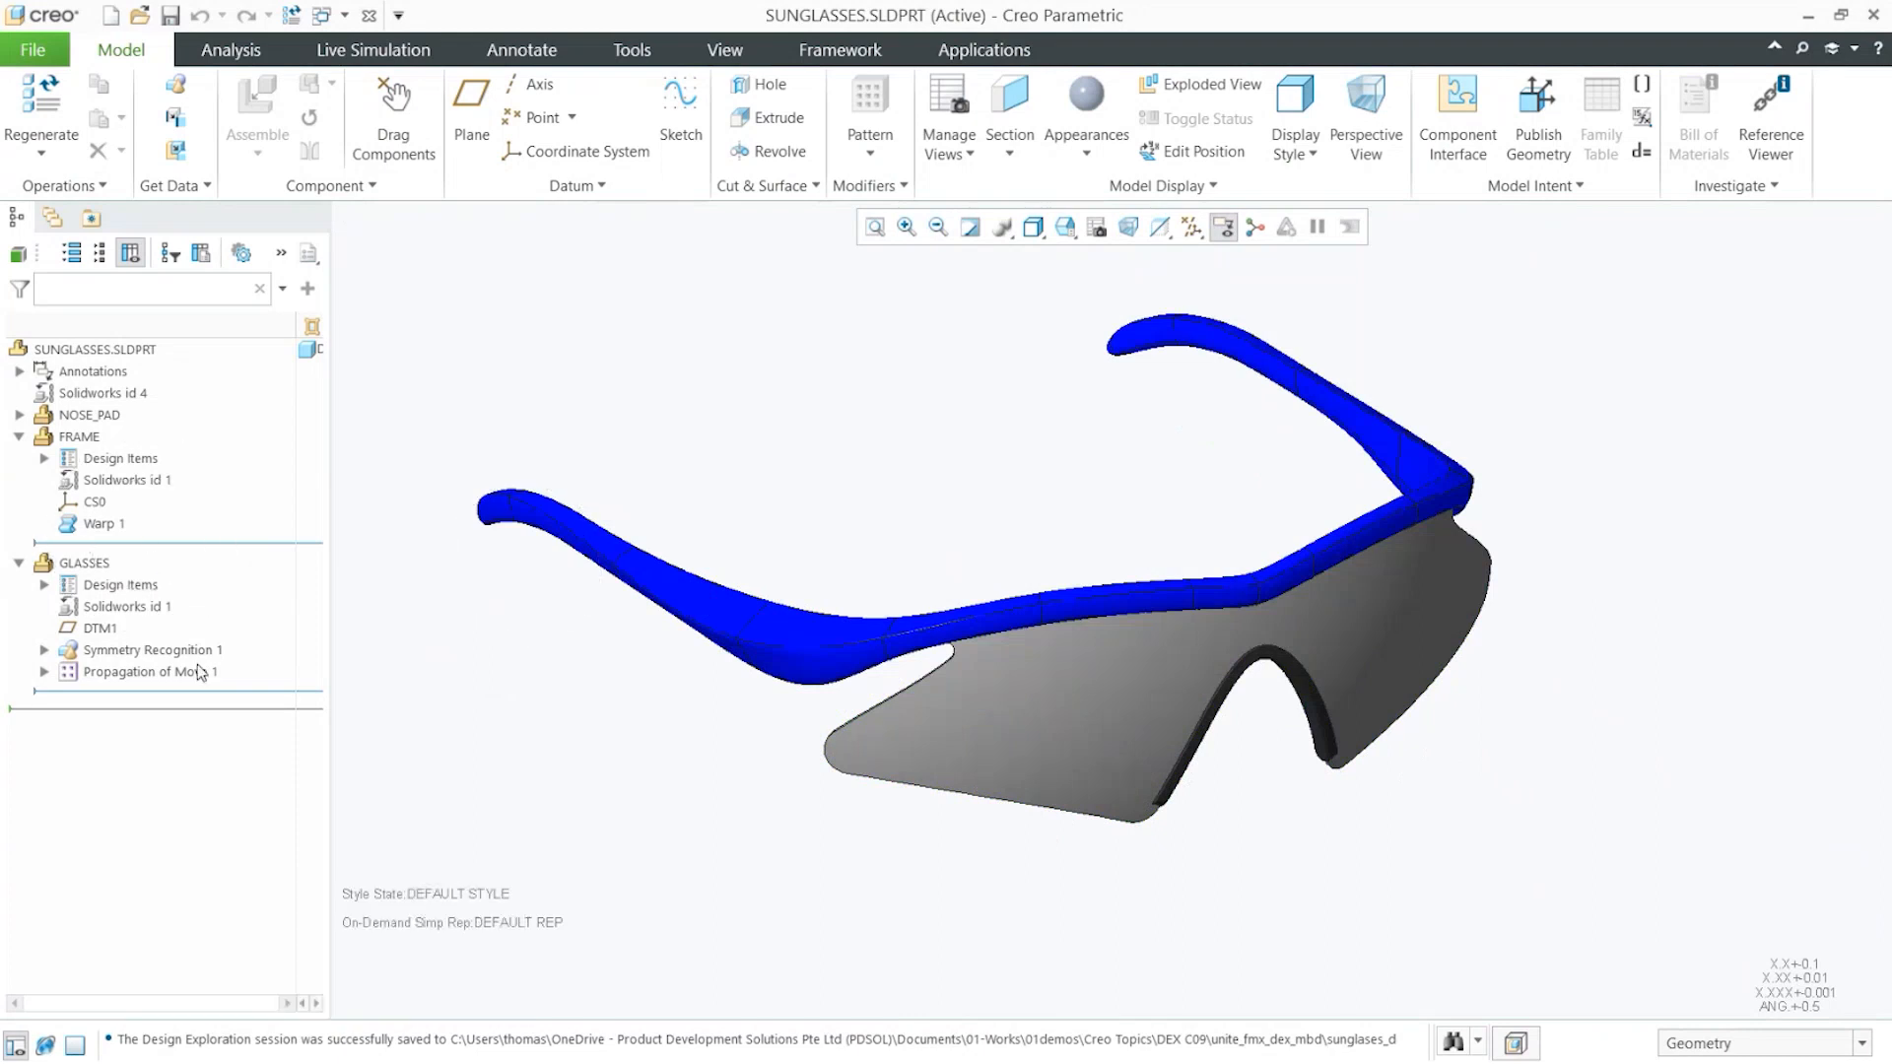
pyautogui.press('ctrl')
pyautogui.press('ctrl')
pyautogui.moveTo(1173, 675)
pyautogui.mouseDown(button='middle')
pyautogui.moveTo(1233, 681)
pyautogui.moveTo(1184, 676)
pyautogui.mouseUp(button='middle')
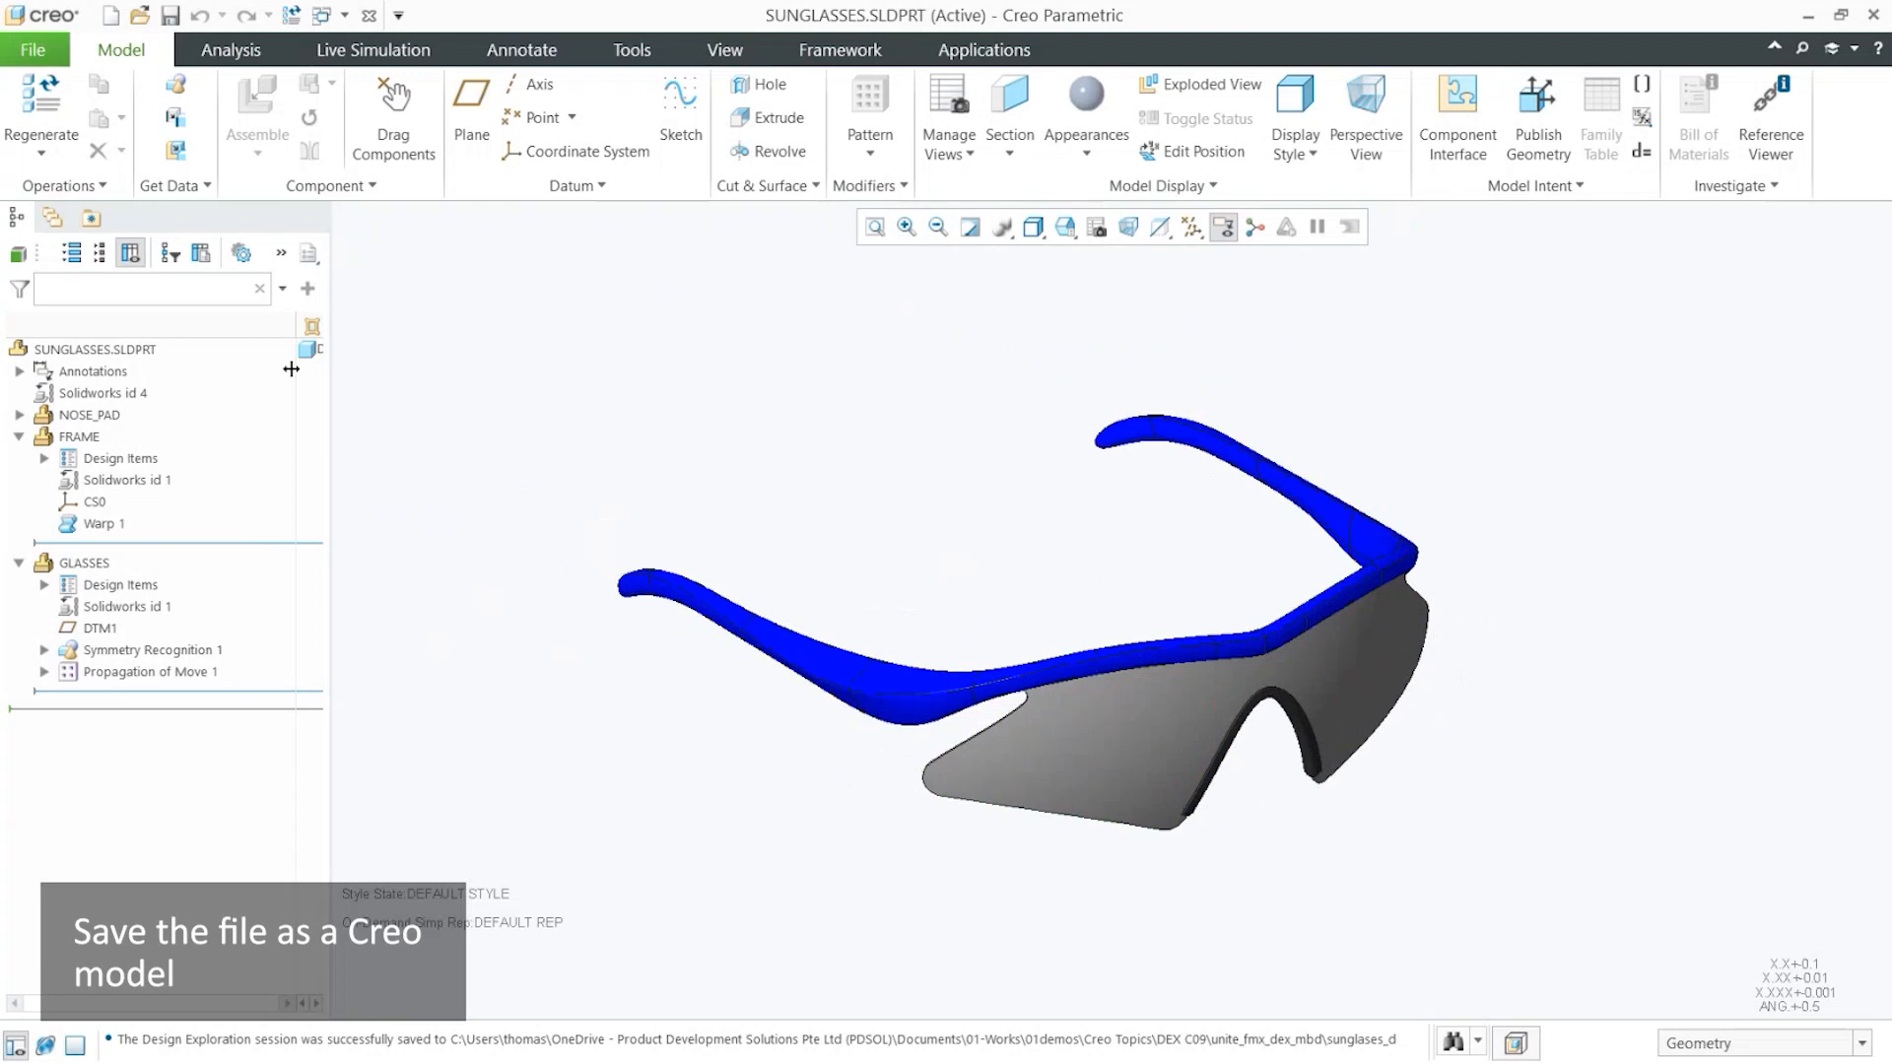
# Save the SUNGLASSES model, accepting the mass properties conflict
pyautogui.click(172, 29)
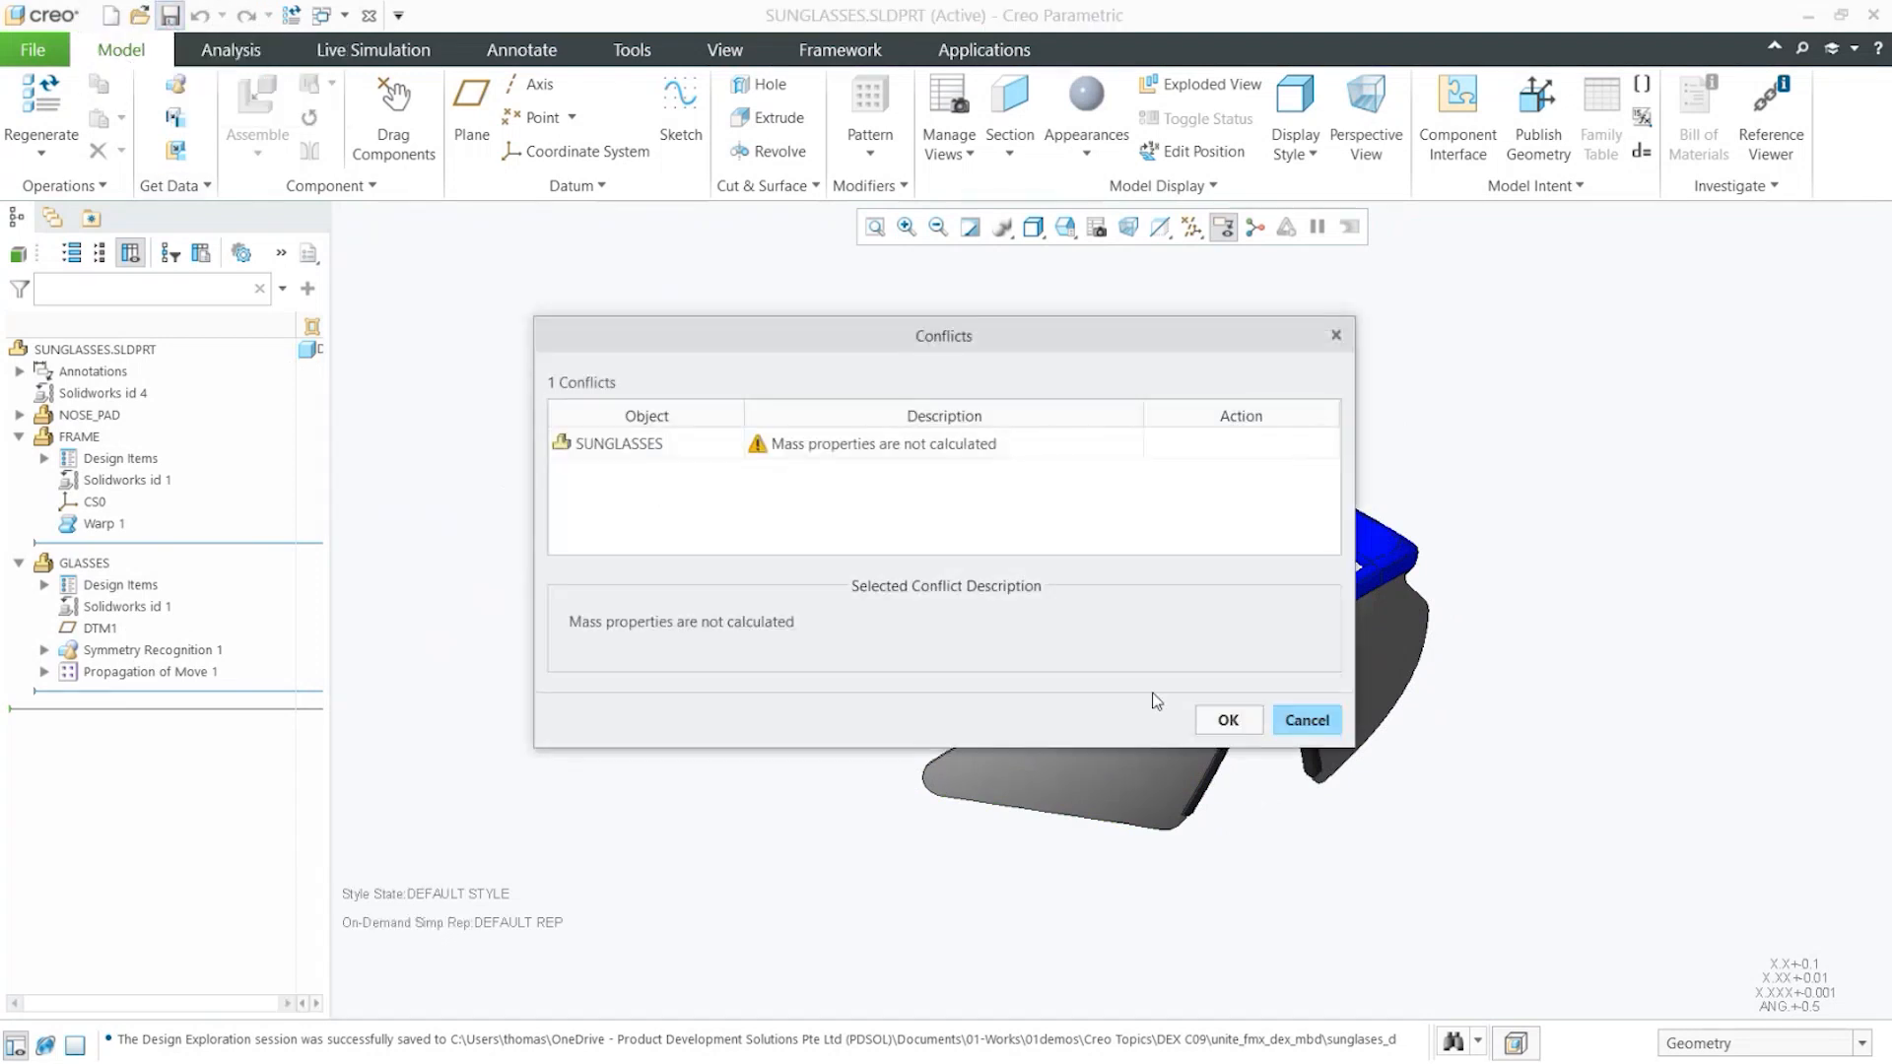
pyautogui.click(1228, 720)
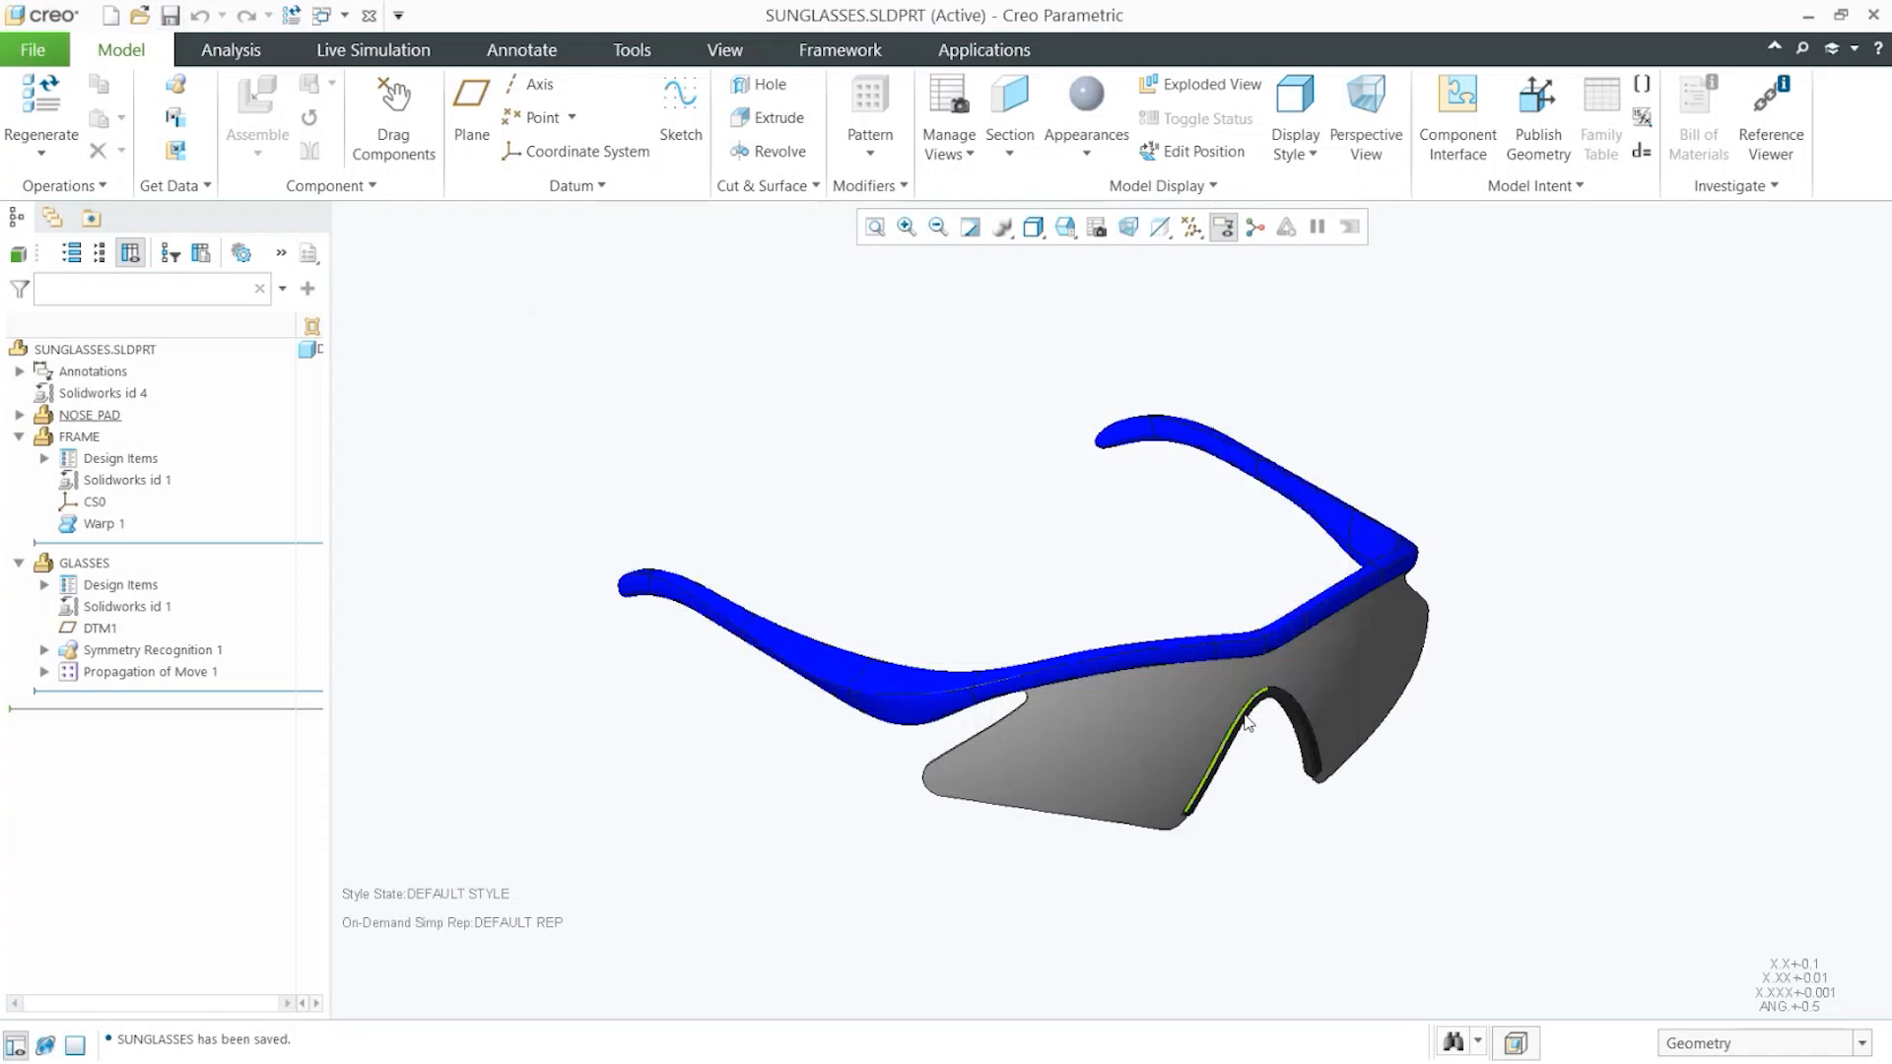
pyautogui.click(39, 54)
pyautogui.moveTo(69, 226)
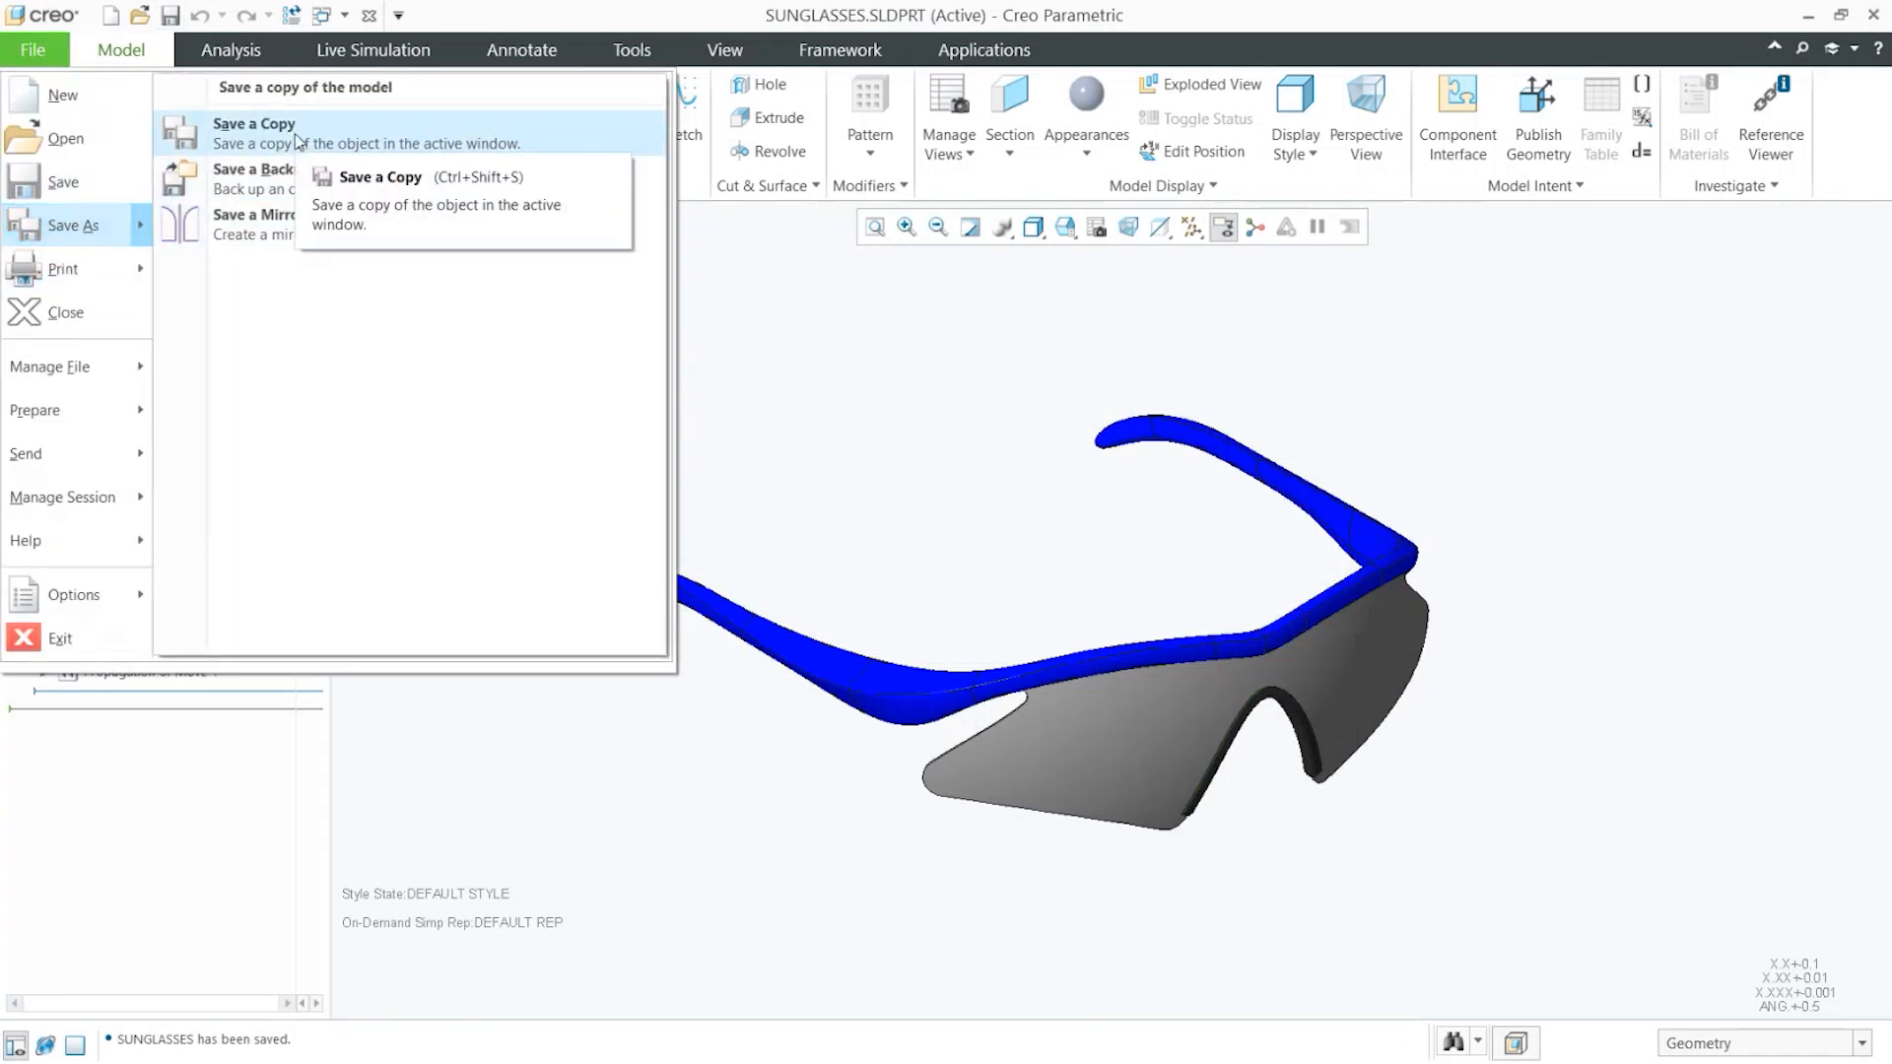
pyautogui.click(753, 433)
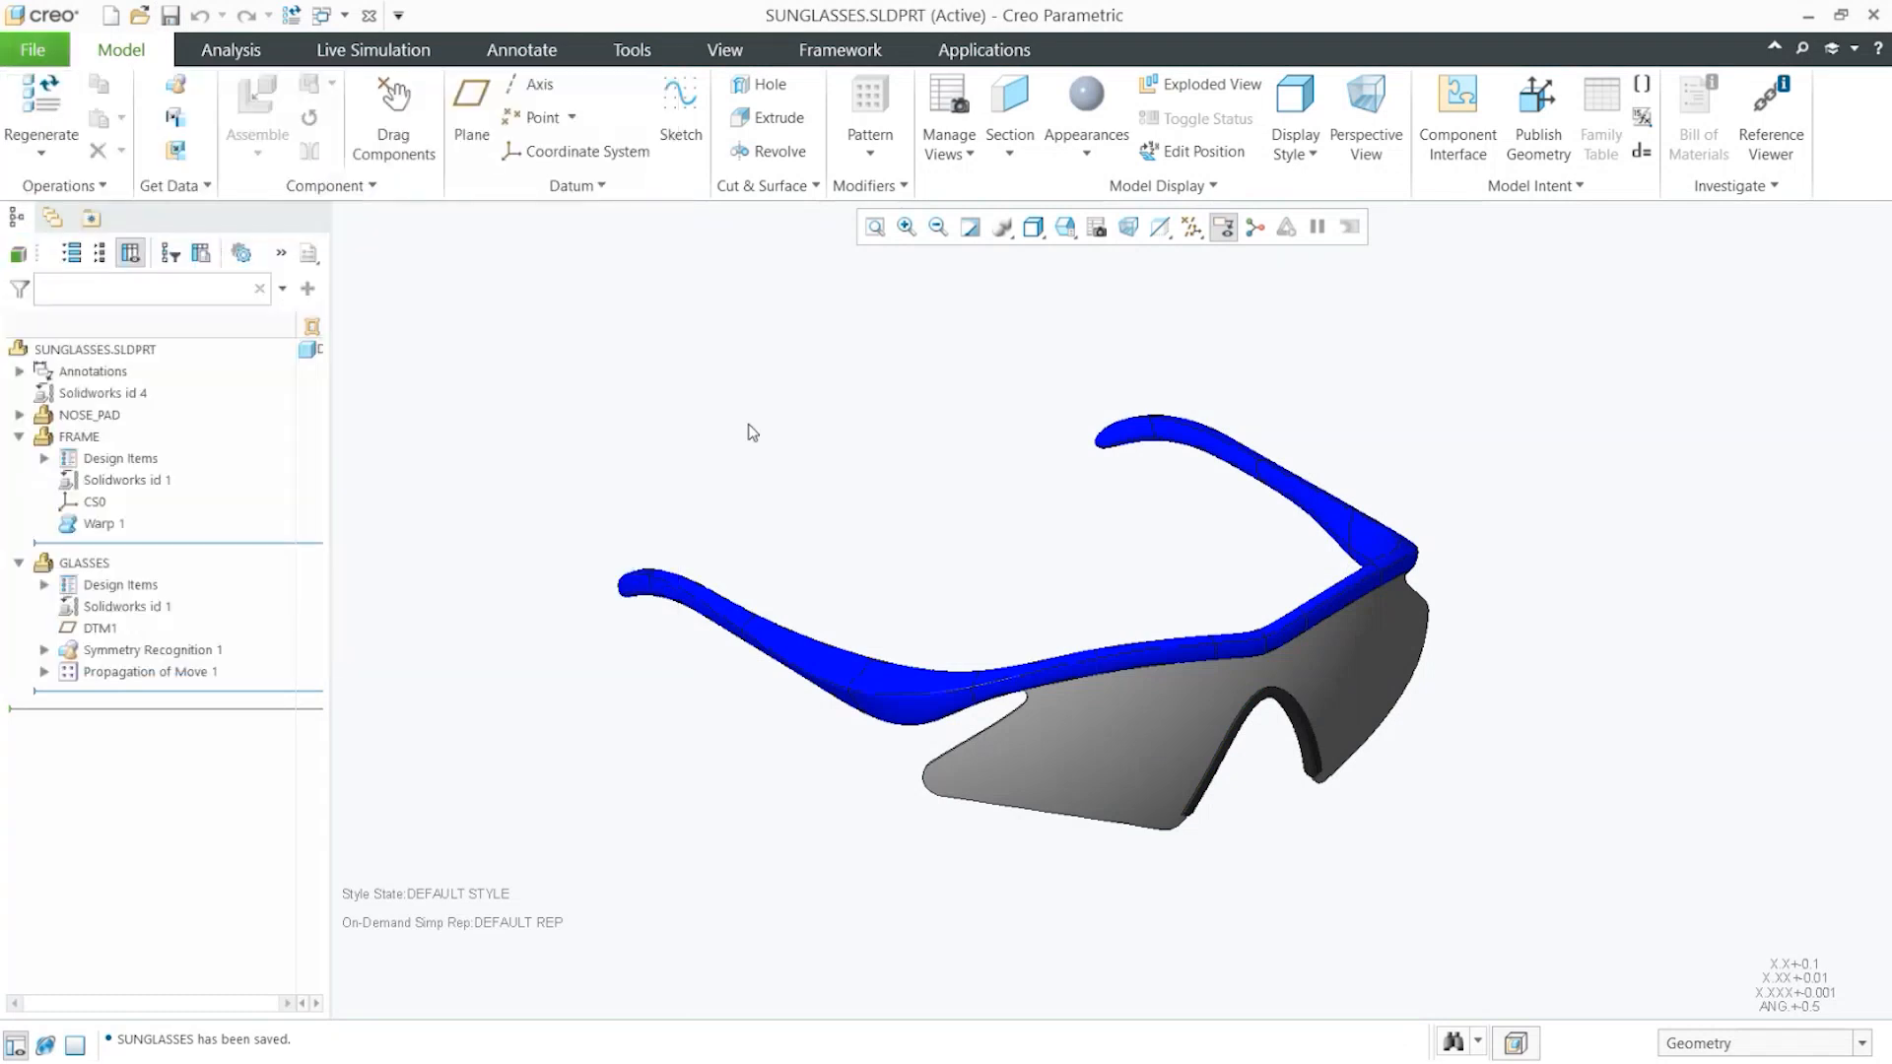
pyautogui.press('ctrl')
pyautogui.press('ctrl')
pyautogui.press('ctrl')
pyautogui.press('ctrl')
pyautogui.hotkey('ctrl', '1')
pyautogui.click(486, 317)
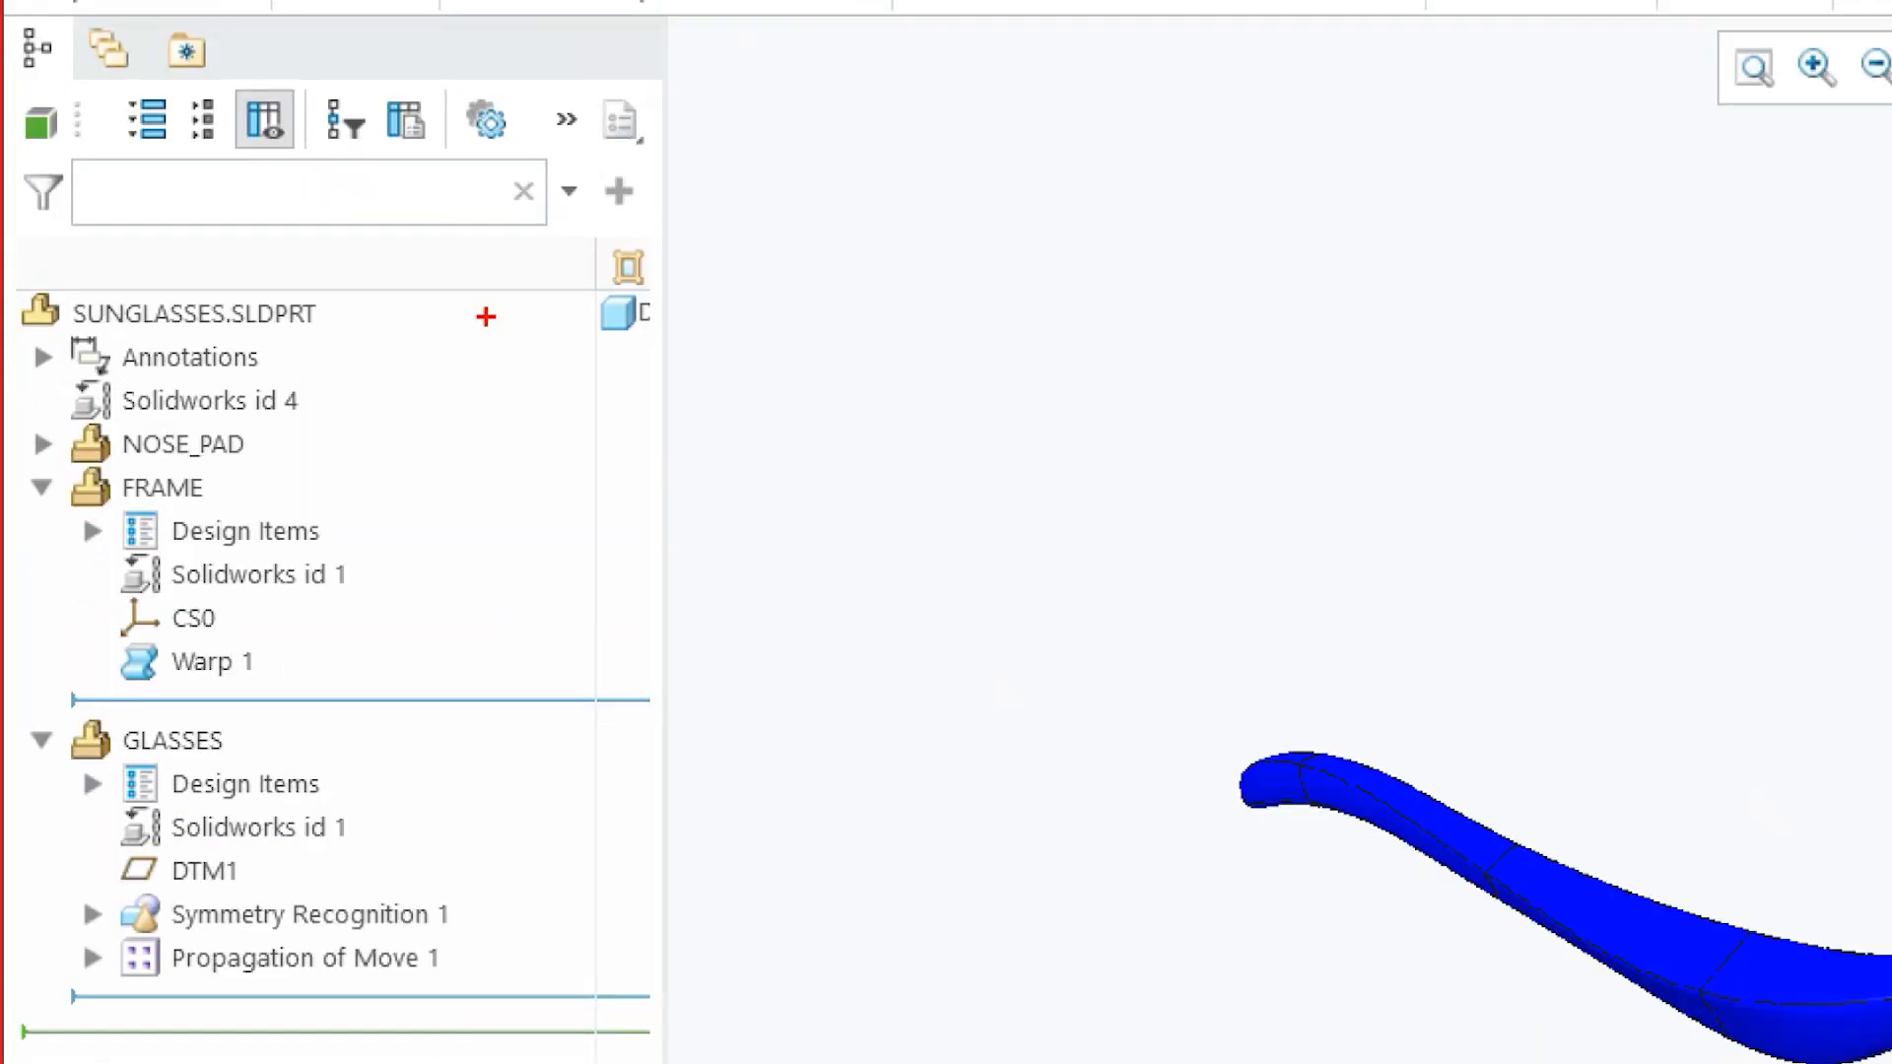
pyautogui.keyDown('ctrl'); pyautogui.keyDown('shift'); pyautogui.moveTo(282, 349); pyautogui.dragTo(450, 486); pyautogui.keyUp('shift'); pyautogui.keyUp('ctrl')
pyautogui.keyDown('ctrl'); pyautogui.keyDown('shift'); pyautogui.moveTo(236, 500); pyautogui.dragTo(365, 524); pyautogui.keyUp('shift'); pyautogui.keyUp('ctrl')
pyautogui.keyDown('ctrl'); pyautogui.keyDown('shift'); pyautogui.moveTo(243, 757); pyautogui.dragTo(445, 788); pyautogui.keyUp('shift'); pyautogui.keyUp('ctrl')
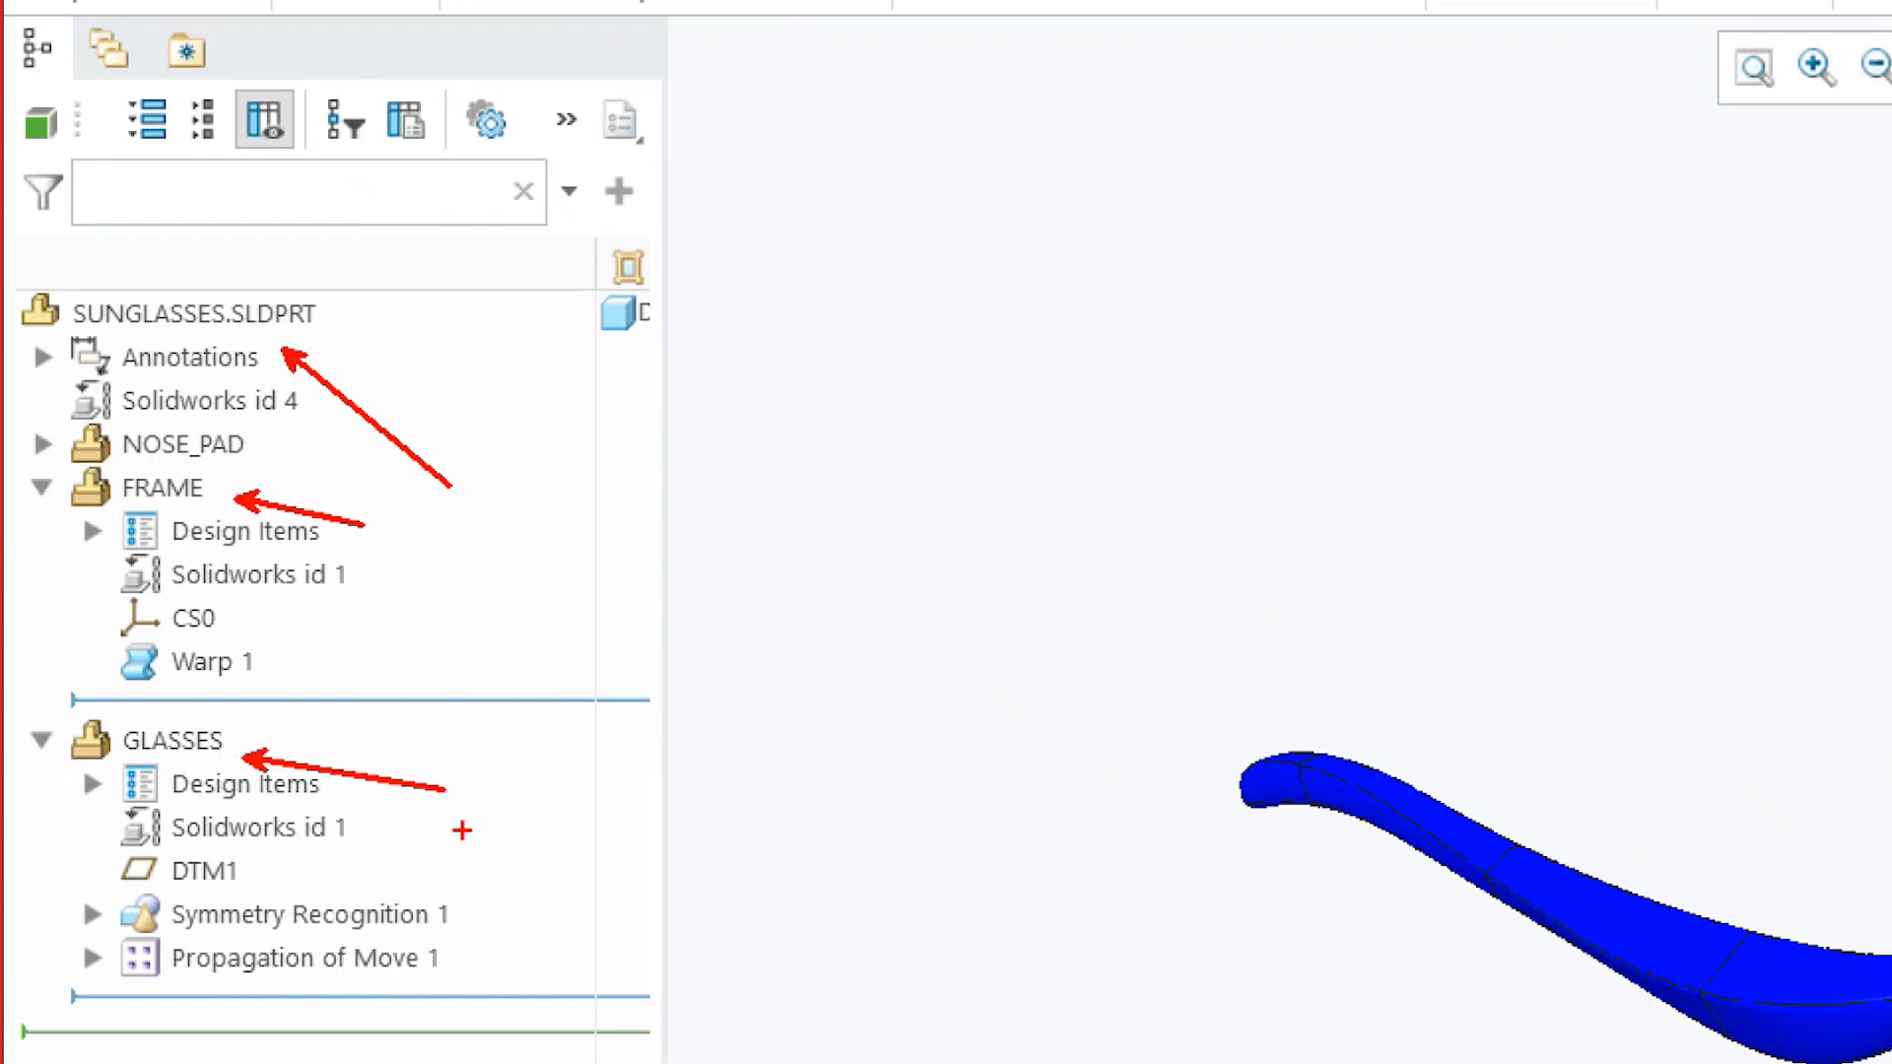
pyautogui.press('Escape')
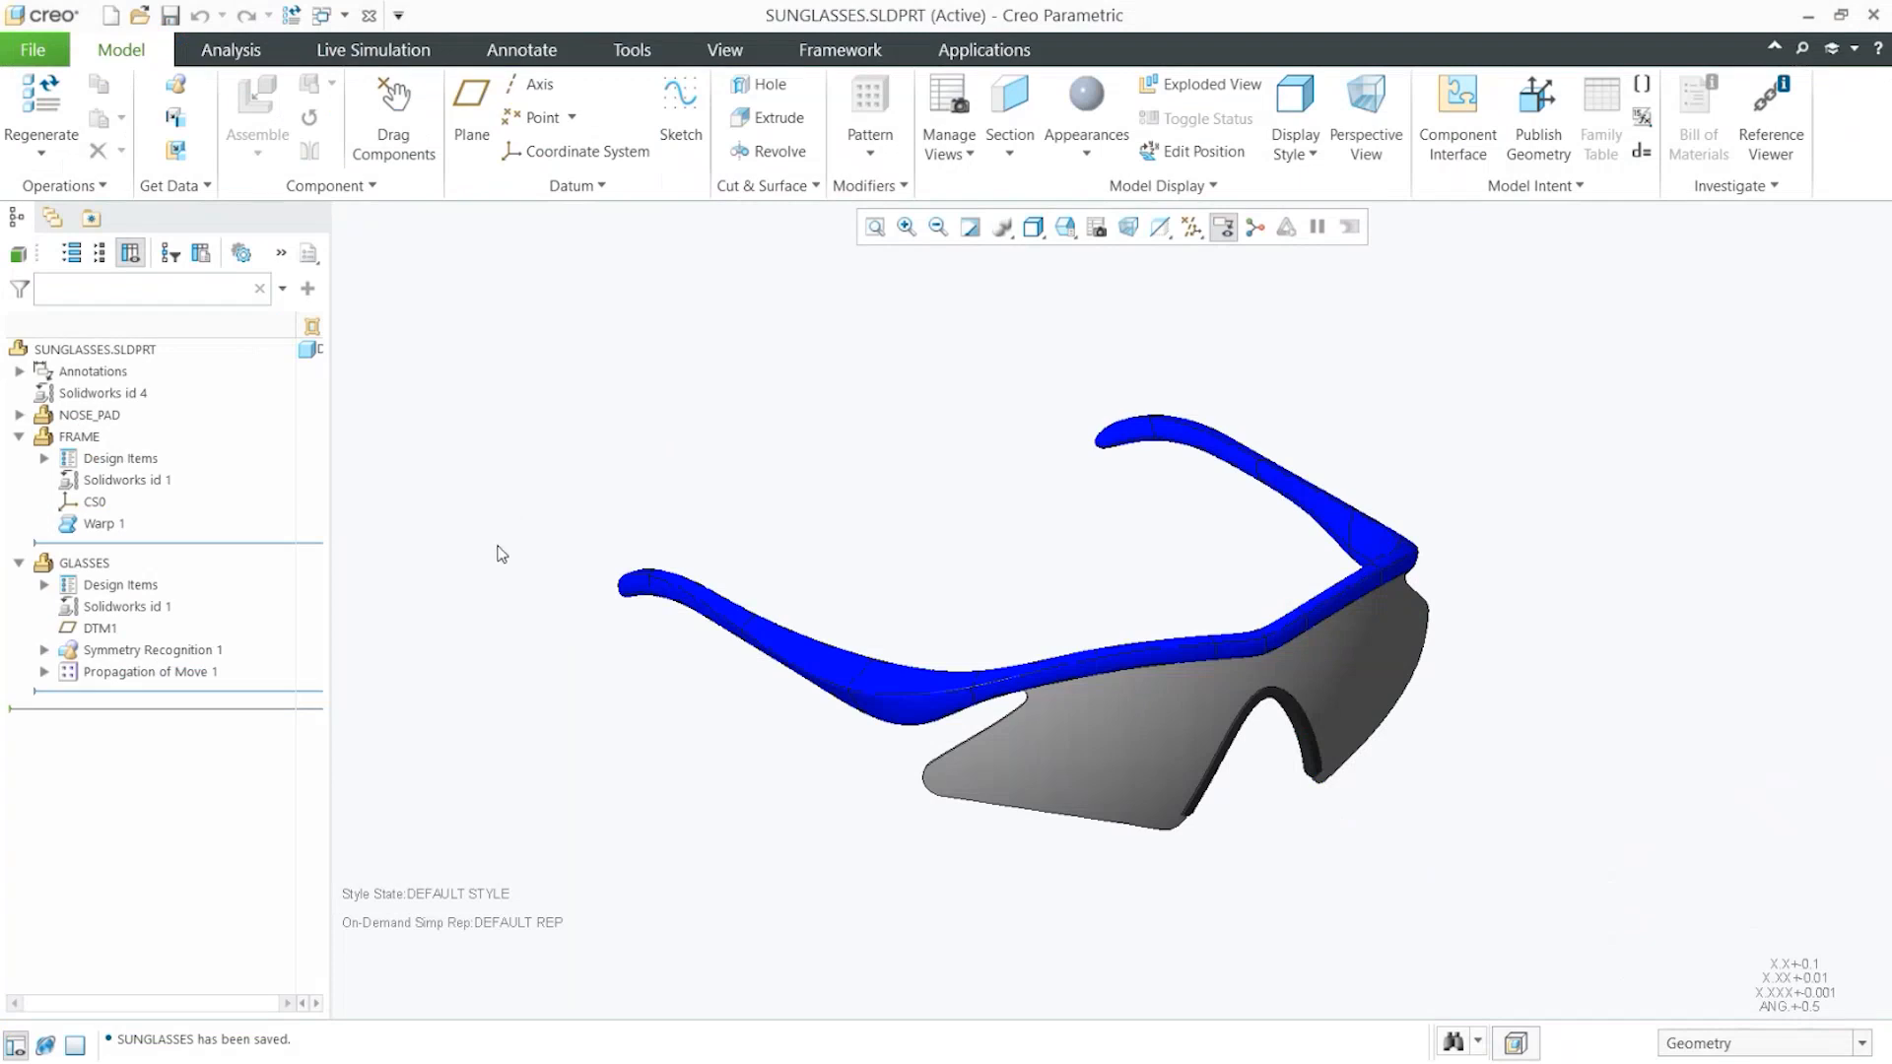
# Switch to File Explorer to check the sunglases_design.tmu session file in the unite_fmx_dex_mbd folder, and return to Creo Parametric
pyautogui.hotkey('alt', 'Tab')
pyautogui.hotkey('alt', 'Tab')
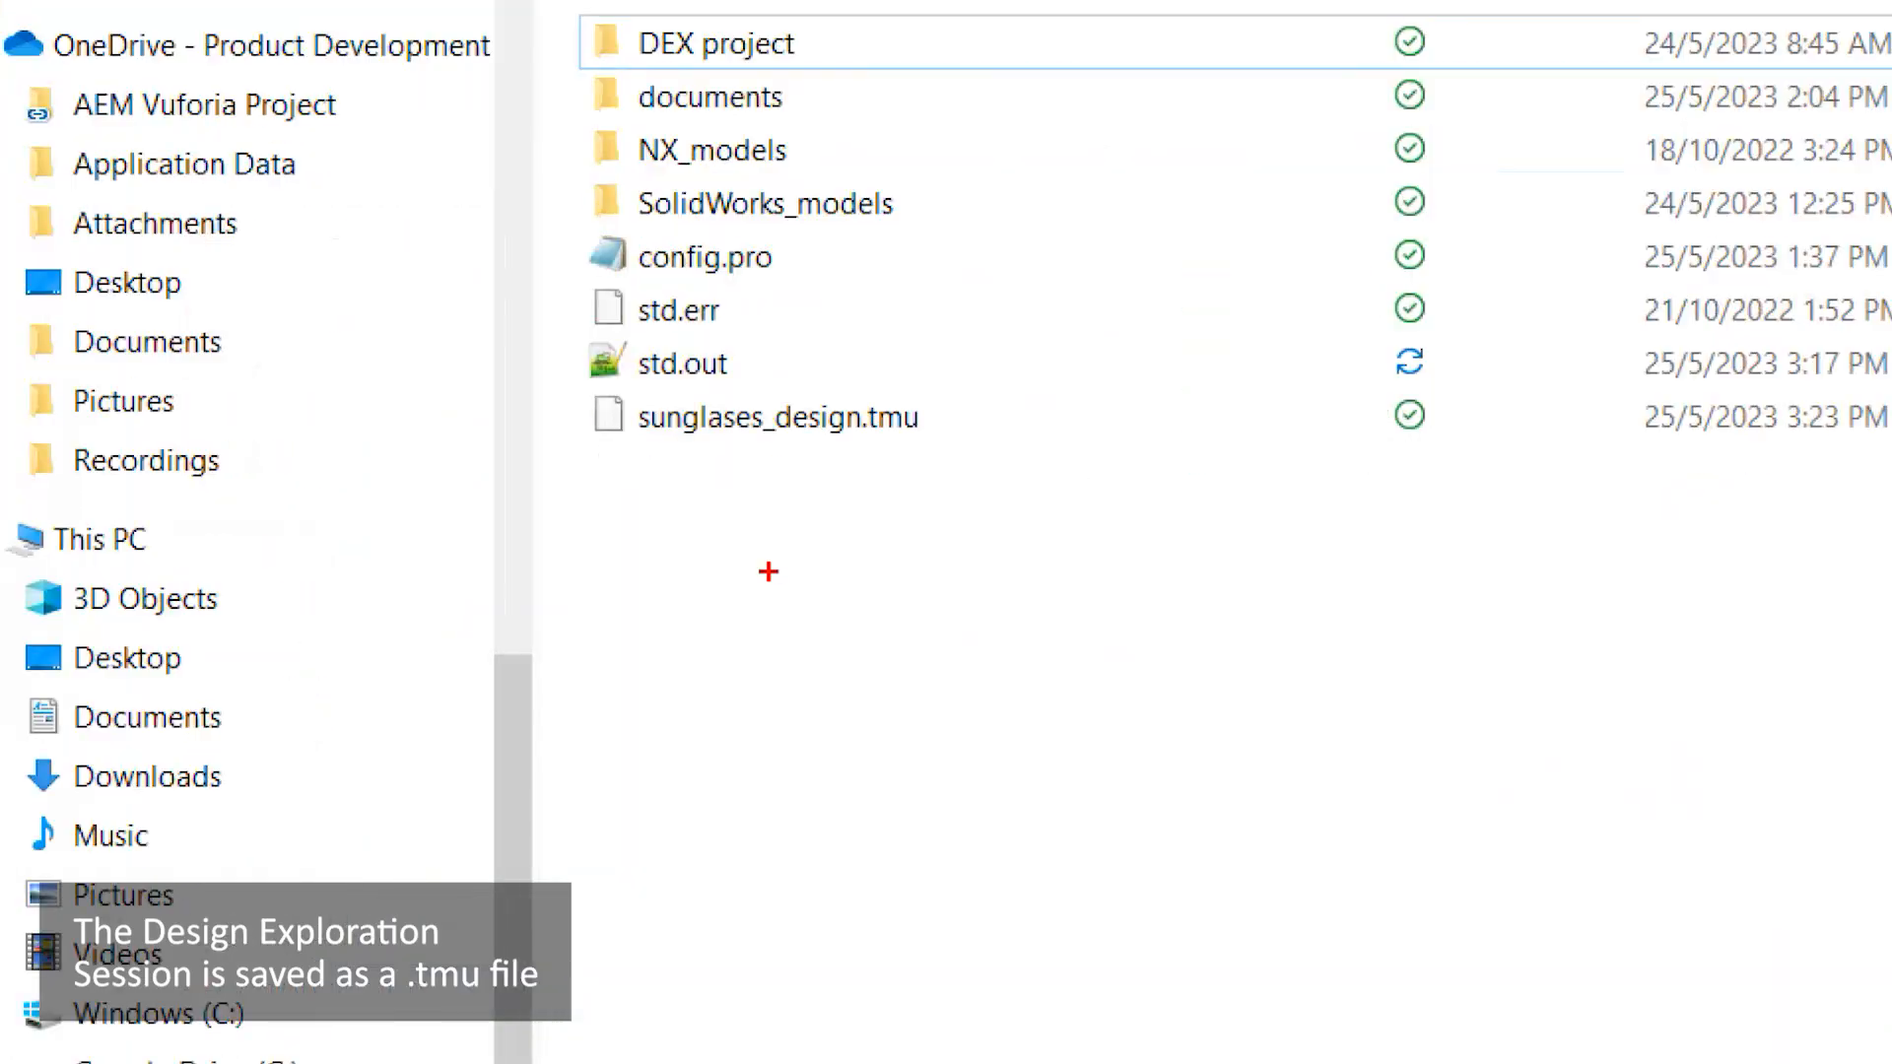
pyautogui.moveTo(869, 450); pyautogui.dragTo(920, 439)
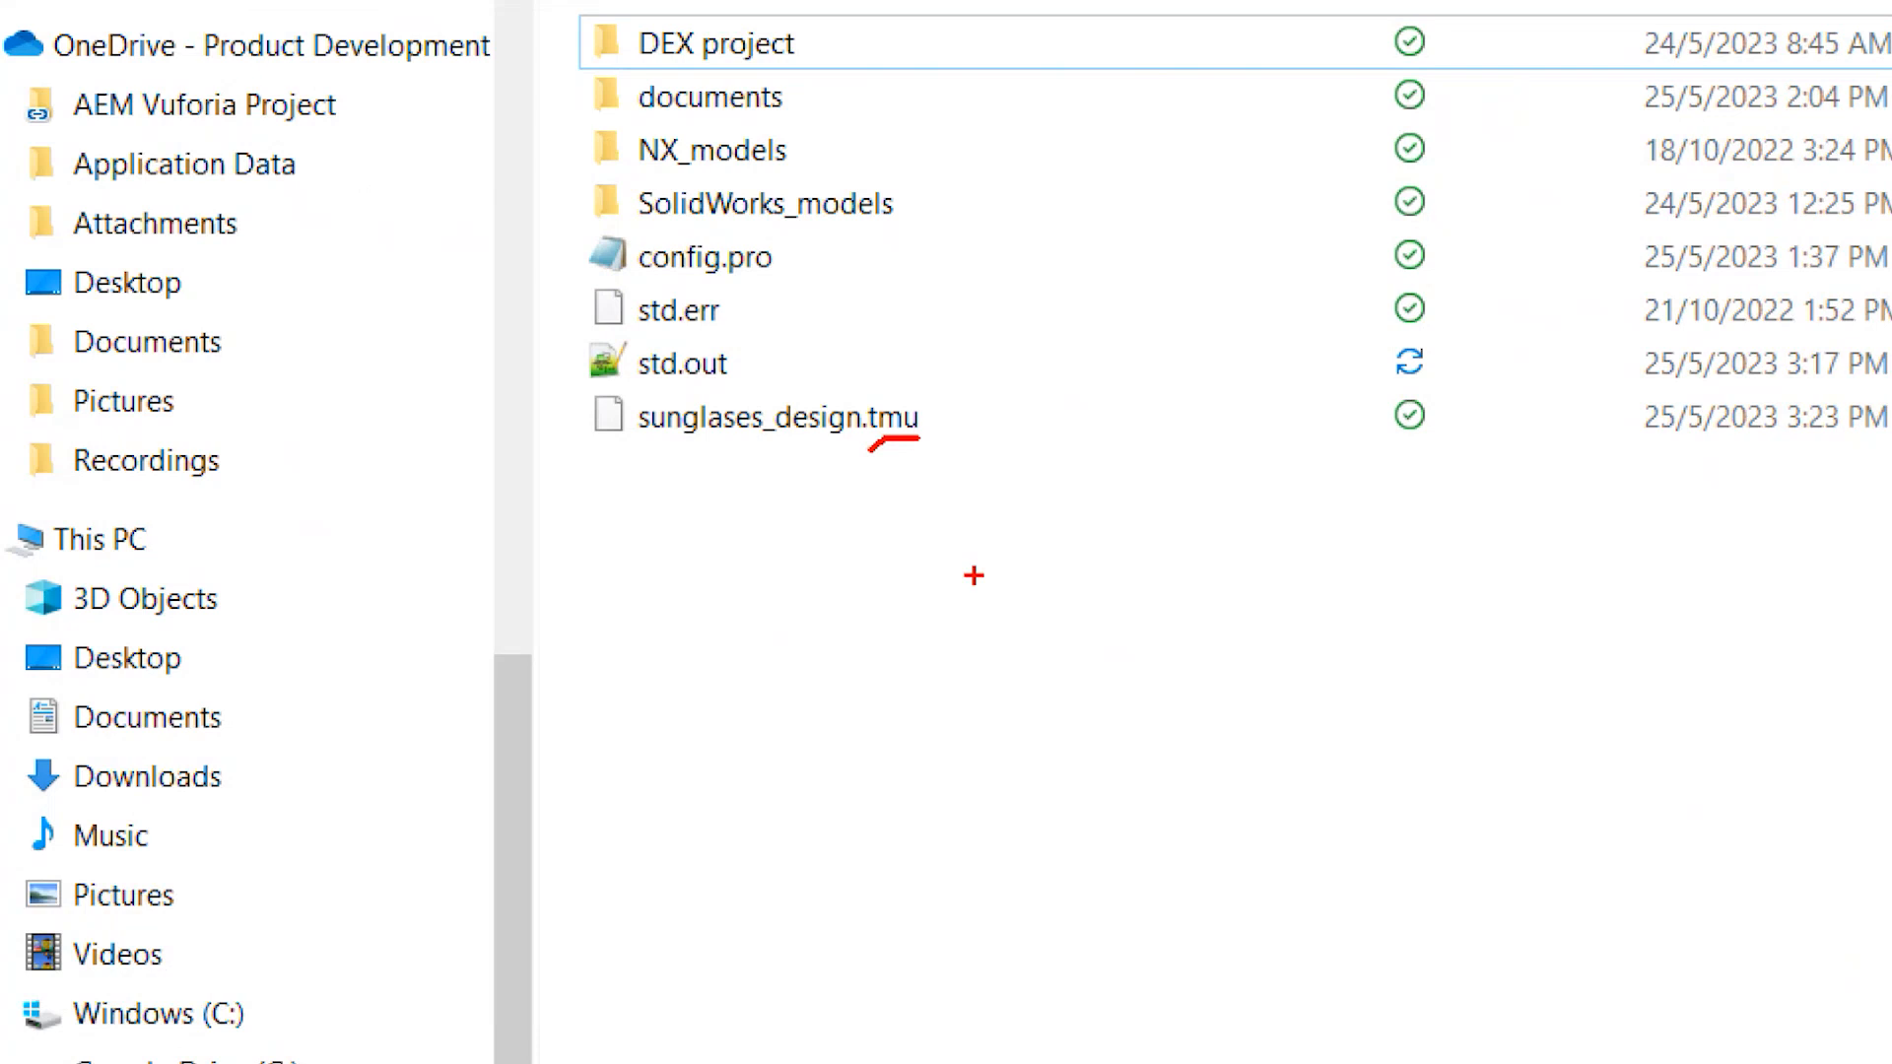
pyautogui.moveTo(630, 440); pyautogui.dragTo(954, 462)
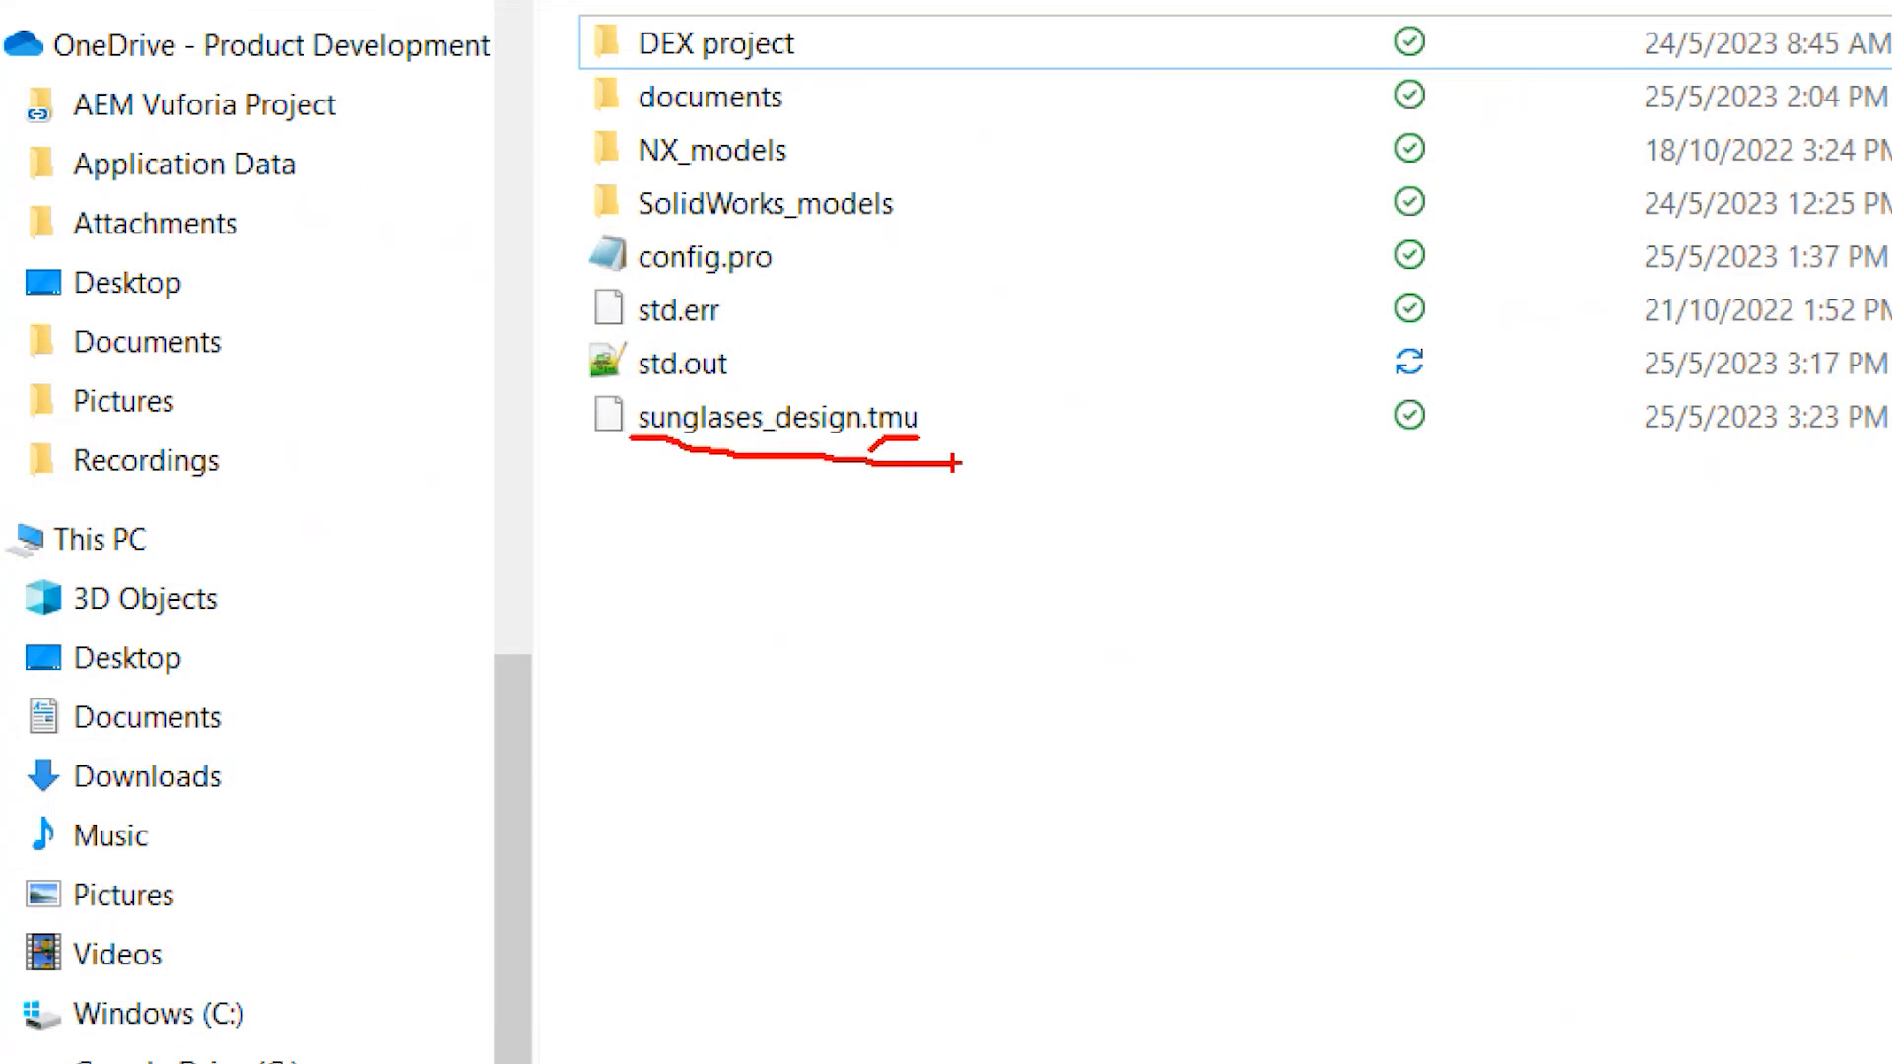
pyautogui.press('Escape')
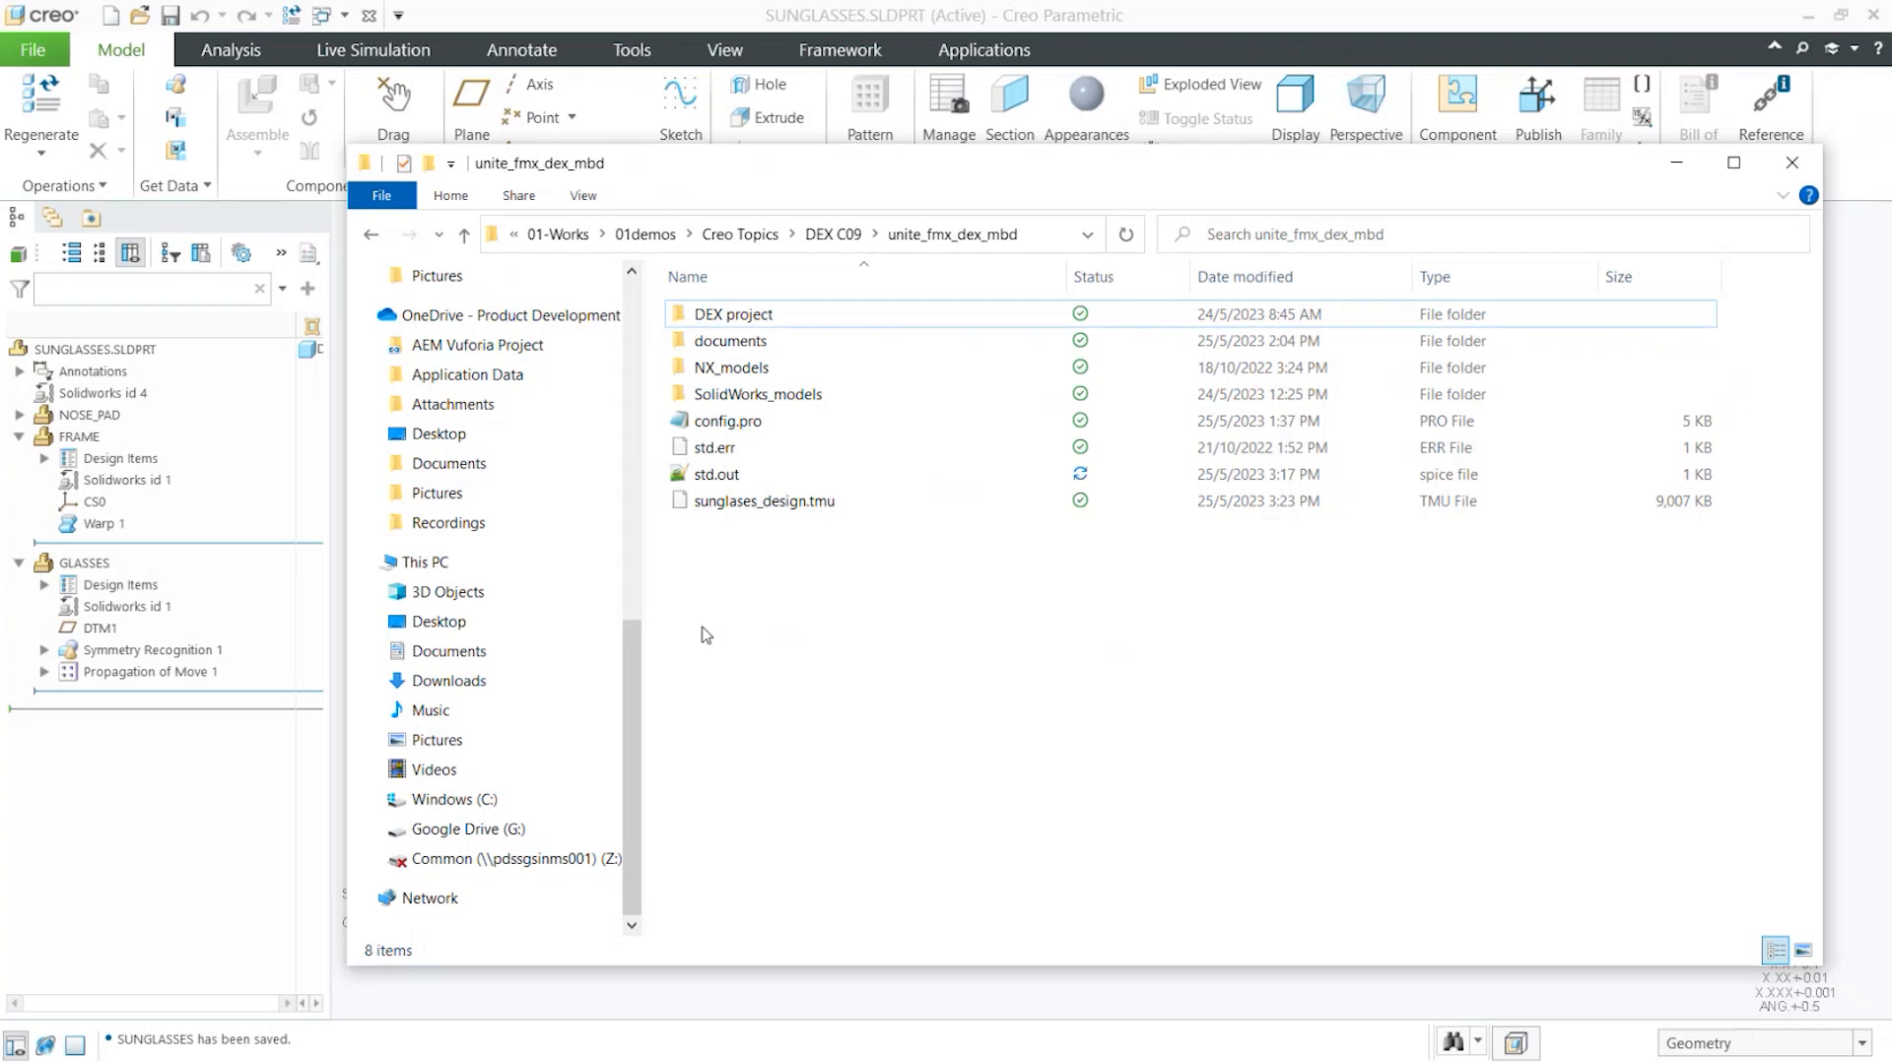
pyautogui.click(221, 784)
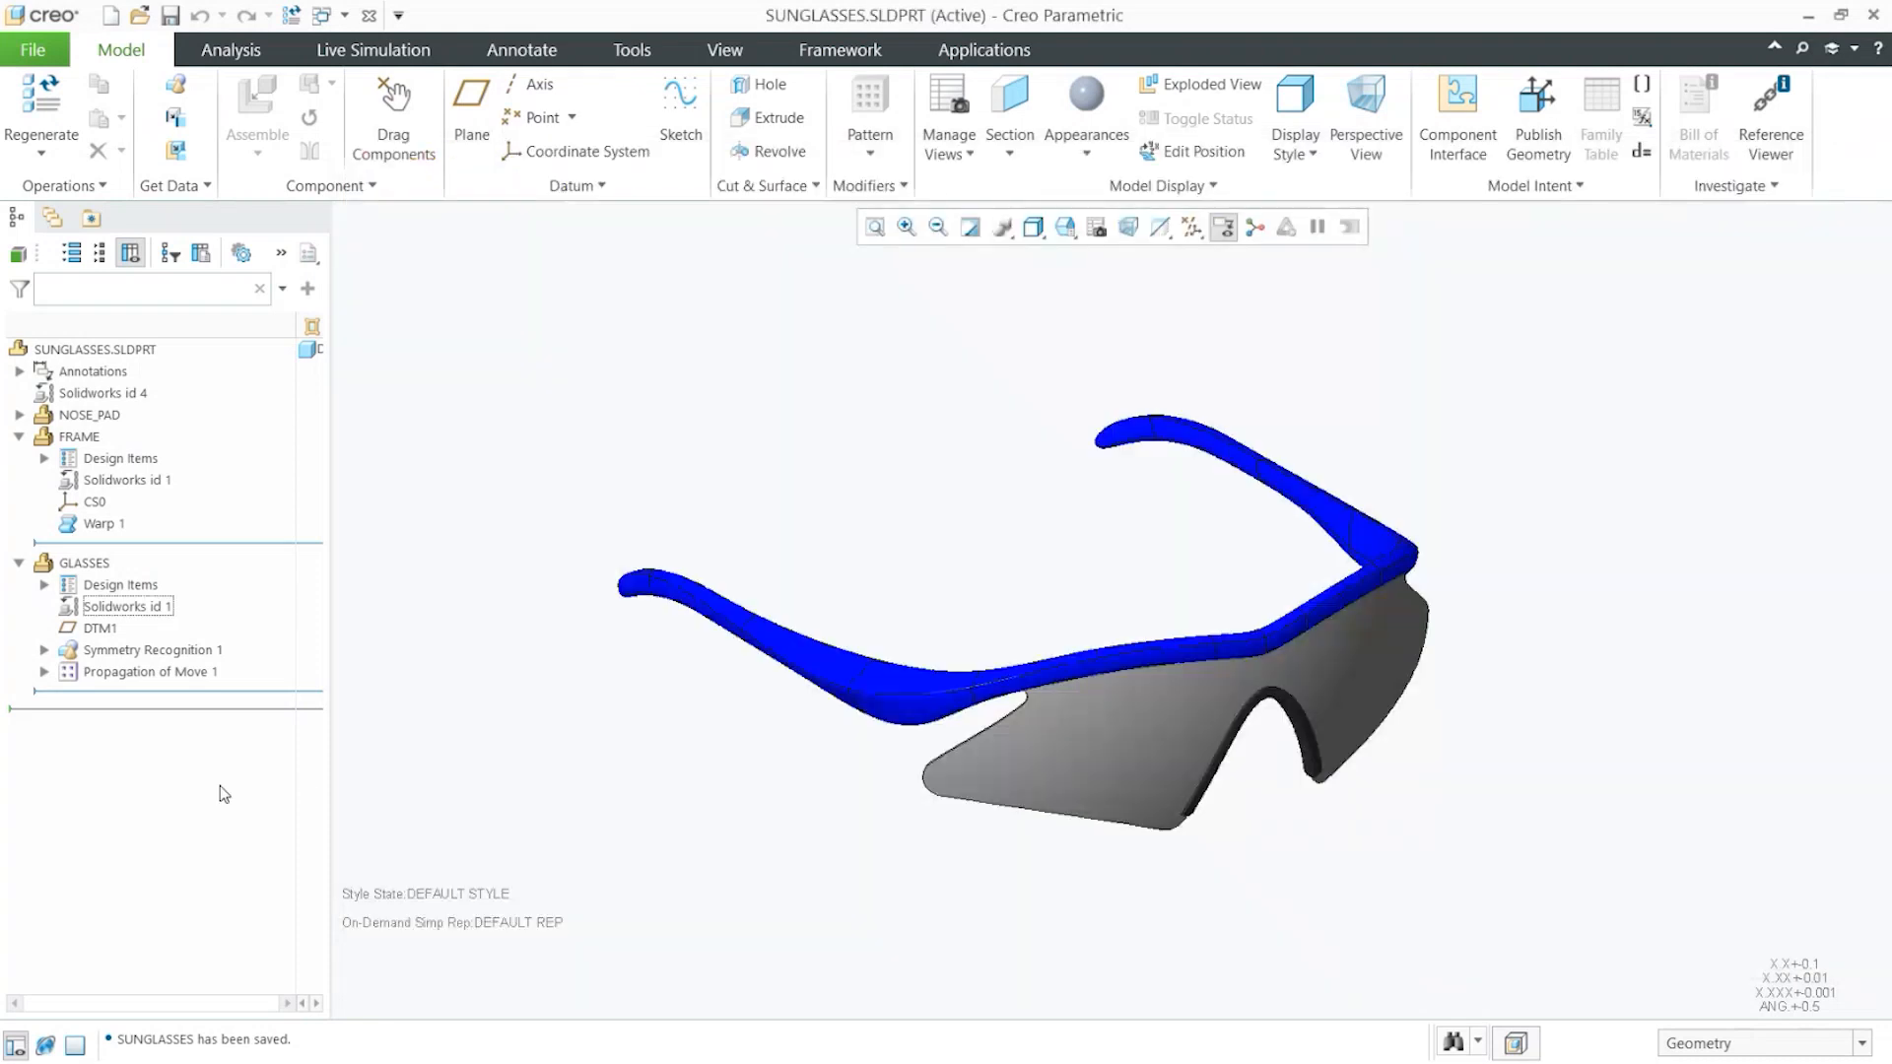